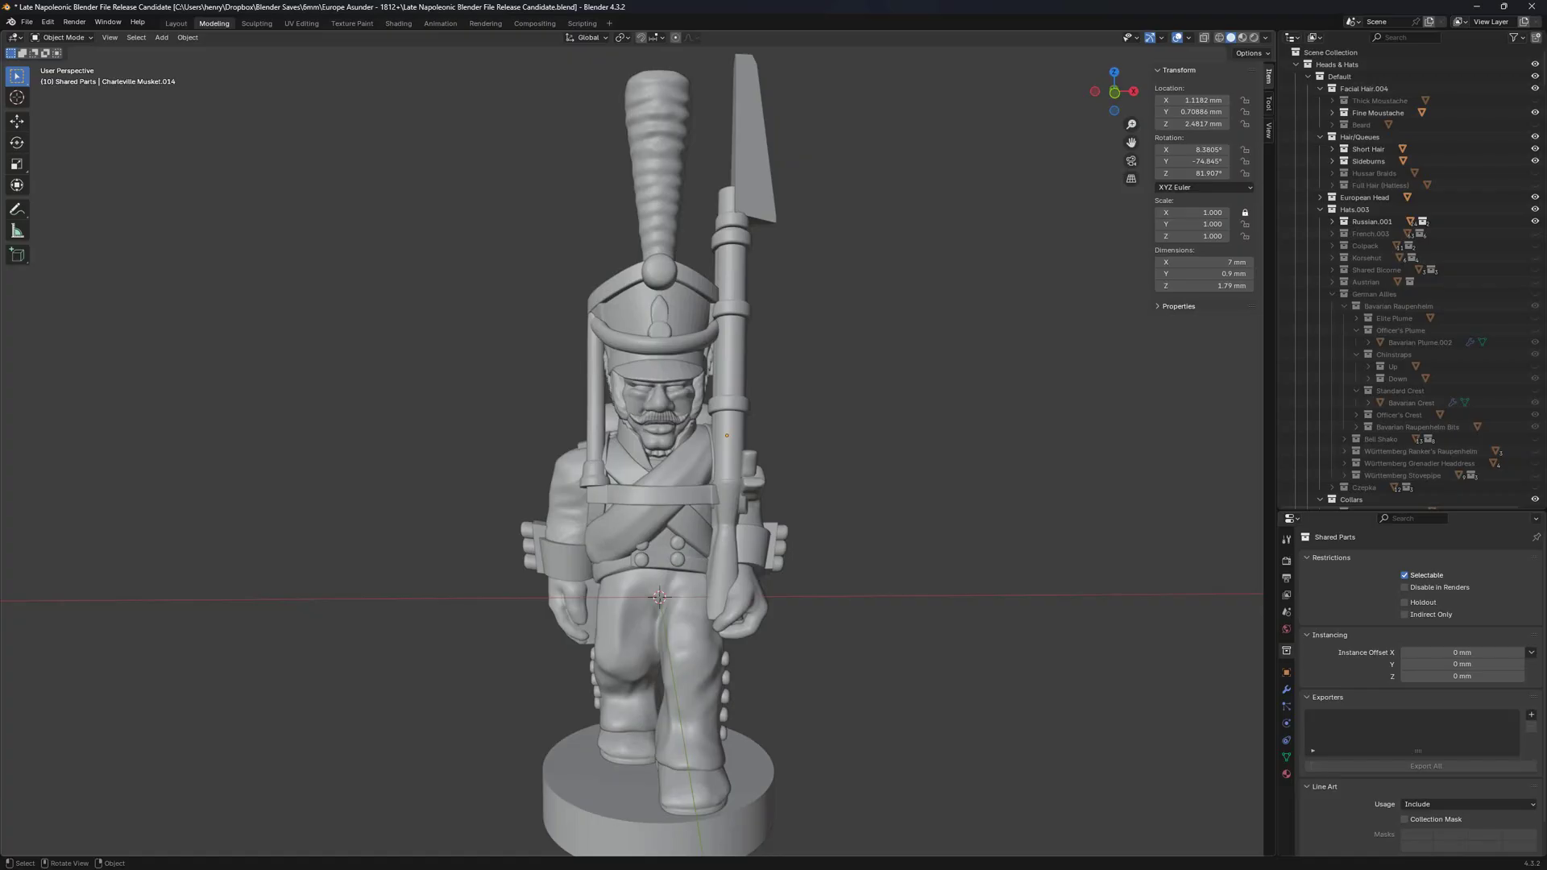
Examine the marching soldier figure from the front, side and back, ending close on the head and shako.
{"action": "scroll", "coordinate": [655, 451], "scroll_direction": "down", "scroll_amount": 1}
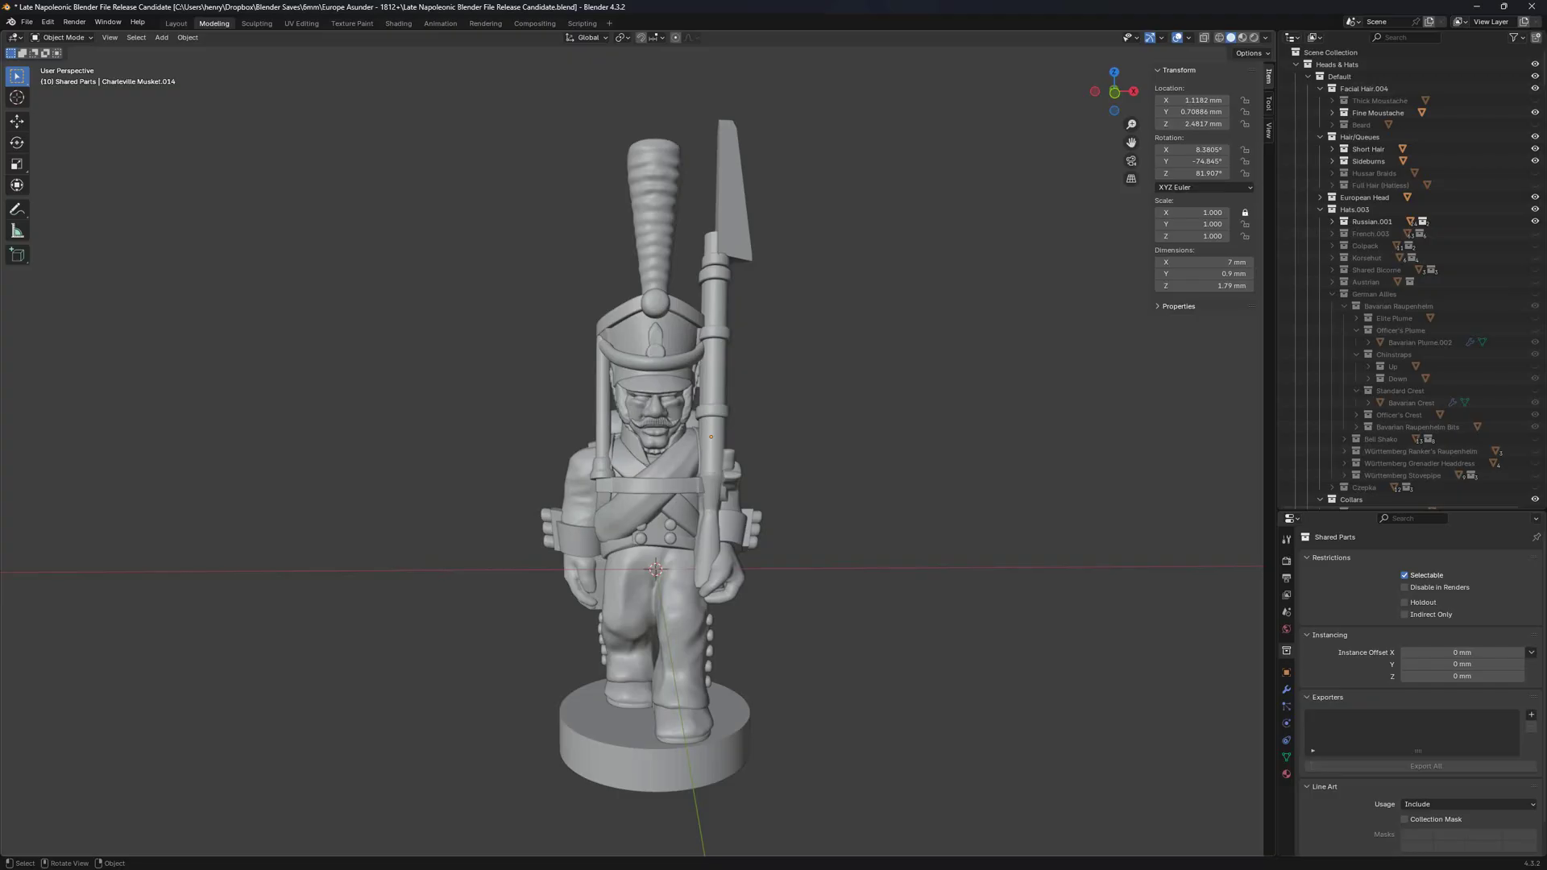
{"action": "middle_click_drag", "start_coordinate": [645, 403], "coordinate": [294, 411]}
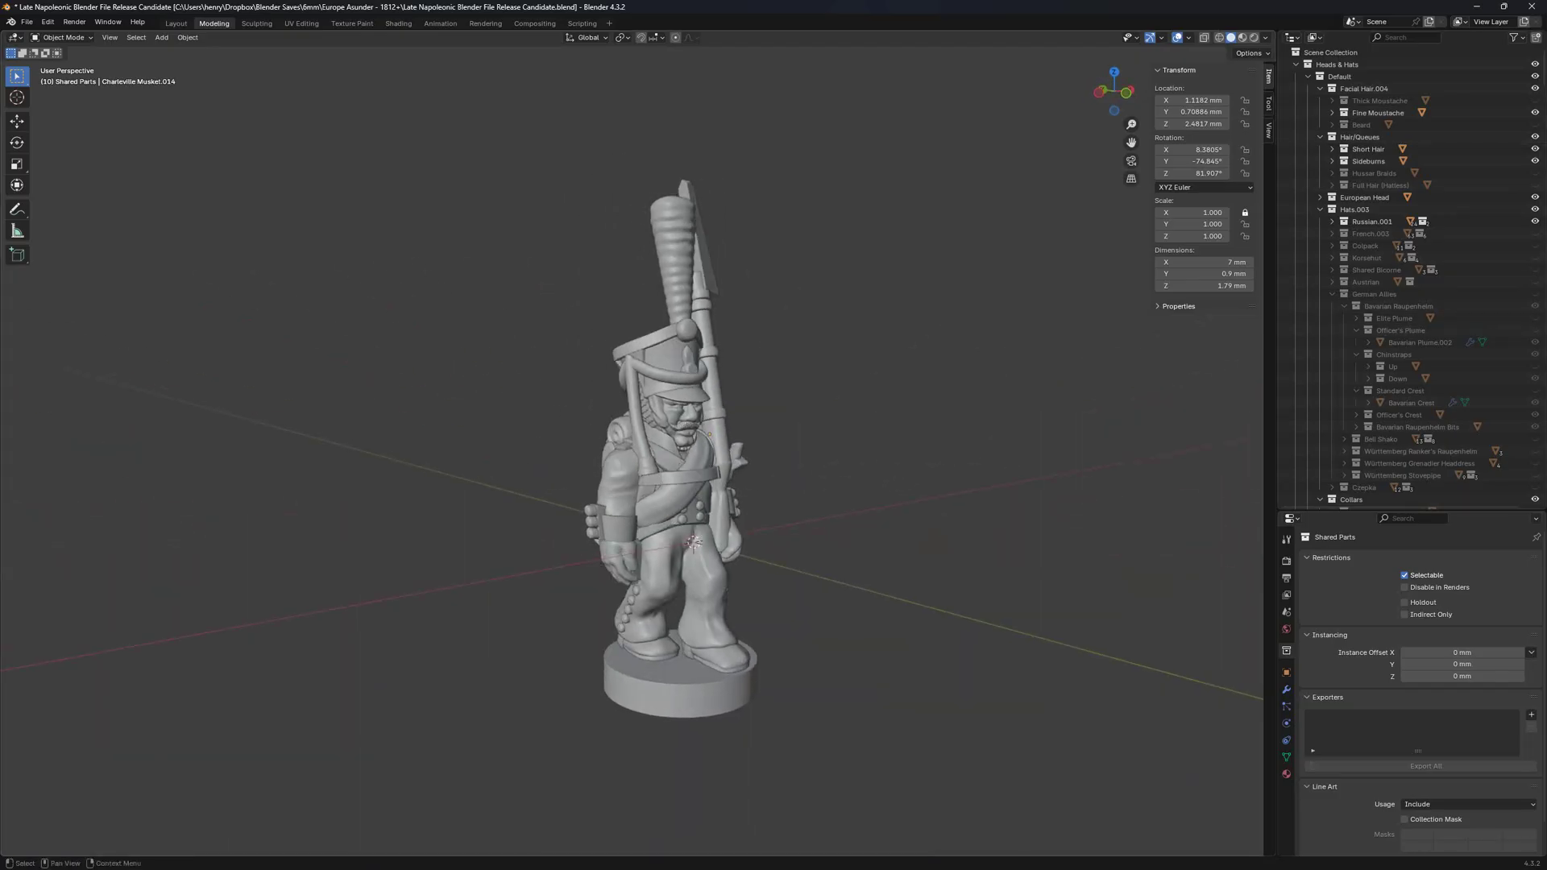
{"action": "middle_click_drag", "start_coordinate": [725, 435], "coordinate": [556, 448]}
{"action": "scroll", "coordinate": [608, 451], "scroll_direction": "up", "scroll_amount": 1}
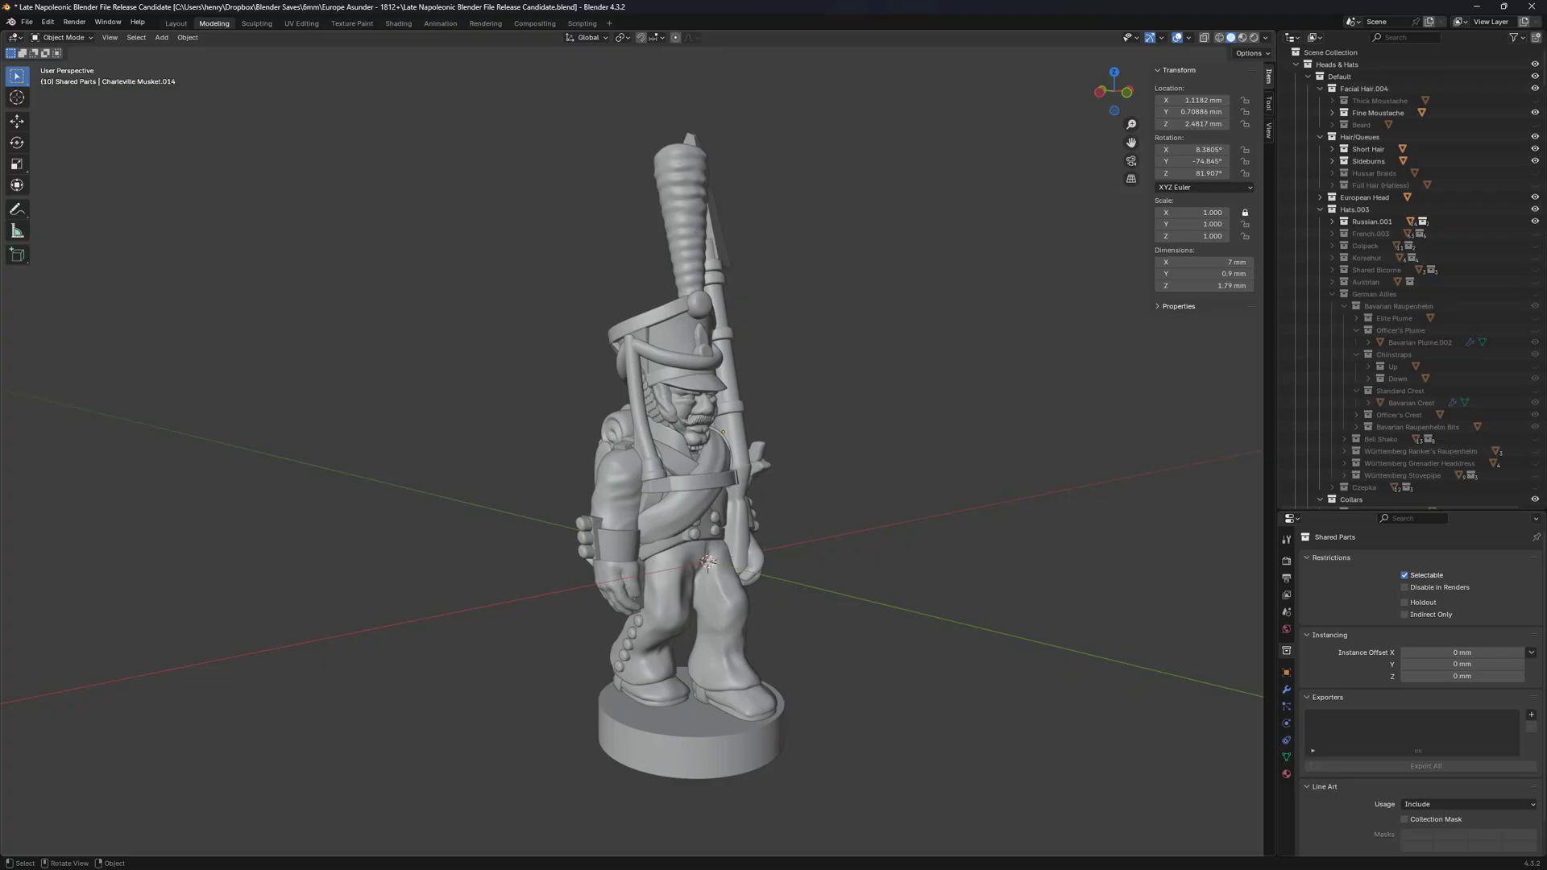
{"action": "middle_click_drag", "start_coordinate": [709, 451], "coordinate": [1001, 453]}
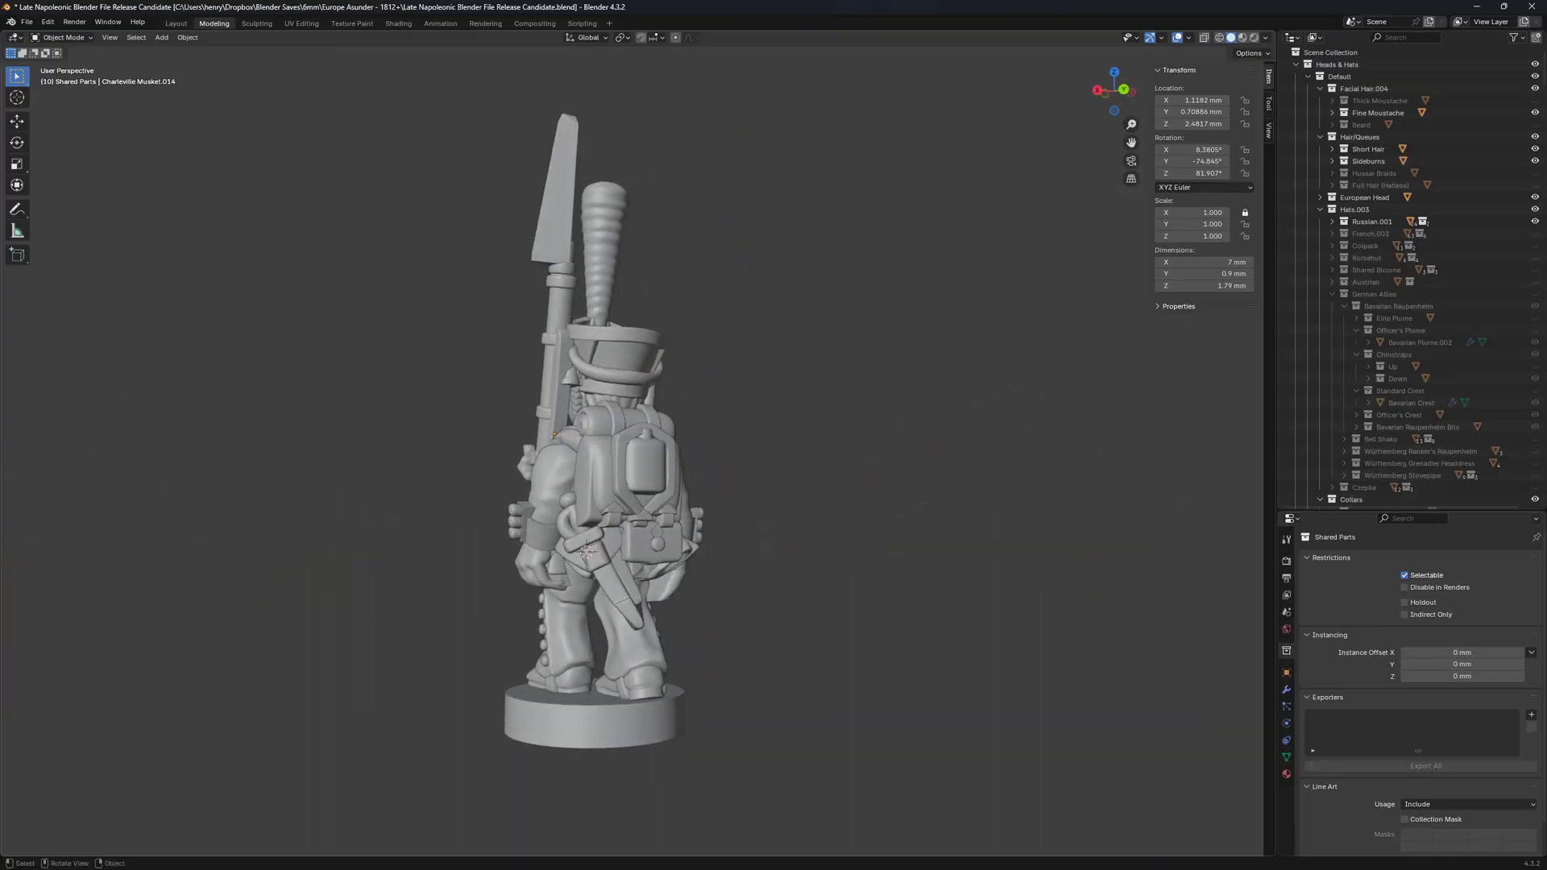
{"action": "middle_click_drag", "start_coordinate": [257, 520], "coordinate": [911, 551]}
{"action": "scroll", "coordinate": [283, 540], "scroll_direction": "up", "scroll_amount": 2}
{"action": "middle_click_drag", "start_coordinate": [653, 322], "coordinate": [673, 400], "text": "shift"}
Try hiding the tall plume on the soldier's shako, then undo it.
{"action": "left_click", "coordinate": [668, 314]}
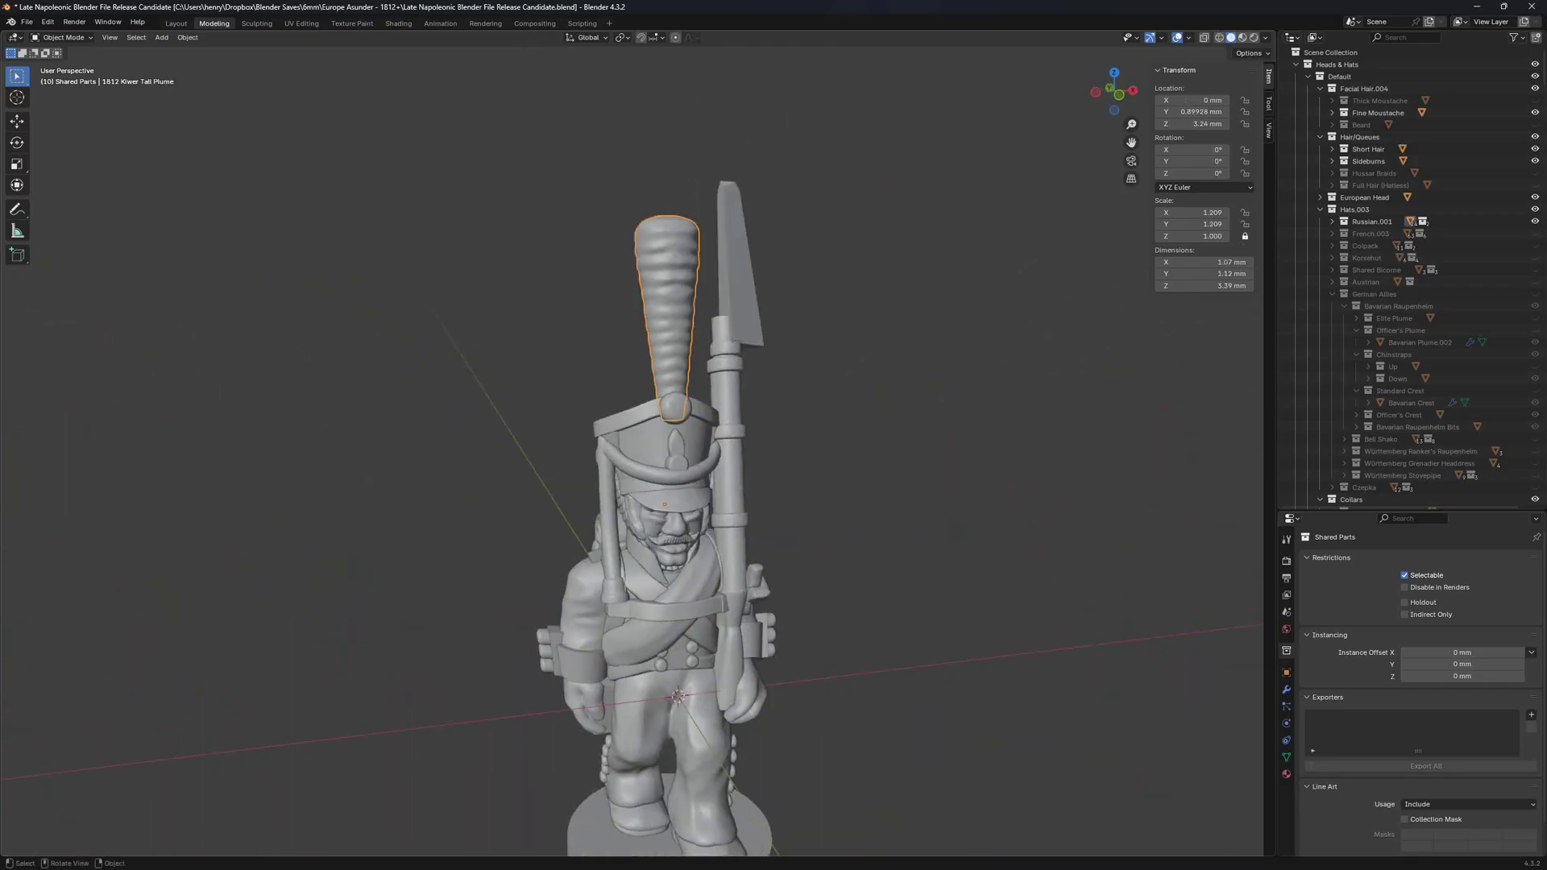
{"action": "key", "text": "h"}
{"action": "middle_click_drag", "start_coordinate": [669, 315], "coordinate": [622, 282]}
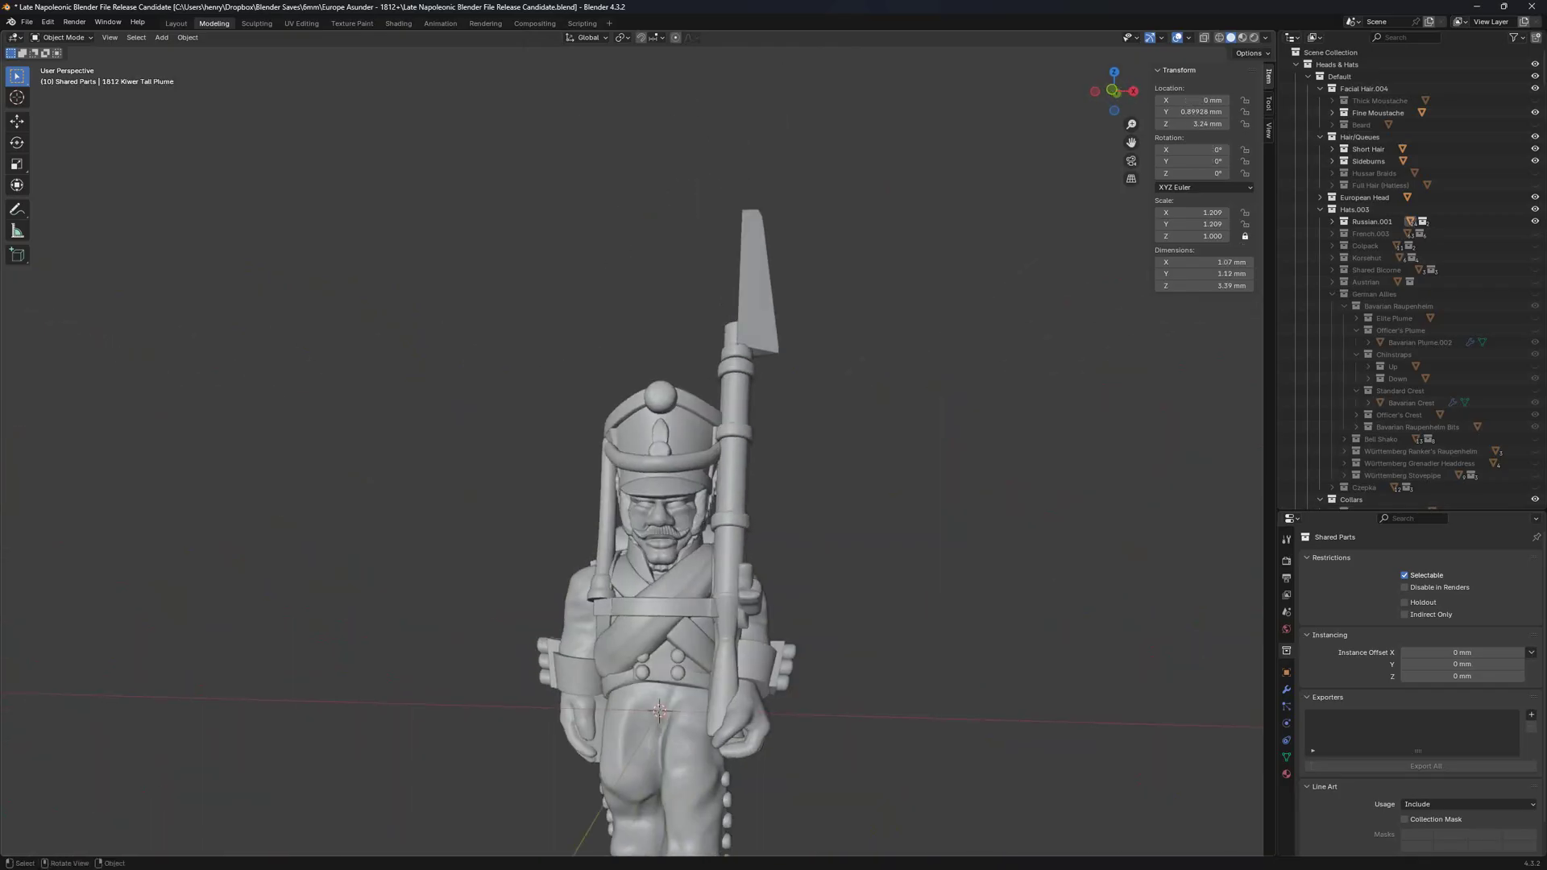
{"action": "key", "text": "ctrl+z"}
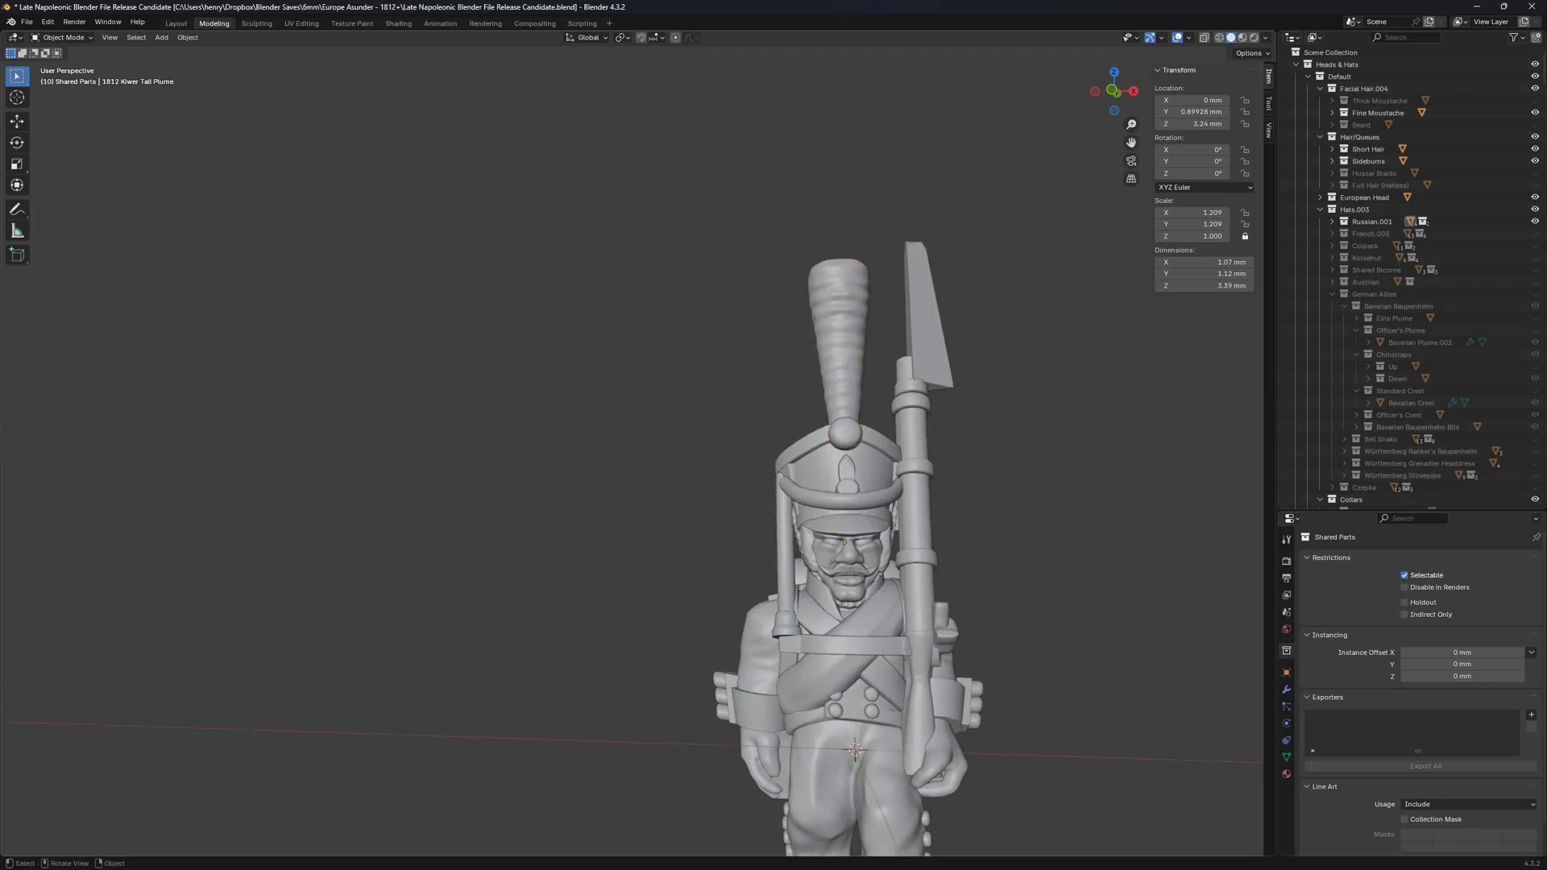
{"action": "middle_click_drag", "start_coordinate": [870, 386], "coordinate": [921, 411]}
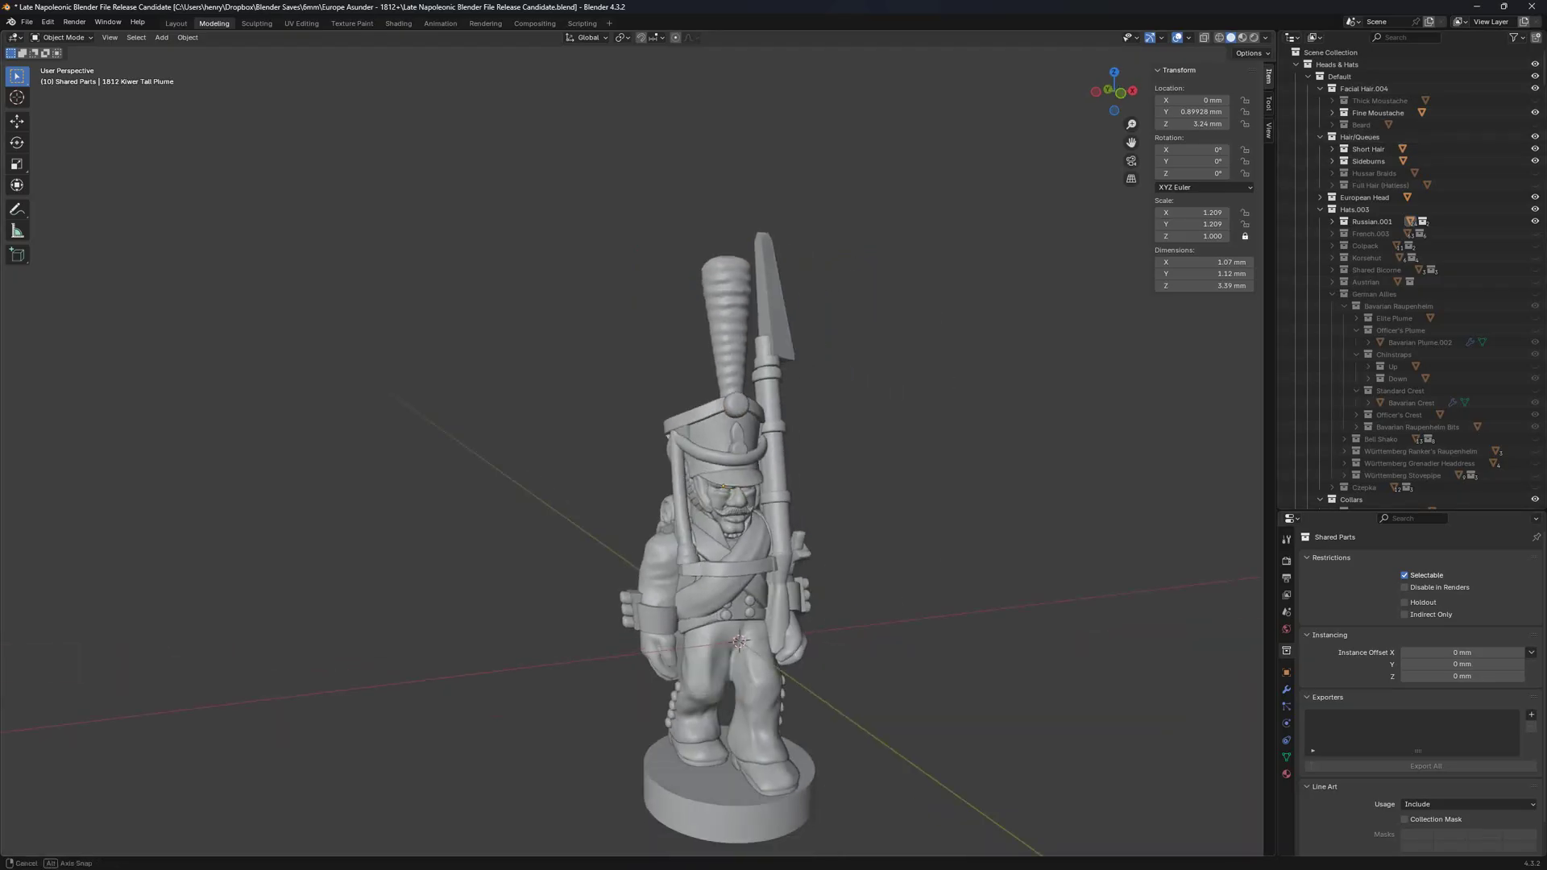
Collapse the Default and 70 Degrees collections under Heads & Hats and hide the object transform values.
{"action": "left_click", "coordinate": [1308, 76]}
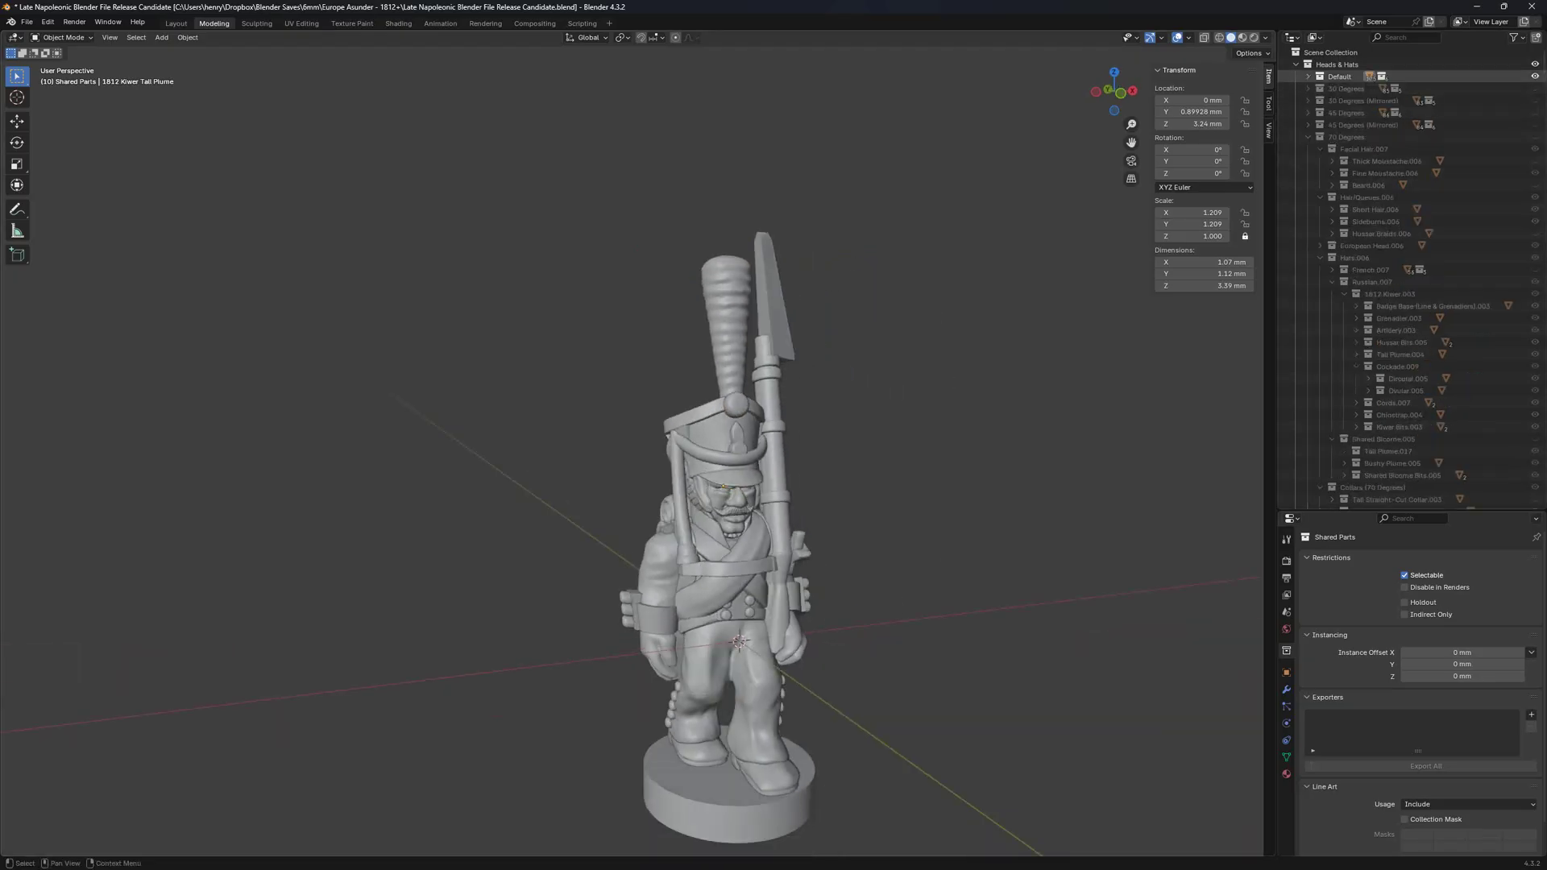
{"action": "middle_click_drag", "start_coordinate": [967, 339], "coordinate": [989, 349]}
{"action": "key", "text": "n"}
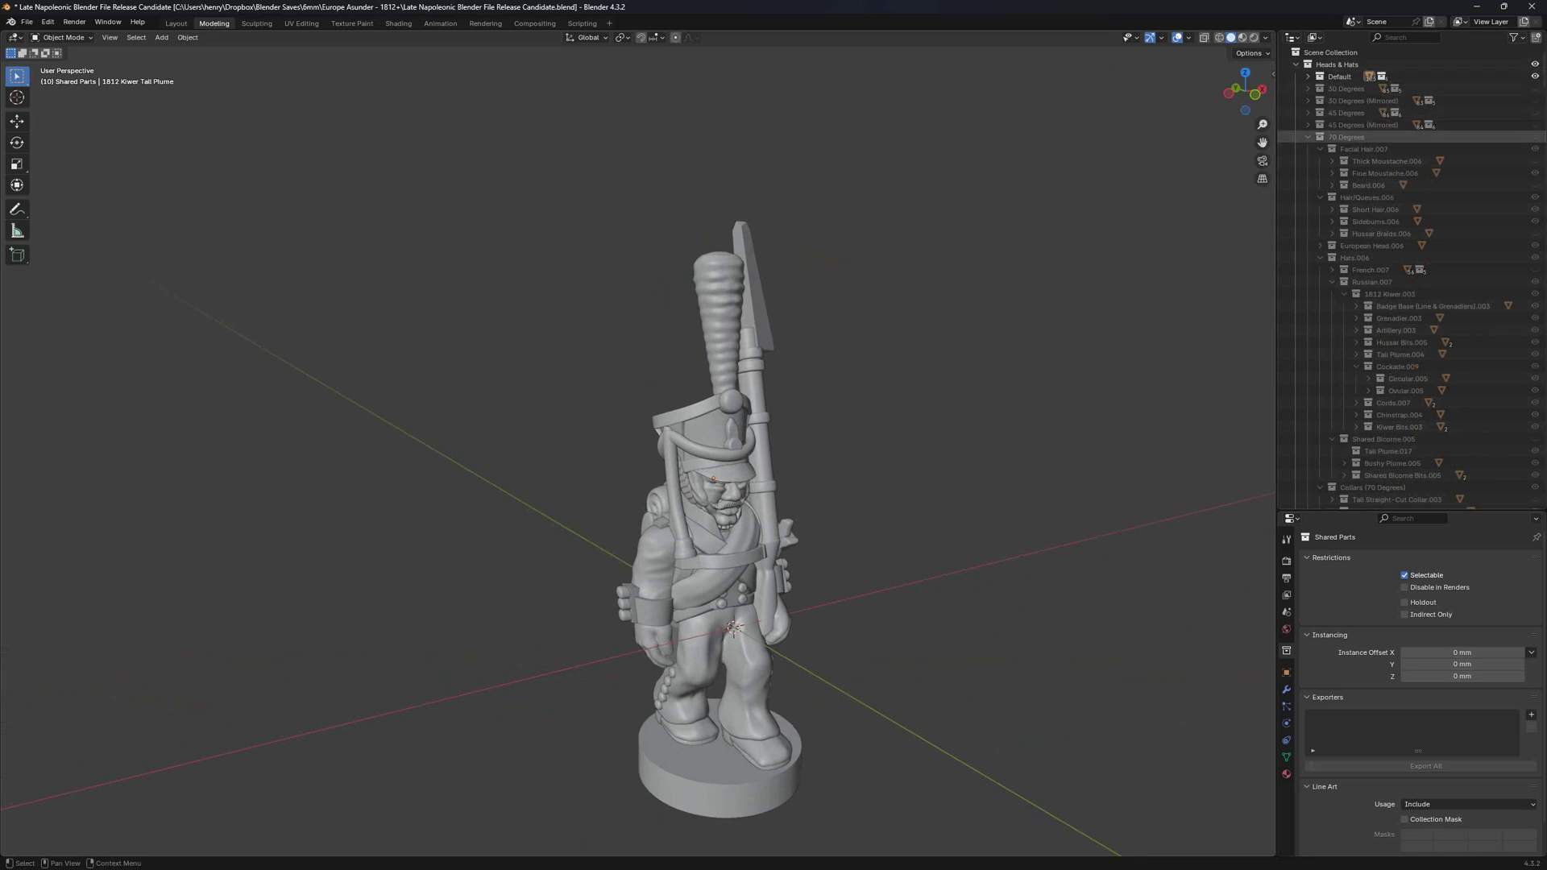
{"action": "left_click", "coordinate": [1308, 137]}
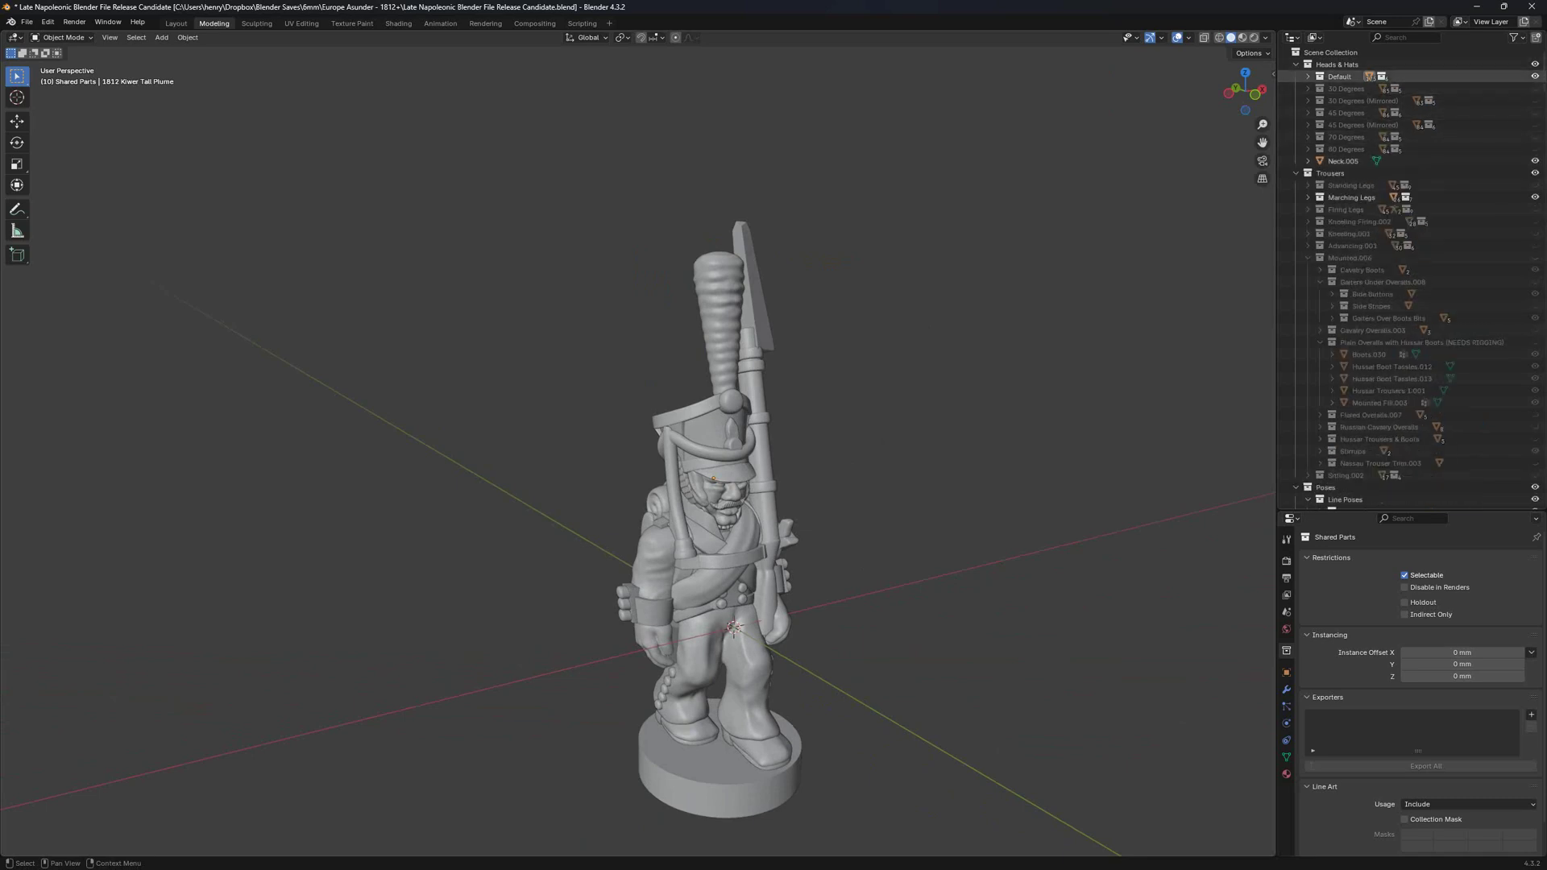
{"action": "scroll", "coordinate": [1410, 275], "scroll_direction": "down", "scroll_amount": 15}
{"action": "scroll", "coordinate": [1410, 395], "scroll_direction": "up", "scroll_amount": 15}
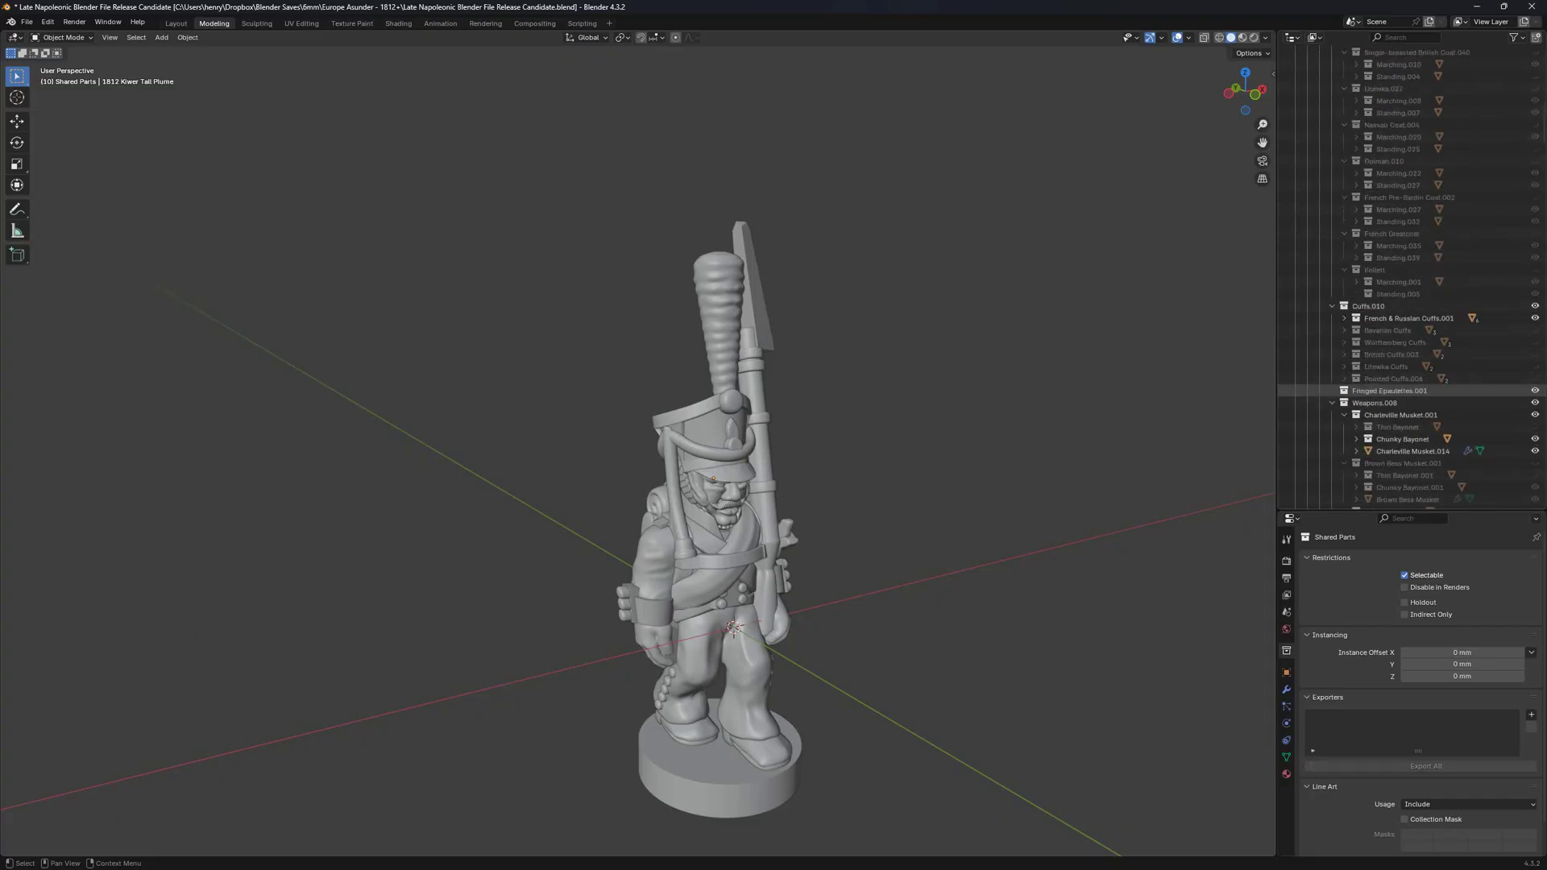
{"action": "scroll", "coordinate": [926, 516], "scroll_direction": "up", "scroll_amount": 3}
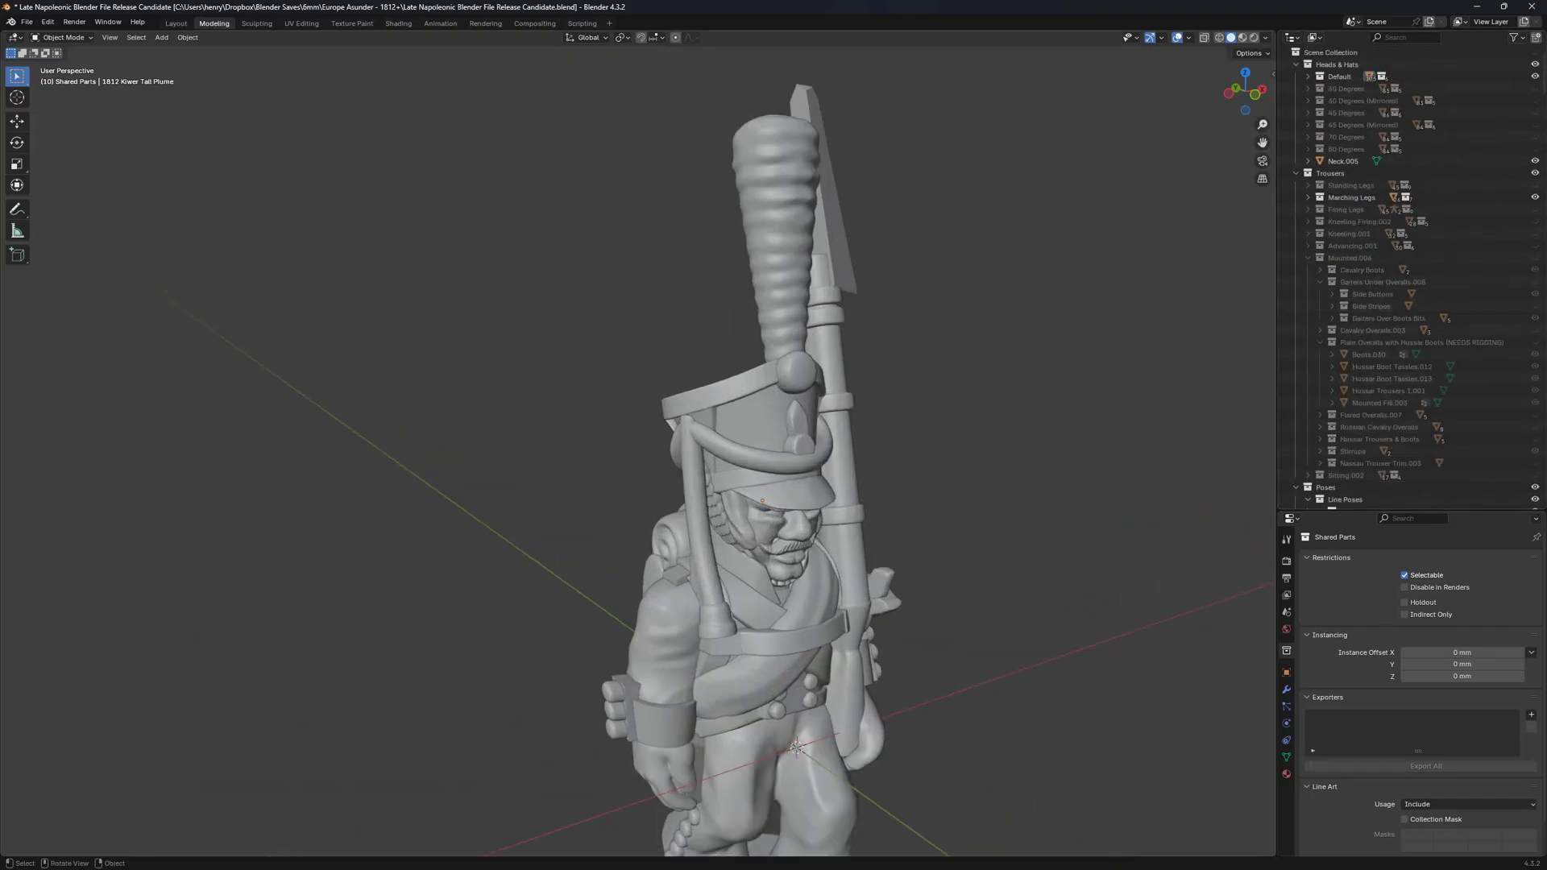
Inspect the figure's separate parts by selecting the bayonet, musket, plume and shako badge in turn.
{"action": "middle_click_drag", "start_coordinate": [927, 516], "coordinate": [741, 479], "text": "shift"}
{"action": "scroll", "coordinate": [638, 351], "scroll_direction": "up", "scroll_amount": 3}
{"action": "scroll", "coordinate": [728, 359], "scroll_direction": "down", "scroll_amount": 1}
{"action": "scroll", "coordinate": [757, 374], "scroll_direction": "down", "scroll_amount": 1}
{"action": "scroll", "coordinate": [762, 309], "scroll_direction": "down", "scroll_amount": 1}
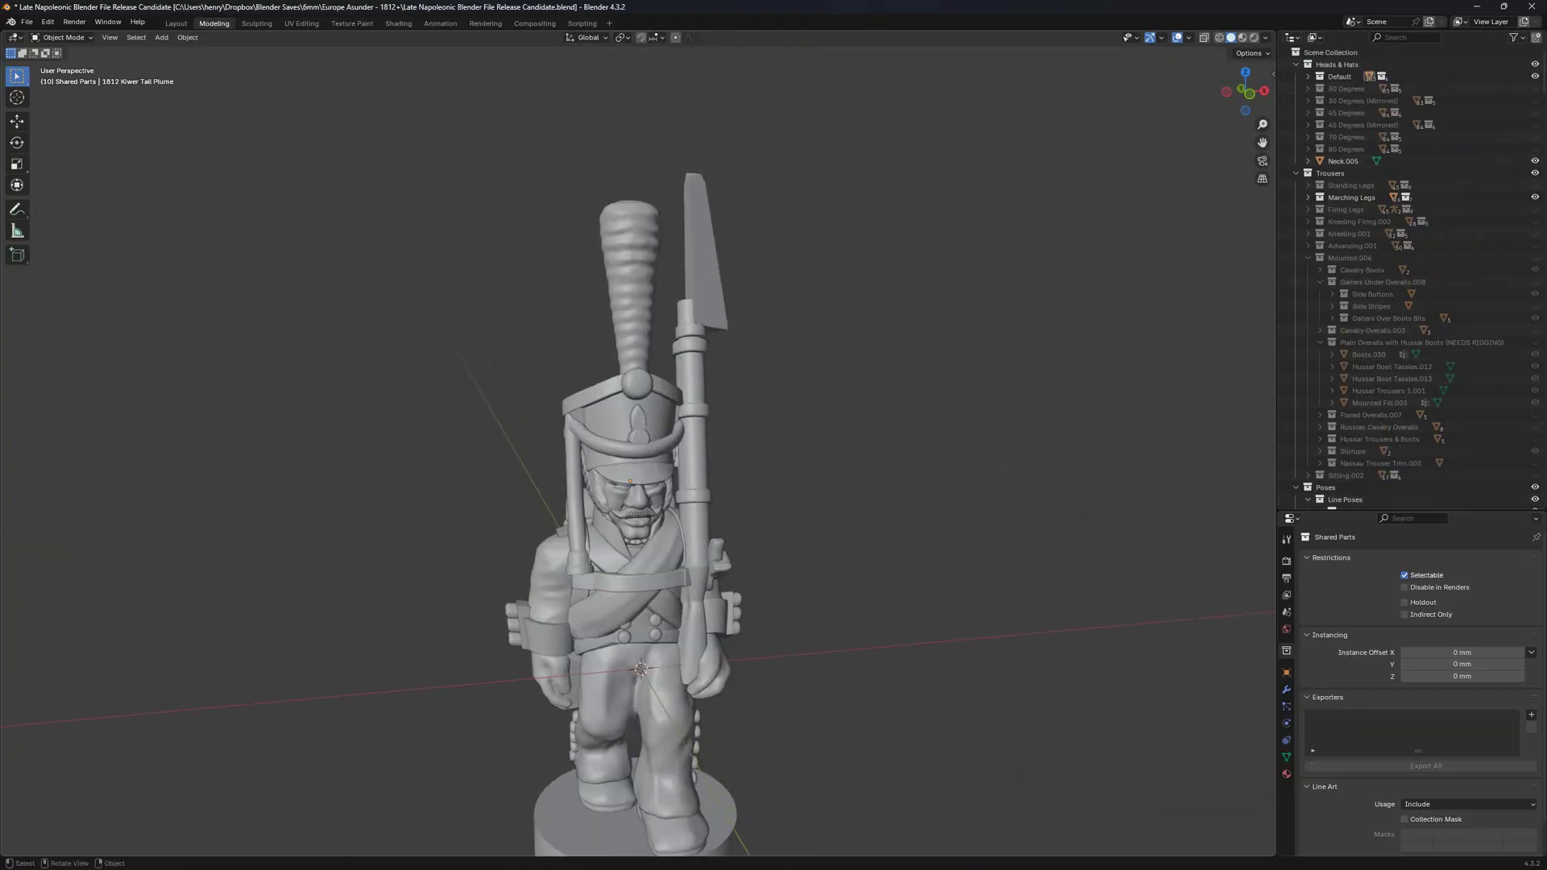
{"action": "left_click", "coordinate": [703, 282]}
{"action": "left_click", "coordinate": [693, 379]}
{"action": "middle_click_drag", "start_coordinate": [693, 379], "coordinate": [635, 367]}
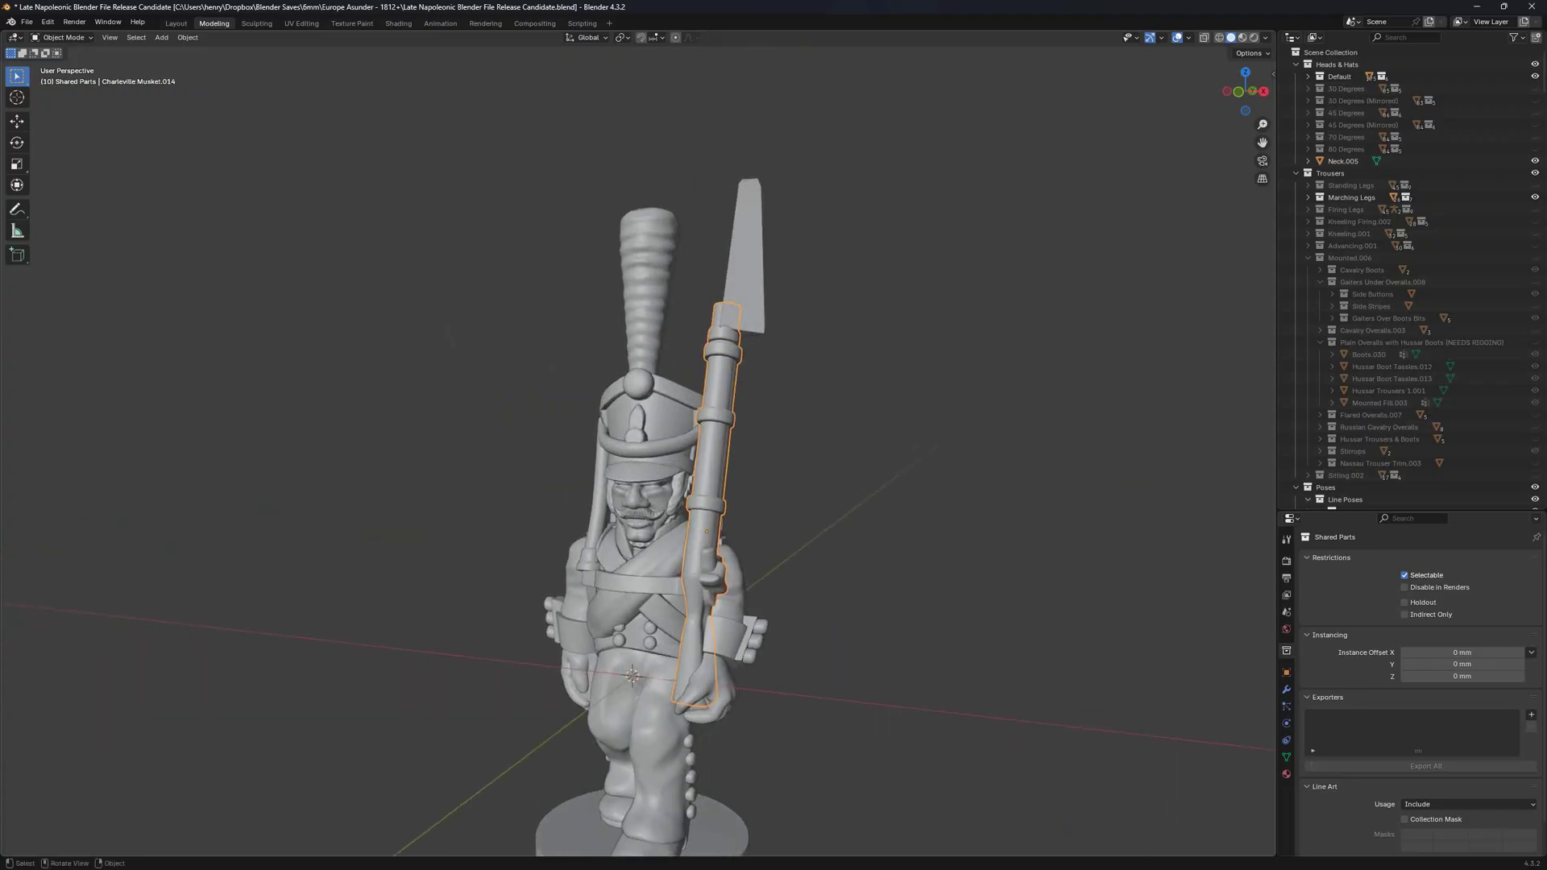
{"action": "left_click", "coordinate": [748, 270]}
{"action": "left_click", "coordinate": [651, 278]}
{"action": "left_click", "coordinate": [637, 422]}
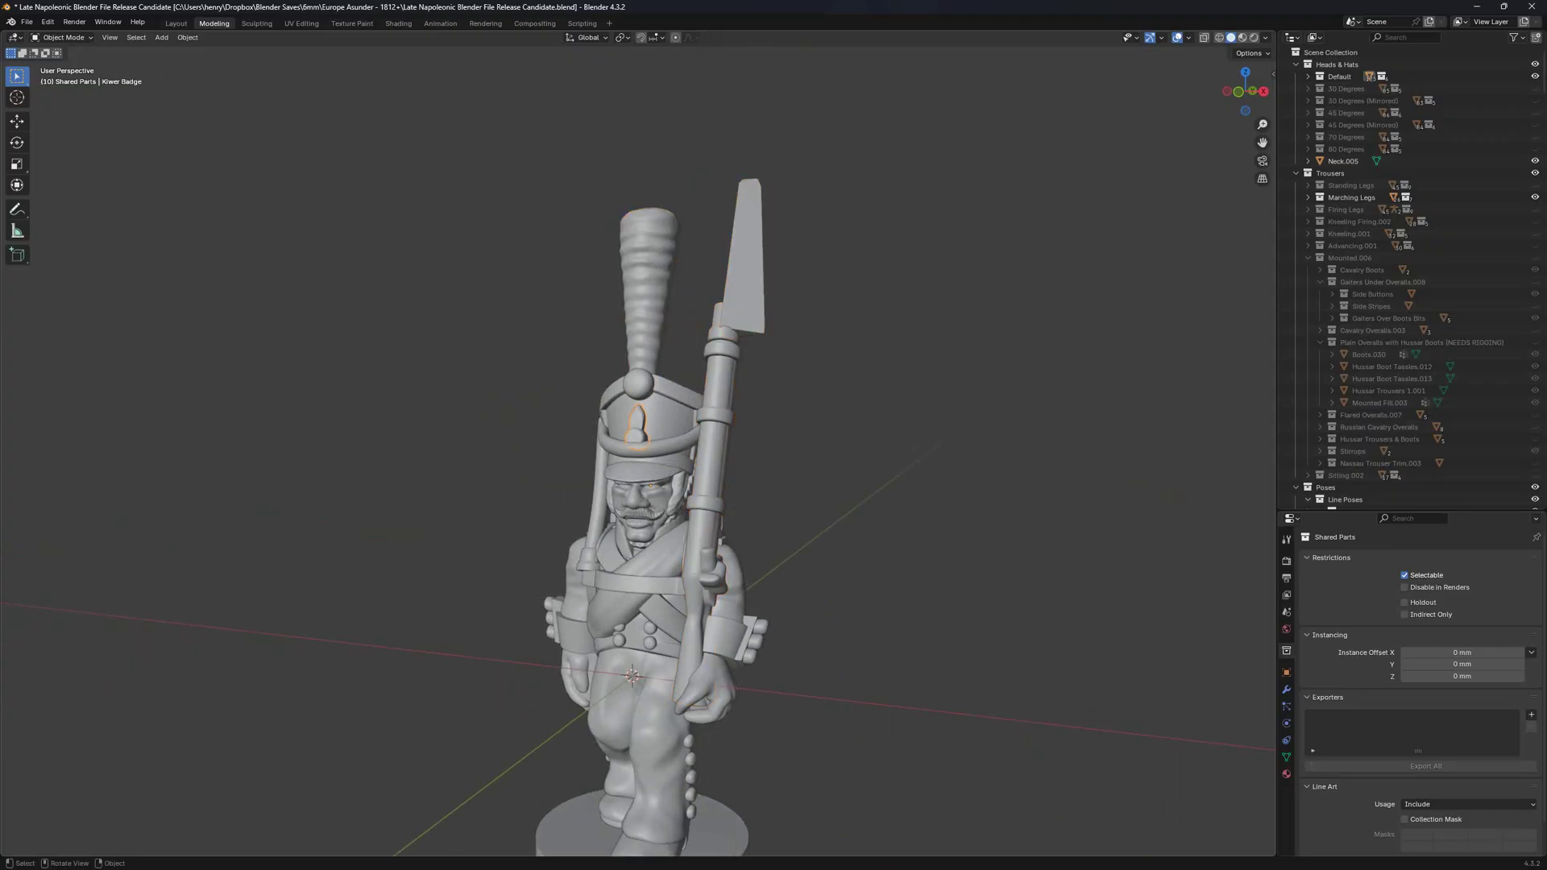
{"action": "left_click", "coordinate": [642, 449]}
Try moving the musket along the Y axis, then undo the move.
{"action": "left_click", "coordinate": [715, 451]}
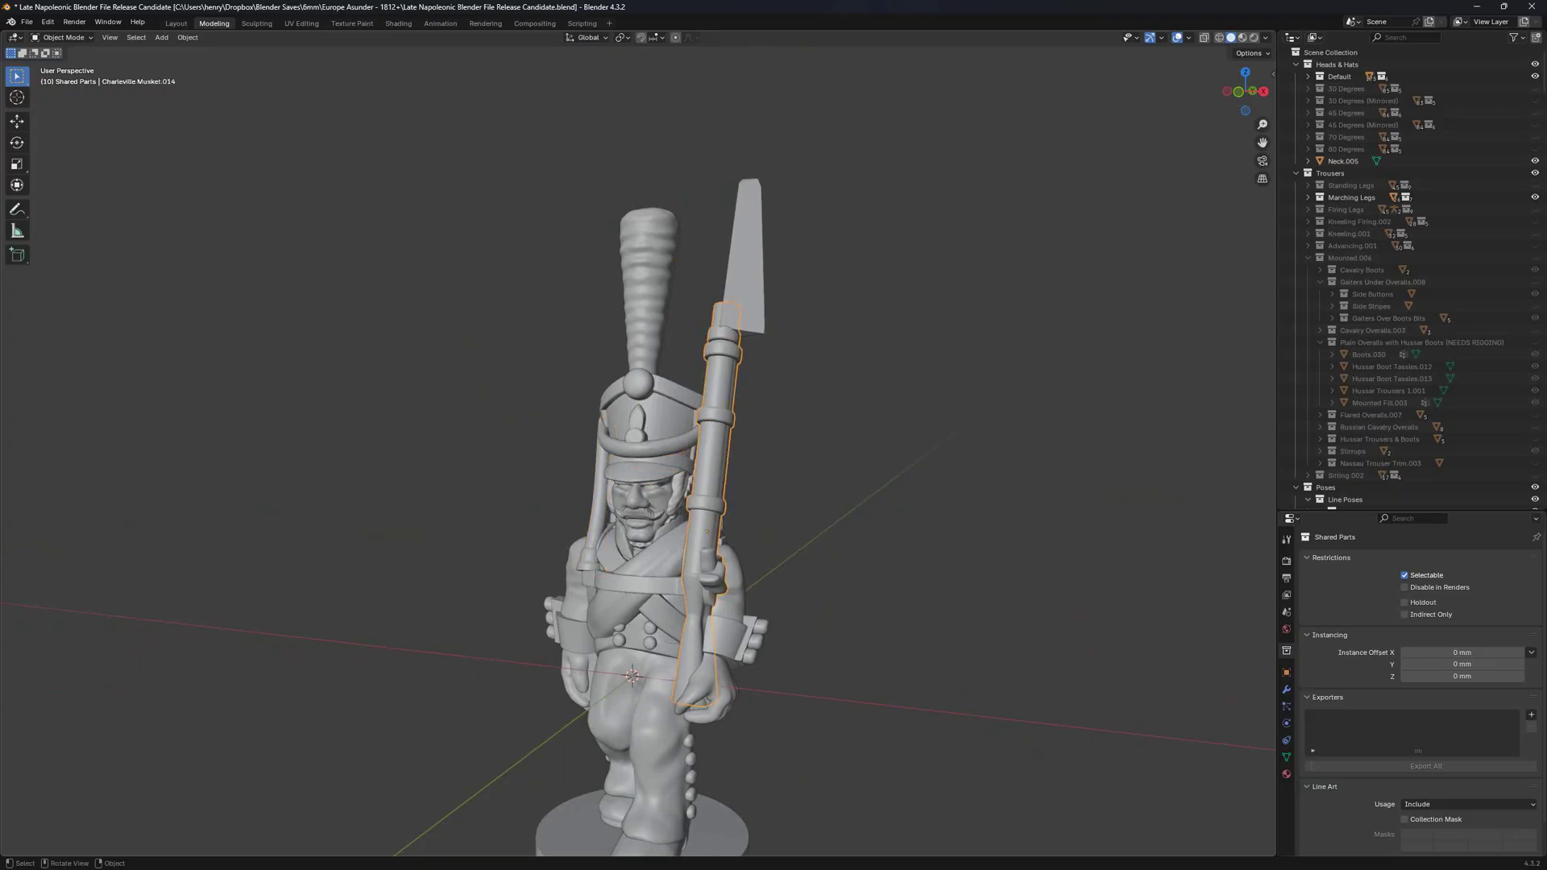
{"action": "key", "text": "g"}
{"action": "key", "text": "y"}
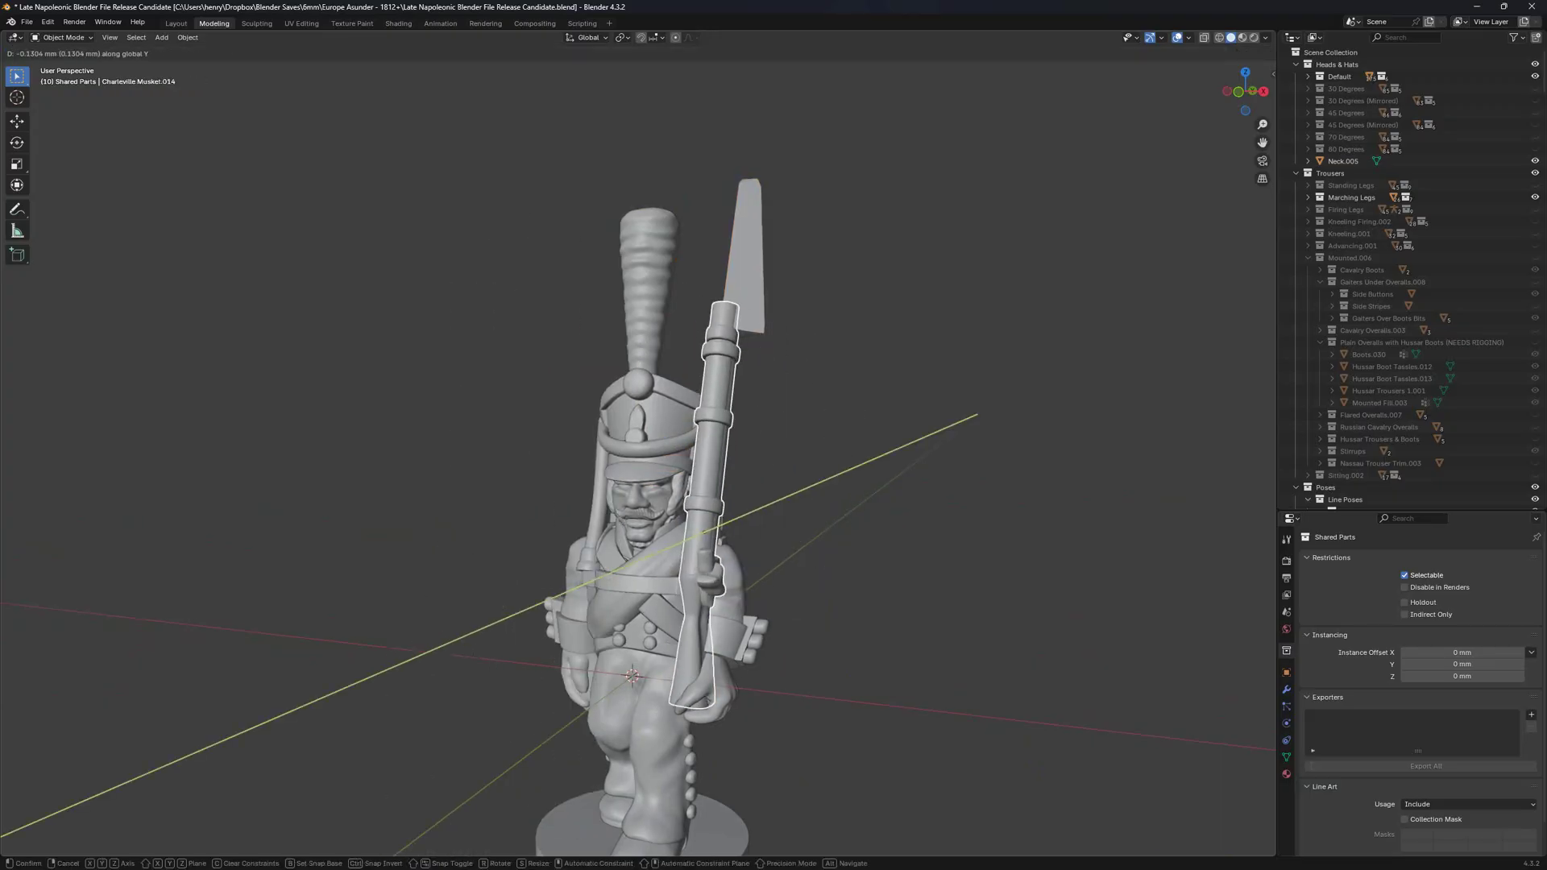
{"action": "left_click", "coordinate": [711, 453]}
{"action": "key", "text": "ctrl+z"}
Try scaling the musket uniformly and revert it, bringing its transform values back on screen.
{"action": "key", "text": "s"}
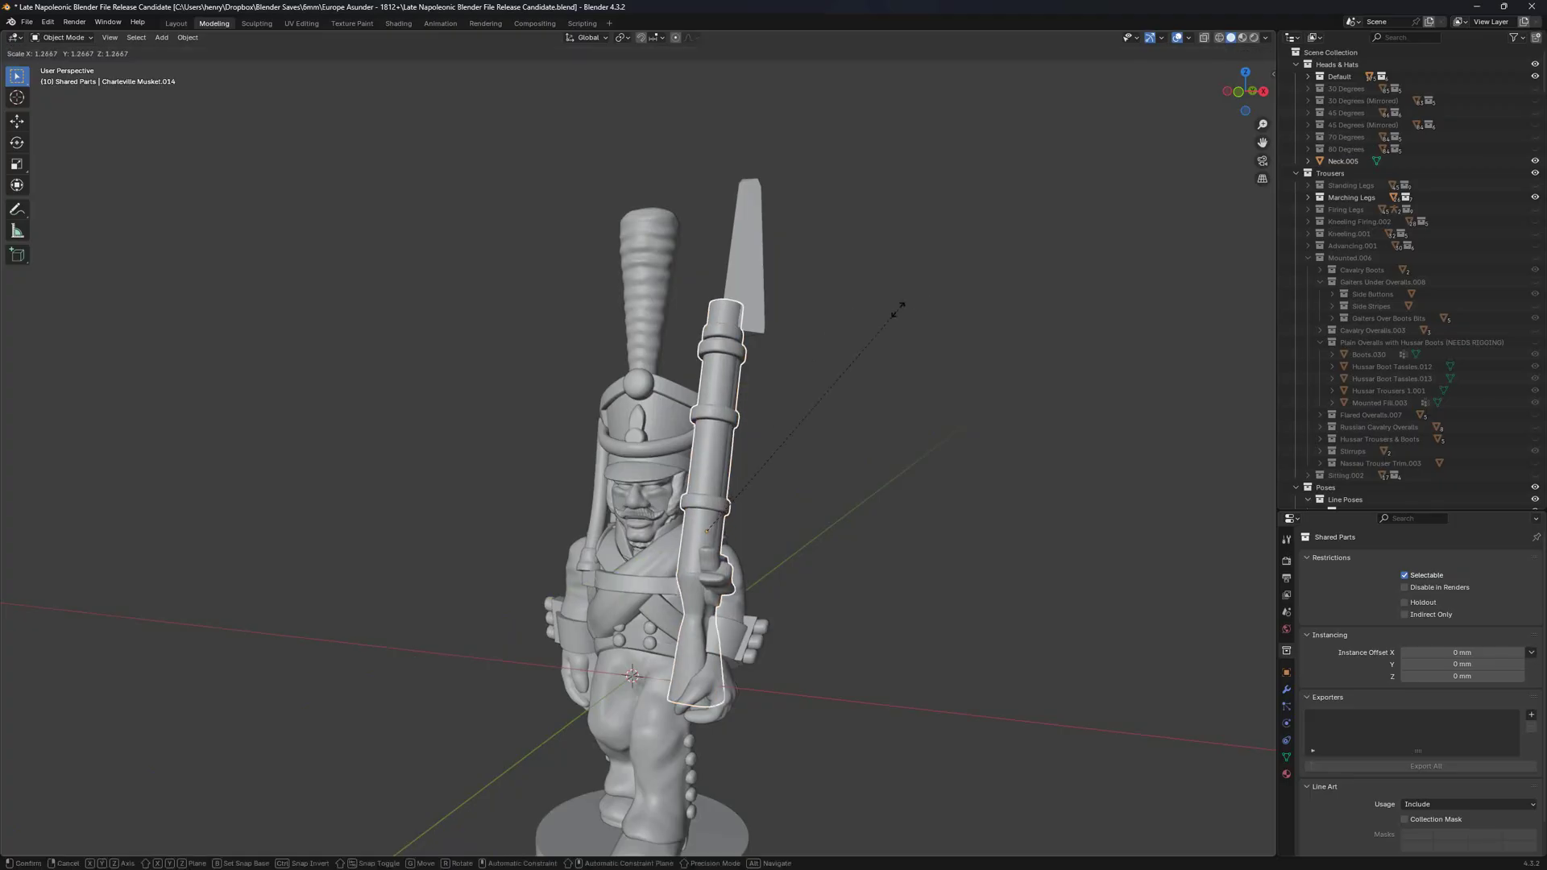
{"action": "left_click", "coordinate": [999, 202]}
{"action": "key", "text": "ctrl+z"}
{"action": "key", "text": "n"}
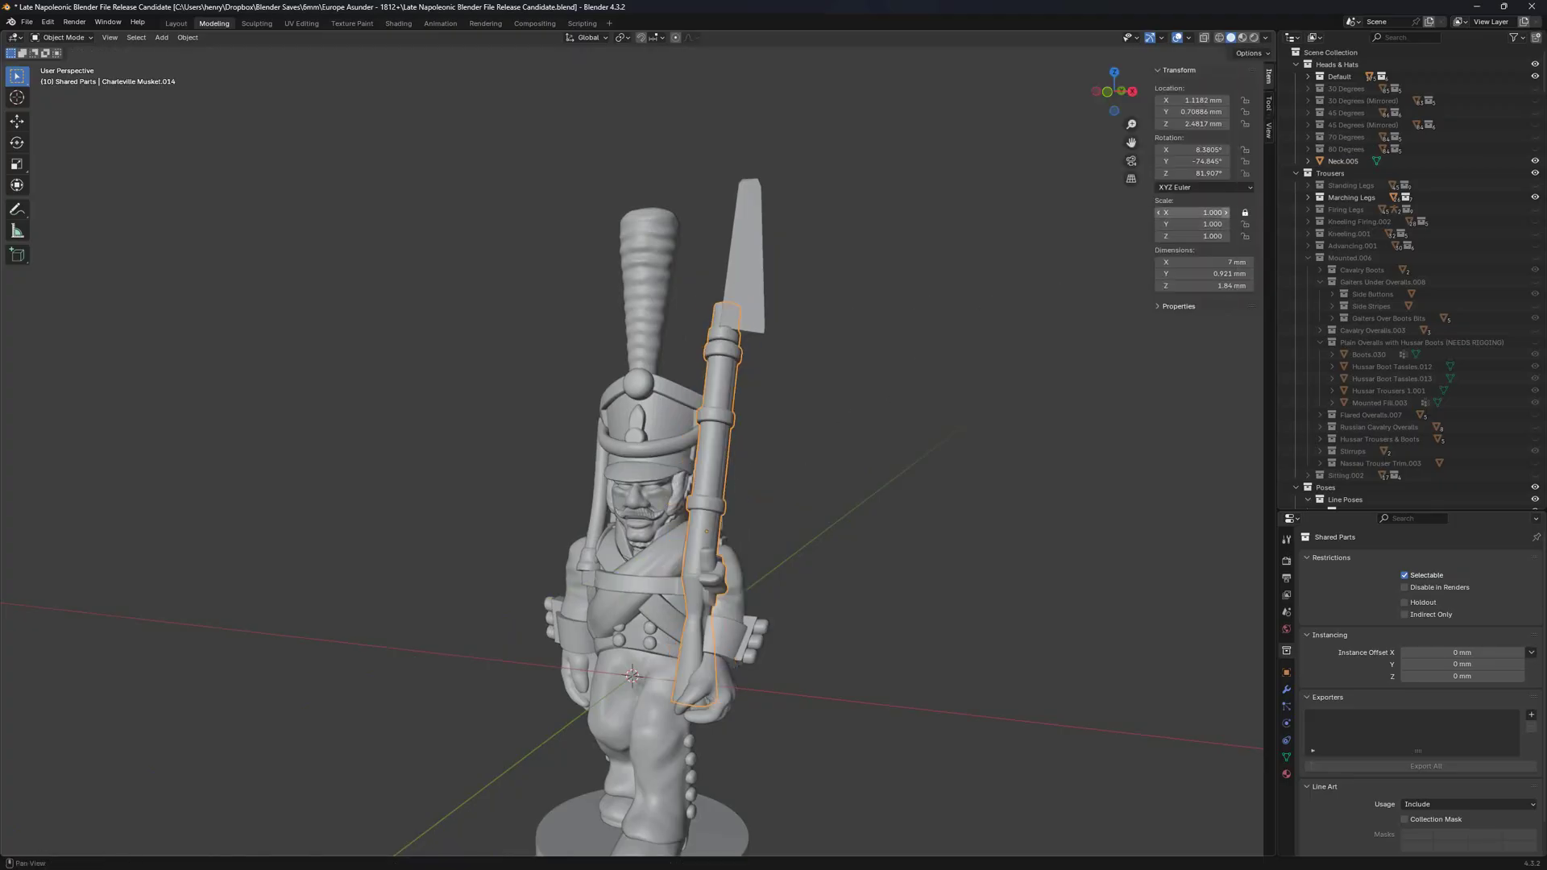
{"action": "key", "text": "s"}
{"action": "key", "text": "Escape"}
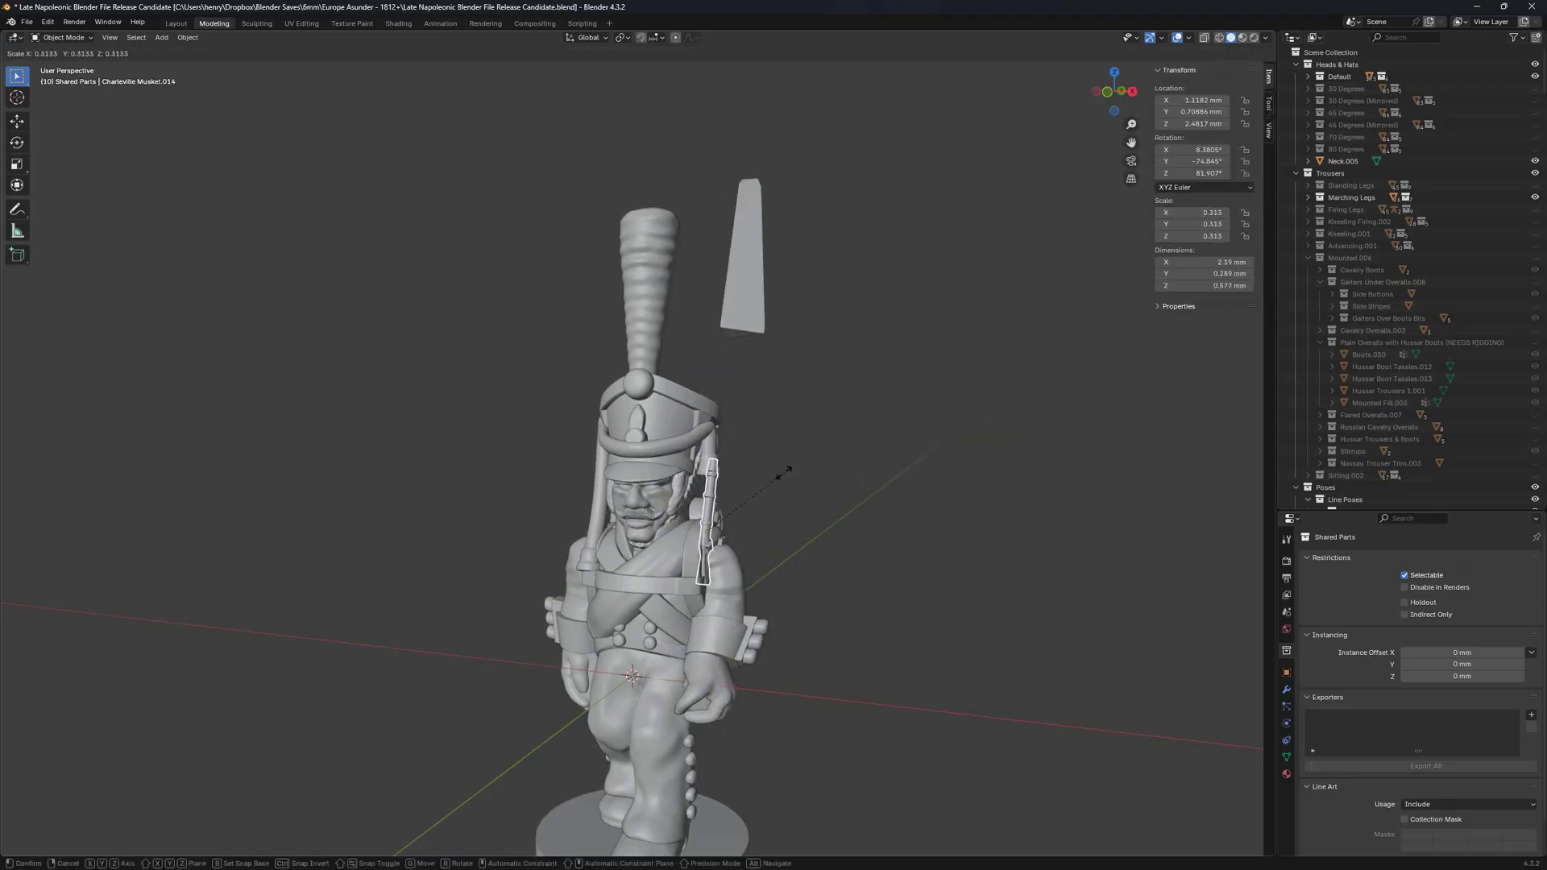
In front view, try rotating the musket, bayonet and hand together about the Y axis, then cancel and deselect them.
{"action": "key", "text": "KP_1"}
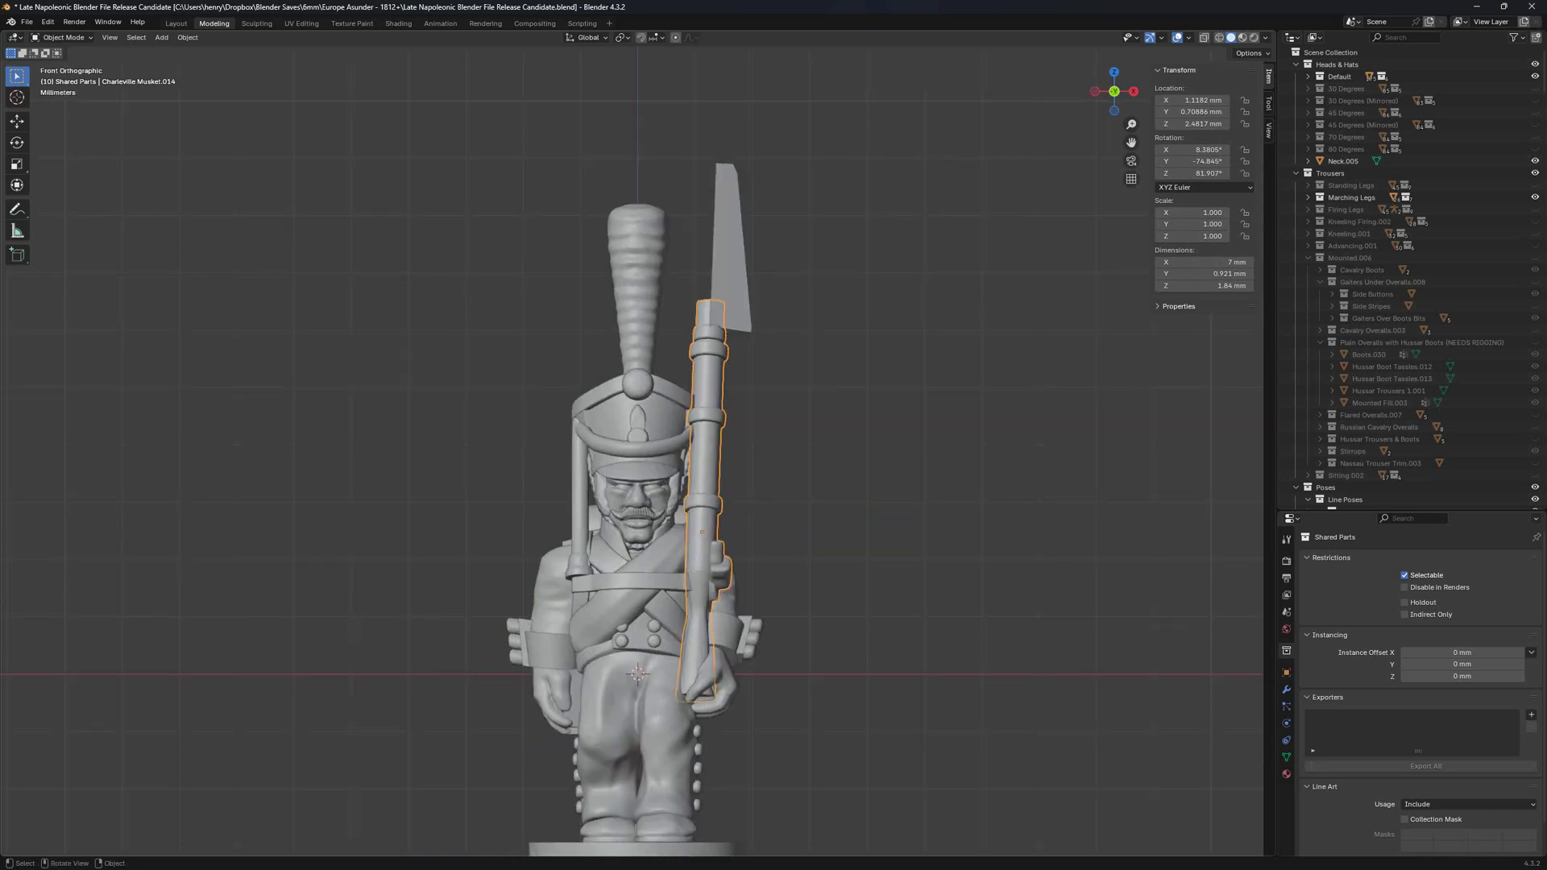
{"action": "middle_click_drag", "start_coordinate": [726, 292], "coordinate": [732, 266], "text": "shift"}
{"action": "left_click", "coordinate": [737, 242], "text": "shift"}
{"action": "left_click", "coordinate": [719, 655], "text": "shift"}
{"action": "key", "text": "r"}
{"action": "key", "text": "y"}
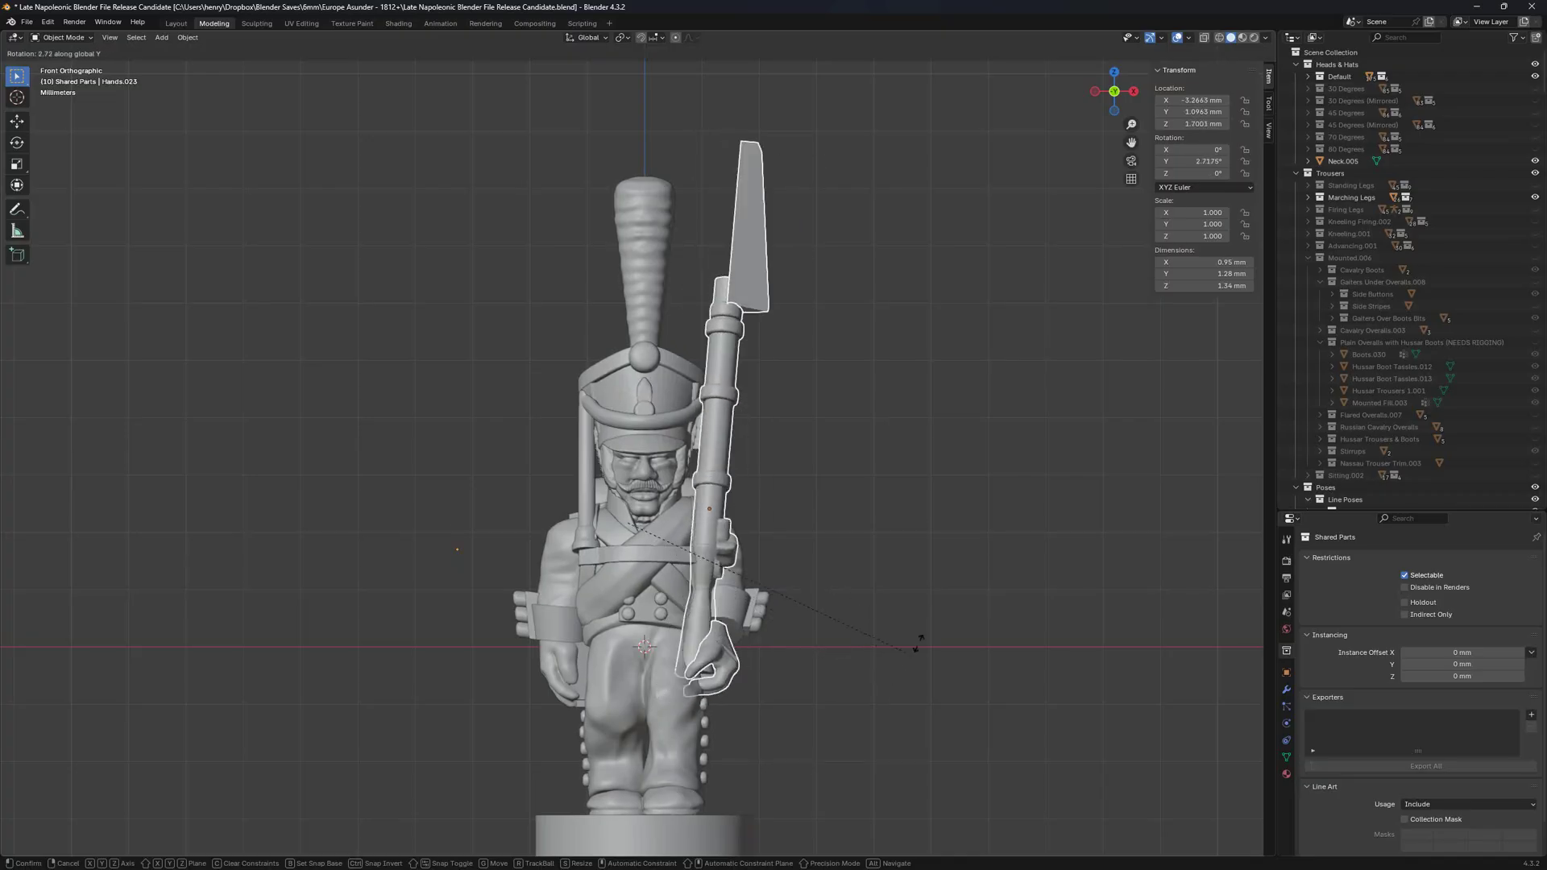
{"action": "key", "text": "Escape"}
{"action": "key", "text": "alt+a"}
Select all head, shako and plume parts together, try rotating them about the Z axis, and undo it.
{"action": "middle_click_drag", "start_coordinate": [645, 307], "coordinate": [598, 332]}
{"action": "scroll", "coordinate": [556, 338], "scroll_direction": "up", "scroll_amount": 3}
{"action": "left_click_drag", "start_coordinate": [474, 166], "coordinate": [658, 477]}
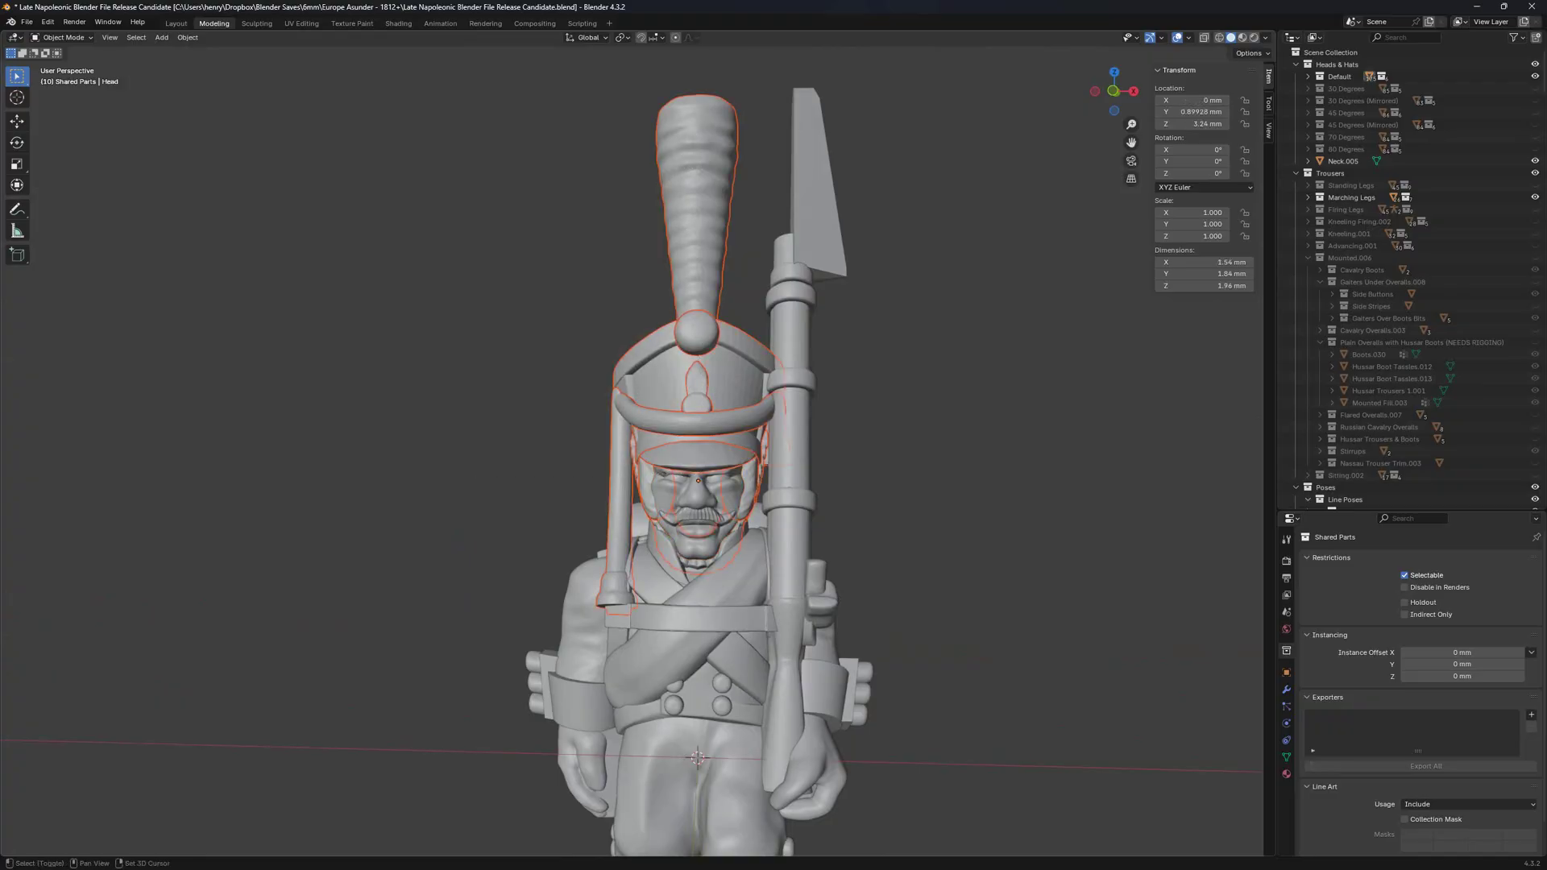
{"action": "mouse_move", "coordinate": [947, 466]}
{"action": "middle_mouse_down"}
{"action": "mouse_move", "coordinate": [1200, 473]}
{"action": "mouse_move", "coordinate": [963, 483]}
{"action": "middle_mouse_up"}
{"action": "key", "text": "r"}
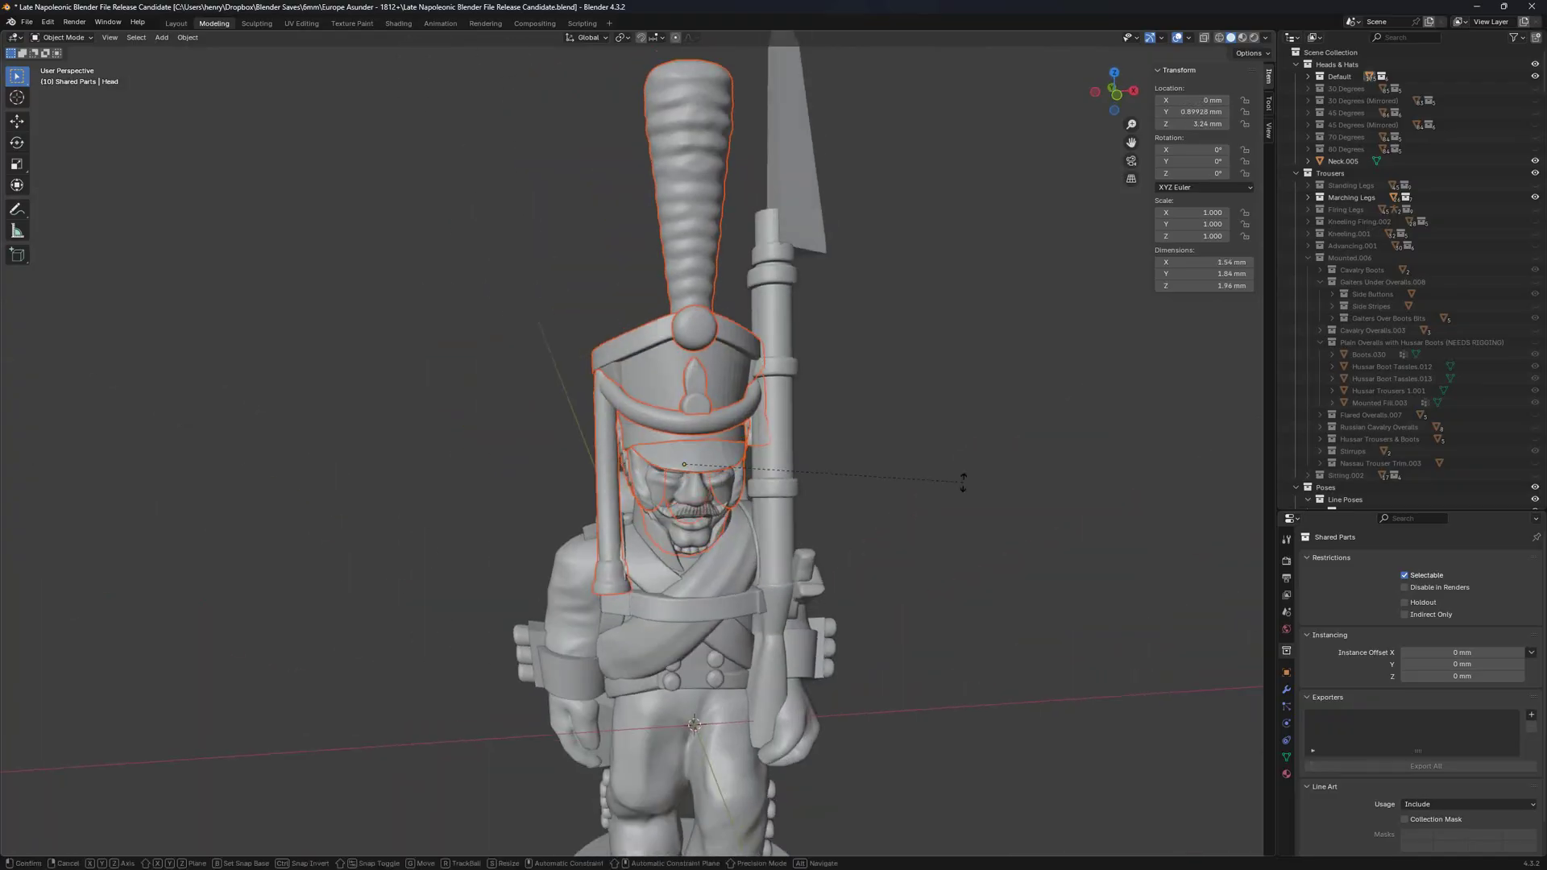
{"action": "key", "text": "z"}
{"action": "left_click", "coordinate": [888, 660]}
{"action": "key", "text": "ctrl+z"}
{"action": "key", "text": "ctrl+z"}
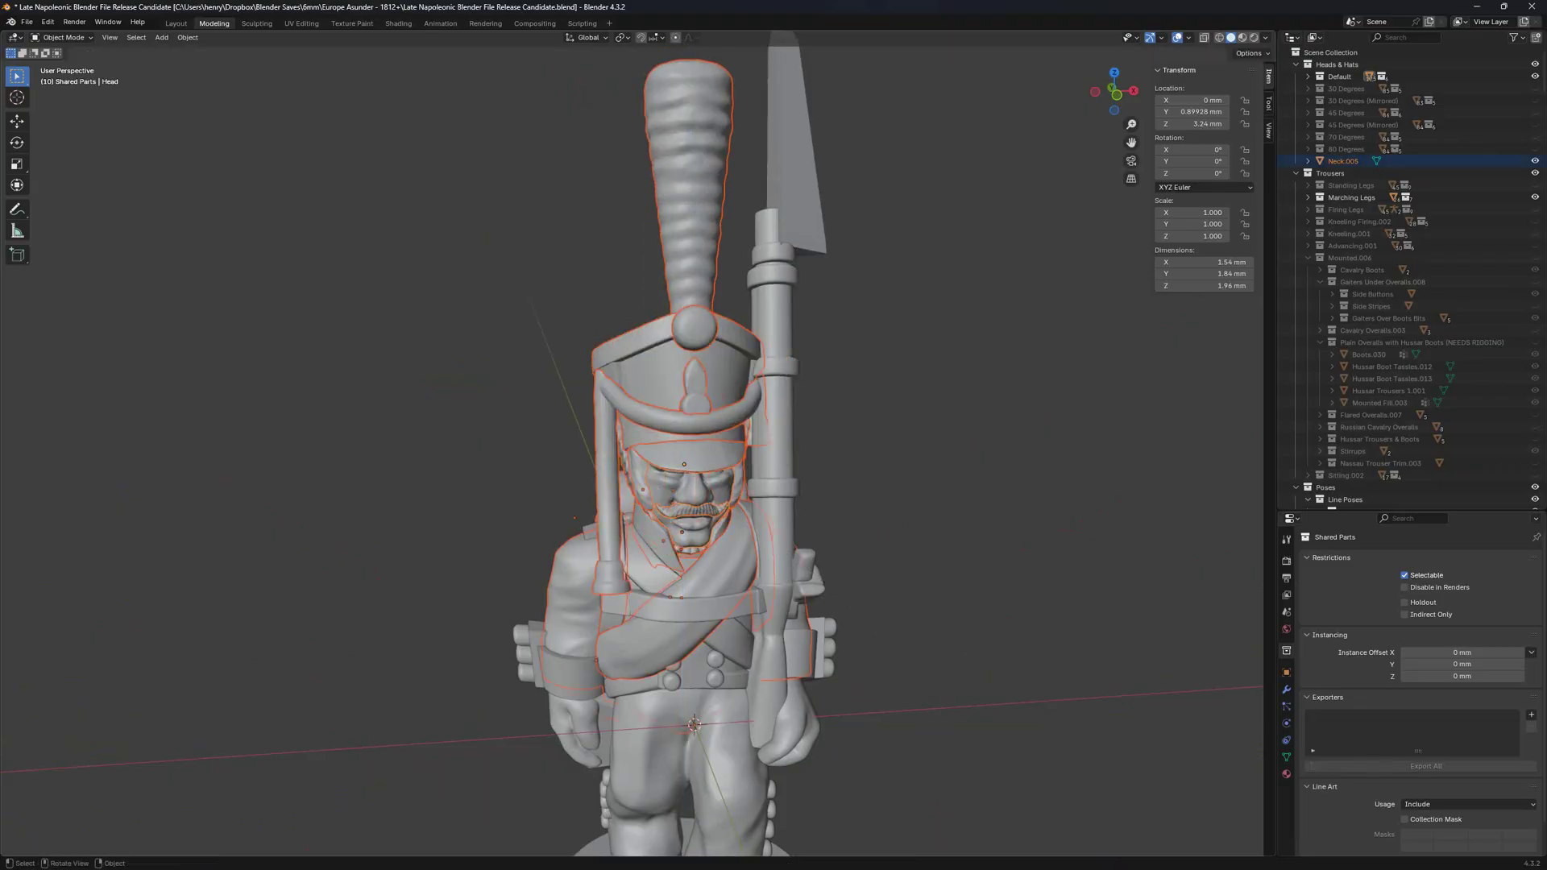
Try turning the selected head and headgear sideways about the Z axis again, then undo the rotation.
{"action": "key", "text": "r"}
{"action": "key", "text": "z"}
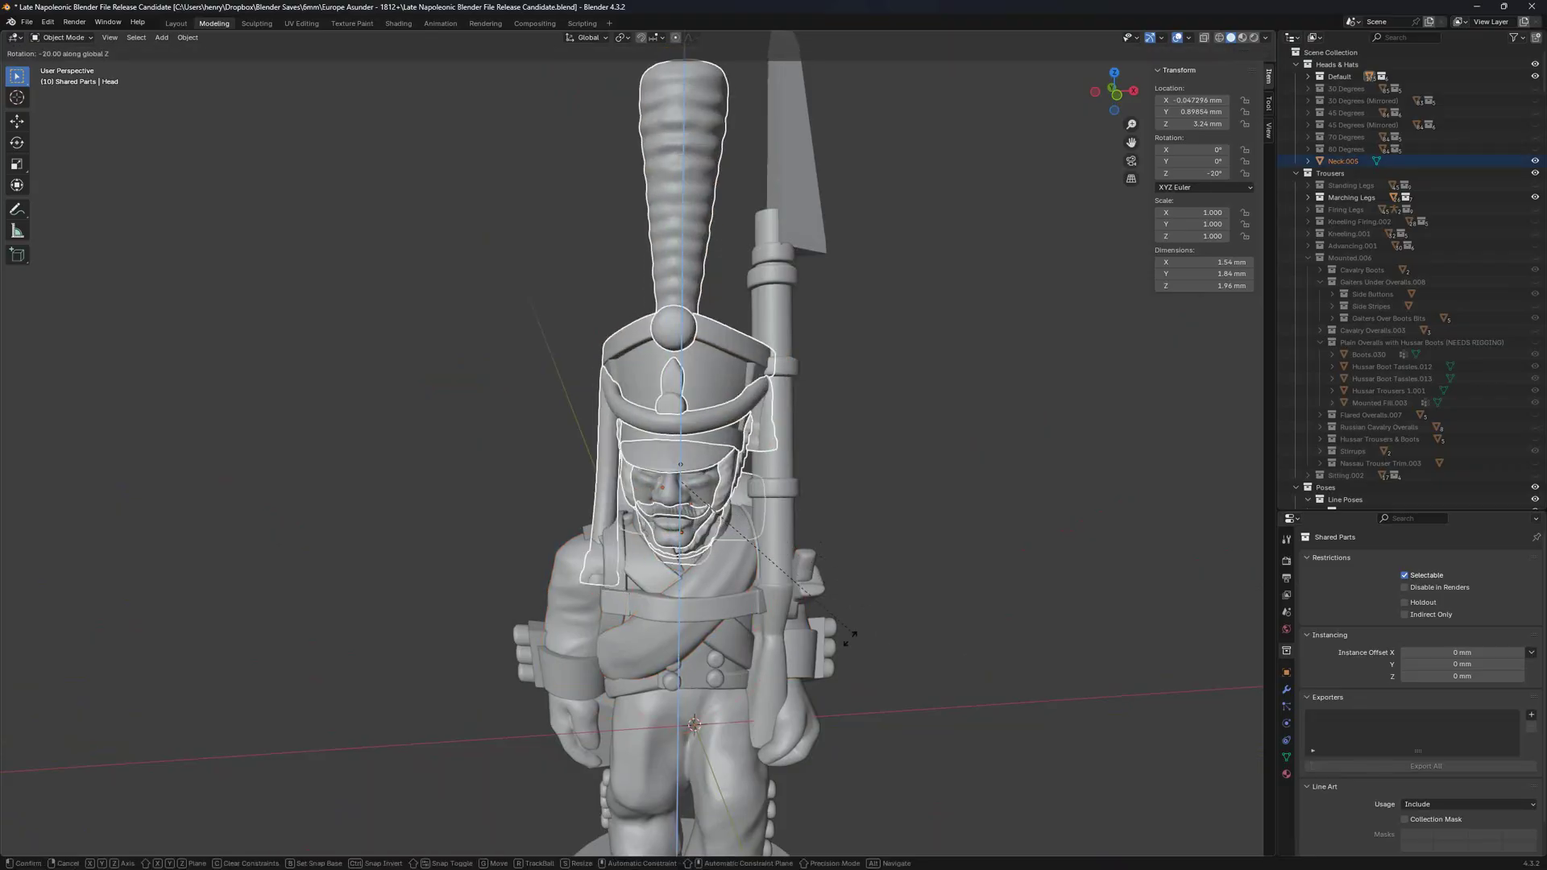
{"action": "left_click", "coordinate": [905, 591]}
{"action": "key", "text": "ctrl+z"}
Try turning the head and headgear 20° about the Z axis and rotating them further, then undo and deselect.
{"action": "middle_click_drag", "start_coordinate": [911, 568], "coordinate": [869, 637]}
{"action": "key", "text": "r"}
{"action": "key", "text": "z"}
{"action": "left_click", "coordinate": [892, 619]}
{"action": "scroll", "coordinate": [892, 619], "scroll_direction": "up", "scroll_amount": 2}
{"action": "scroll", "coordinate": [869, 637], "scroll_direction": "down", "scroll_amount": 3}
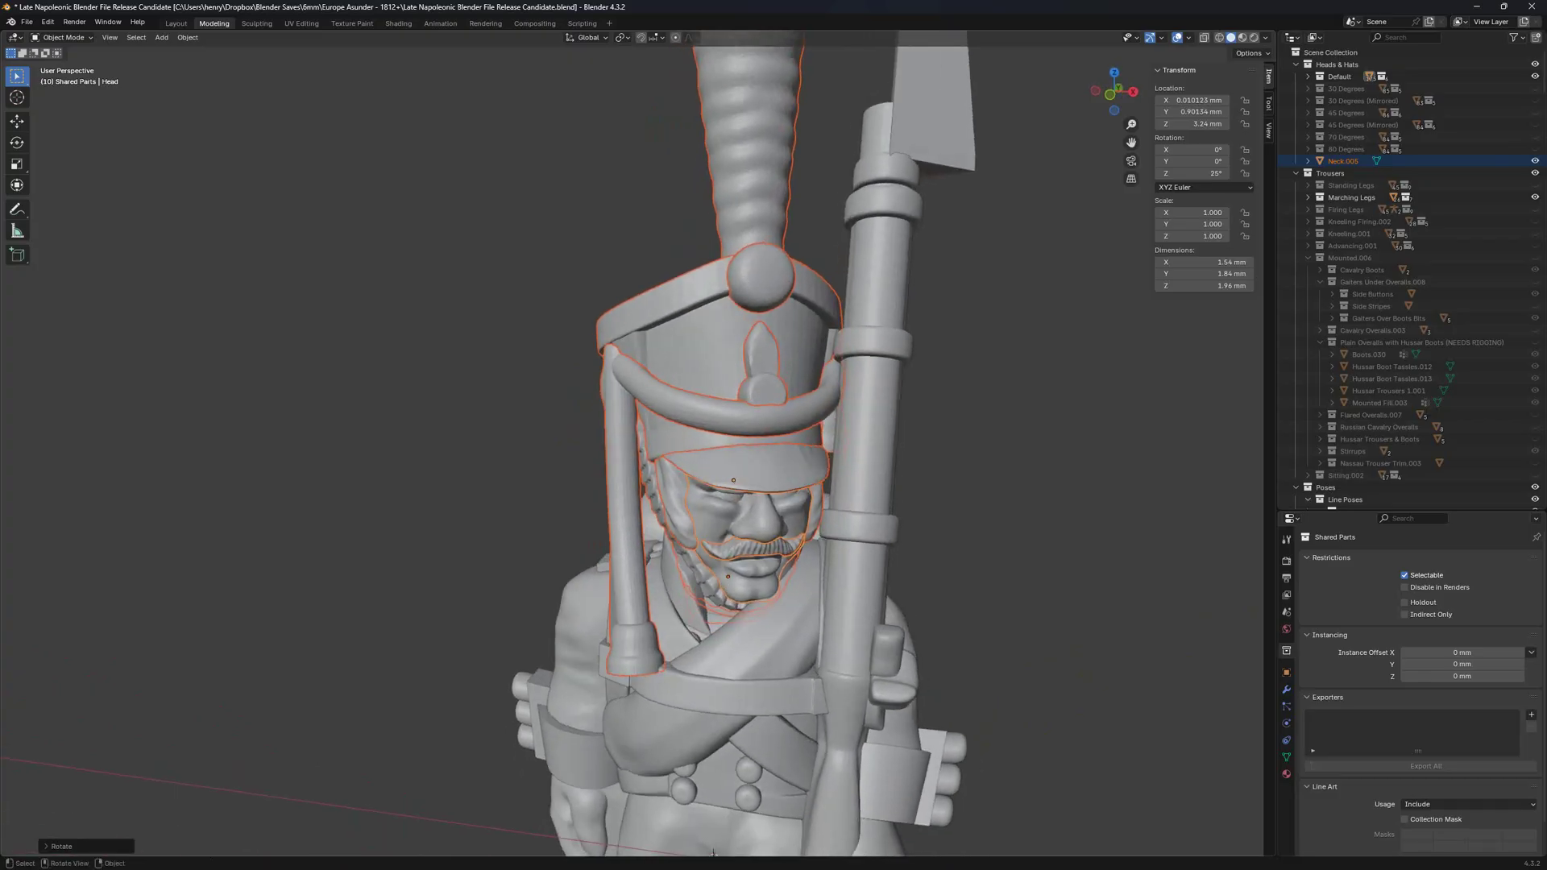
{"action": "key", "text": "r"}
{"action": "key", "text": "z"}
{"action": "left_click", "coordinate": [874, 694]}
{"action": "key", "text": "ctrl+z"}
{"action": "key", "text": "ctrl+z"}
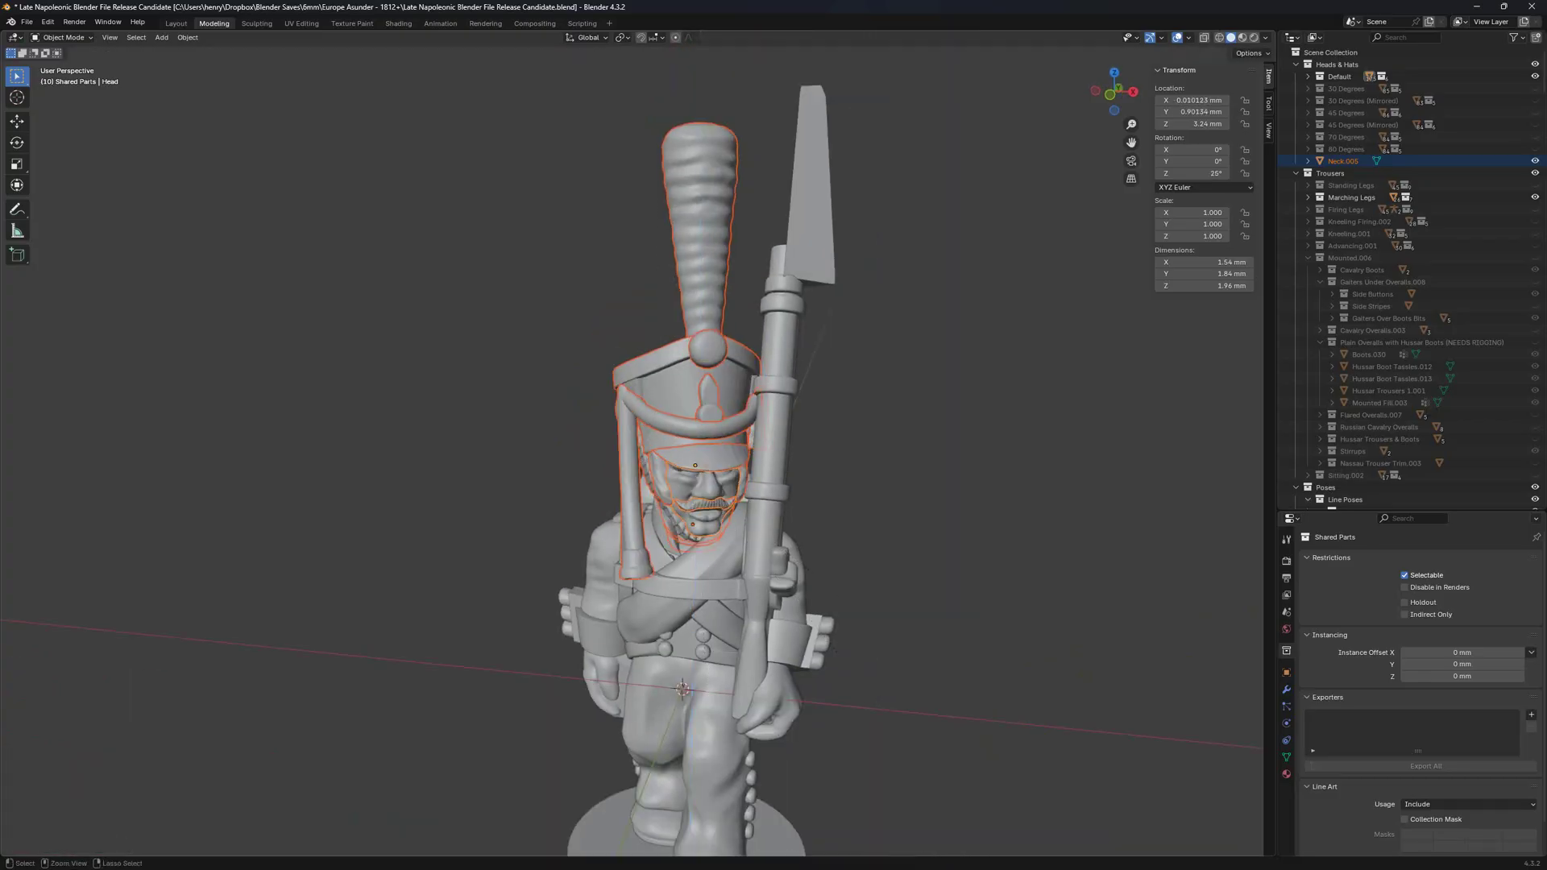
{"action": "left_click", "coordinate": [874, 694]}
Try stretching the marching trousers along the Z axis, then undo the scaling.
{"action": "middle_click_drag", "start_coordinate": [873, 694], "coordinate": [750, 362]}
{"action": "scroll", "coordinate": [911, 624], "scroll_direction": "up", "scroll_amount": 2}
{"action": "left_click", "coordinate": [746, 354]}
{"action": "scroll", "coordinate": [564, 576], "scroll_direction": "down", "scroll_amount": 2}
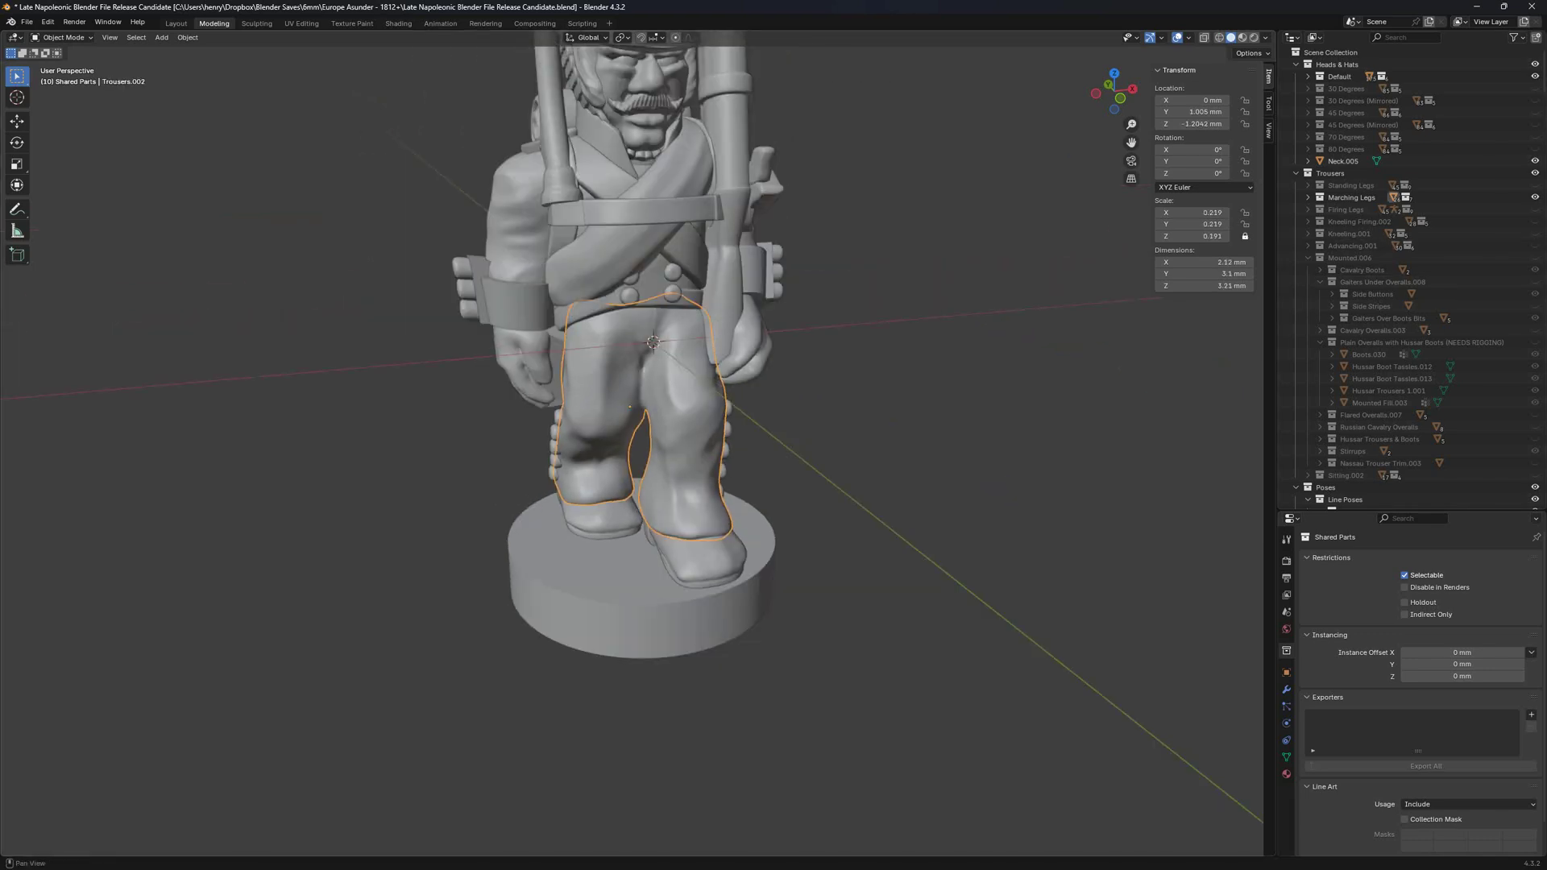
{"action": "middle_click_drag", "start_coordinate": [887, 403], "coordinate": [812, 490]}
{"action": "key", "text": "s"}
{"action": "key", "text": "z"}
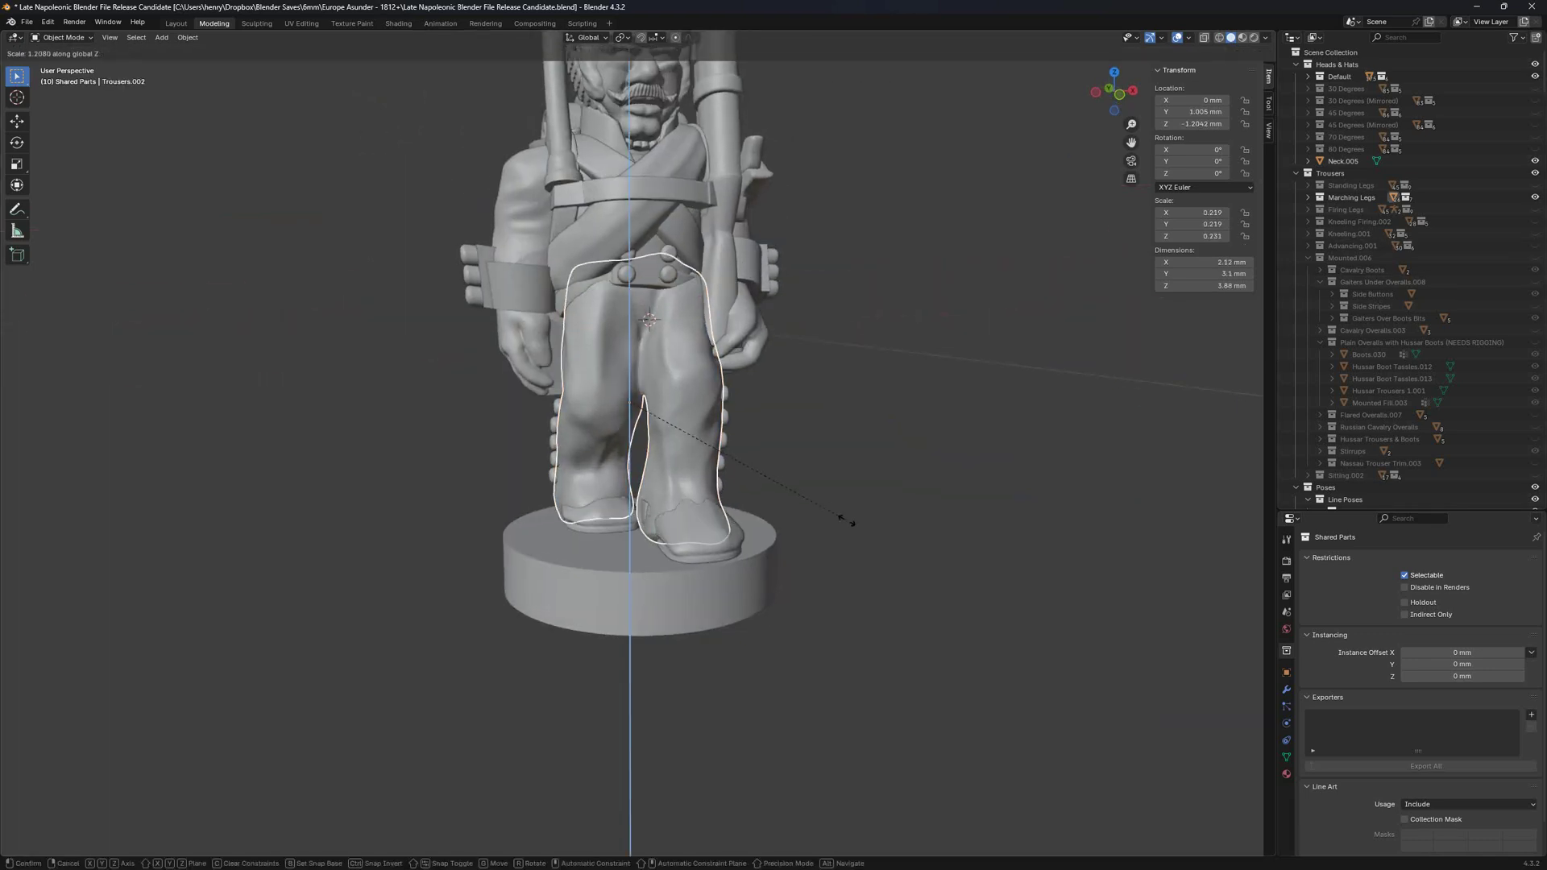
{"action": "left_click", "coordinate": [875, 530]}
{"action": "key", "text": "ctrl+z"}
Lower the round base and the boots along the Z axis to leave room for longer legs.
{"action": "left_click", "coordinate": [699, 598]}
{"action": "key", "text": "g"}
{"action": "key", "text": "z"}
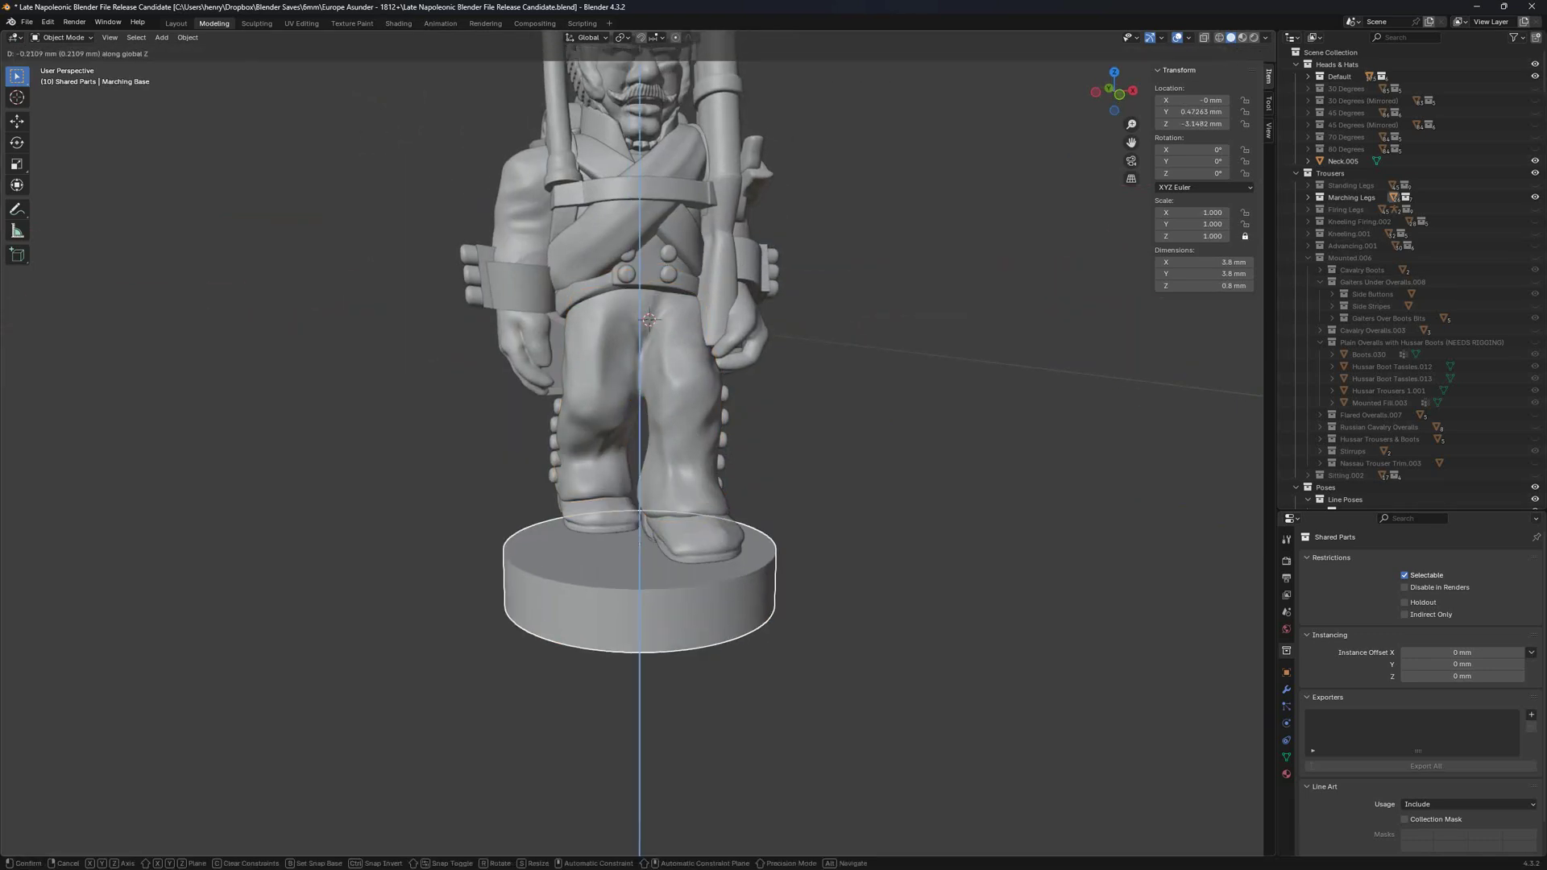
{"action": "left_click", "coordinate": [700, 657]}
{"action": "left_click", "coordinate": [694, 548]}
{"action": "key", "text": "g"}
{"action": "key", "text": "z"}
{"action": "left_click", "coordinate": [695, 595]}
Stretch the trousers along Z to a scale of 0.233 and move them down to Z -1.3783 mm.
{"action": "left_click", "coordinate": [685, 475]}
{"action": "key", "text": "s"}
{"action": "key", "text": "z"}
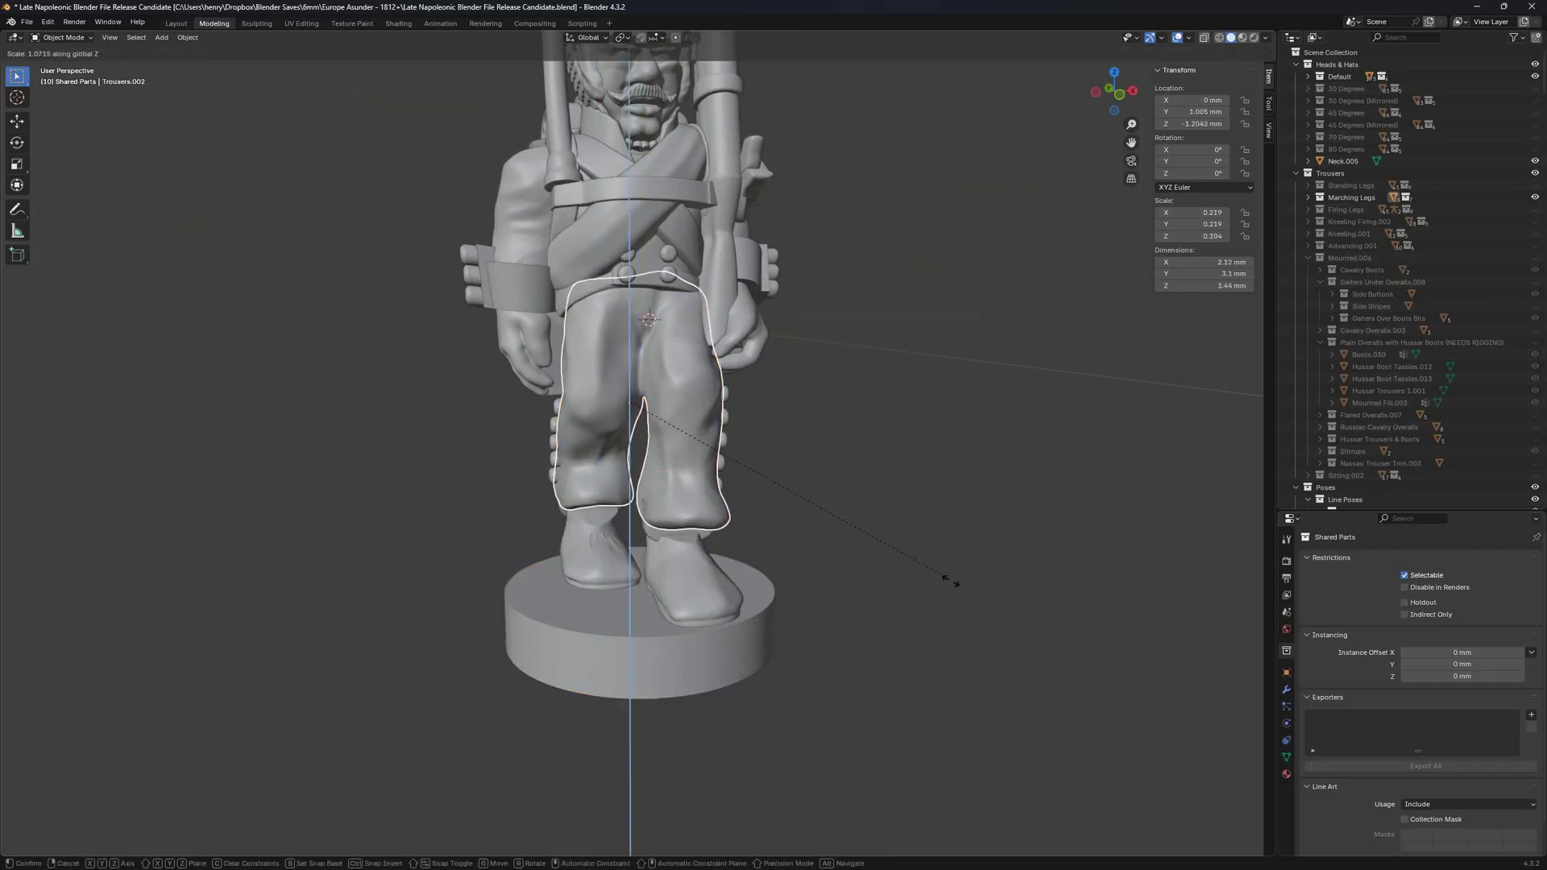
{"action": "left_click", "coordinate": [954, 580]}
{"action": "key", "text": "g"}
{"action": "key", "text": "z"}
{"action": "left_click", "coordinate": [954, 588]}
Undo the trouser stretch and the lowering of the boots and round base, back to the figure's original proportions.
{"action": "scroll", "coordinate": [927, 484], "scroll_direction": "down", "scroll_amount": 5}
{"action": "left_click", "coordinate": [926, 484]}
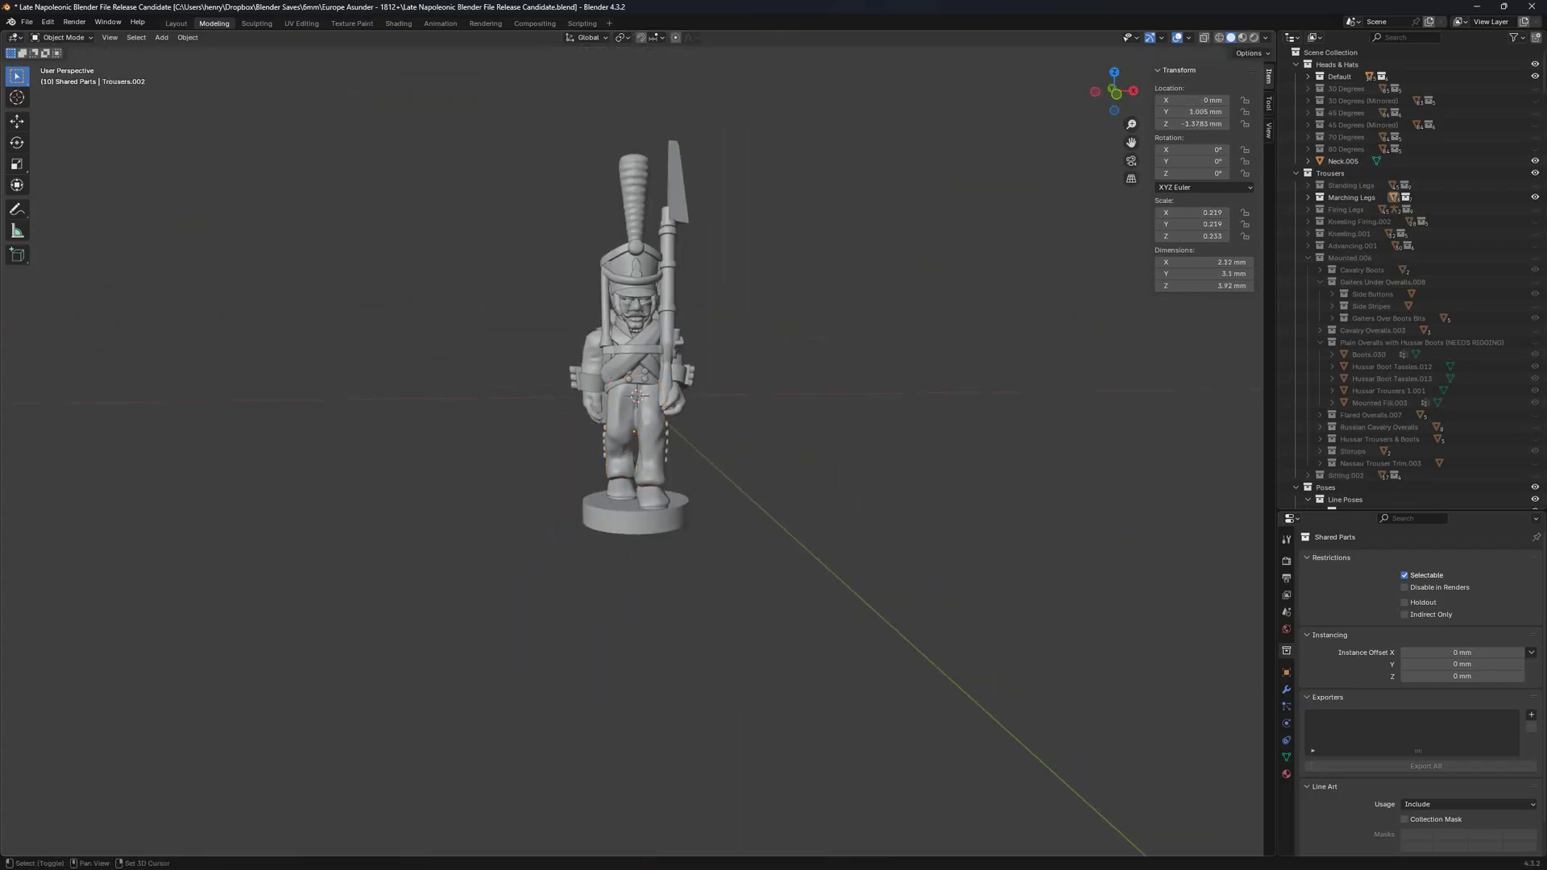
{"action": "middle_click_drag", "start_coordinate": [927, 484], "coordinate": [890, 464]}
{"action": "middle_click_drag", "start_coordinate": [891, 463], "coordinate": [913, 587], "text": "shift"}
{"action": "scroll", "coordinate": [913, 587], "scroll_direction": "up", "scroll_amount": 2}
{"action": "key", "text": "ctrl+z"}
{"action": "key", "text": "ctrl+z"}
{"action": "key", "text": "ctrl+z"}
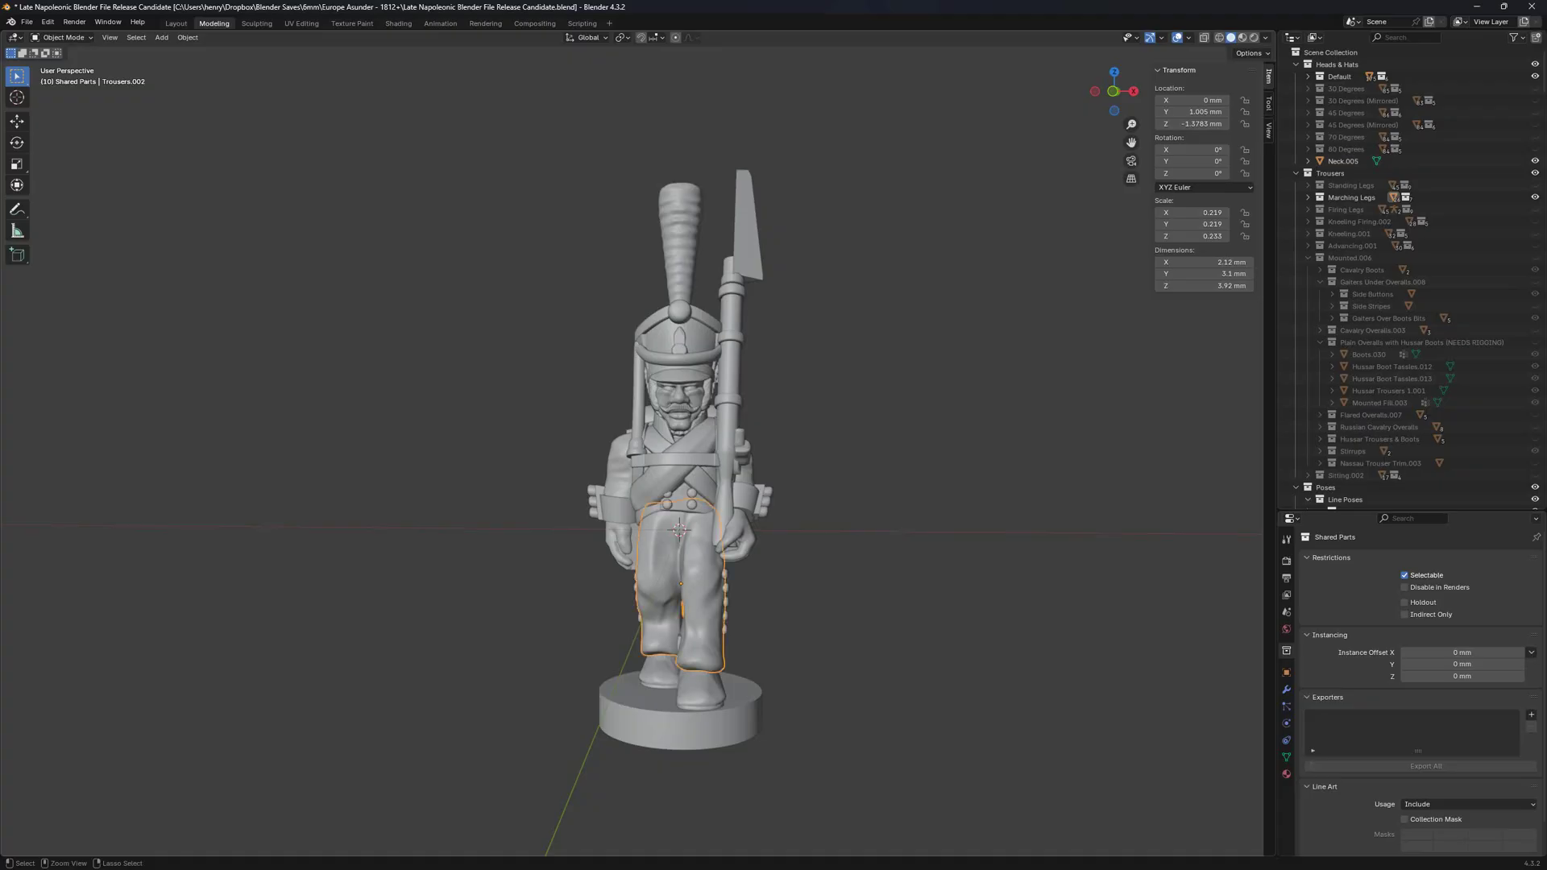
{"action": "key", "text": "ctrl+z"}
{"action": "key", "text": "ctrl+z"}
{"action": "key", "text": "ctrl+z"}
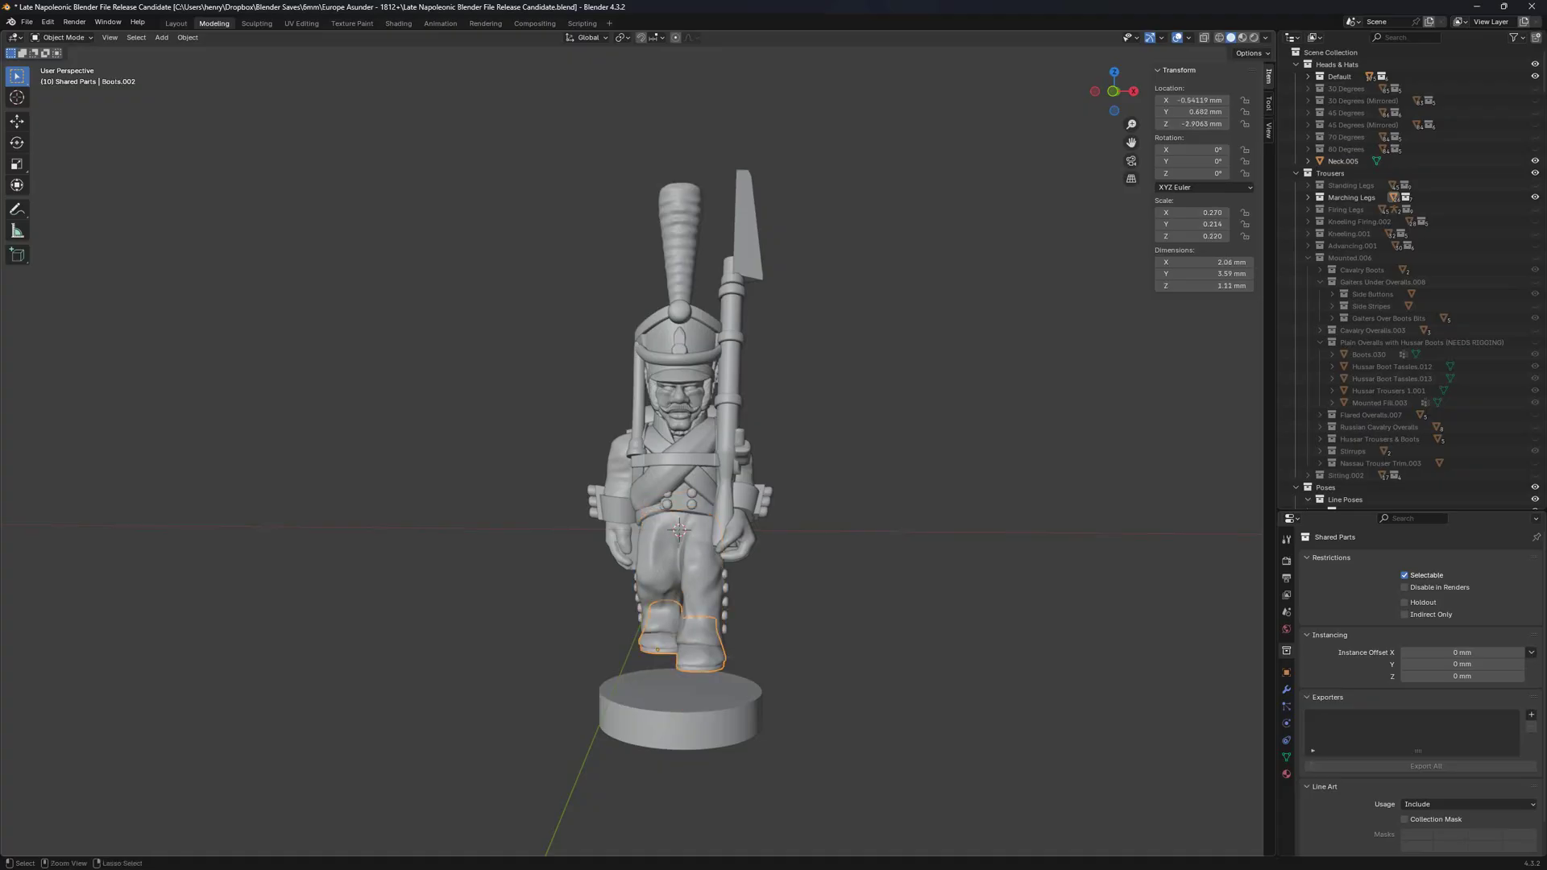
{"action": "key", "text": "ctrl+z"}
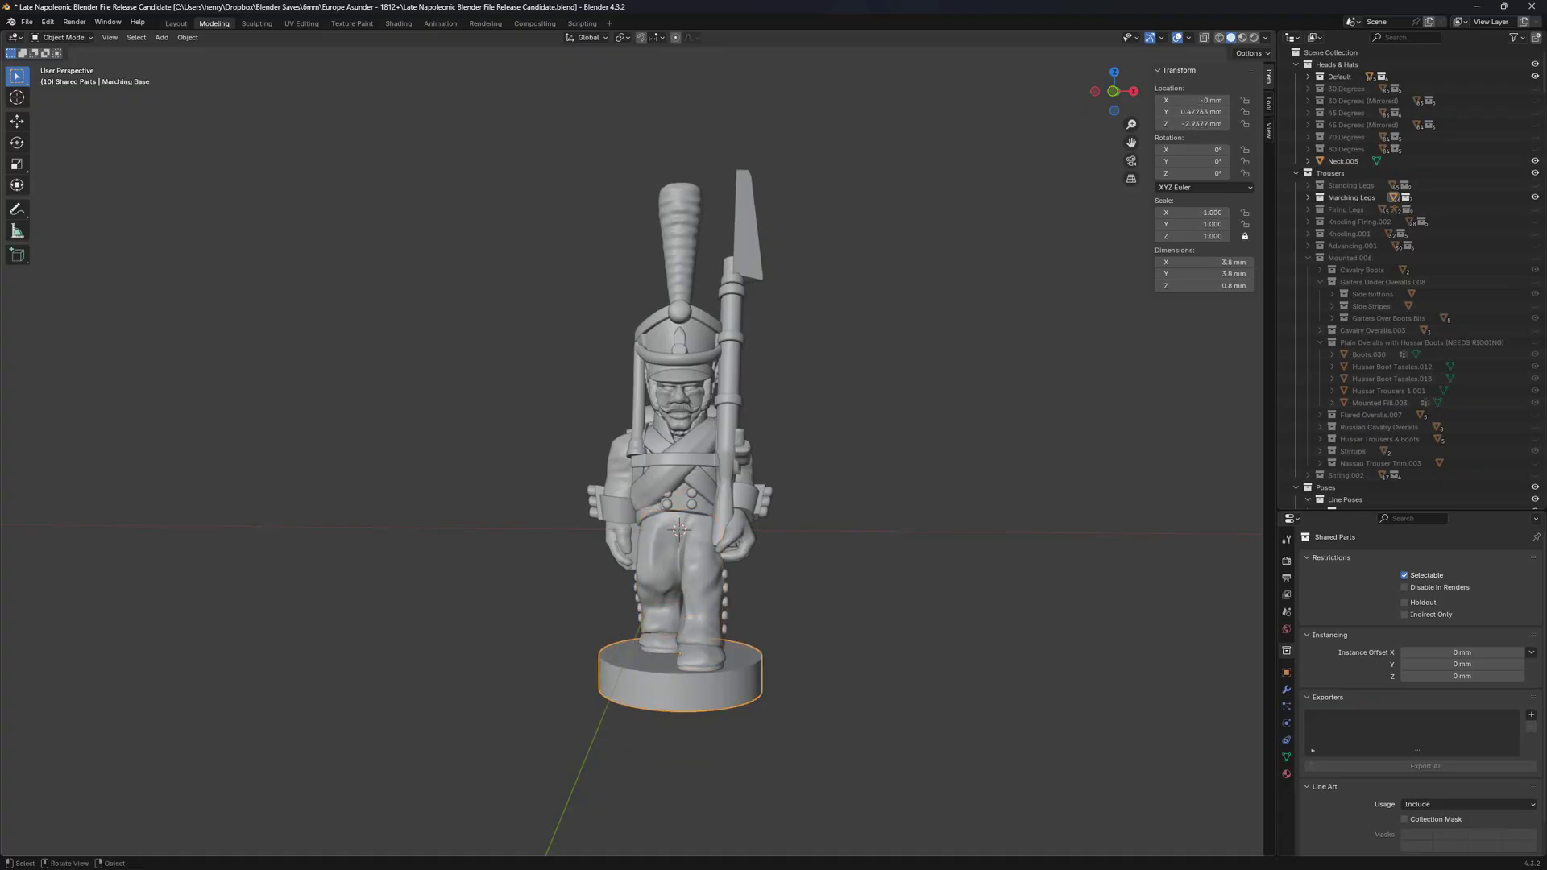
{"action": "key", "text": "ctrl+z"}
Hide the Default collection of the head and hat, then show it again.
{"action": "scroll", "coordinate": [653, 489], "scroll_direction": "up", "scroll_amount": 5}
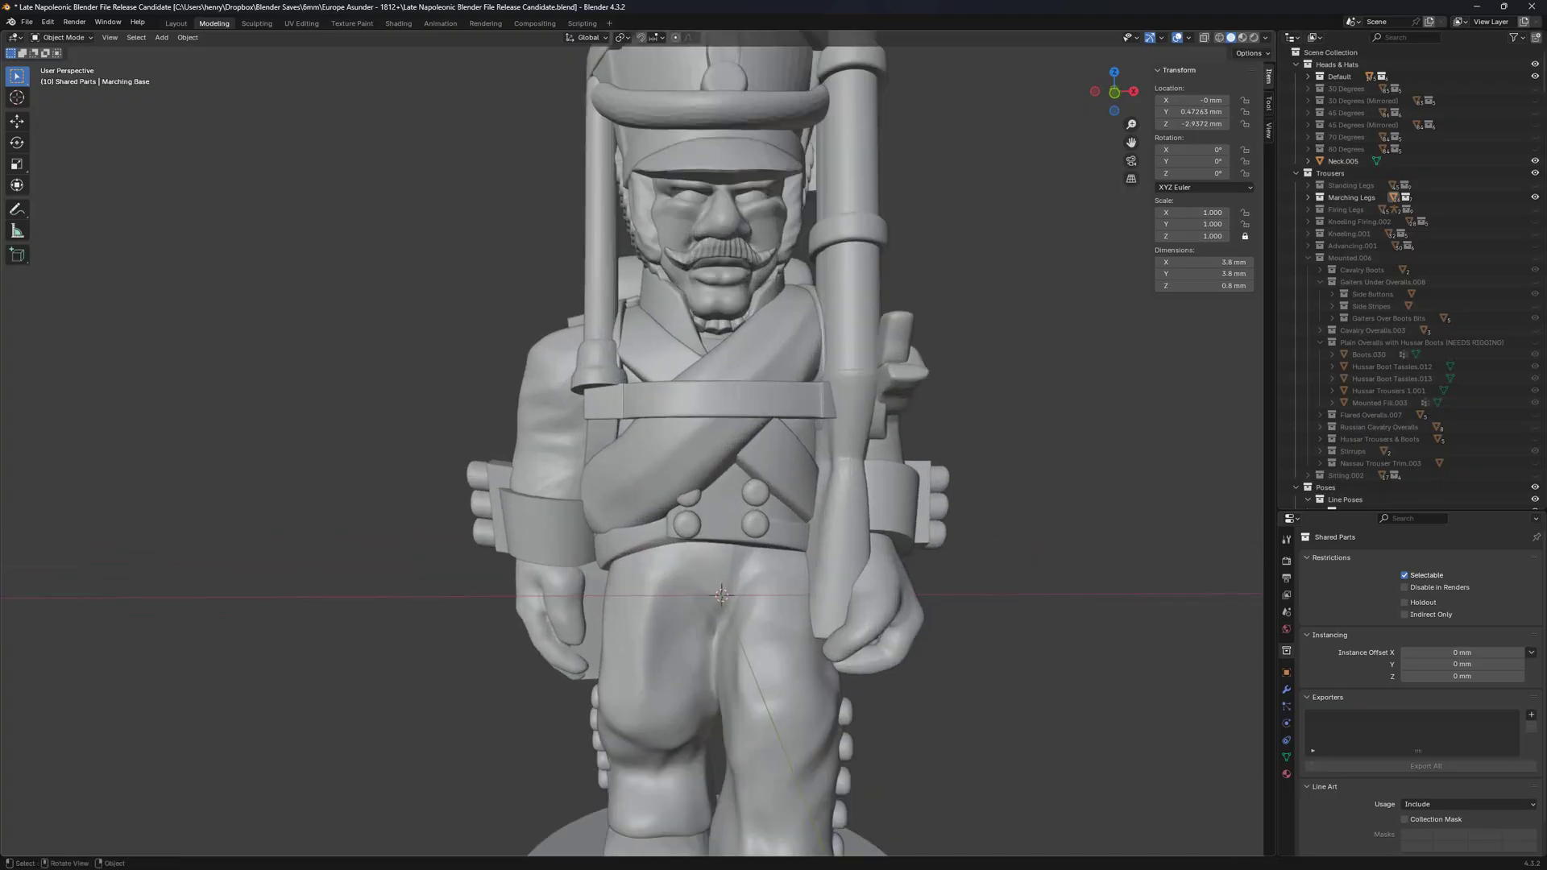
{"action": "middle_click_drag", "start_coordinate": [653, 489], "coordinate": [1257, 461]}
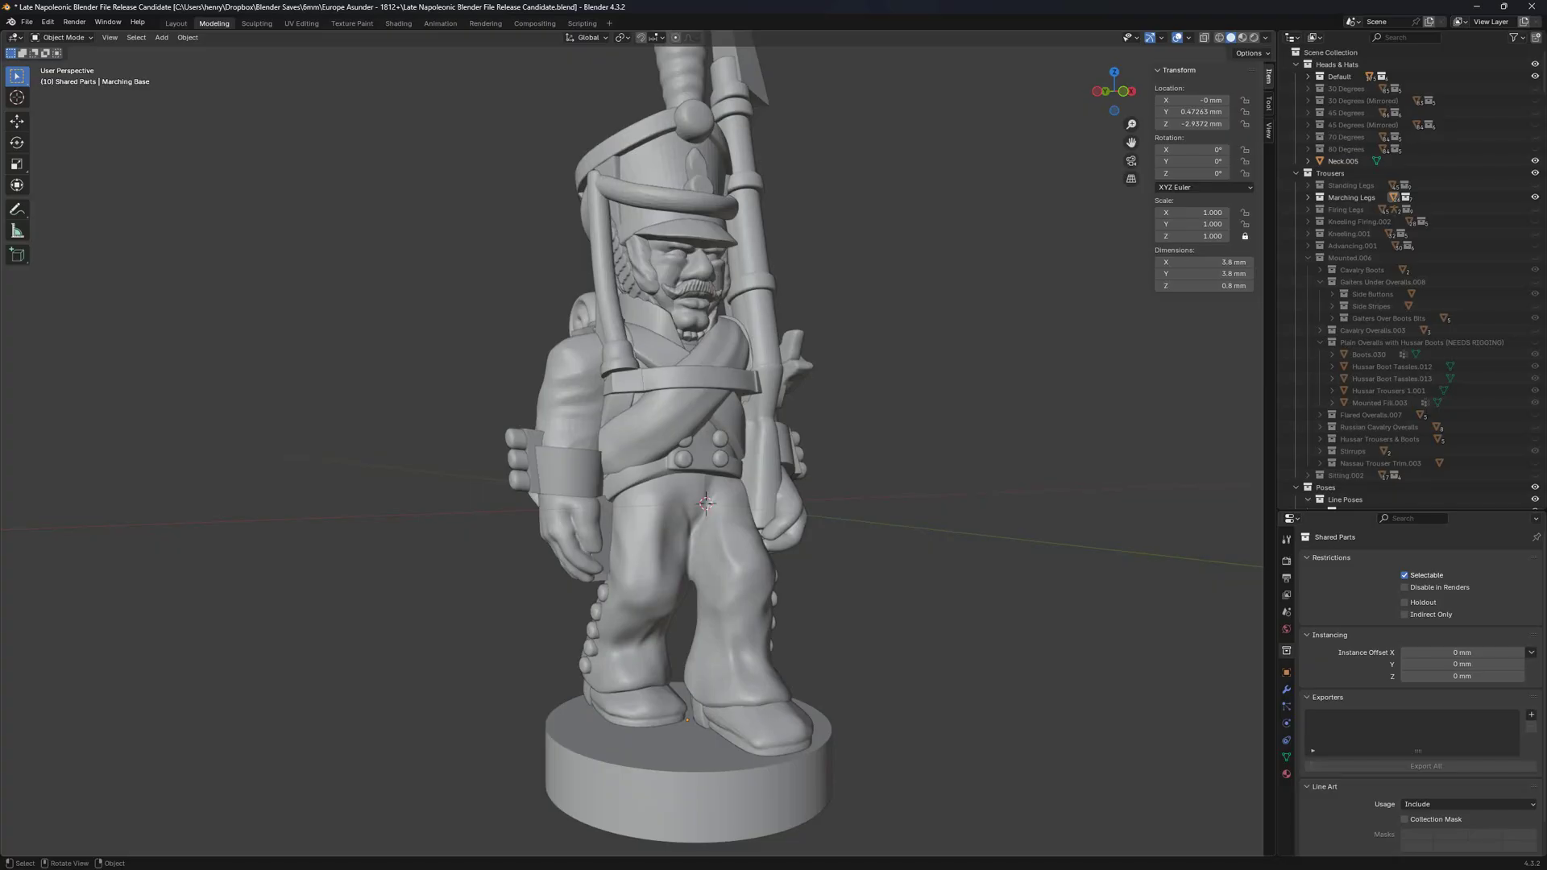
{"action": "scroll", "coordinate": [685, 483], "scroll_direction": "down", "scroll_amount": 1}
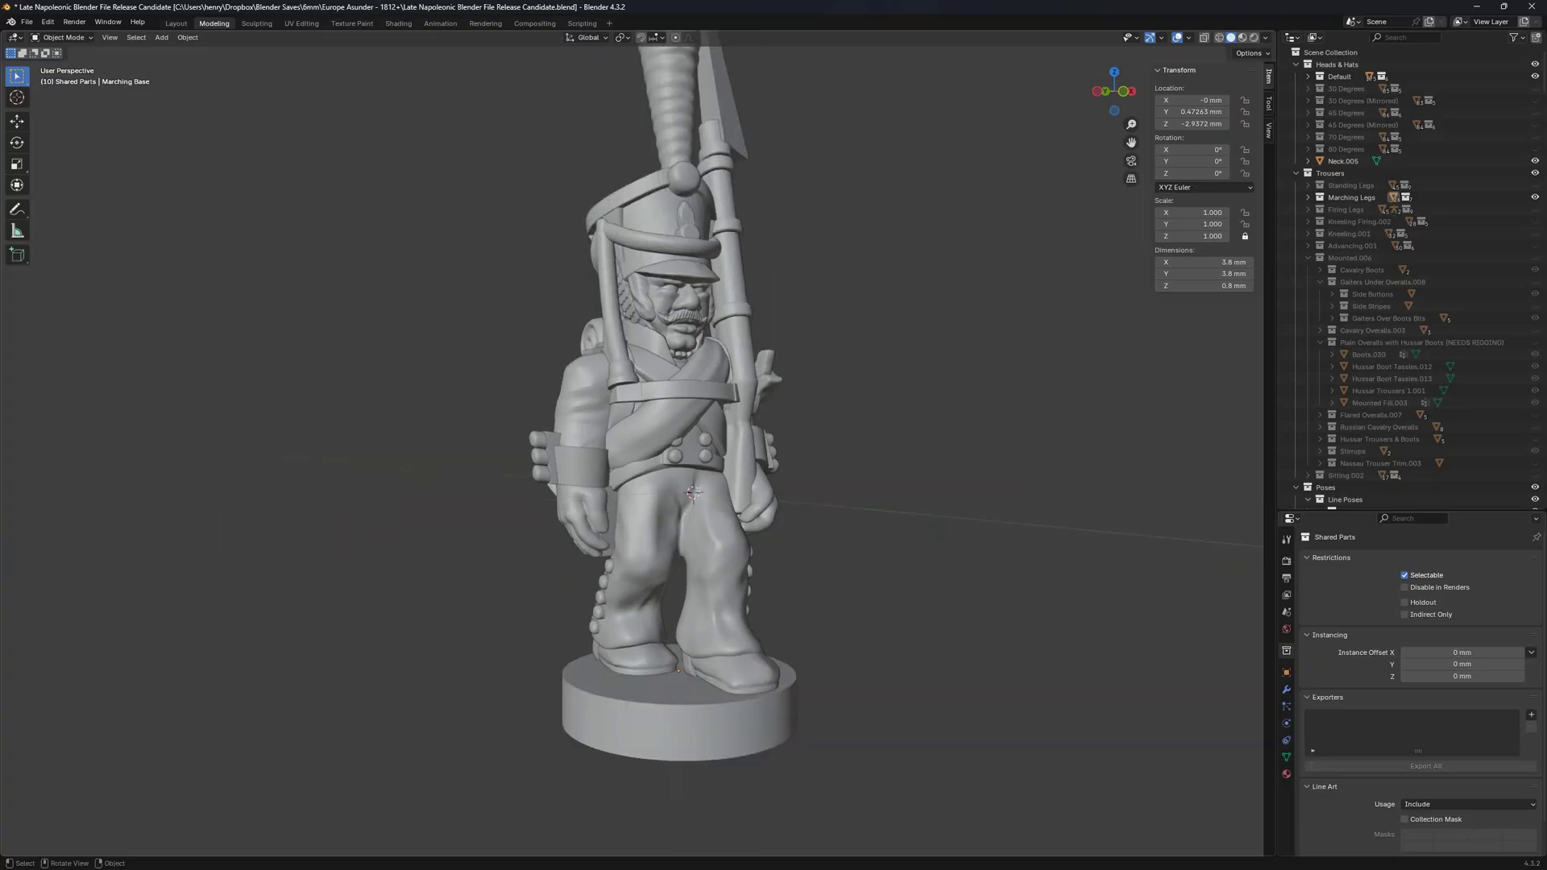
{"action": "middle_click_drag", "start_coordinate": [685, 483], "coordinate": [676, 600], "text": "shift"}
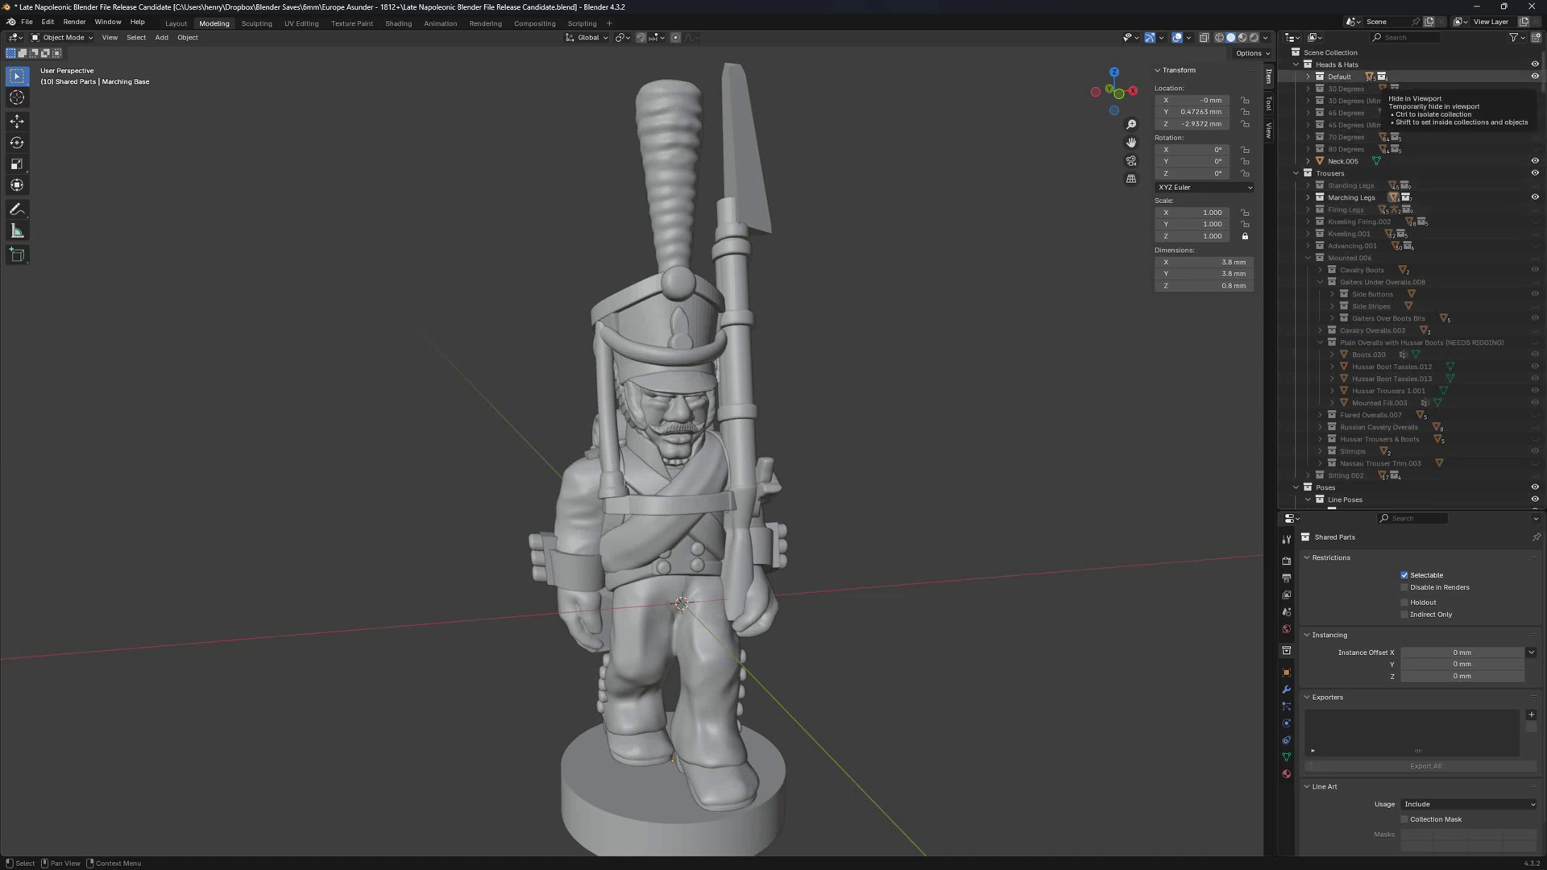
{"action": "left_click", "coordinate": [1536, 76]}
{"action": "left_click", "coordinate": [1535, 76]}
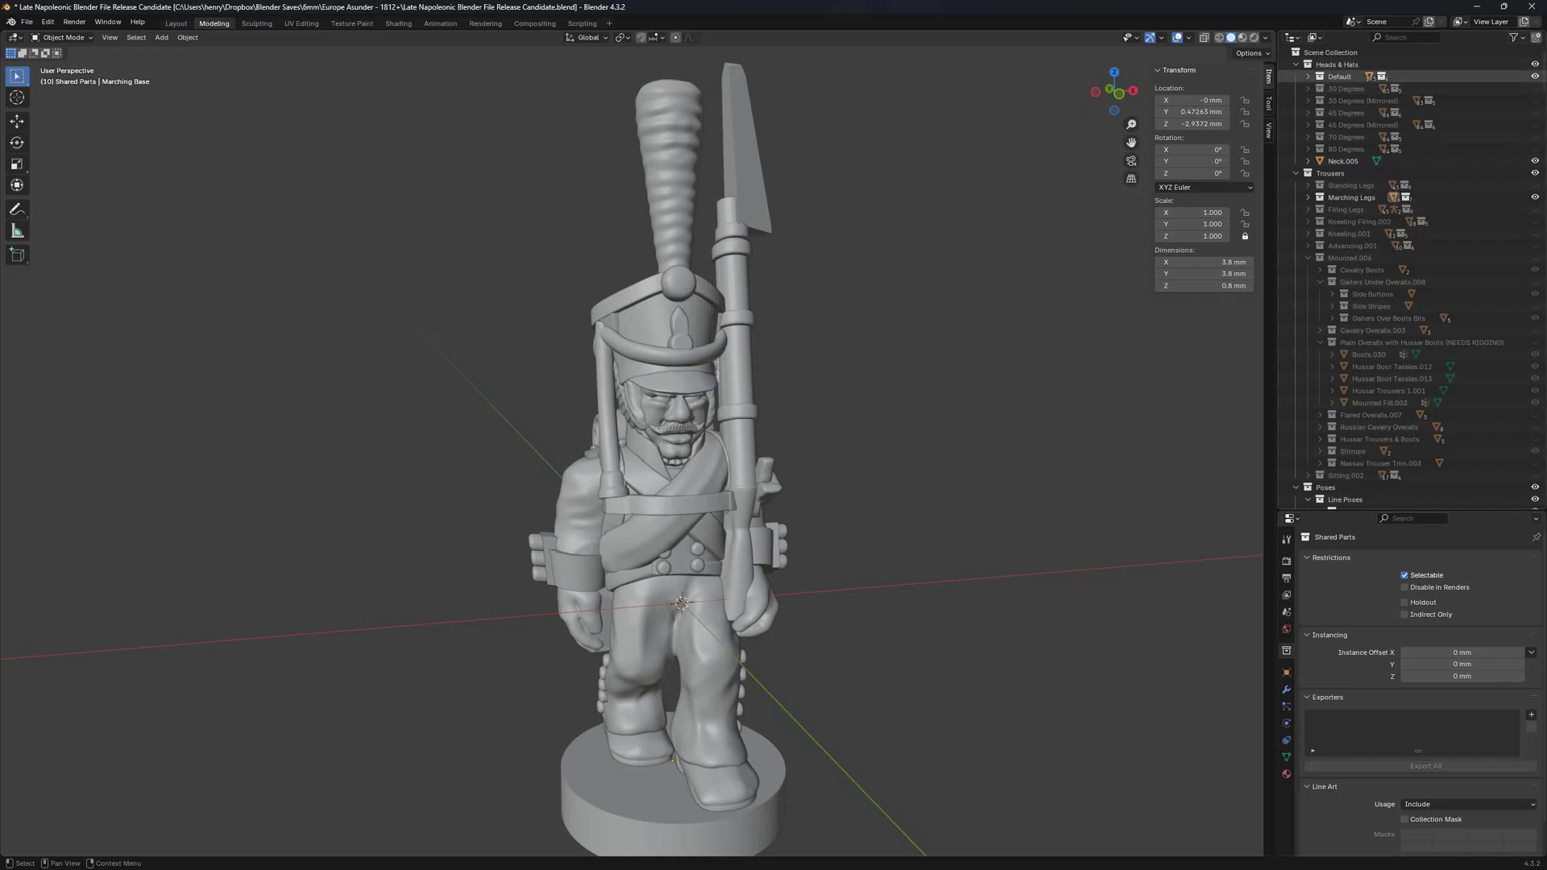
{"action": "left_click", "coordinate": [1536, 75]}
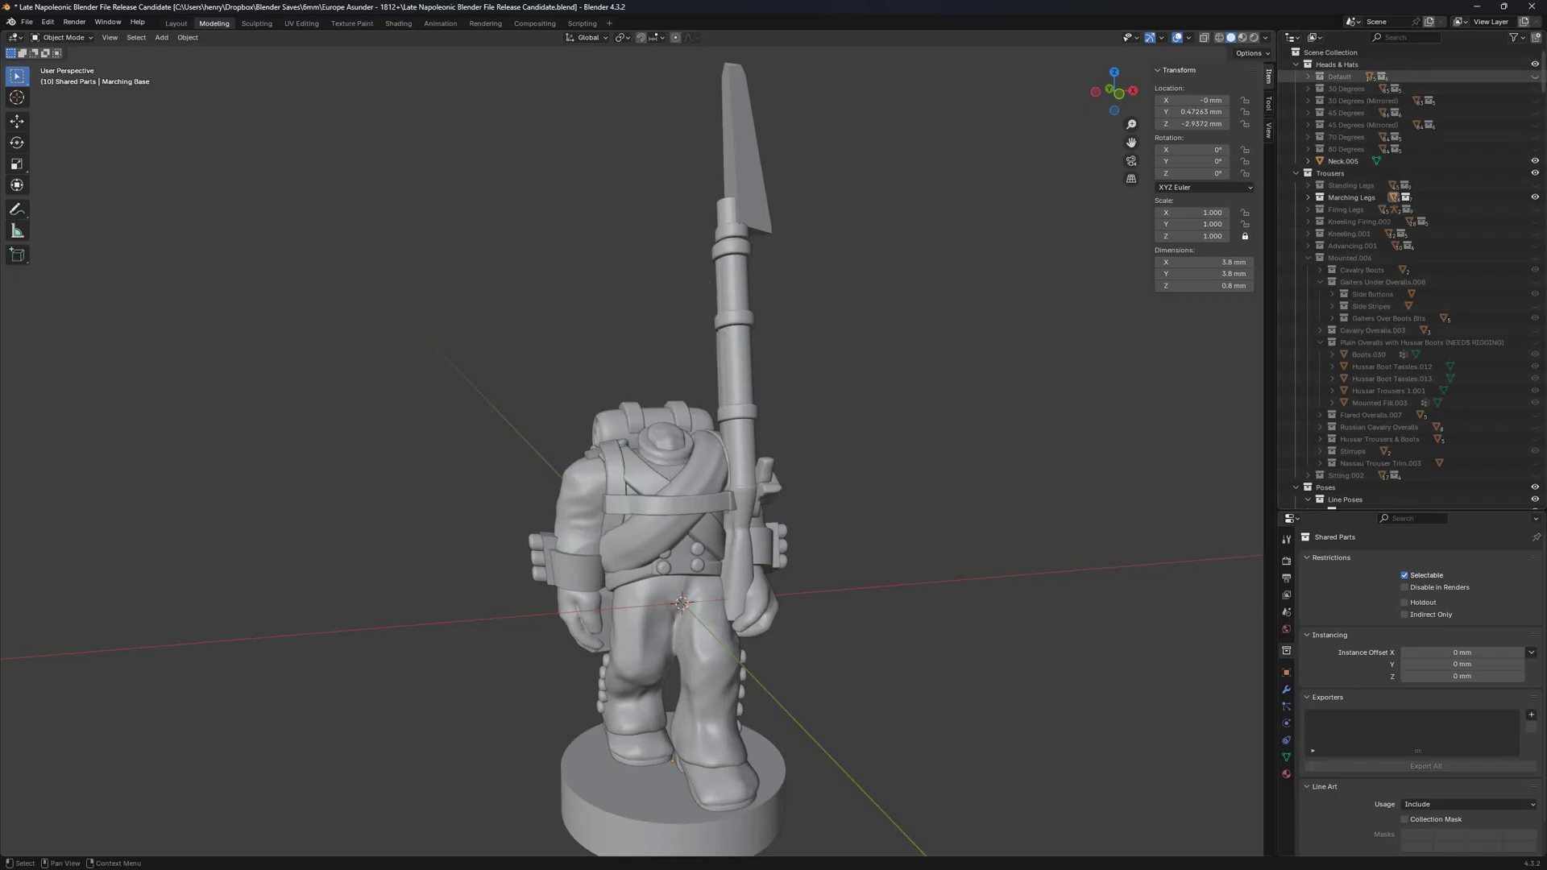
{"action": "left_click", "coordinate": [1536, 76]}
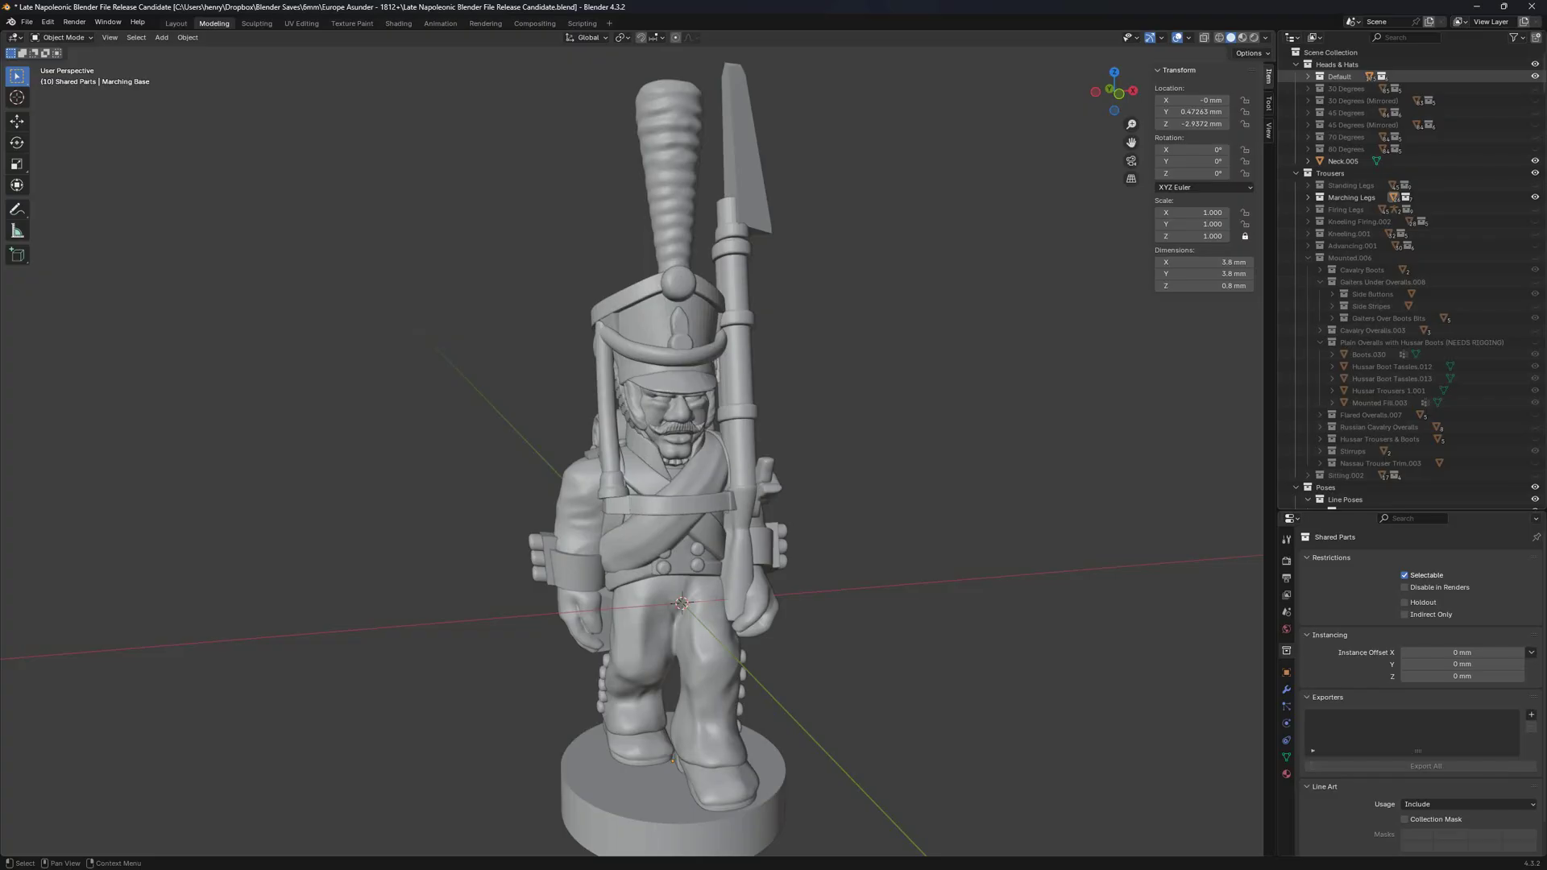
Expand the Default head collection and hide the Fine Moustache.
{"action": "left_click", "coordinate": [1308, 76]}
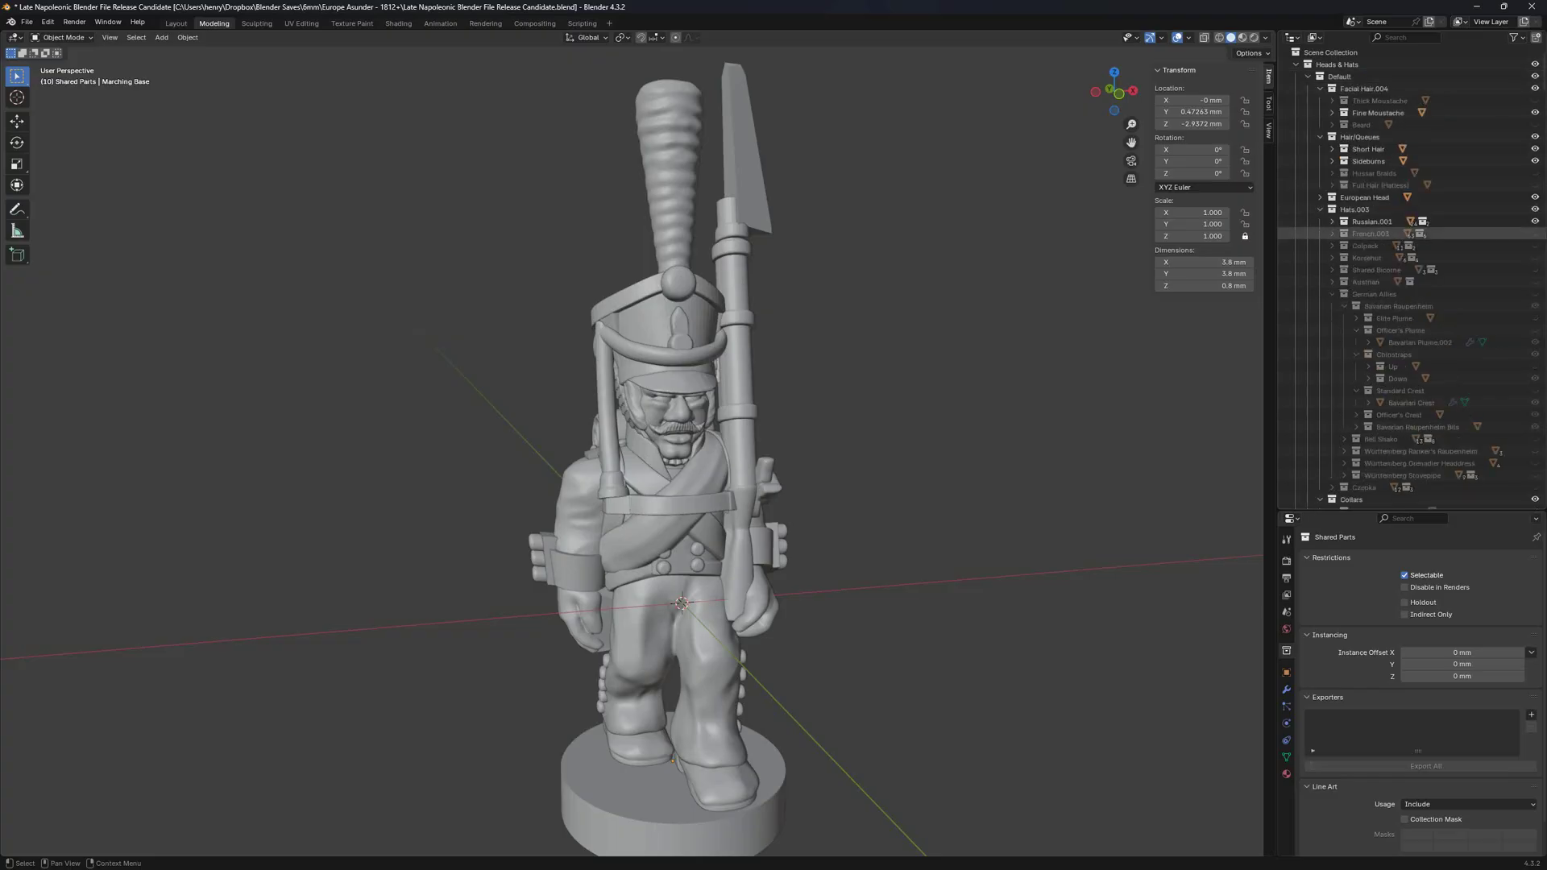
{"action": "scroll", "coordinate": [1193, 224], "scroll_direction": "up", "scroll_amount": 2}
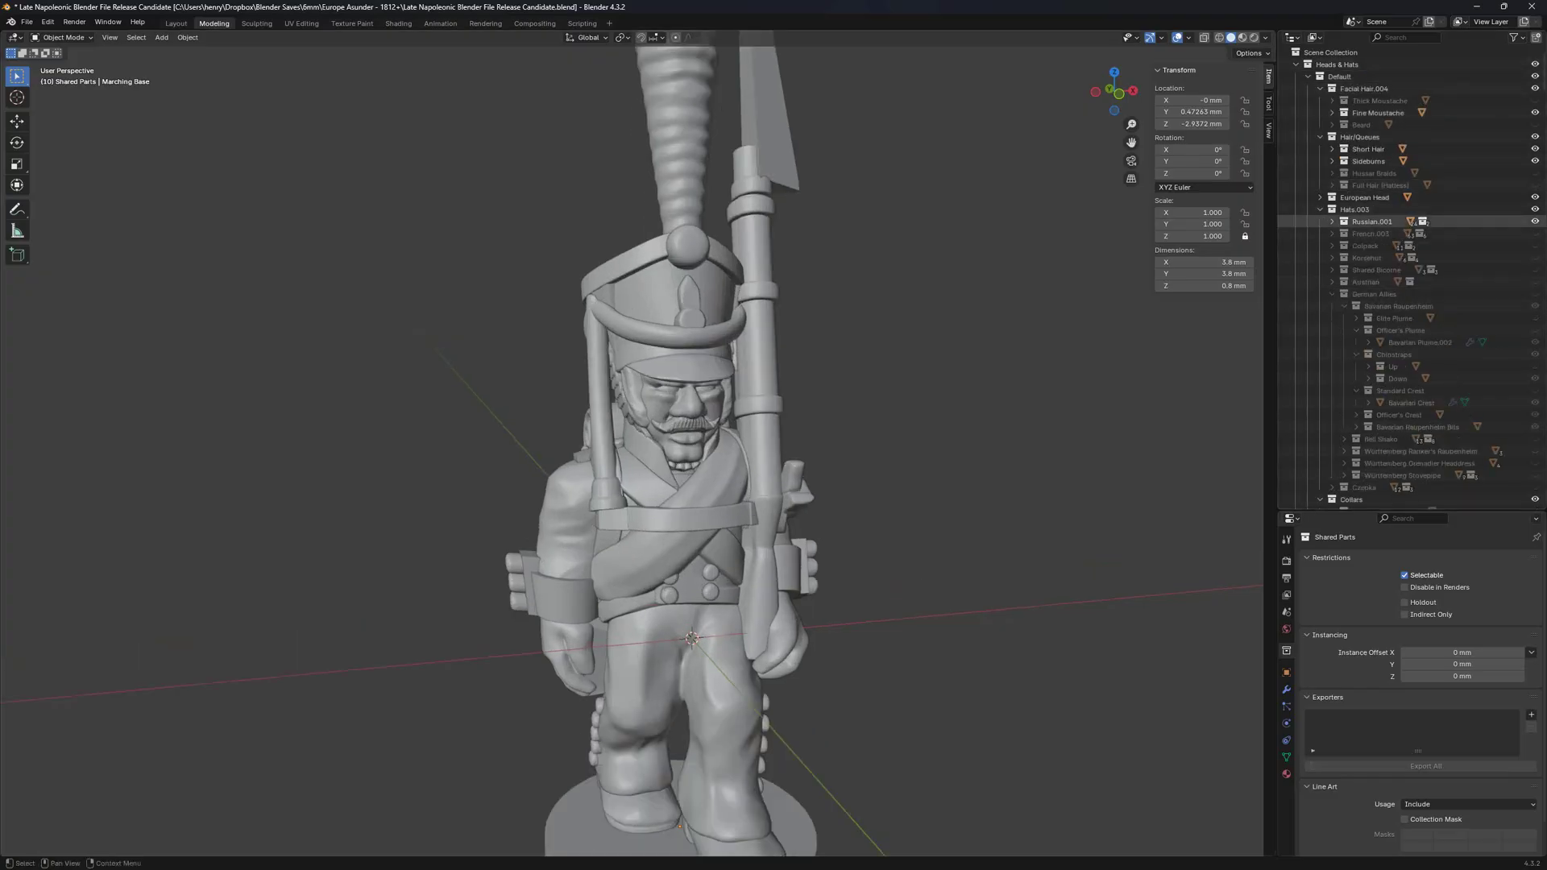
{"action": "scroll", "coordinate": [637, 444], "scroll_direction": "up", "scroll_amount": 2}
{"action": "scroll", "coordinate": [637, 443], "scroll_direction": "up", "scroll_amount": 1}
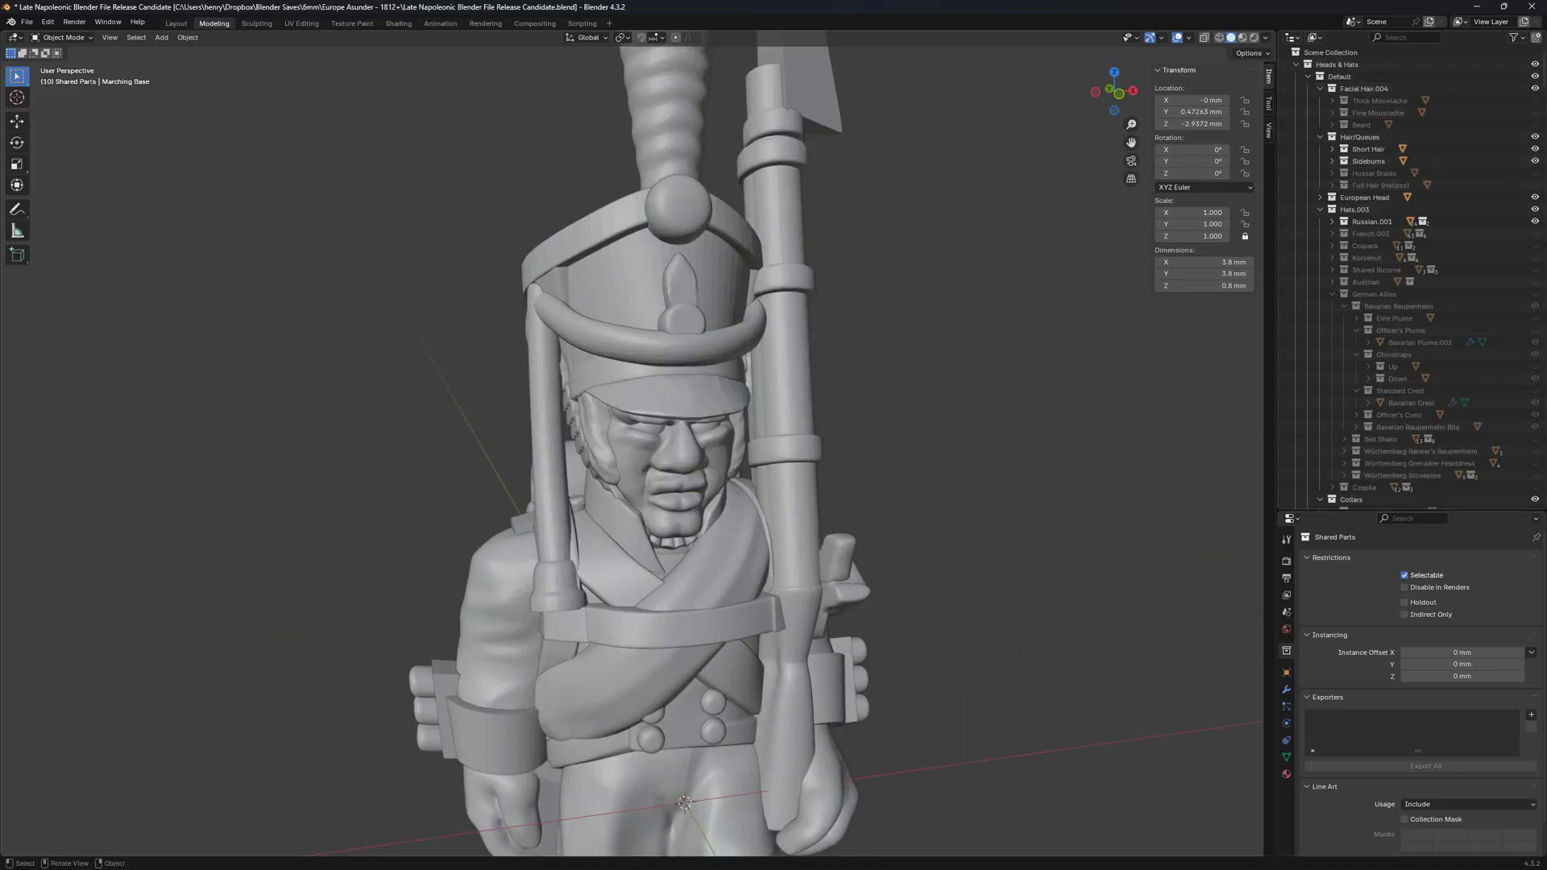
{"action": "middle_click_drag", "start_coordinate": [645, 403], "coordinate": [669, 402]}
Try the Thick Moustache and the Beard one at a time on the face, then bring back the Fine Moustache.
{"action": "left_click", "coordinate": [1536, 101], "text": "ctrl"}
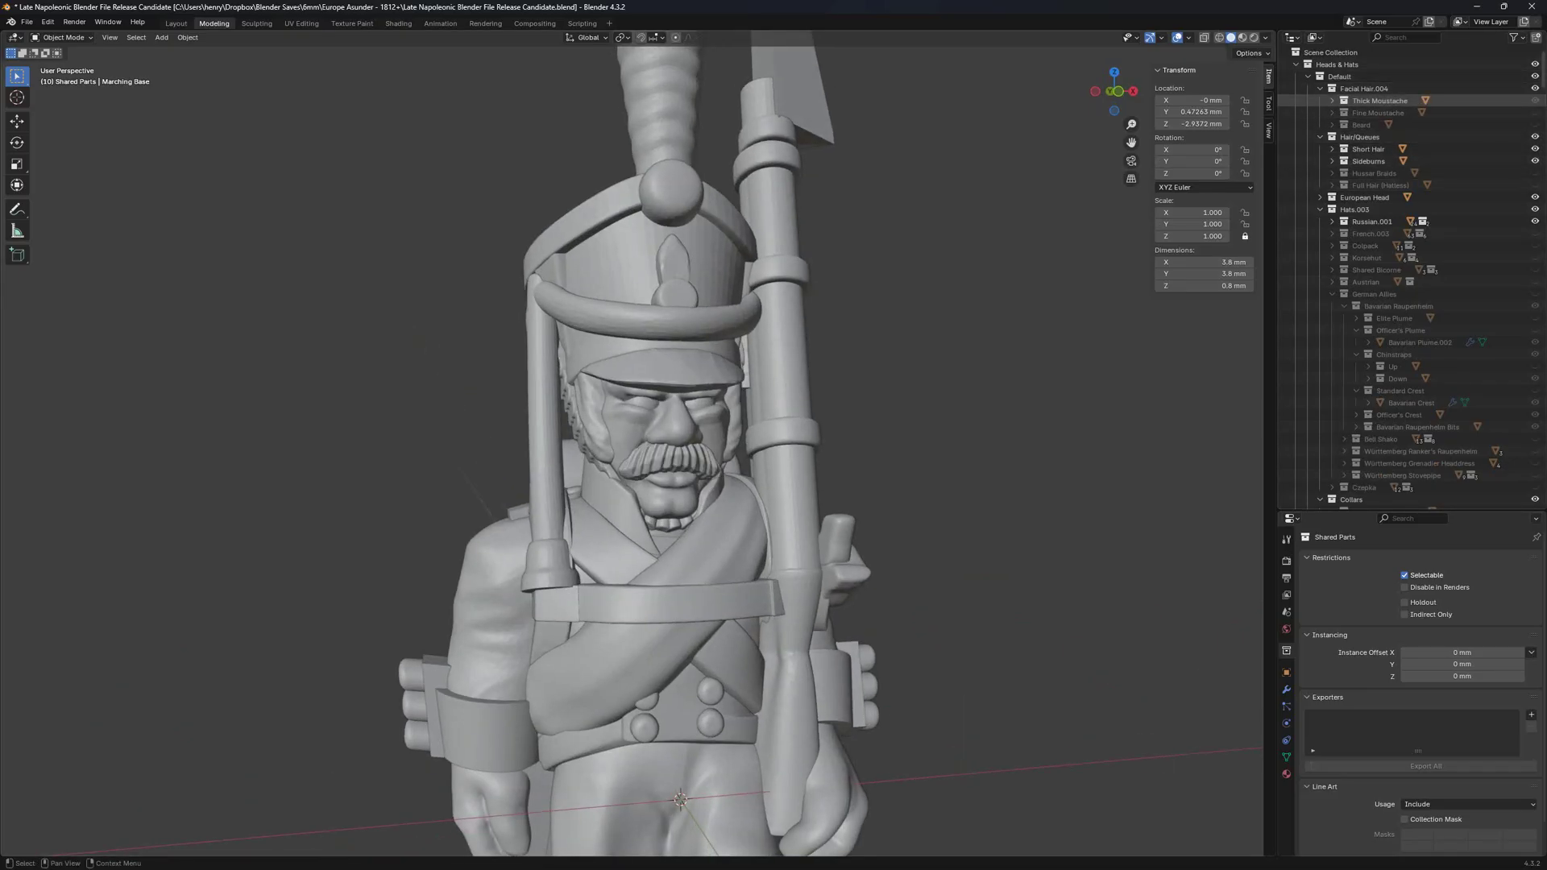
{"action": "left_click", "coordinate": [1535, 125], "text": "ctrl"}
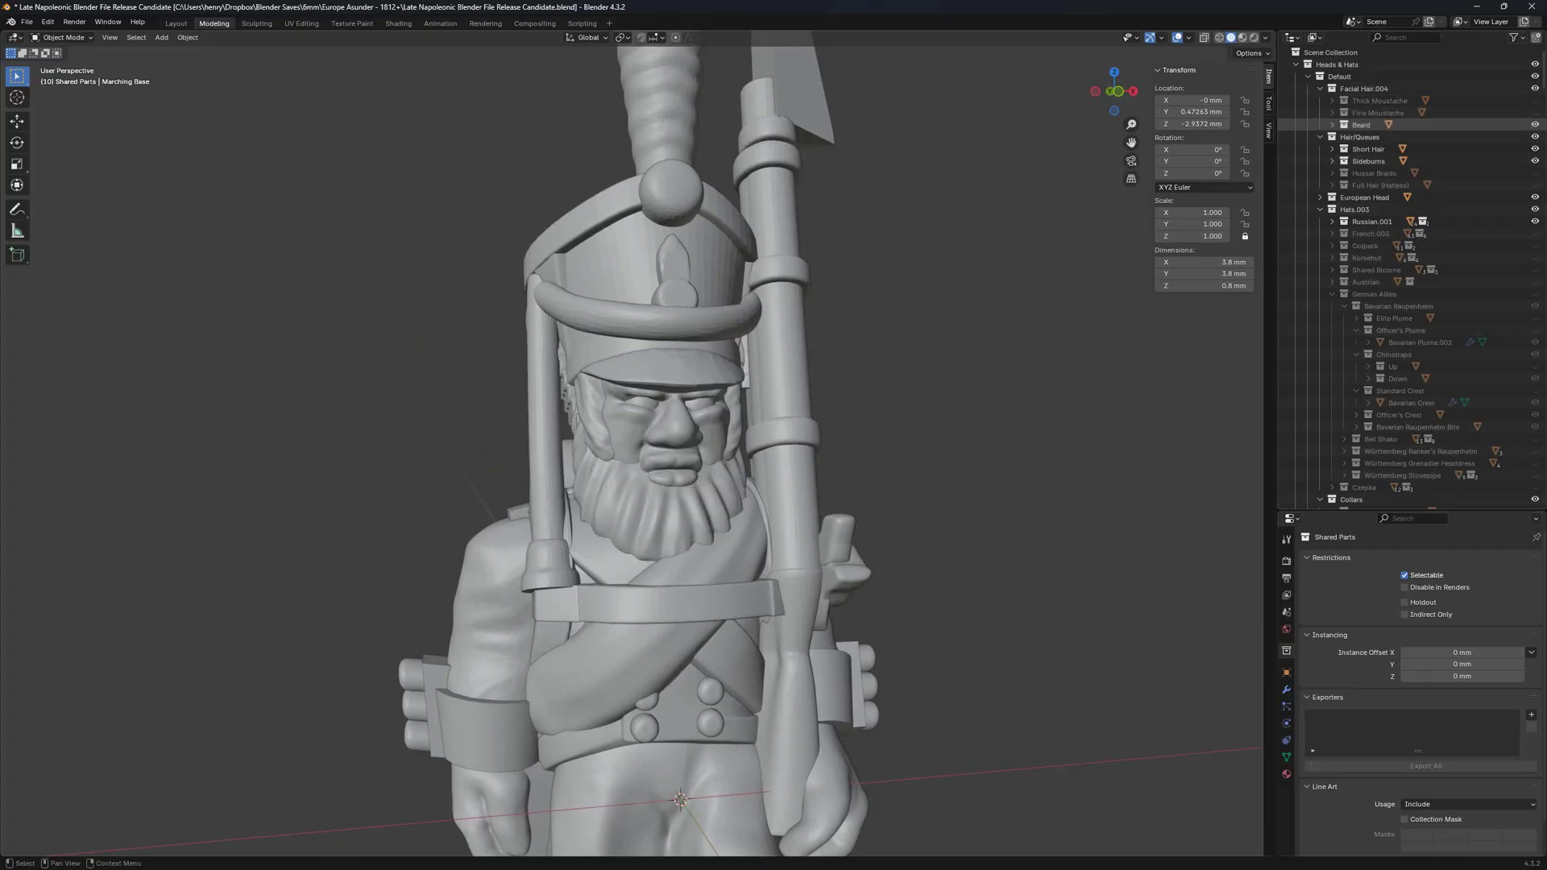
{"action": "left_click", "coordinate": [1524, 125]}
{"action": "left_click", "coordinate": [1536, 125]}
{"action": "left_click", "coordinate": [1535, 113]}
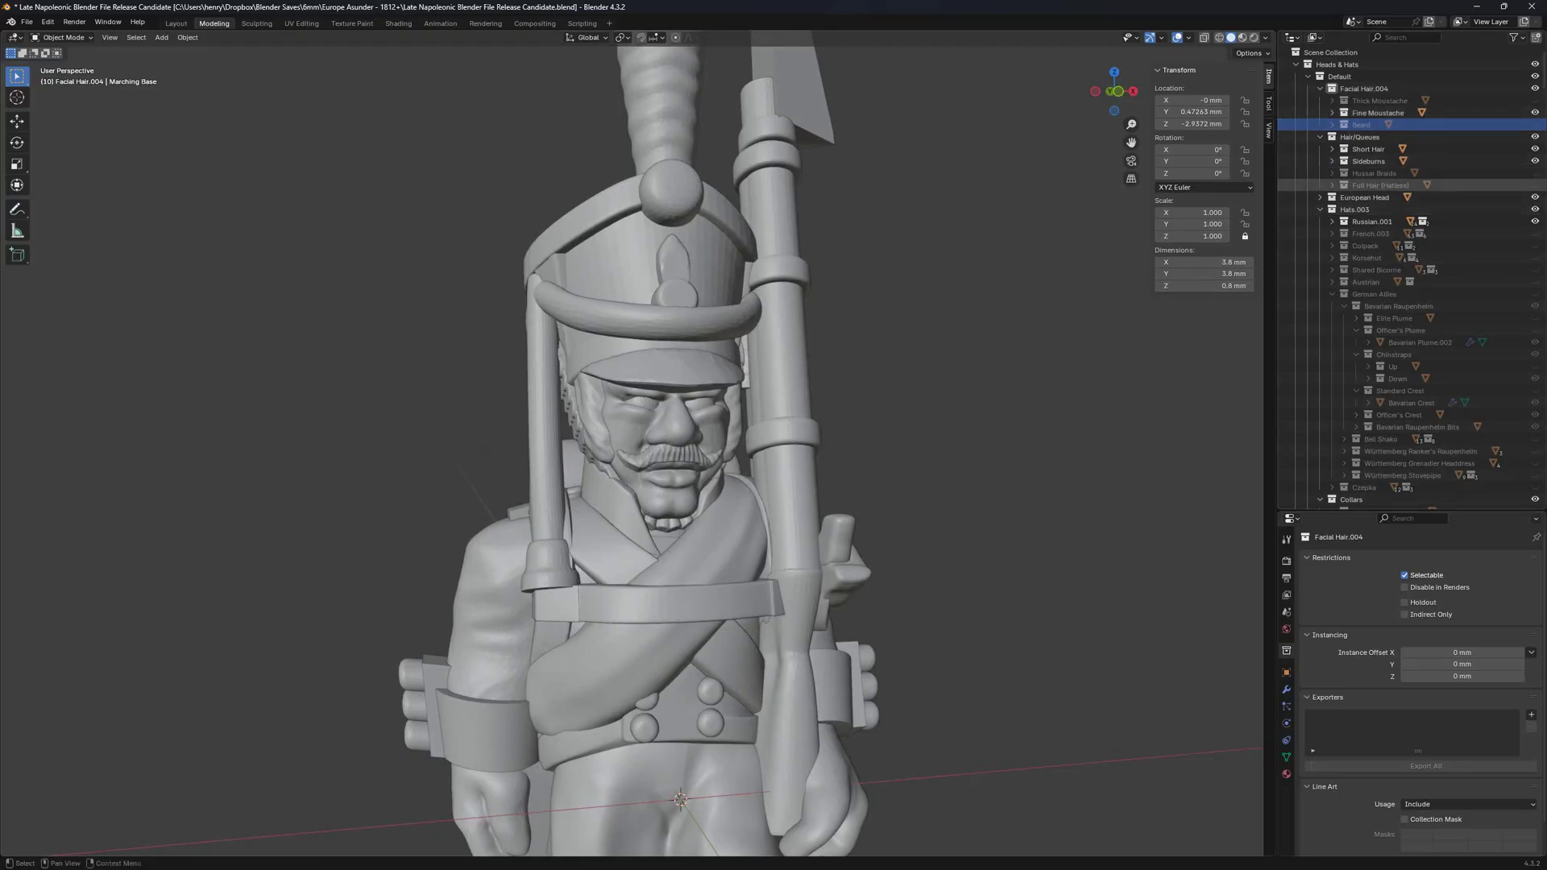
Expand the Russian.001 hat collection to list the parts of its 1812 Kiwer.
{"action": "scroll", "coordinate": [1420, 198], "scroll_direction": "down", "scroll_amount": 2}
{"action": "scroll", "coordinate": [1420, 198], "scroll_direction": "up", "scroll_amount": 2}
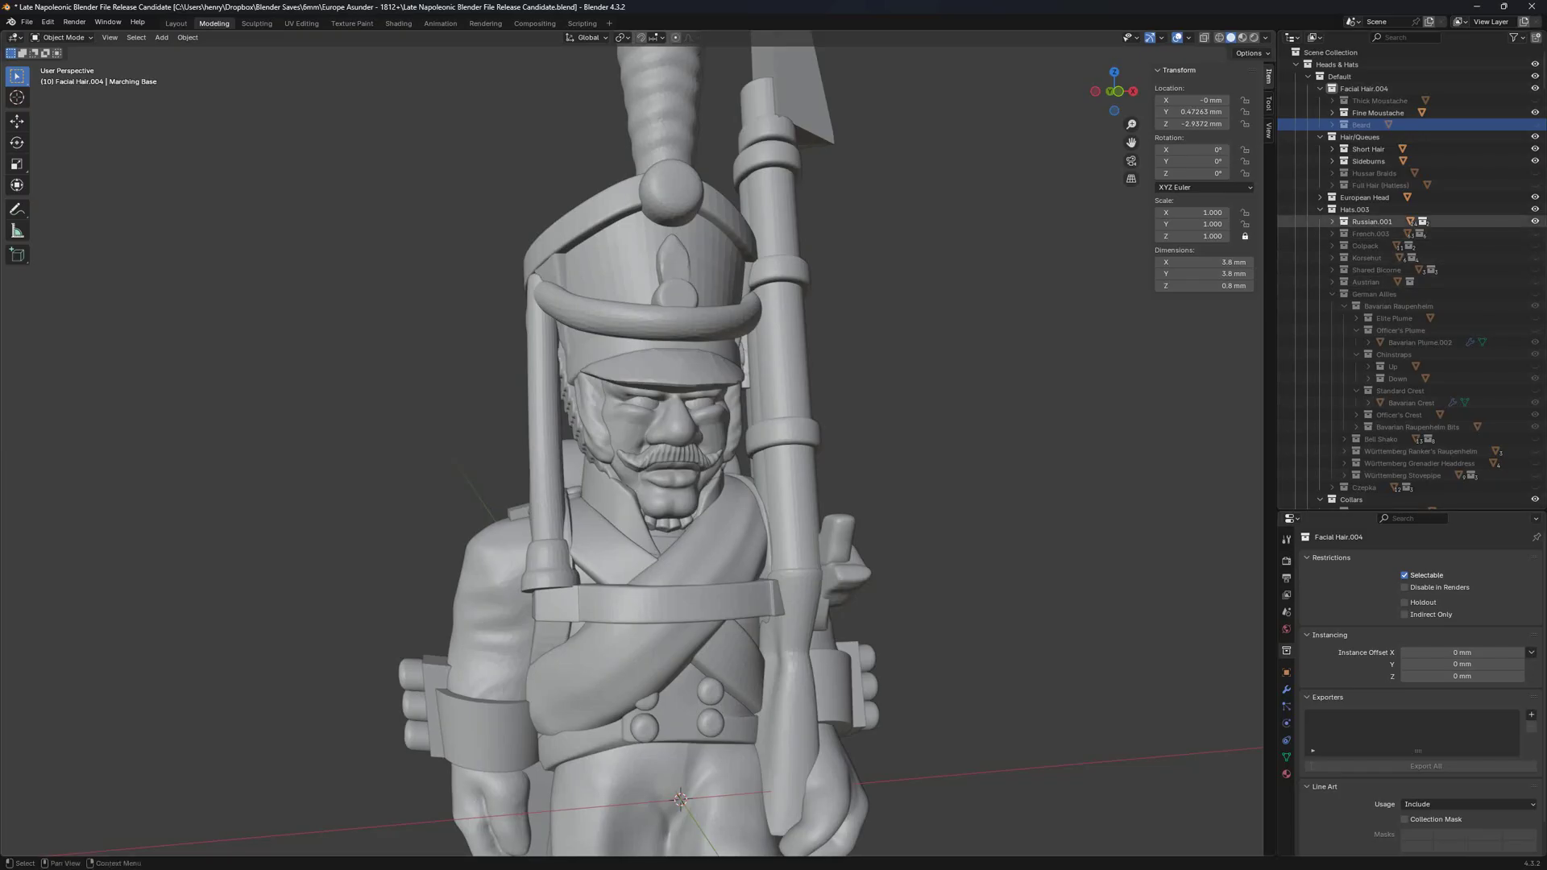
{"action": "left_click", "coordinate": [1332, 221]}
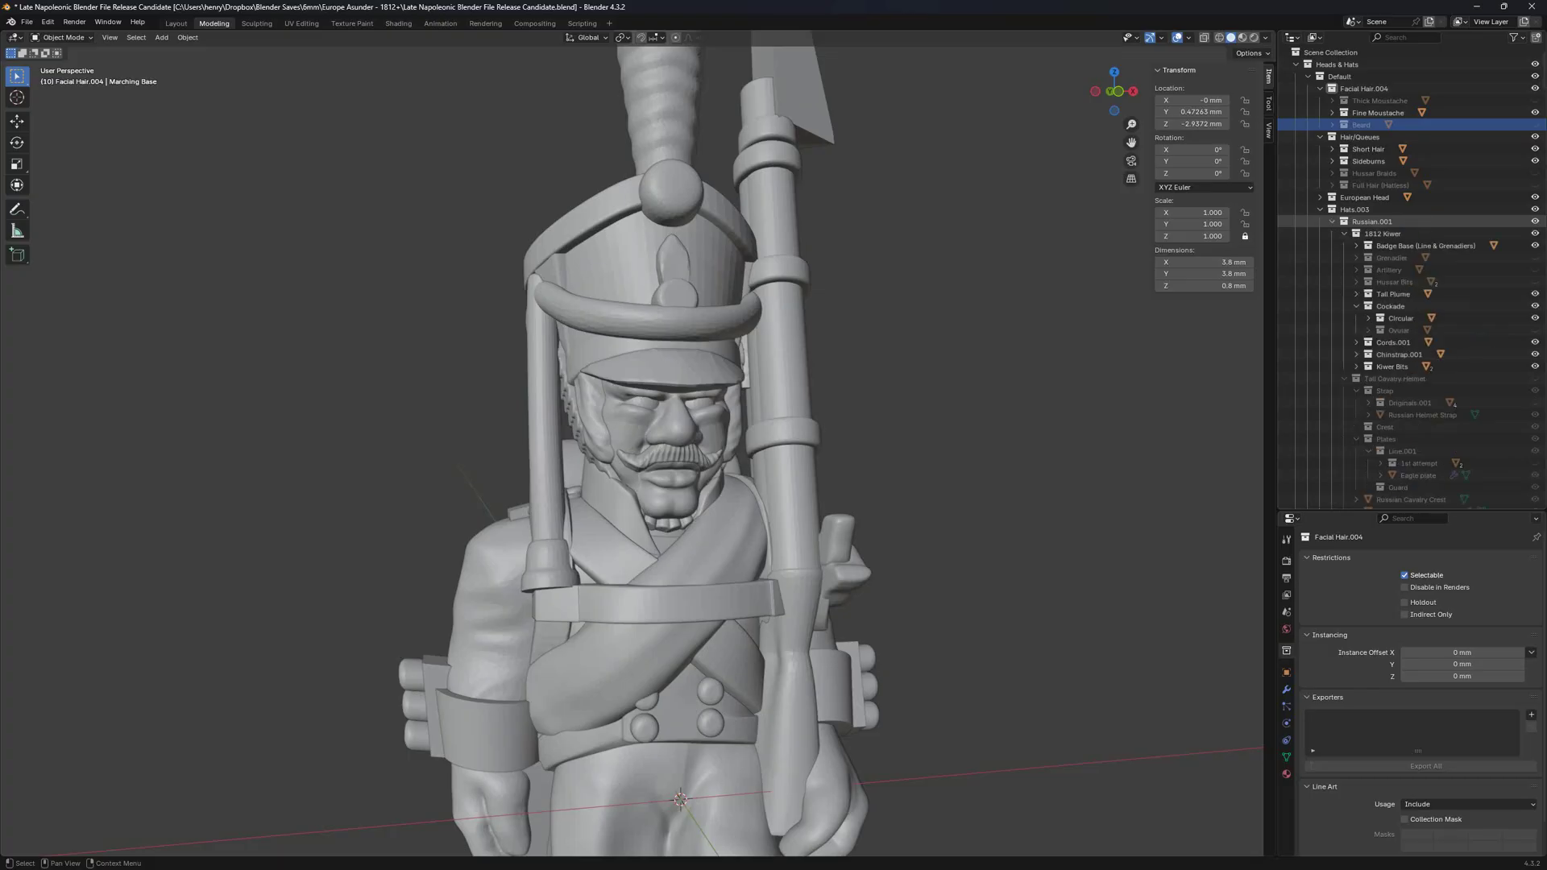
{"action": "left_click", "coordinate": [1333, 222]}
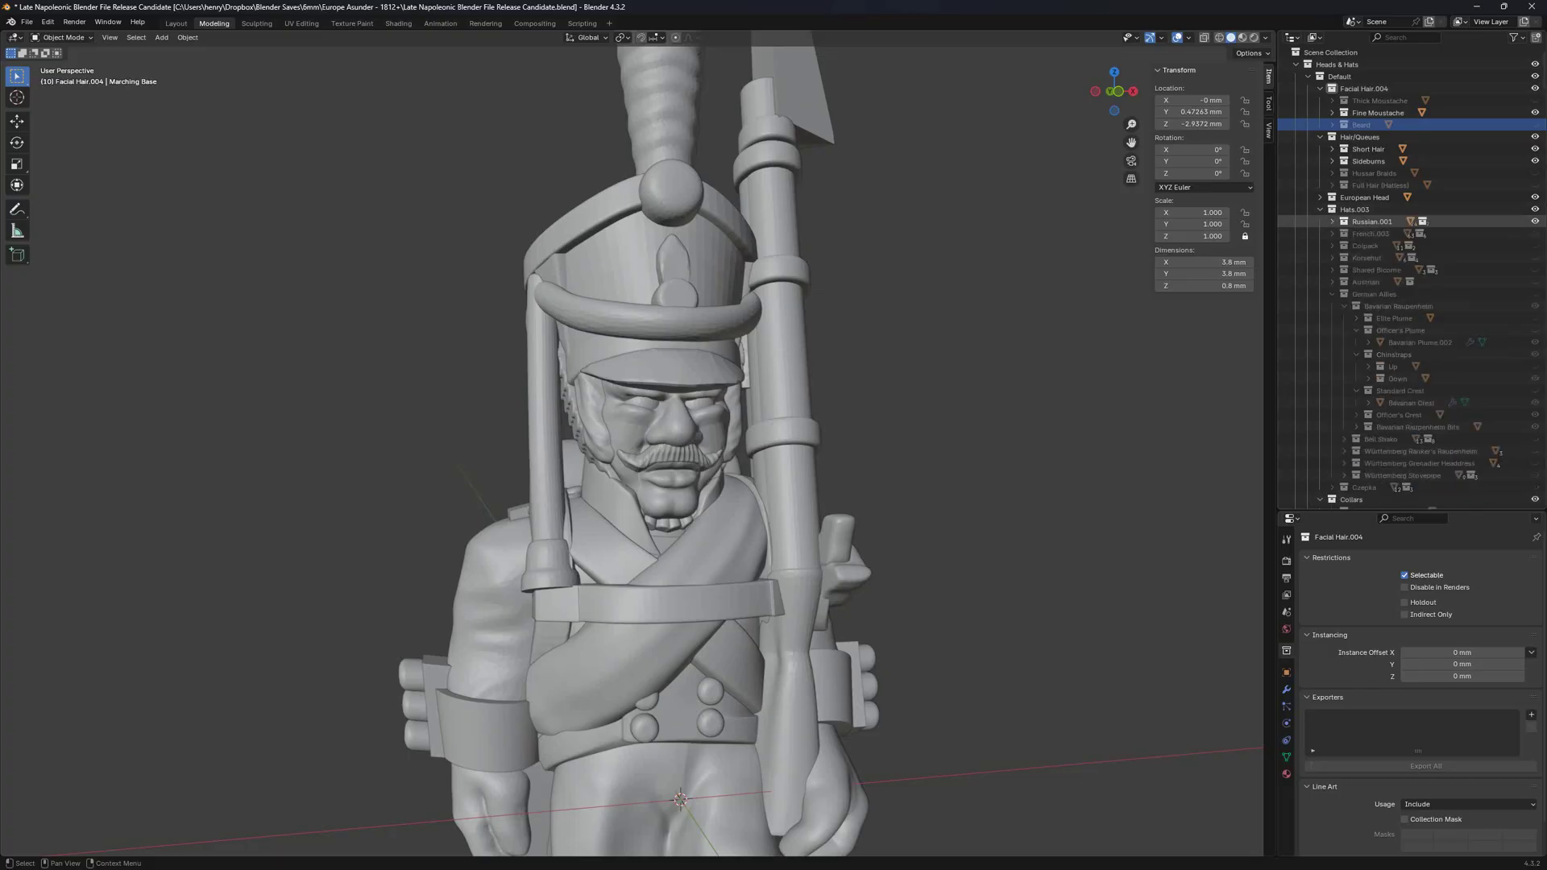
{"action": "left_click", "coordinate": [1333, 222]}
{"action": "scroll", "coordinate": [758, 451], "scroll_direction": "down", "scroll_amount": 2}
{"action": "middle_click_drag", "start_coordinate": [758, 451], "coordinate": [772, 451]}
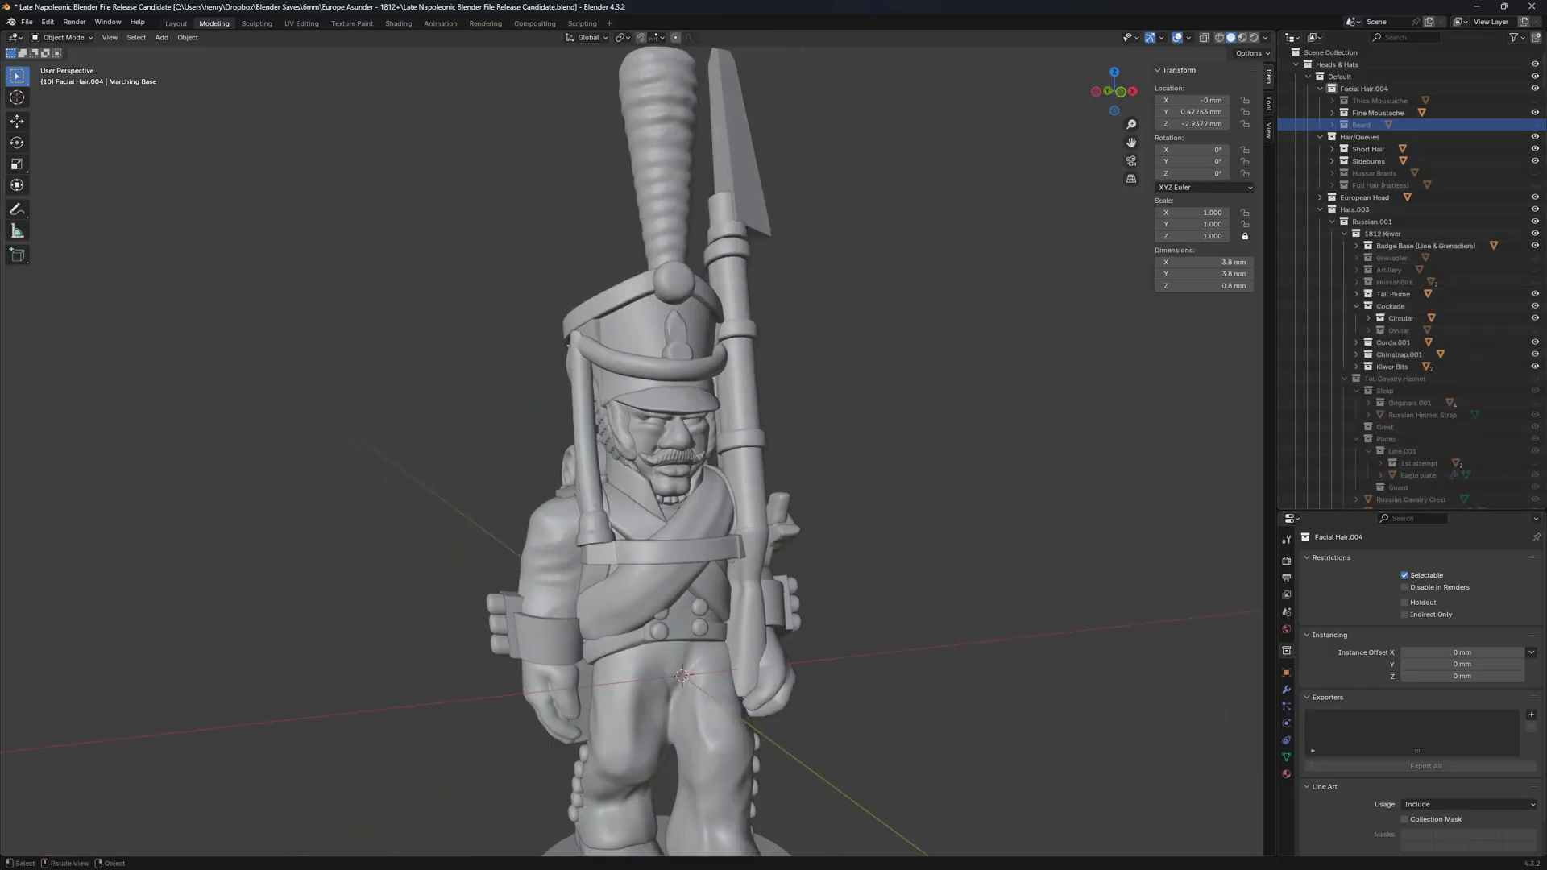
{"action": "scroll", "coordinate": [749, 137], "scroll_direction": "up", "scroll_amount": 3}
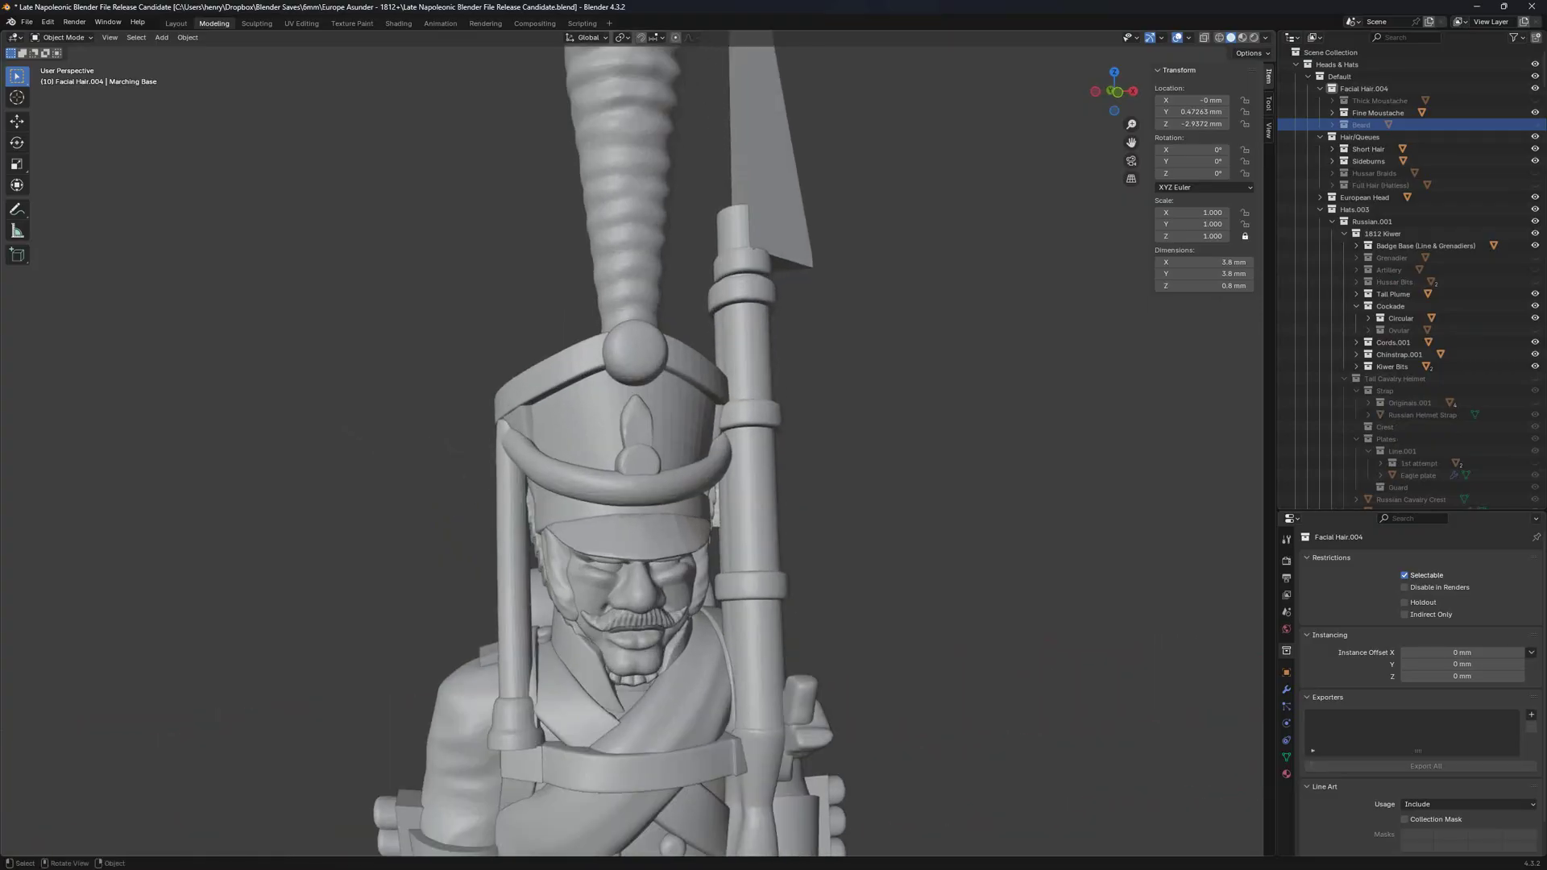
{"action": "scroll", "coordinate": [632, 443], "scroll_direction": "up", "scroll_amount": 1}
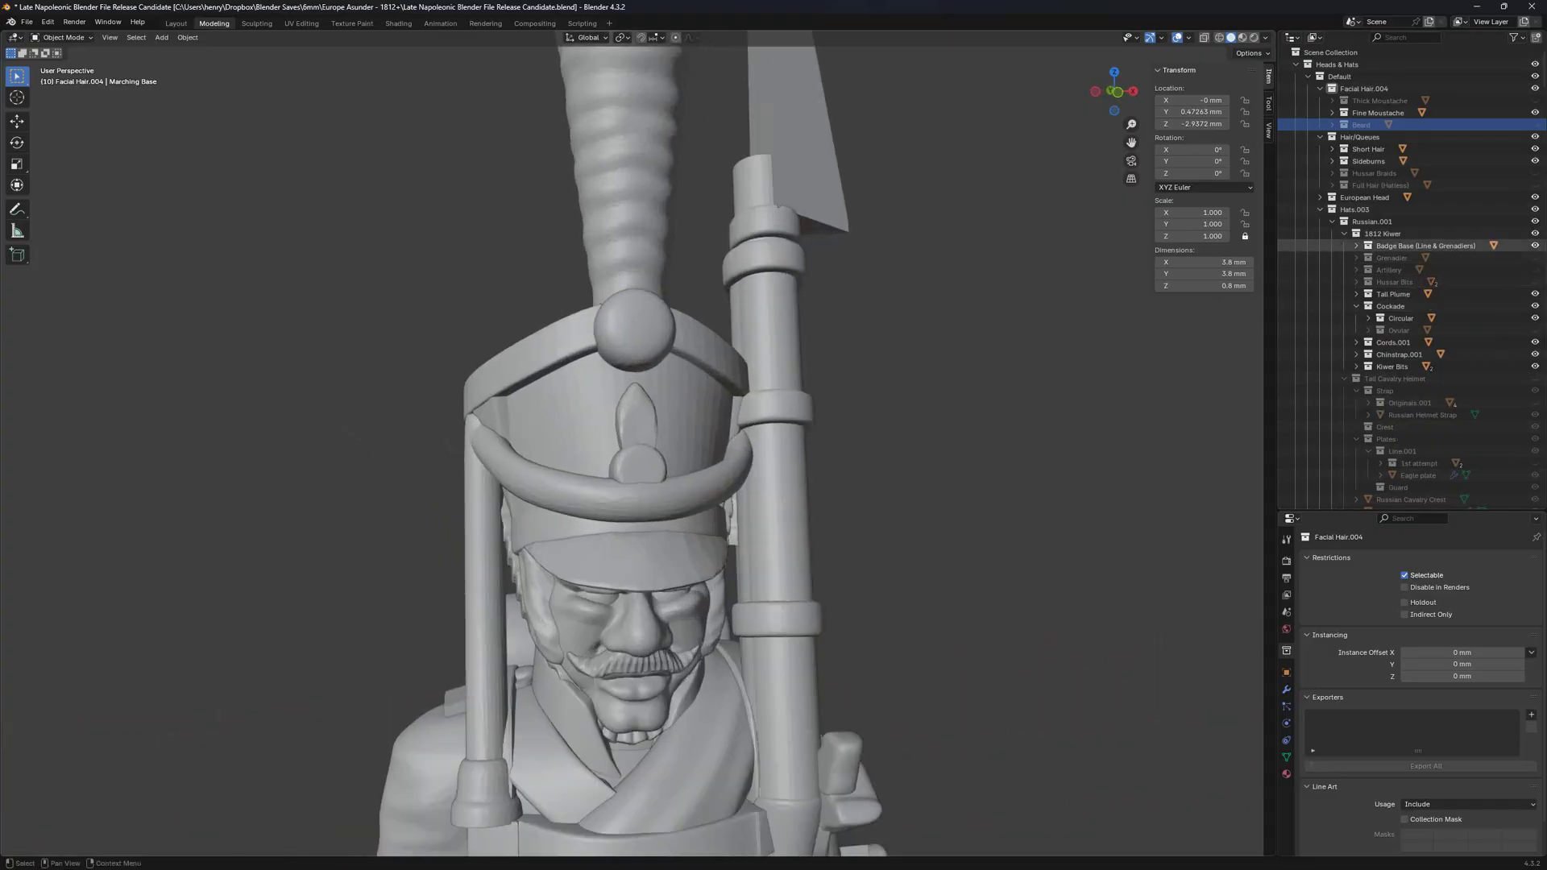
Show the Grenadier badge on the front of the kiwer and select it to examine its shape, then deselect it.
{"action": "left_click", "coordinate": [1535, 258]}
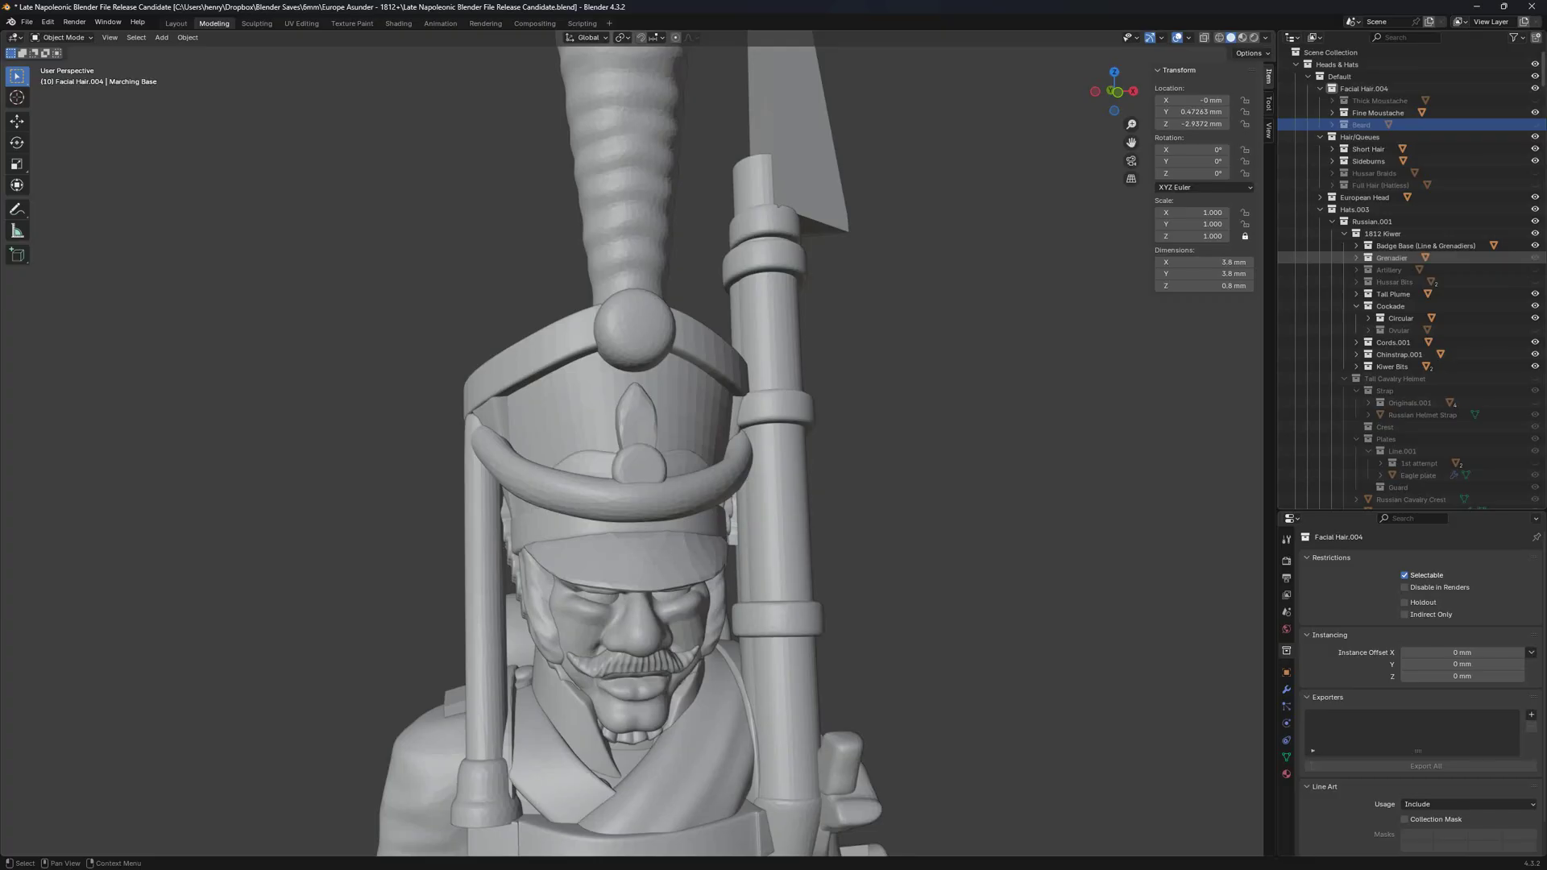
{"action": "scroll", "coordinate": [685, 475], "scroll_direction": "up", "scroll_amount": 1}
{"action": "left_click", "coordinate": [689, 477]}
{"action": "middle_click_drag", "start_coordinate": [689, 477], "coordinate": [689, 539]}
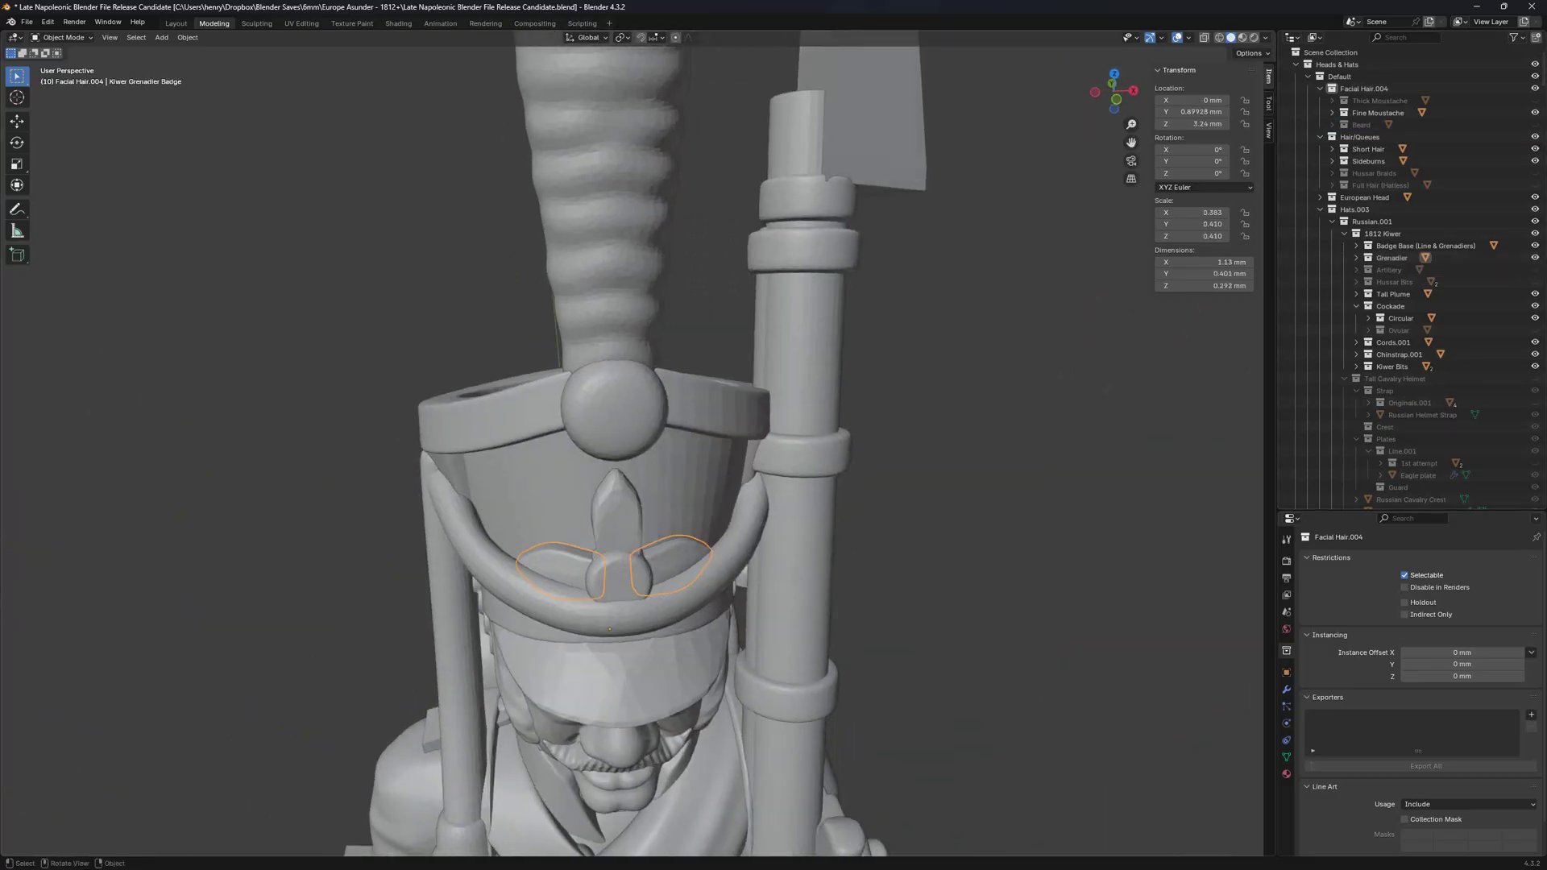
{"action": "left_click", "coordinate": [732, 69]}
{"action": "scroll", "coordinate": [732, 68], "scroll_direction": "down", "scroll_amount": 1}
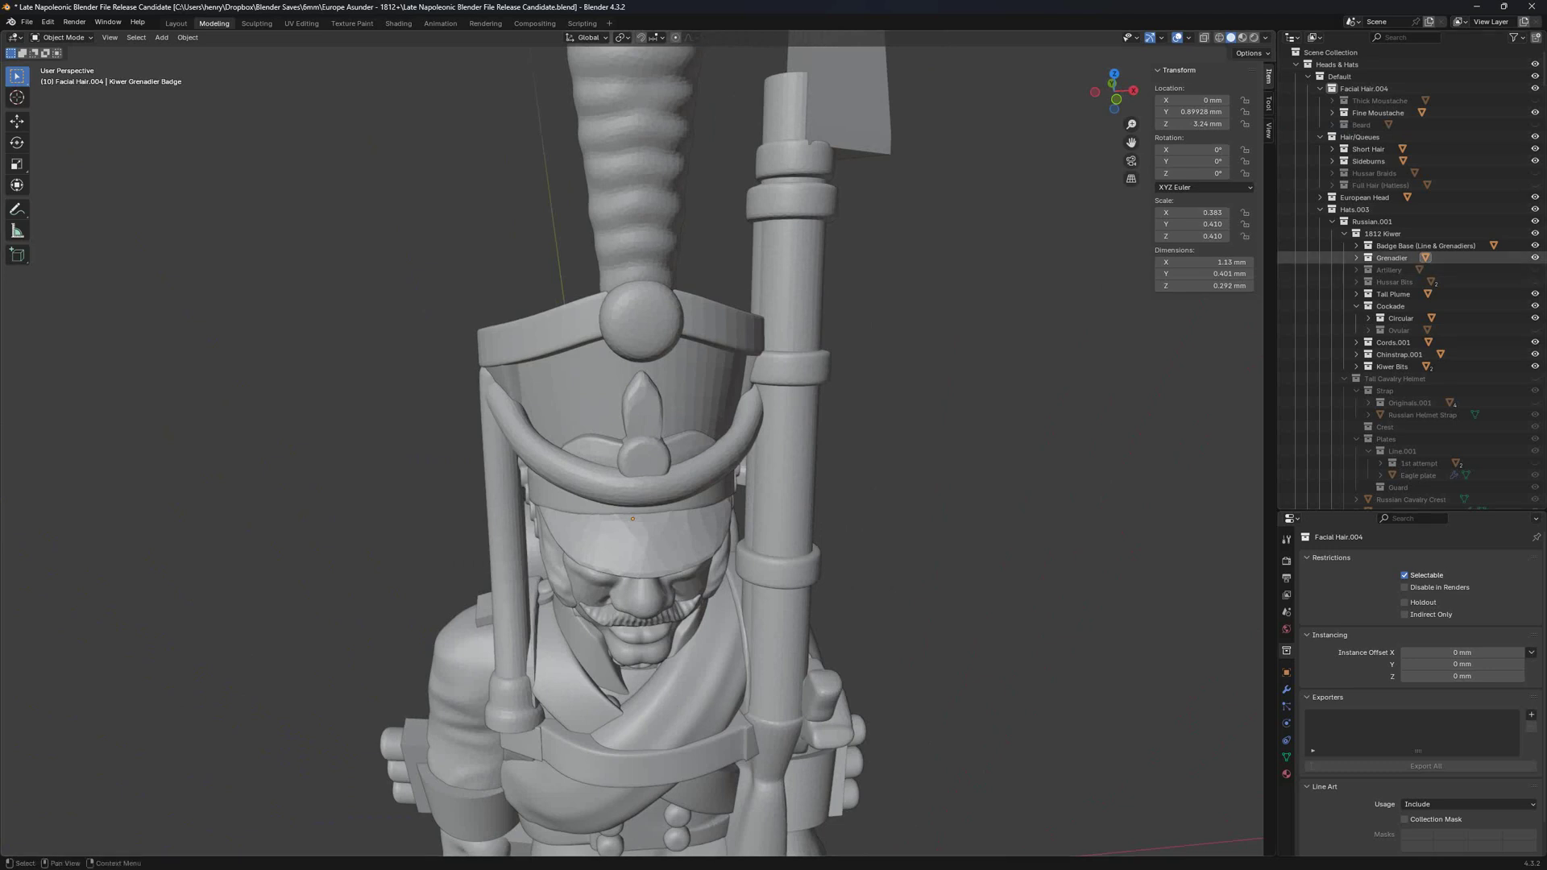
{"action": "middle_click_drag", "start_coordinate": [806, 451], "coordinate": [842, 444]}
{"action": "scroll", "coordinate": [648, 443], "scroll_direction": "up", "scroll_amount": 1}
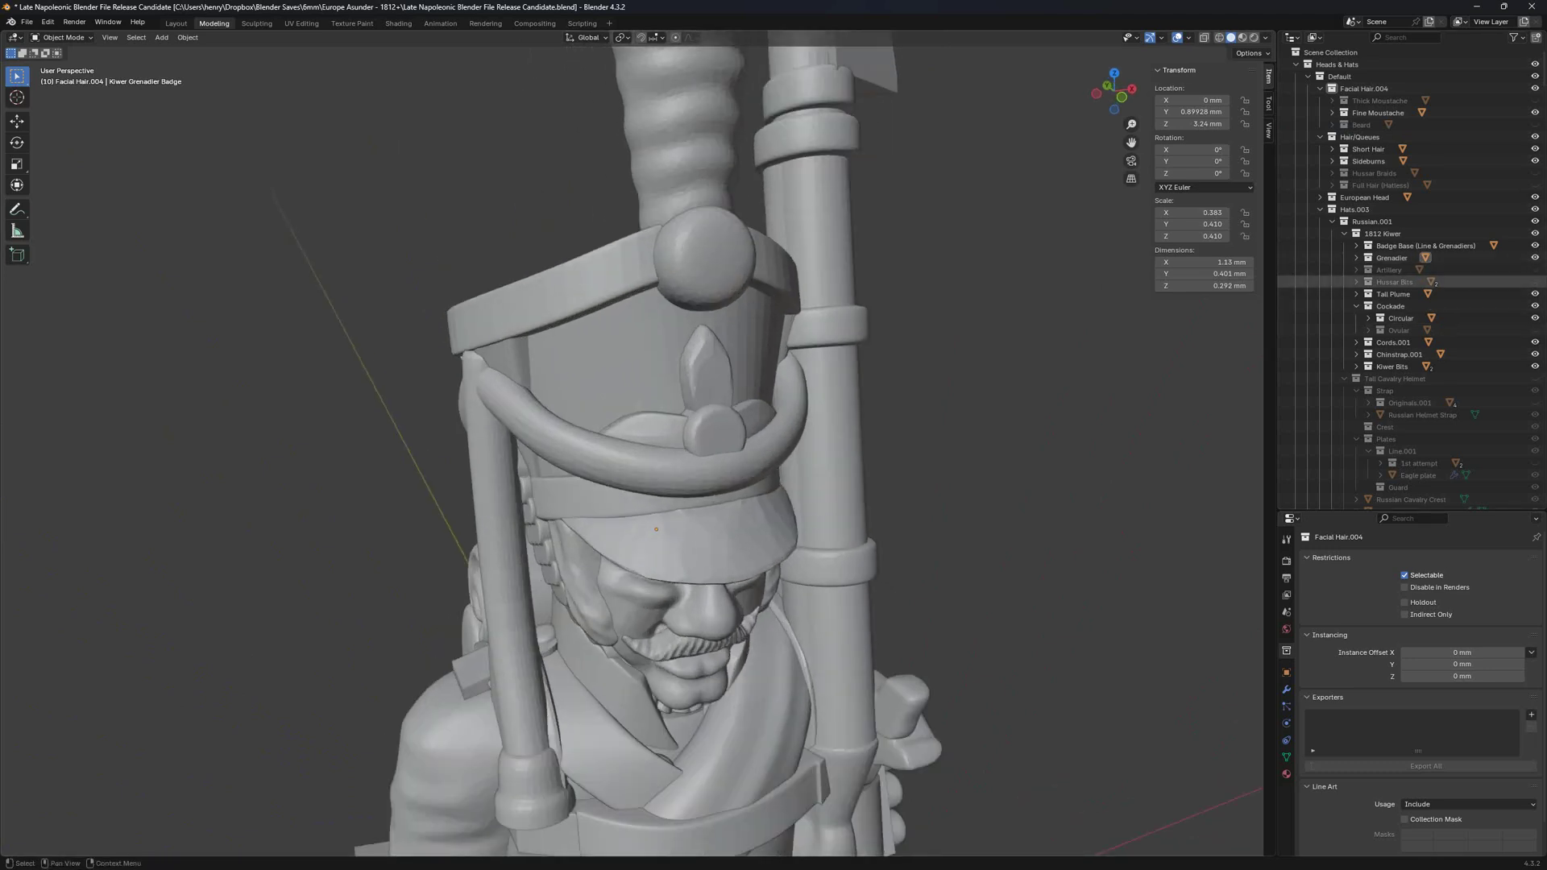
Replace the Grenadier badge and the Badge Base (Line & Grenadiers) with the Artillery badge on the kiwer.
{"action": "left_click", "coordinate": [1535, 258]}
{"action": "left_click", "coordinate": [1535, 246]}
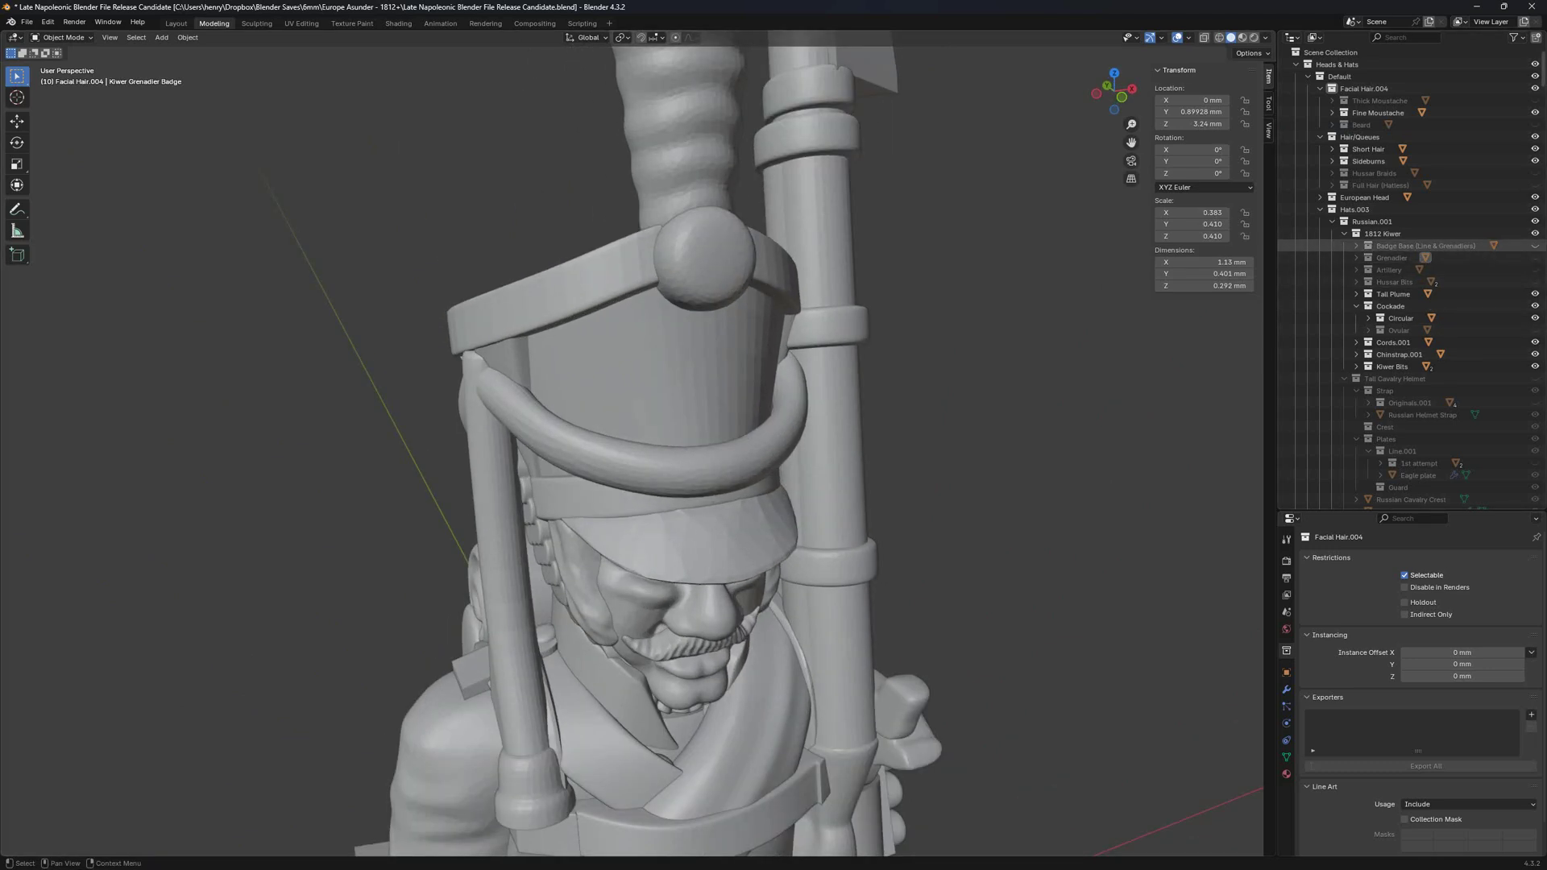
{"action": "left_click", "coordinate": [1535, 270]}
{"action": "middle_click_drag", "start_coordinate": [1007, 347], "coordinate": [971, 347]}
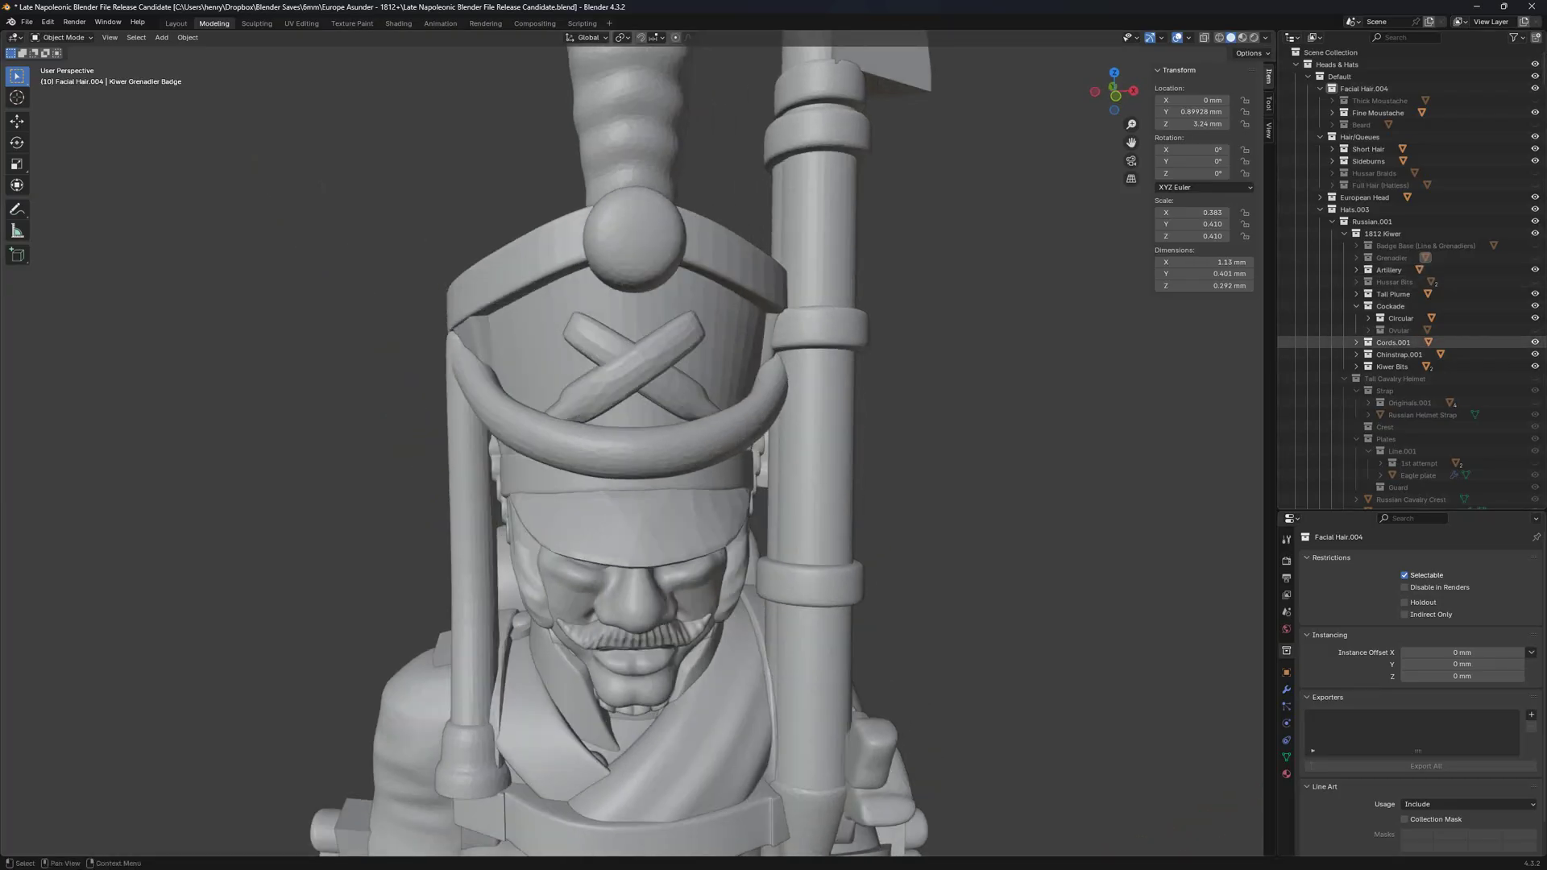
Show the Hussar Bits on the kiwer and hide the Artillery badge.
{"action": "left_click", "coordinate": [1536, 282]}
{"action": "left_click", "coordinate": [1536, 270]}
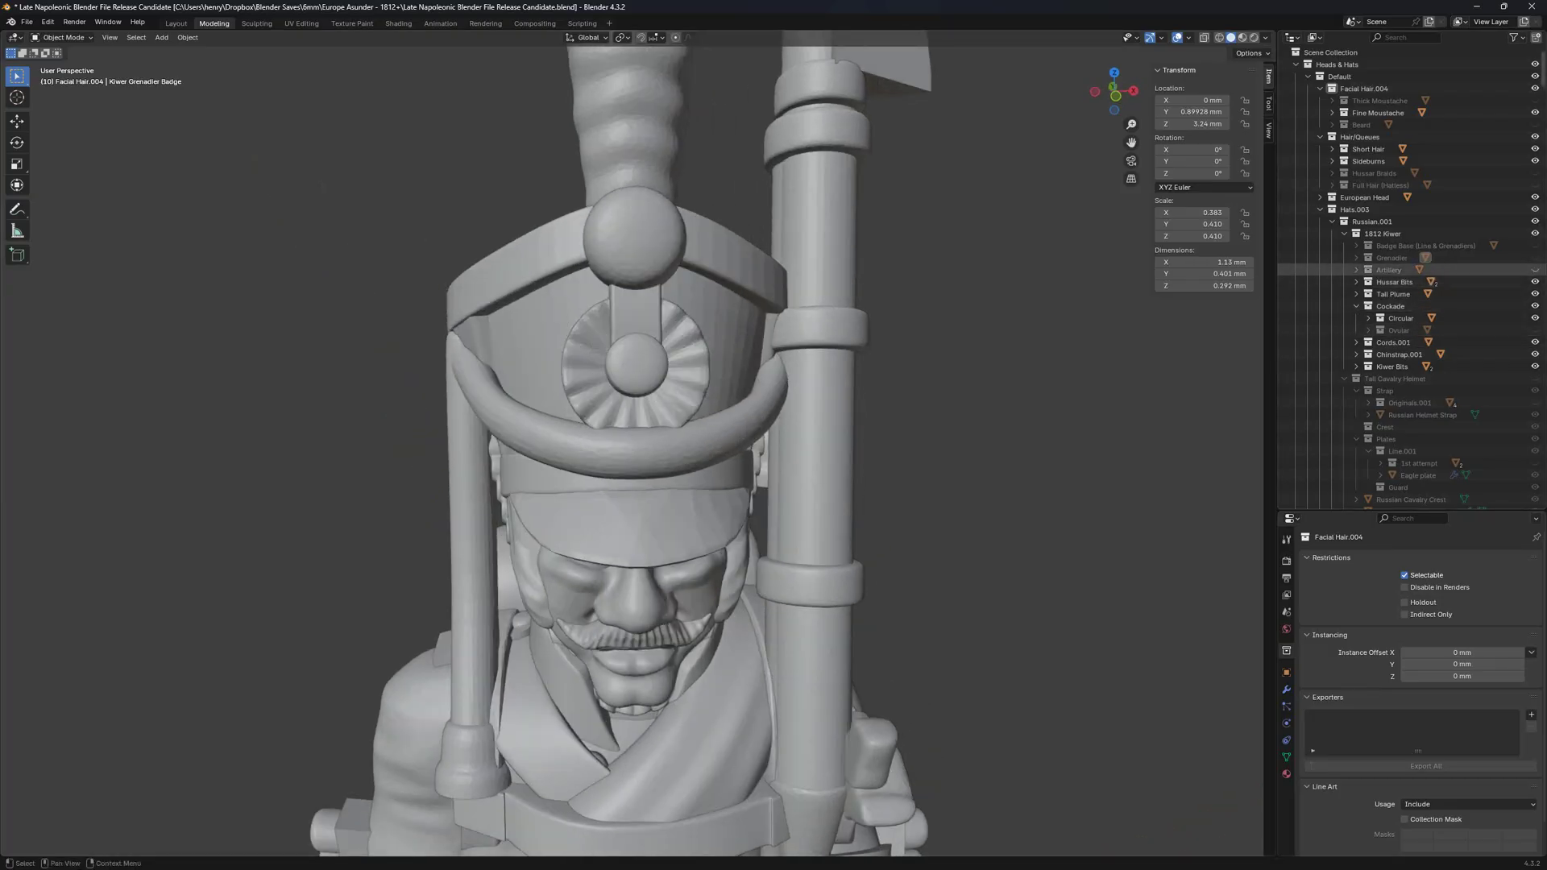
{"action": "scroll", "coordinate": [632, 443], "scroll_direction": "down", "scroll_amount": 4}
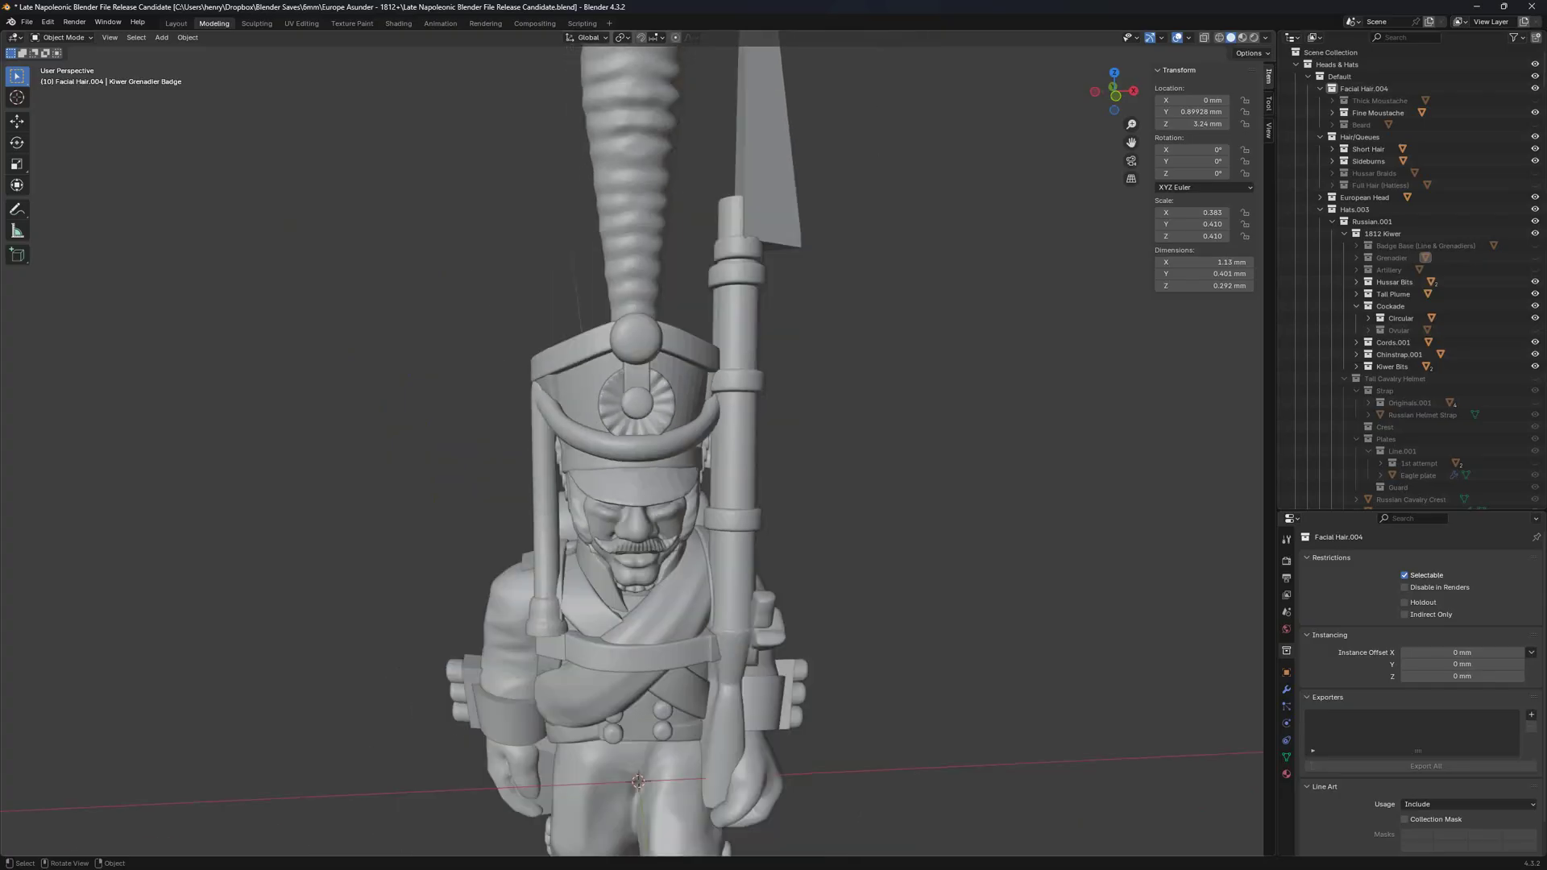
{"action": "middle_click_drag", "start_coordinate": [633, 443], "coordinate": [666, 440]}
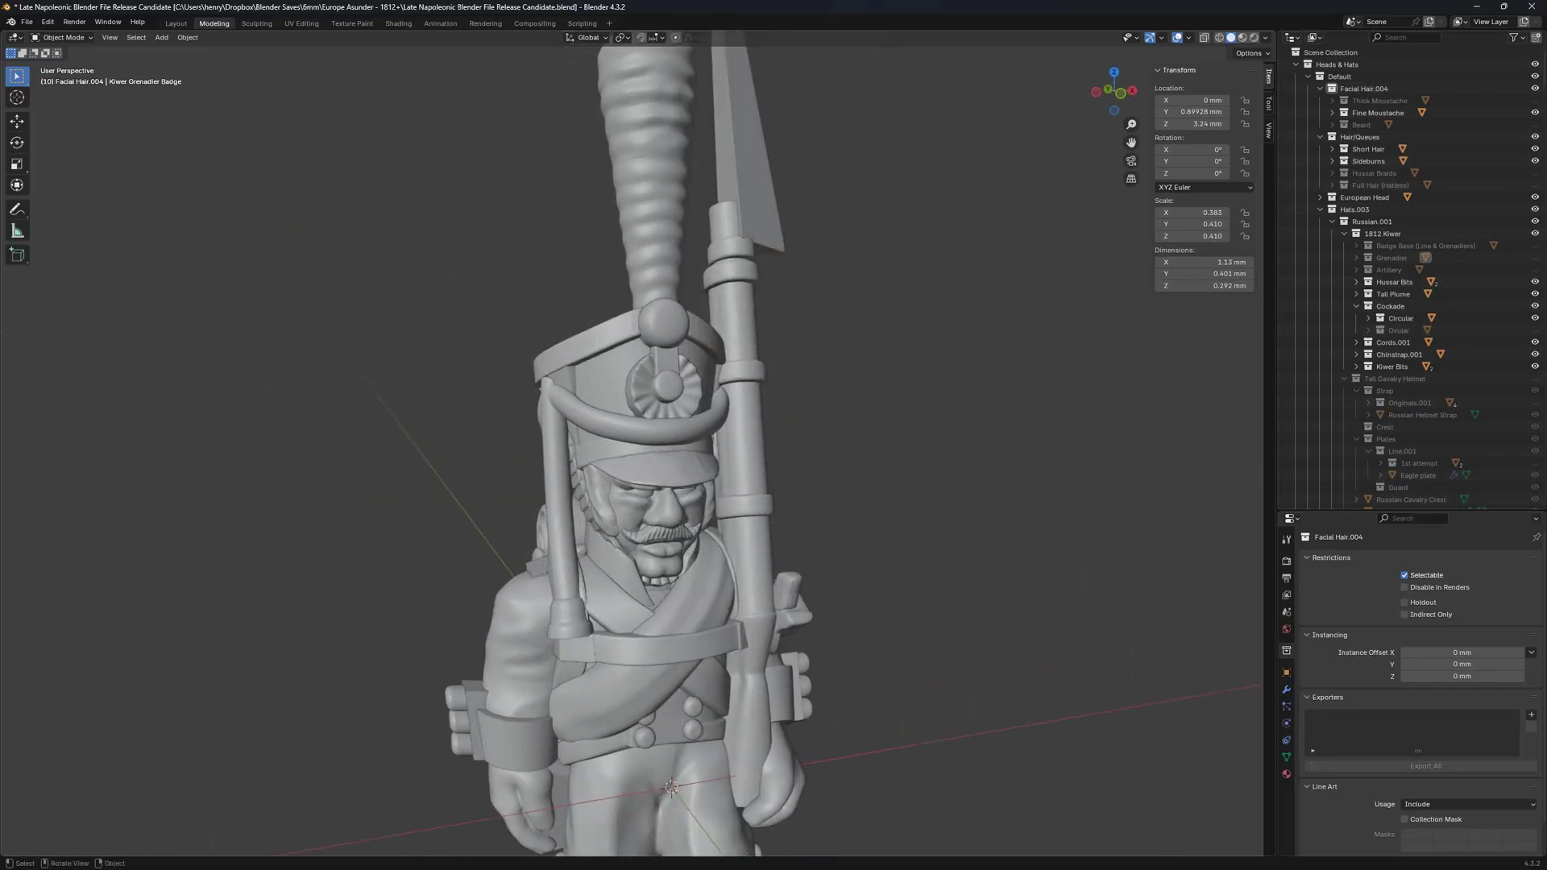
Try the alternative cockade in place of the Circular one on the kiwer and restore the Circular cockade.
{"action": "scroll", "coordinate": [667, 439], "scroll_direction": "up", "scroll_amount": 2}
{"action": "middle_click_drag", "start_coordinate": [675, 355], "coordinate": [629, 445], "text": "shift"}
{"action": "left_click", "coordinate": [629, 352]}
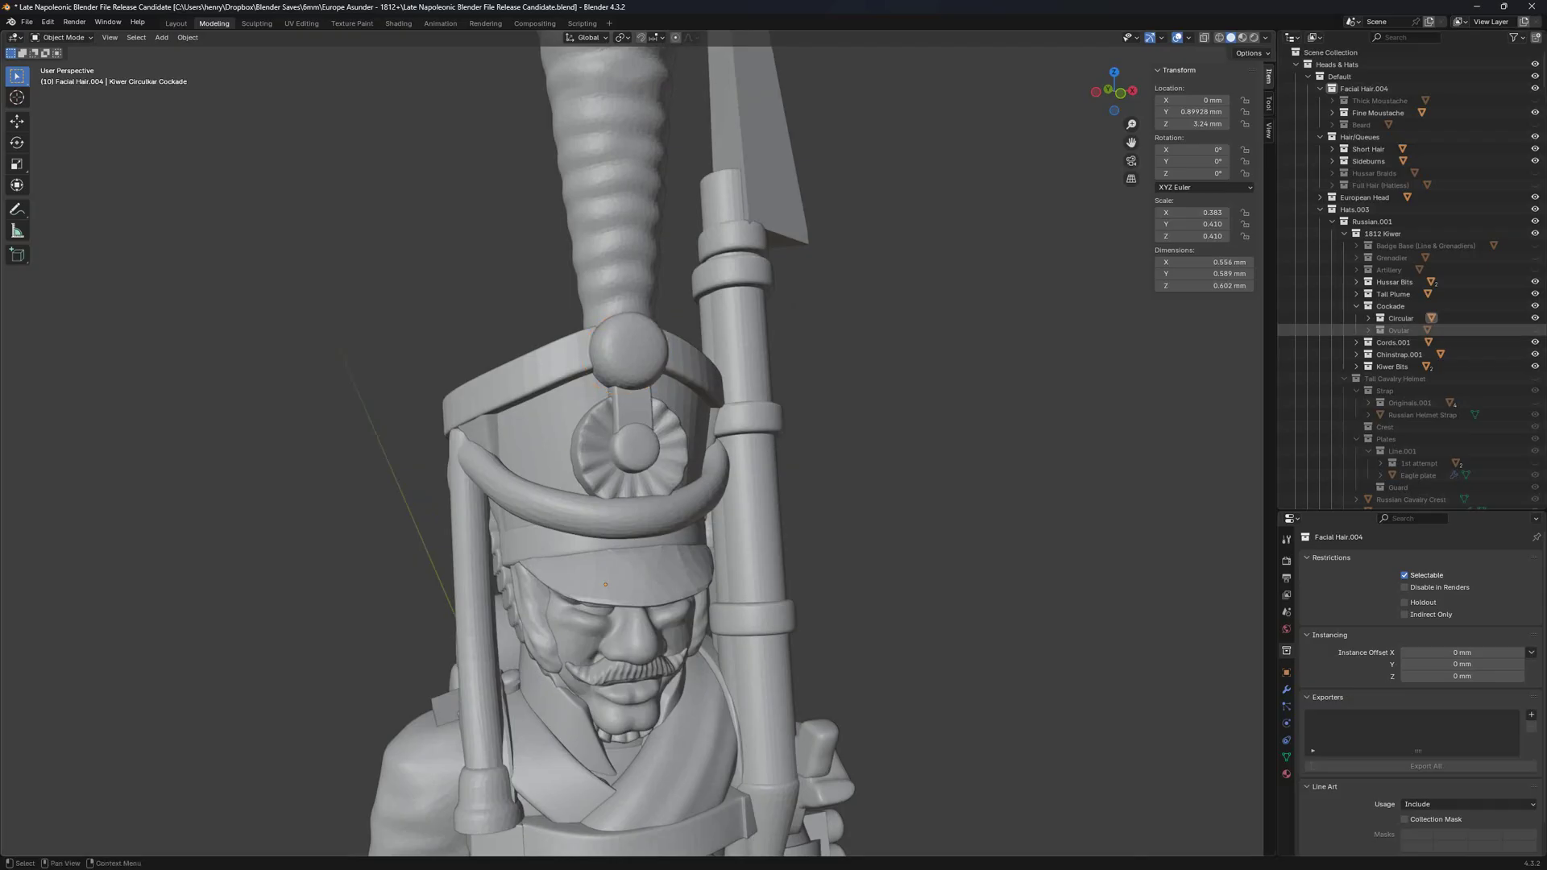
{"action": "left_click", "coordinate": [1535, 318]}
{"action": "left_click", "coordinate": [1535, 330]}
{"action": "middle_click_drag", "start_coordinate": [847, 395], "coordinate": [802, 391]}
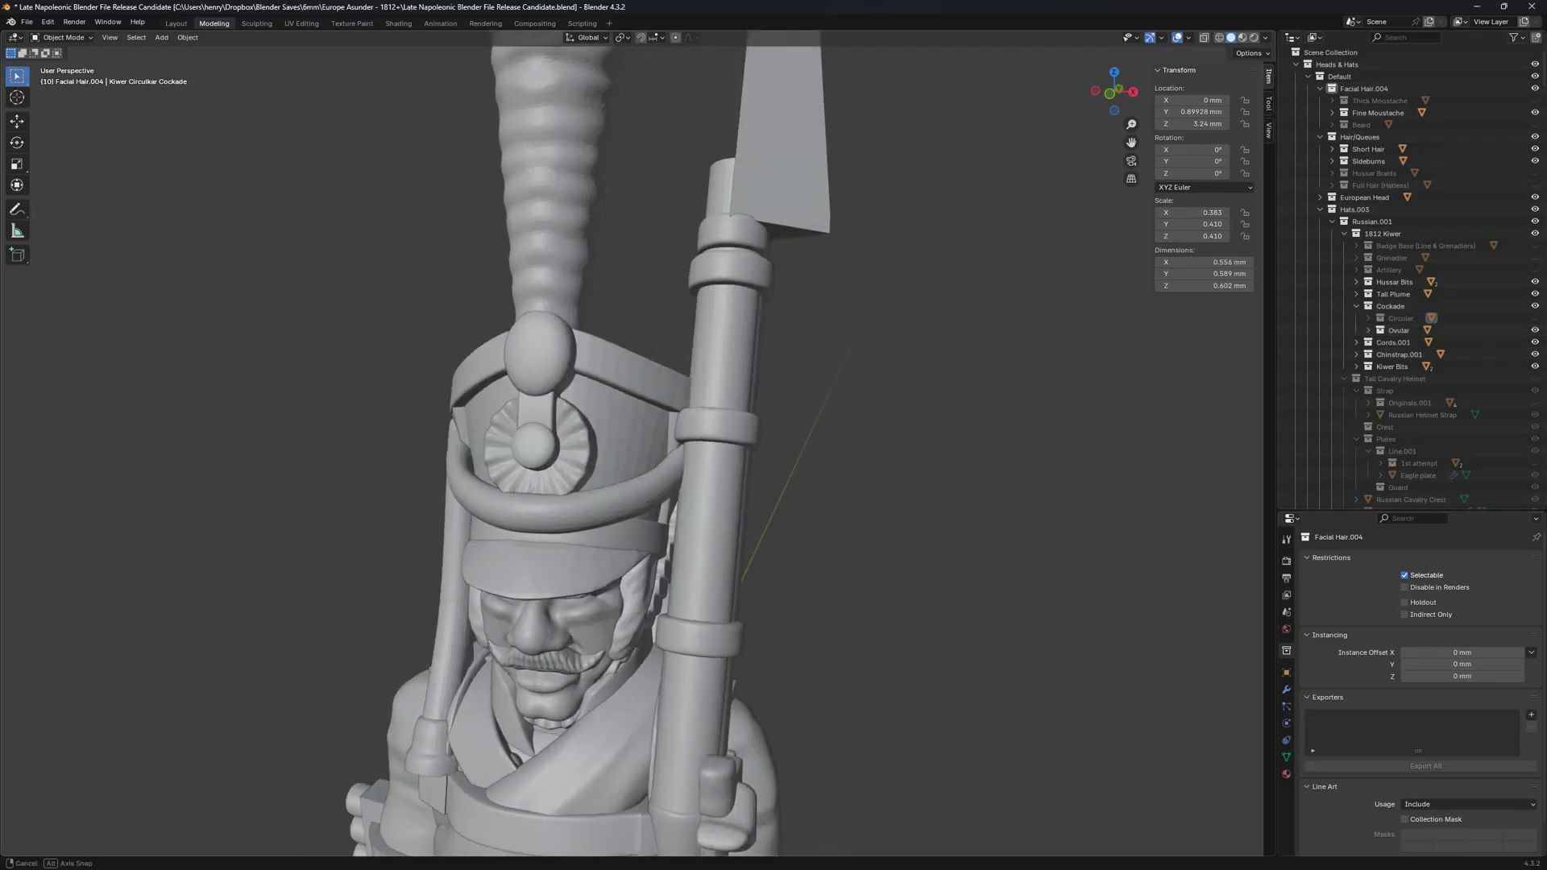
{"action": "left_click", "coordinate": [1535, 330]}
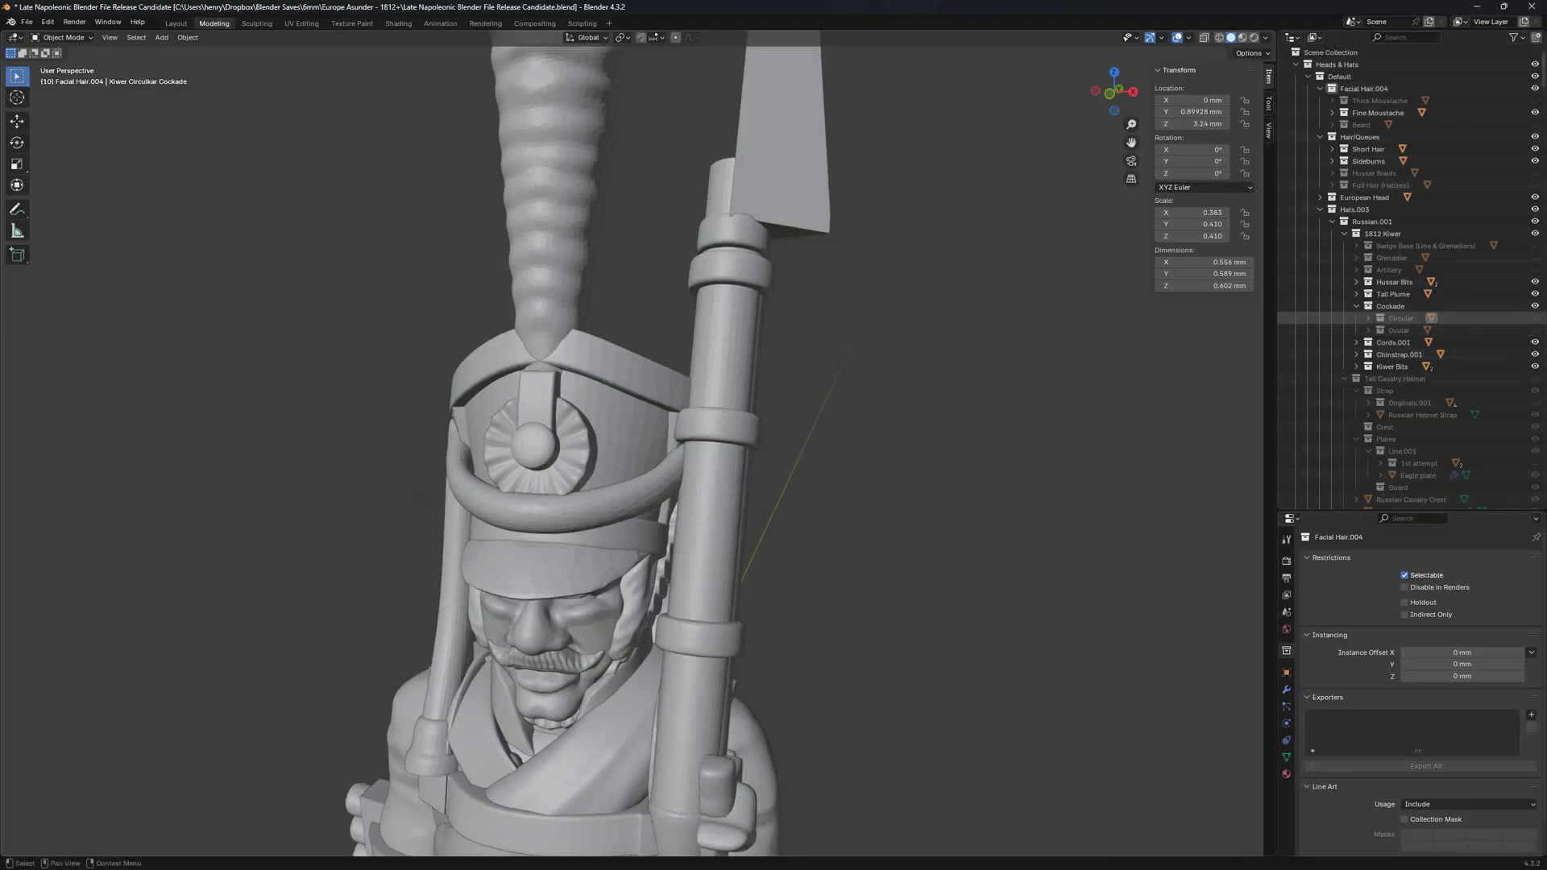
{"action": "left_click", "coordinate": [1535, 318]}
{"action": "middle_click_drag", "start_coordinate": [806, 395], "coordinate": [791, 332]}
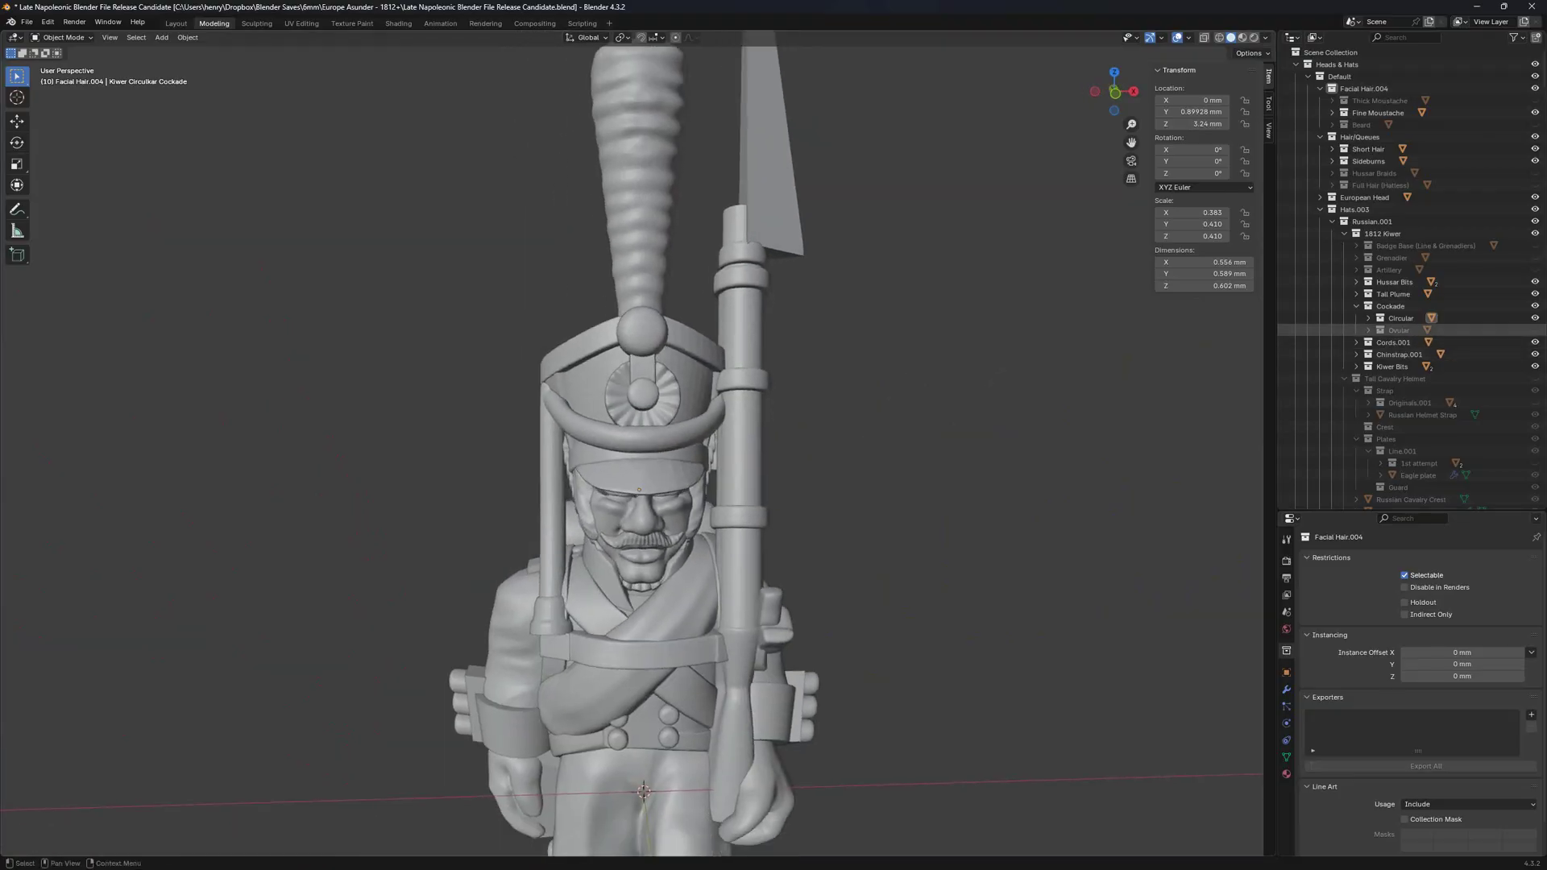
{"action": "middle_click_drag", "start_coordinate": [1007, 323], "coordinate": [1024, 323]}
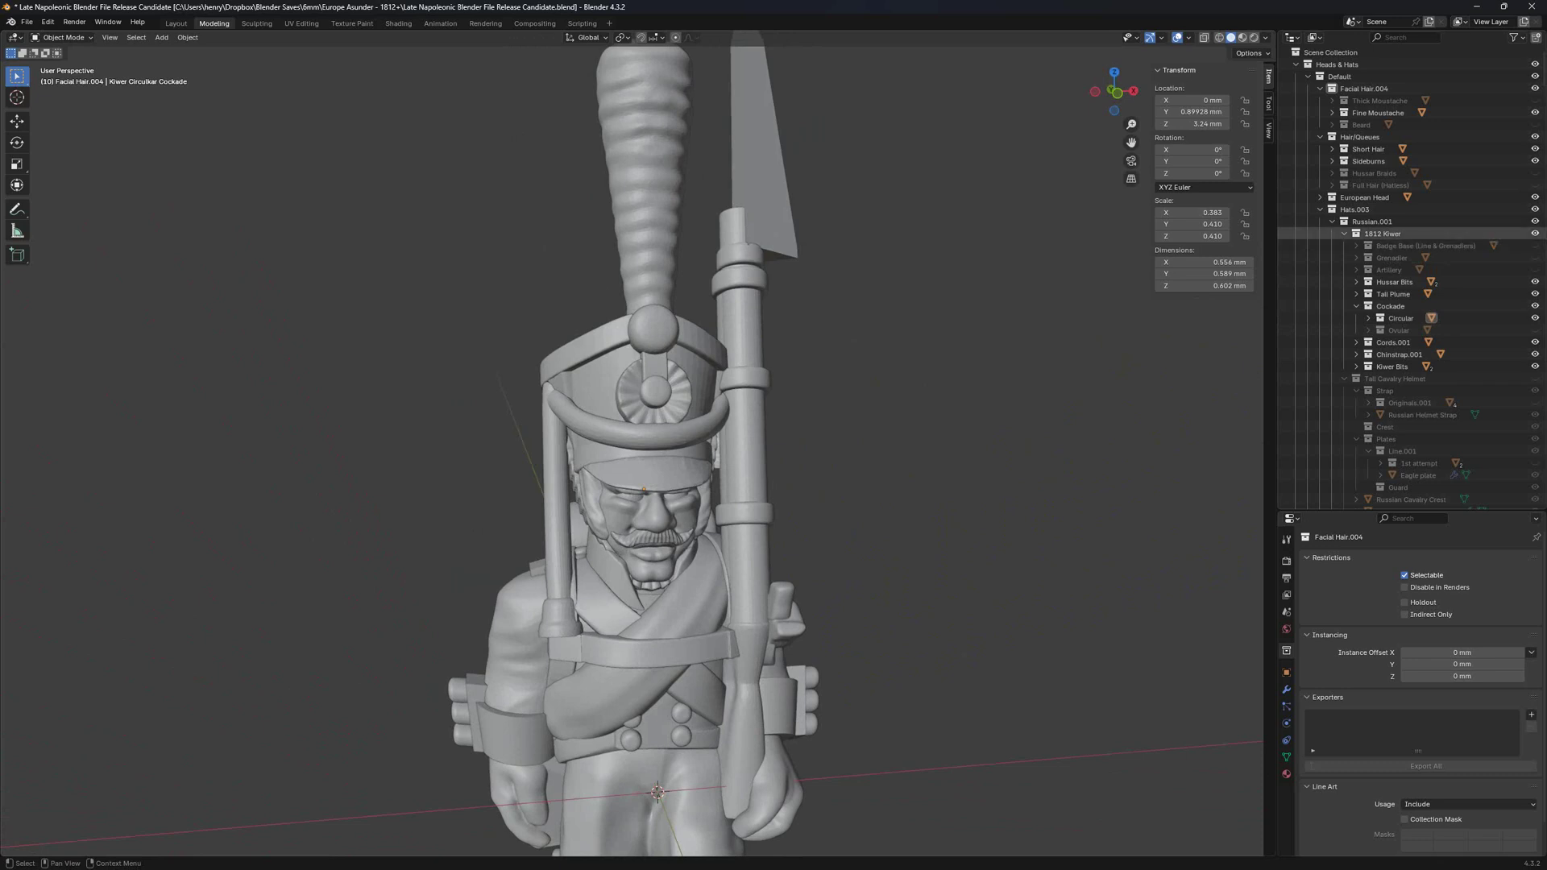
Replace the 1812 Kiwer with the Tall Cavalry Helmet on the soldier and look over its listed parts.
{"action": "left_click", "coordinate": [1535, 233]}
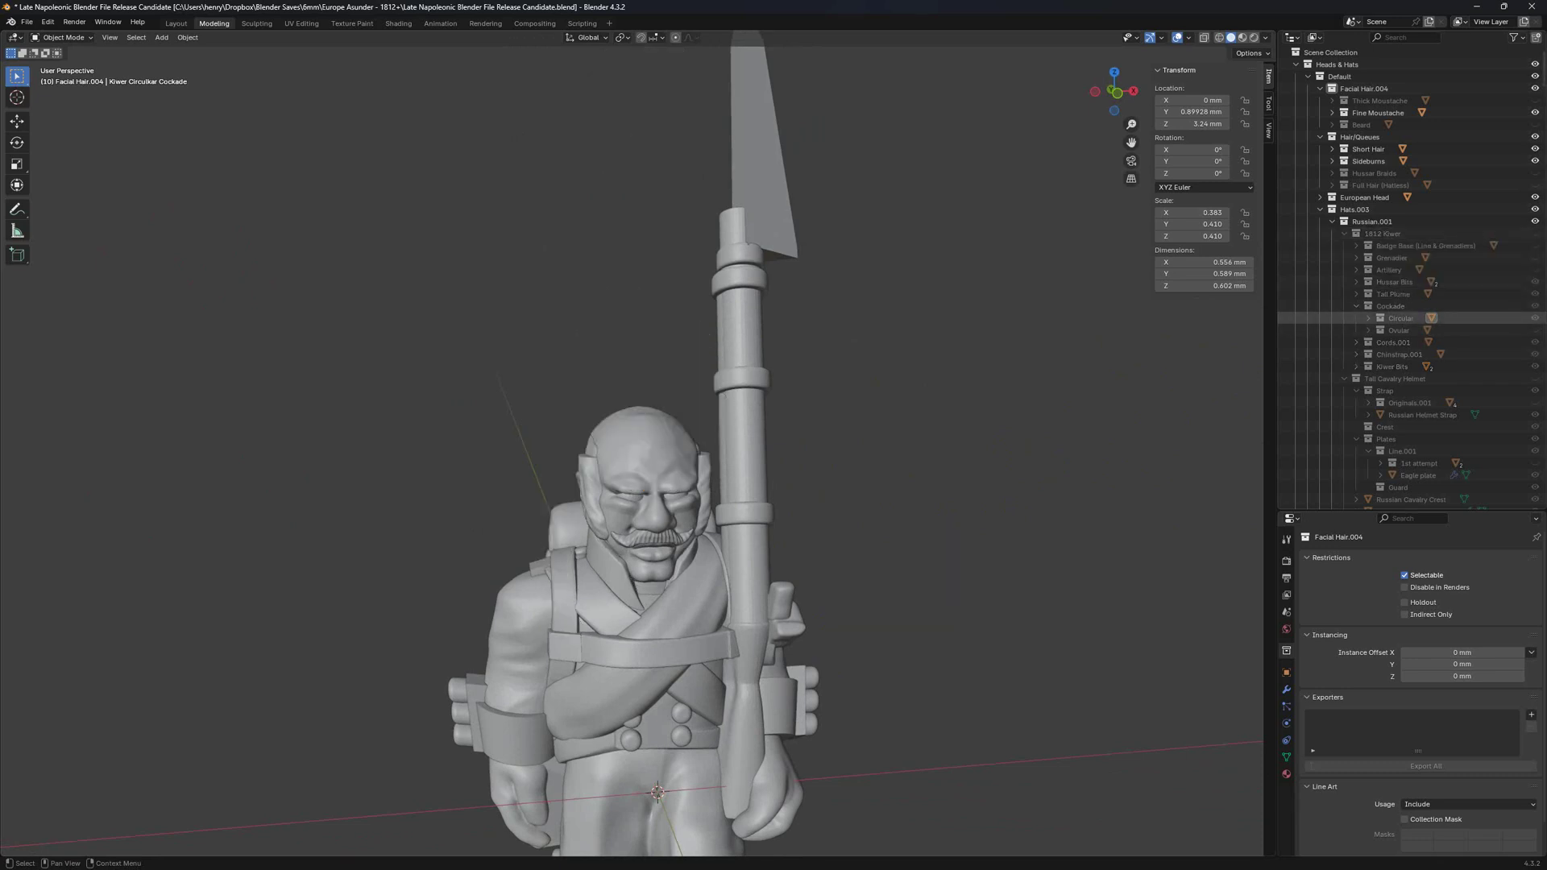
{"action": "left_click", "coordinate": [1535, 378]}
{"action": "middle_click_drag", "start_coordinate": [967, 403], "coordinate": [847, 403]}
{"action": "scroll", "coordinate": [1418, 307], "scroll_direction": "down", "scroll_amount": 5}
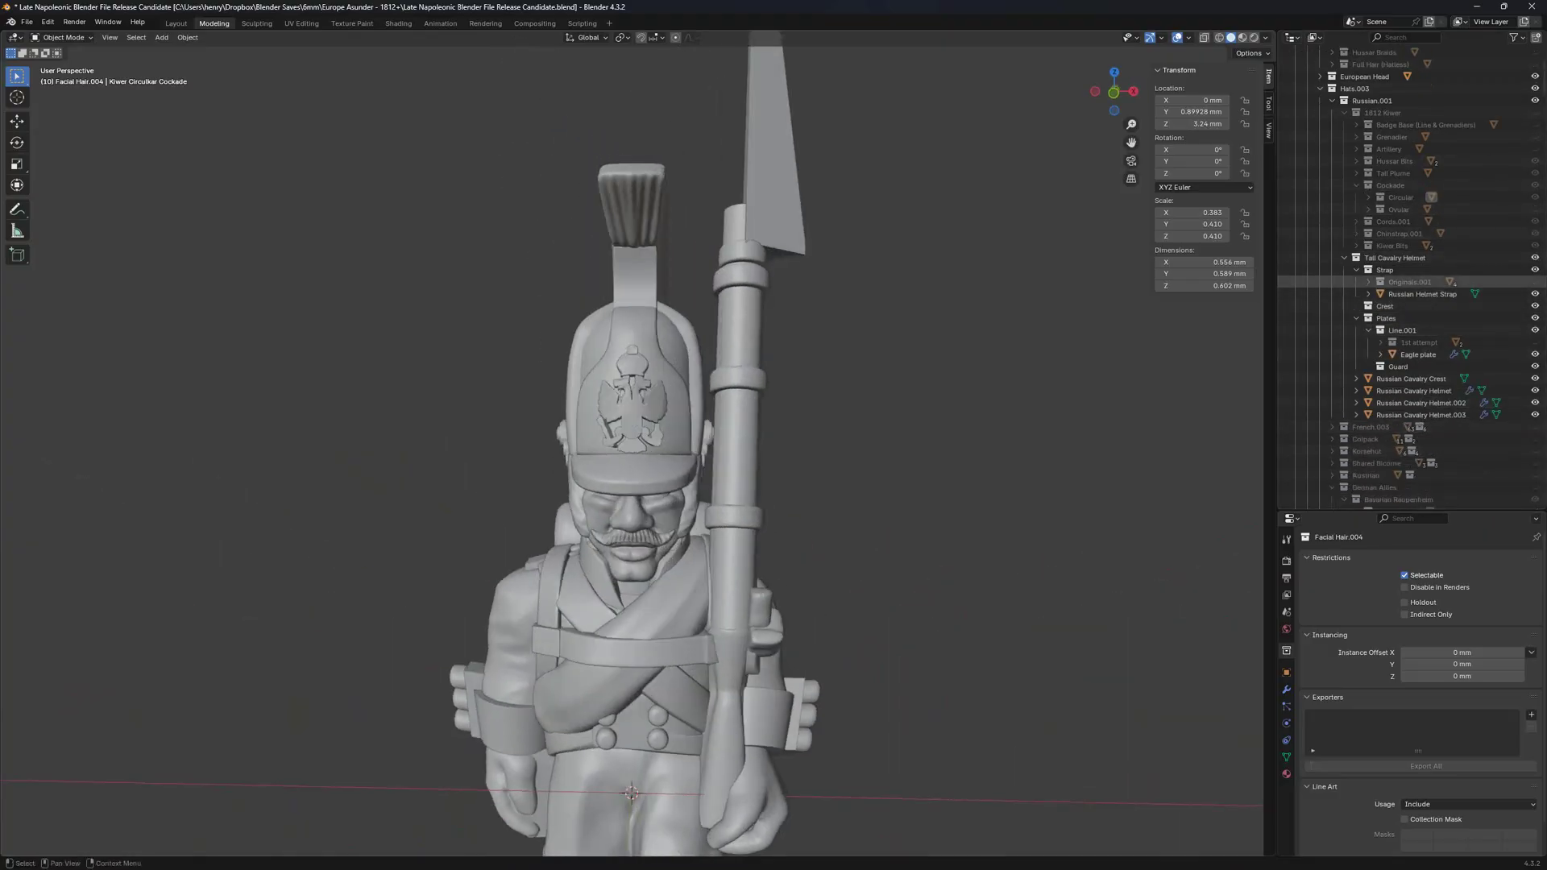
{"action": "scroll", "coordinate": [1419, 323], "scroll_direction": "up", "scroll_amount": 5}
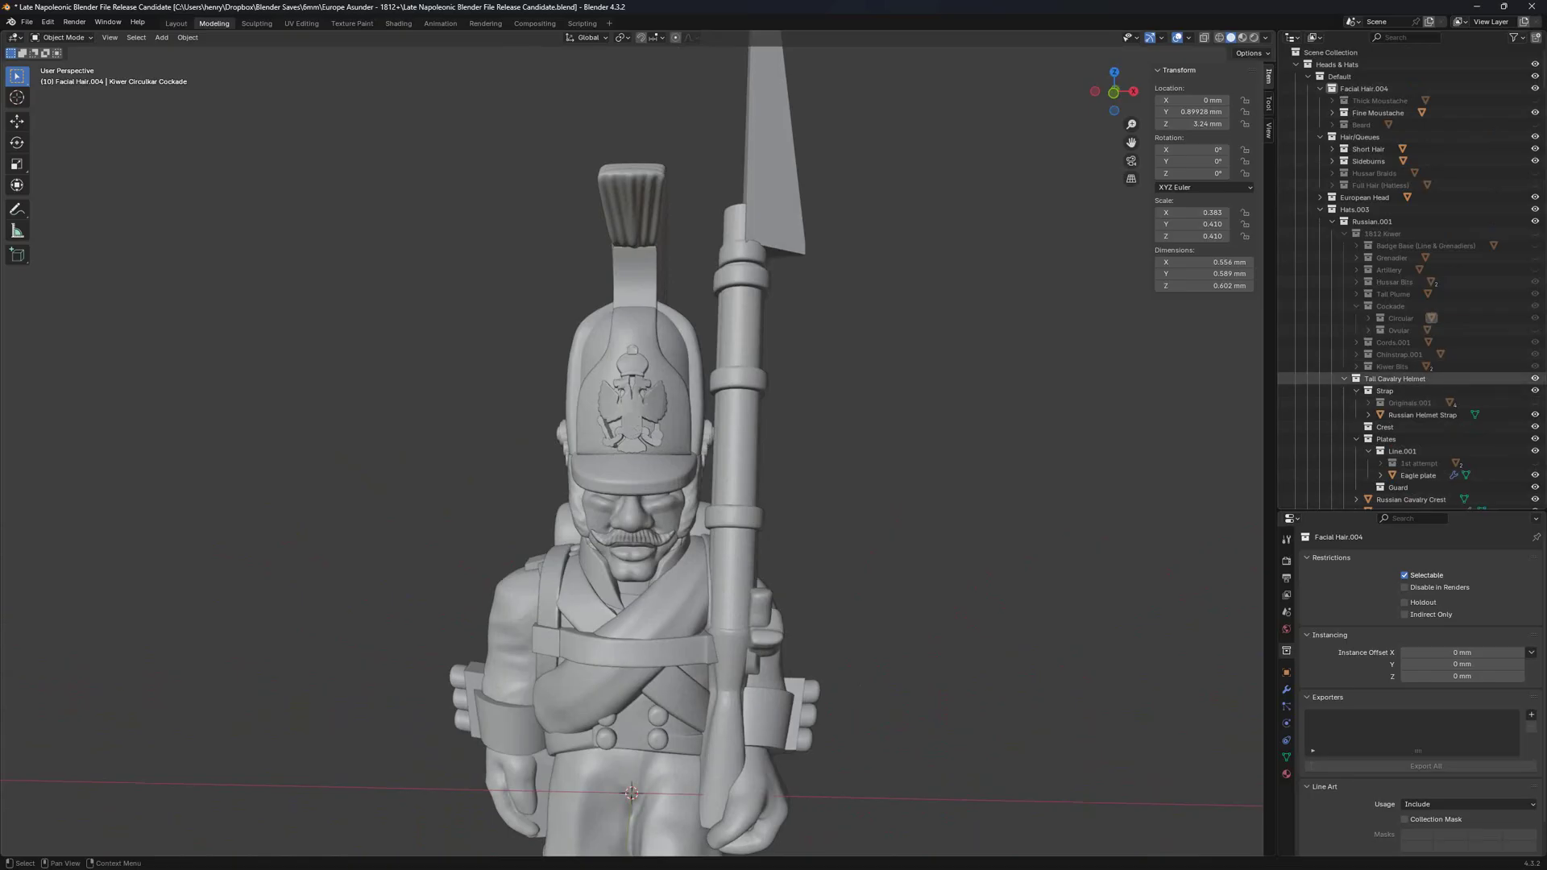
{"action": "middle_click_drag", "start_coordinate": [887, 403], "coordinate": [838, 355]}
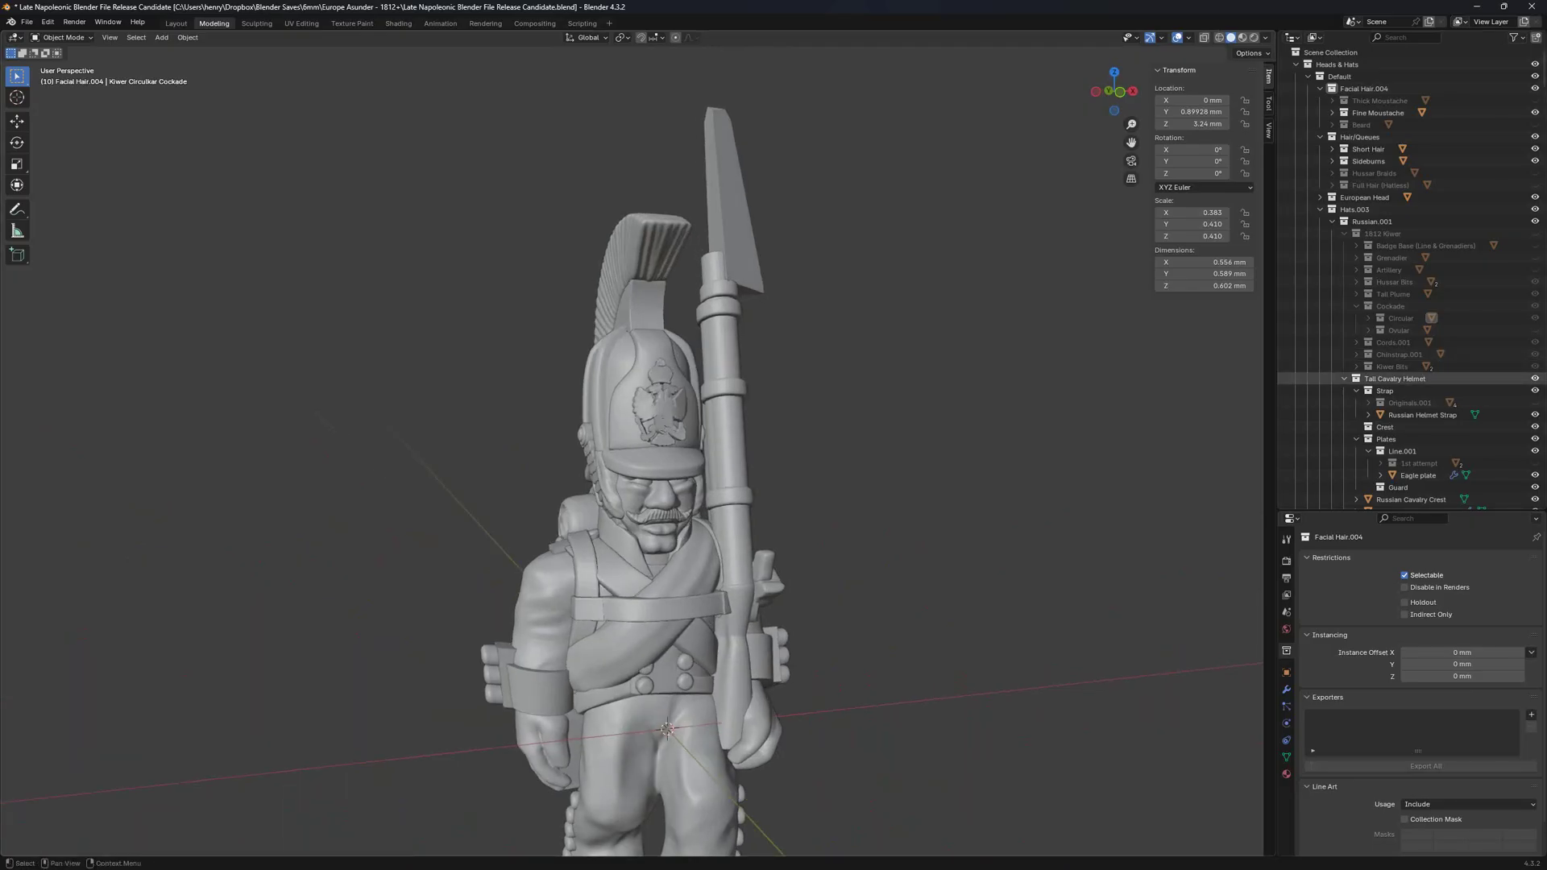
Hide the Tall Cavalry Helmet and switch to the Core Cavalryman Exporter file to view the cavalryman's helmet.
{"action": "left_click", "coordinate": [1535, 379]}
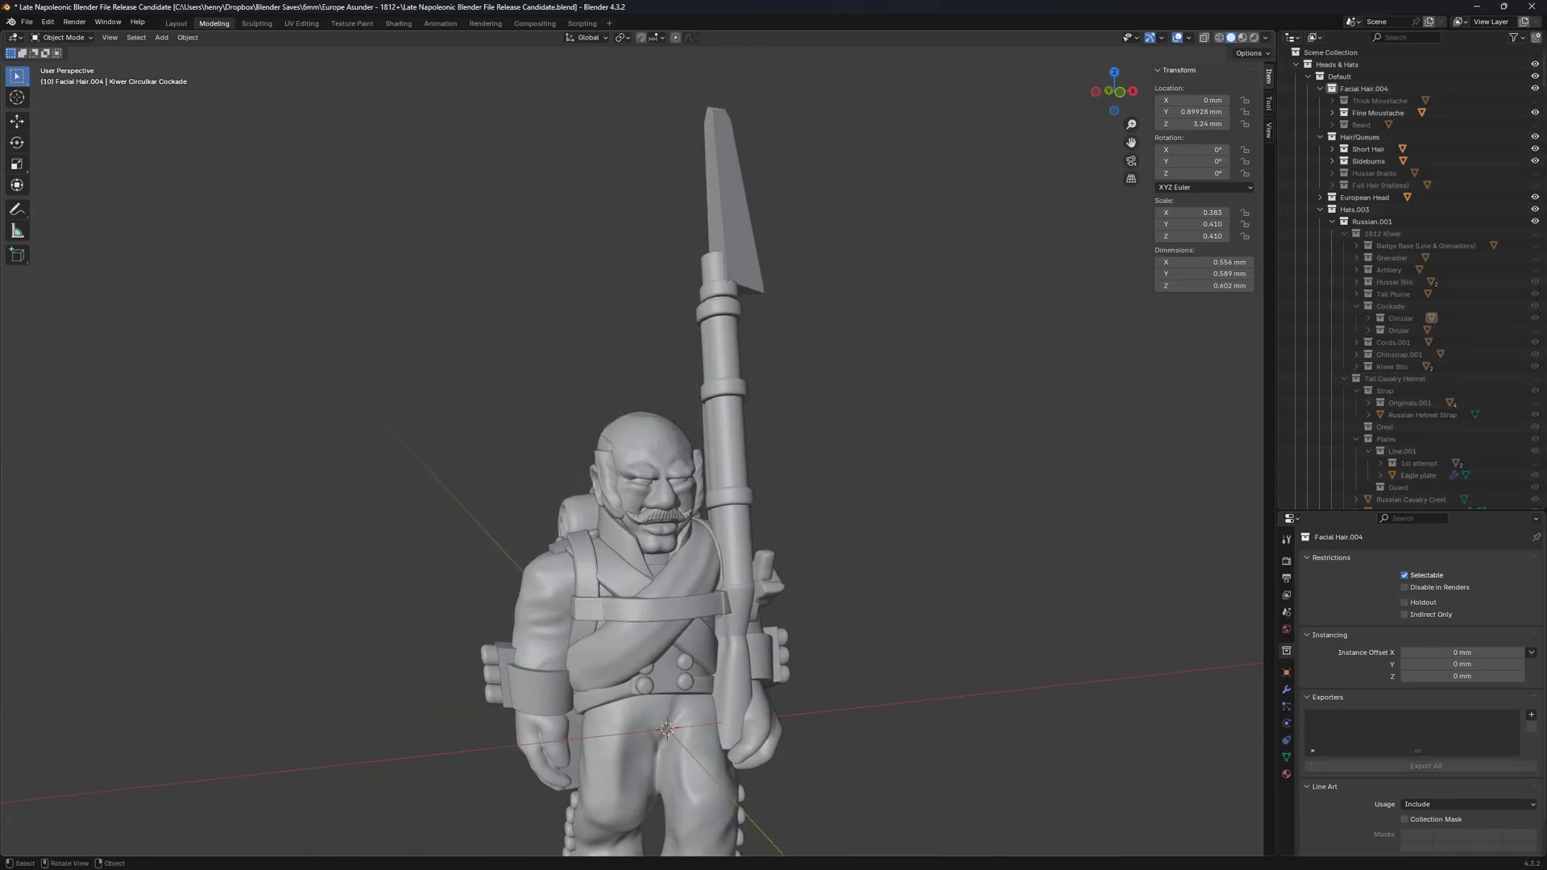
{"action": "key", "text": "alt+Tab"}
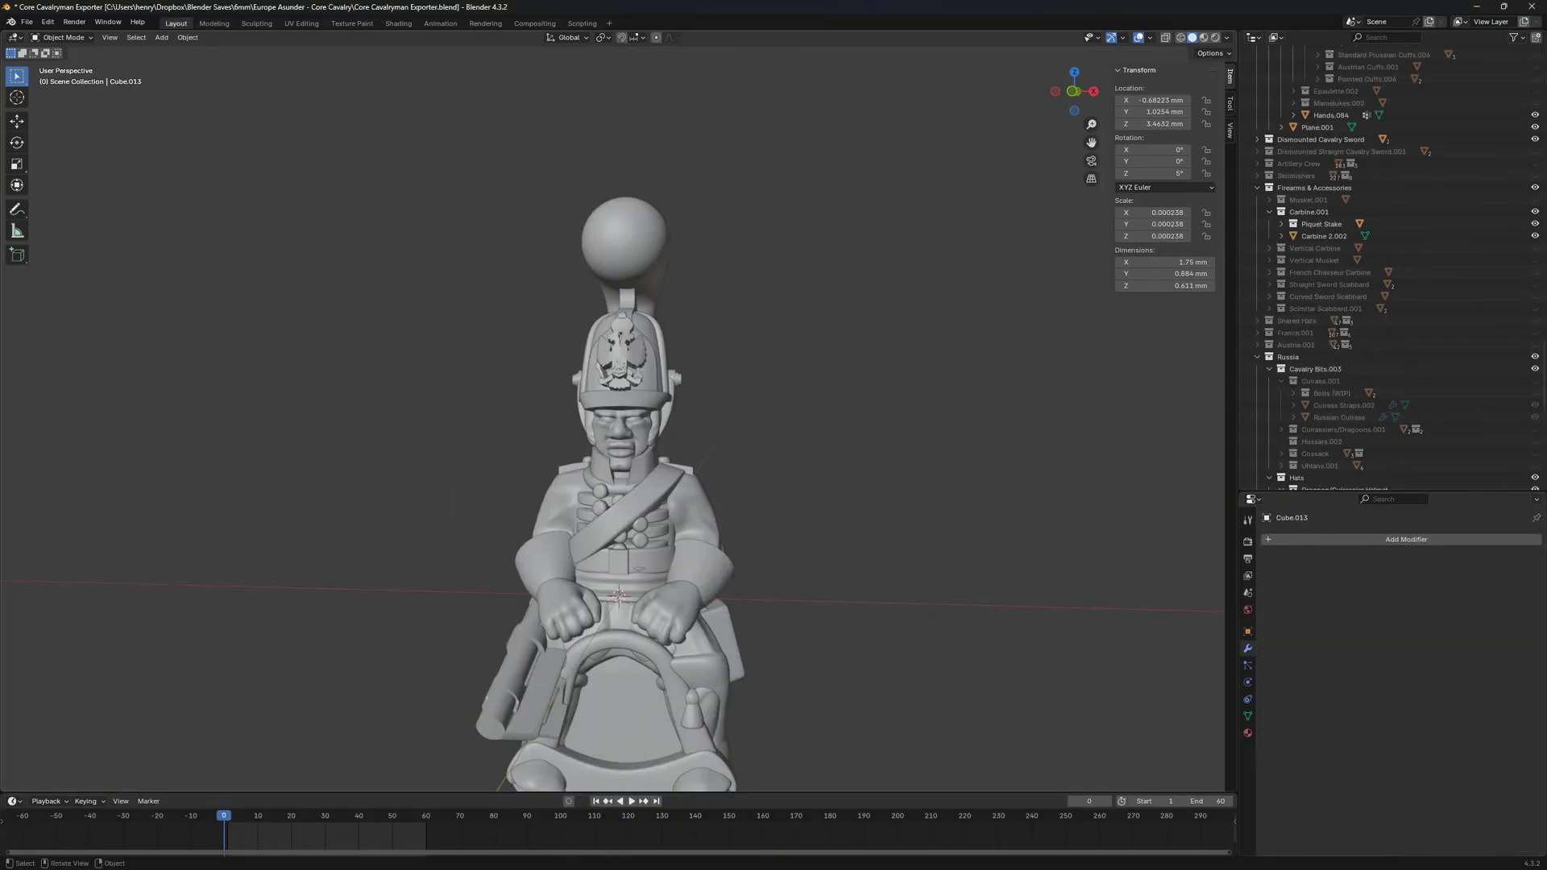
{"action": "middle_click_drag", "start_coordinate": [612, 483], "coordinate": [754, 451]}
{"action": "scroll", "coordinate": [633, 451], "scroll_direction": "up", "scroll_amount": 2}
Hide the cavalryman's head, sideburns and hair so that only the helmet remains above the collar.
{"action": "left_click", "coordinate": [634, 448]}
{"action": "key", "text": "h"}
{"action": "left_click", "coordinate": [662, 437]}
{"action": "key", "text": "h"}
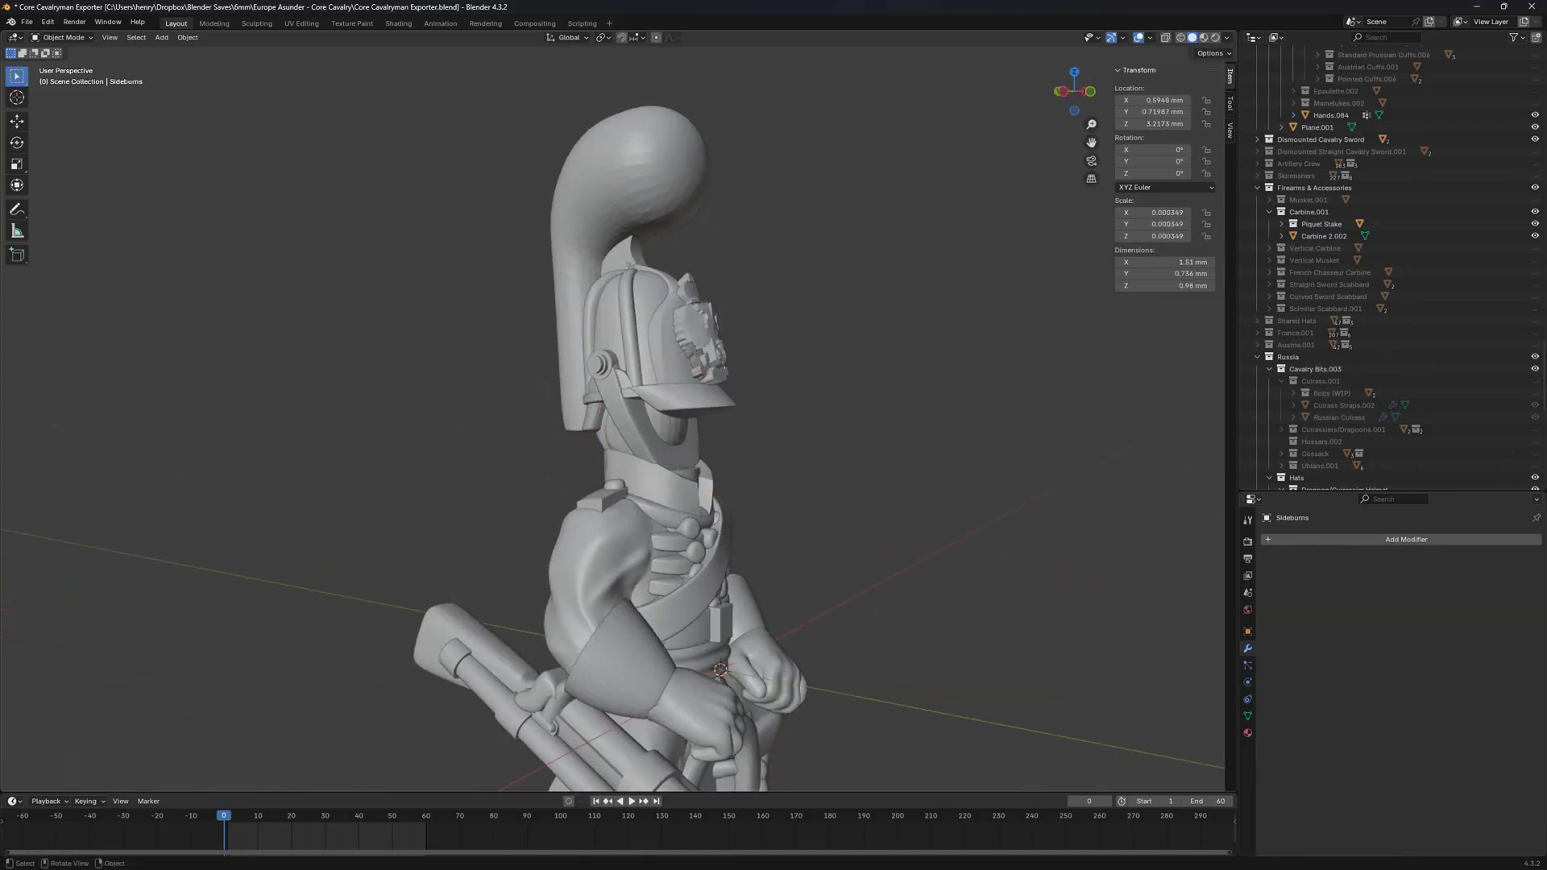
{"action": "middle_click_drag", "start_coordinate": [663, 437], "coordinate": [540, 435]}
{"action": "left_click", "coordinate": [656, 427]}
{"action": "key", "text": "h"}
{"action": "middle_click_drag", "start_coordinate": [656, 427], "coordinate": [835, 424]}
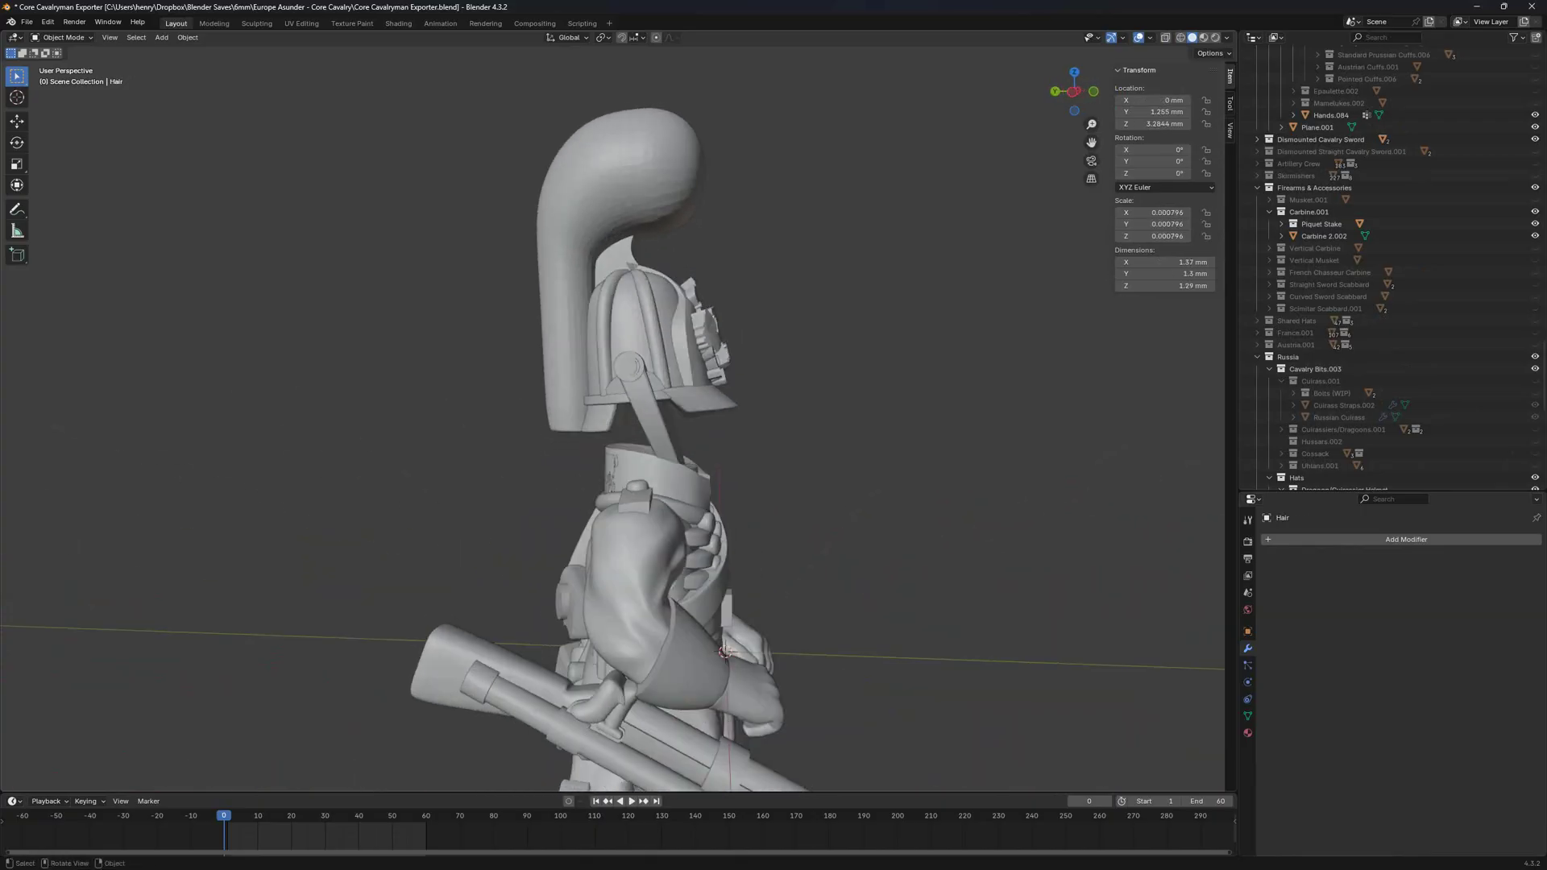
Copy all parts of the cavalryman's helmet and paste them into the Scene Collection of the Late Napoleonic Release Candidate file.
{"action": "left_click_drag", "start_coordinate": [380, 138], "coordinate": [791, 475]}
{"action": "middle_click_drag", "start_coordinate": [791, 475], "coordinate": [650, 476]}
{"action": "left_click", "coordinate": [647, 284], "text": "shift"}
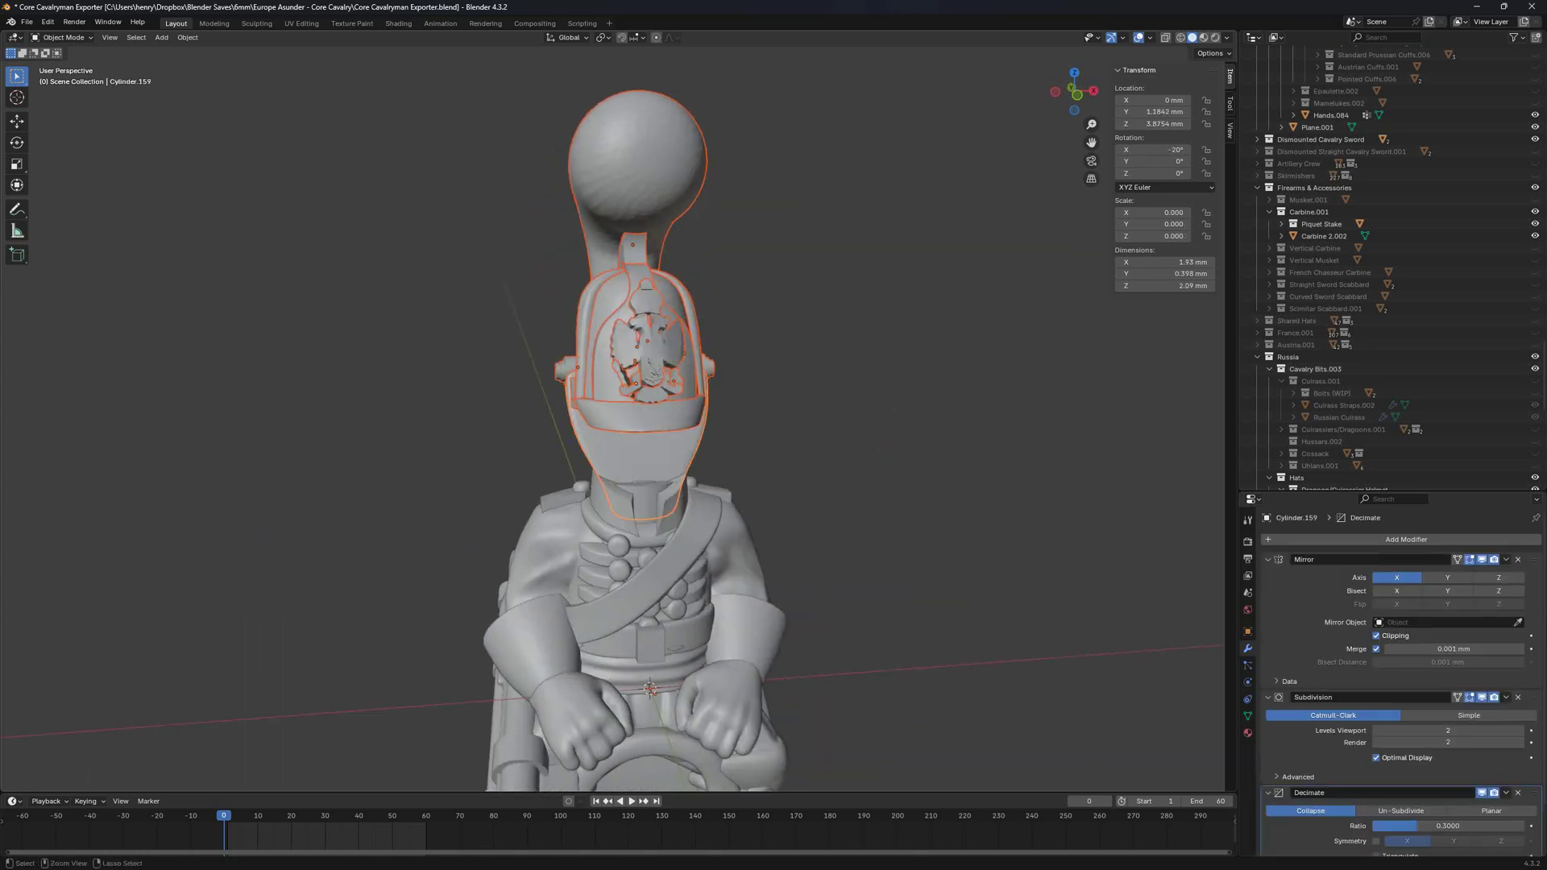
{"action": "key", "text": "ctrl+c"}
{"action": "key", "text": "alt+Tab"}
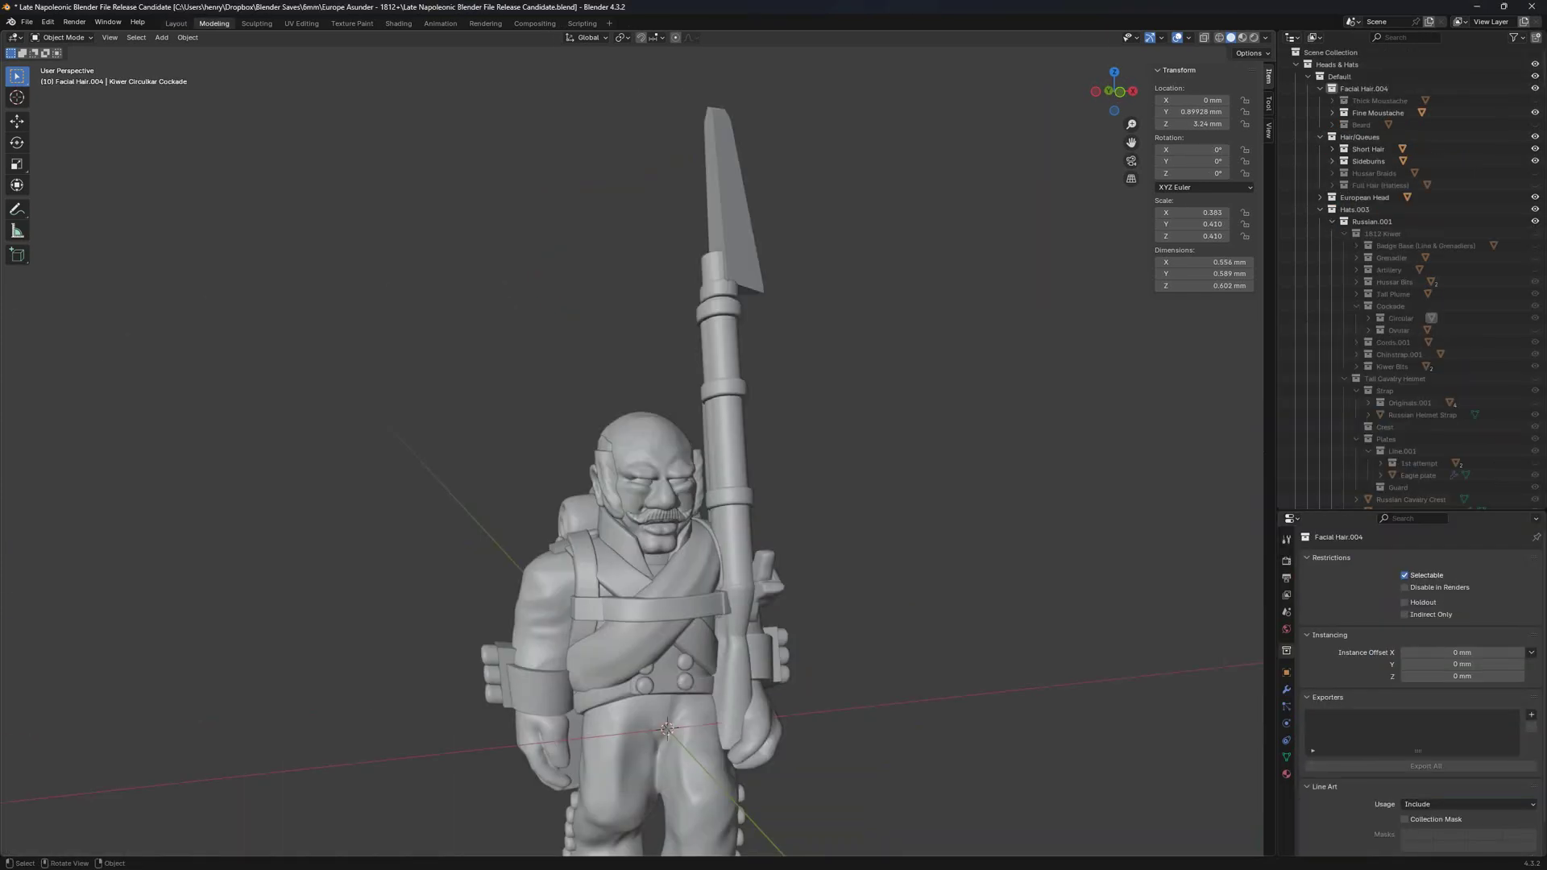
{"action": "left_click", "coordinate": [1331, 53]}
{"action": "middle_click_drag", "start_coordinate": [693, 451], "coordinate": [766, 323]}
{"action": "key", "text": "ctrl+v"}
Examine how the pasted helmet fits the infantryman's head and compare it with the original on the cavalryman.
{"action": "scroll", "coordinate": [681, 458], "scroll_direction": "up", "scroll_amount": 2}
{"action": "scroll", "coordinate": [798, 457], "scroll_direction": "up", "scroll_amount": 2}
{"action": "scroll", "coordinate": [700, 456], "scroll_direction": "down", "scroll_amount": 1}
{"action": "scroll", "coordinate": [866, 121], "scroll_direction": "down", "scroll_amount": 3}
{"action": "scroll", "coordinate": [927, 326], "scroll_direction": "up", "scroll_amount": 3}
{"action": "scroll", "coordinate": [818, 324], "scroll_direction": "up", "scroll_amount": 1}
{"action": "scroll", "coordinate": [818, 324], "scroll_direction": "down", "scroll_amount": 4}
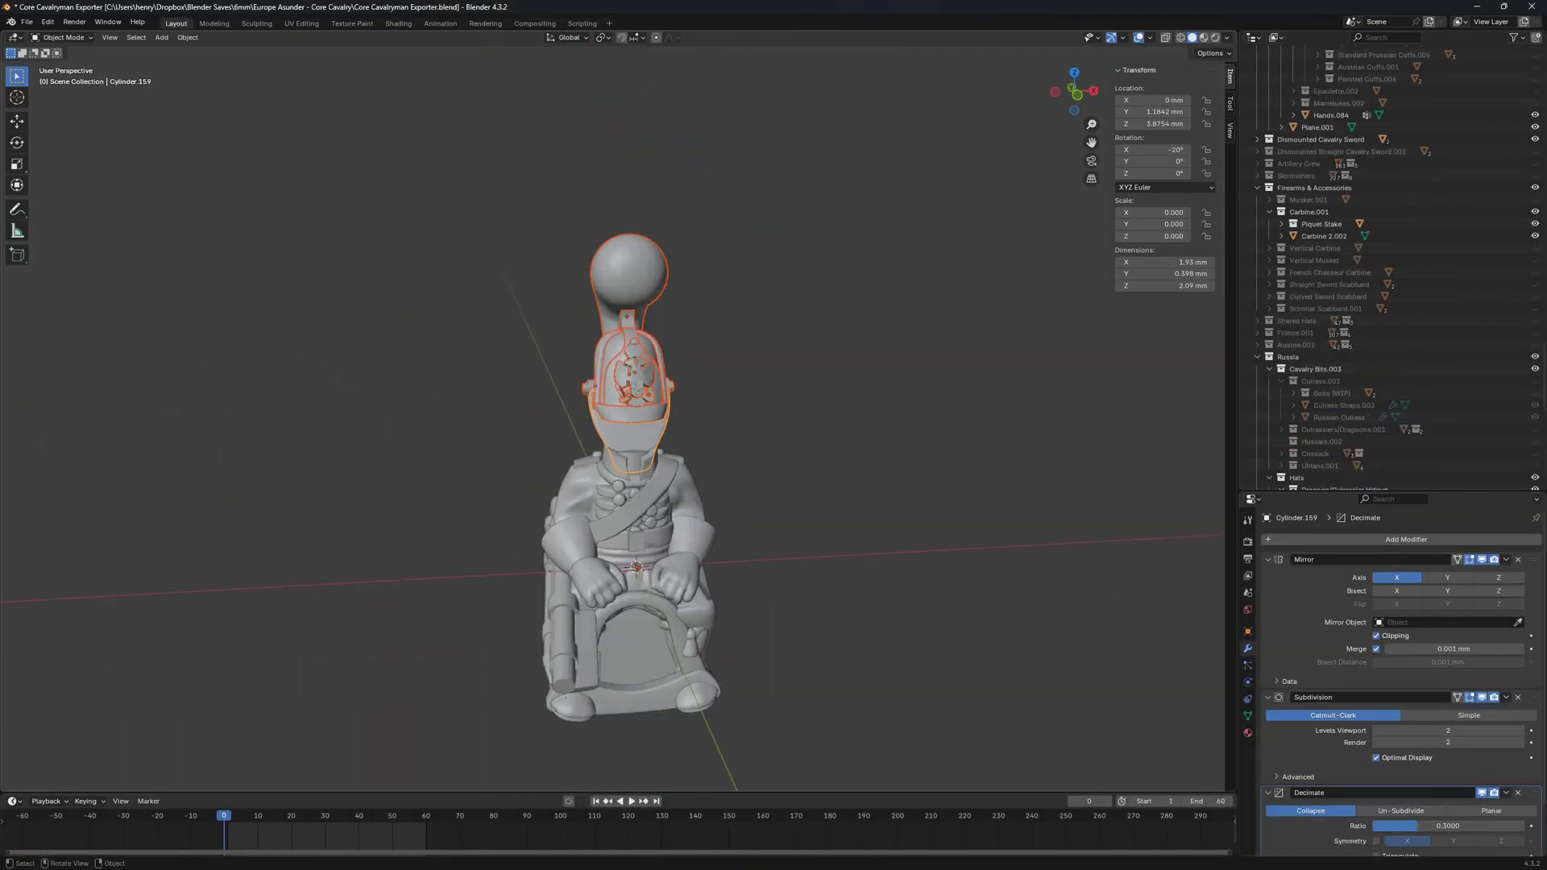
{"action": "scroll", "coordinate": [629, 419], "scroll_direction": "down", "scroll_amount": 1}
{"action": "middle_click_drag", "start_coordinate": [629, 484], "coordinate": [627, 408], "text": "shift"}
{"action": "middle_click_drag", "start_coordinate": [627, 407], "coordinate": [598, 398]}
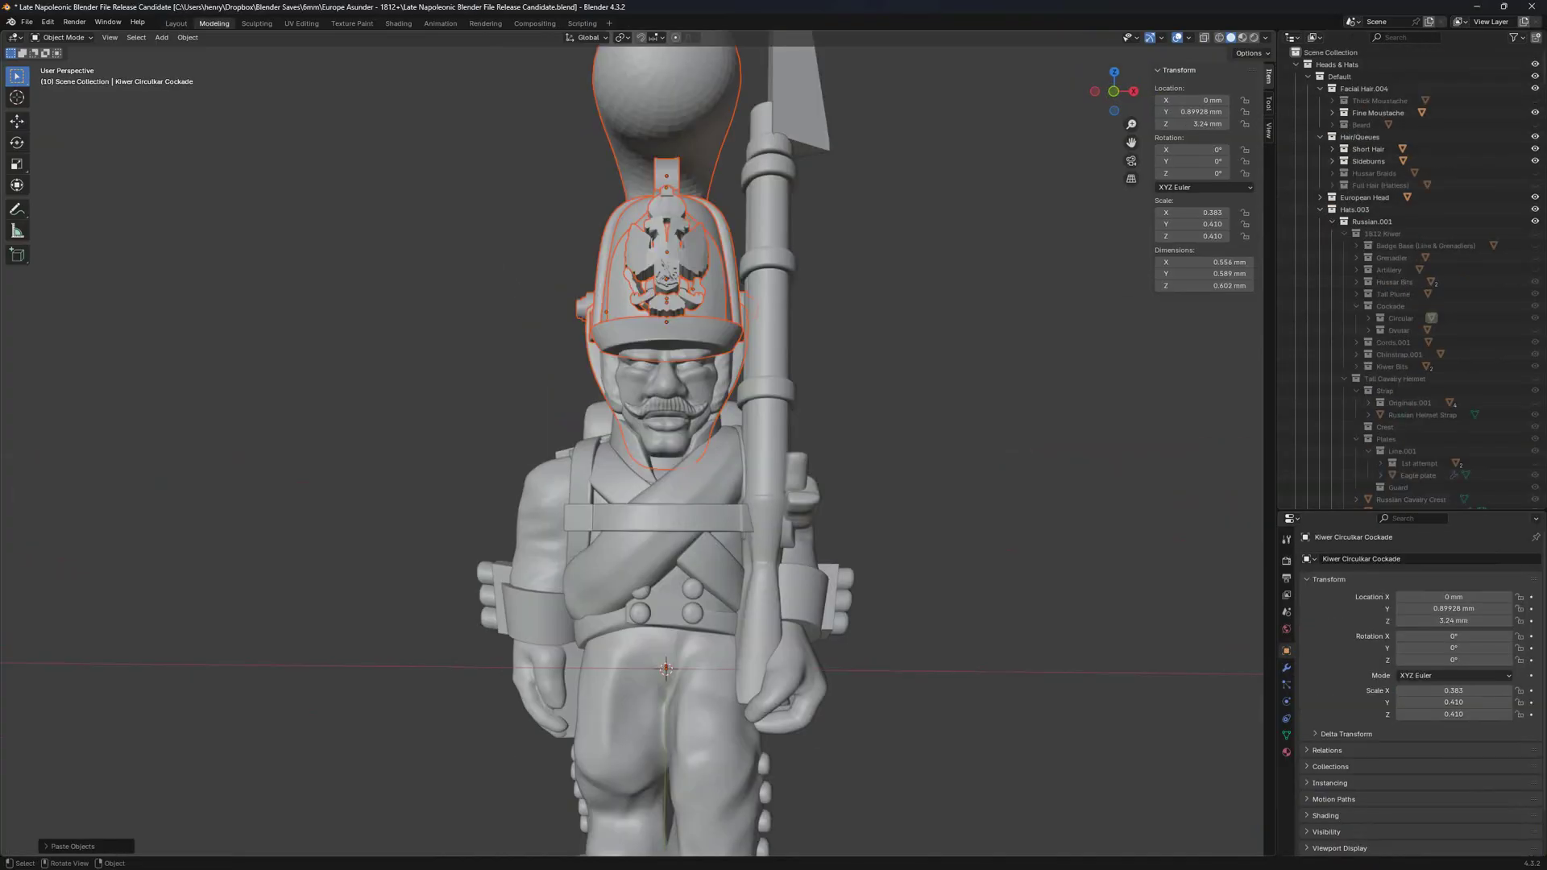
{"action": "middle_click_drag", "start_coordinate": [774, 435], "coordinate": [677, 435]}
{"action": "middle_click_drag", "start_coordinate": [773, 435], "coordinate": [661, 483]}
{"action": "scroll", "coordinate": [613, 439], "scroll_direction": "up", "scroll_amount": 3}
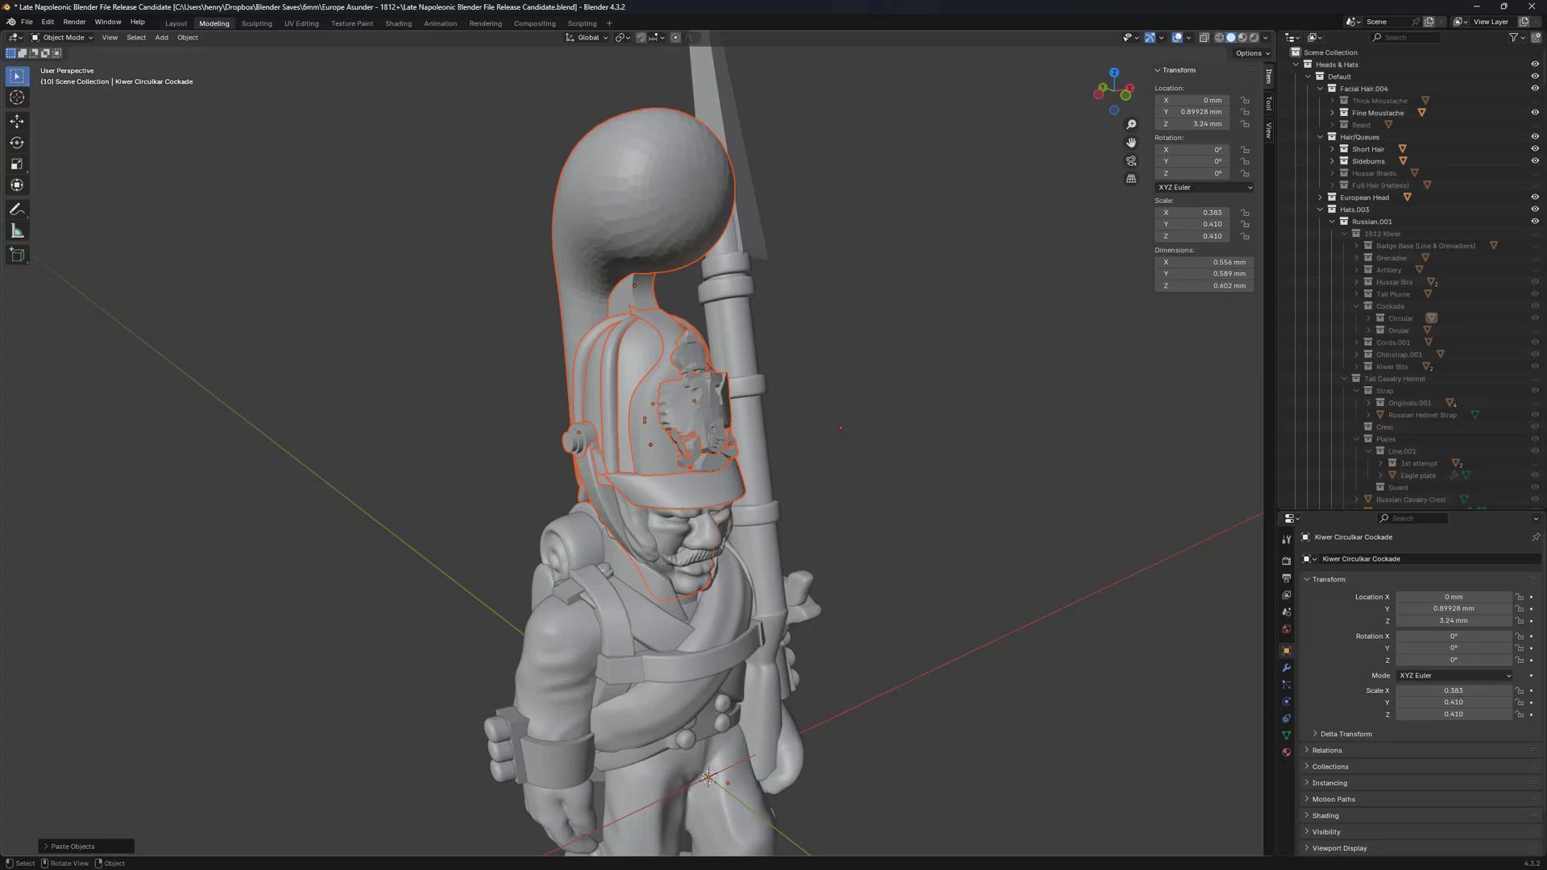
{"action": "scroll", "coordinate": [693, 451], "scroll_direction": "down", "scroll_amount": 1}
{"action": "middle_click_drag", "start_coordinate": [693, 452], "coordinate": [758, 431]}
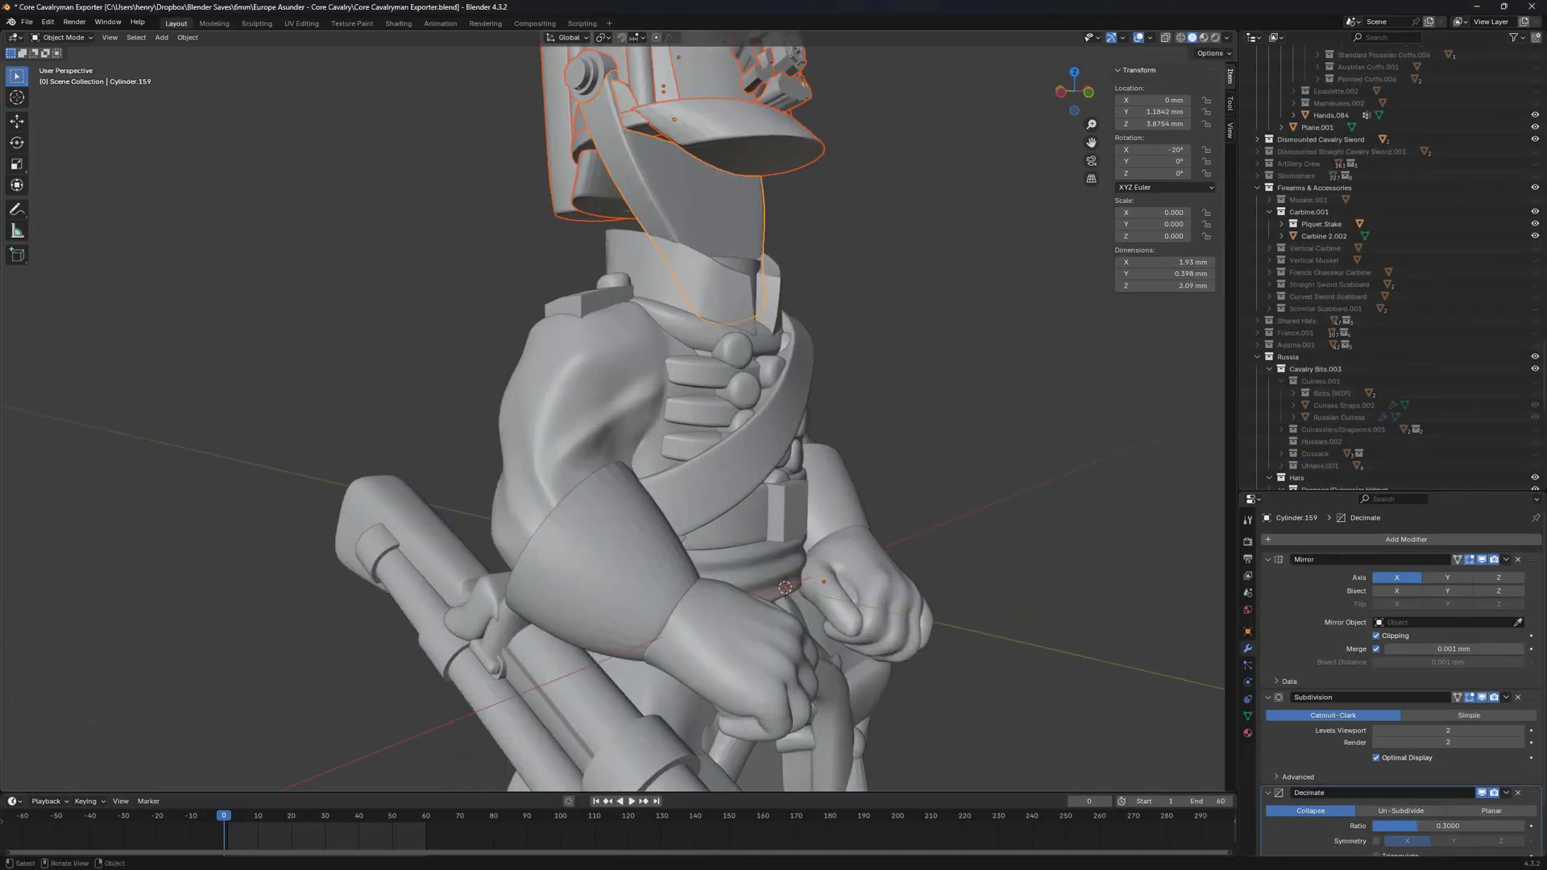
{"action": "scroll", "coordinate": [618, 419], "scroll_direction": "down", "scroll_amount": 2}
{"action": "middle_click_drag", "start_coordinate": [725, 427], "coordinate": [431, 437]}
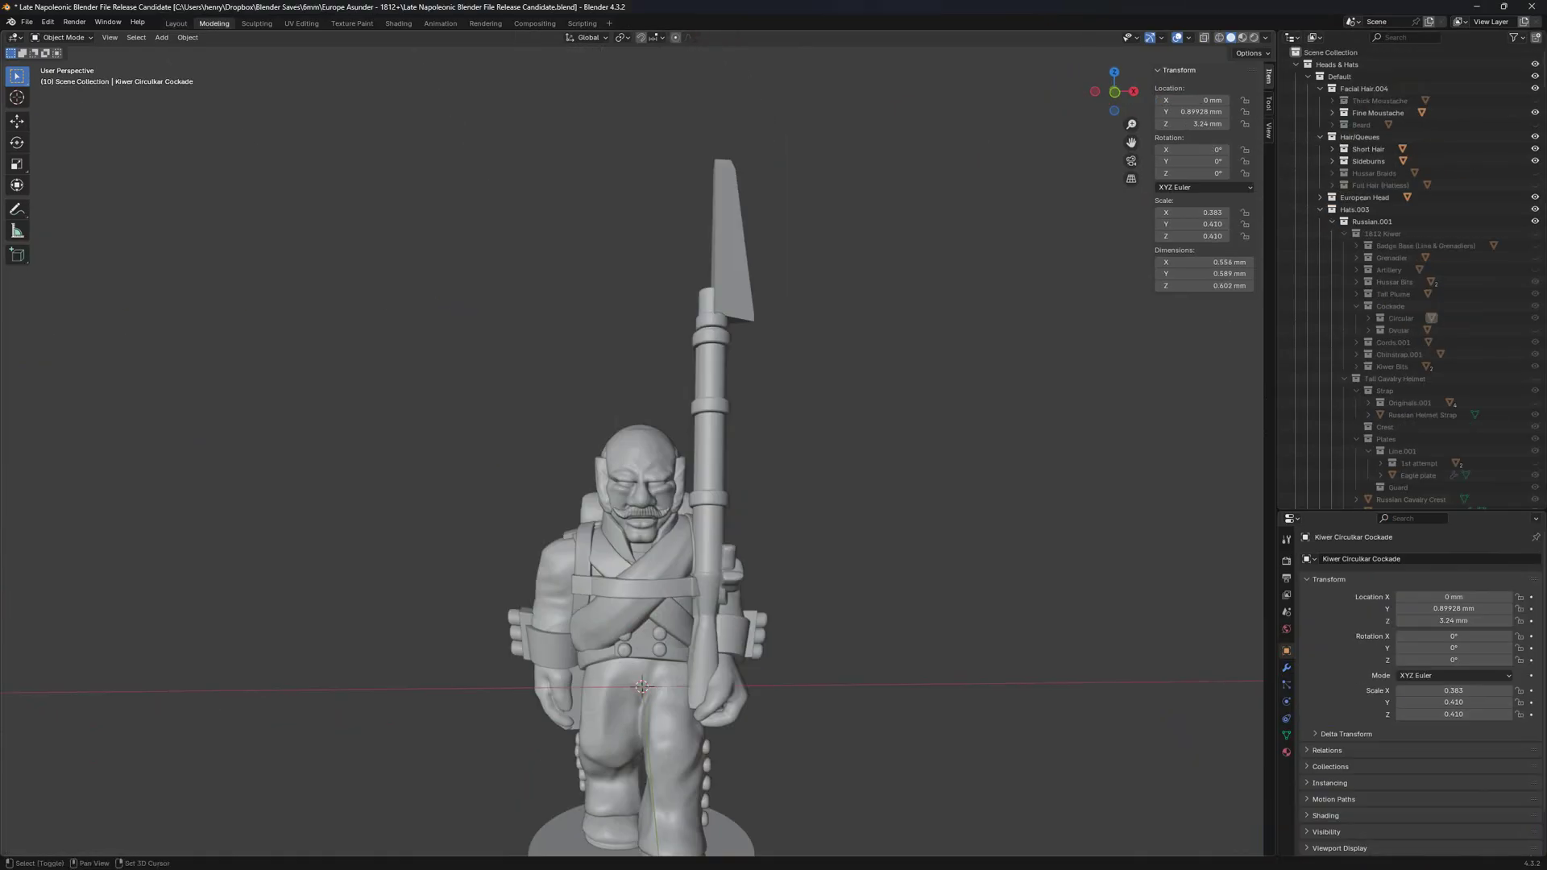
Show the 1812 Kiwer on the bareheaded infantryman again.
{"action": "scroll", "coordinate": [664, 354], "scroll_direction": "up", "scroll_amount": 2}
{"action": "middle_click_drag", "start_coordinate": [628, 451], "coordinate": [694, 351], "text": "shift"}
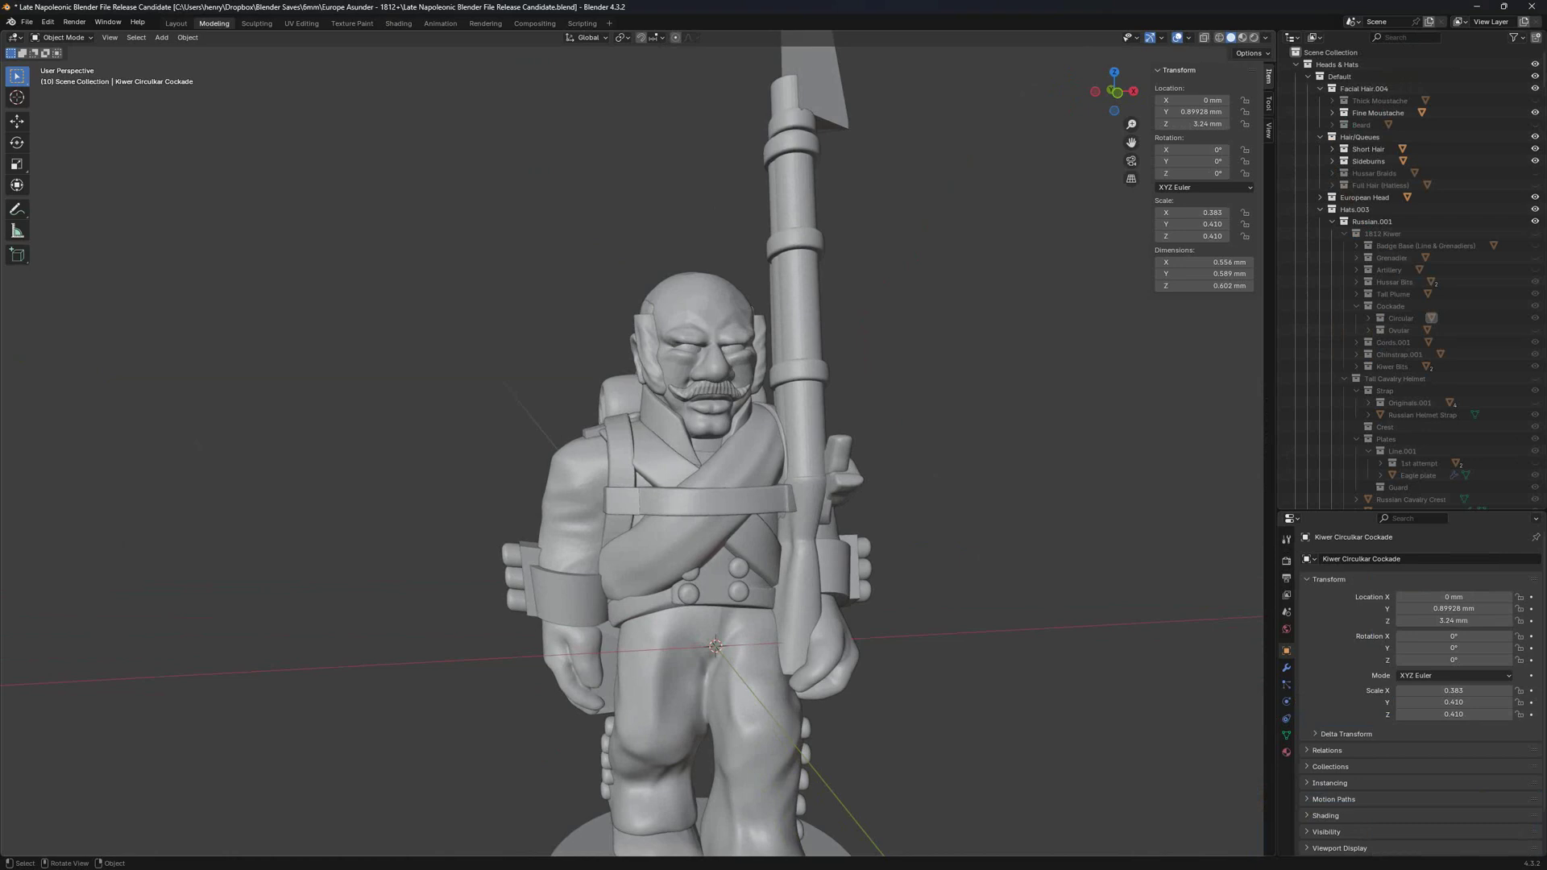
{"action": "left_click", "coordinate": [1536, 232]}
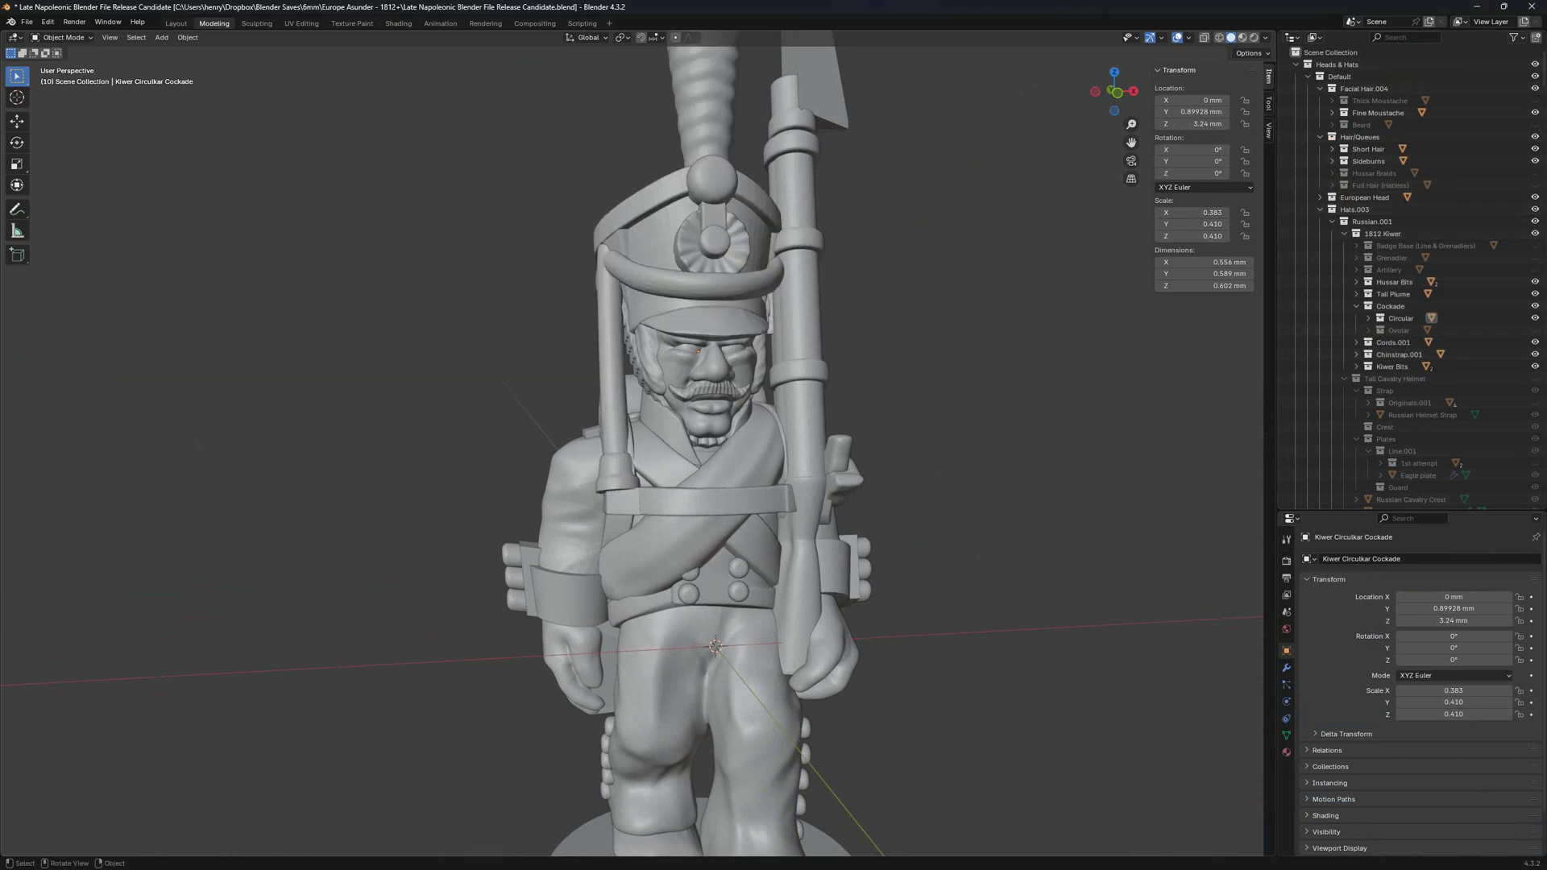
{"action": "middle_click_drag", "start_coordinate": [854, 322], "coordinate": [744, 372], "text": "shift"}
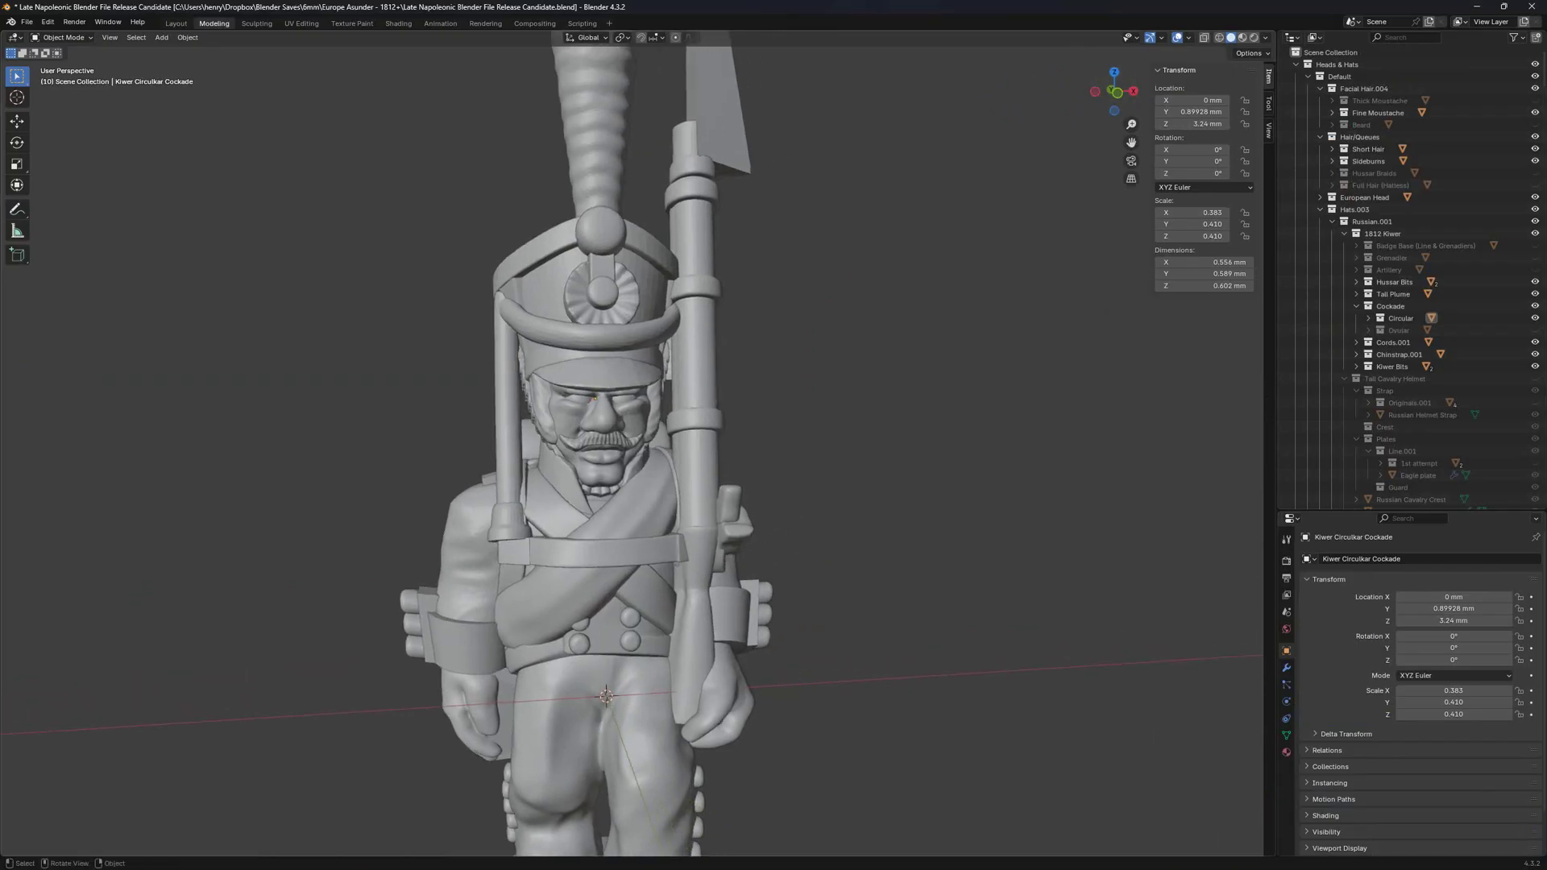
Hide the whole Russian.001 hat collection and collapse it in the collection list.
{"action": "scroll", "coordinate": [1418, 210], "scroll_direction": "down", "scroll_amount": 3}
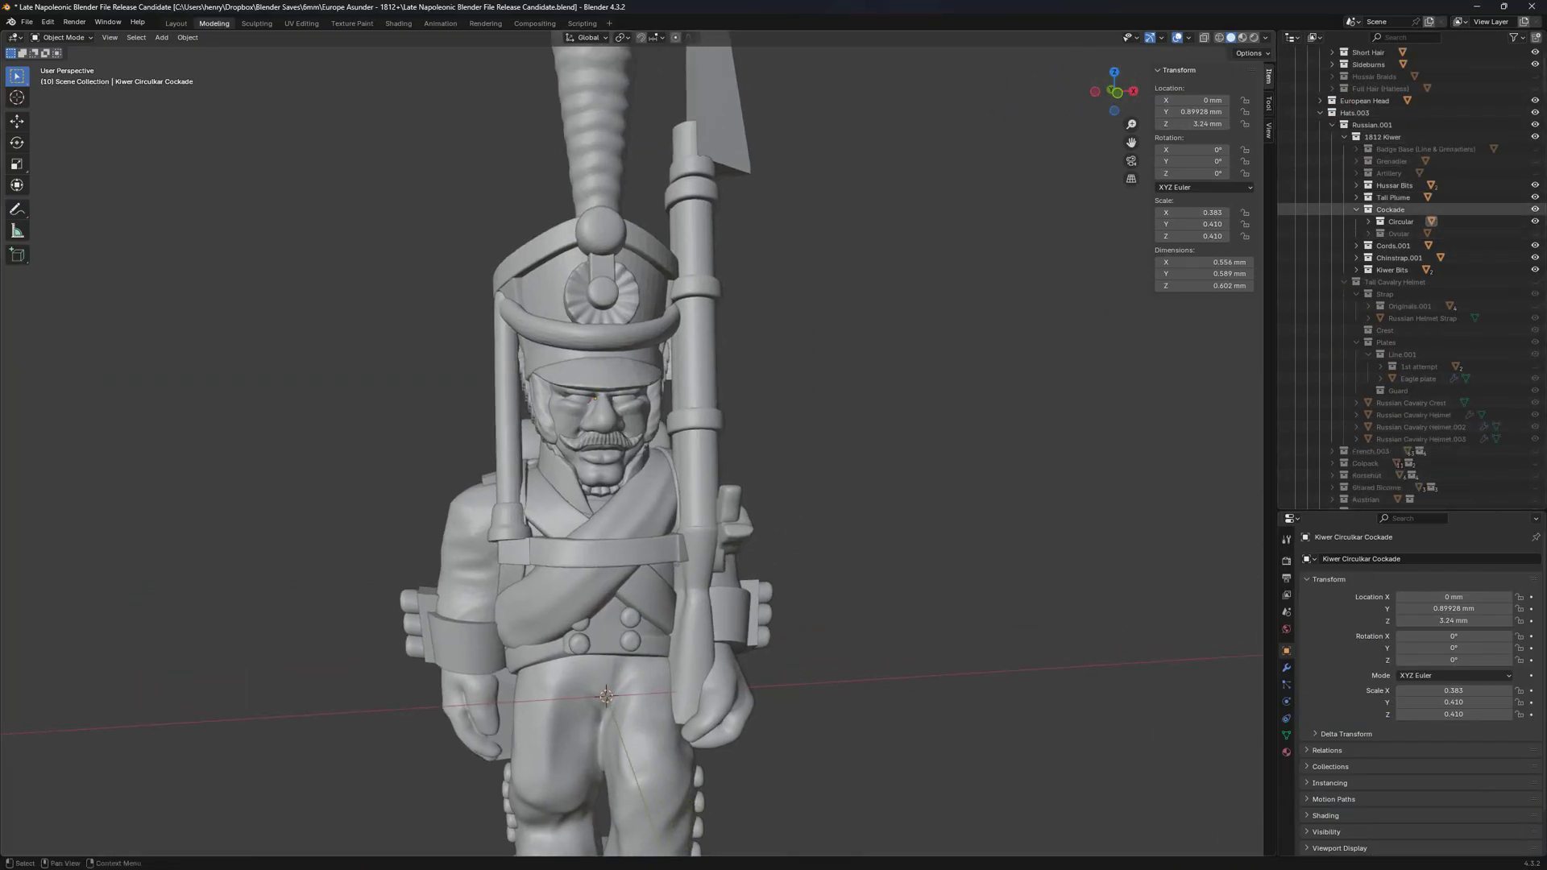
{"action": "left_click", "coordinate": [1535, 125]}
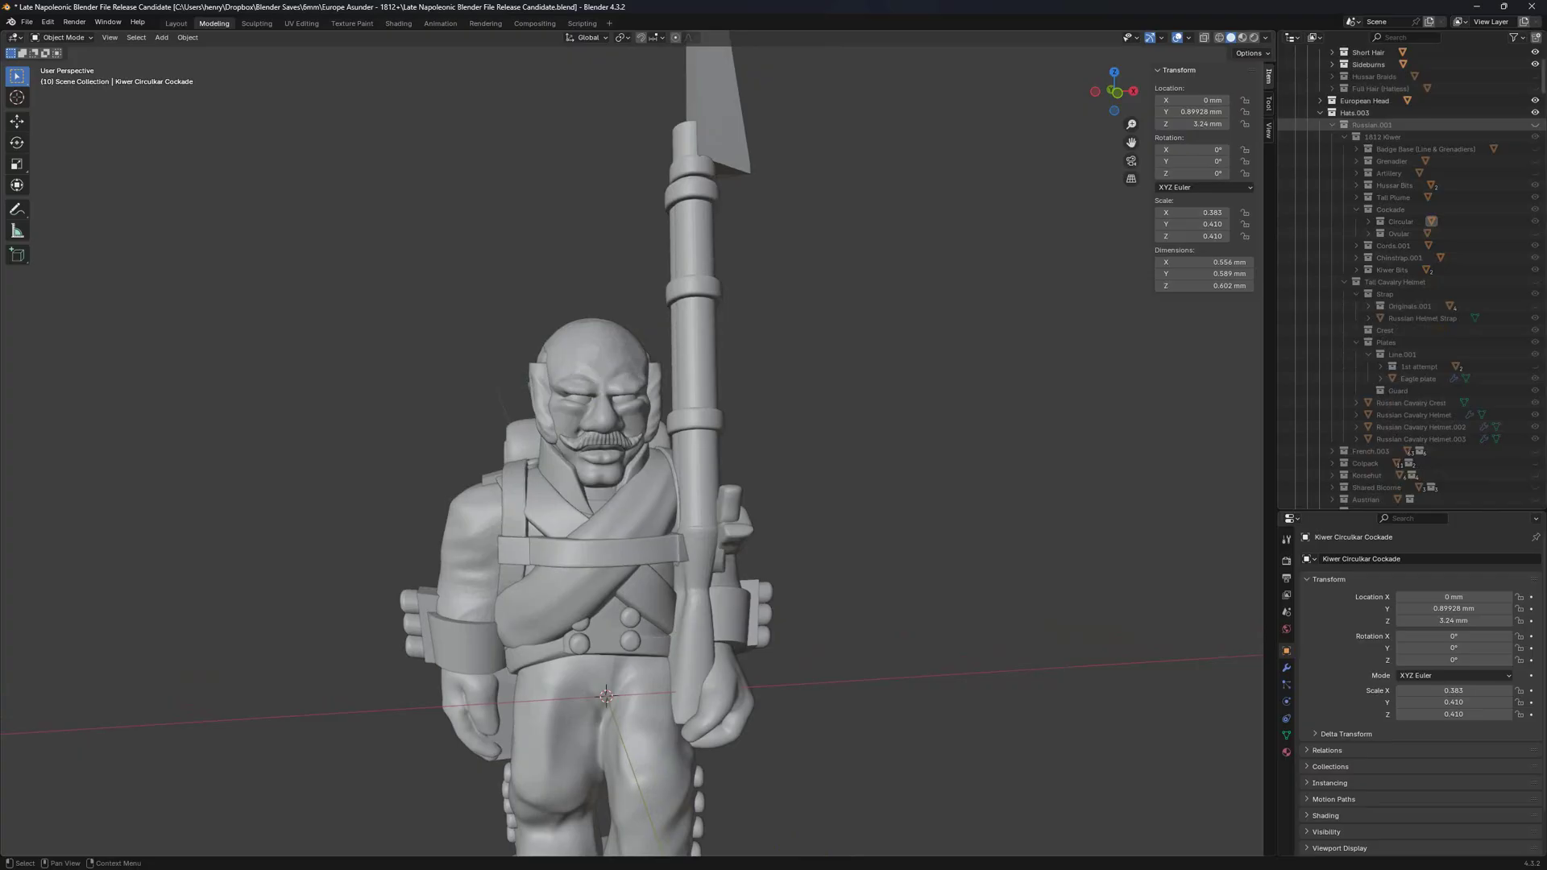
{"action": "left_click", "coordinate": [1333, 125]}
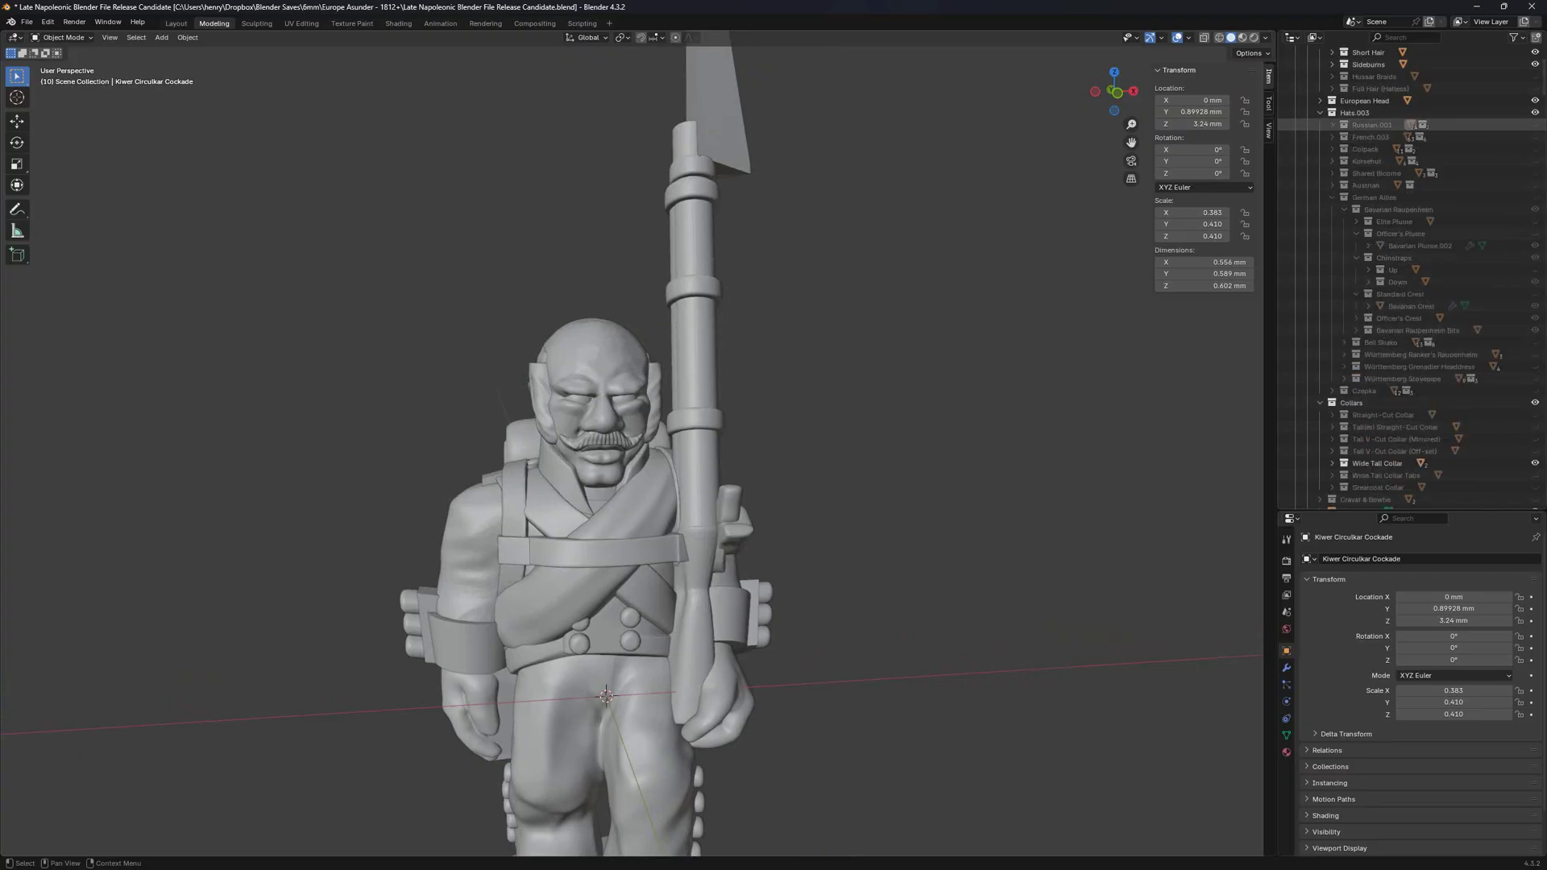
Show the German Allies hat collection to put the Bavarian Raupenhelm on the soldier.
{"action": "left_click", "coordinate": [1535, 197]}
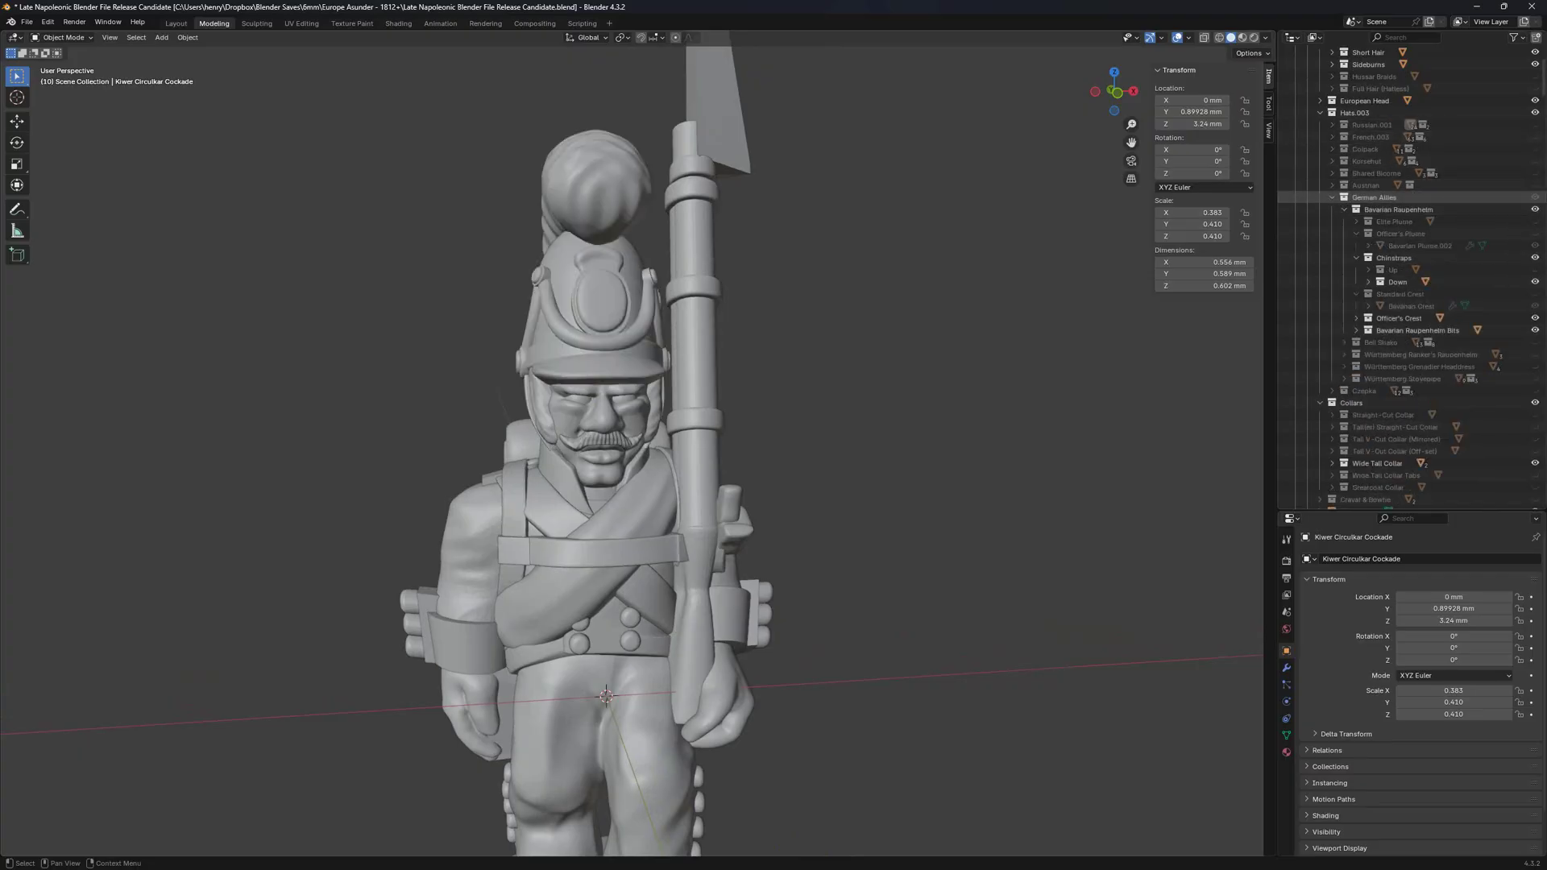
{"action": "middle_click_drag", "start_coordinate": [693, 403], "coordinate": [887, 407]}
{"action": "middle_click_drag", "start_coordinate": [886, 407], "coordinate": [709, 463], "text": "shift"}
{"action": "scroll", "coordinate": [894, 467], "scroll_direction": "up", "scroll_amount": 2}
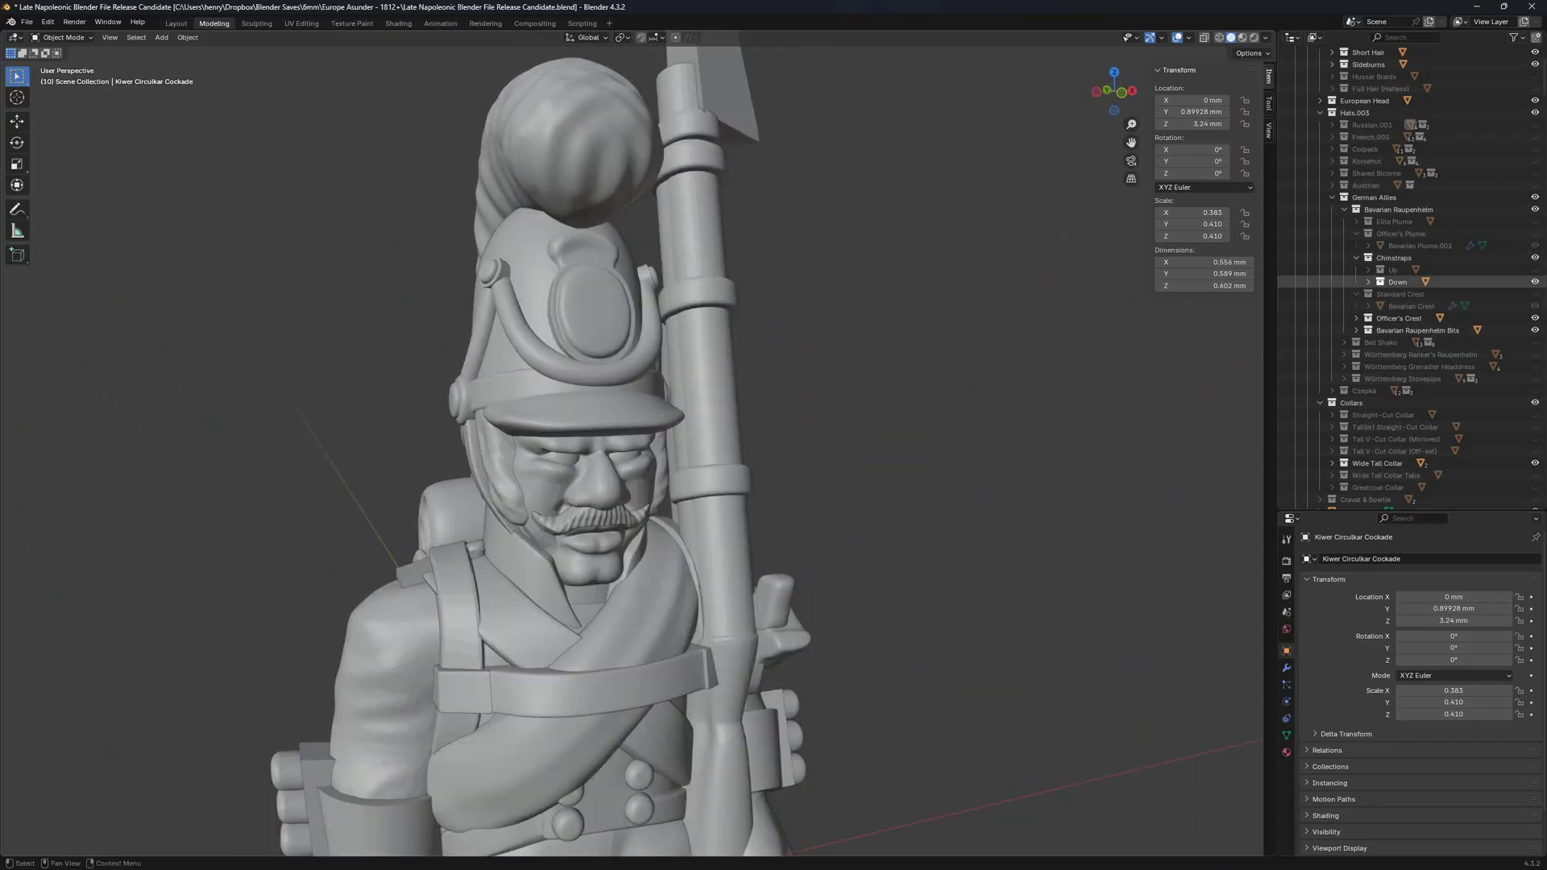
Select the Officer's Crest on the Bavarian Raupenhelm and examine it from the side.
{"action": "middle_click_drag", "start_coordinate": [903, 338], "coordinate": [983, 348]}
{"action": "left_click", "coordinate": [598, 137]}
{"action": "middle_click_drag", "start_coordinate": [598, 137], "coordinate": [766, 146]}
{"action": "scroll", "coordinate": [765, 146], "scroll_direction": "down", "scroll_amount": 2}
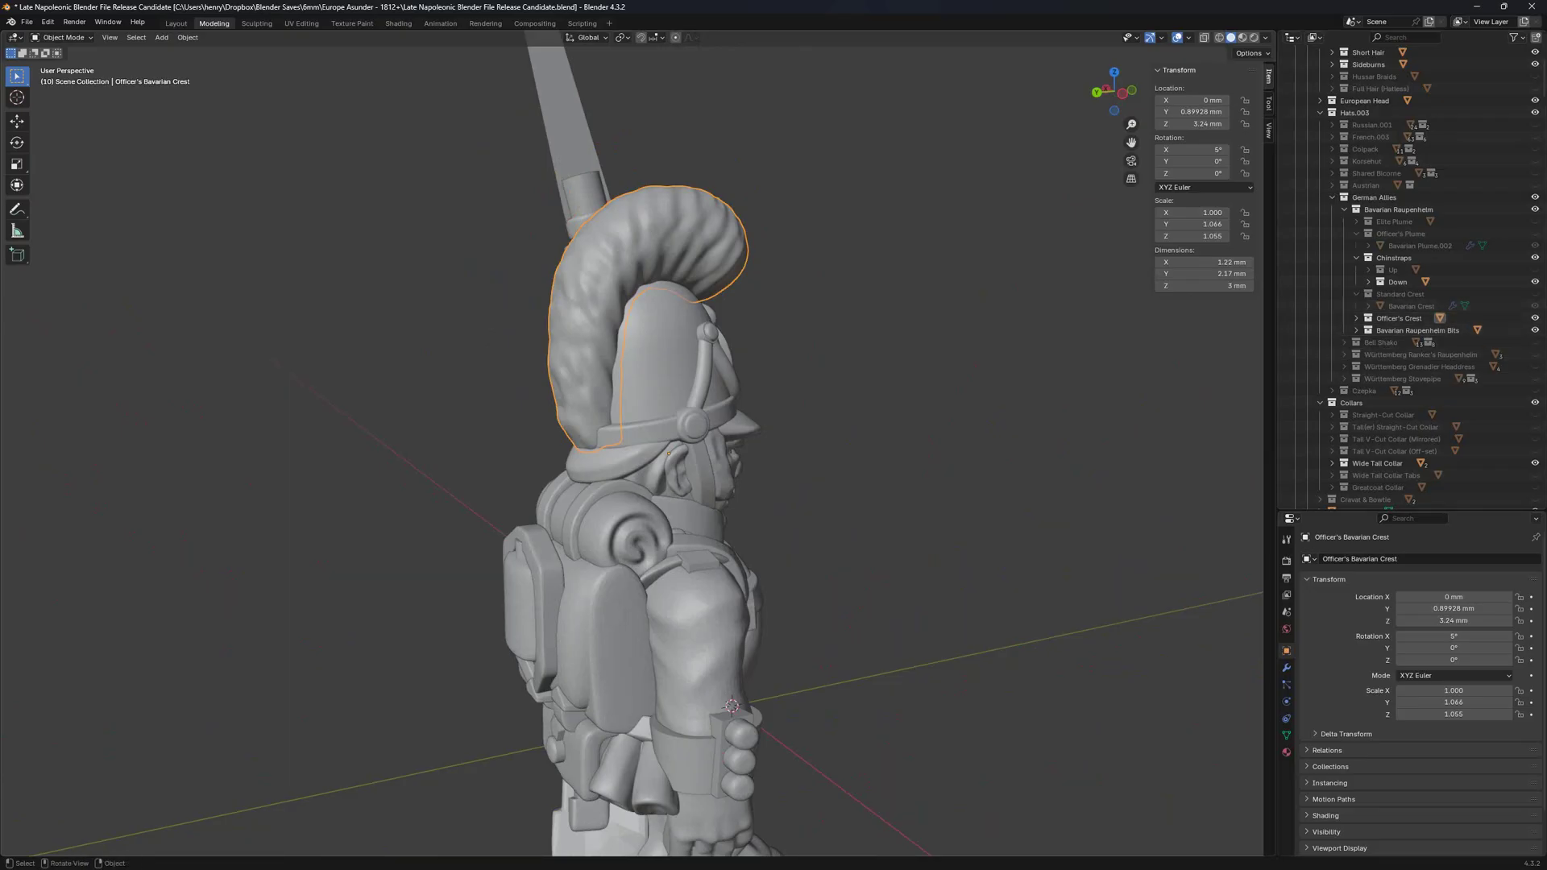
Replace the Officer's Crest with the Standard Crest on the Bavarian Raupenhelm and collapse the Standard Crest collection.
{"action": "left_click", "coordinate": [1193, 327]}
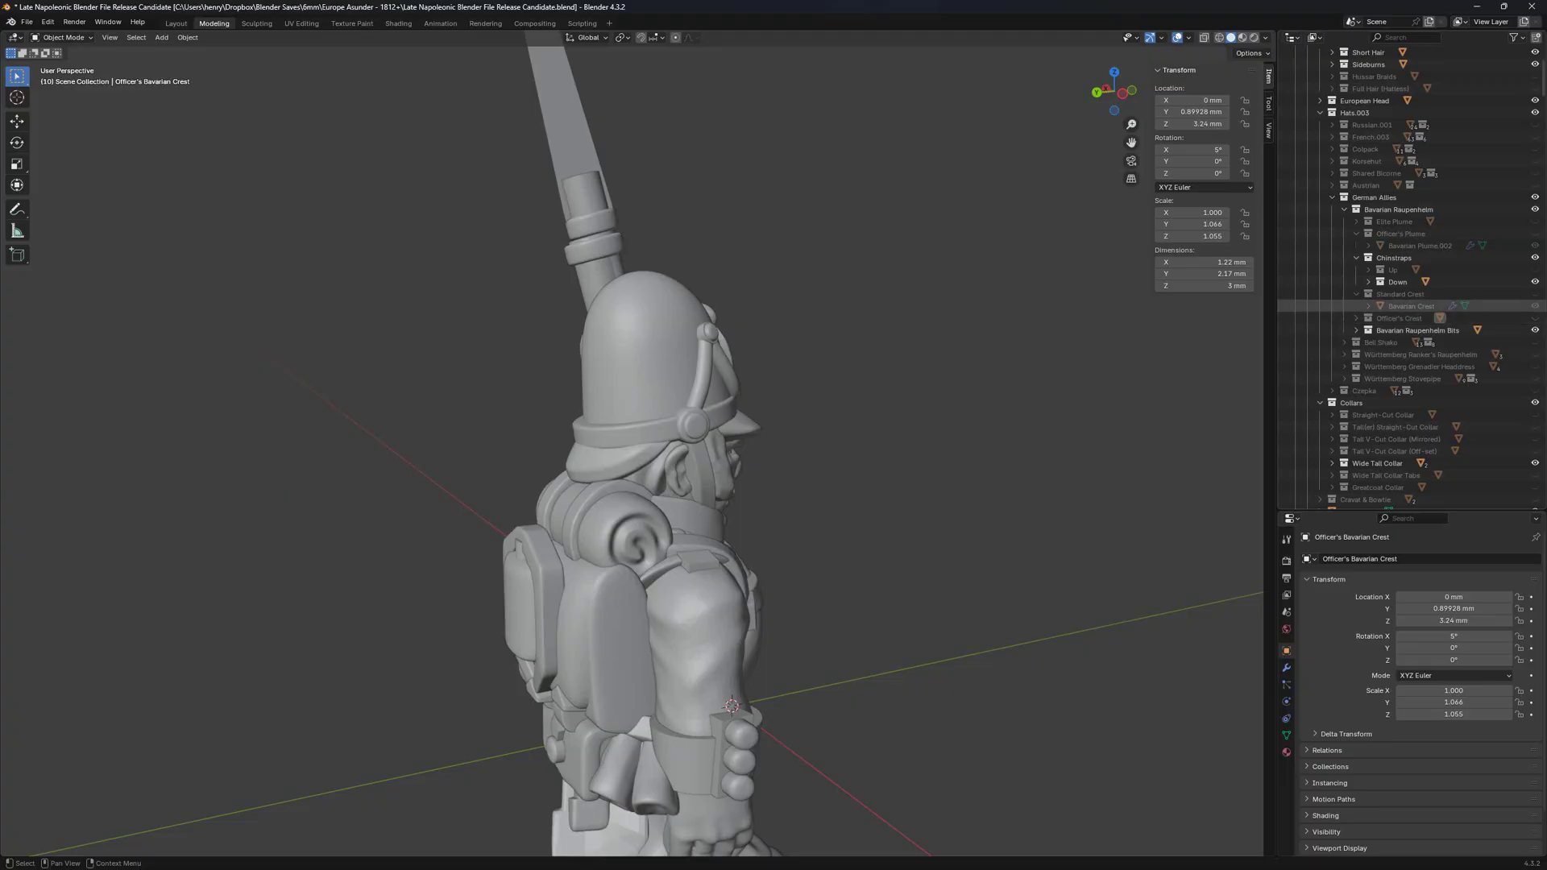
{"action": "left_click", "coordinate": [1535, 294]}
{"action": "left_click", "coordinate": [1357, 295]}
{"action": "middle_click_drag", "start_coordinate": [886, 483], "coordinate": [757, 484]}
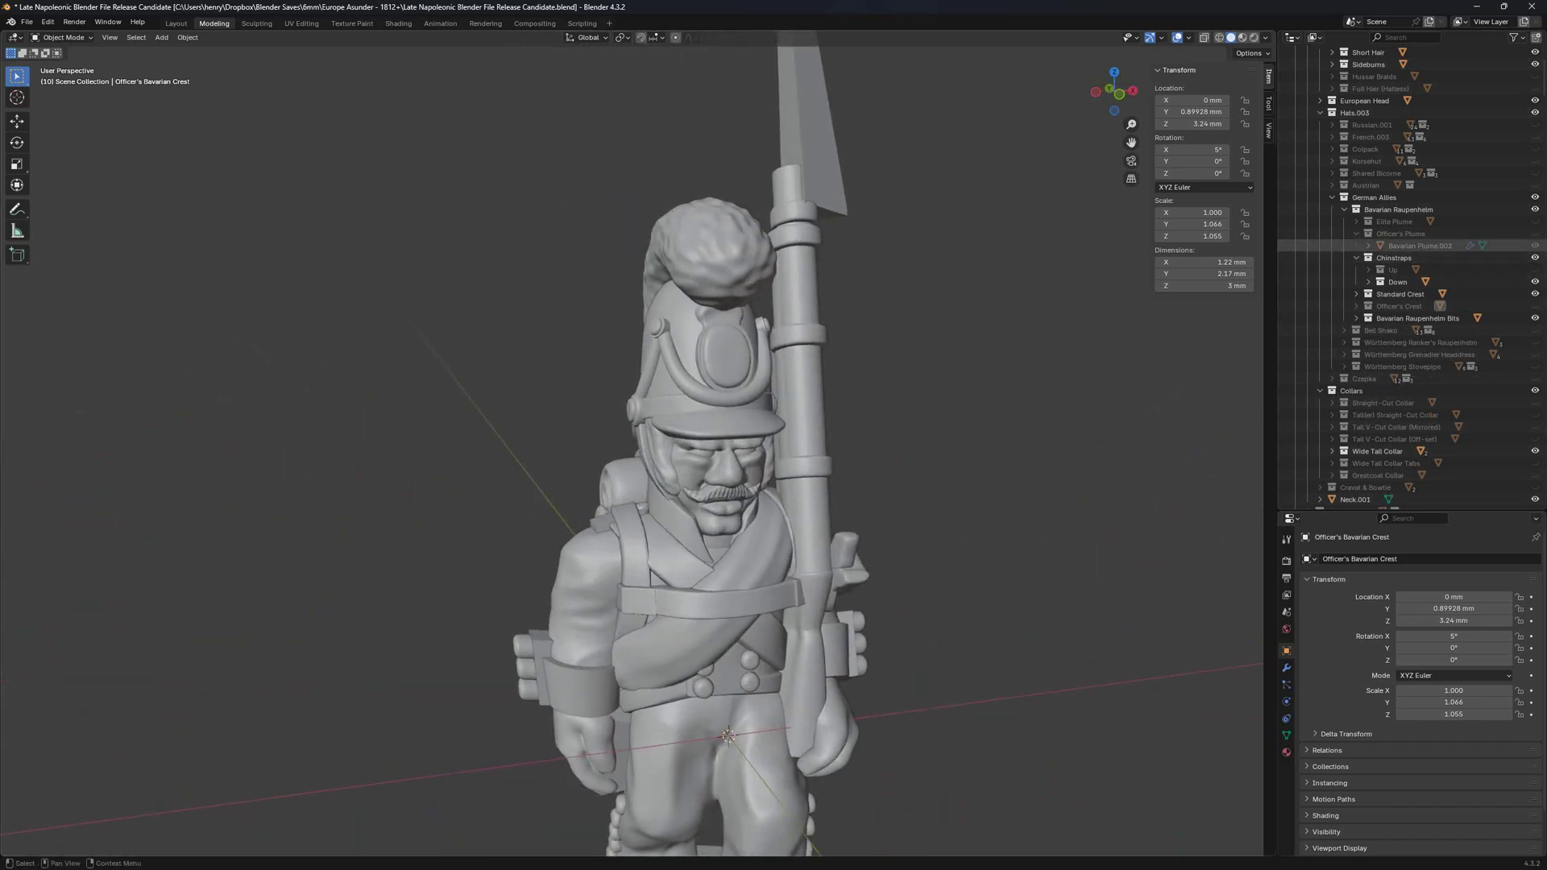
Replace the Bavarian Raupenhelm with the Bell Shako and view it from the side.
{"action": "left_click", "coordinate": [1535, 210]}
{"action": "left_click", "coordinate": [1535, 331]}
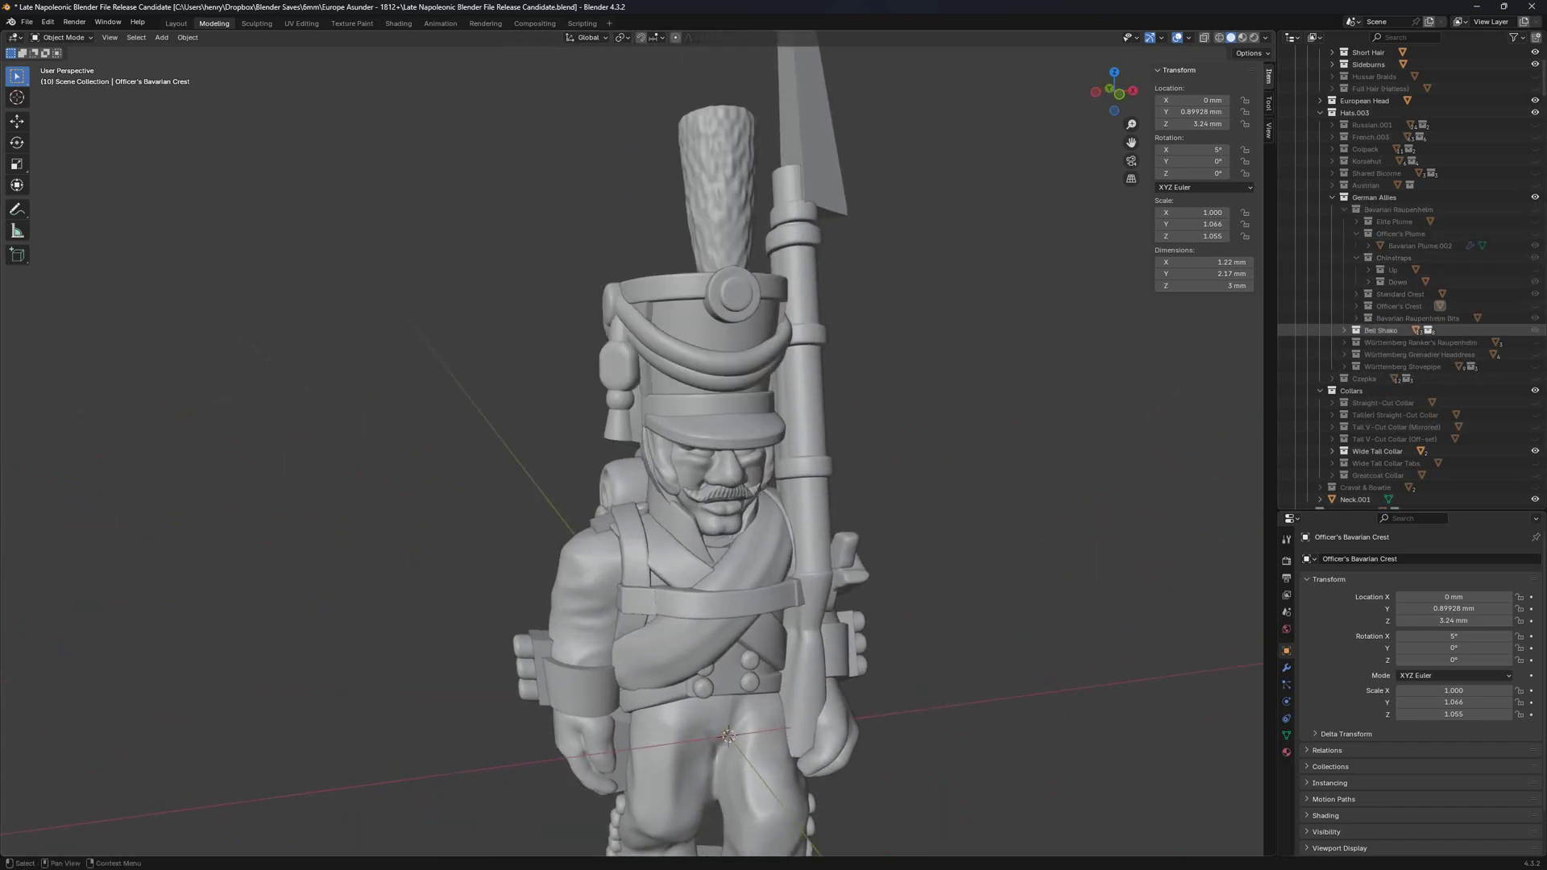
{"action": "middle_click_drag", "start_coordinate": [887, 483], "coordinate": [1072, 483]}
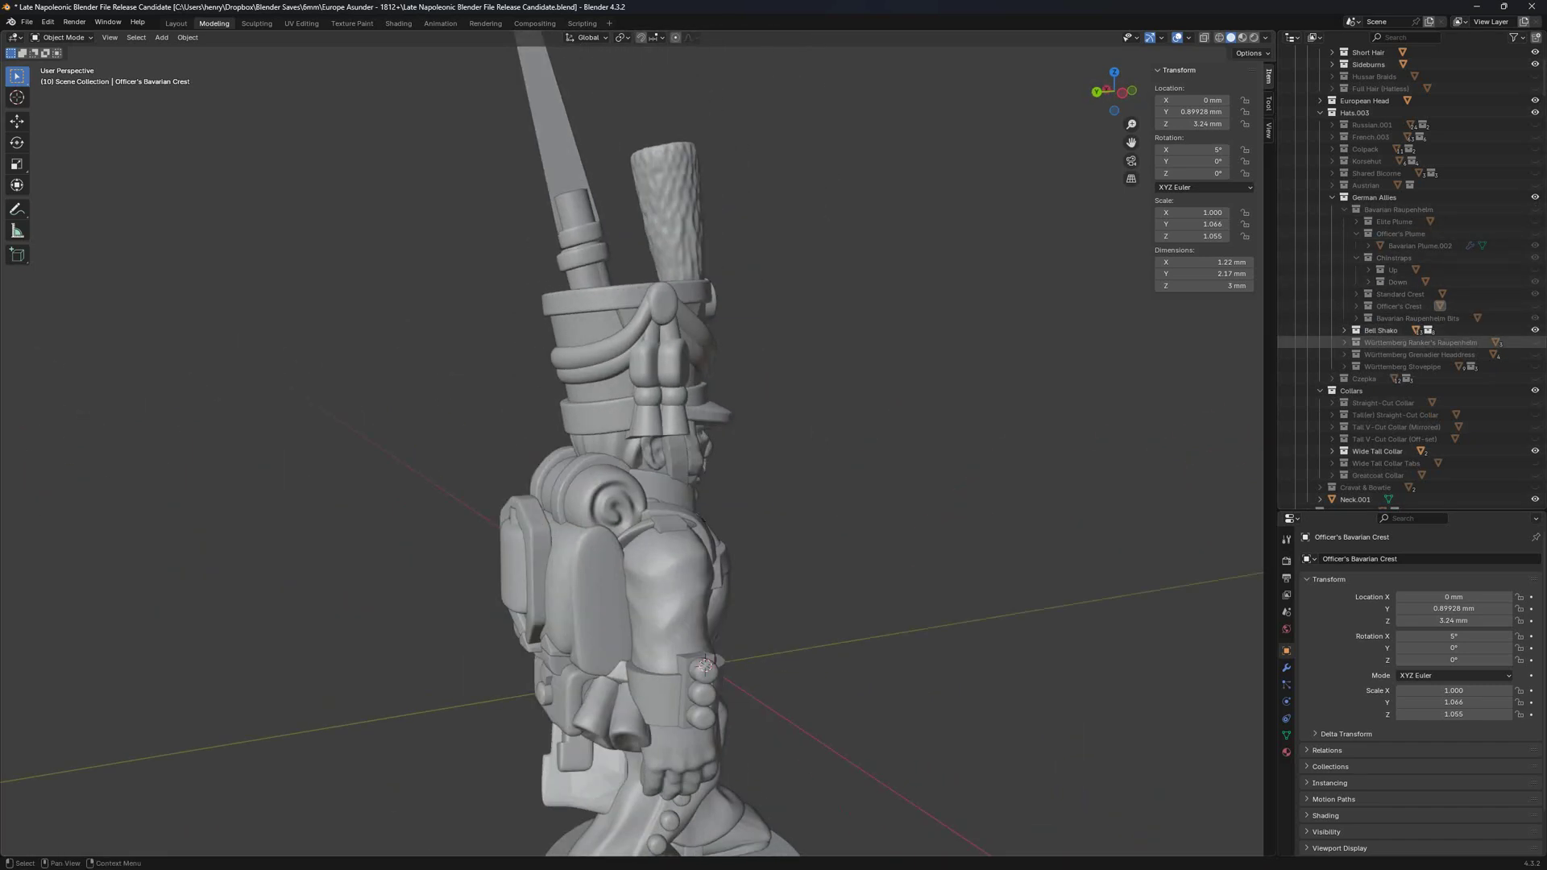
Expand the Bell Shako collection to list its plates, cords, trims and other parts.
{"action": "left_click", "coordinate": [1344, 330]}
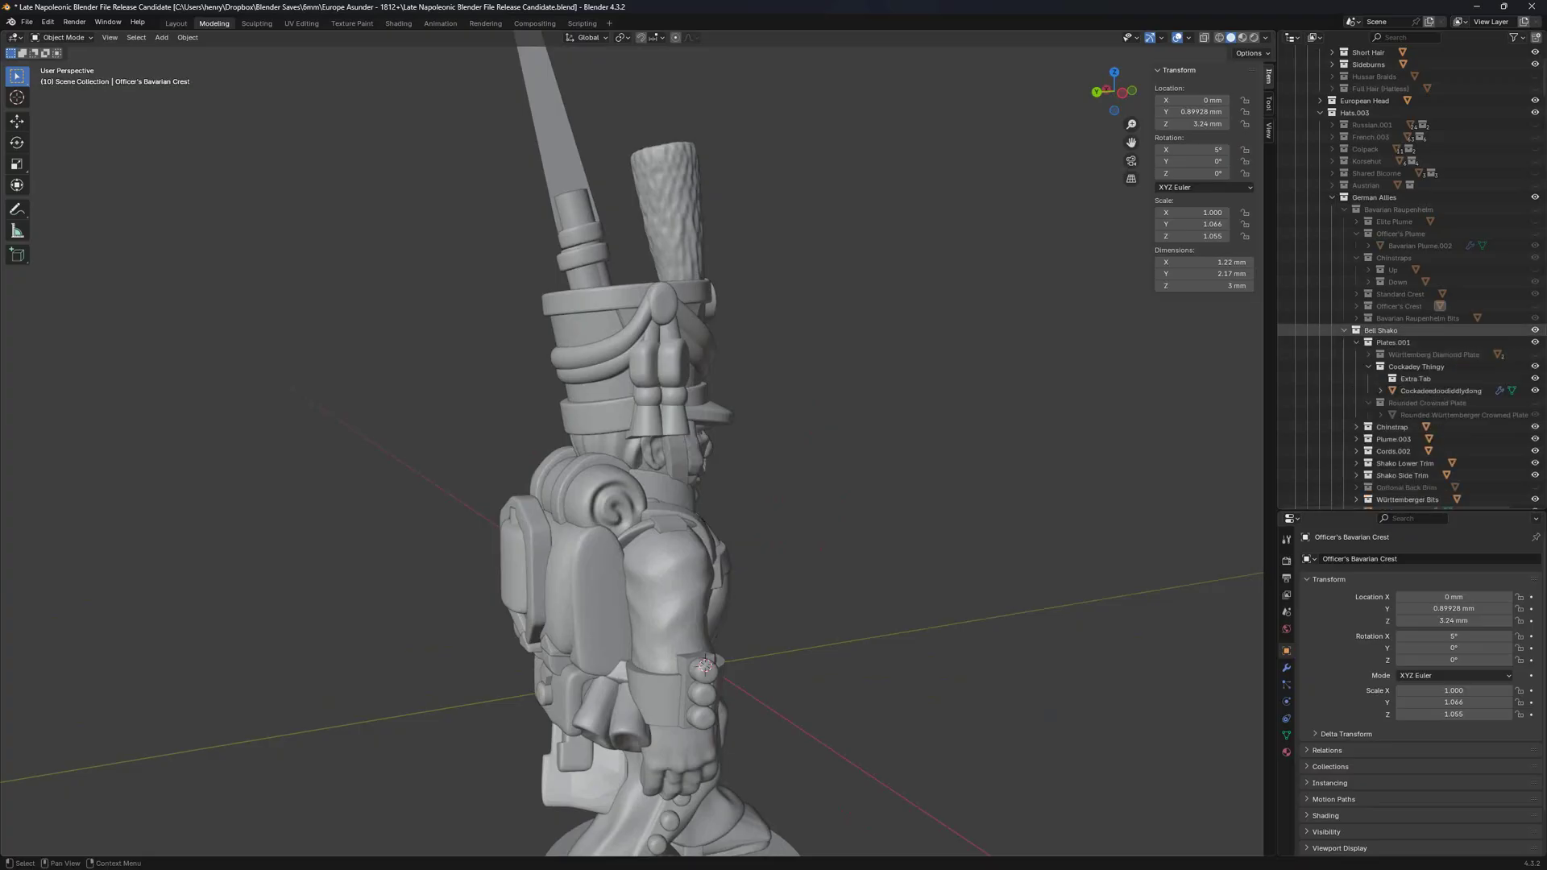
{"action": "mouse_move", "coordinate": [887, 484]}
{"action": "middle_mouse_down"}
{"action": "mouse_move", "coordinate": [831, 512]}
{"action": "mouse_move", "coordinate": [742, 520]}
{"action": "mouse_move", "coordinate": [895, 480]}
{"action": "middle_mouse_up"}
{"action": "scroll", "coordinate": [1418, 387], "scroll_direction": "down", "scroll_amount": 3}
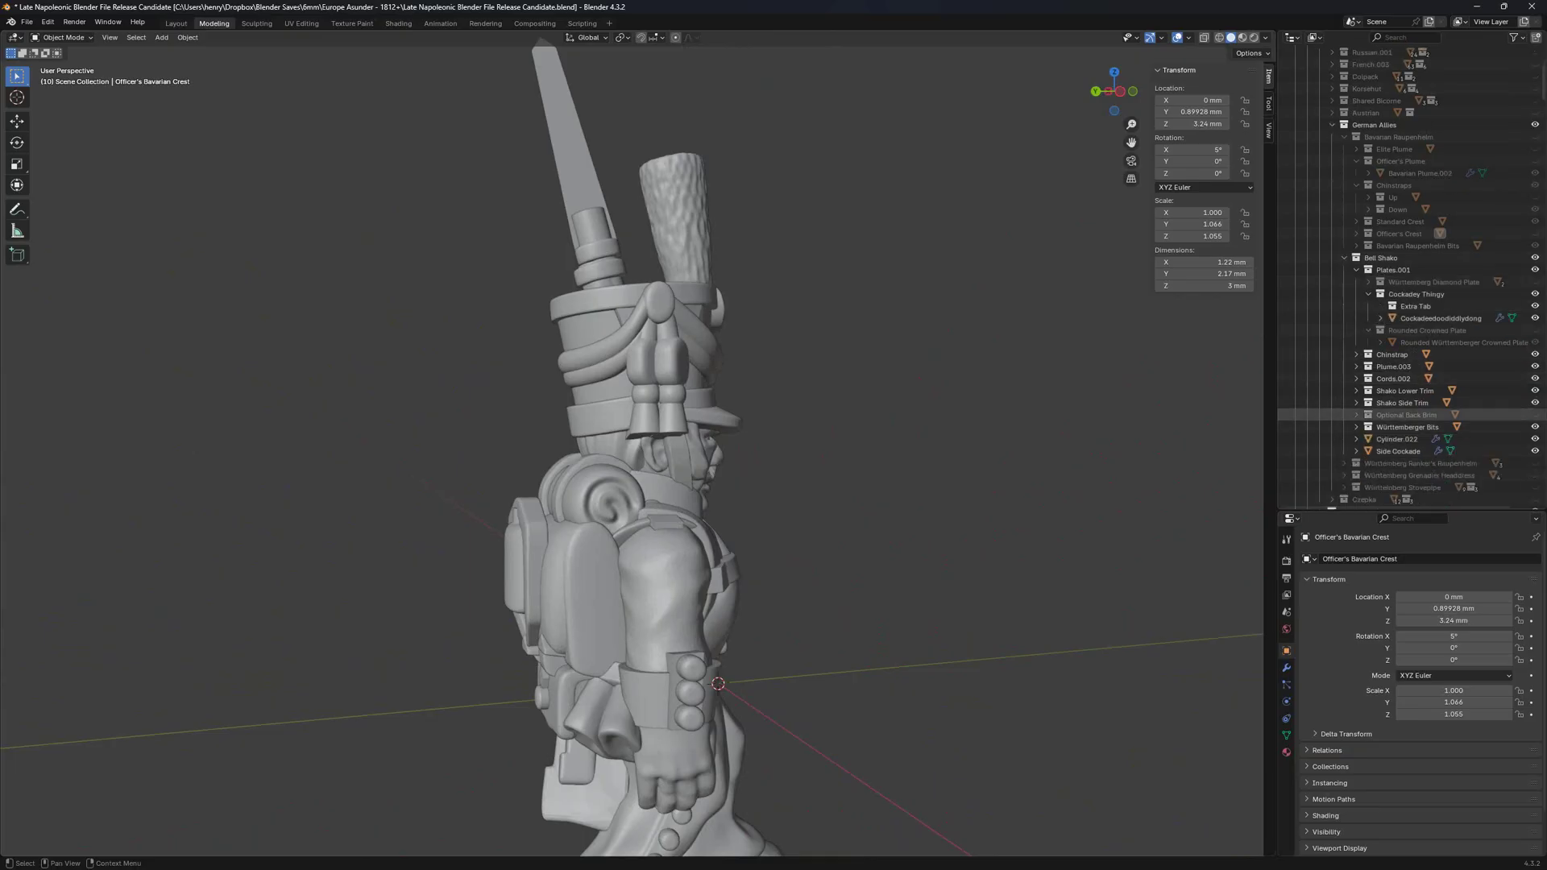
Show the Optional Back Brim on the Bell Shako and view the hat from the front.
{"action": "left_click", "coordinate": [1535, 415]}
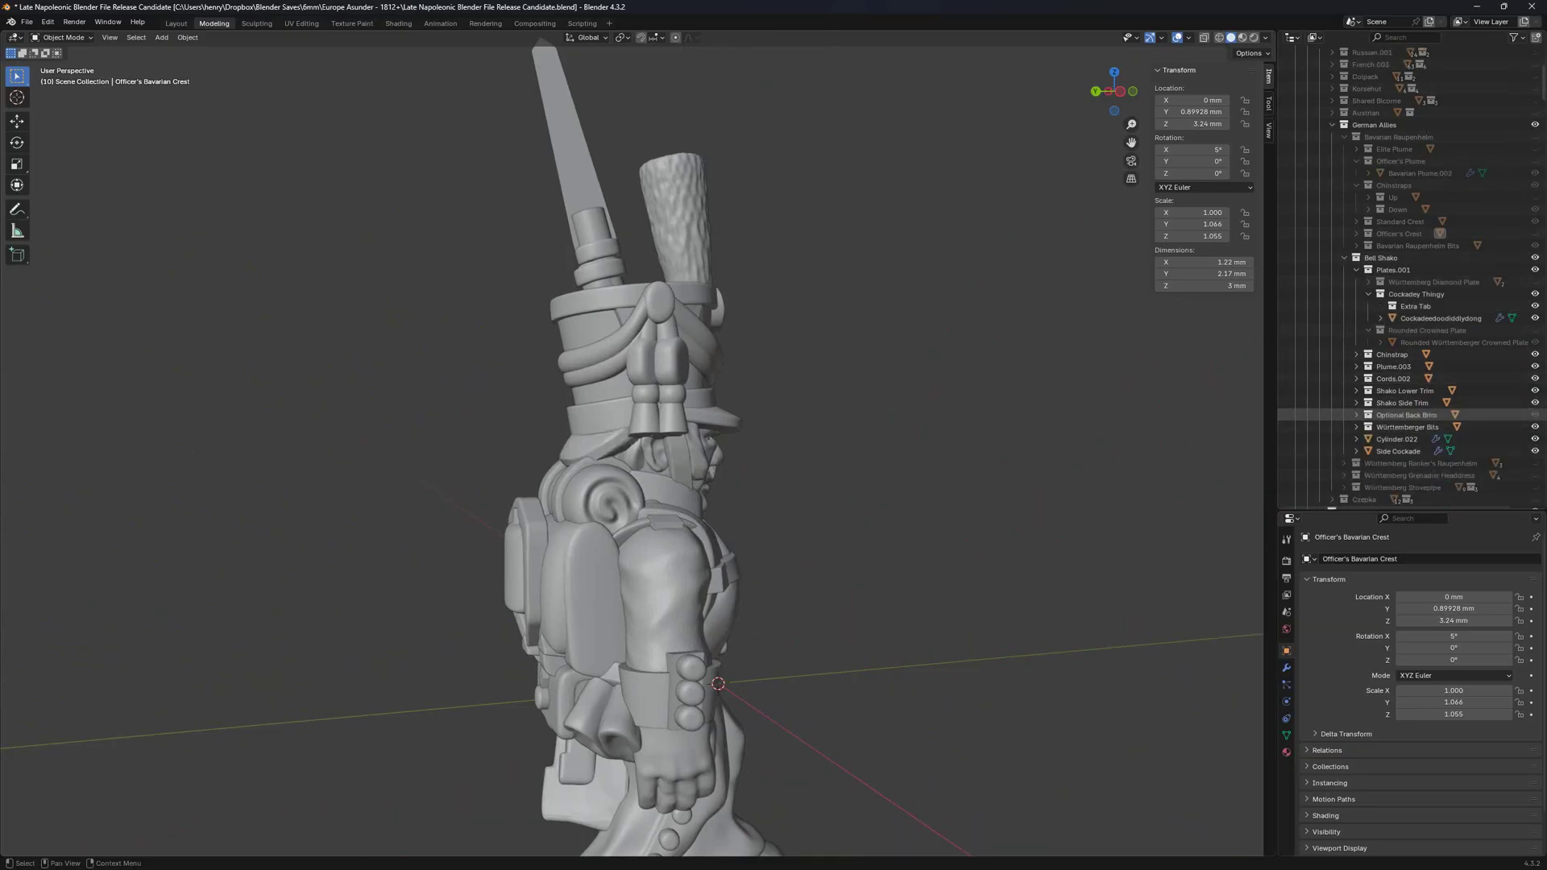
{"action": "middle_click_drag", "start_coordinate": [1047, 451], "coordinate": [878, 468]}
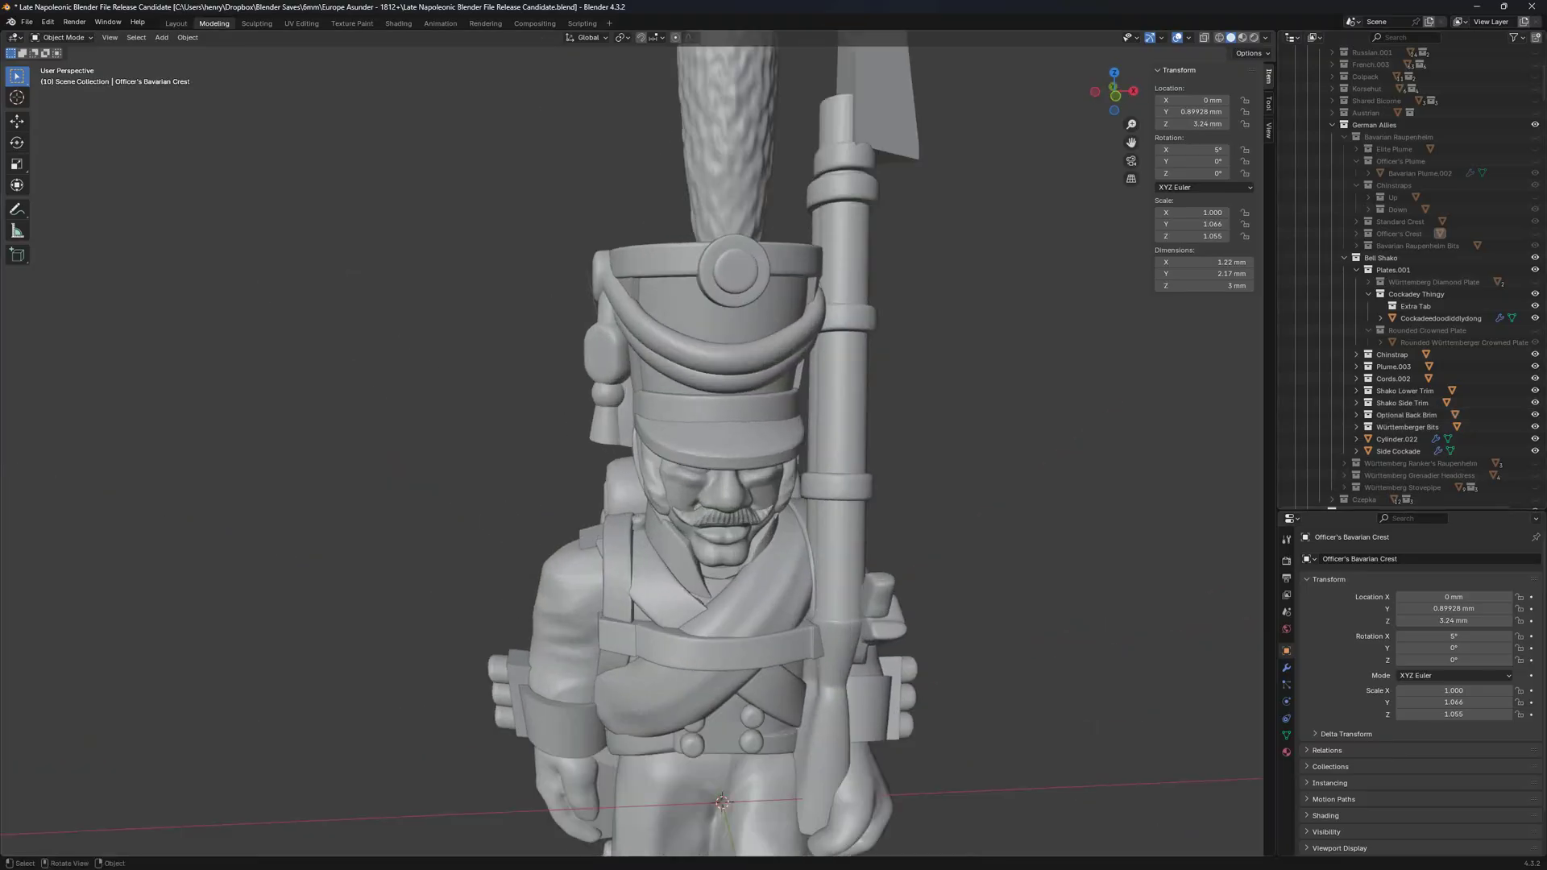
{"action": "scroll", "coordinate": [879, 467], "scroll_direction": "up", "scroll_amount": 2}
Collapse the Rounded Crowned Plate collection, show the plate on the Bell Shako and view it up close from the side.
{"action": "left_click", "coordinate": [1369, 330]}
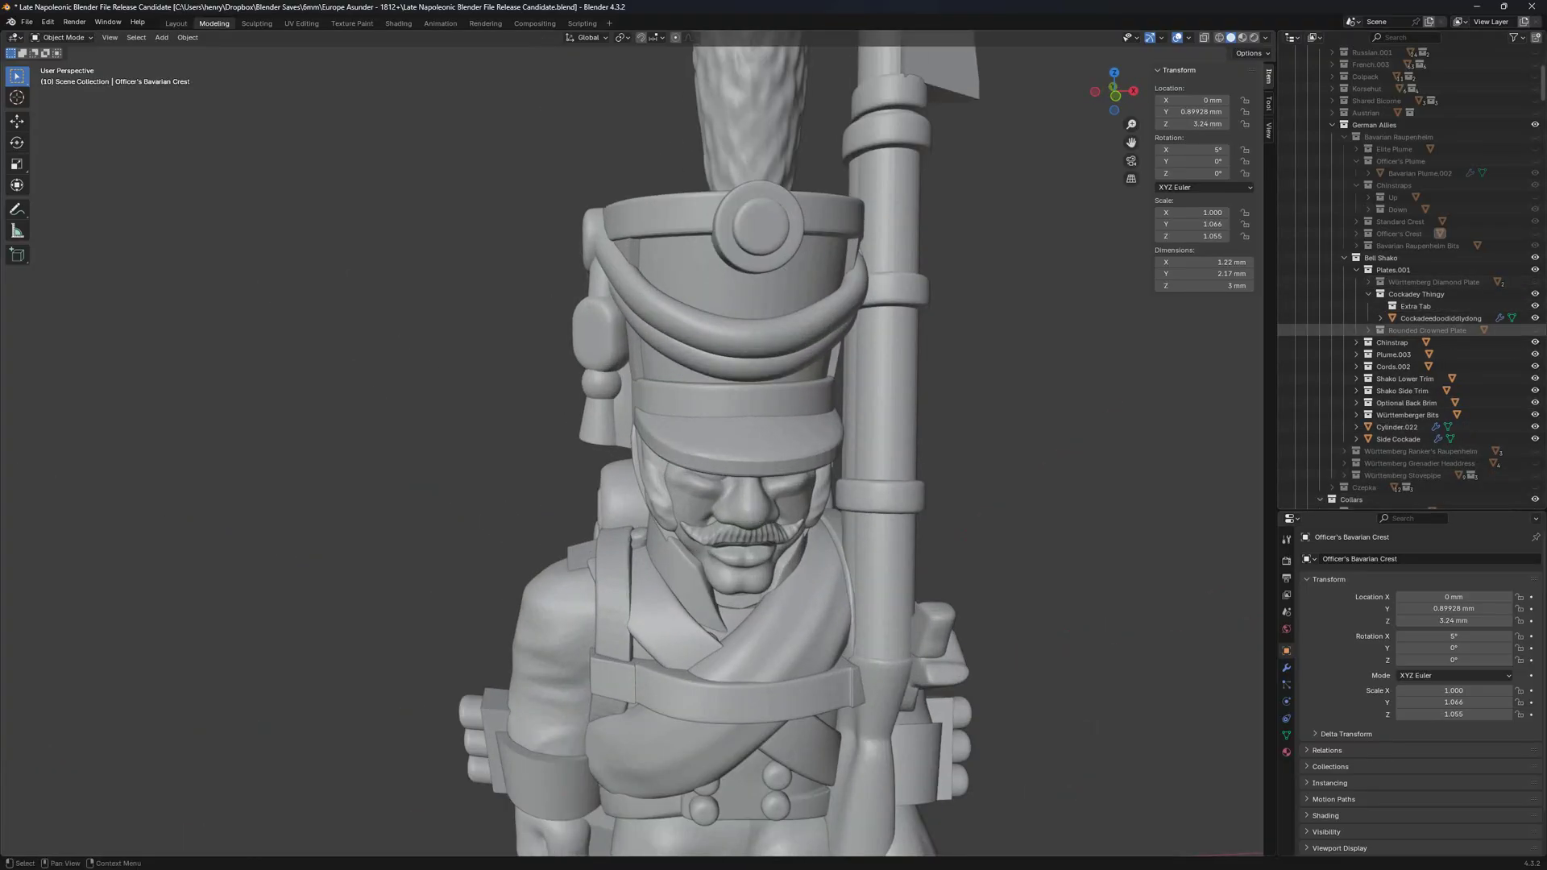
{"action": "left_click", "coordinate": [1535, 330]}
{"action": "middle_click_drag", "start_coordinate": [1047, 403], "coordinate": [1093, 398]}
{"action": "middle_click_drag", "start_coordinate": [726, 419], "coordinate": [725, 516]}
{"action": "scroll", "coordinate": [676, 499], "scroll_direction": "up", "scroll_amount": 2}
Try to move the Rounded Württemberger Crowned Plate's geometry up along the Z axis in Edit Mode.
{"action": "left_click", "coordinate": [683, 520]}
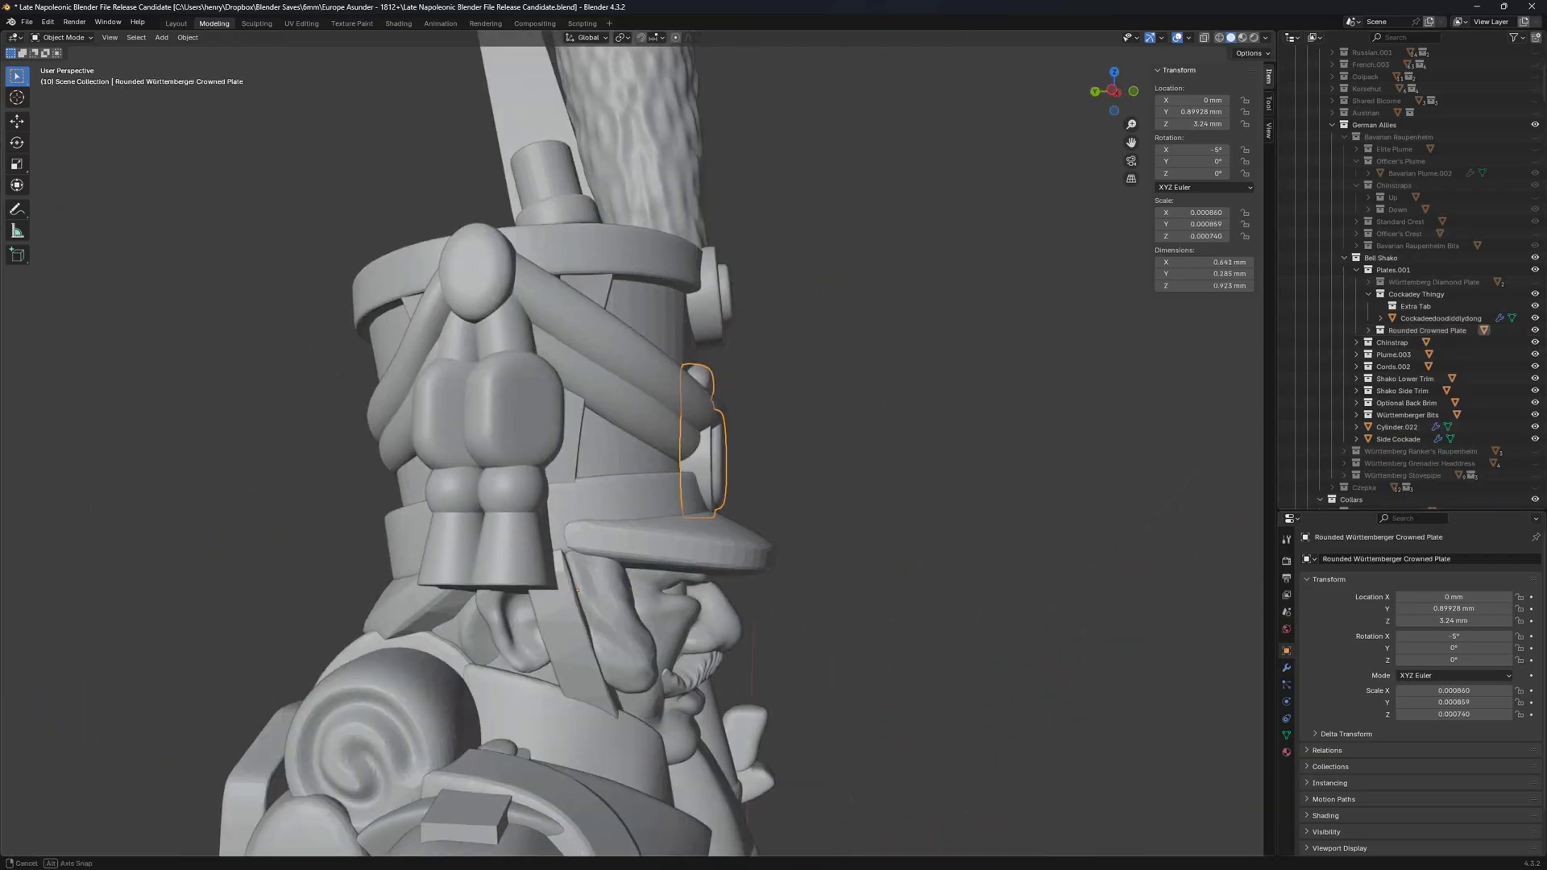
{"action": "key", "text": "Tab"}
{"action": "key", "text": "g"}
{"action": "key", "text": "z"}
{"action": "key", "text": "Return"}
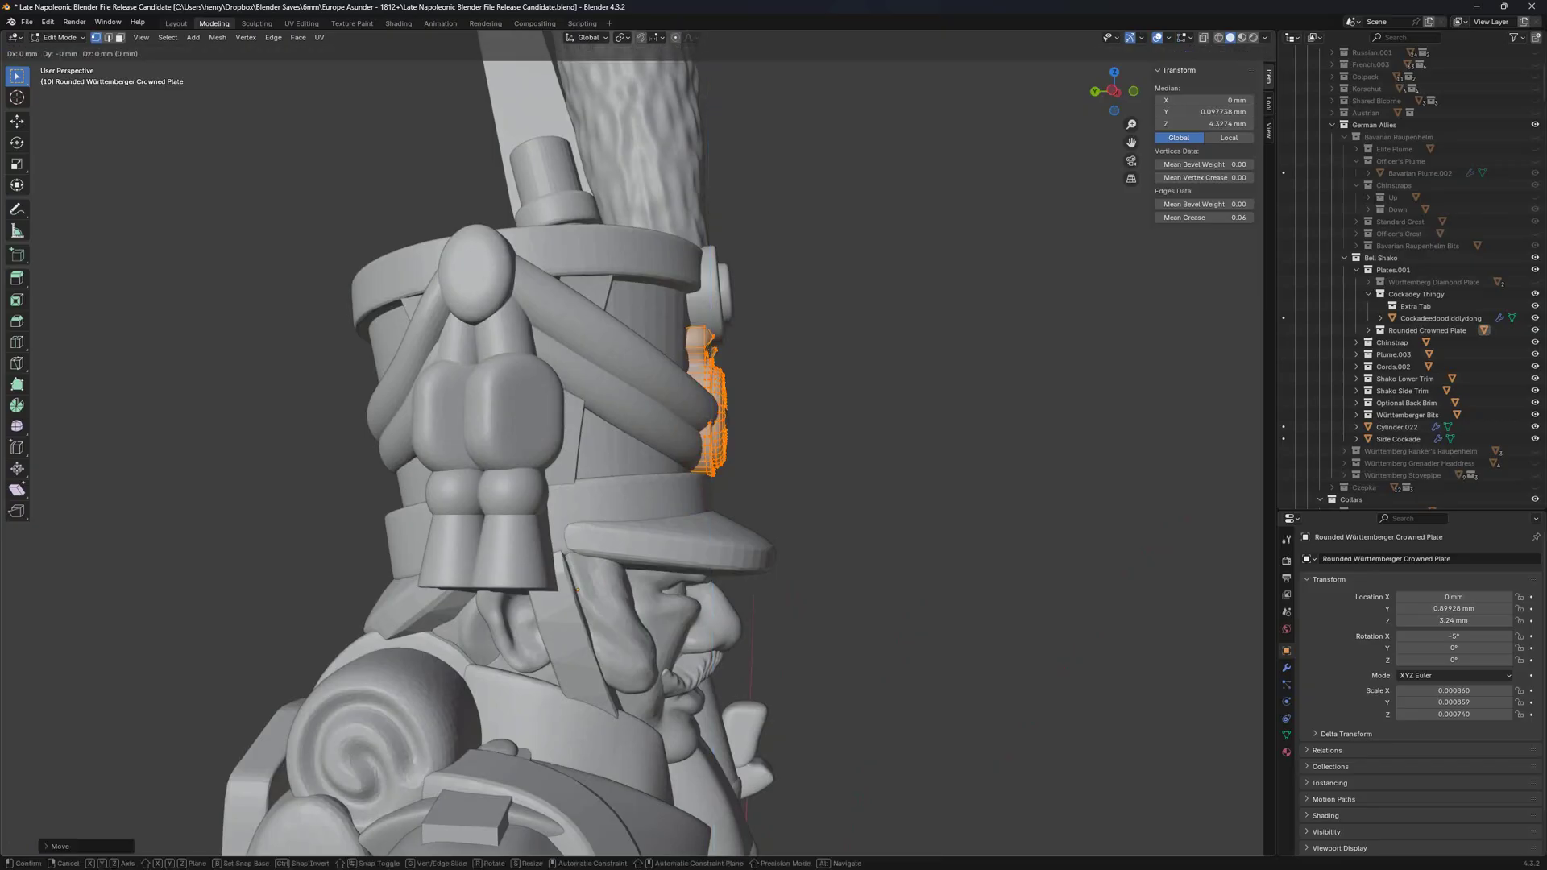
{"action": "middle_click_drag", "start_coordinate": [645, 443], "coordinate": [725, 444]}
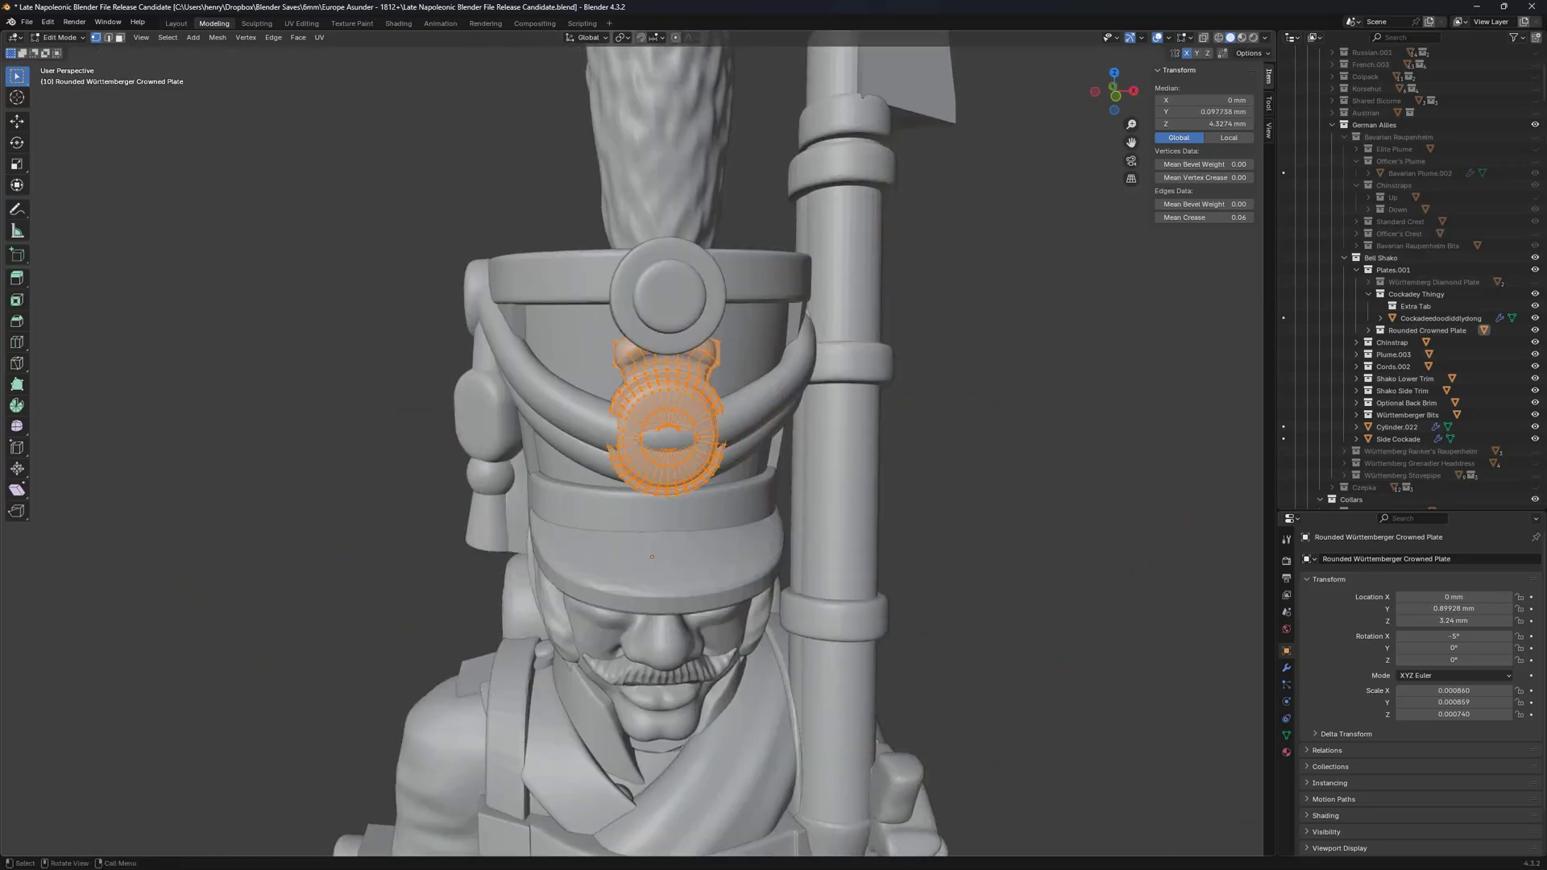
{"action": "key", "text": "ctrl+z"}
{"action": "key", "text": "Tab"}
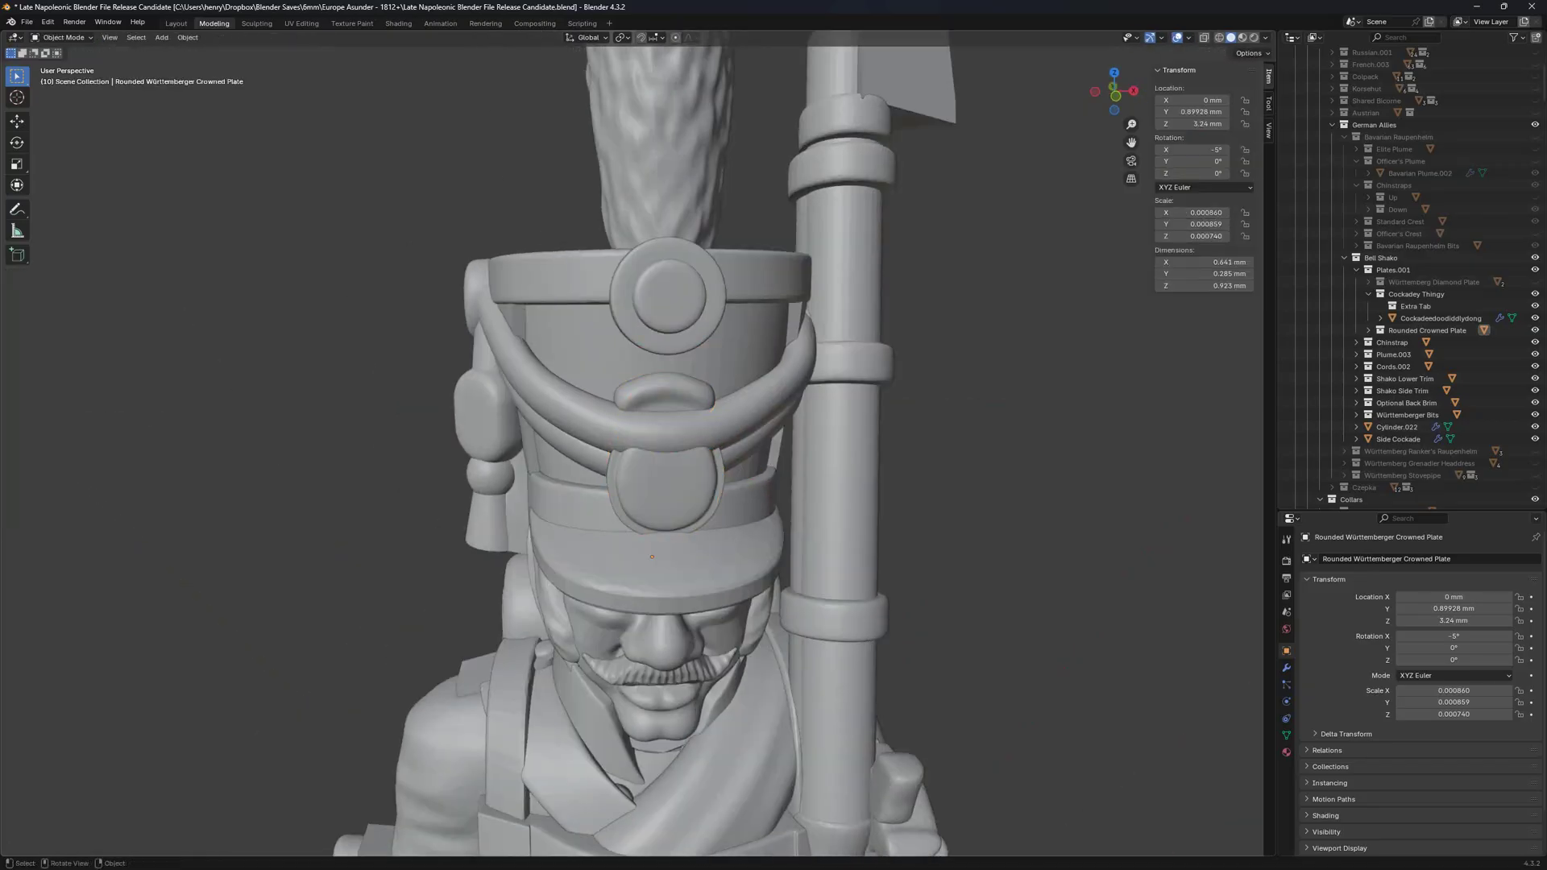
Collapse the Bell Shako collection and replace the hat with the Württemberg Ranker's Raupenhelm.
{"action": "scroll", "coordinate": [693, 443], "scroll_direction": "down", "scroll_amount": 3}
{"action": "middle_click_drag", "start_coordinate": [725, 443], "coordinate": [685, 443]}
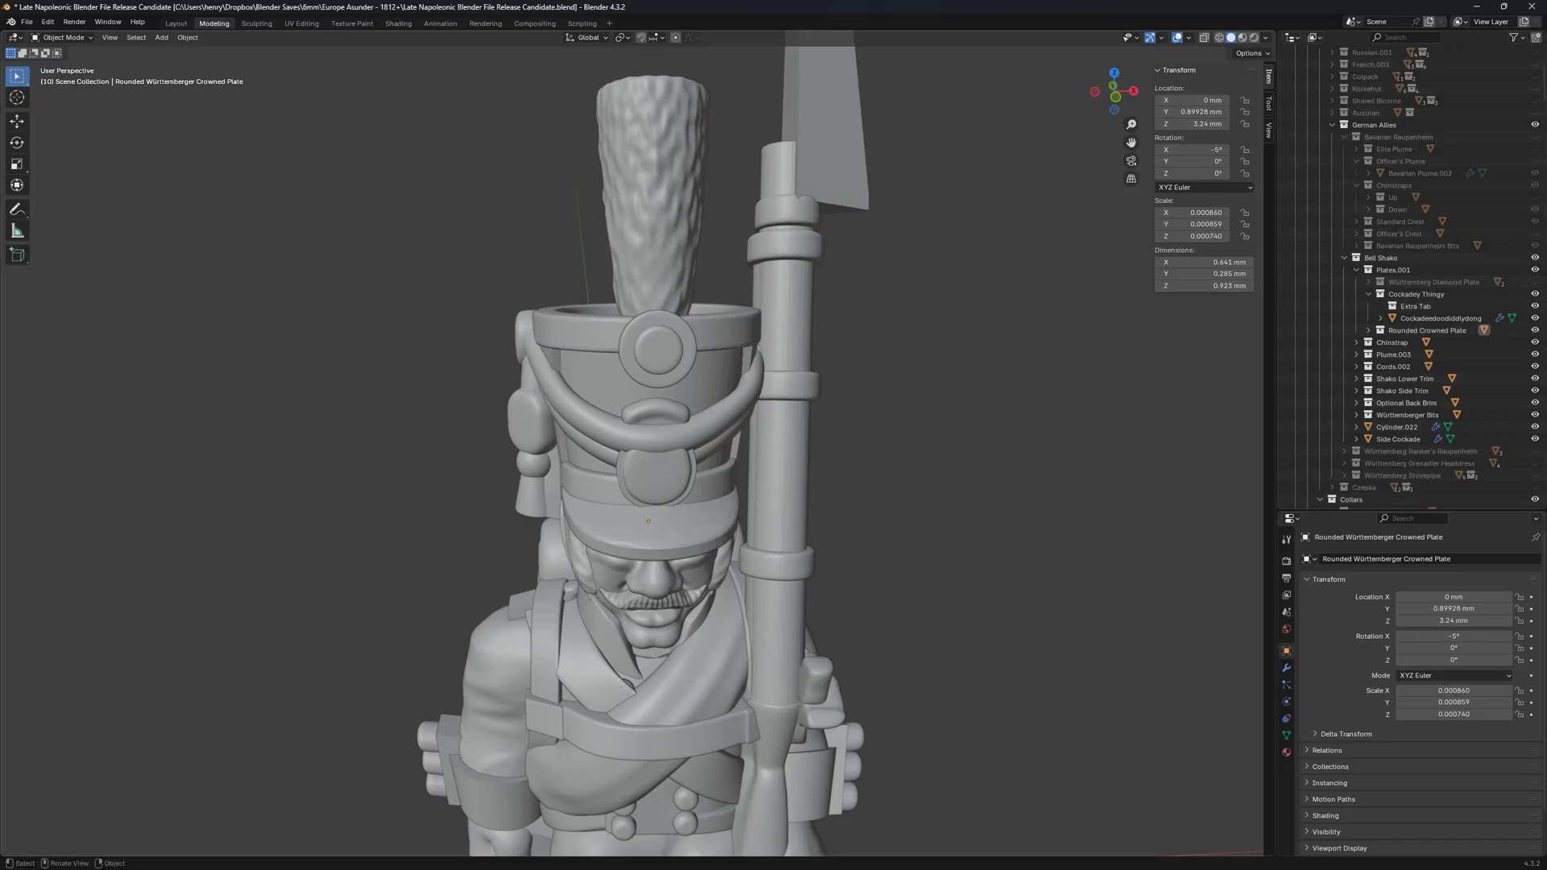
{"action": "middle_click_drag", "start_coordinate": [773, 452], "coordinate": [811, 452]}
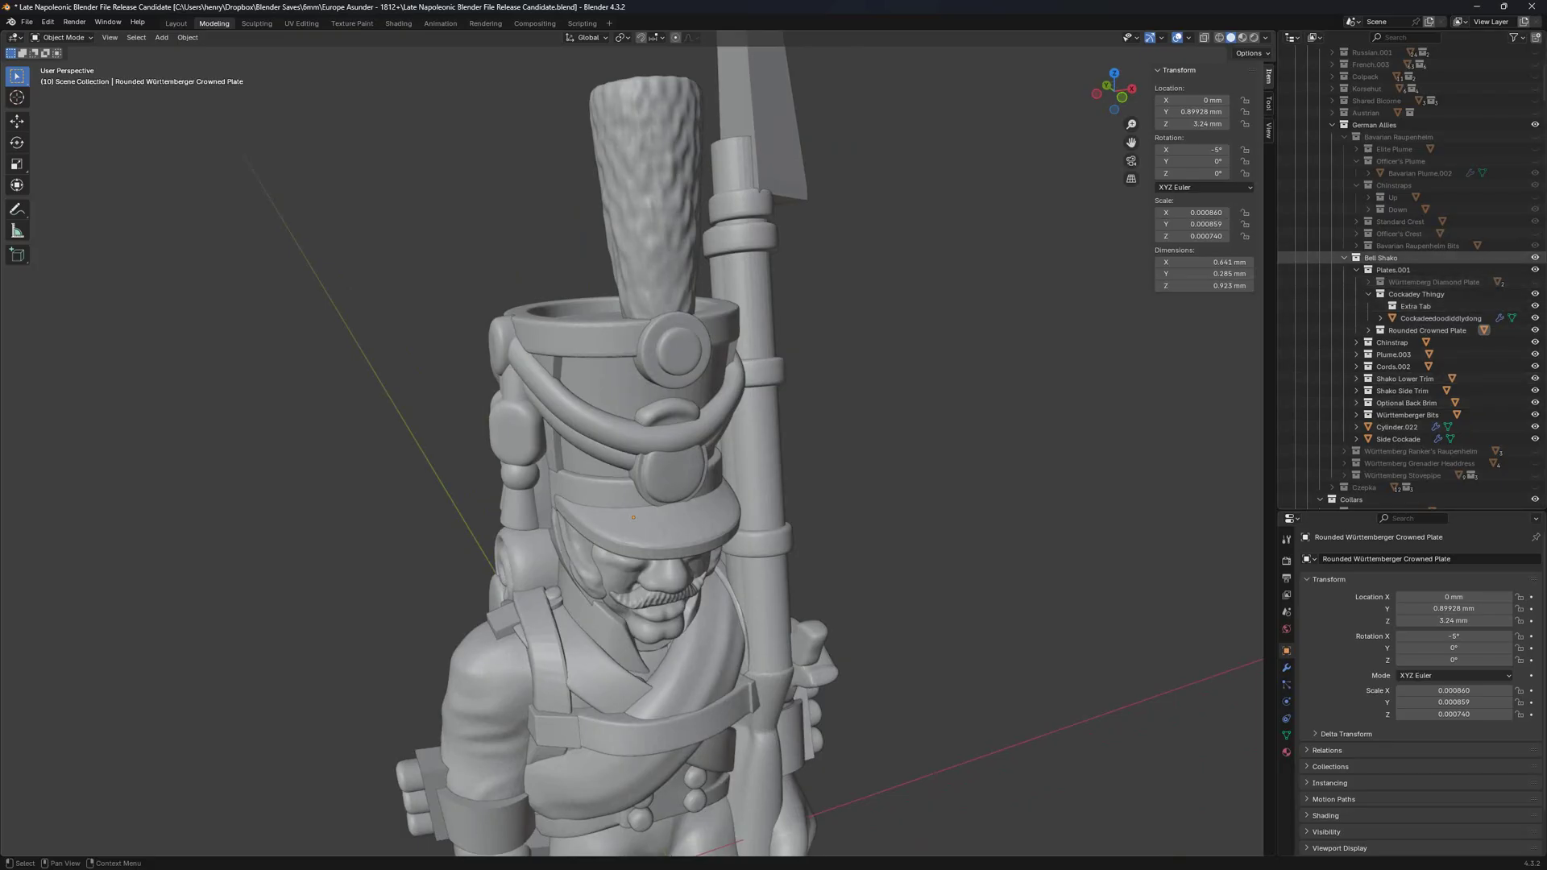
{"action": "left_click", "coordinate": [1344, 258]}
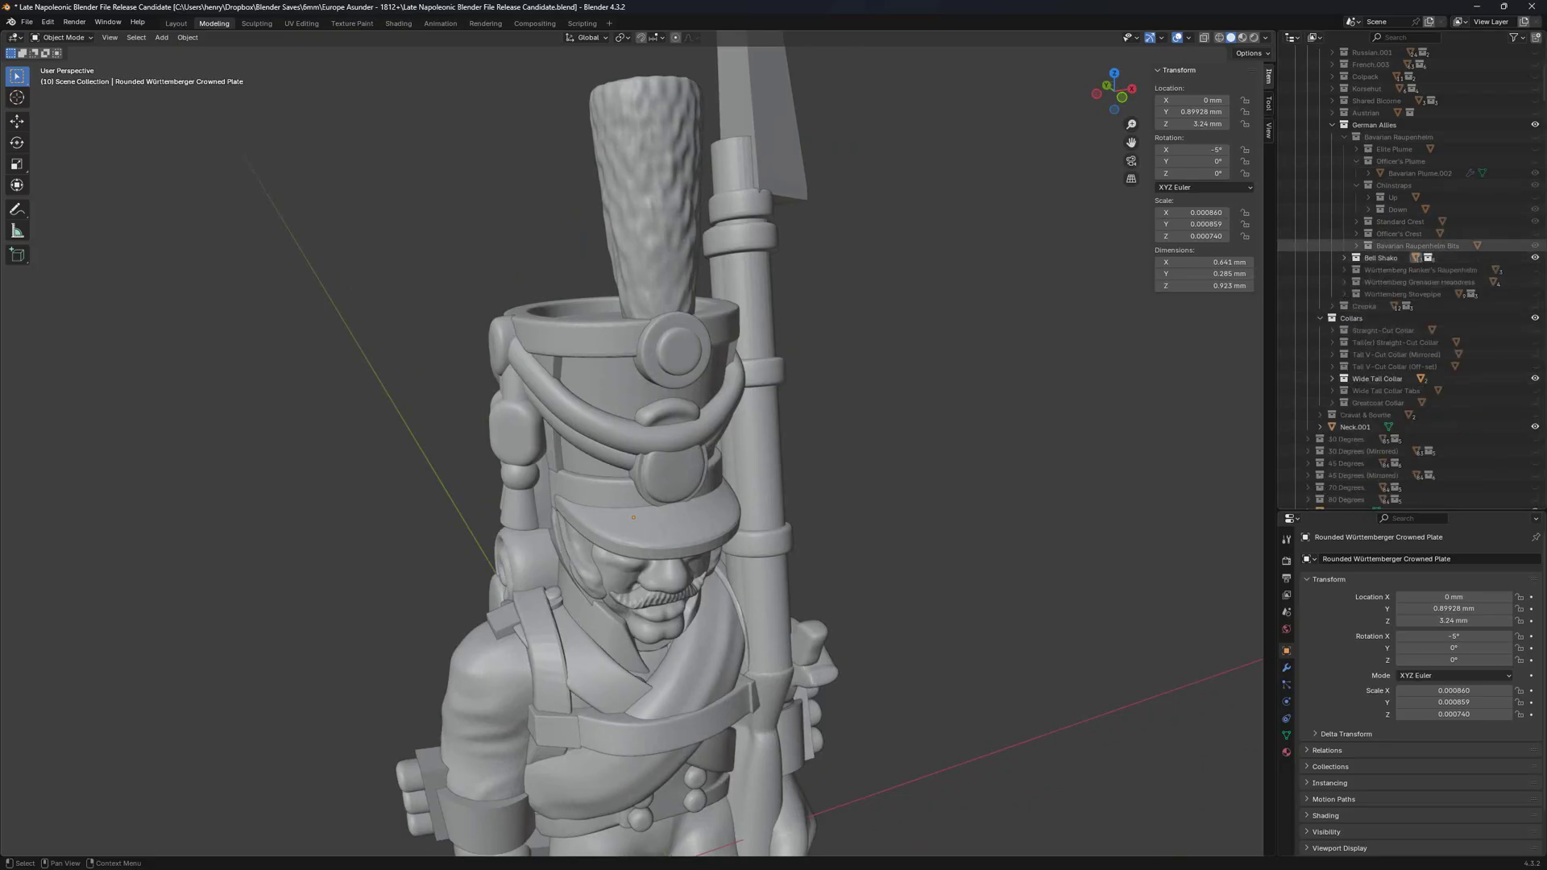
{"action": "left_click", "coordinate": [1535, 258]}
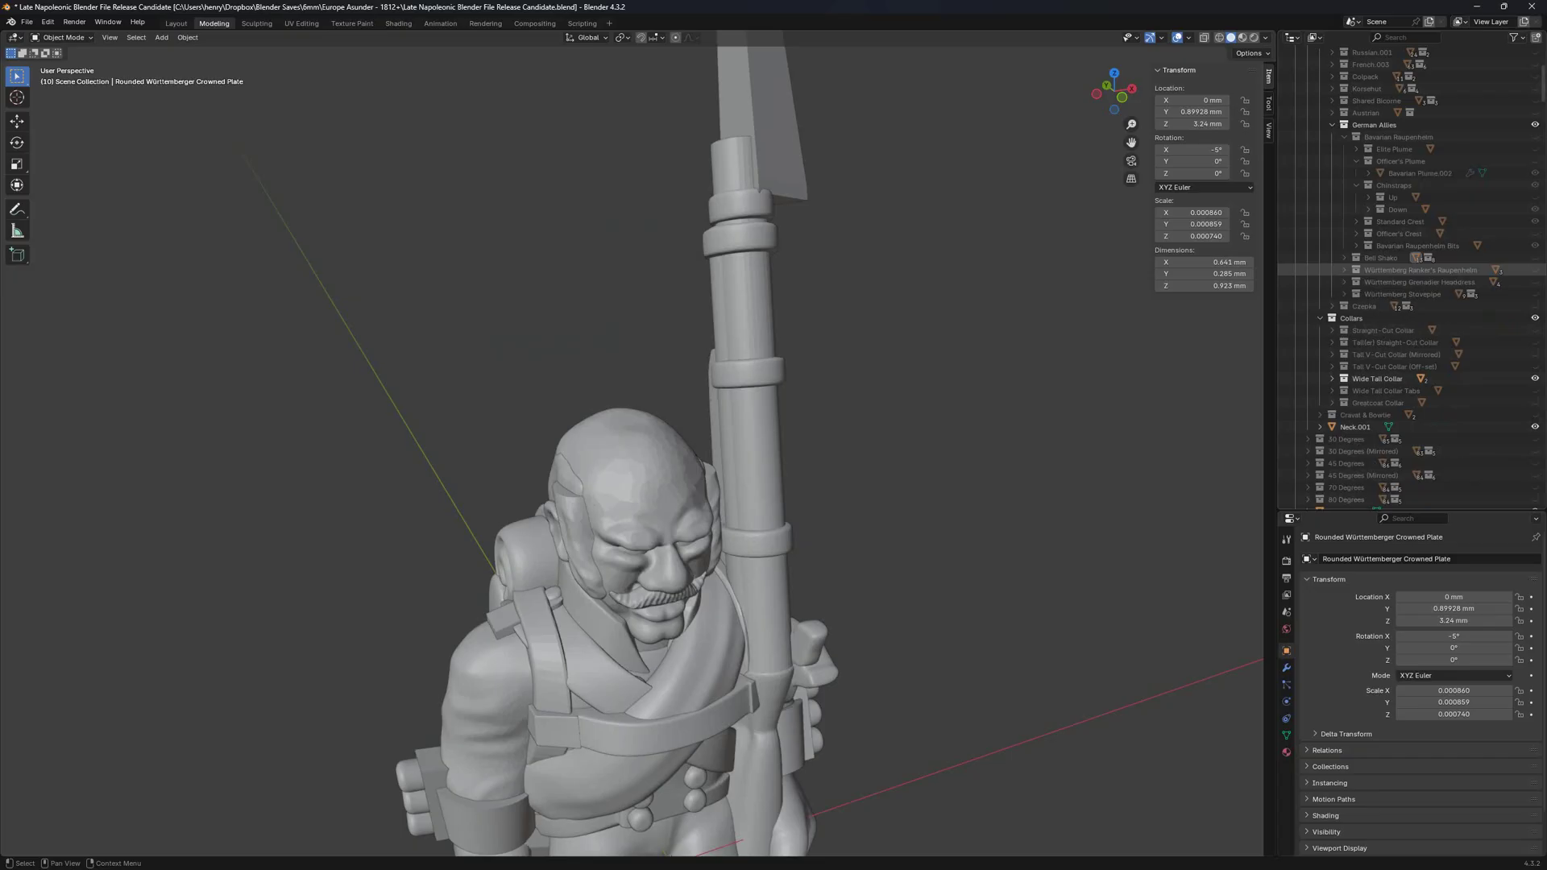
{"action": "left_click", "coordinate": [1536, 269]}
{"action": "middle_click_drag", "start_coordinate": [926, 483], "coordinate": [314, 443]}
{"action": "mouse_move", "coordinate": [725, 451]}
{"action": "middle_mouse_down"}
{"action": "mouse_move", "coordinate": [556, 451]}
{"action": "mouse_move", "coordinate": [685, 443]}
{"action": "mouse_move", "coordinate": [754, 460]}
{"action": "middle_mouse_up"}
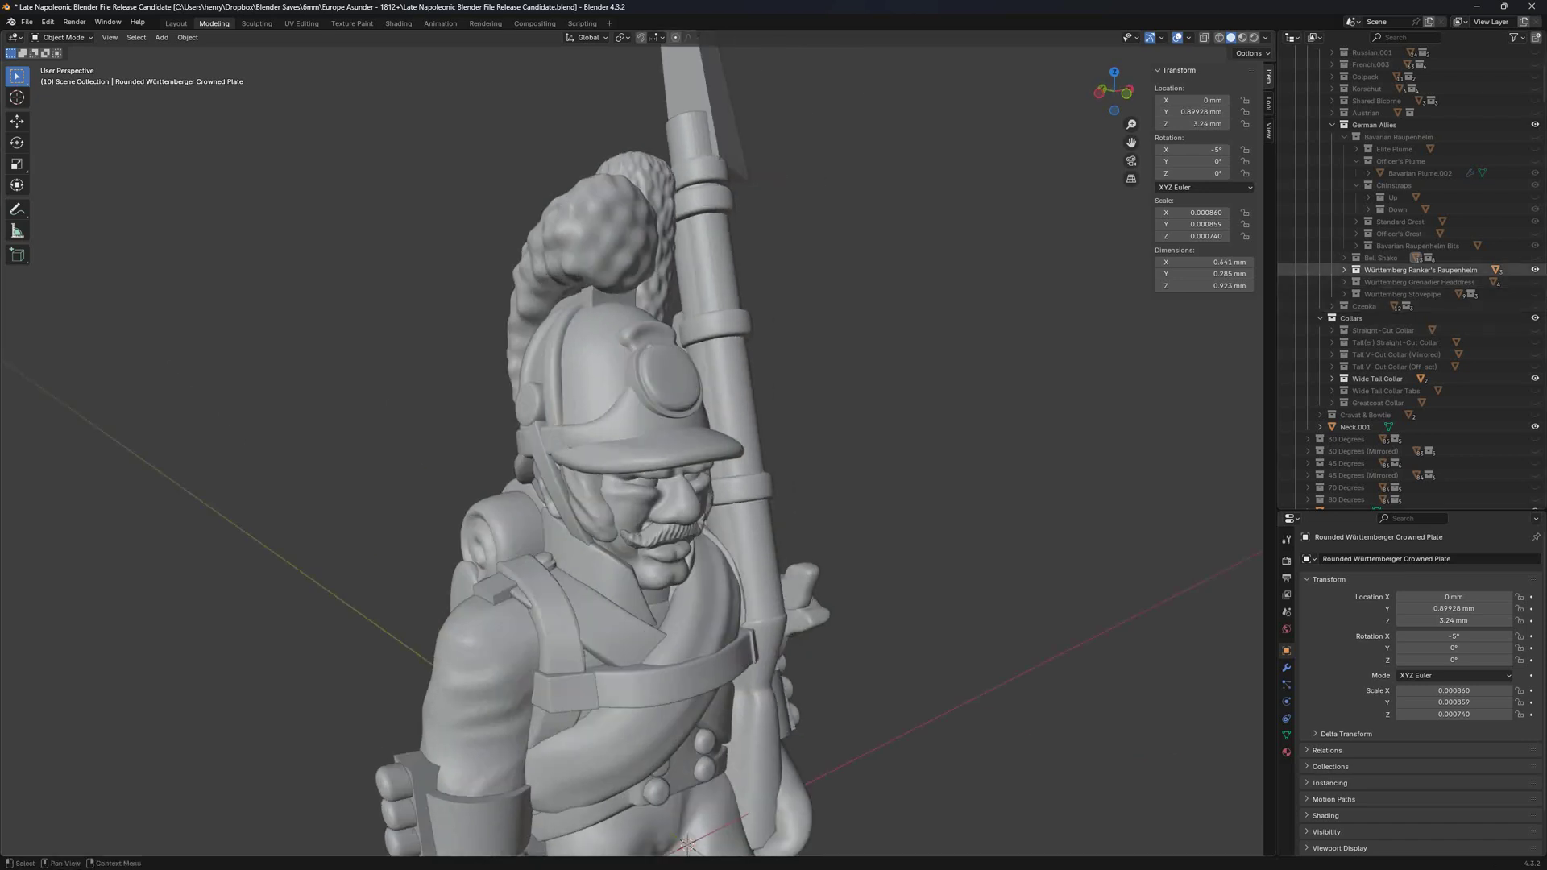
Examine the parts listed in the Württemberg Ranker's Raupenhelm collection, collapse it again and view the helmet from the front.
{"action": "left_click", "coordinate": [1344, 270]}
{"action": "scroll", "coordinate": [1048, 363], "scroll_direction": "up", "scroll_amount": 2}
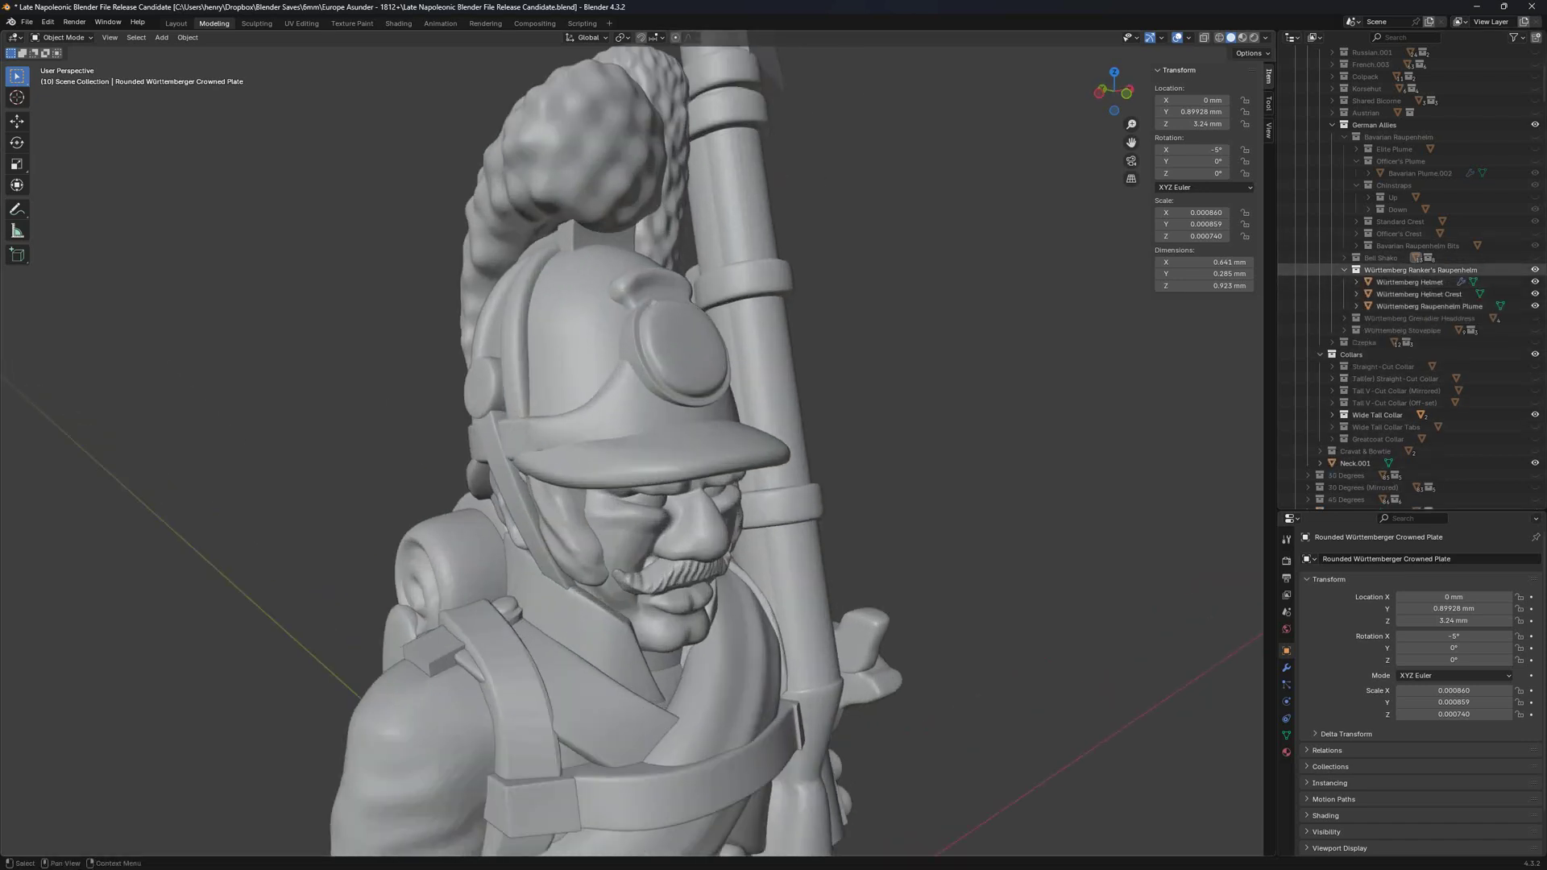
{"action": "left_click", "coordinate": [1357, 270]}
{"action": "left_click", "coordinate": [1344, 270]}
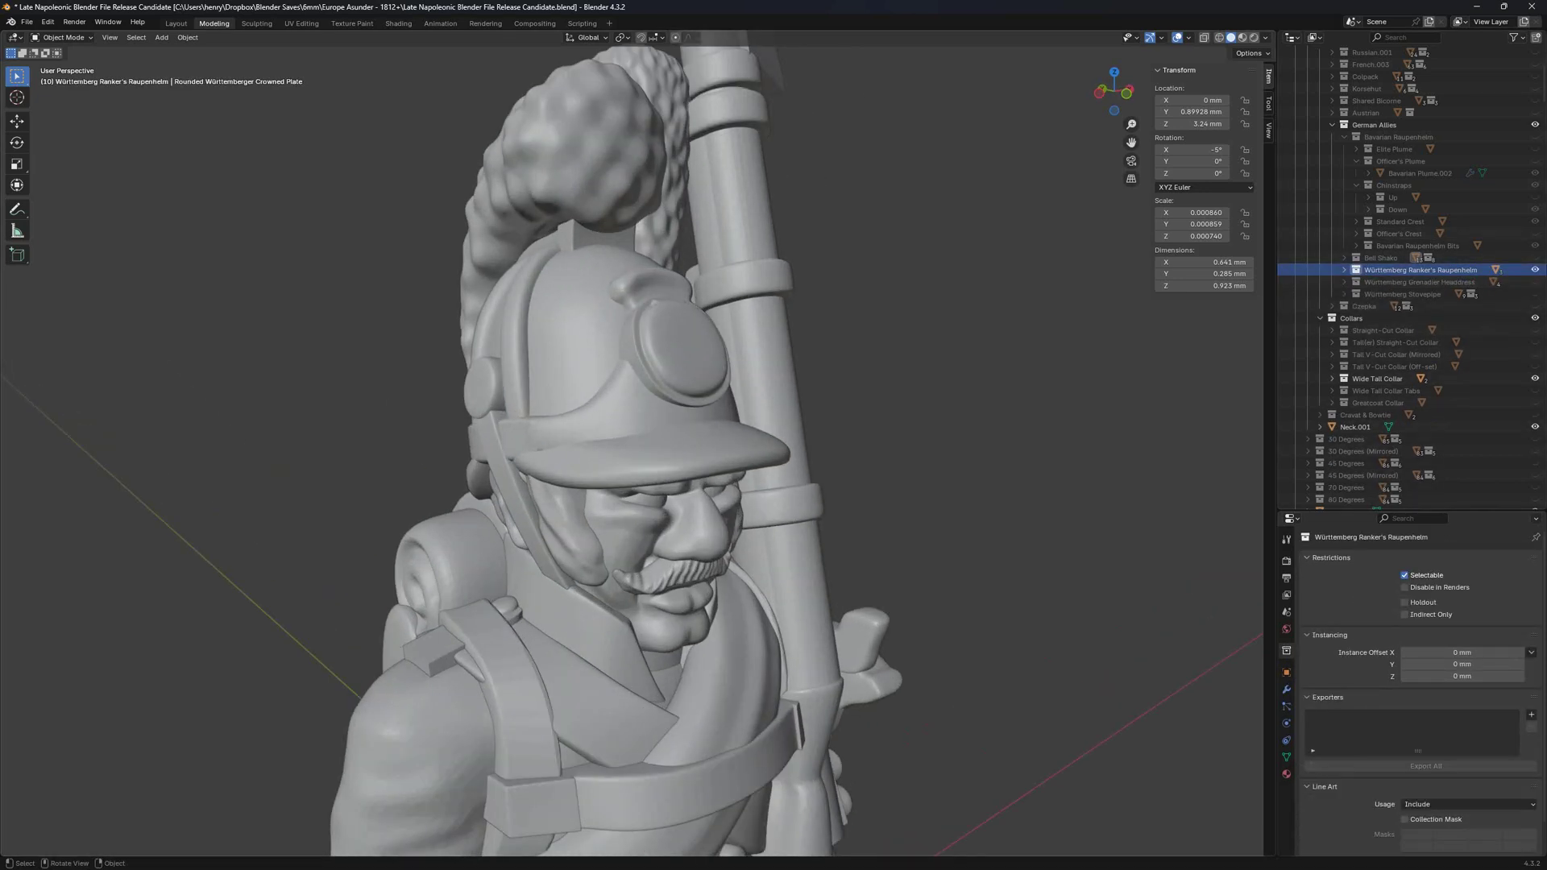
{"action": "middle_click_drag", "start_coordinate": [1007, 403], "coordinate": [886, 363]}
Replace the Württemberg Ranker's Raupenhelm with the Württemberg Grenadier Headdress and view it from several sides.
{"action": "left_click", "coordinate": [1535, 270]}
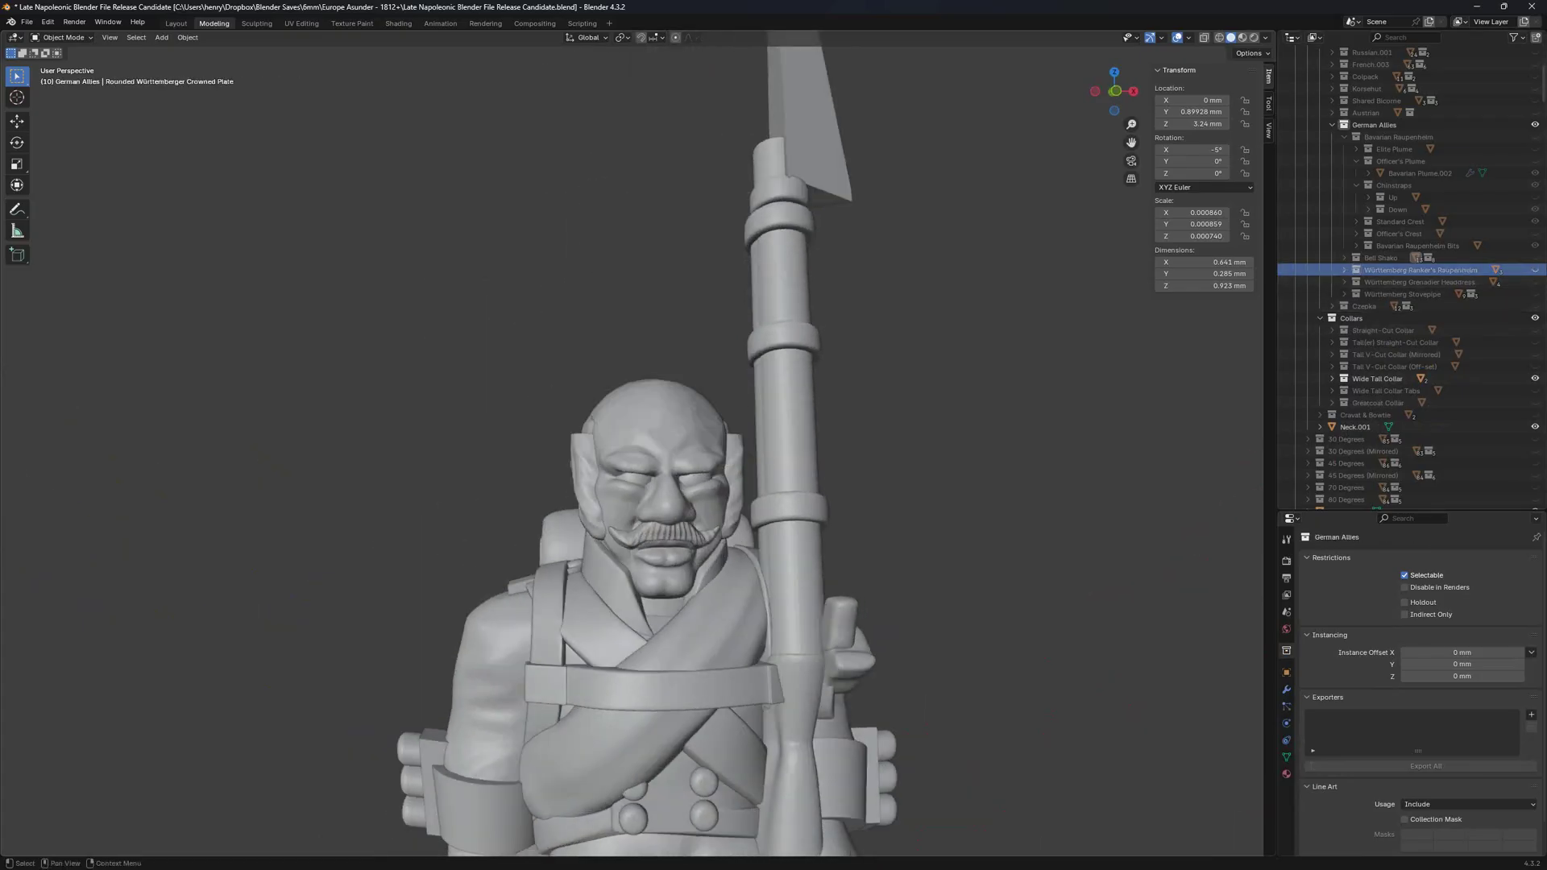
{"action": "left_click", "coordinate": [1535, 282]}
{"action": "middle_click_drag", "start_coordinate": [967, 403], "coordinate": [645, 403]}
{"action": "middle_click_drag", "start_coordinate": [887, 403], "coordinate": [64, 403]}
{"action": "middle_click_drag", "start_coordinate": [645, 443], "coordinate": [661, 479]}
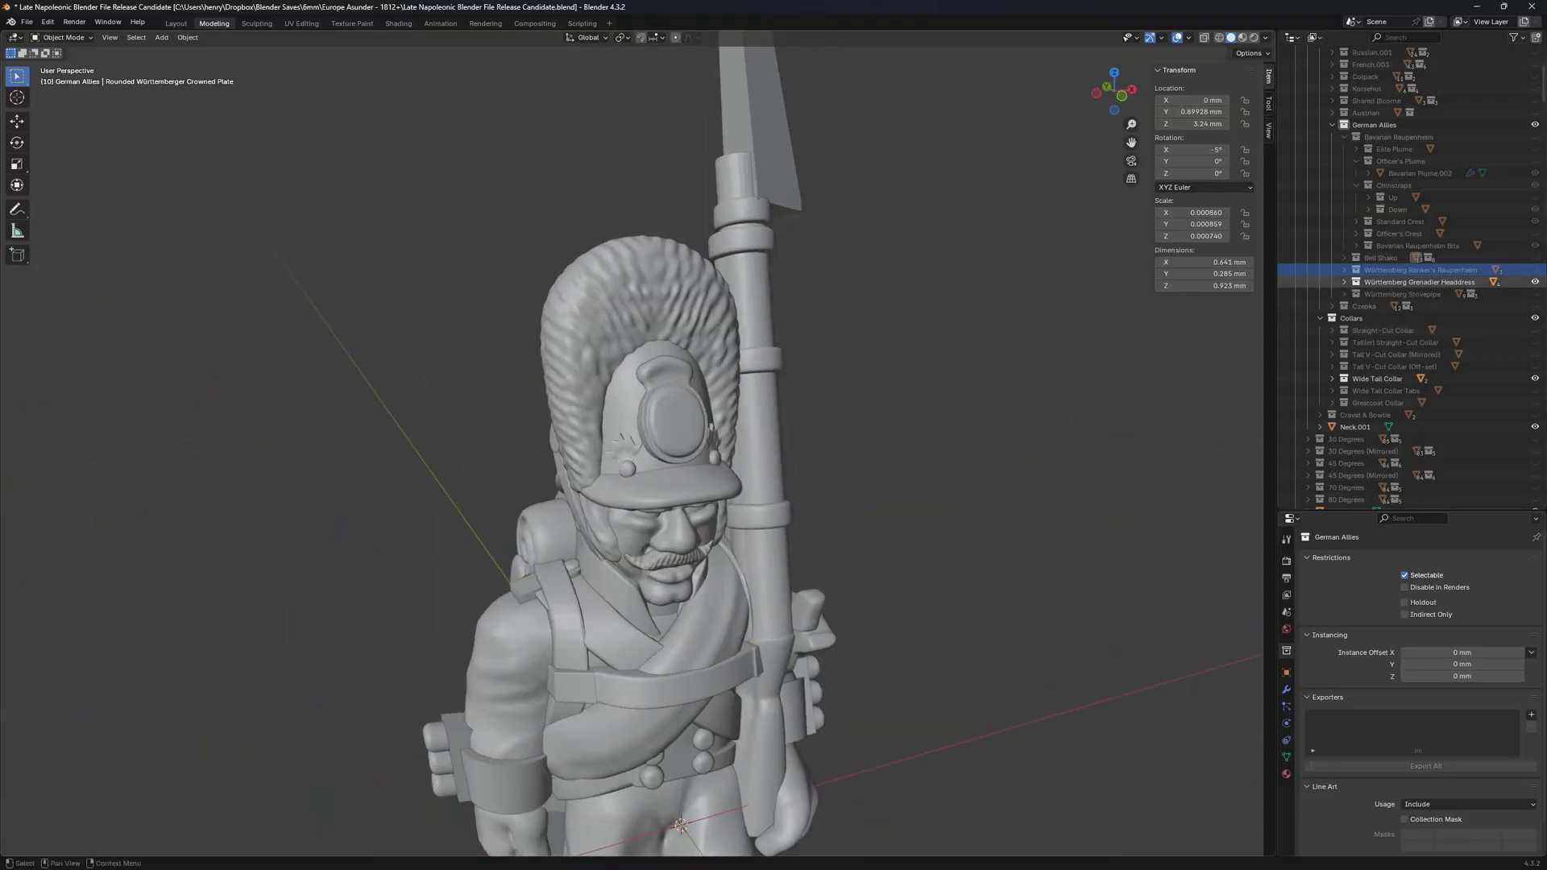
Replace the Württemberg Grenadier Headdress with the Württemberg Stovepipe.
{"action": "left_click", "coordinate": [1535, 282]}
{"action": "left_click", "coordinate": [1535, 295]}
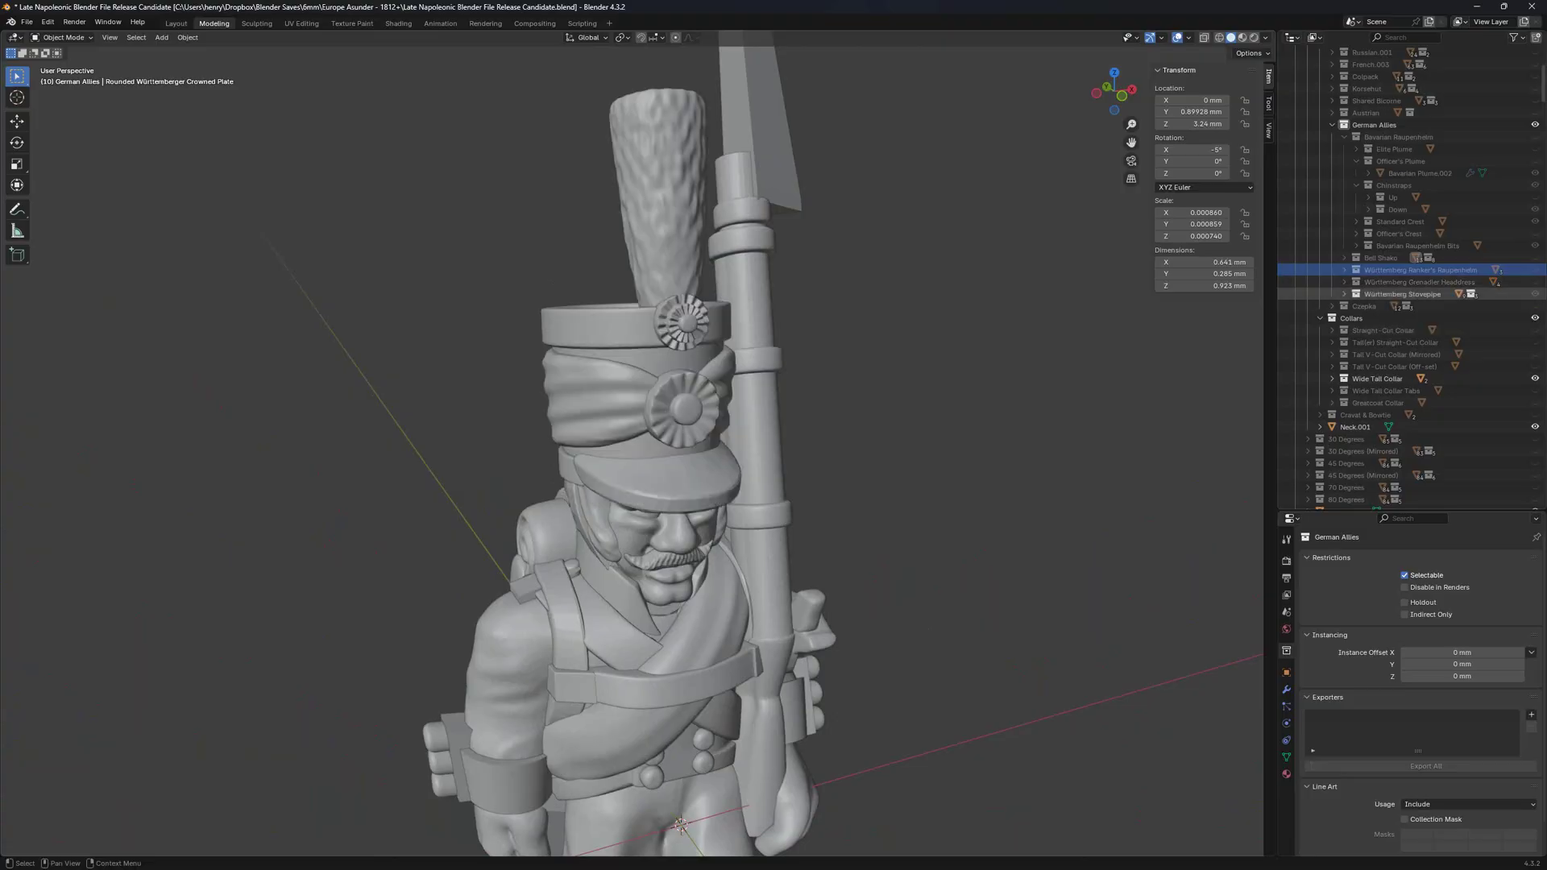
{"action": "middle_click_drag", "start_coordinate": [726, 806], "coordinate": [688, 853]}
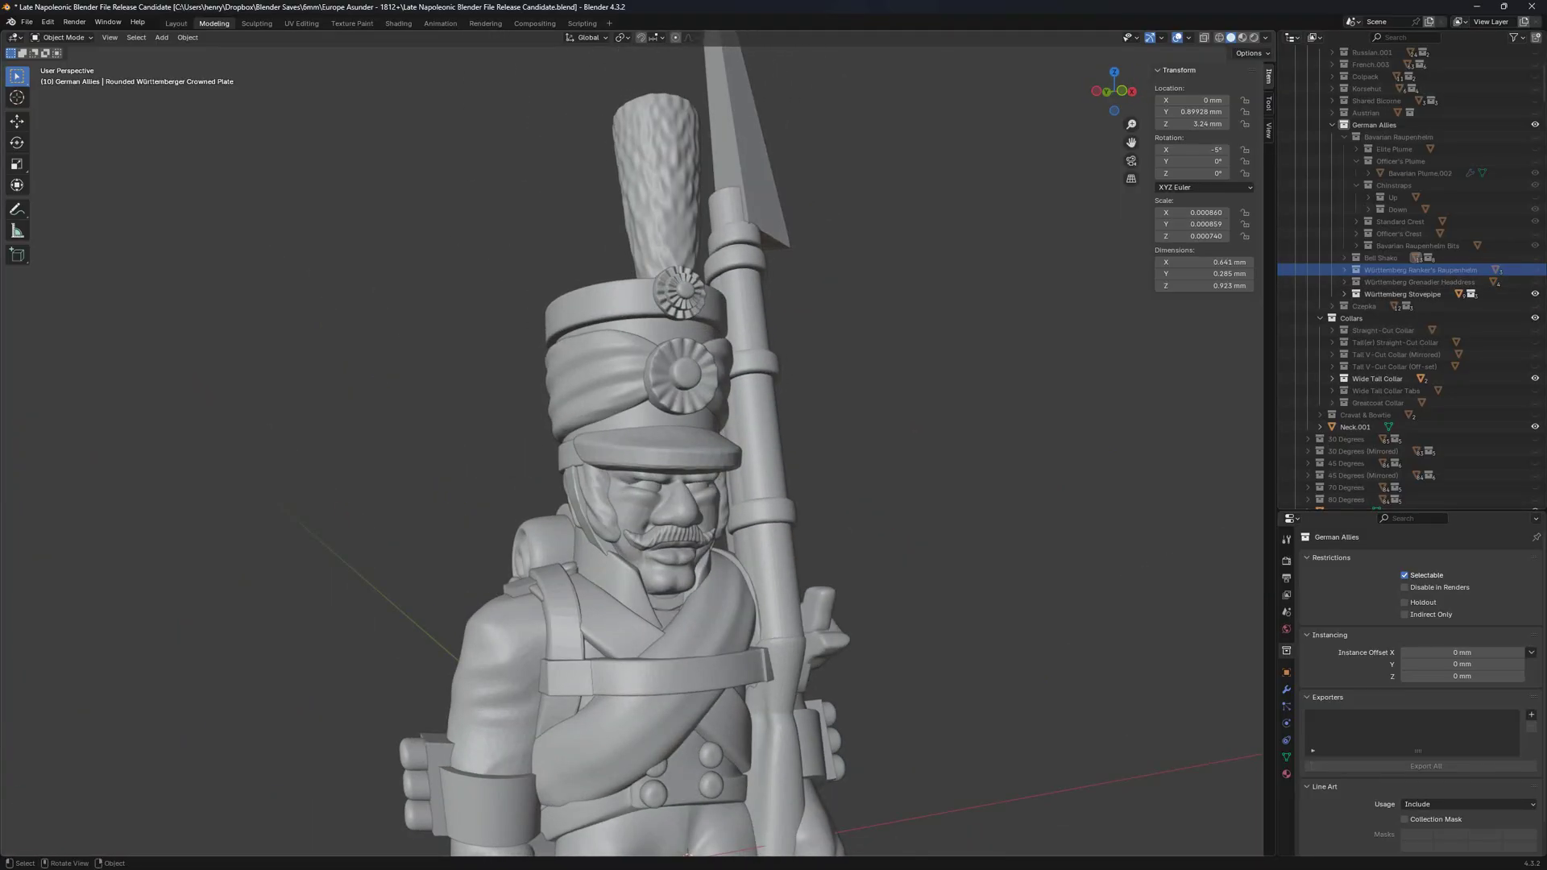
{"action": "scroll", "coordinate": [1410, 330], "scroll_direction": "down", "scroll_amount": 3}
{"action": "middle_click_drag", "start_coordinate": [806, 524], "coordinate": [851, 431], "text": "shift"}
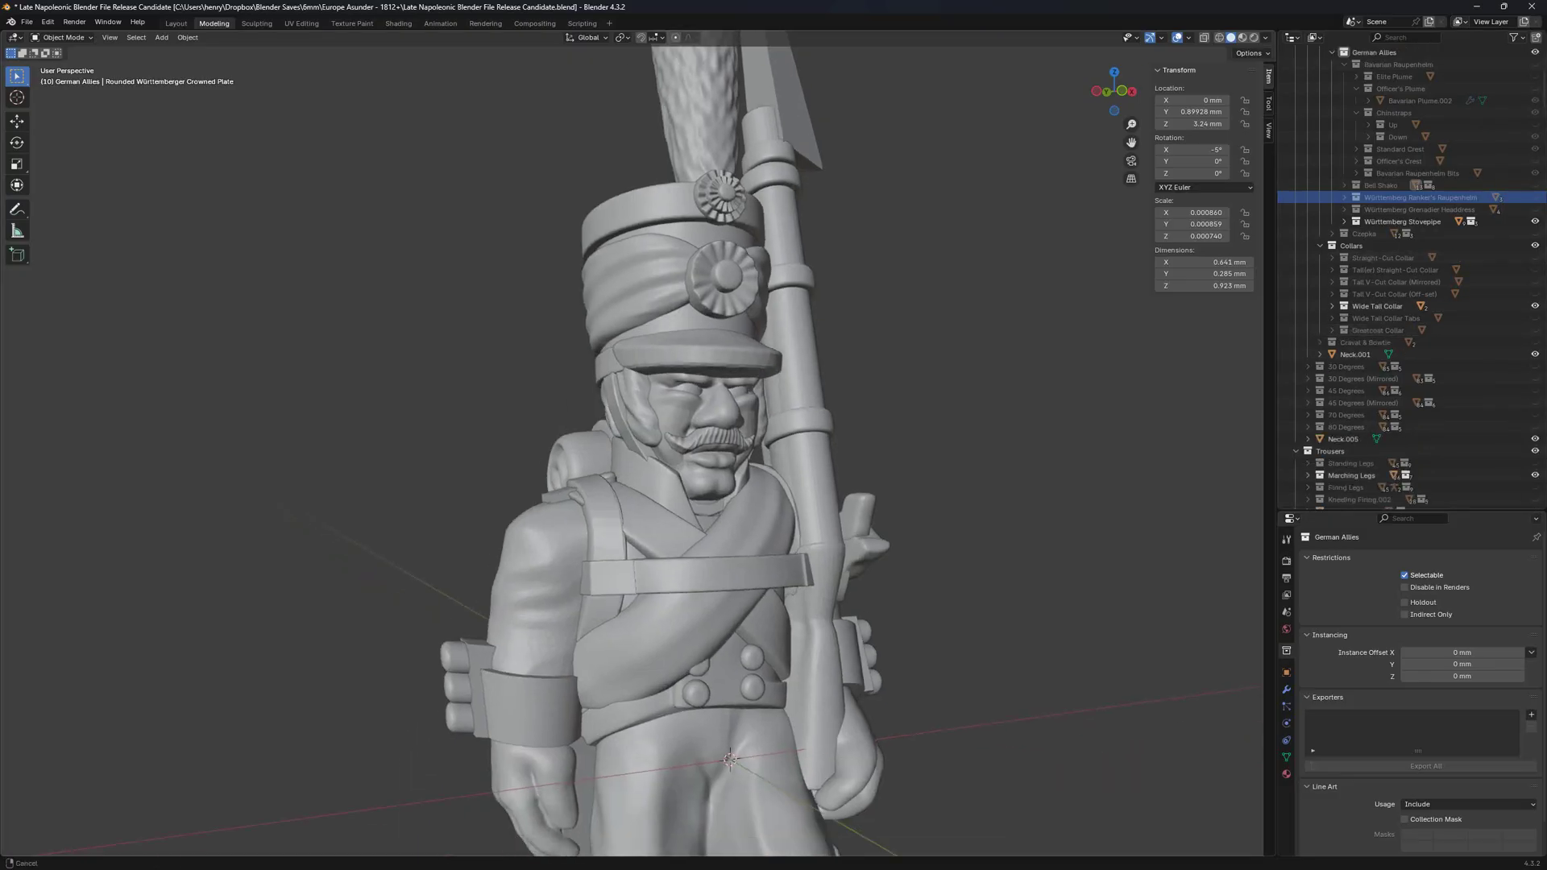
Hide the Wide Tall Collar and preview the Tall V-Cut and Straight-Cut collar variants one at a time on the soldier's neck.
{"action": "scroll", "coordinate": [850, 431], "scroll_direction": "up", "scroll_amount": 4}
{"action": "left_click", "coordinate": [1535, 306]}
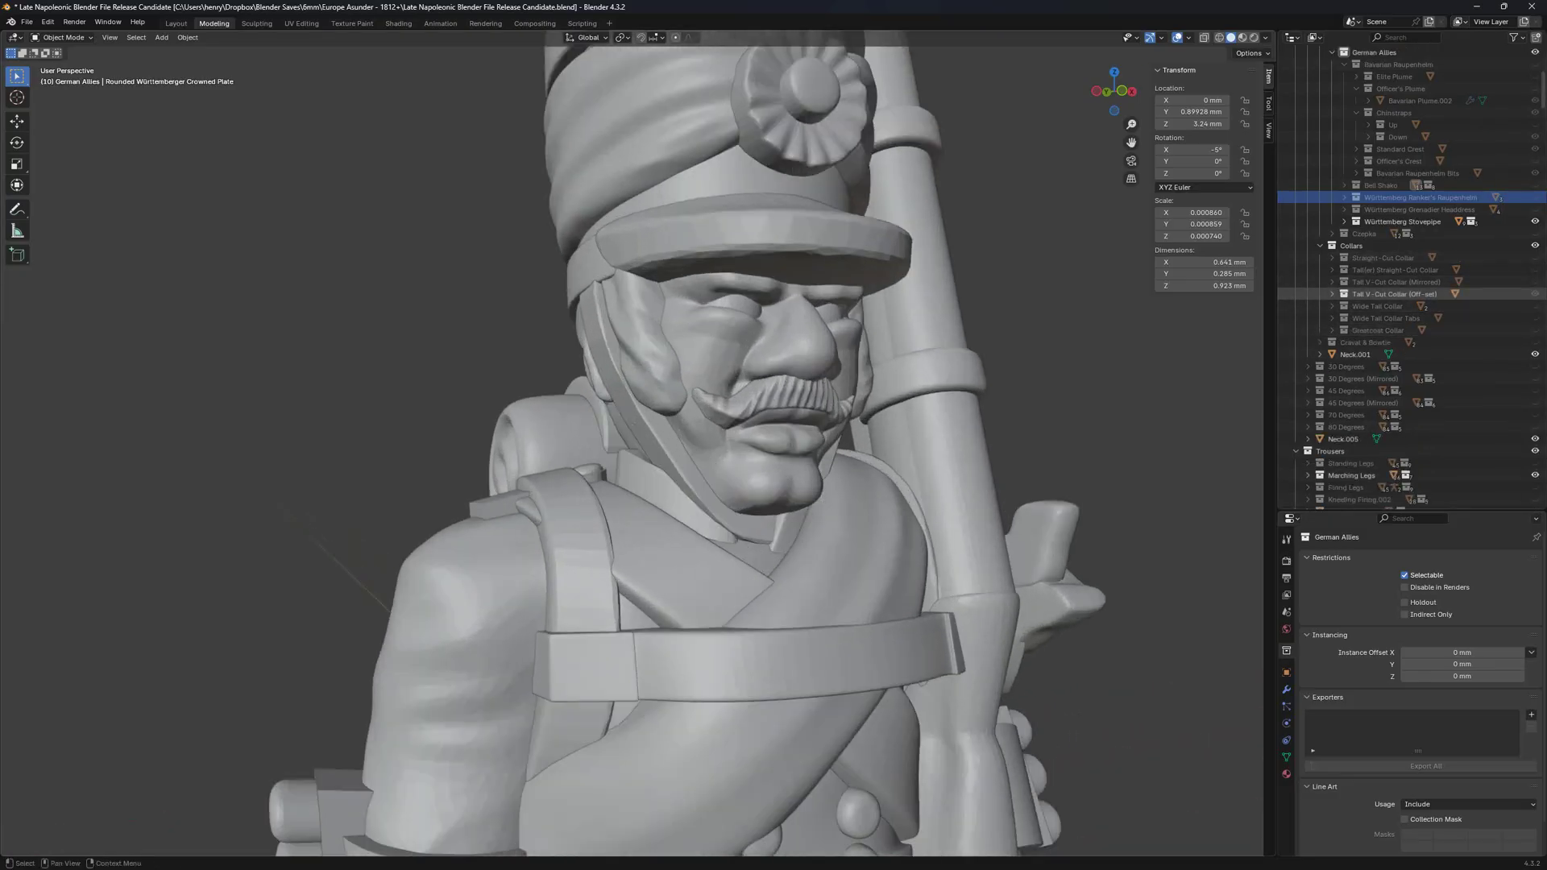
{"action": "left_click", "coordinate": [1535, 282]}
{"action": "left_click", "coordinate": [1536, 282]}
{"action": "left_click", "coordinate": [1535, 270]}
{"action": "left_click", "coordinate": [1535, 270]}
{"action": "left_click", "coordinate": [1535, 258]}
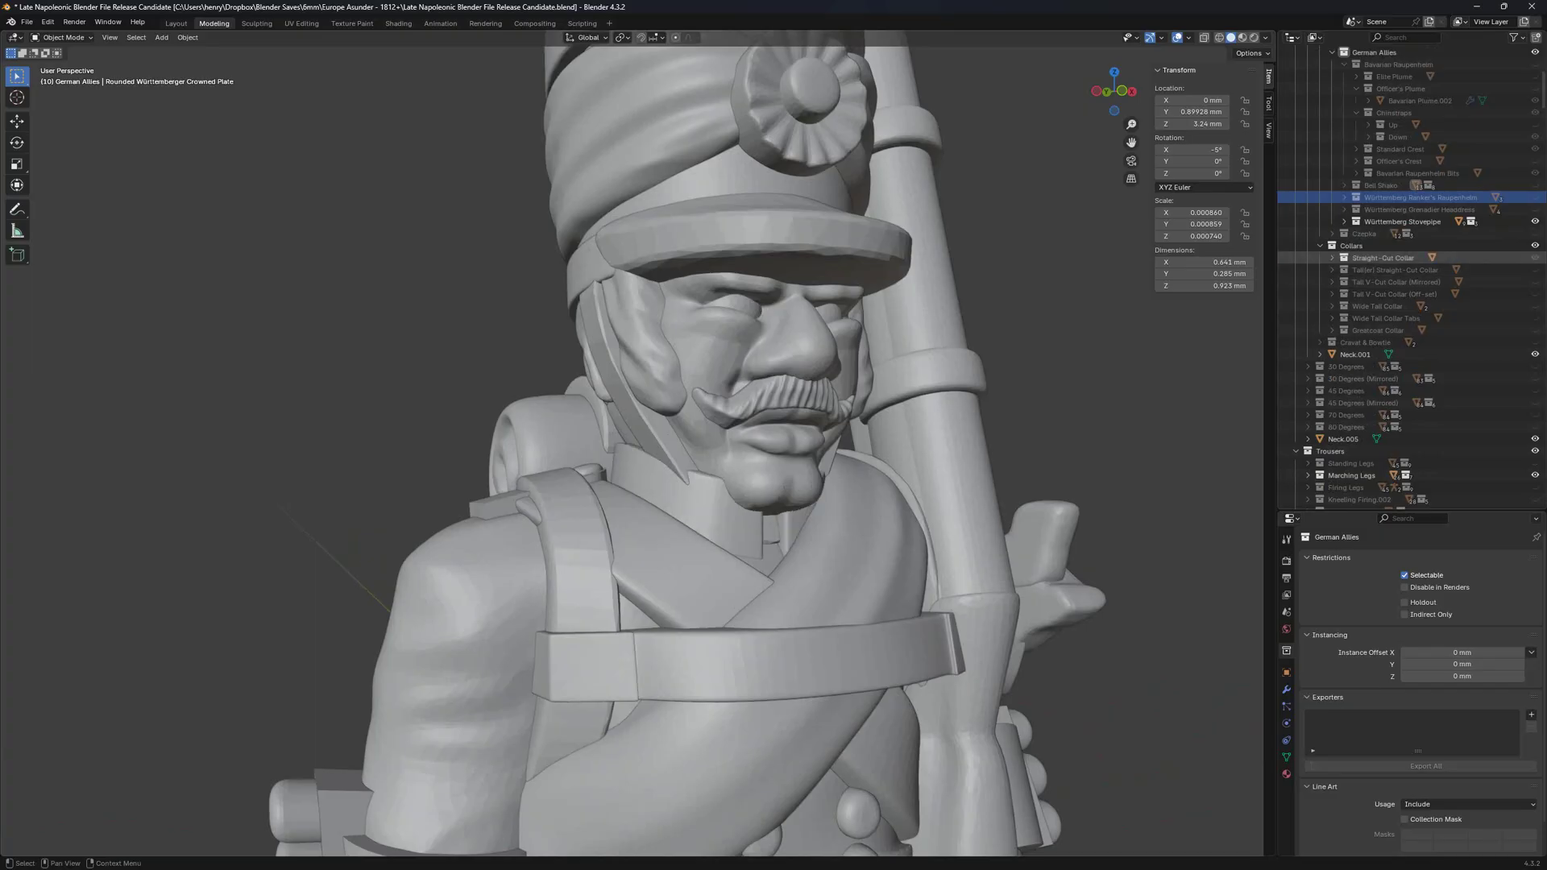
{"action": "left_click", "coordinate": [1535, 258]}
Preview the mirrored and off-set Tall V-Cut collars and show only the Wide Tall Collar again.
{"action": "left_click", "coordinate": [1535, 282]}
{"action": "left_click", "coordinate": [1535, 282]}
{"action": "left_click", "coordinate": [1536, 294]}
{"action": "left_click", "coordinate": [1535, 306]}
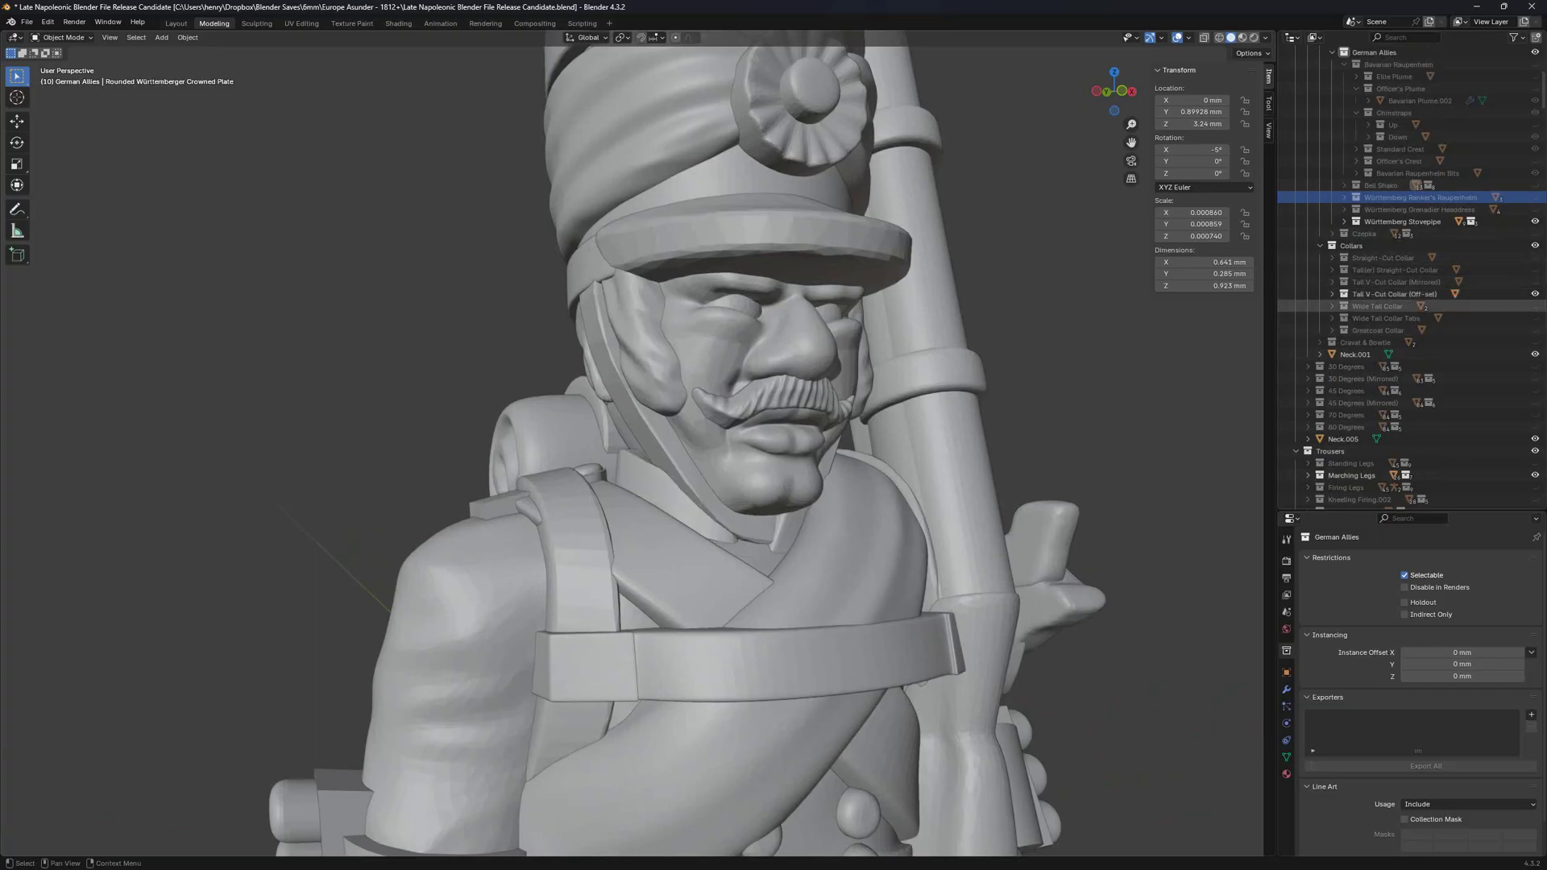
{"action": "left_click", "coordinate": [1535, 295]}
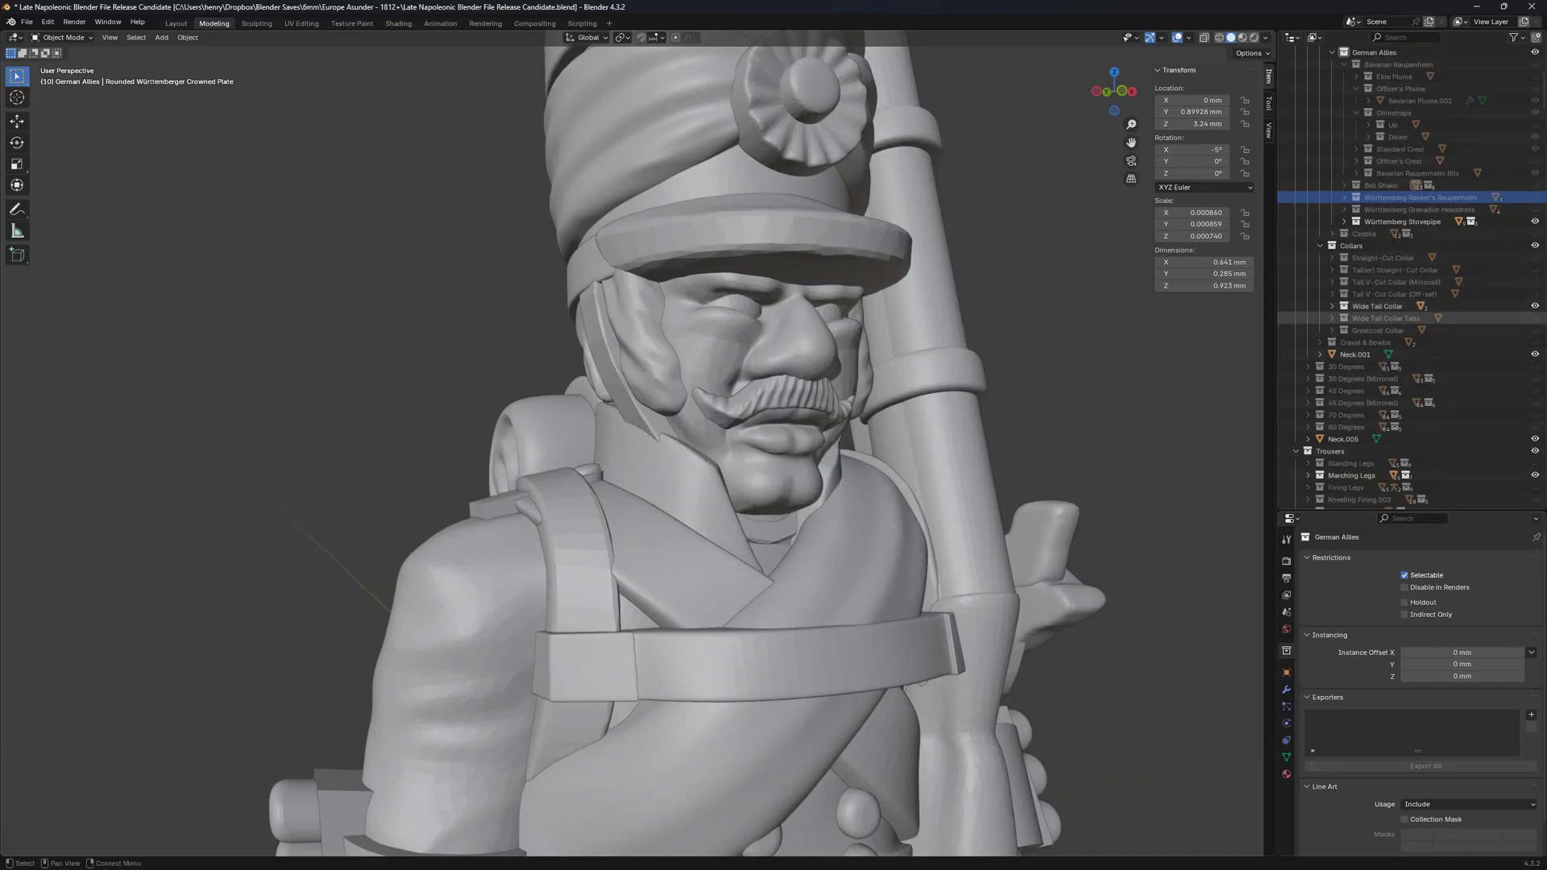
Collapse the Default collection under Heads & Hats to examine the angled head collections and view the soldier from the front.
{"action": "scroll", "coordinate": [1411, 322], "scroll_direction": "up", "scroll_amount": 8}
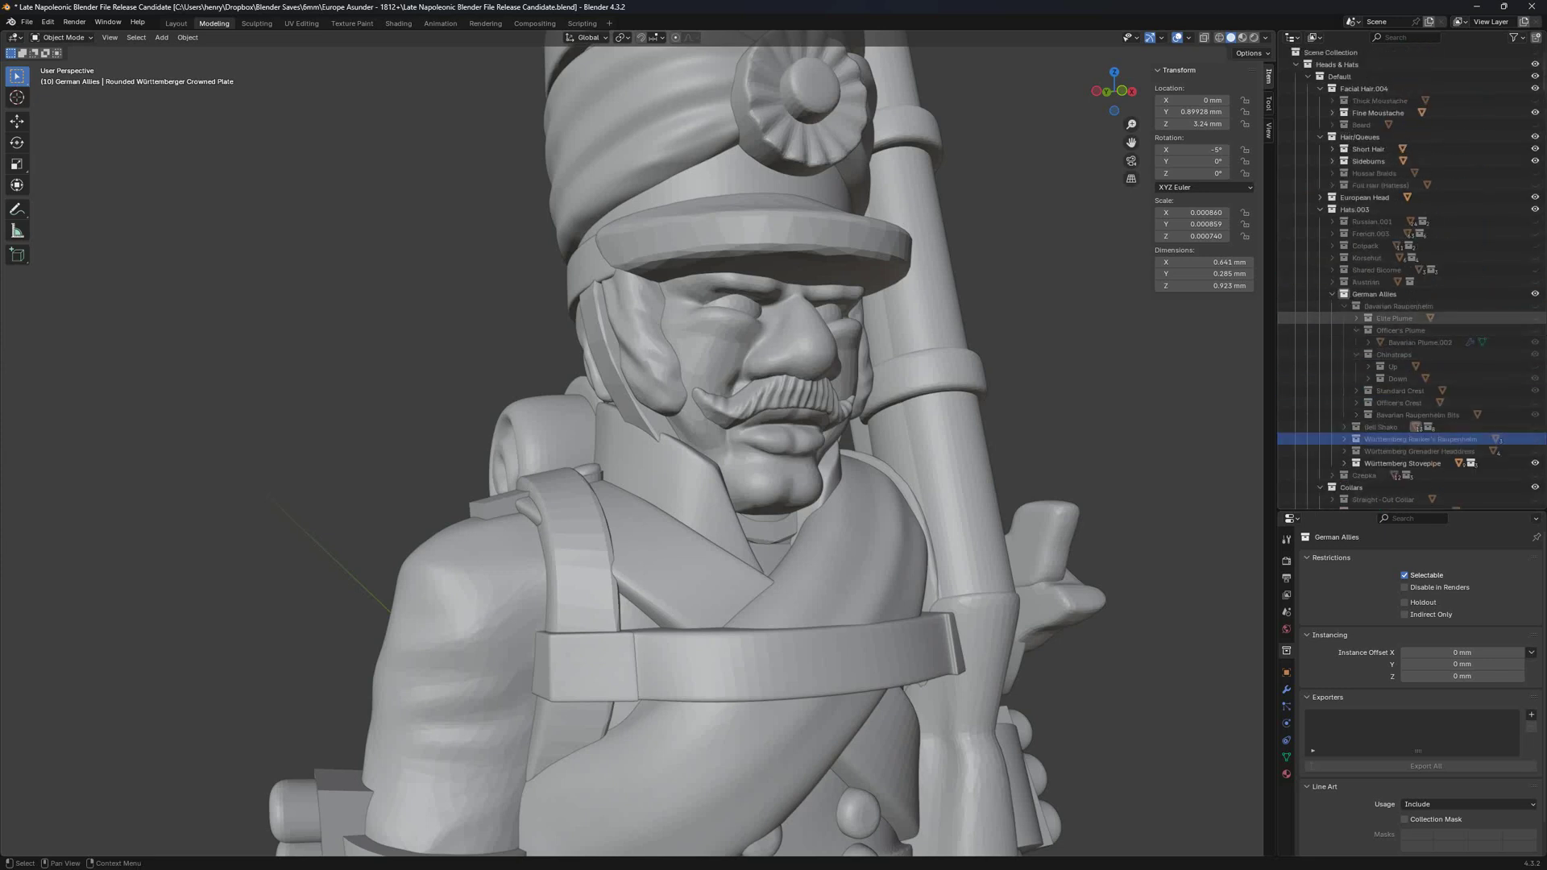
{"action": "left_click", "coordinate": [1308, 77]}
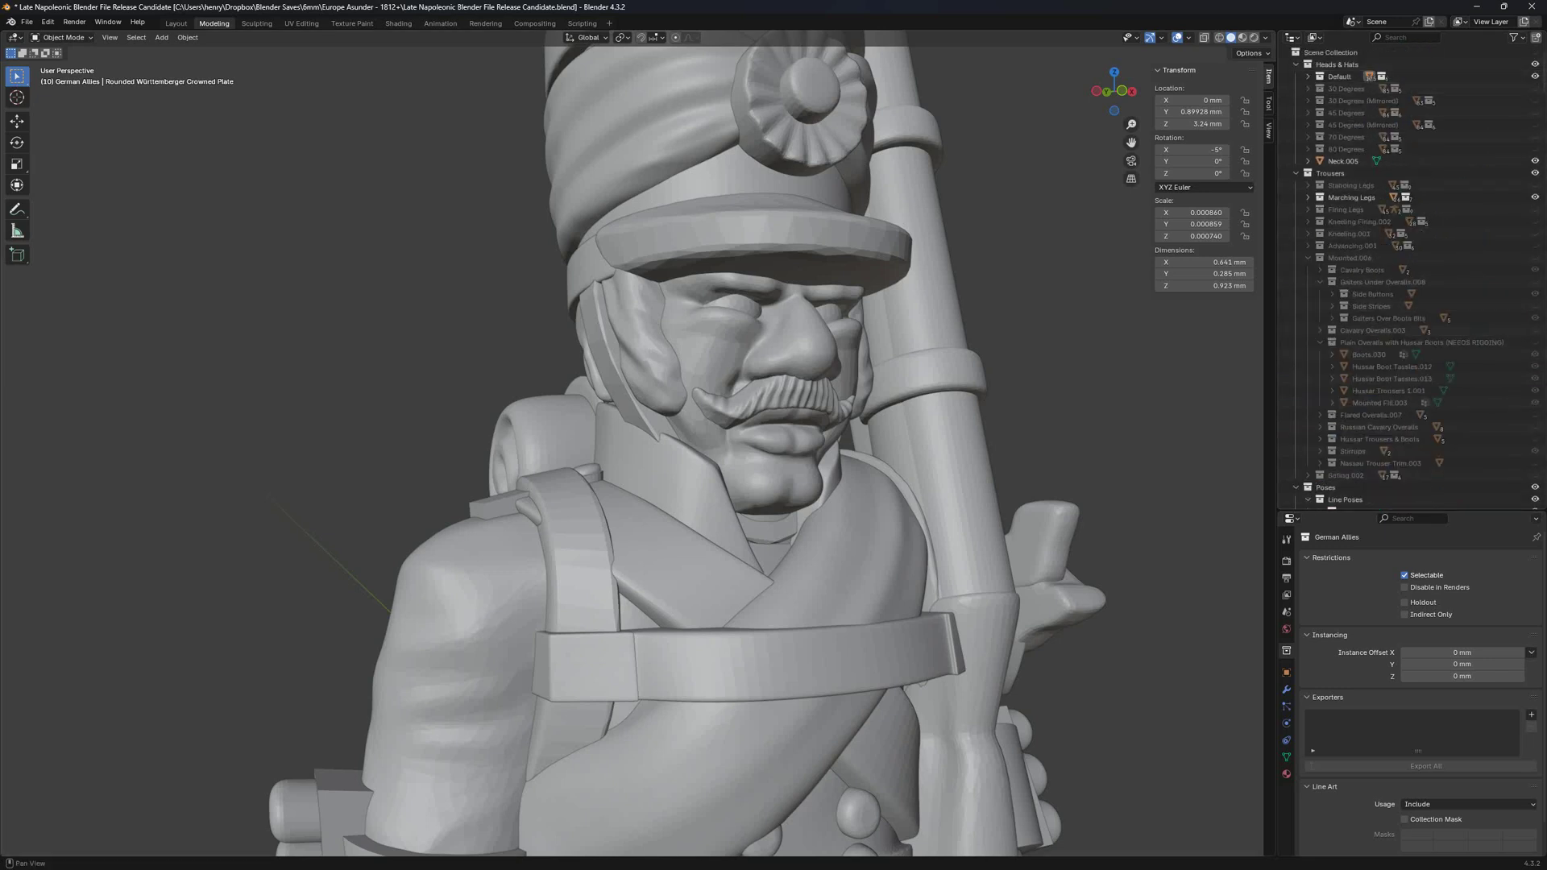
{"action": "scroll", "coordinate": [693, 451], "scroll_direction": "down", "scroll_amount": 5}
{"action": "middle_click_drag", "start_coordinate": [693, 451], "coordinate": [641, 452]}
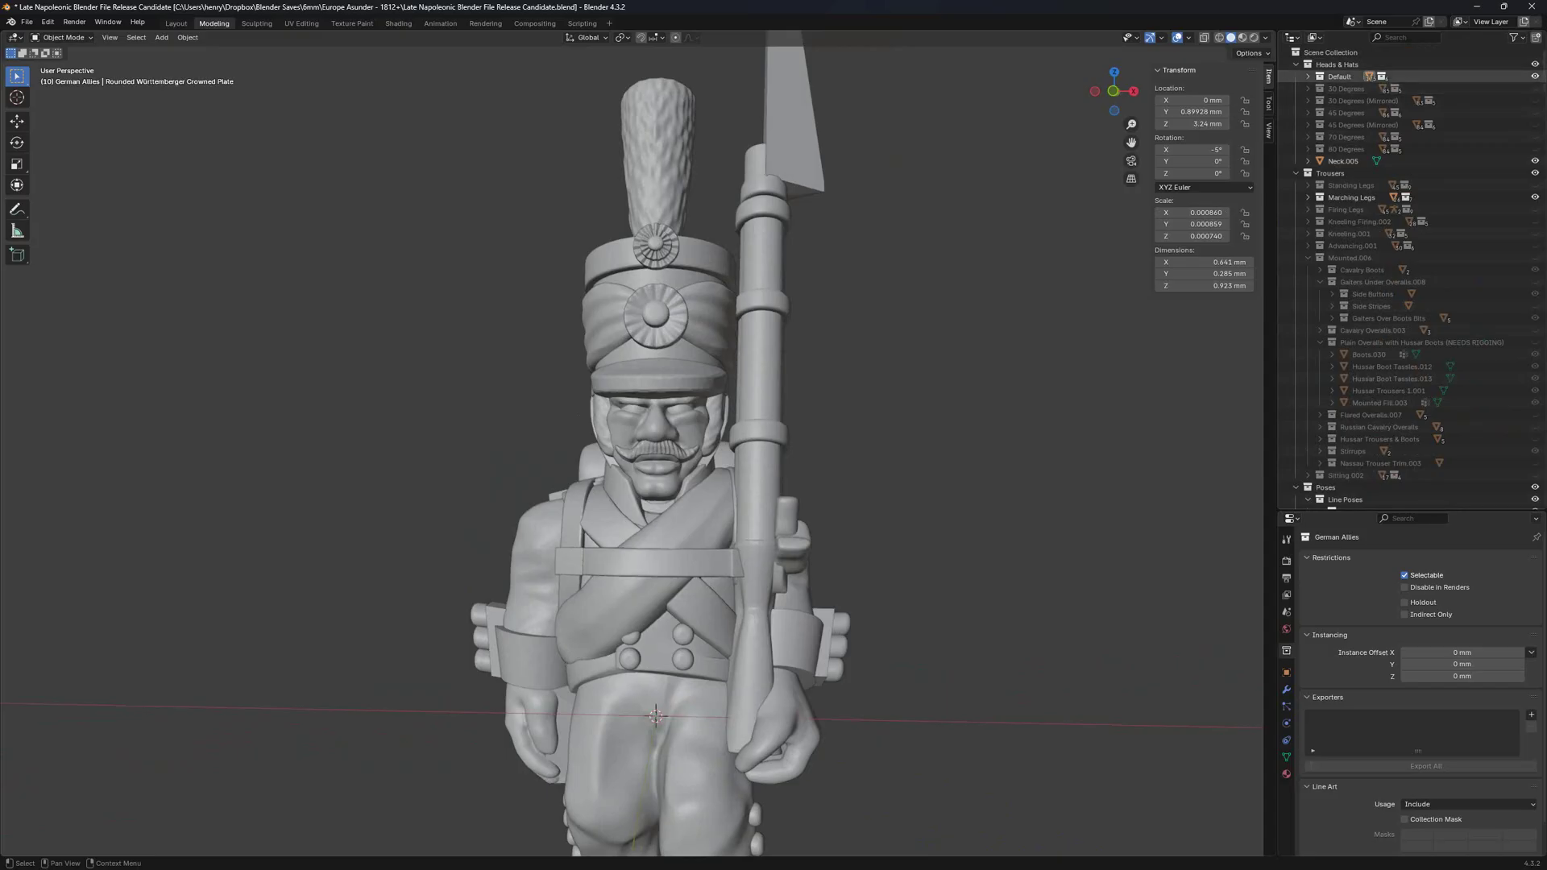
Expand the Default collection again and replace the German Allies hats with the Russian.003 hat.
{"action": "left_click", "coordinate": [1308, 77]}
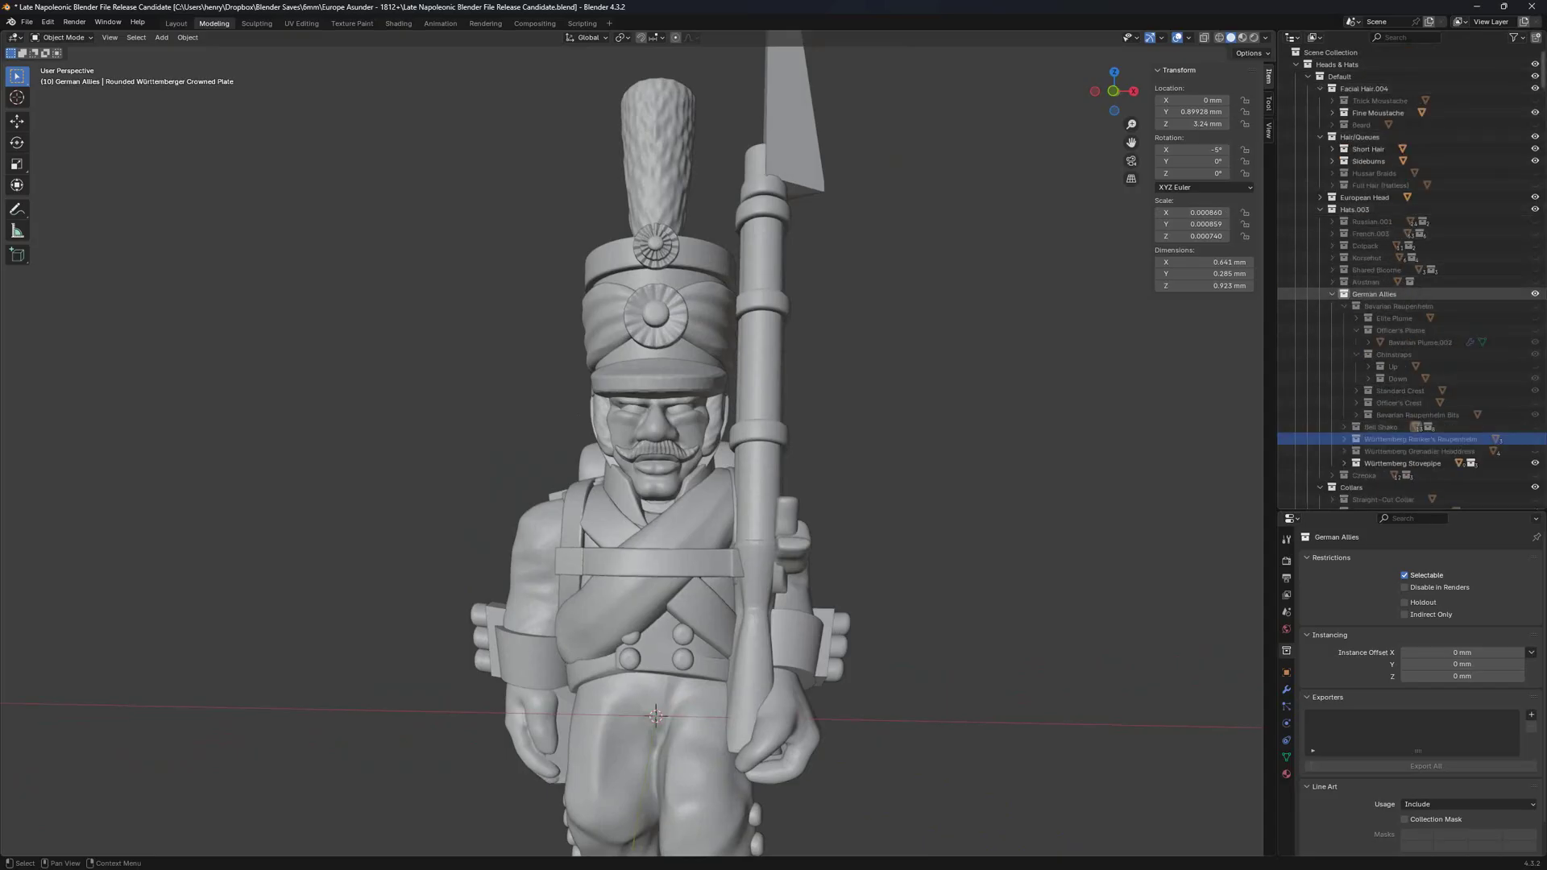
{"action": "left_click", "coordinate": [1536, 294]}
{"action": "left_click", "coordinate": [1535, 222]}
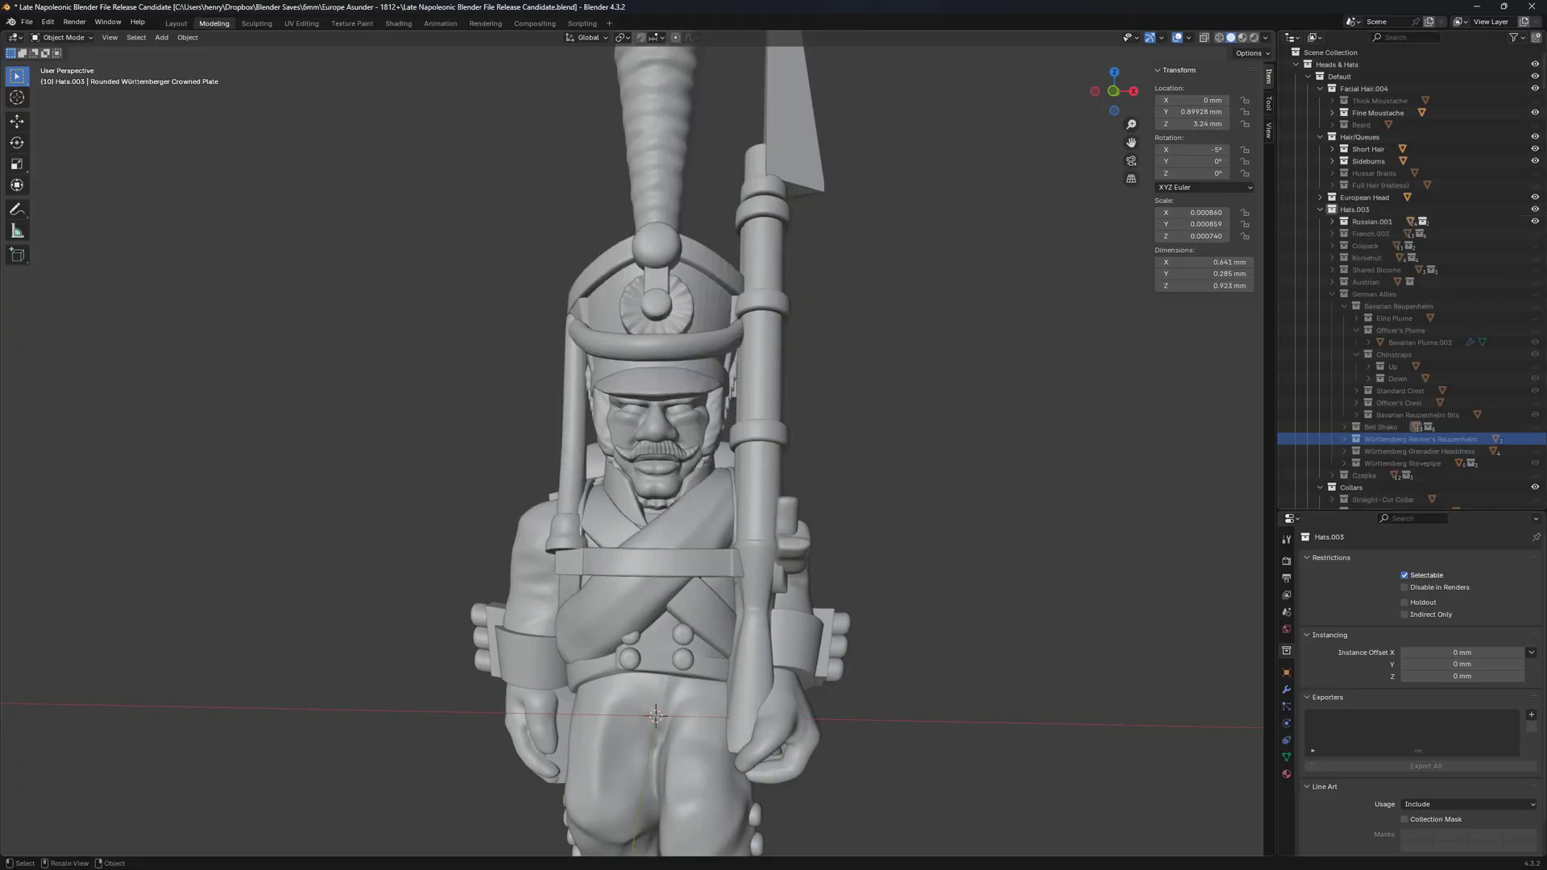
Select the Russian shako, the head and the Fine Moustache together and try rotating them around the Z axis.
{"action": "key", "text": "alt+z"}
{"action": "left_click_drag", "start_coordinate": [550, 268], "coordinate": [675, 407]}
{"action": "key", "text": "alt+z"}
{"action": "middle_click_drag", "start_coordinate": [659, 415], "coordinate": [672, 426]}
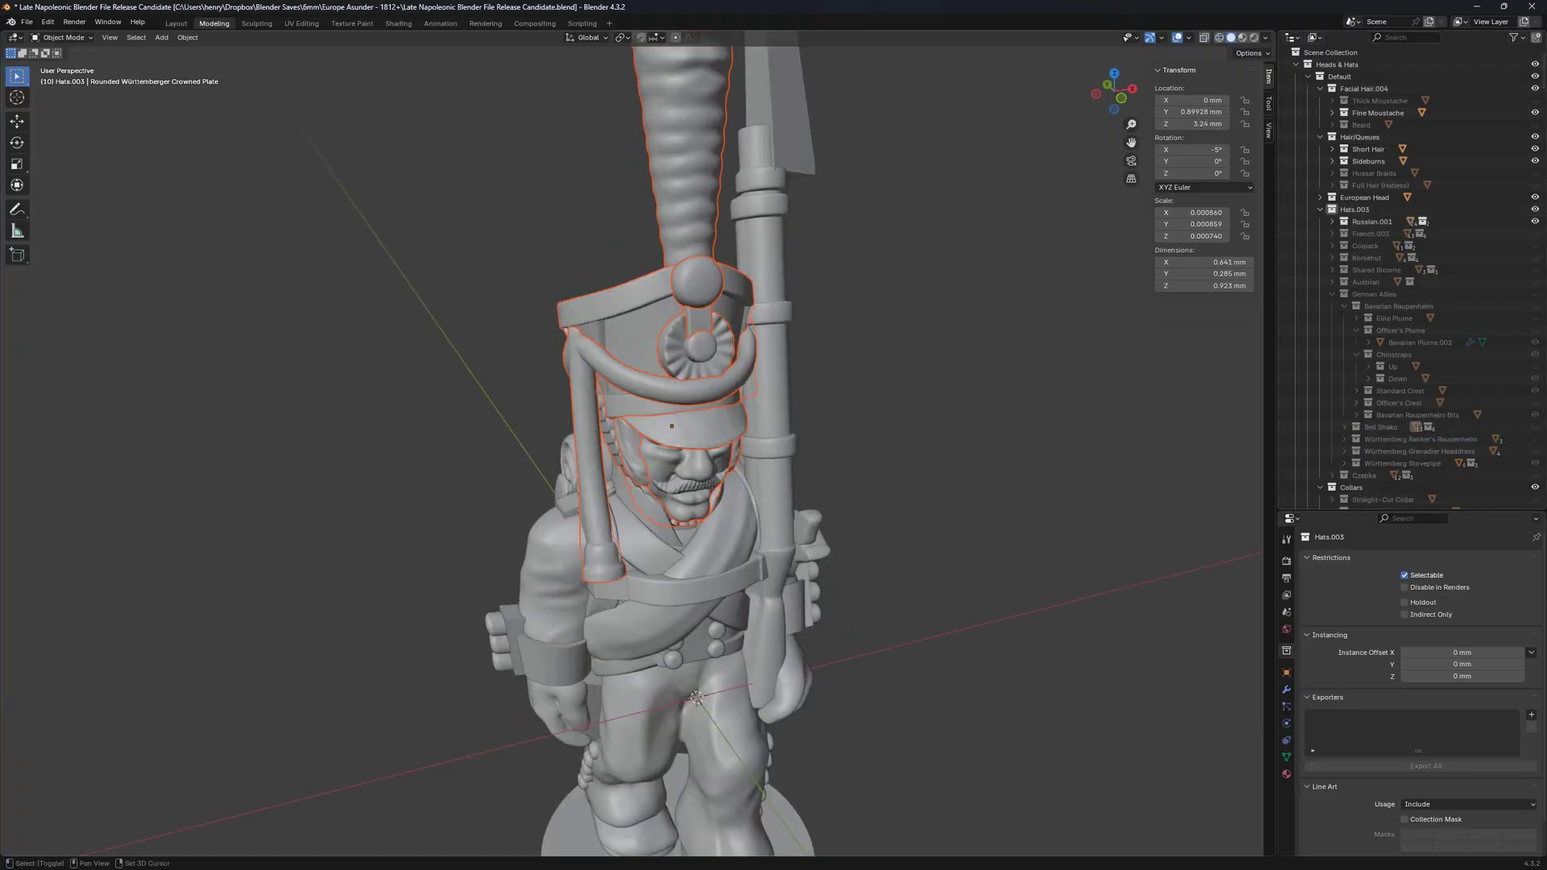
{"action": "left_click", "coordinate": [687, 487], "text": "shift"}
{"action": "key", "text": "r"}
{"action": "key", "text": "z"}
{"action": "left_click", "coordinate": [935, 443], "text": "ctrl"}
{"action": "middle_click_drag", "start_coordinate": [935, 444], "coordinate": [931, 323]}
{"action": "scroll", "coordinate": [931, 322], "scroll_direction": "up", "scroll_amount": 3}
{"action": "key", "text": "ctrl+z"}
Try turning the selected head and shako sideways around Z twice more, checking the cords against the shoulder from below.
{"action": "key", "text": "r"}
{"action": "key", "text": "z"}
{"action": "left_click", "coordinate": [919, 680], "text": "ctrl"}
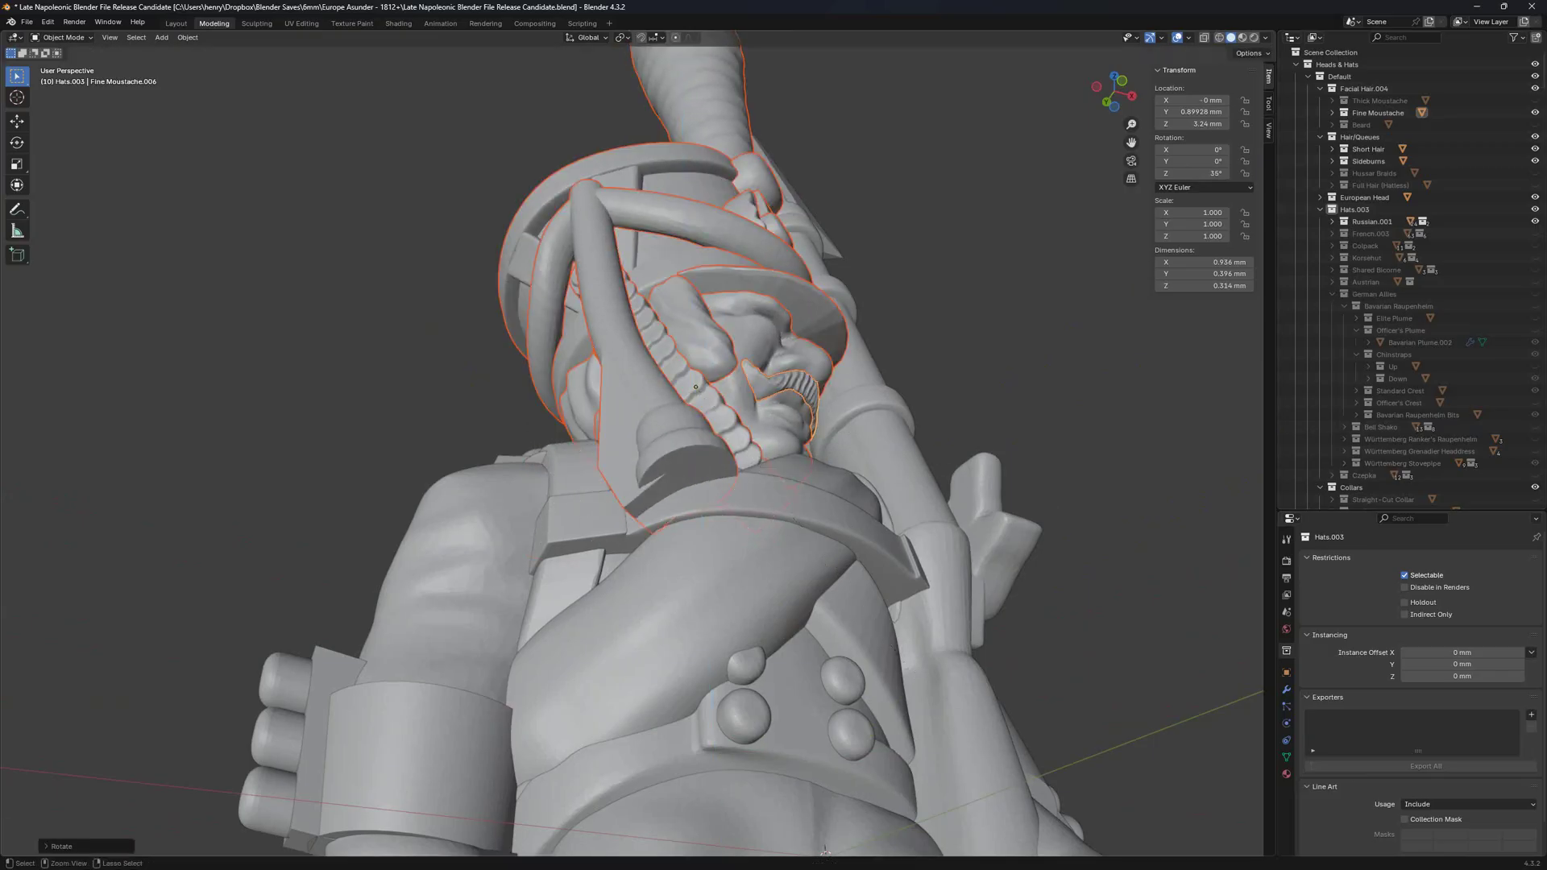
{"action": "key", "text": "ctrl+z"}
{"action": "key", "text": "r"}
{"action": "key", "text": "z"}
{"action": "left_click", "coordinate": [1032, 436], "text": "ctrl"}
{"action": "key", "text": "ctrl+z"}
Collapse the Default head collection, replace it with the 30 Degrees collection and view the turned head from the side.
{"action": "middle_click_drag", "start_coordinate": [1032, 436], "coordinate": [1002, 540]}
{"action": "scroll", "coordinate": [1002, 540], "scroll_direction": "down", "scroll_amount": 2}
{"action": "left_click", "coordinate": [1308, 77]}
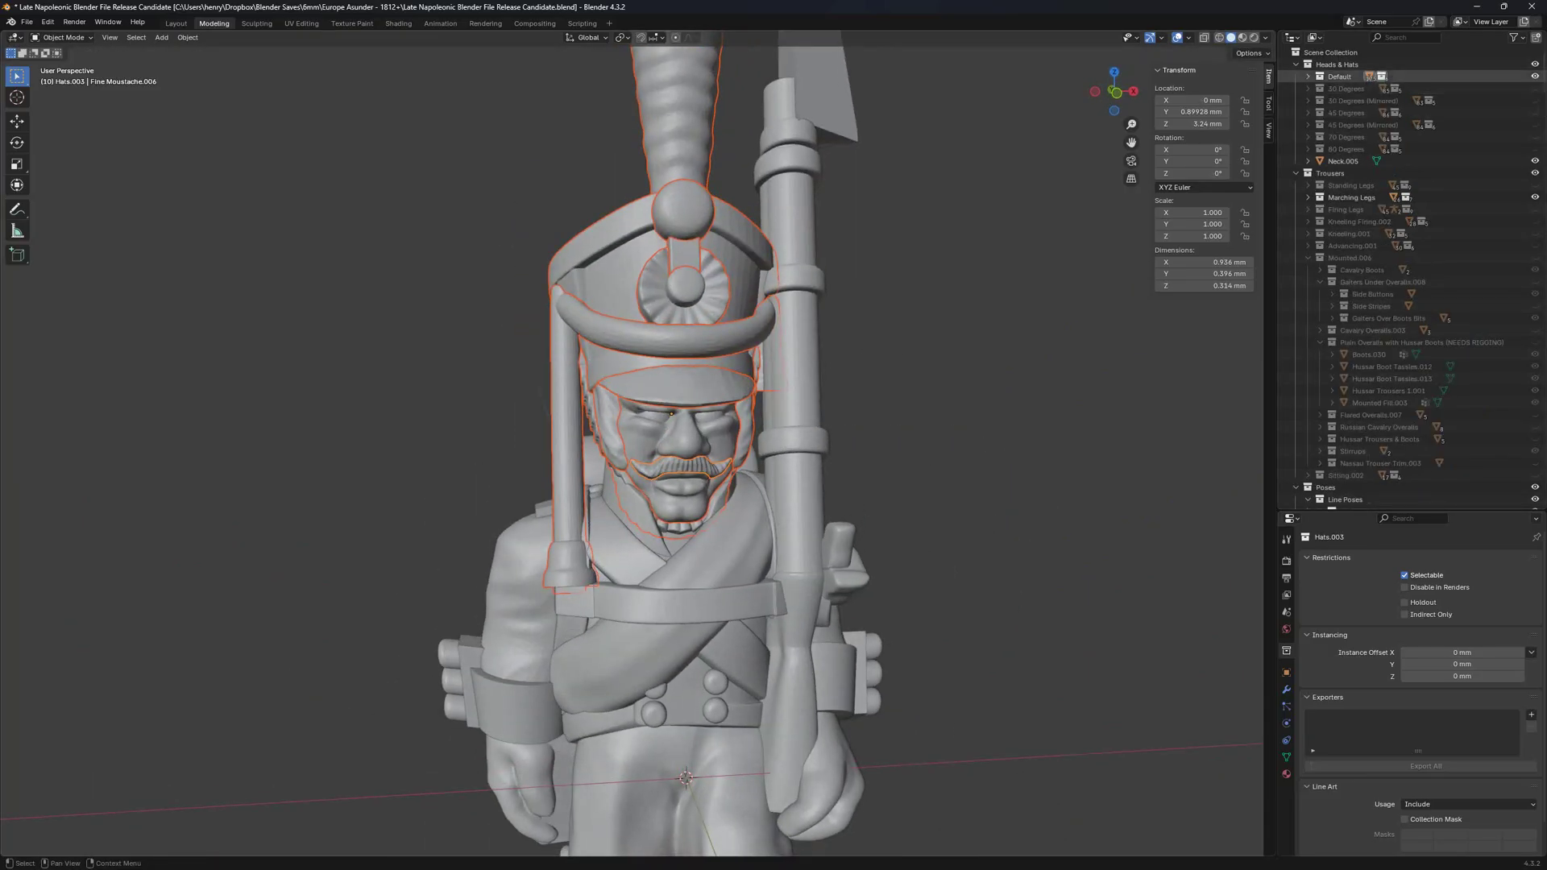
{"action": "left_click", "coordinate": [1535, 77]}
{"action": "left_click", "coordinate": [1535, 89]}
{"action": "middle_click_drag", "start_coordinate": [951, 419], "coordinate": [1063, 415]}
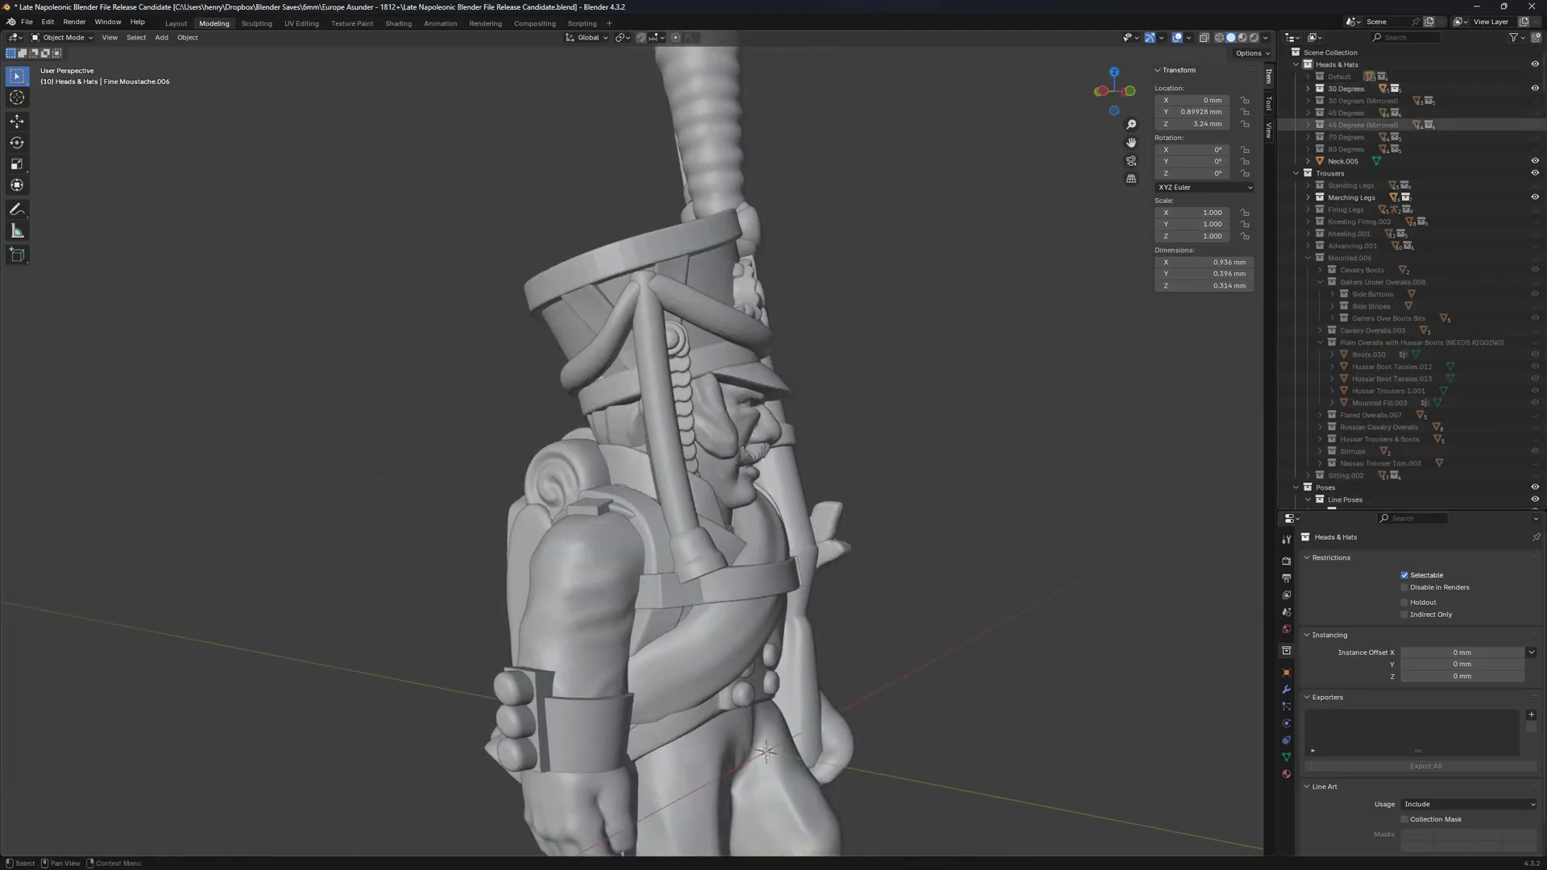
View the whole soldier in front orthographic view with the Charleville Musket selected.
{"action": "middle_click_drag", "start_coordinate": [927, 411], "coordinate": [439, 395]}
{"action": "scroll", "coordinate": [459, 415], "scroll_direction": "down", "scroll_amount": 4}
{"action": "scroll", "coordinate": [411, 414], "scroll_direction": "up", "scroll_amount": 3}
{"action": "scroll", "coordinate": [439, 395], "scroll_direction": "down", "scroll_amount": 3}
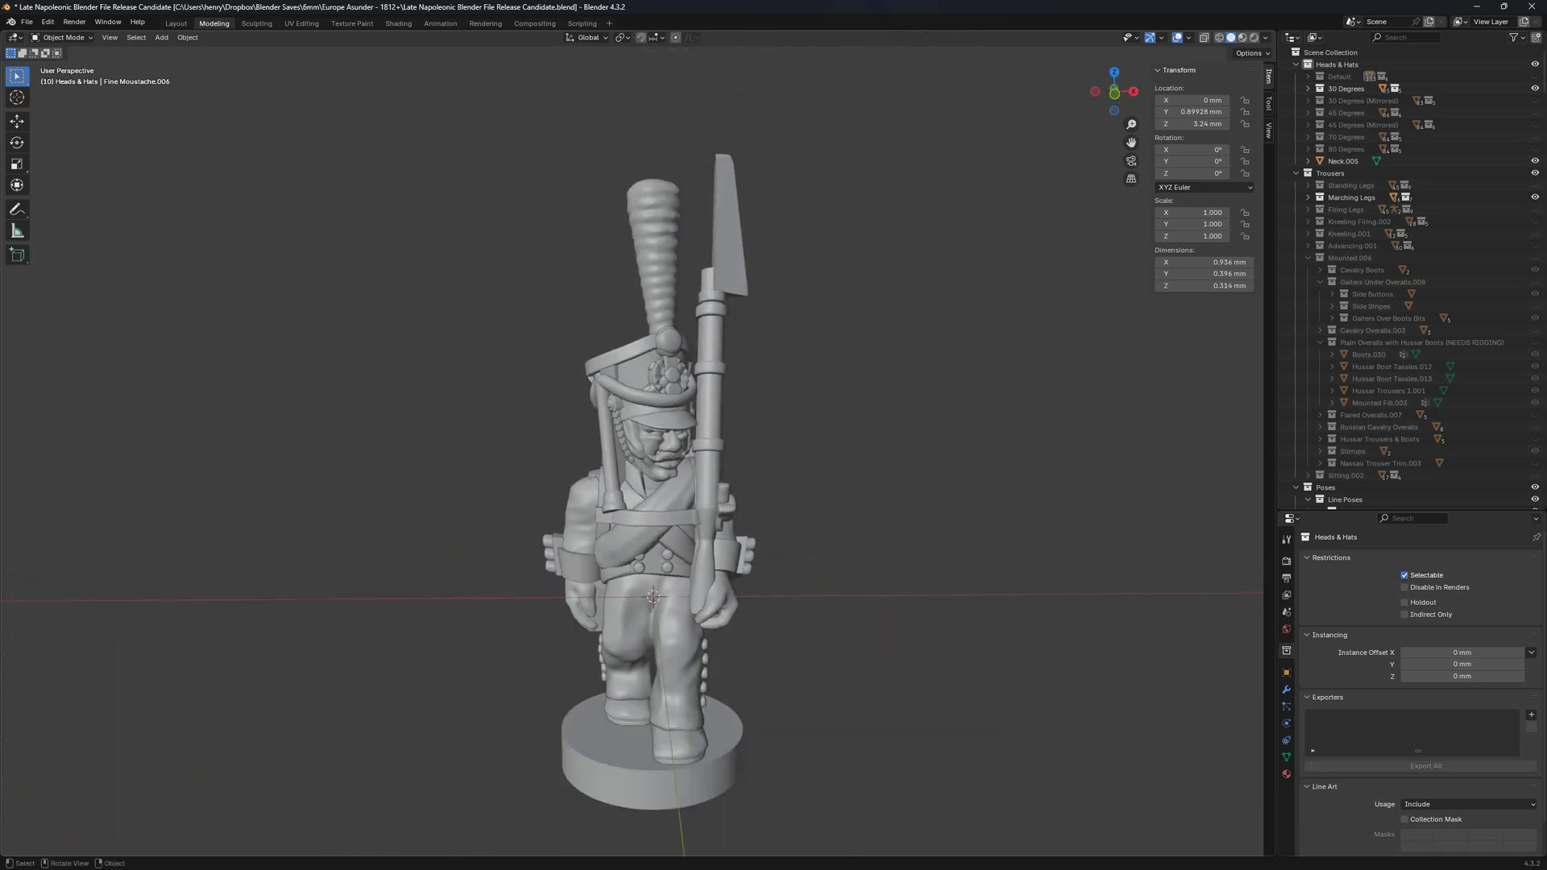
{"action": "scroll", "coordinate": [439, 394], "scroll_direction": "down", "scroll_amount": 3}
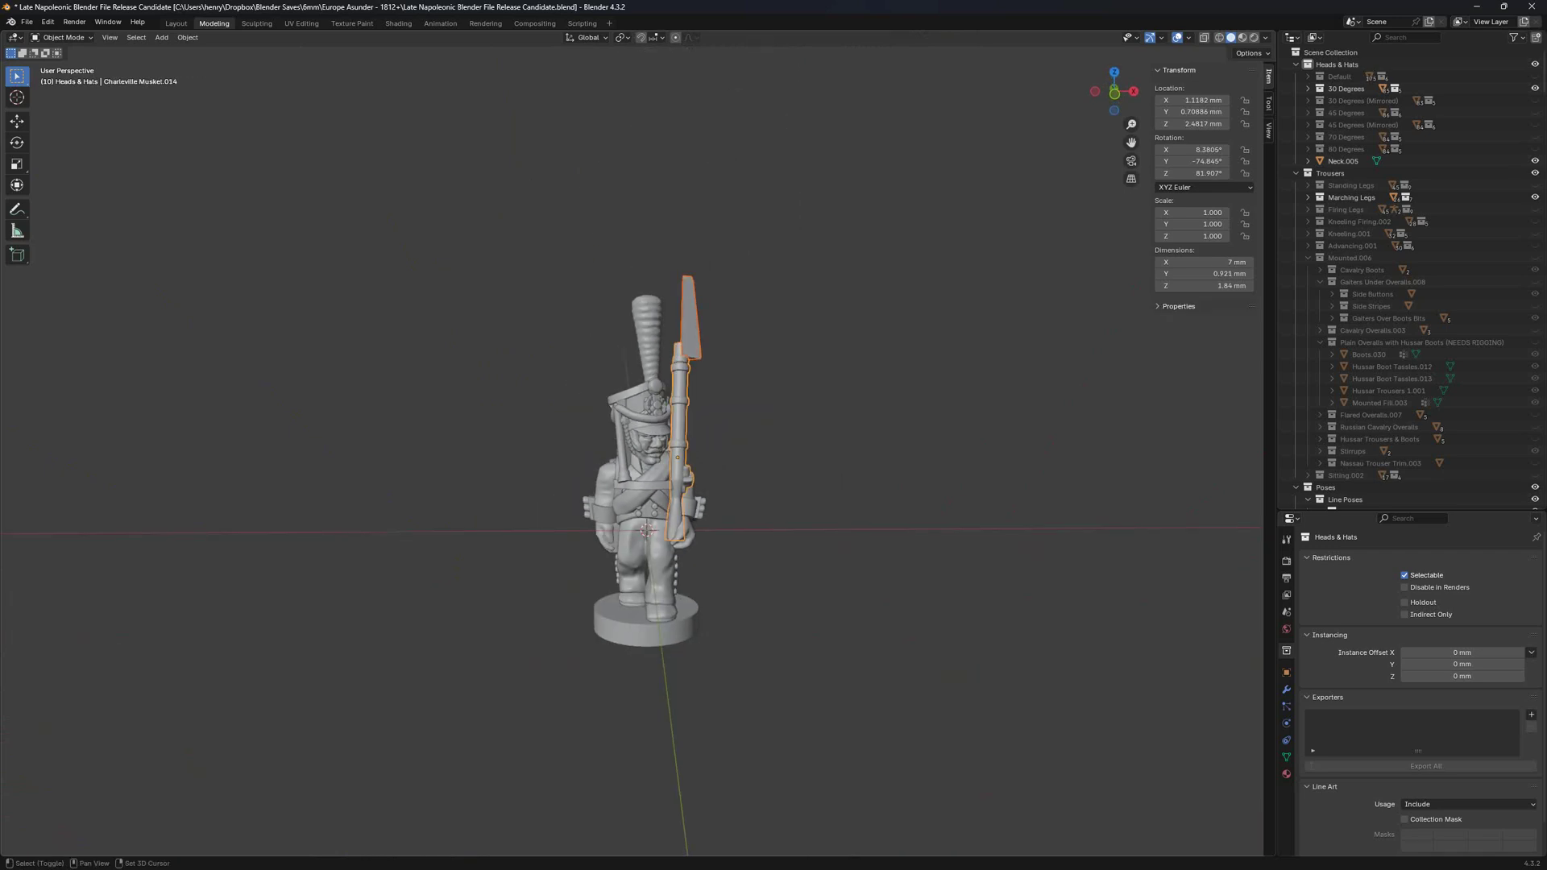
{"action": "scroll", "coordinate": [439, 395], "scroll_direction": "up", "scroll_amount": 2}
{"action": "middle_click_drag", "start_coordinate": [439, 395], "coordinate": [306, 378]}
{"action": "key", "text": "KP_1"}
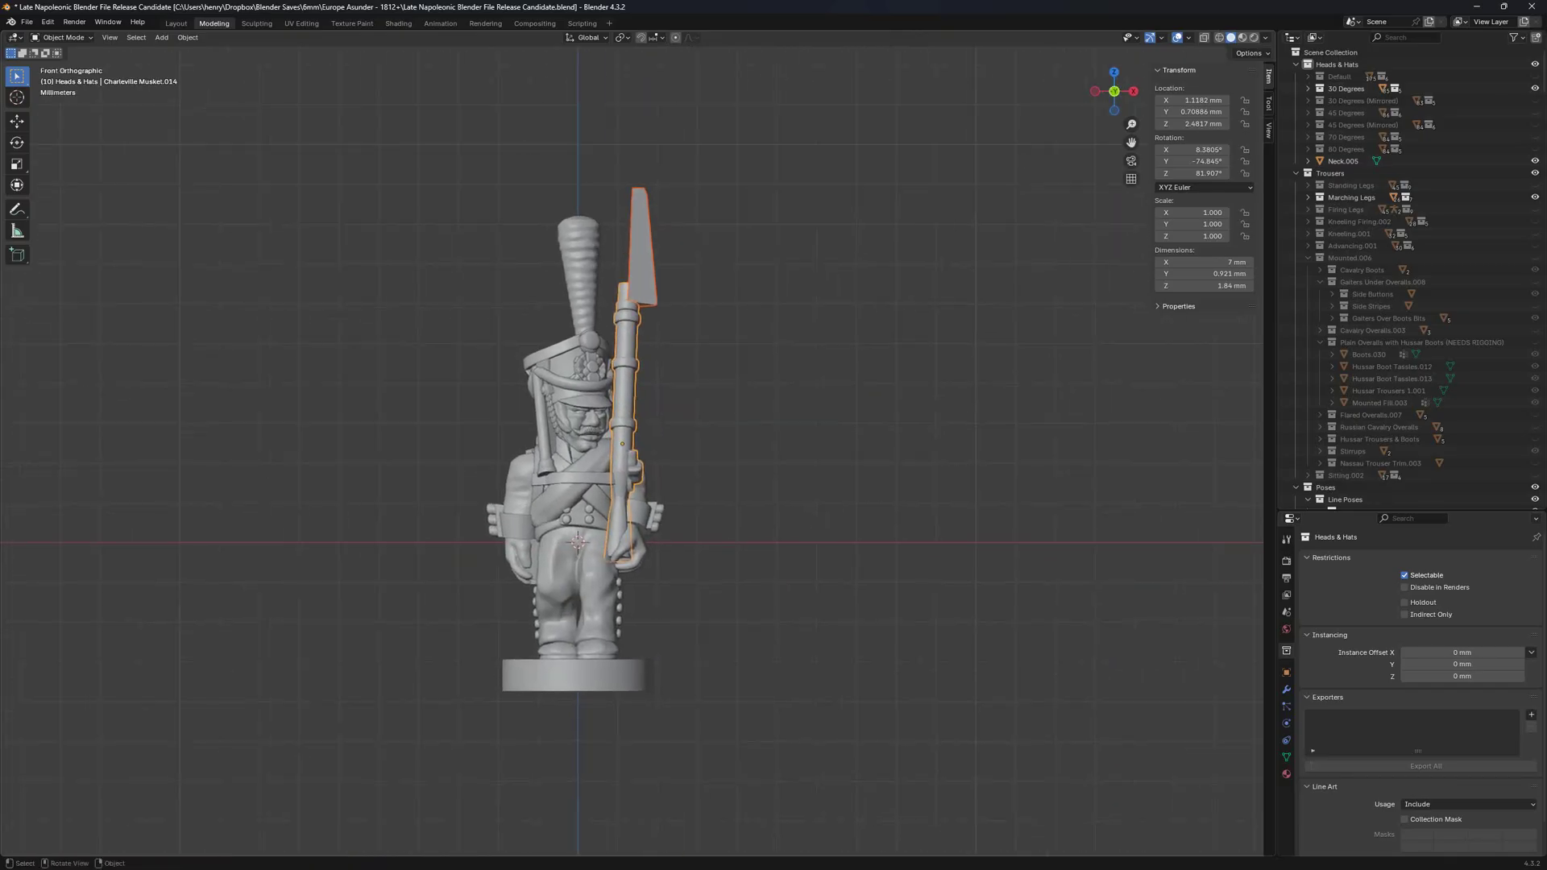
Try rotating the Charleville Musket around Y in front view and around X in right view, and undo the rotations.
{"action": "scroll", "coordinate": [819, 579], "scroll_direction": "up", "scroll_amount": 3}
{"action": "key", "text": "r"}
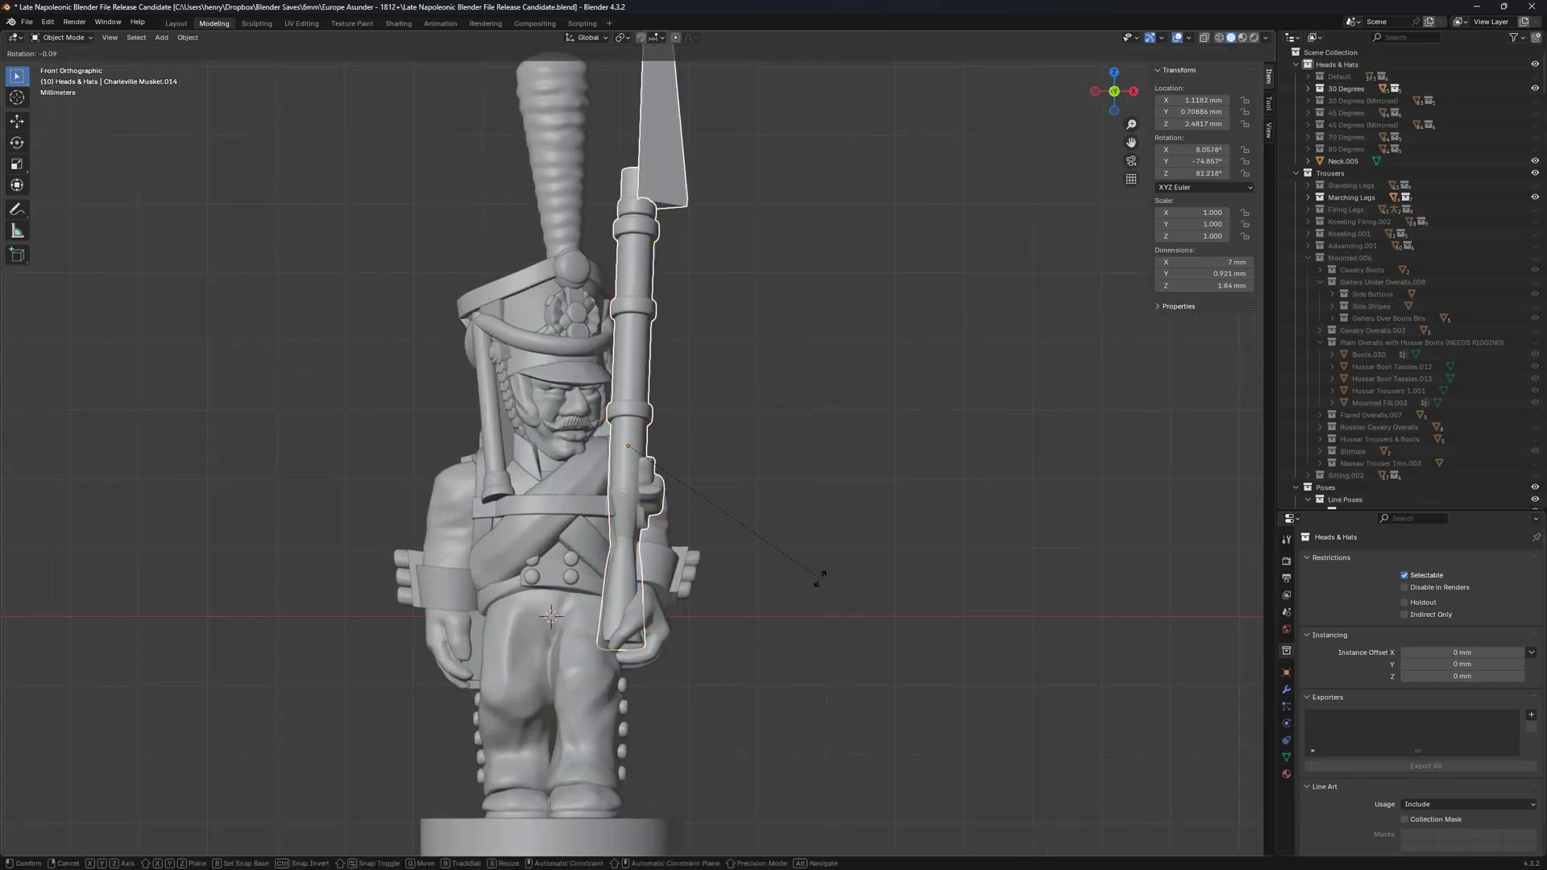
{"action": "key", "text": "y"}
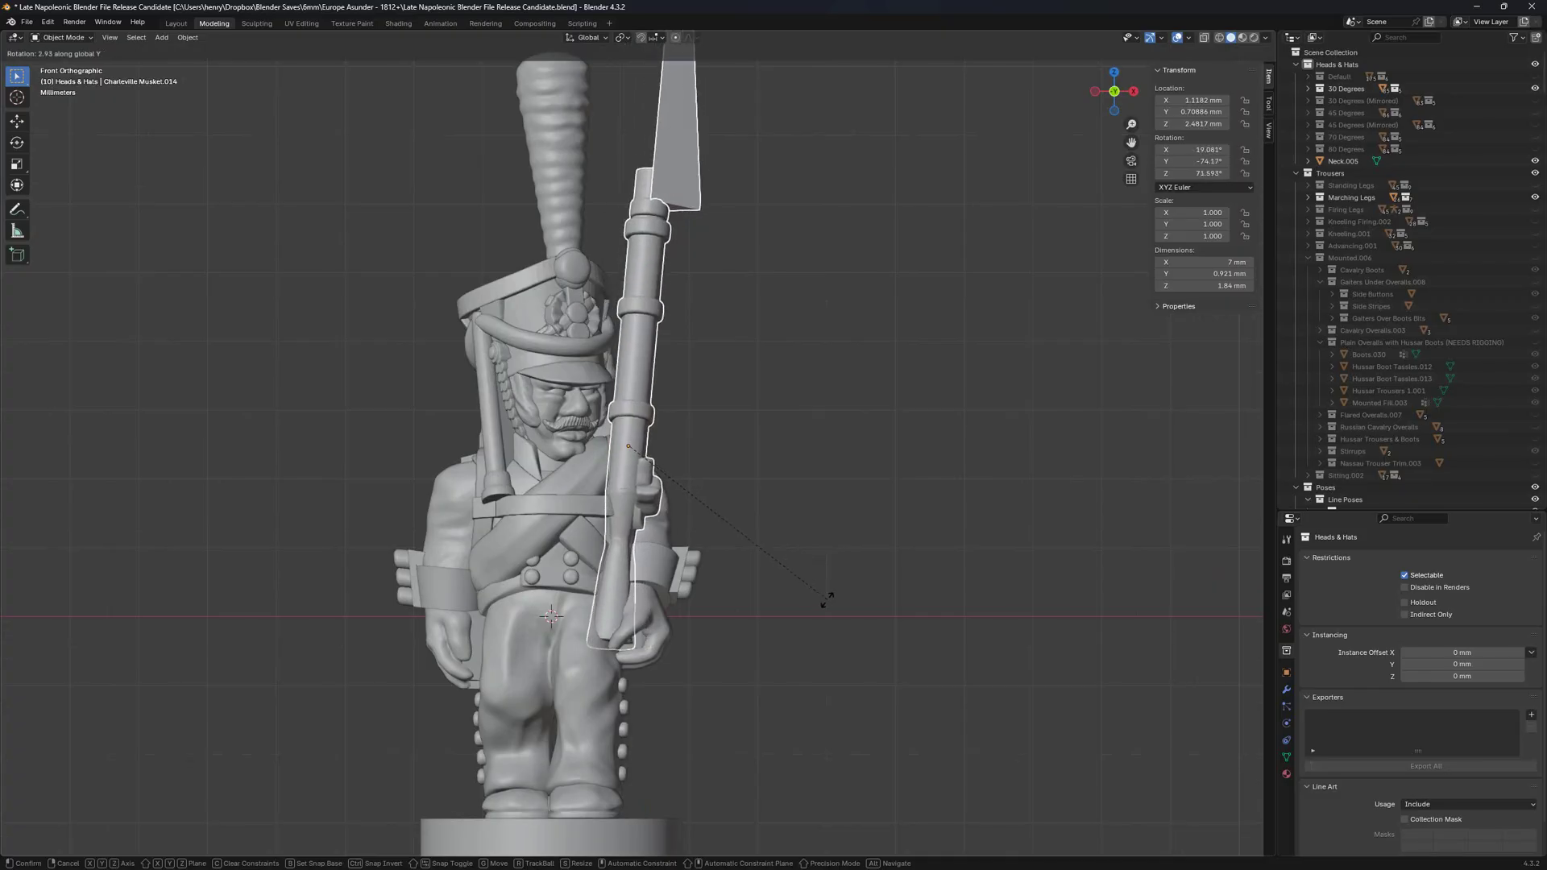
{"action": "left_click", "coordinate": [830, 597]}
{"action": "key", "text": "KP_3"}
{"action": "key", "text": "r"}
{"action": "key", "text": "x"}
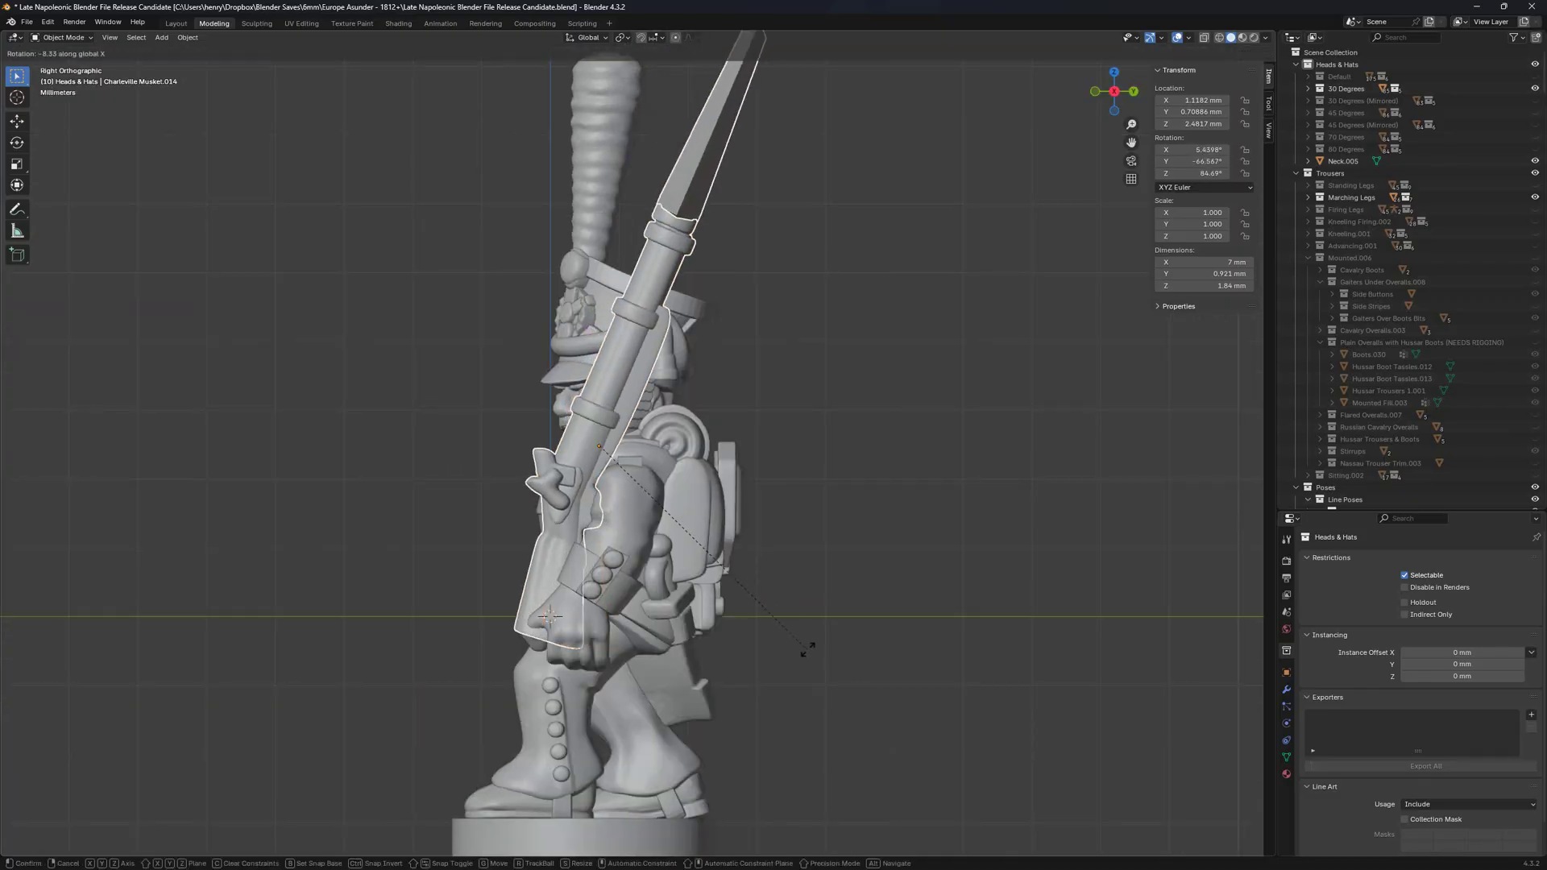
{"action": "left_click", "coordinate": [891, 636]}
{"action": "key", "text": "ctrl+z"}
Deselect the musket and bayonet, hide the 30 Degrees head collection and show the Default head collection instead.
{"action": "middle_click_drag", "start_coordinate": [556, 266], "coordinate": [750, 282]}
{"action": "left_click", "coordinate": [663, 145]}
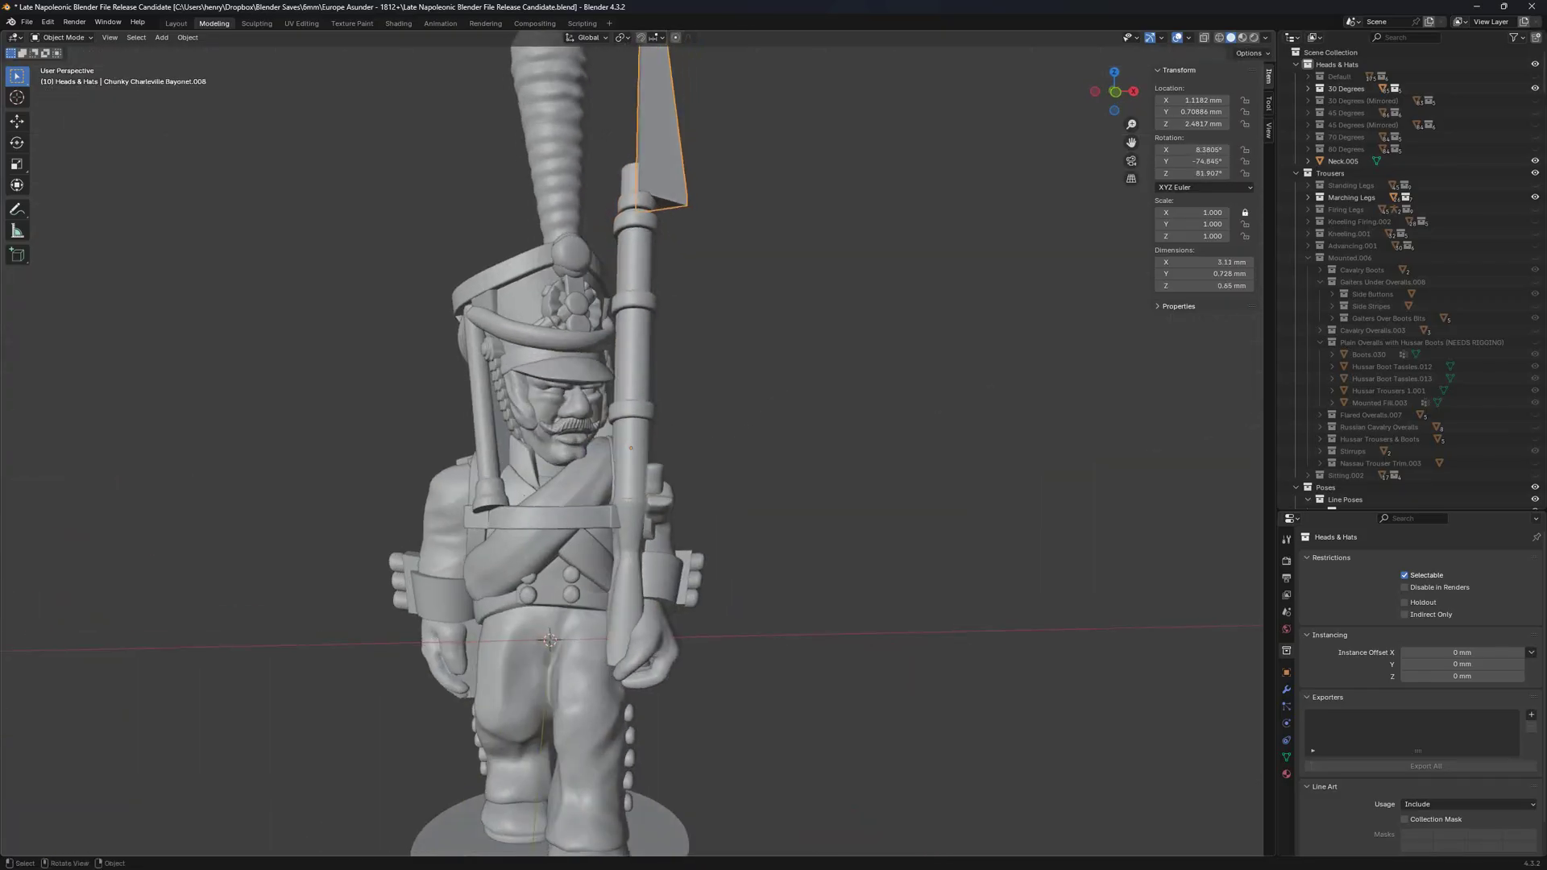
{"action": "left_click", "coordinate": [750, 201]}
{"action": "scroll", "coordinate": [750, 202], "scroll_direction": "down", "scroll_amount": 3}
{"action": "scroll", "coordinate": [708, 484], "scroll_direction": "up", "scroll_amount": 2}
{"action": "middle_click_drag", "start_coordinate": [655, 451], "coordinate": [671, 493], "text": "shift"}
{"action": "left_click", "coordinate": [1536, 89]}
{"action": "left_click", "coordinate": [1535, 77]}
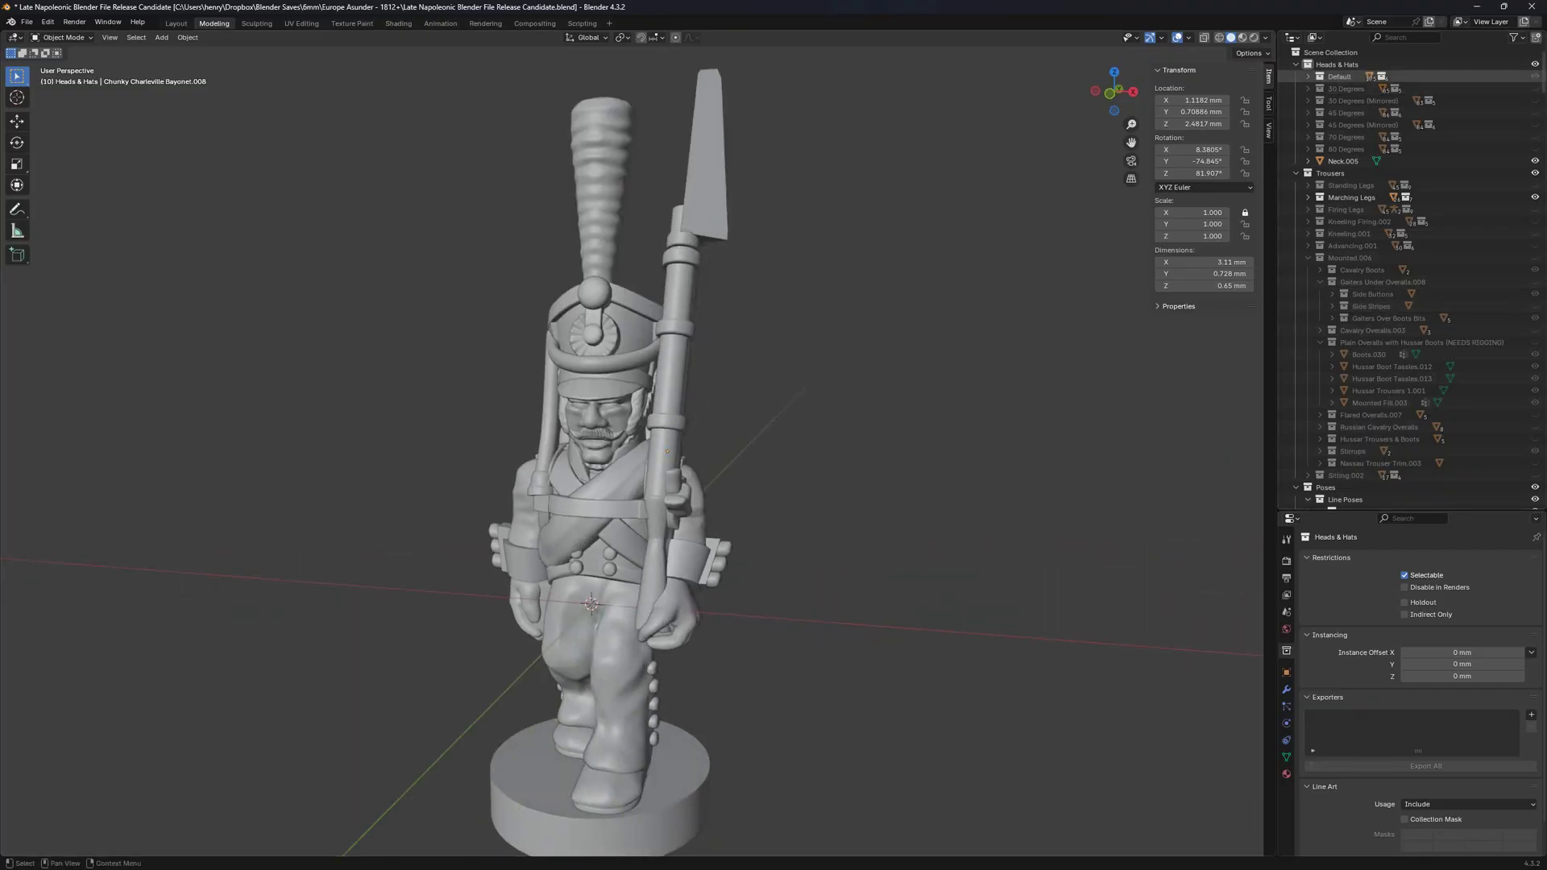
Expand the Marching Legs collection and select the soldier's flared trousers, viewing the legs up close.
{"action": "middle_click_drag", "start_coordinate": [1007, 323], "coordinate": [1060, 324]}
{"action": "middle_click_drag", "start_coordinate": [806, 395], "coordinate": [901, 329], "text": "shift"}
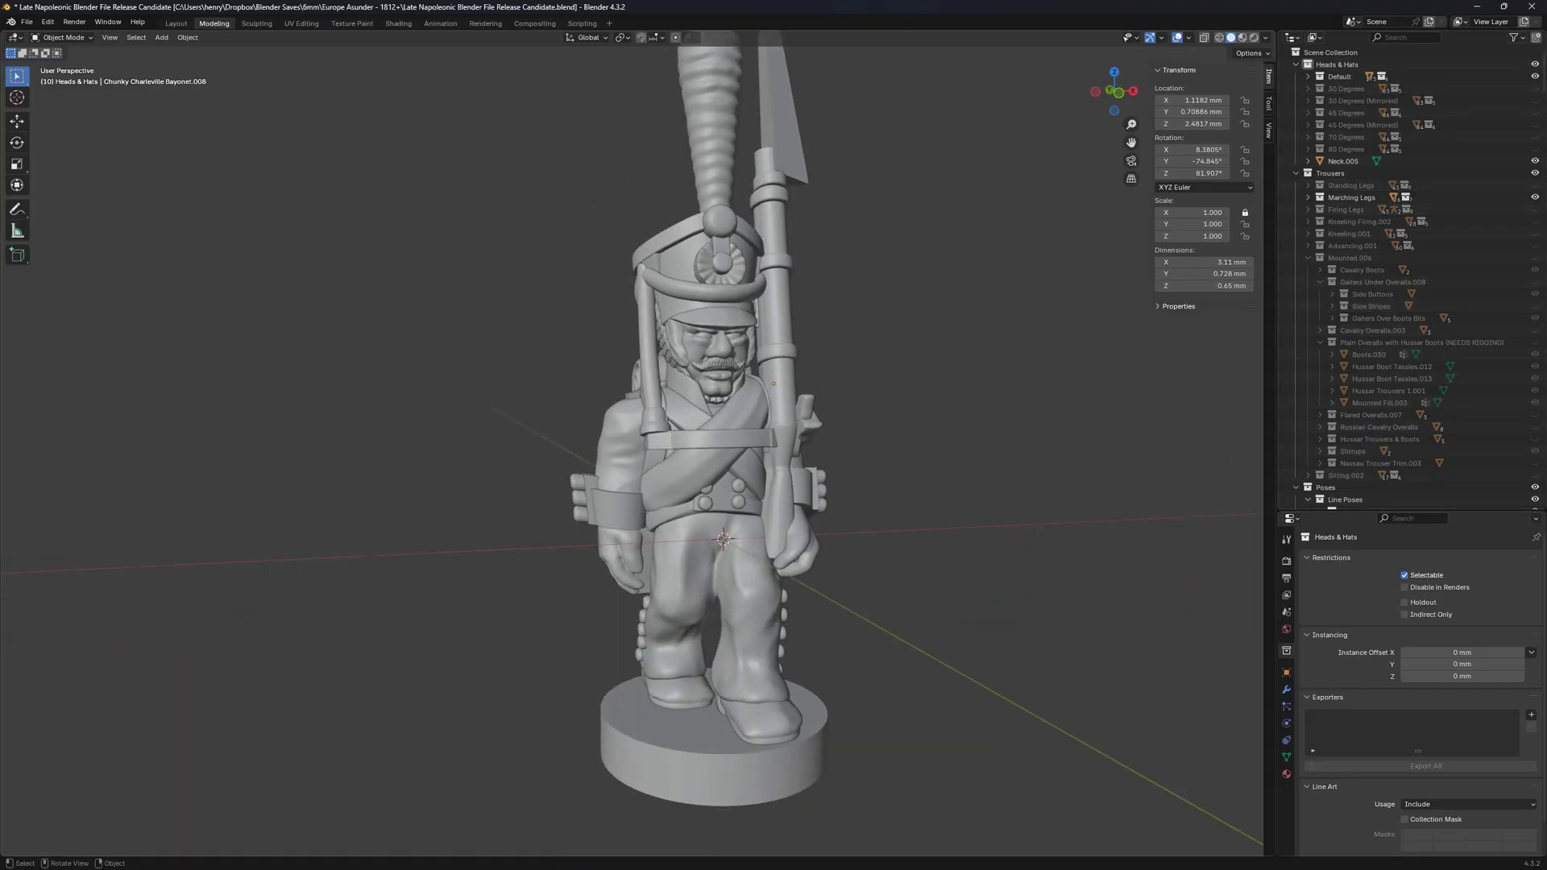
{"action": "left_click", "coordinate": [1308, 198]}
{"action": "scroll", "coordinate": [661, 677], "scroll_direction": "up", "scroll_amount": 2}
{"action": "scroll", "coordinate": [709, 524], "scroll_direction": "up", "scroll_amount": 1}
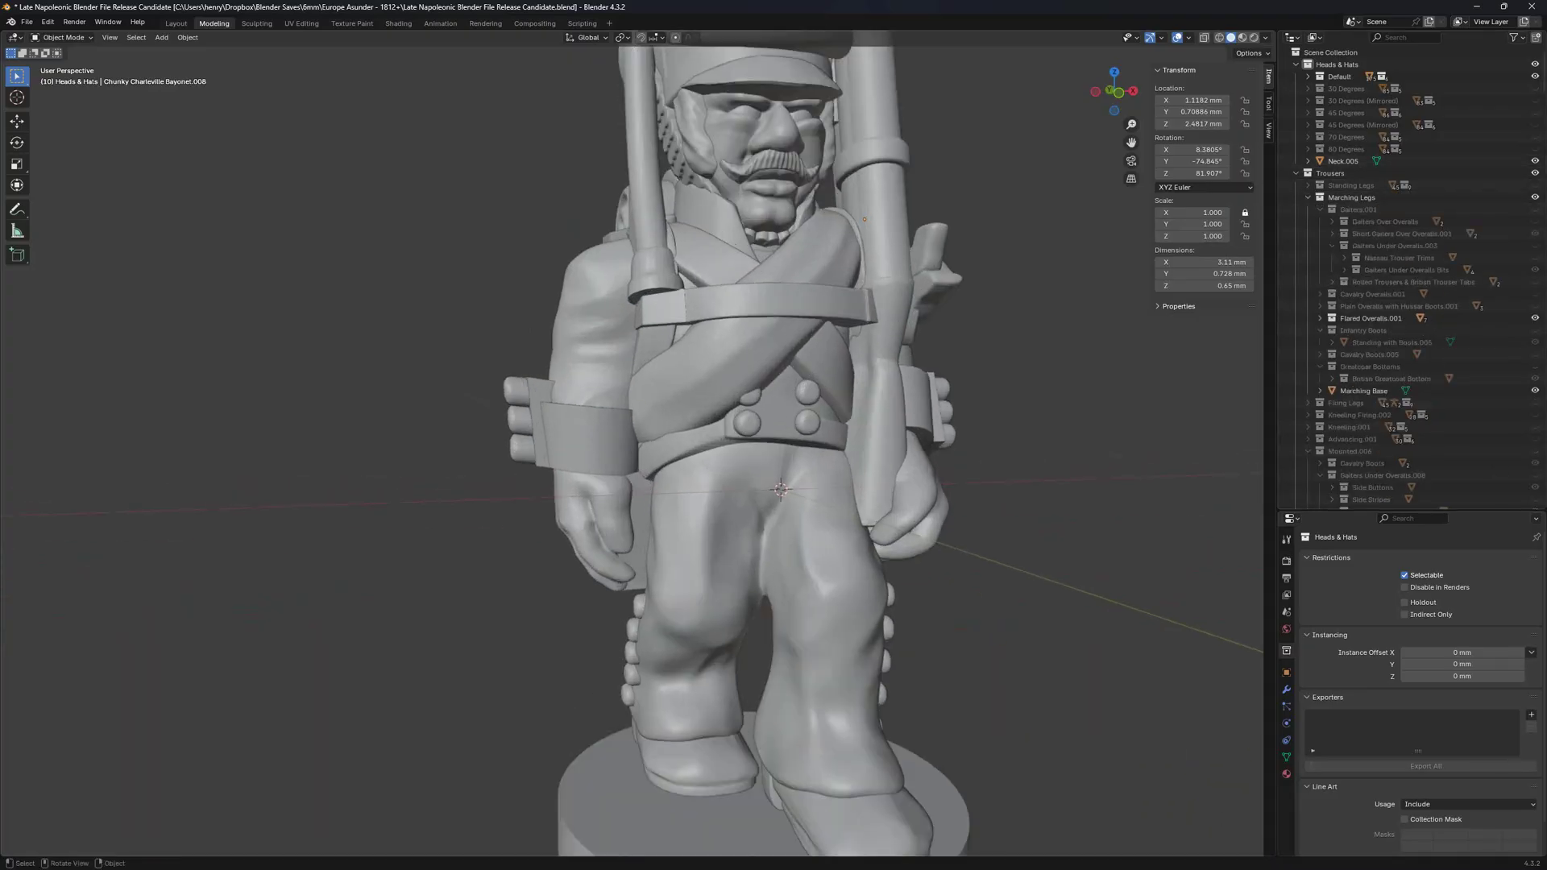
{"action": "left_click", "coordinate": [762, 516]}
{"action": "middle_click_drag", "start_coordinate": [709, 524], "coordinate": [649, 427]}
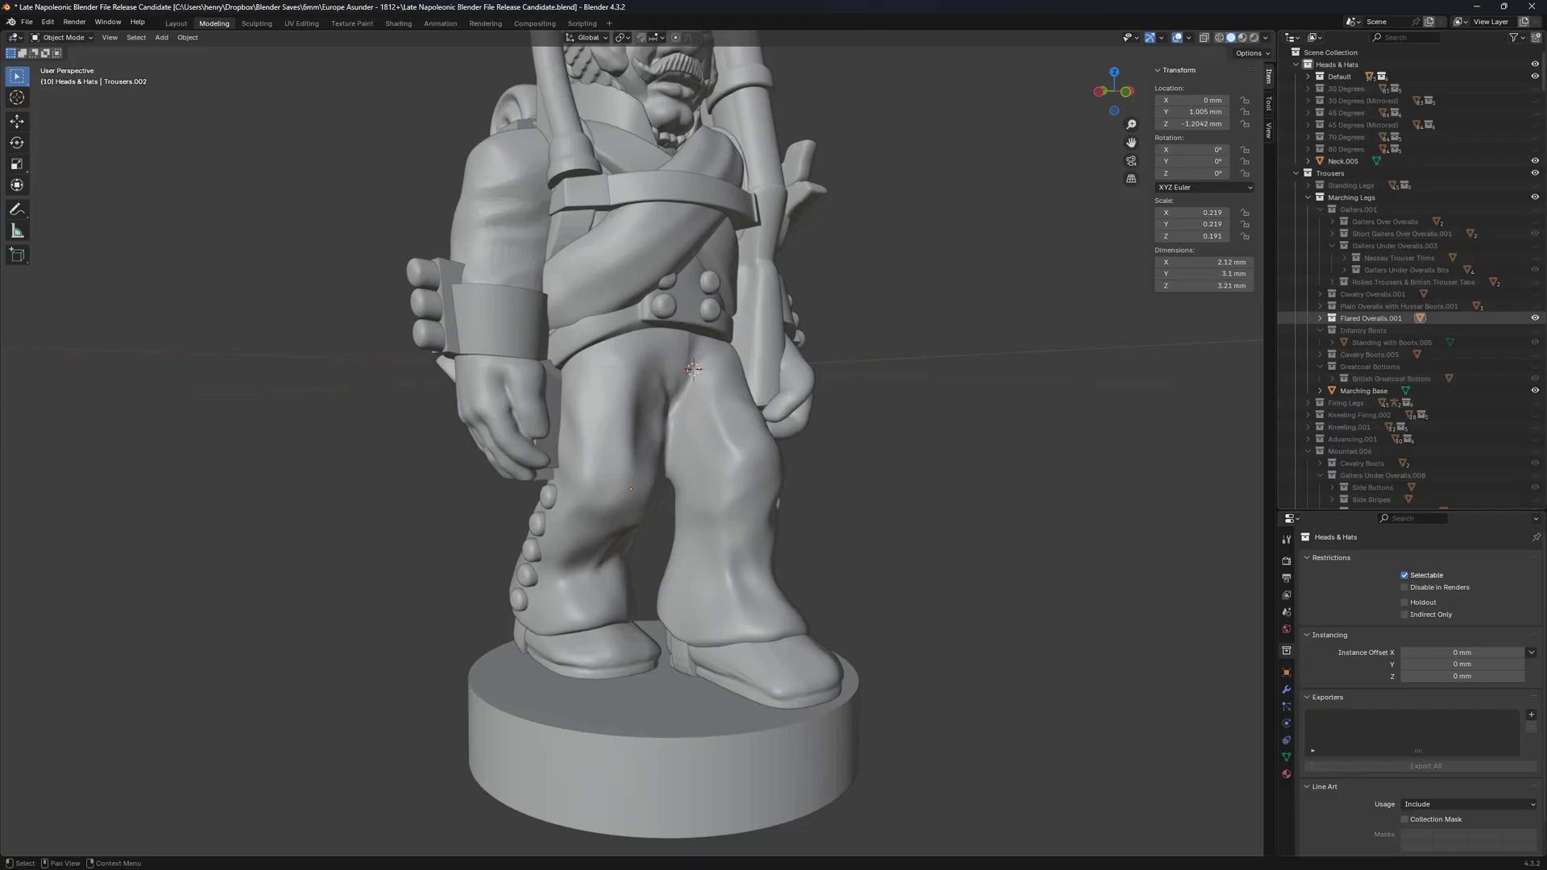
Hide Flared Overalls.001, show Gaiters.001, and preview the Gaiters Over Overalls and Gaiters Under Overalls.003 variants in turn.
{"action": "left_click", "coordinate": [1535, 318]}
{"action": "left_click", "coordinate": [1535, 210]}
{"action": "left_click", "coordinate": [1536, 234]}
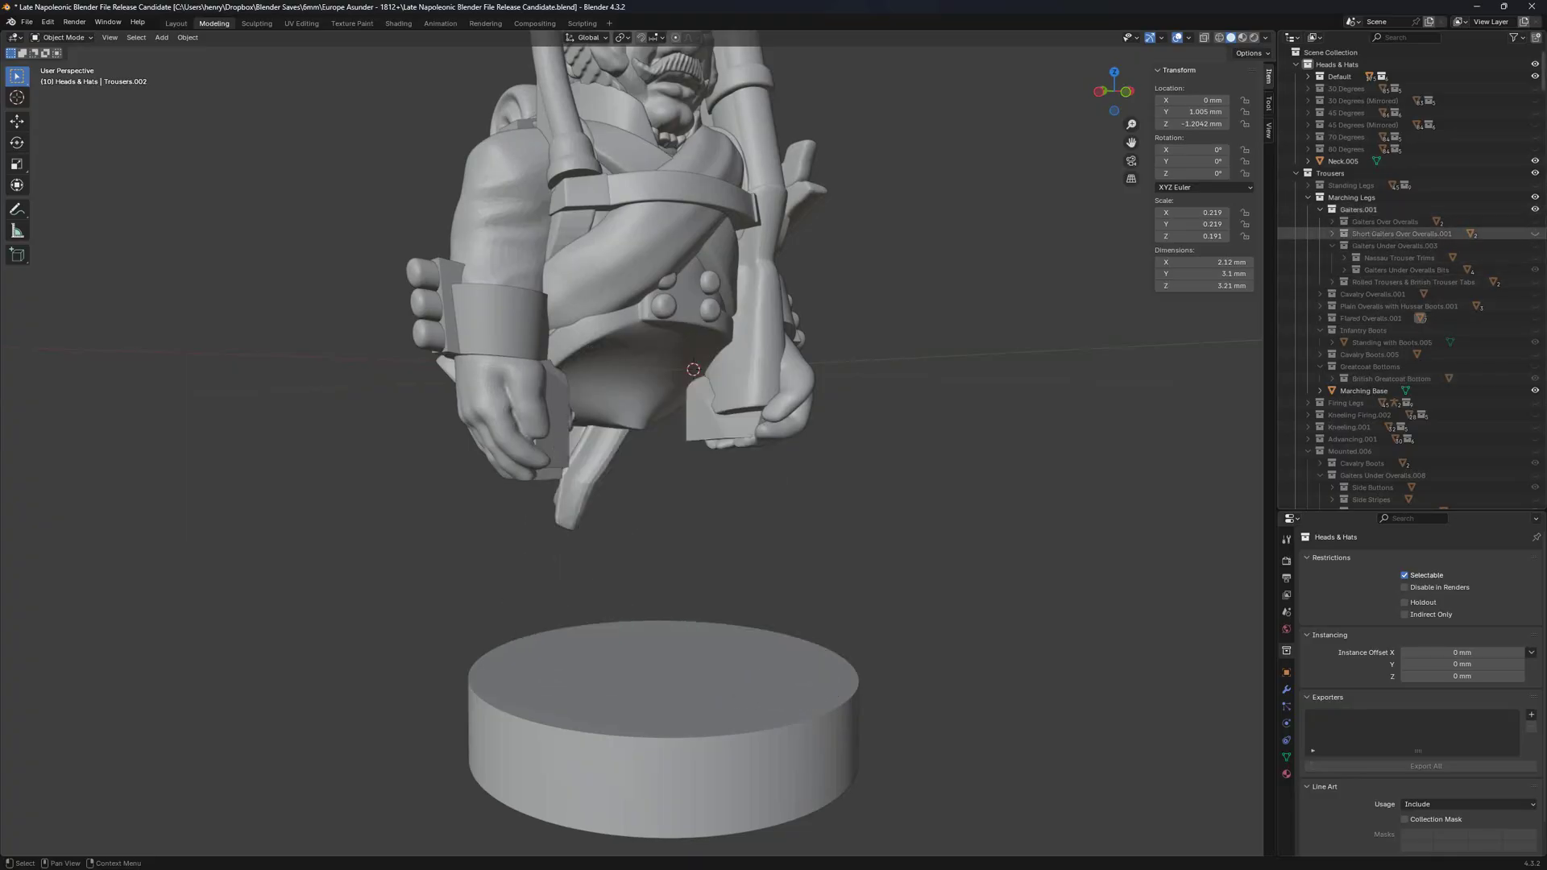
{"action": "left_click", "coordinate": [1535, 221]}
{"action": "left_click", "coordinate": [1536, 221]}
{"action": "left_click", "coordinate": [1536, 246]}
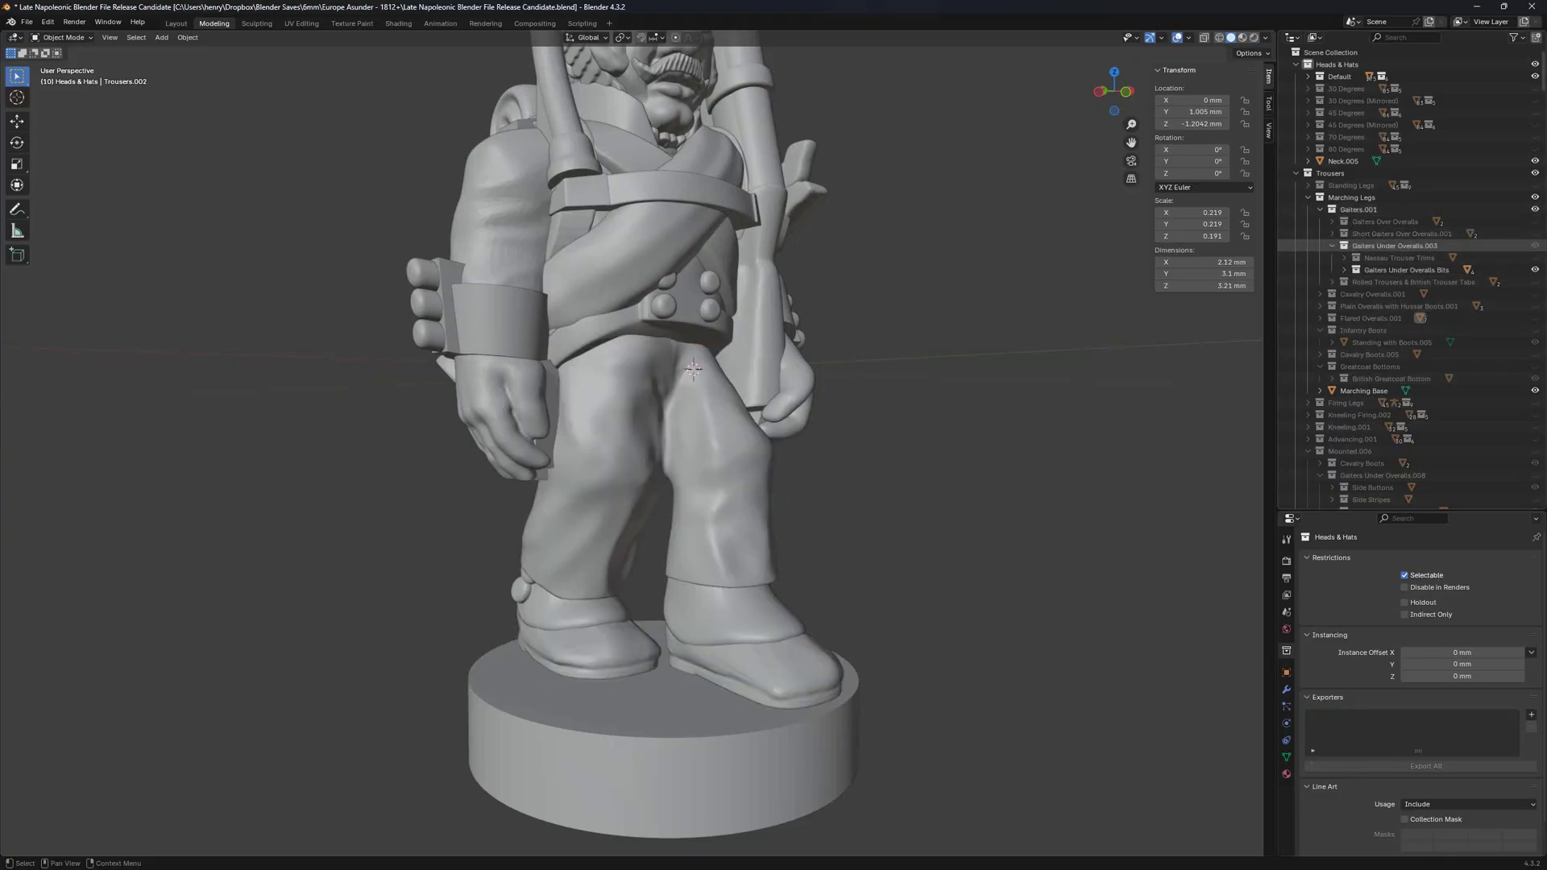
Switch between the gaiter variants again, ending with Short Gaiters Over Overalls.001 shown, and inspect the legs from the front.
{"action": "left_click", "coordinate": [1535, 245]}
{"action": "left_click", "coordinate": [1535, 234]}
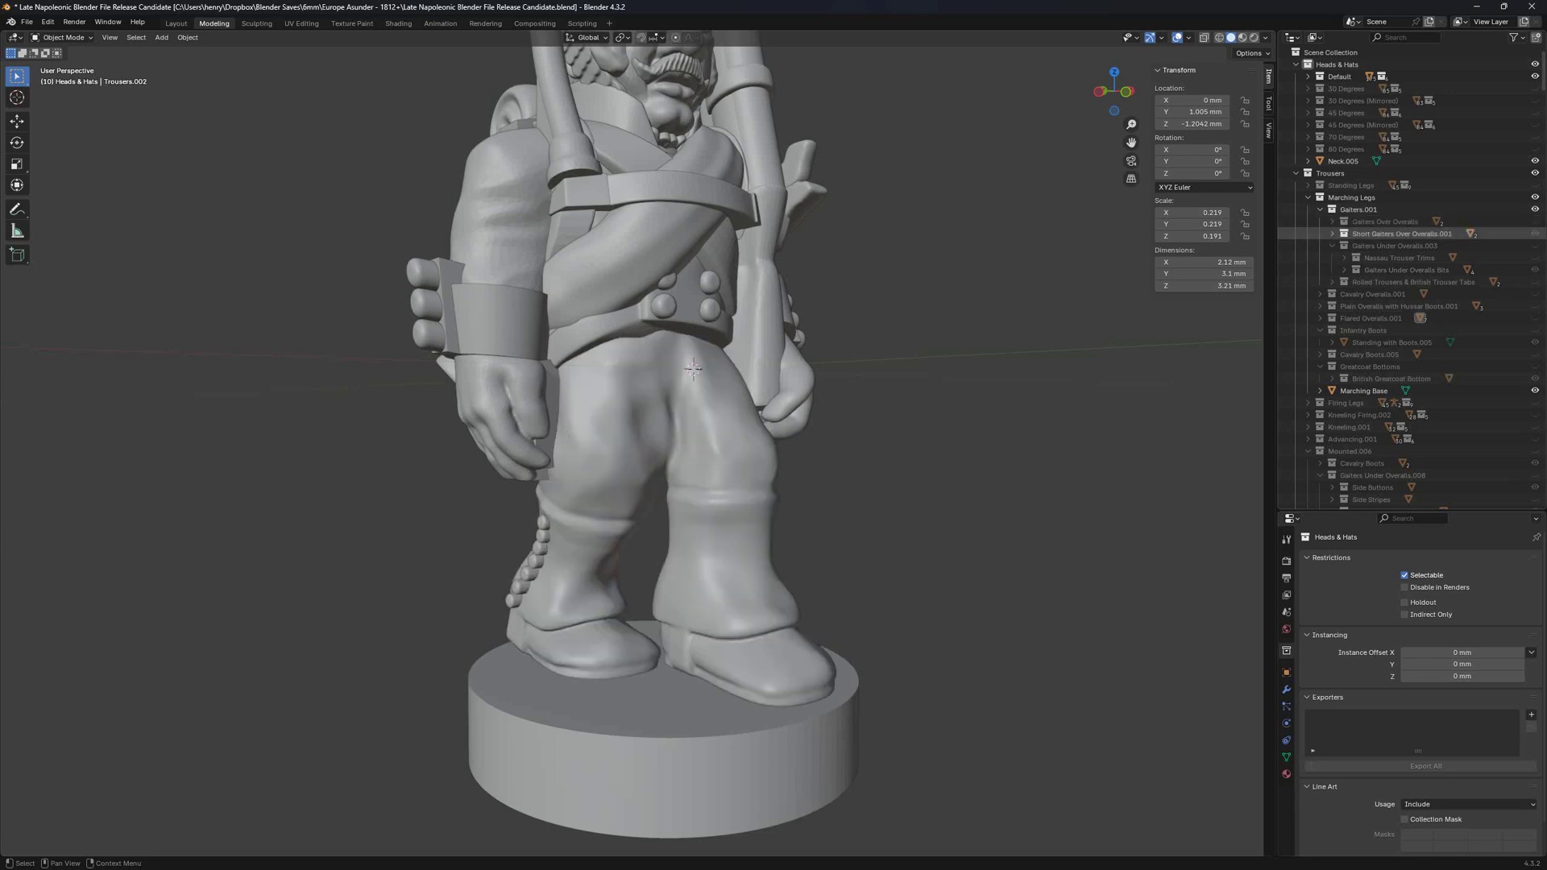
{"action": "left_click", "coordinate": [1536, 233]}
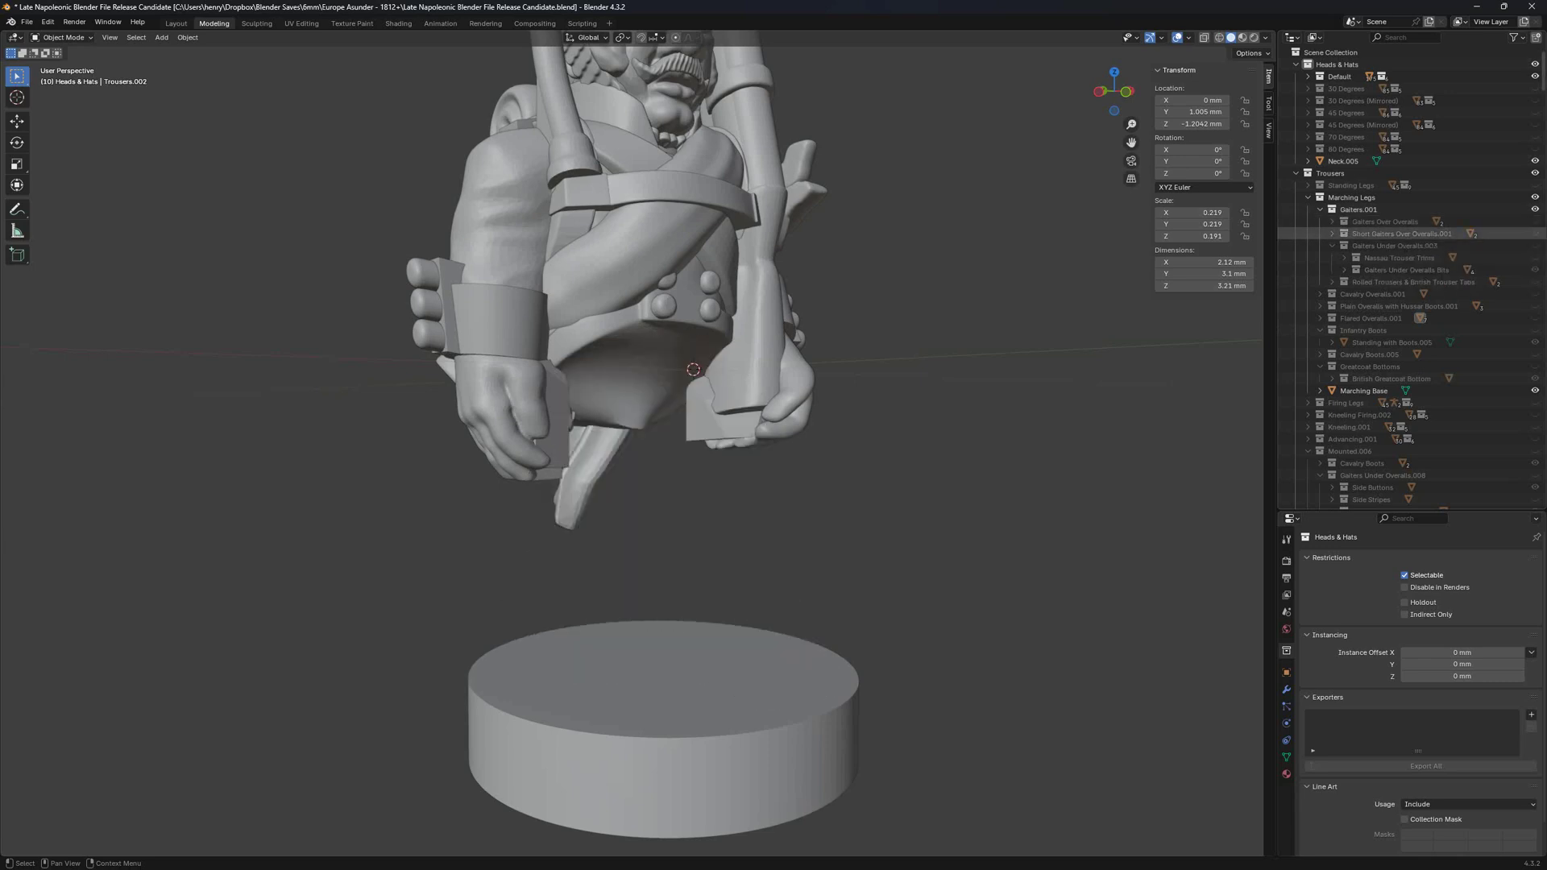
{"action": "left_click", "coordinate": [1535, 221]}
{"action": "left_click", "coordinate": [1535, 221]}
{"action": "left_click", "coordinate": [1535, 234]}
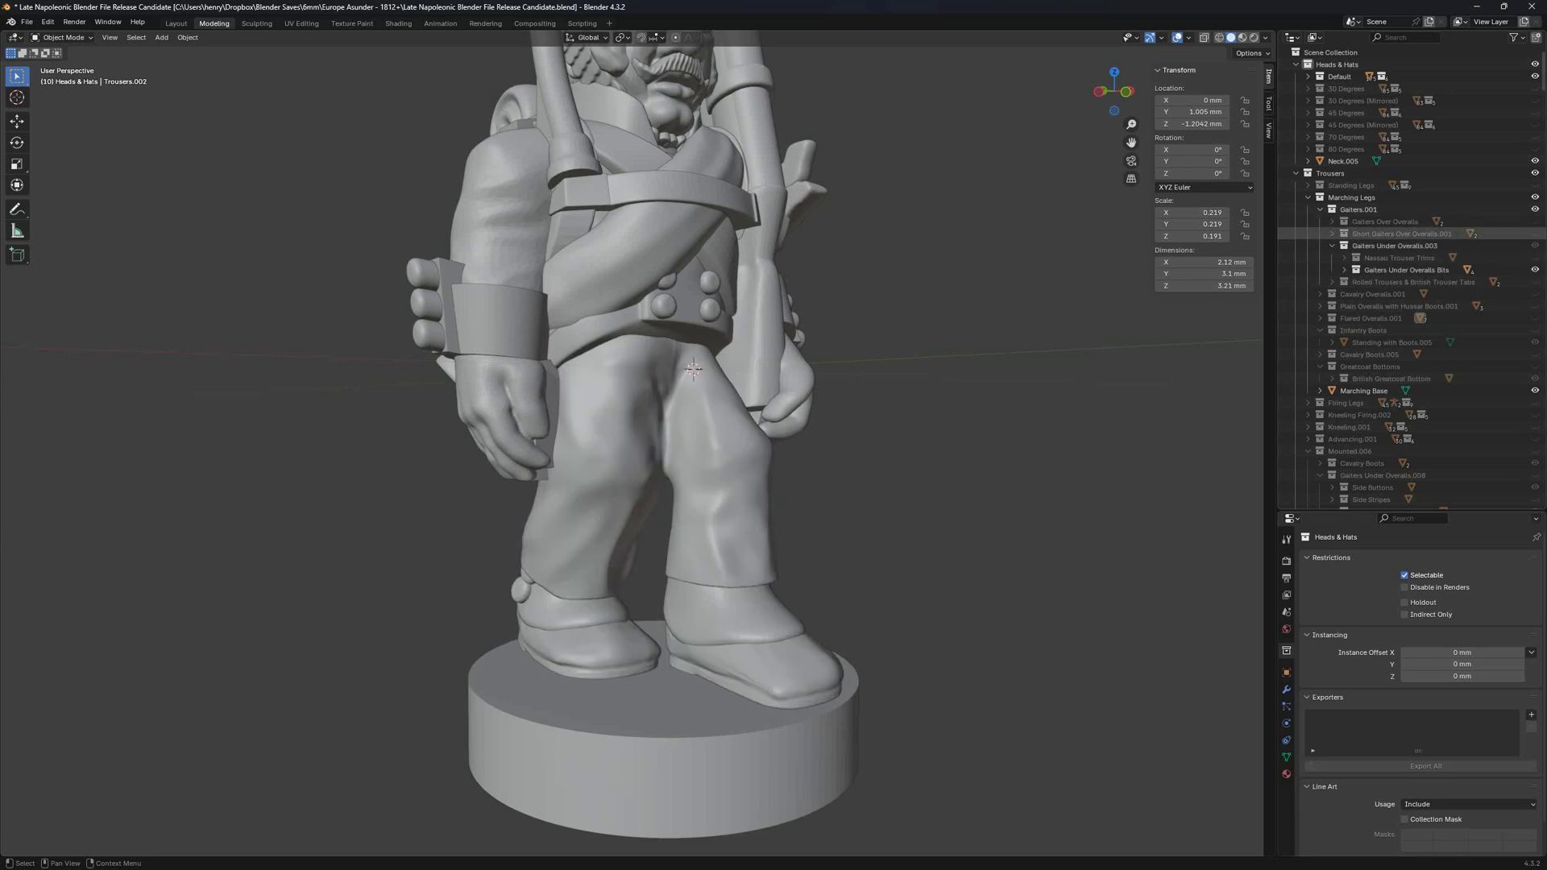
{"action": "left_click", "coordinate": [1536, 234]}
{"action": "left_click", "coordinate": [1535, 234]}
{"action": "left_click", "coordinate": [1535, 233]}
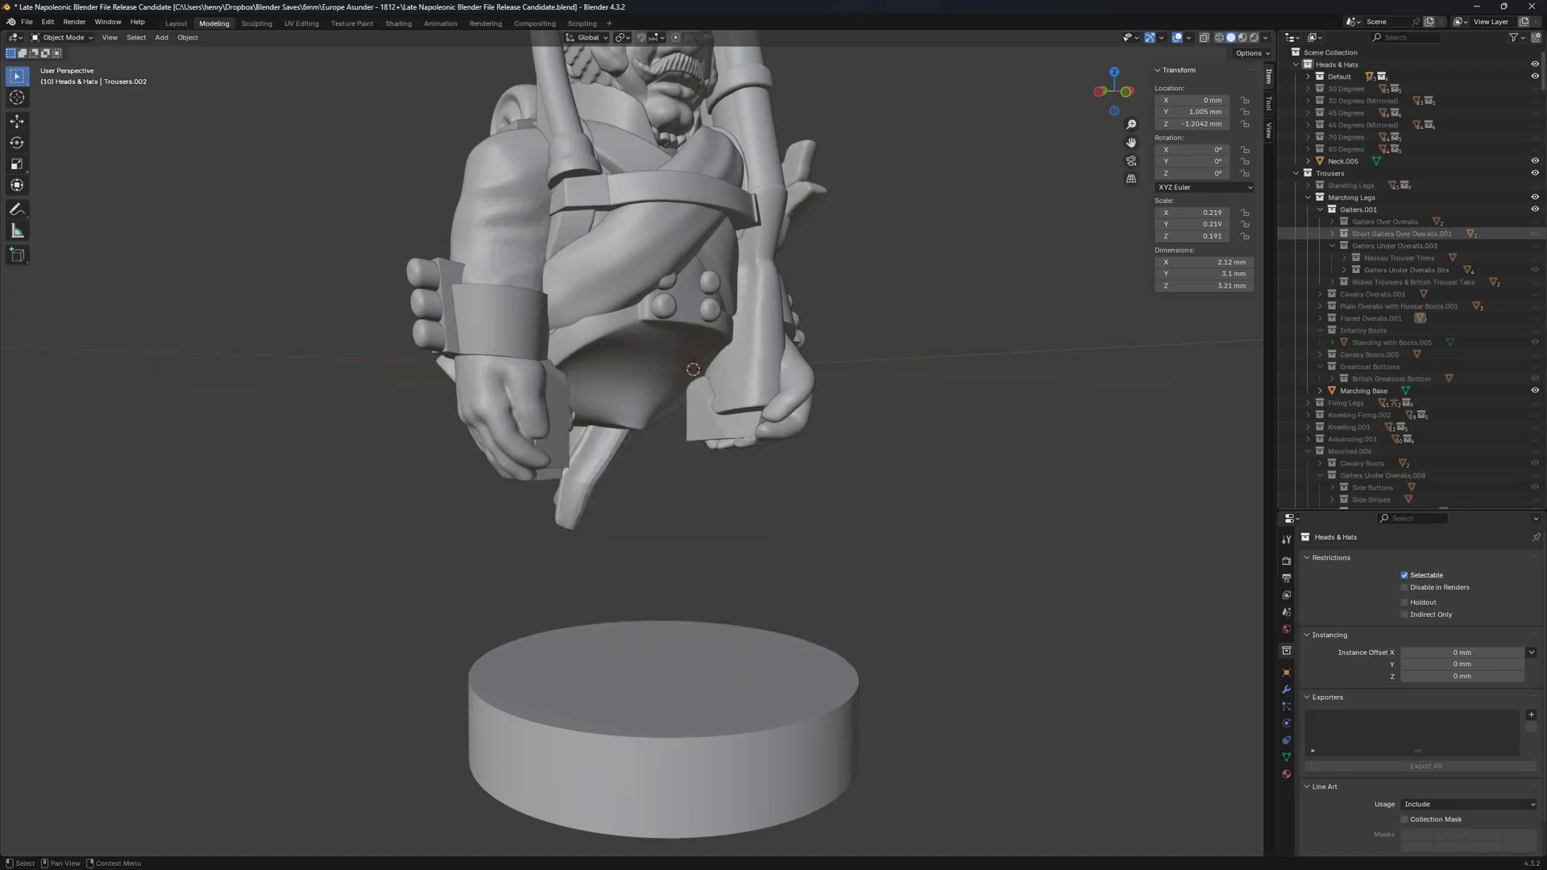
{"action": "left_click", "coordinate": [1535, 233]}
{"action": "scroll", "coordinate": [720, 332], "scroll_direction": "up", "scroll_amount": 4}
{"action": "middle_click_drag", "start_coordinate": [720, 333], "coordinate": [673, 353]}
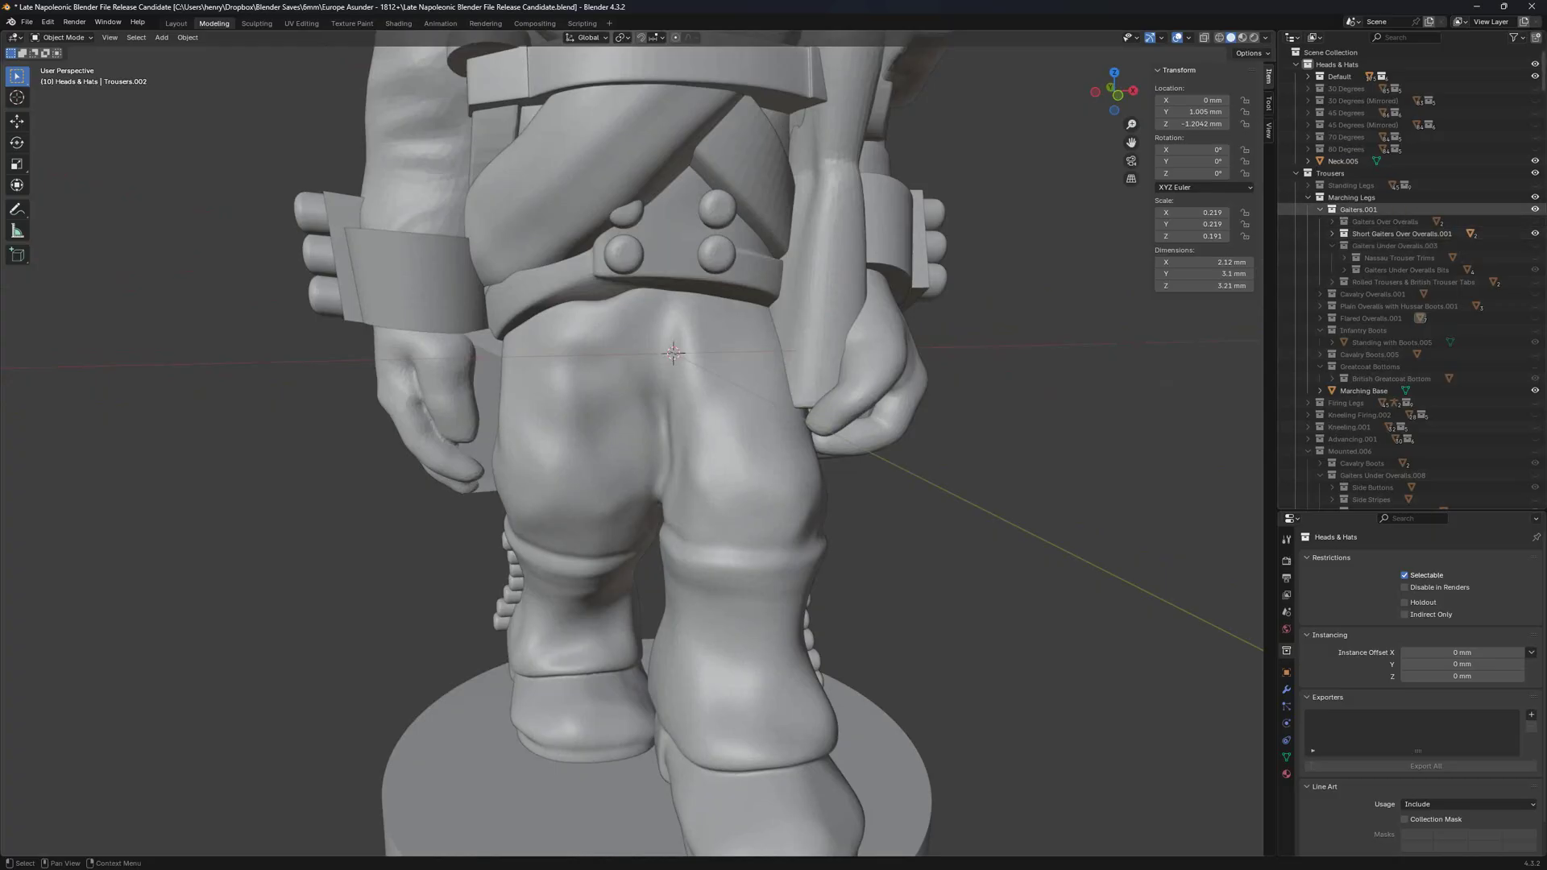
Hide Gaiters.001, show Flared Overalls.001 again and collapse the Marching Legs collection.
{"action": "left_click", "coordinate": [1535, 210]}
{"action": "left_click", "coordinate": [1535, 318]}
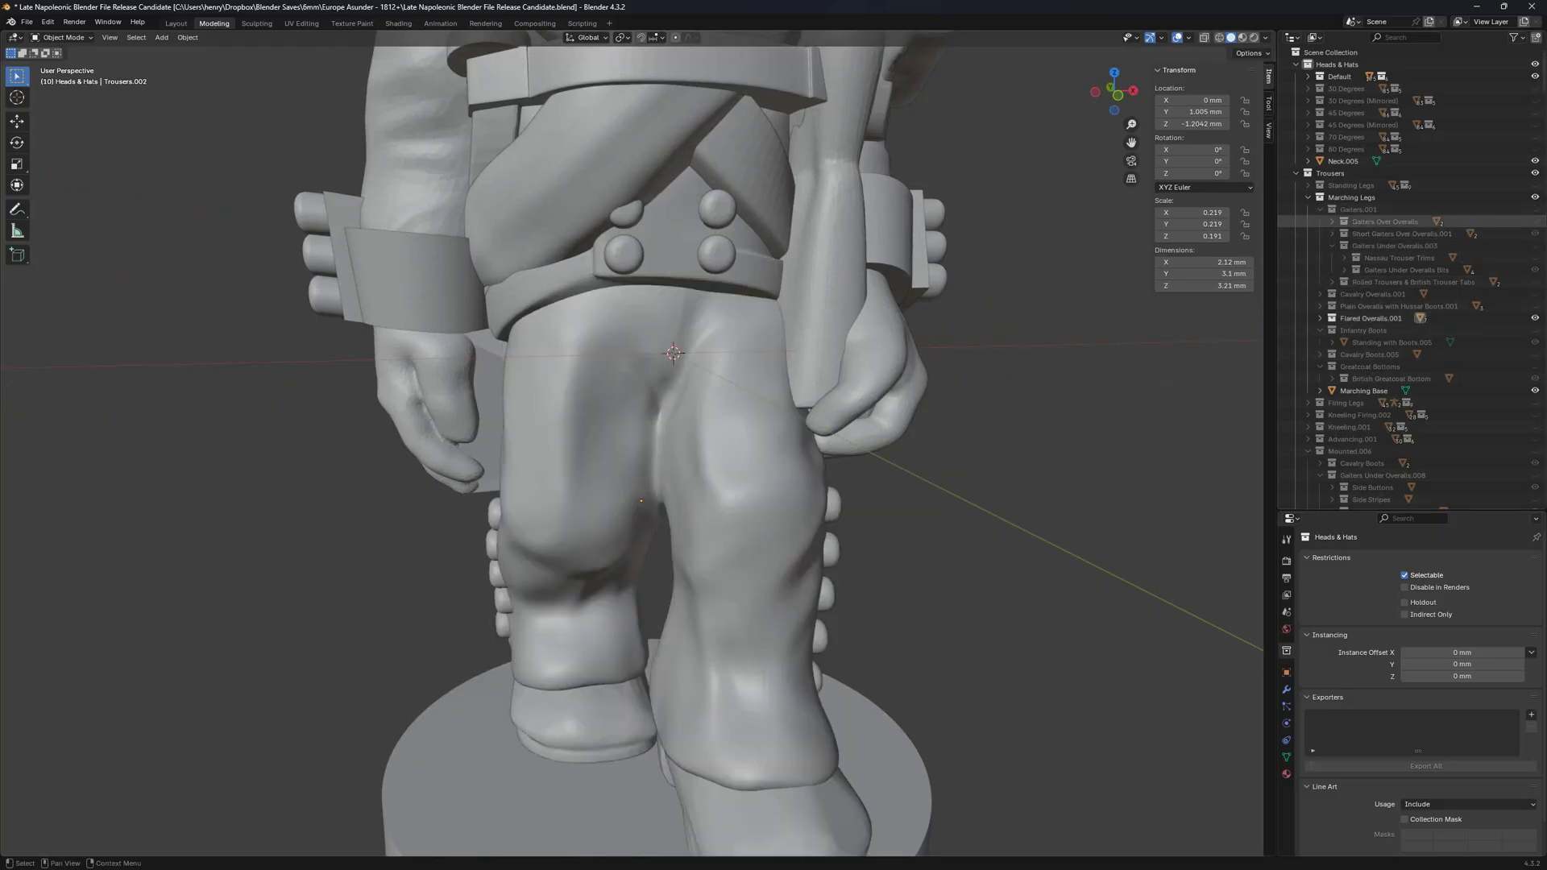
{"action": "left_click", "coordinate": [1308, 198]}
Swap the Marching Legs for the Standing Legs, and those for the Firing Legs, viewing each on the soldier.
{"action": "left_click", "coordinate": [1535, 198]}
{"action": "left_click", "coordinate": [1536, 185]}
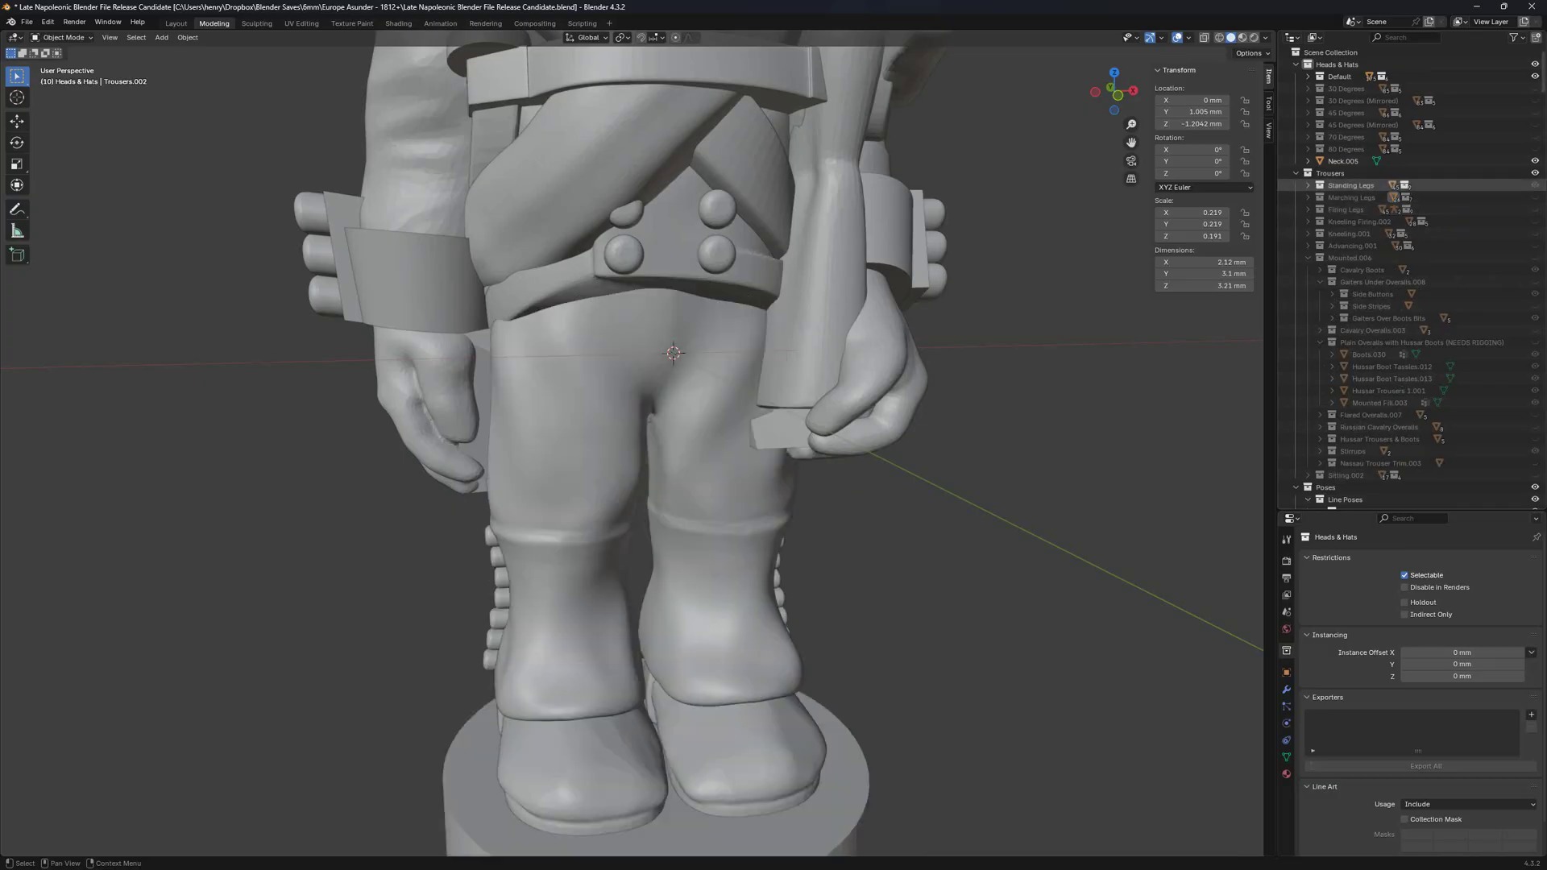
{"action": "scroll", "coordinate": [631, 443], "scroll_direction": "down", "scroll_amount": 5}
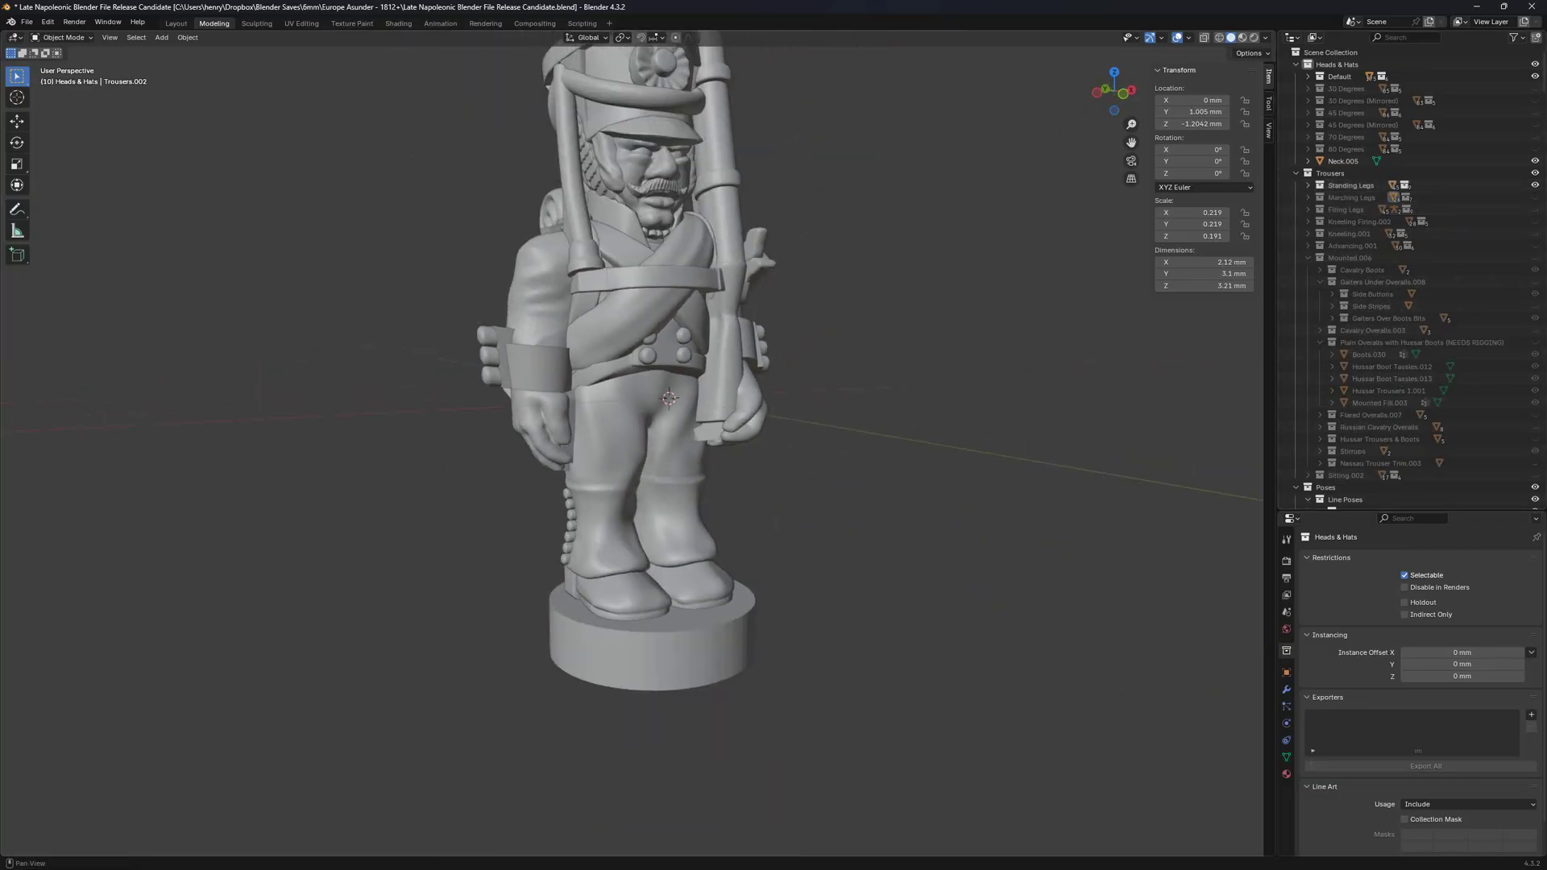
{"action": "left_click", "coordinate": [1535, 185]}
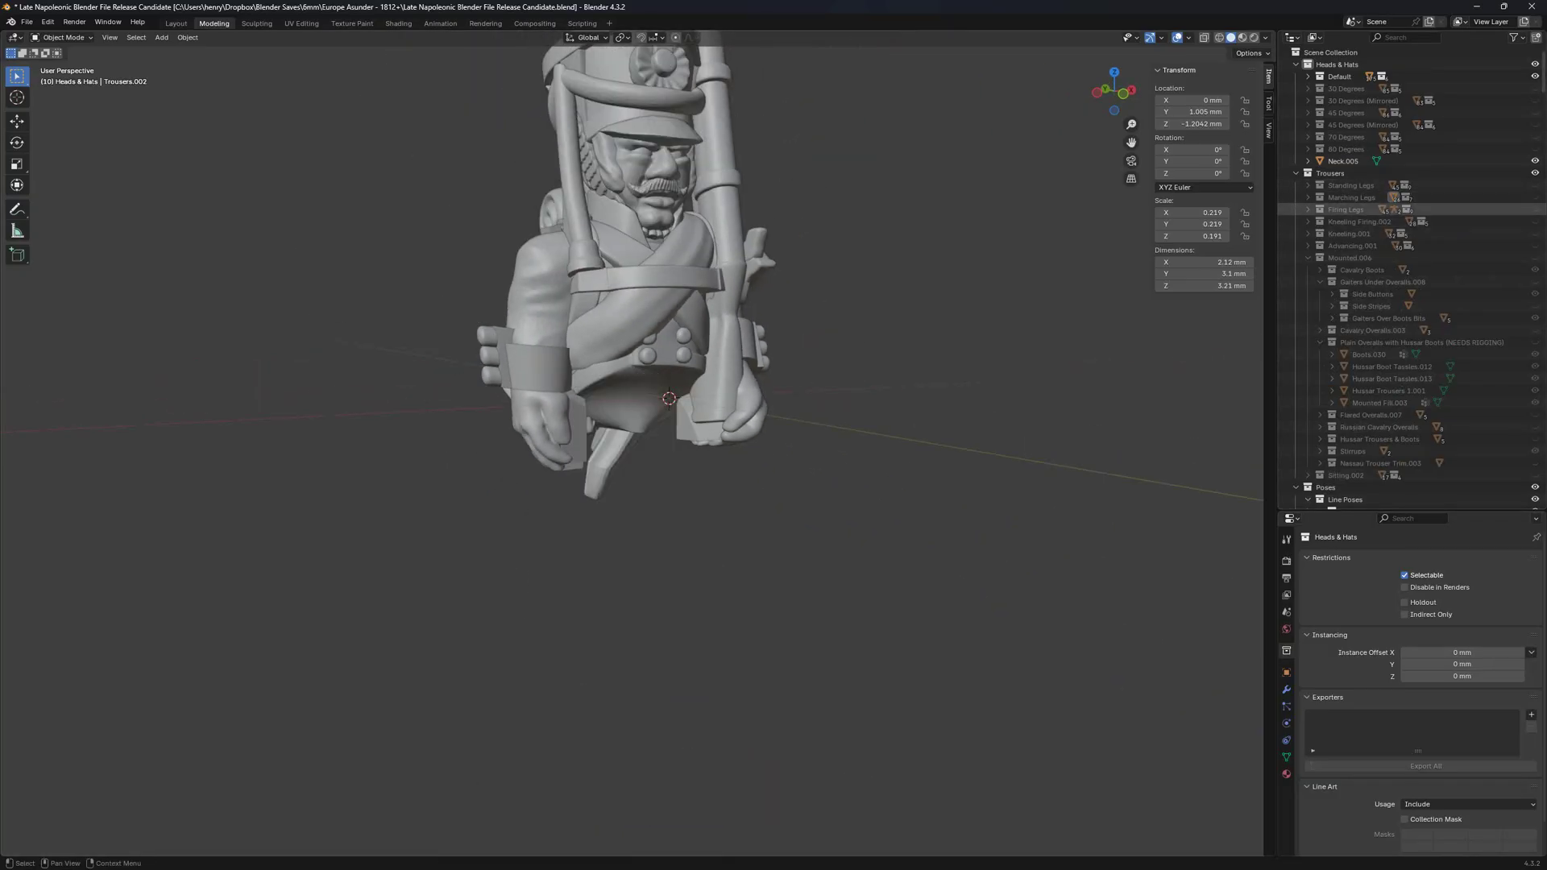
{"action": "left_click", "coordinate": [1536, 210]}
{"action": "middle_click_drag", "start_coordinate": [887, 402], "coordinate": [939, 402]}
{"action": "scroll", "coordinate": [640, 403], "scroll_direction": "down", "scroll_amount": 3}
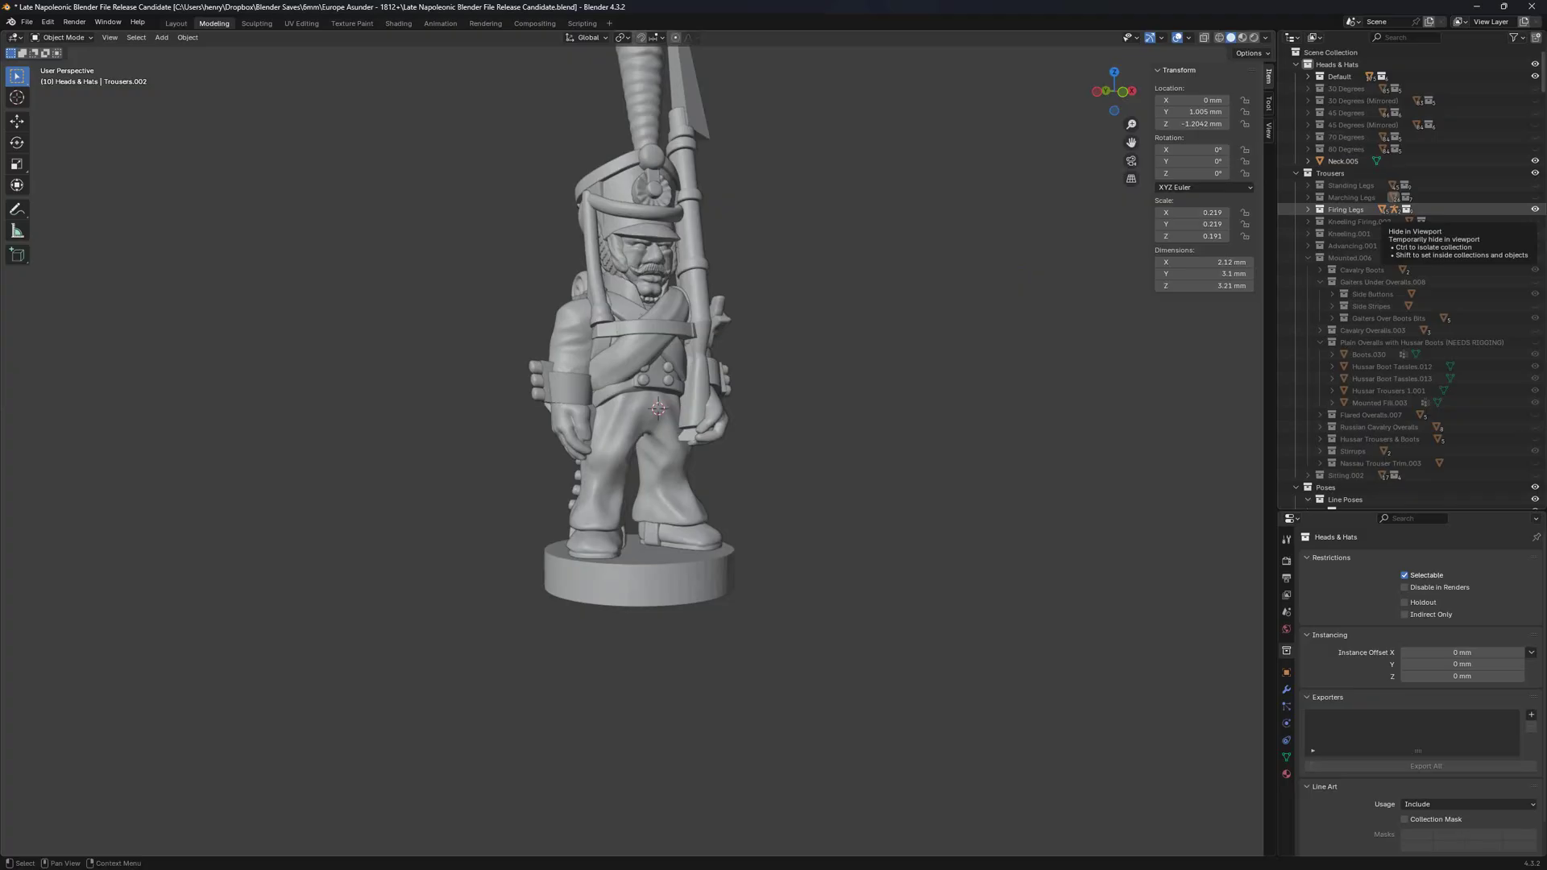
Replace the Firing Legs with Kneeling Firing.002 and inspect it, and swap that for the other kneeling leg collection.
{"action": "left_click", "coordinate": [1535, 210]}
{"action": "left_click", "coordinate": [1535, 222]}
{"action": "scroll", "coordinate": [672, 403], "scroll_direction": "up", "scroll_amount": 4}
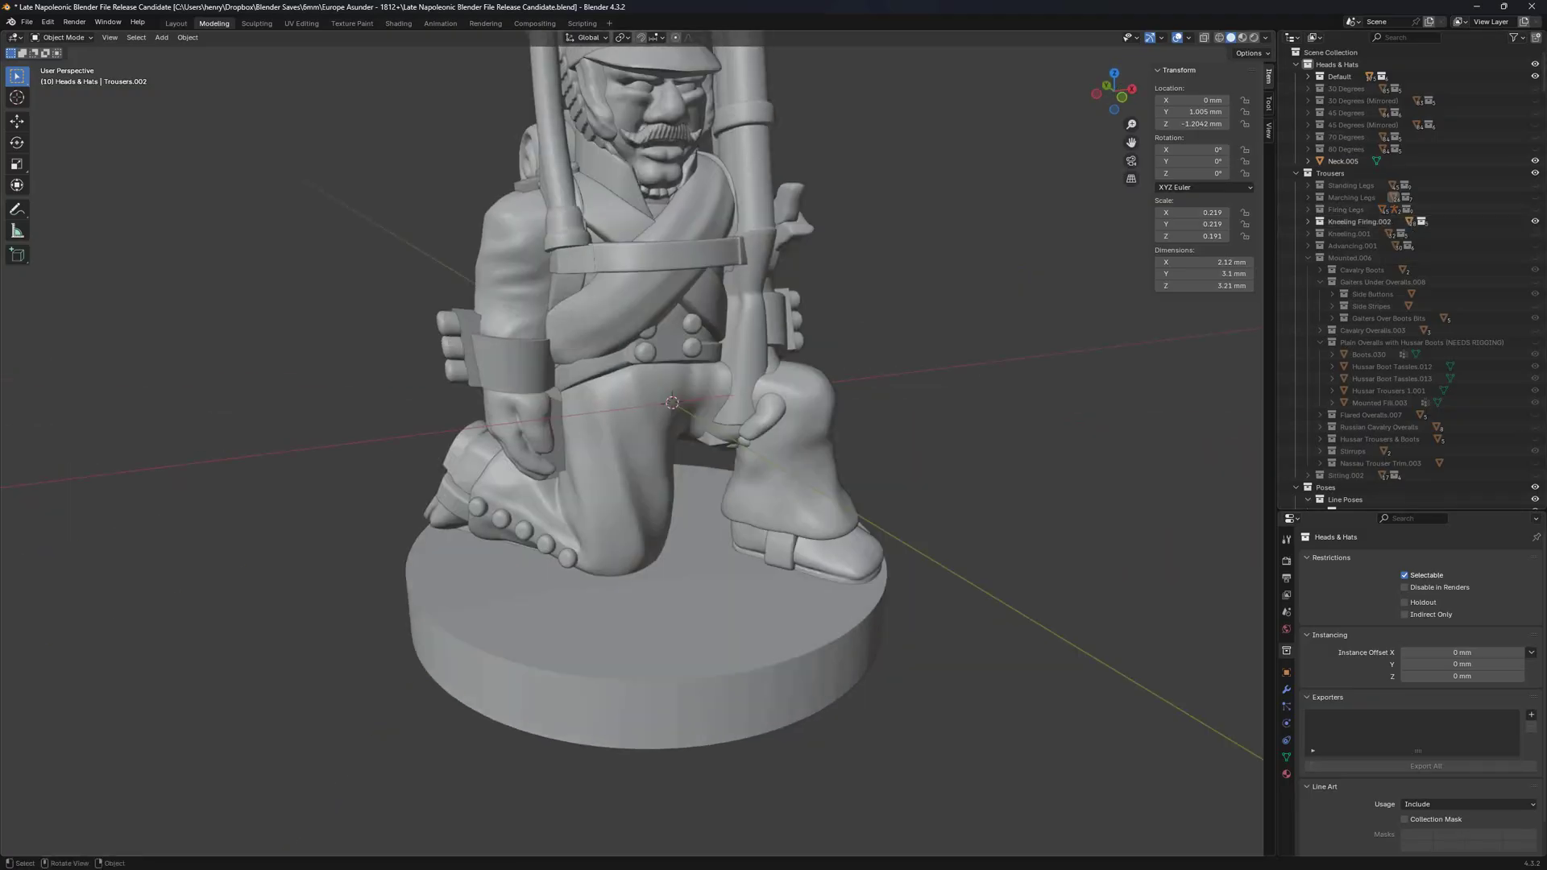
{"action": "scroll", "coordinate": [672, 403], "scroll_direction": "down", "scroll_amount": 3}
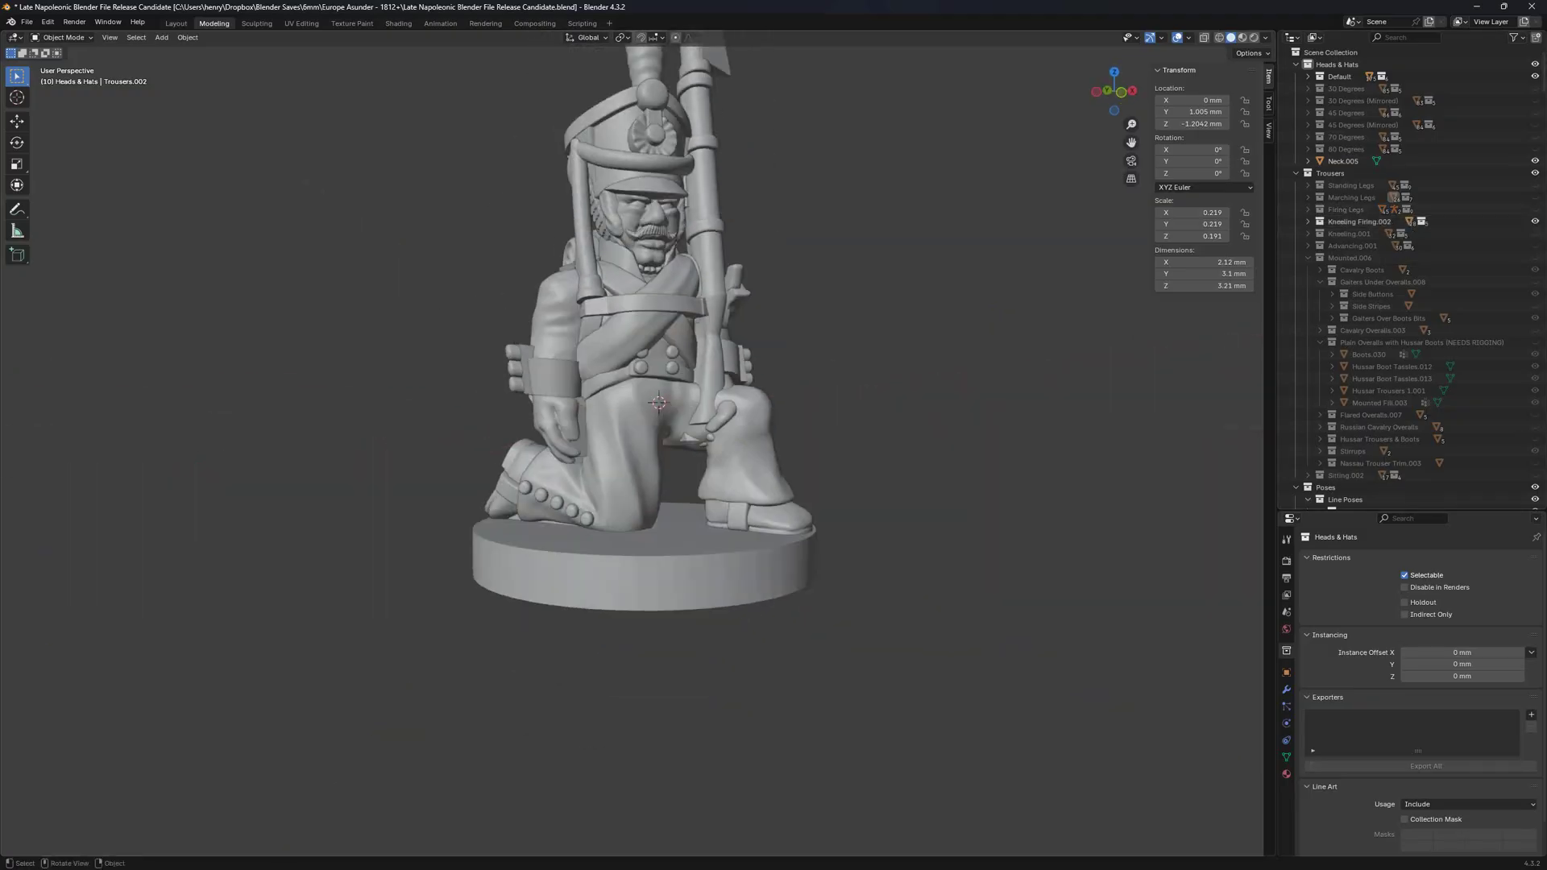
{"action": "left_click", "coordinate": [1535, 222]}
{"action": "left_click", "coordinate": [1536, 233]}
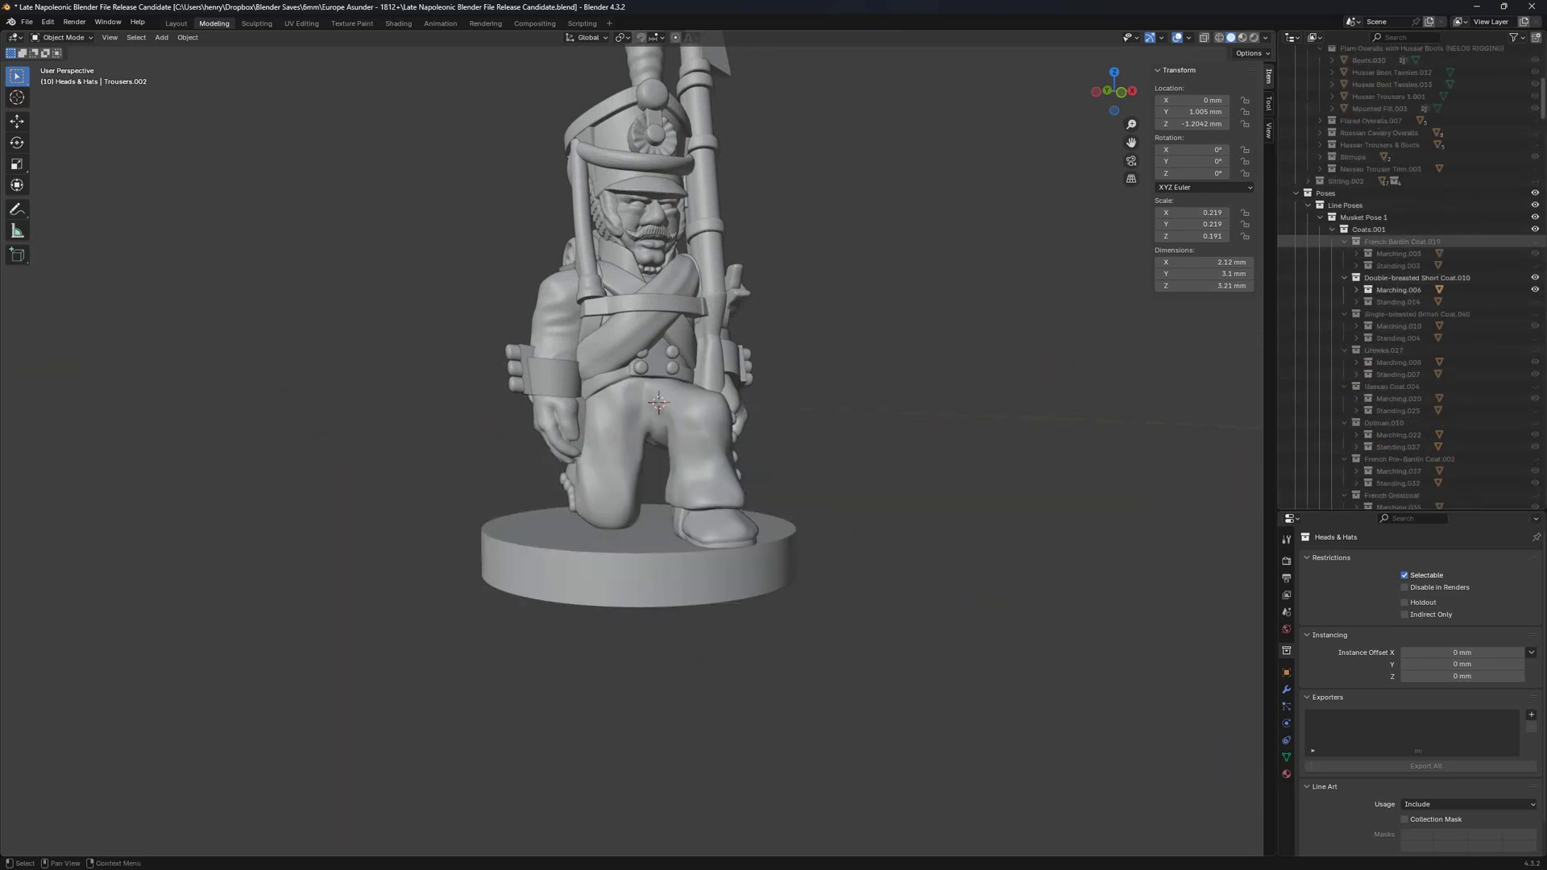
Try lowering the Advancing.001 trousers, boots and base along the Z axis, and select the trousers alone.
{"action": "middle_click_drag", "start_coordinate": [613, 403], "coordinate": [830, 407]}
{"action": "key", "text": "g"}
{"action": "key", "text": "z"}
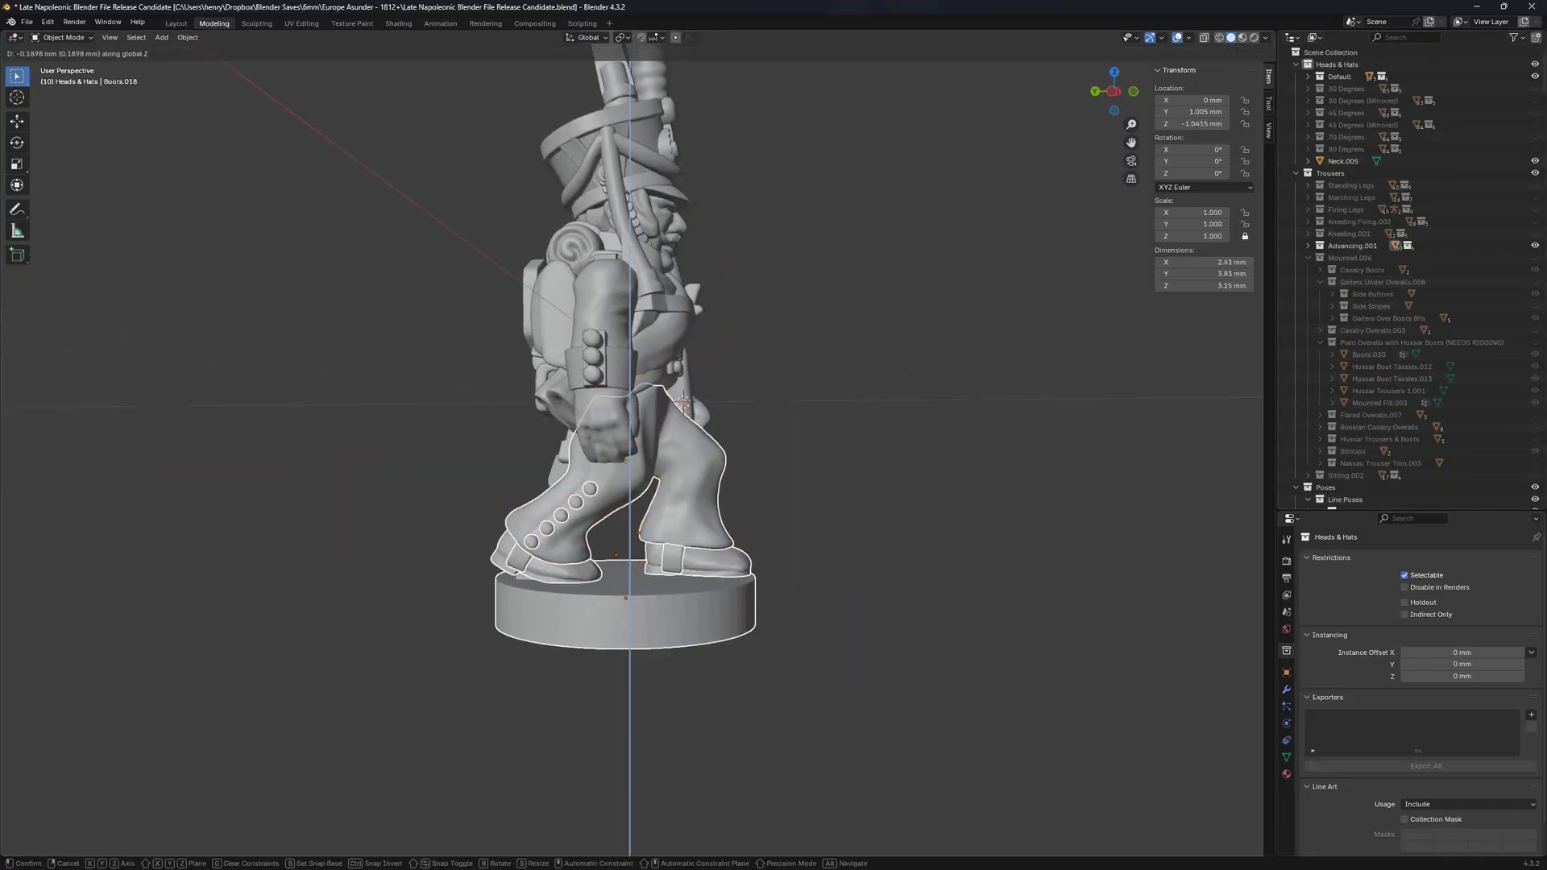
{"action": "left_click", "coordinate": [695, 492]}
{"action": "left_click", "coordinate": [691, 484]}
{"action": "middle_click_drag", "start_coordinate": [691, 484], "coordinate": [644, 483]}
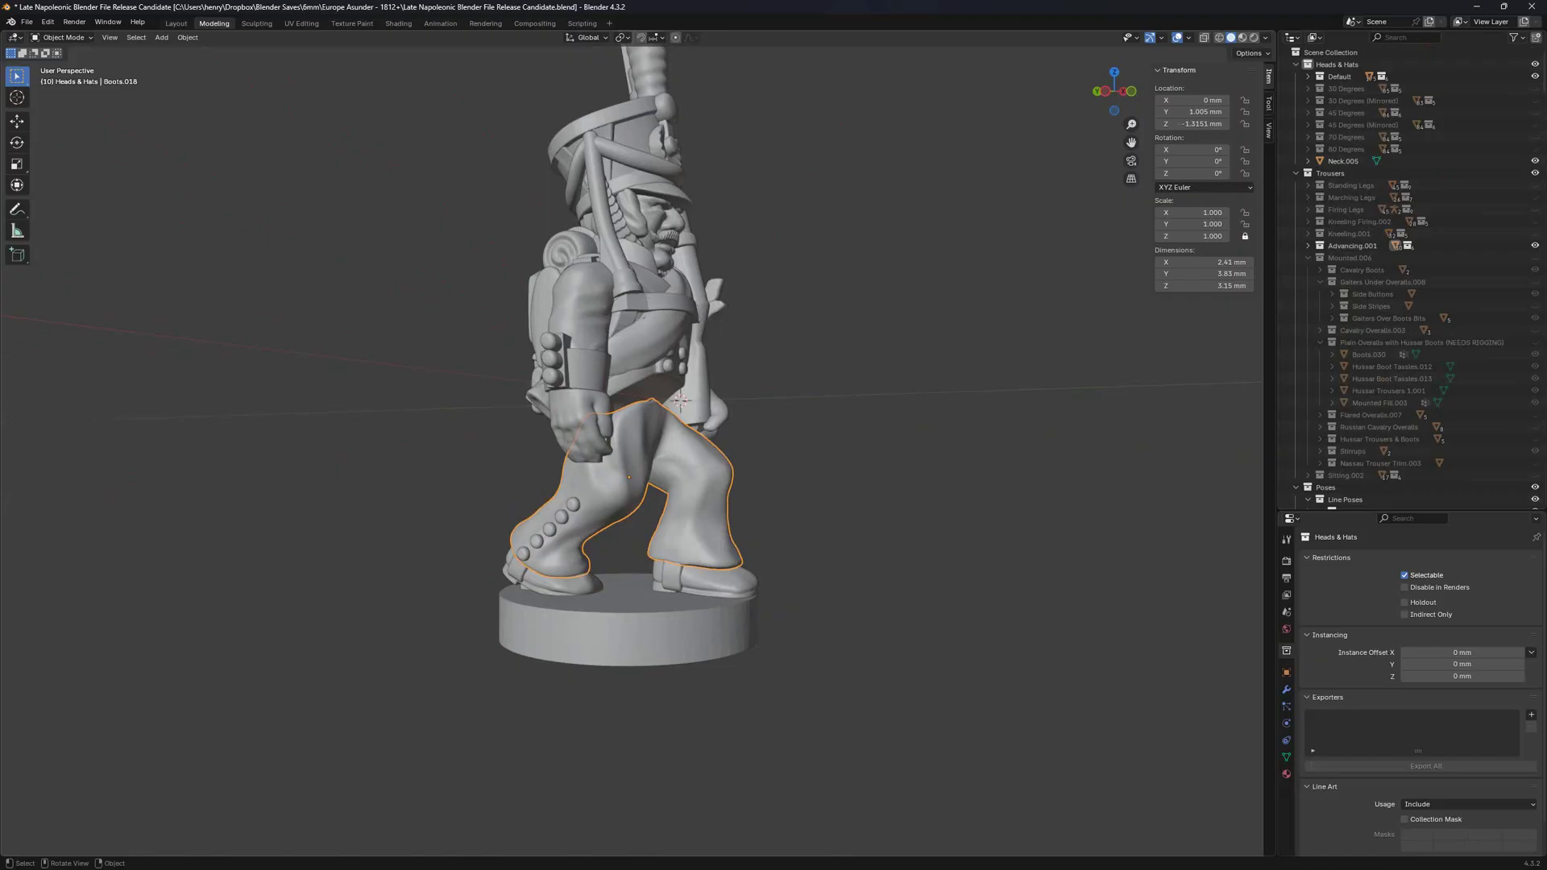
Try stretching the advancing trousers along Z to a scale of about 1.23, raising and rescaling them, and undo these changes.
{"action": "key", "text": "s"}
{"action": "key", "text": "z"}
{"action": "left_click", "coordinate": [679, 400]}
{"action": "key", "text": "g"}
{"action": "key", "text": "z"}
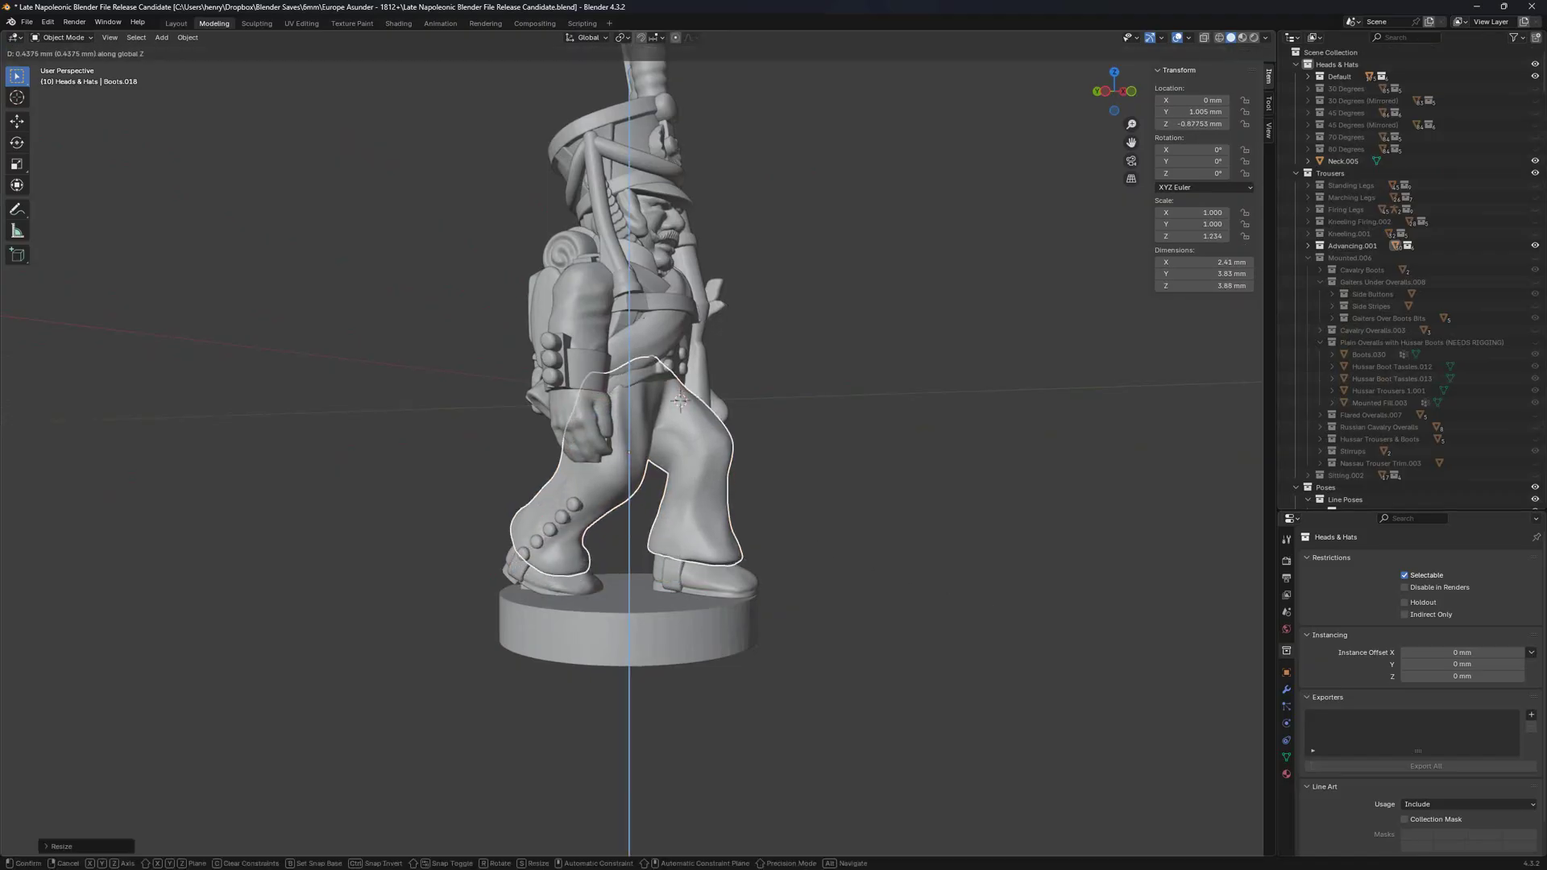
{"action": "left_click", "coordinate": [680, 401]}
{"action": "key", "text": "s"}
{"action": "key", "text": "z"}
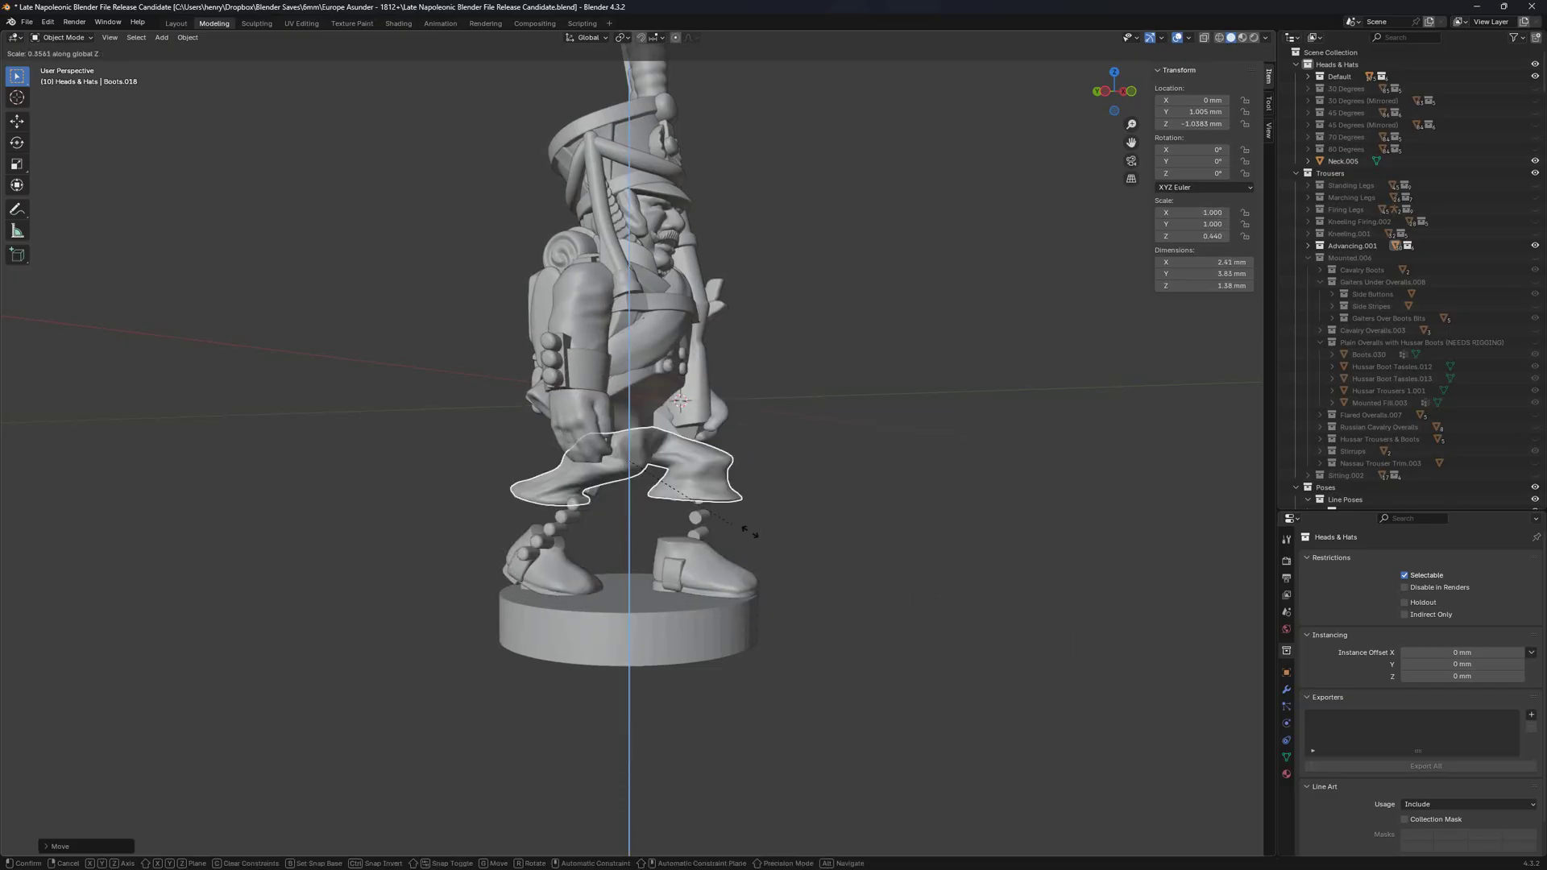
{"action": "key", "text": "Escape"}
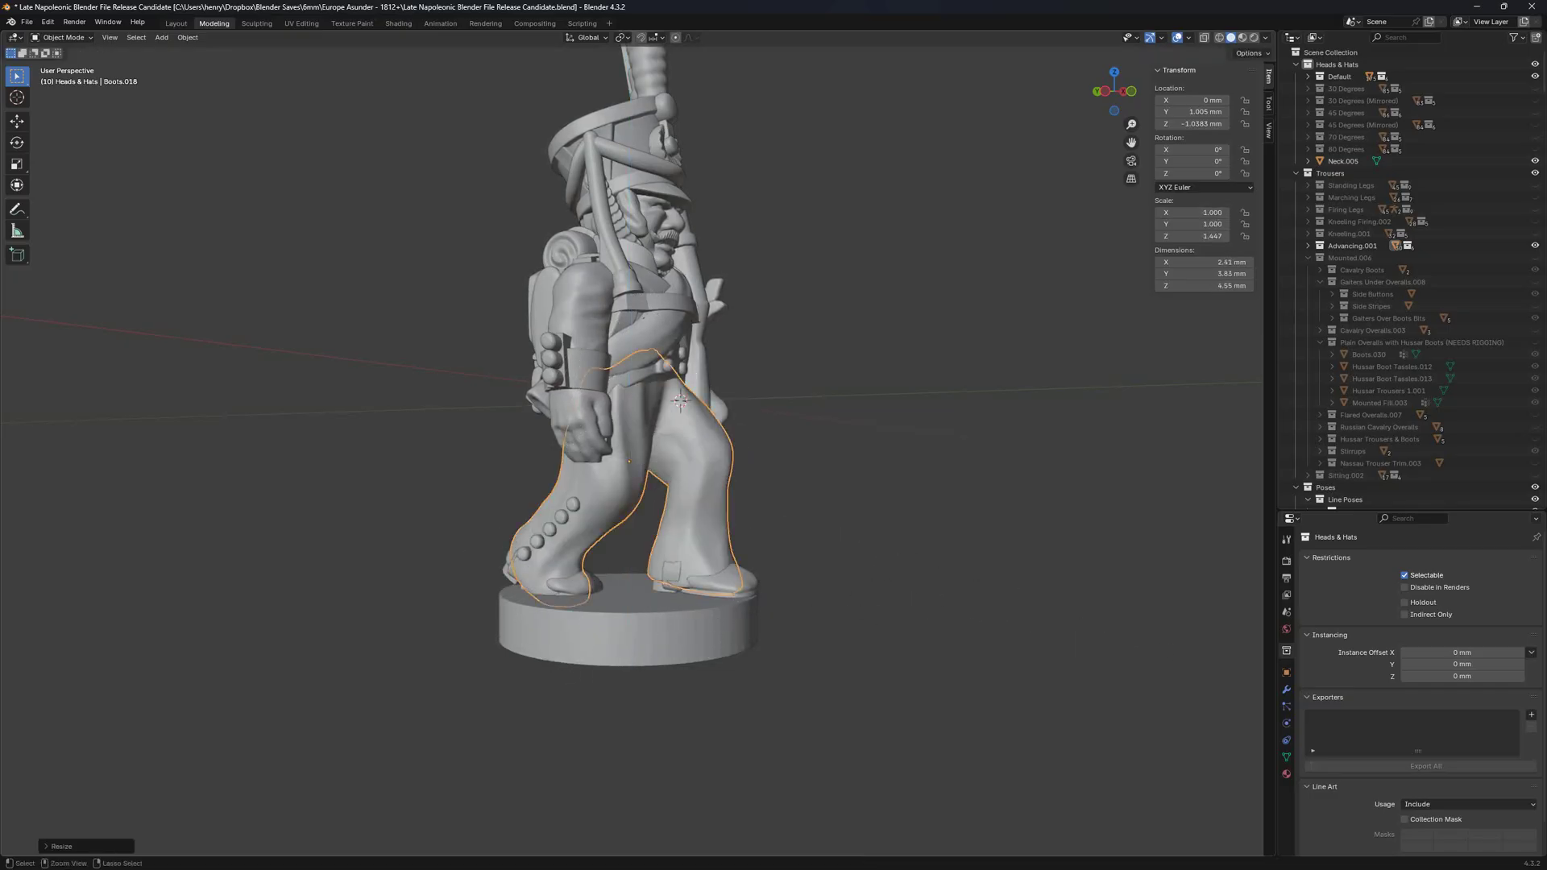
{"action": "key", "text": "ctrl+z"}
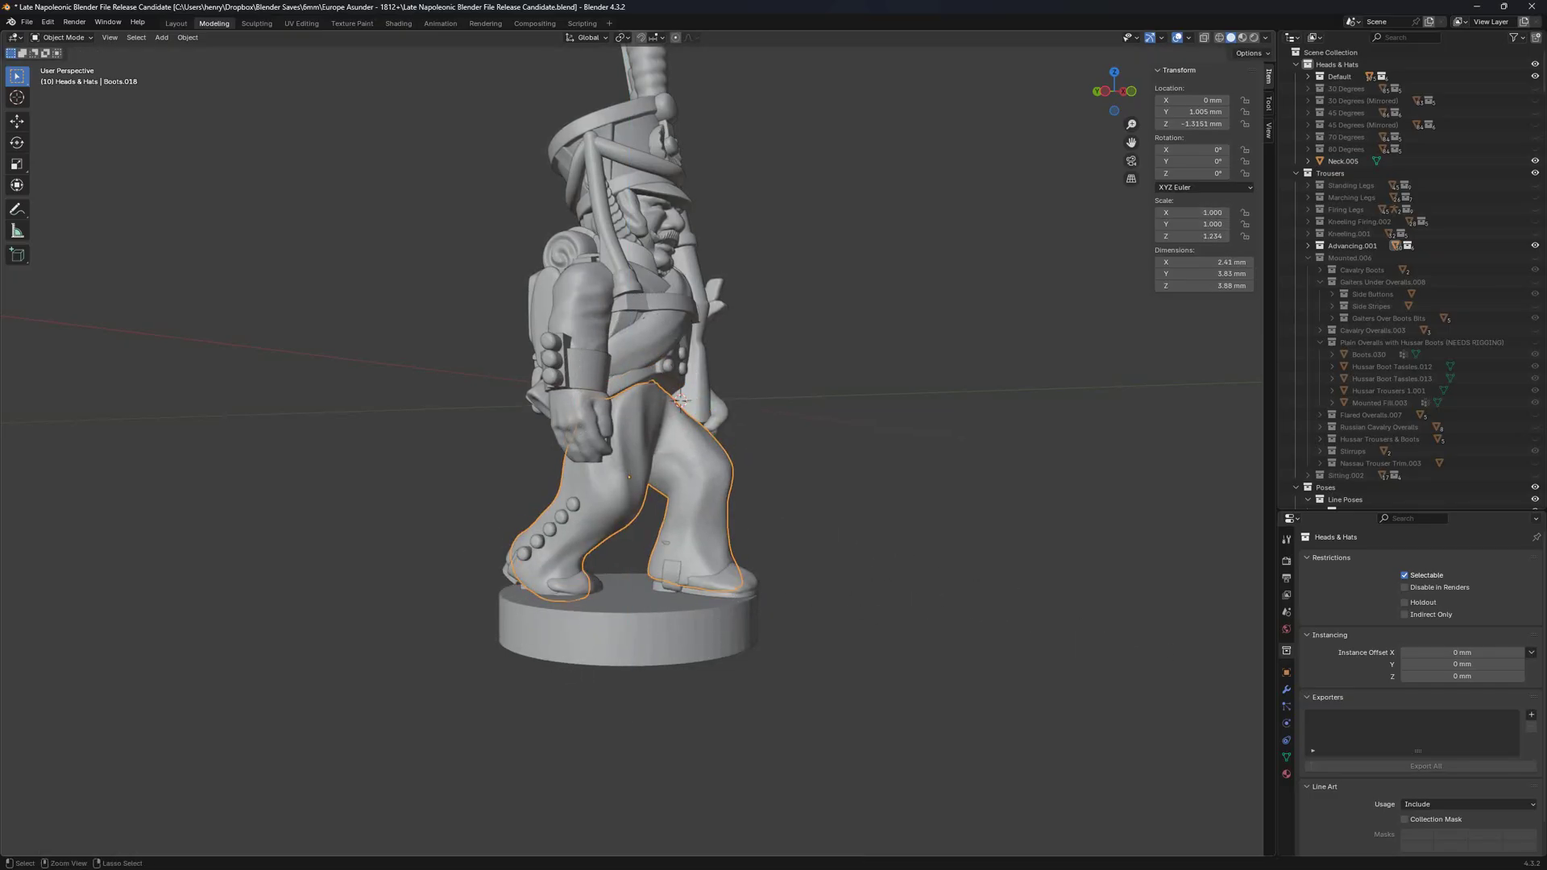
{"action": "key", "text": "ctrl+z"}
Try moving the circular base of the advancing legs along the Y axis, and undo the move.
{"action": "middle_click_drag", "start_coordinate": [644, 403], "coordinate": [677, 403]}
{"action": "left_click", "coordinate": [633, 601]}
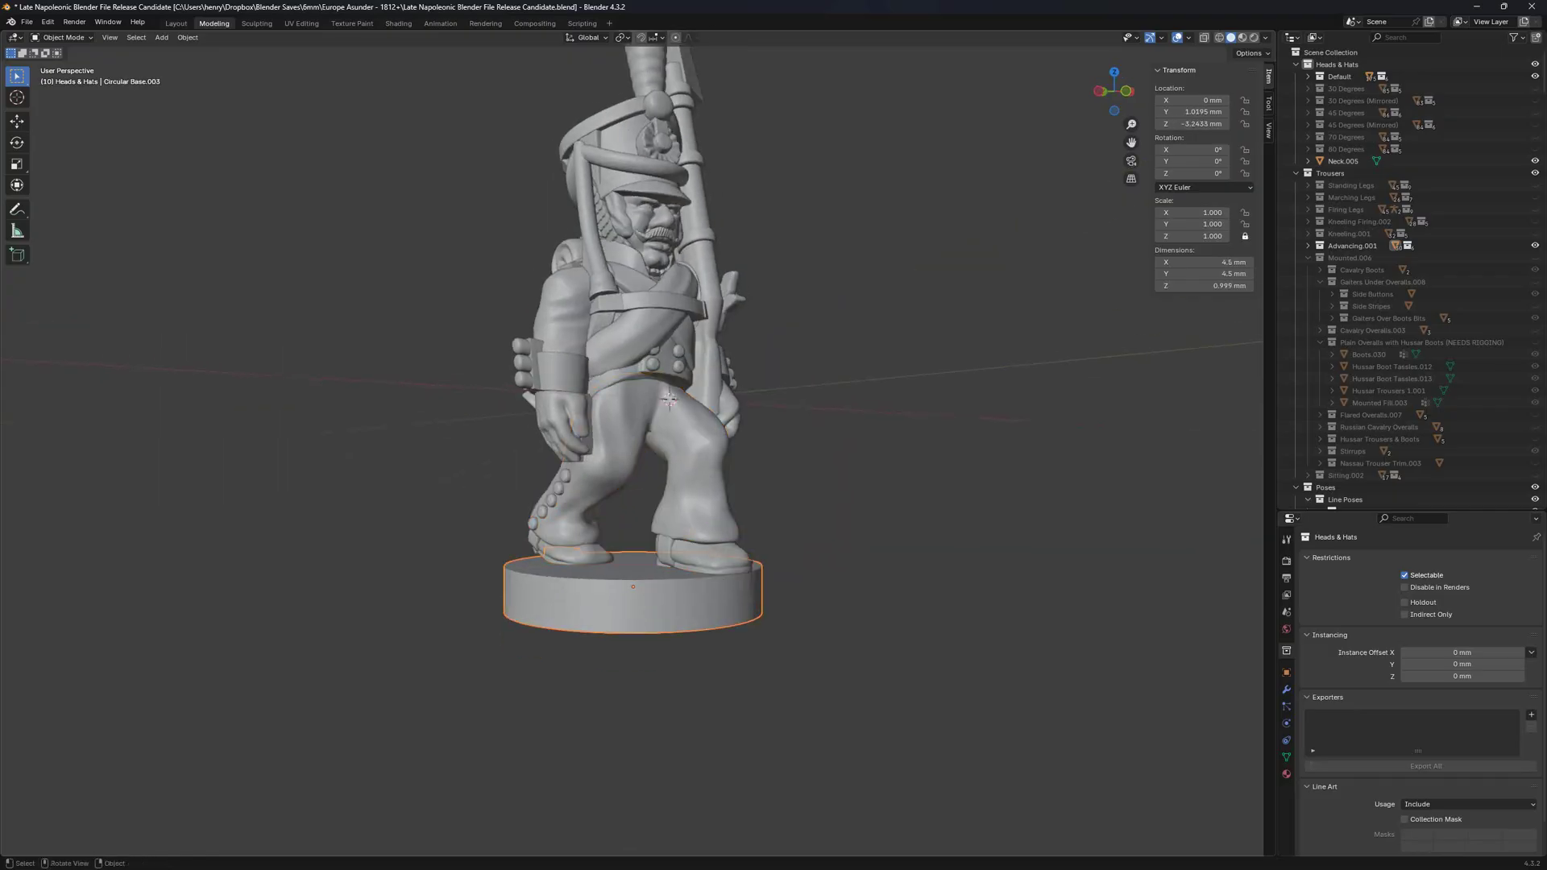
{"action": "key", "text": "g"}
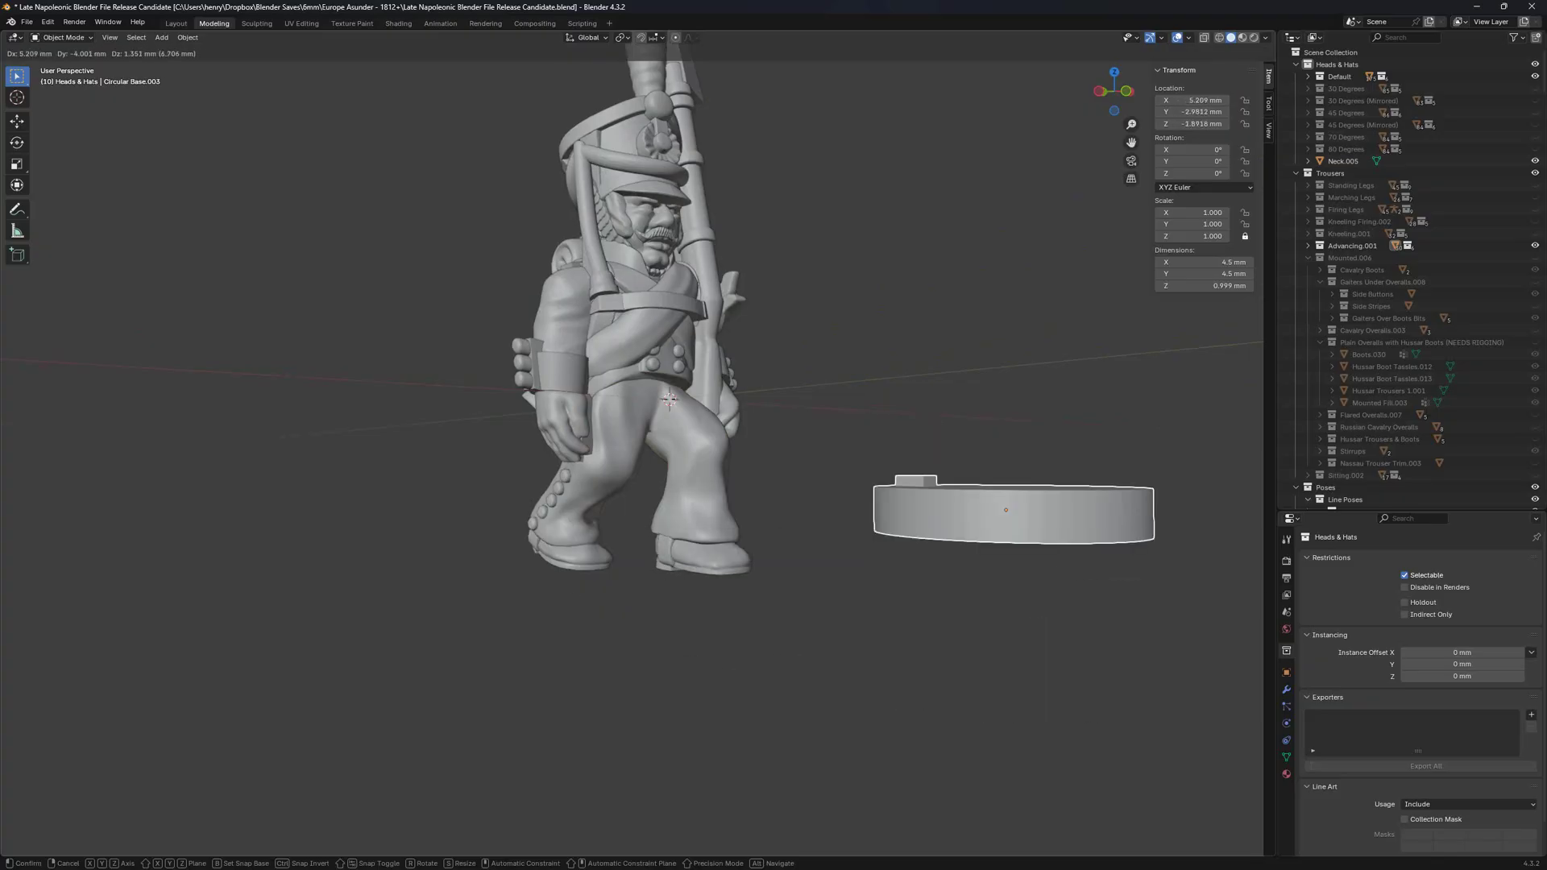
{"action": "key", "text": "z"}
{"action": "key", "text": "x"}
{"action": "key", "text": "y"}
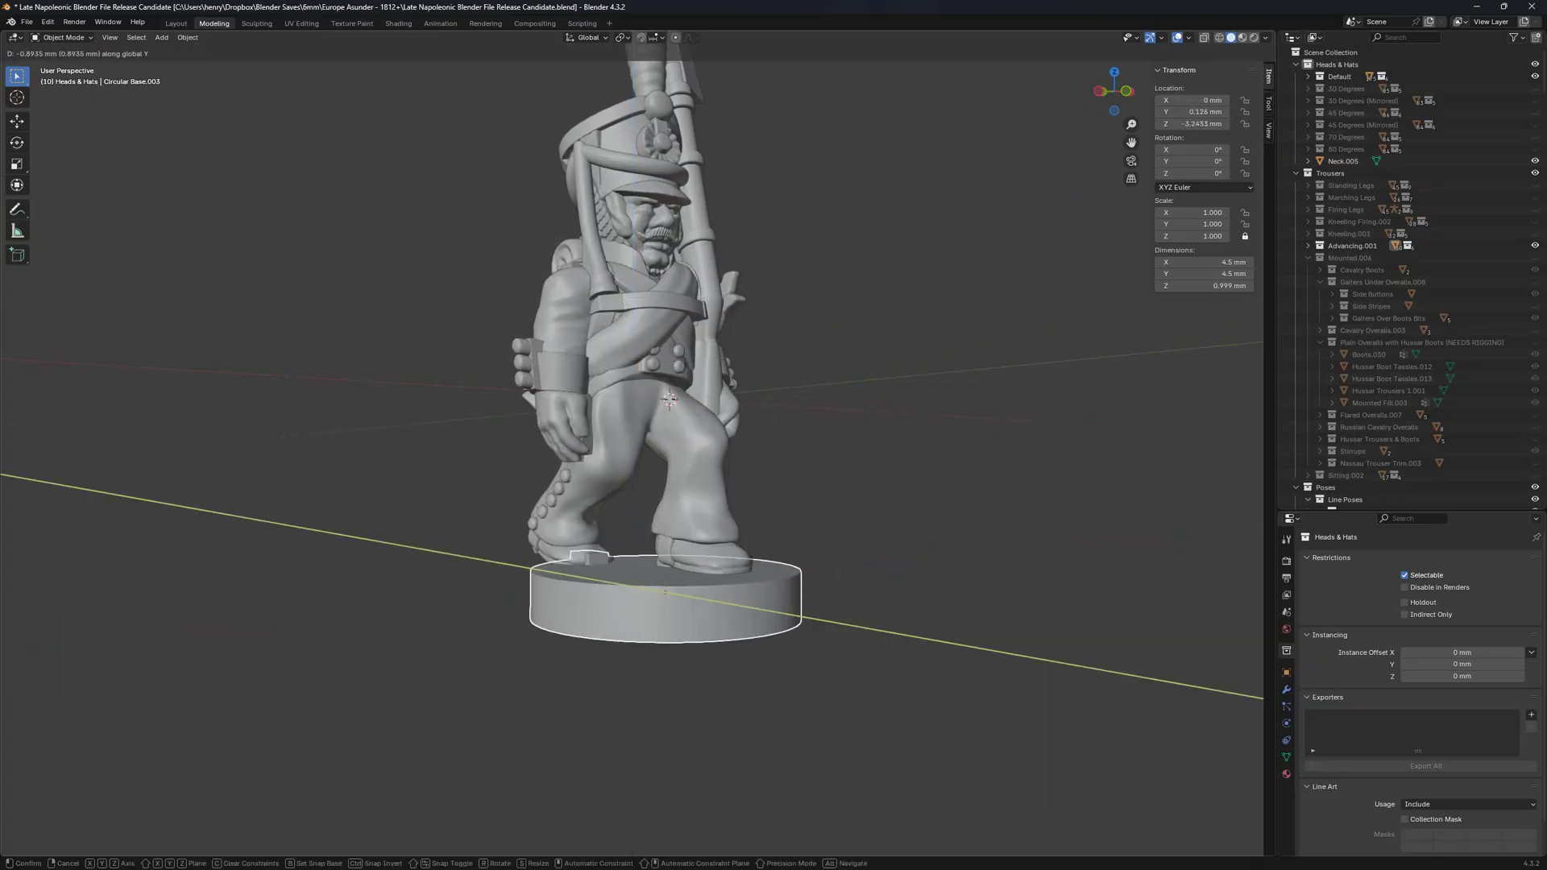
{"action": "key", "text": "Return"}
{"action": "key", "text": "ctrl+z"}
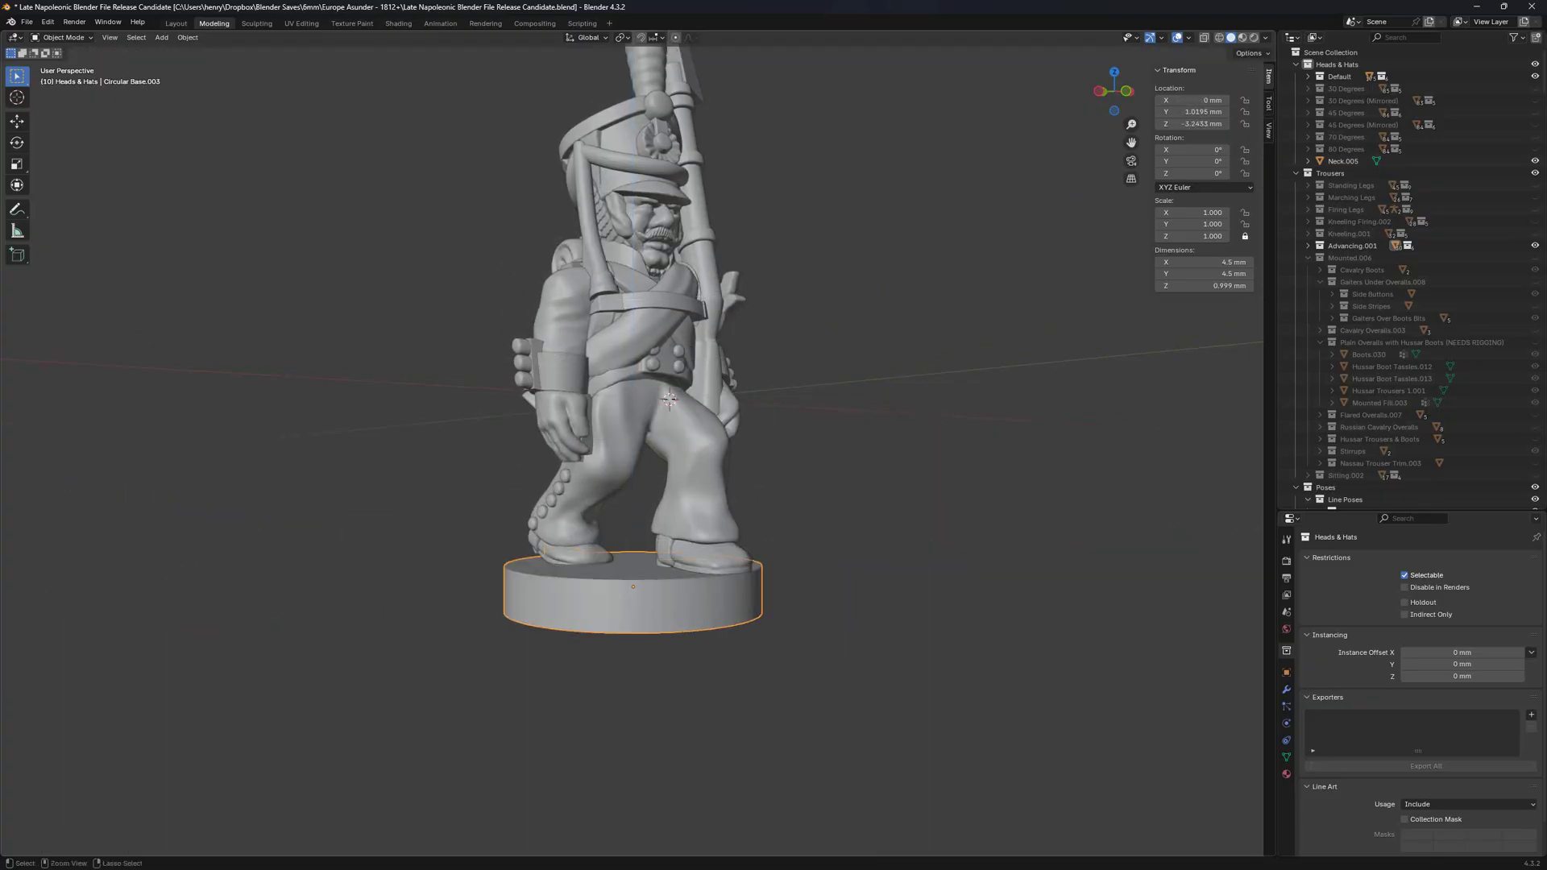
Undo the earlier lowering of the advancing legs and base.
{"action": "key", "text": "ctrl+z"}
{"action": "middle_click_drag", "start_coordinate": [871, 355], "coordinate": [802, 375]}
{"action": "key", "text": "ctrl+z"}
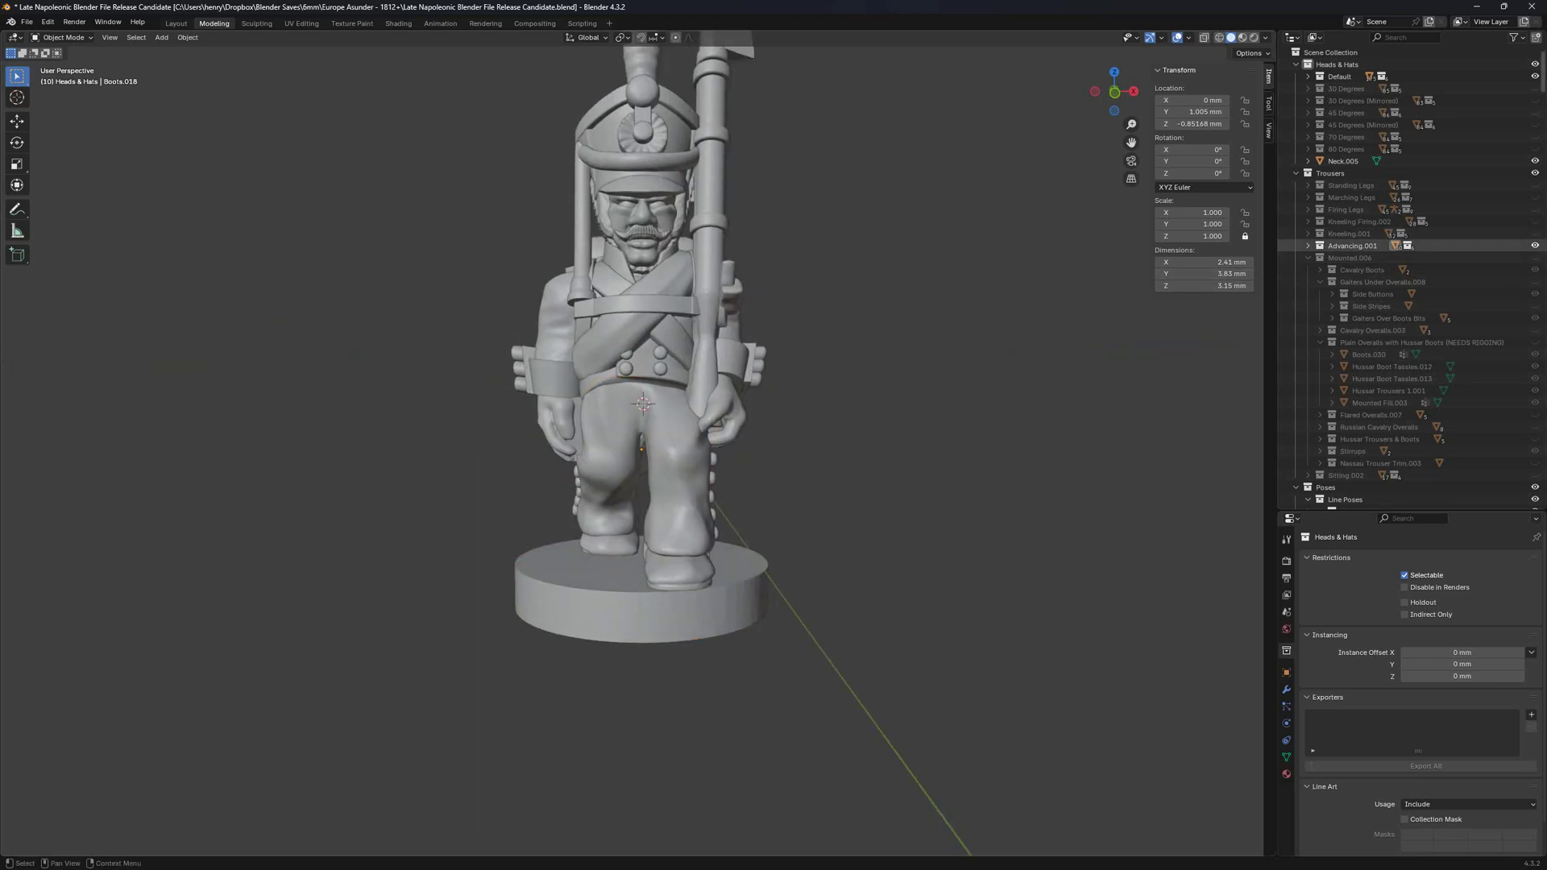
Hide the Advancing.001 legs and show the Marching Legs collection in their place.
{"action": "left_click", "coordinate": [1536, 246]}
{"action": "left_click", "coordinate": [1535, 197]}
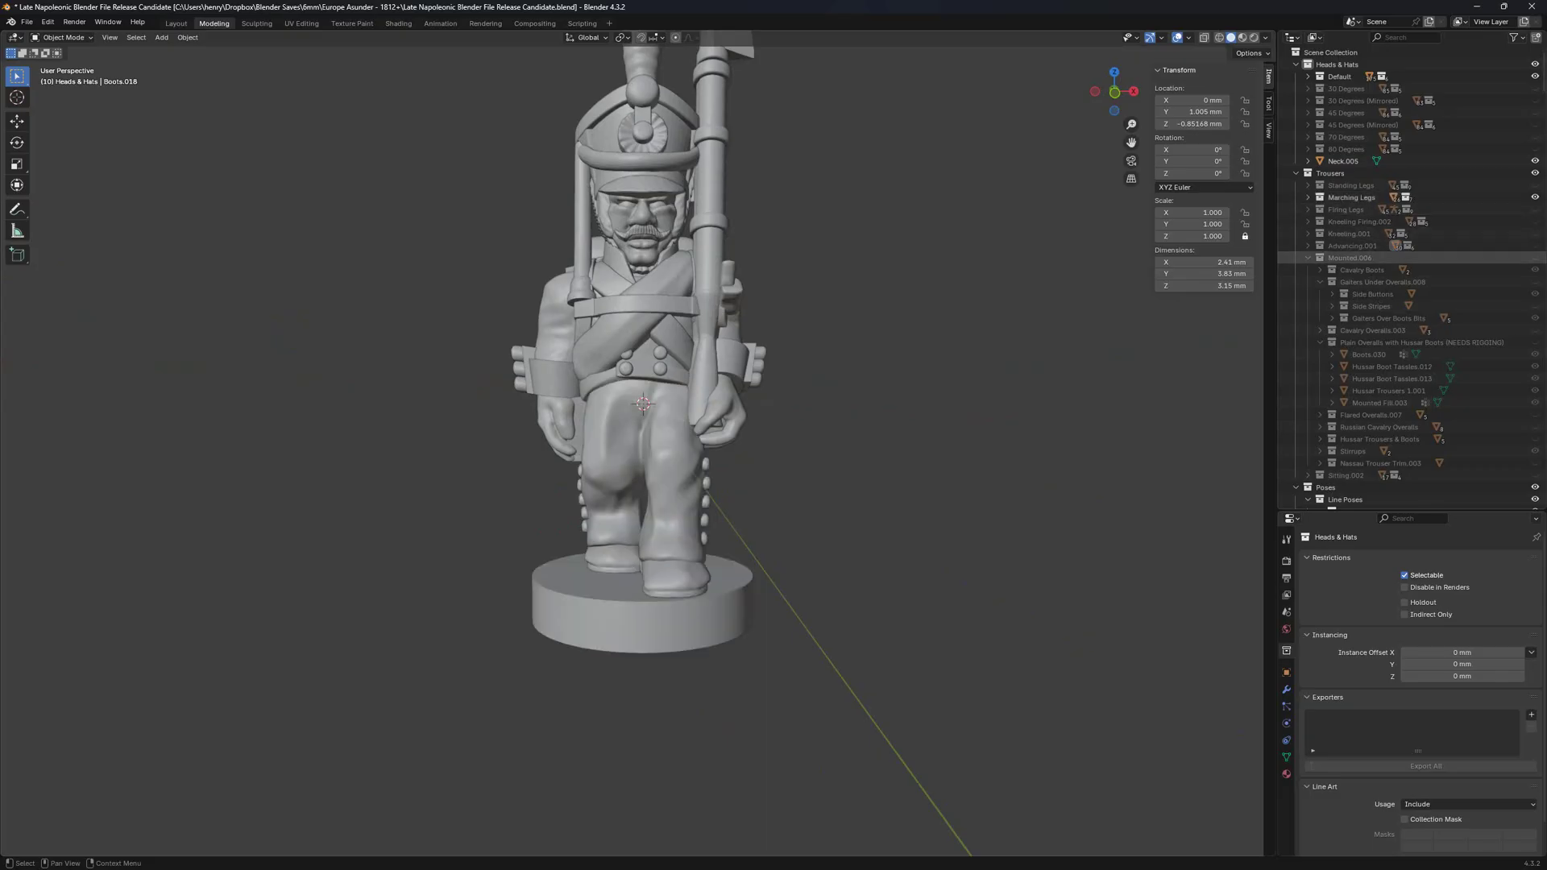
Try the Mounted.004 legs in place of the Marching Legs, and bring the Marching Legs back.
{"action": "left_click", "coordinate": [1535, 197]}
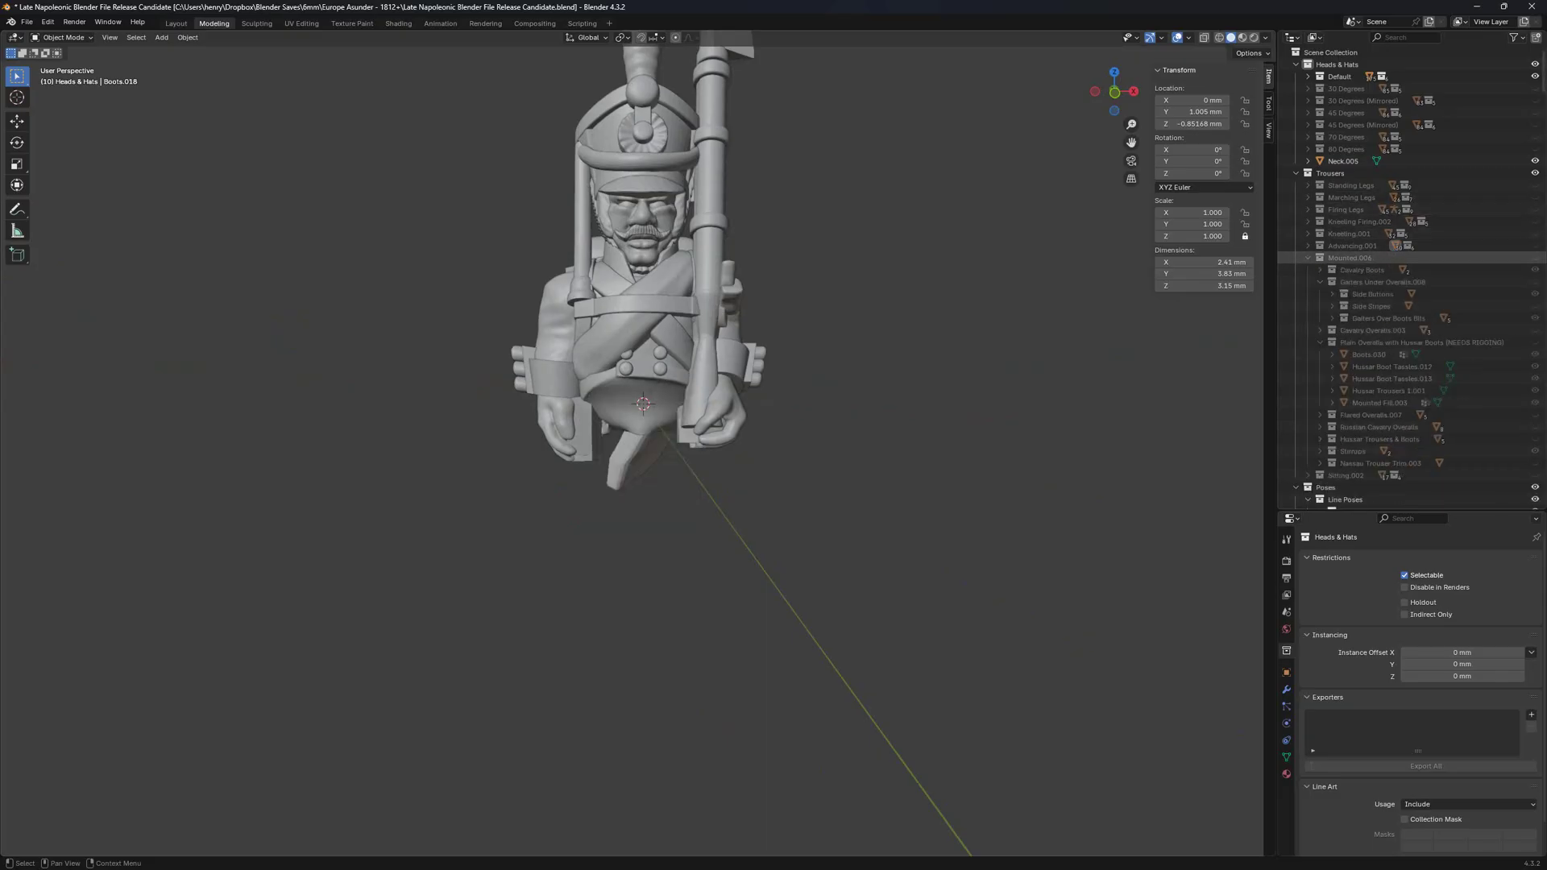
{"action": "left_click", "coordinate": [1535, 258]}
{"action": "mouse_move", "coordinate": [725, 403]}
{"action": "middle_mouse_down"}
{"action": "mouse_move", "coordinate": [644, 403]}
{"action": "mouse_move", "coordinate": [713, 403]}
{"action": "middle_mouse_up"}
{"action": "key", "text": "h"}
{"action": "key", "text": "alt+h"}
{"action": "left_click", "coordinate": [1535, 257]}
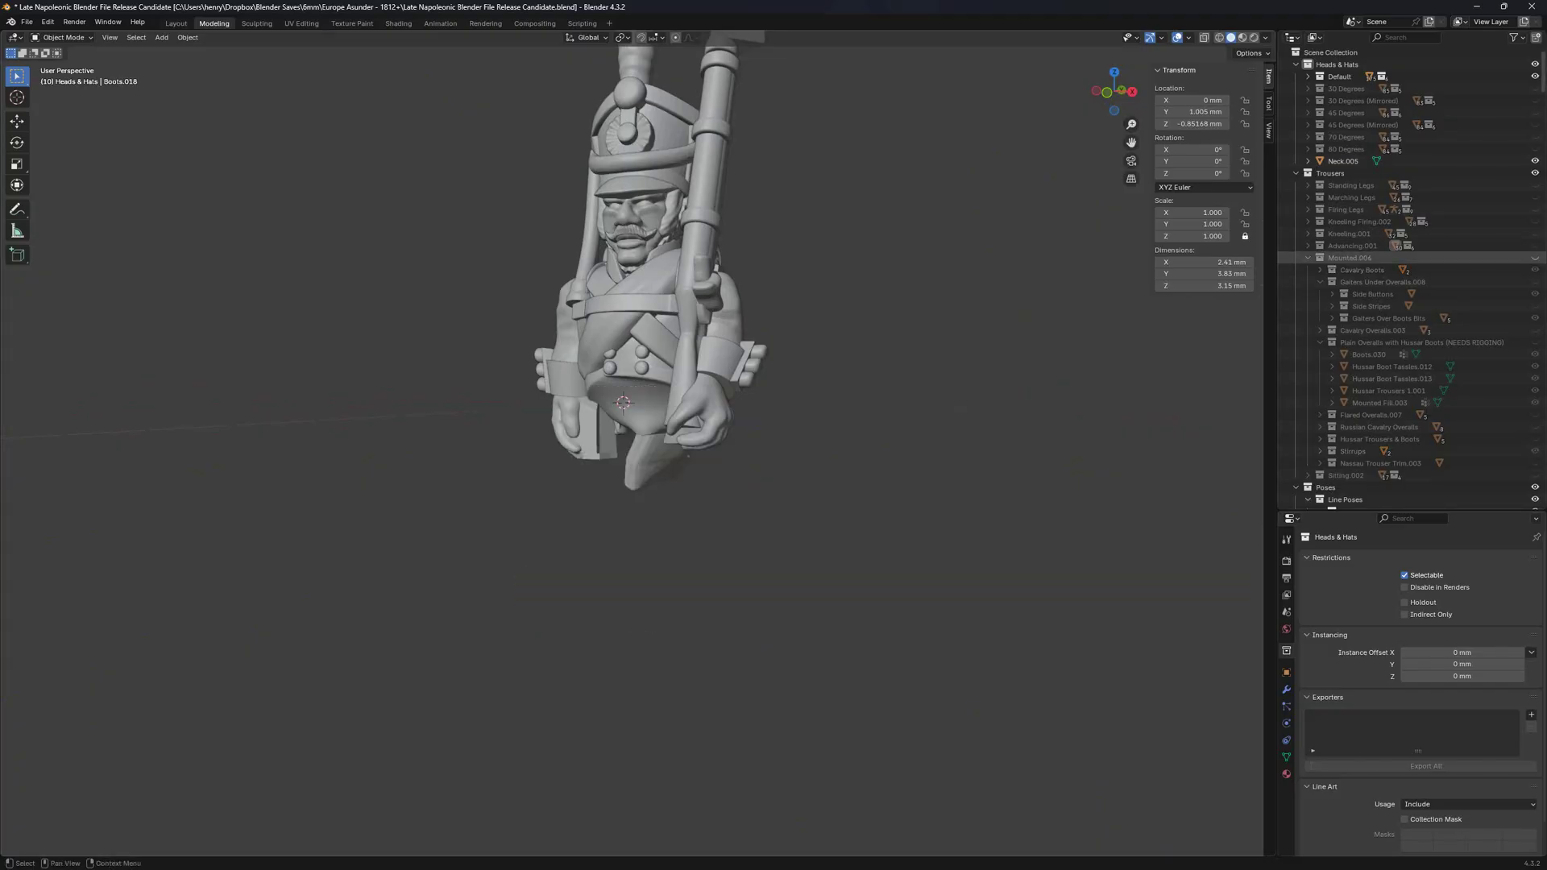
{"action": "left_click", "coordinate": [1308, 258]}
{"action": "left_click", "coordinate": [1535, 198]}
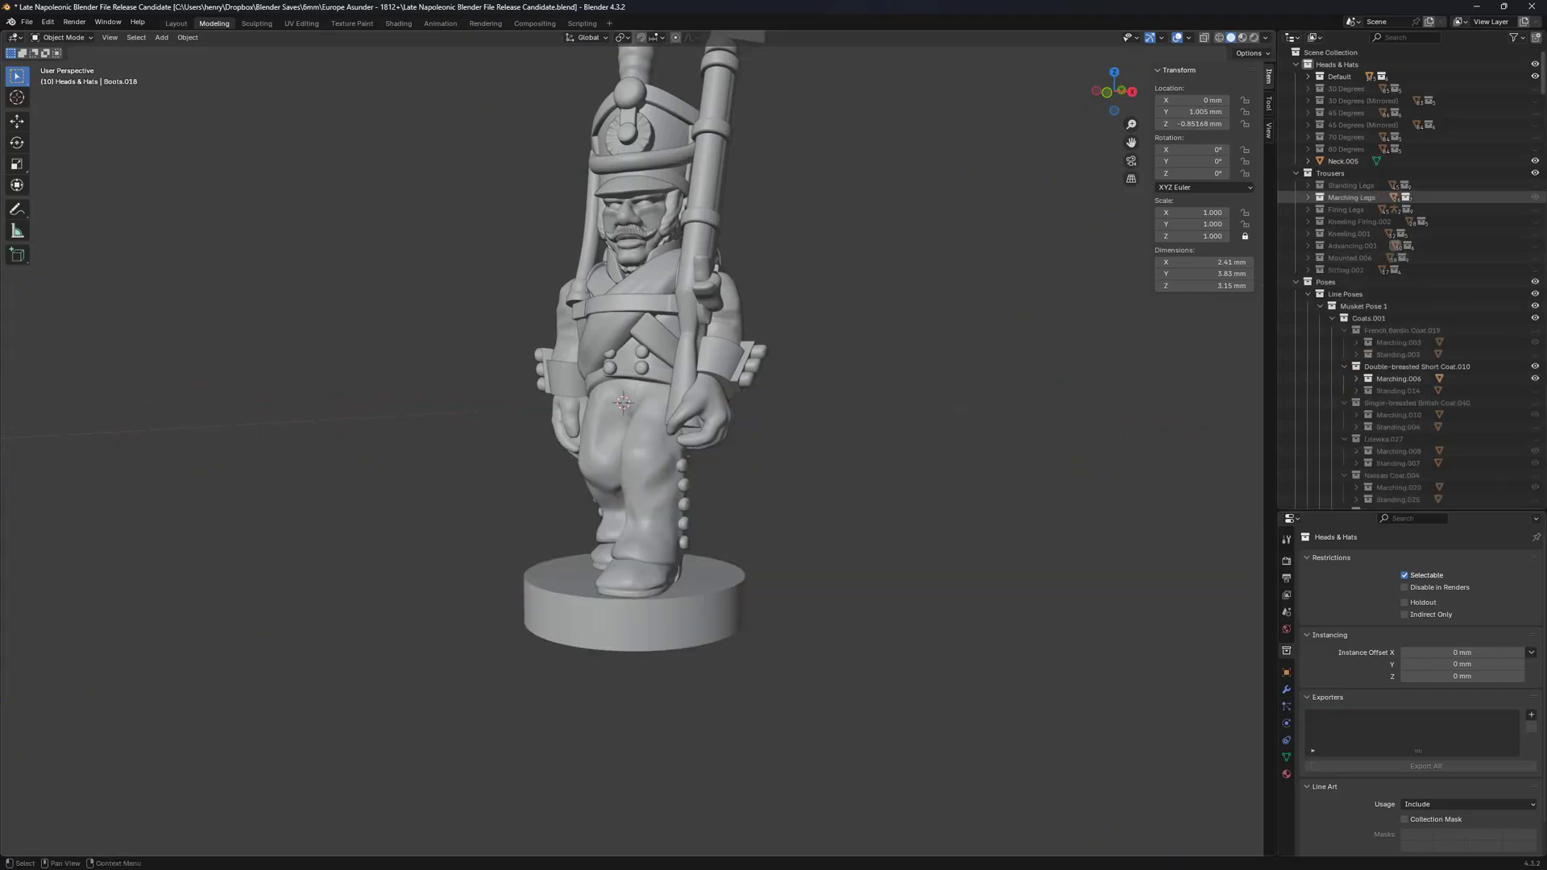
Collapse the Musket Pose 1 and Mounted Poses collections and list the poses inside Line Poses.
{"action": "middle_click_drag", "start_coordinate": [806, 403], "coordinate": [857, 563]}
{"action": "scroll", "coordinate": [858, 564], "scroll_direction": "up", "scroll_amount": 1}
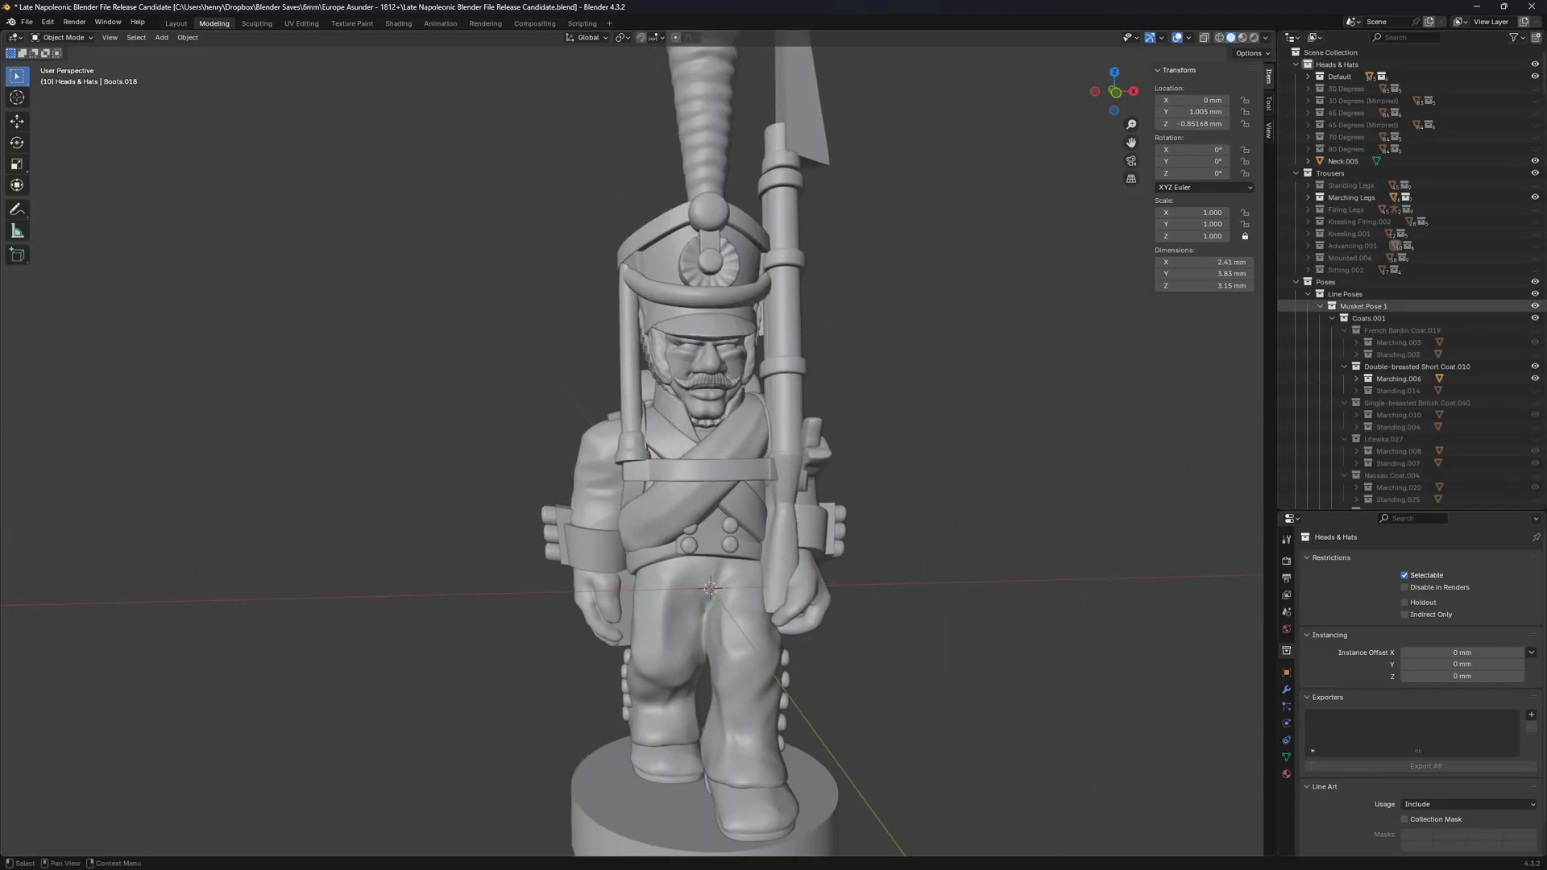
{"action": "left_click", "coordinate": [1321, 307]}
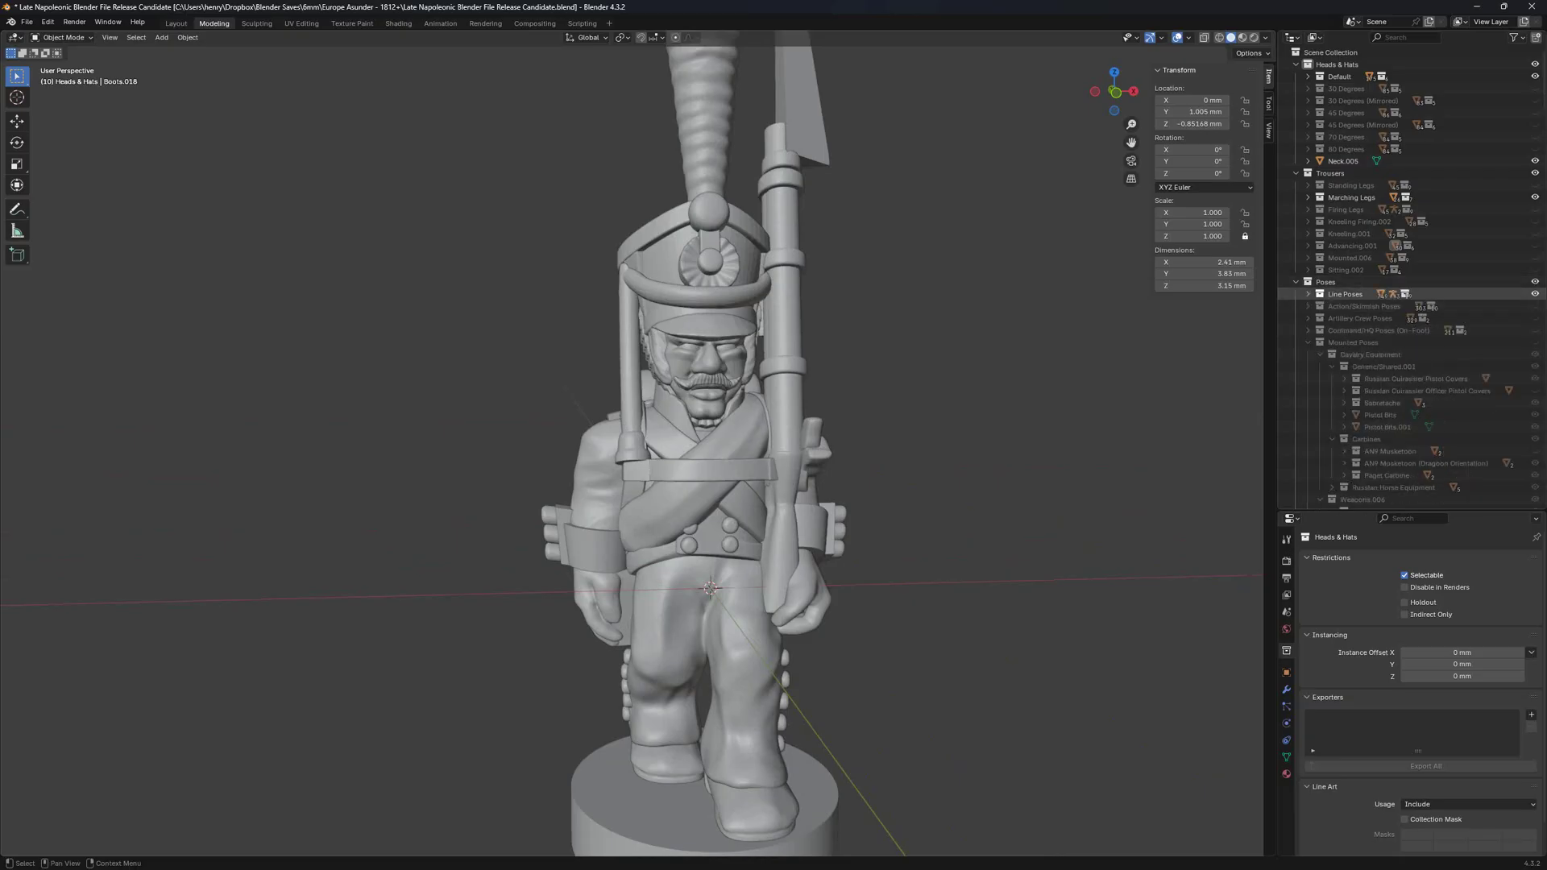
{"action": "left_click", "coordinate": [1308, 294]}
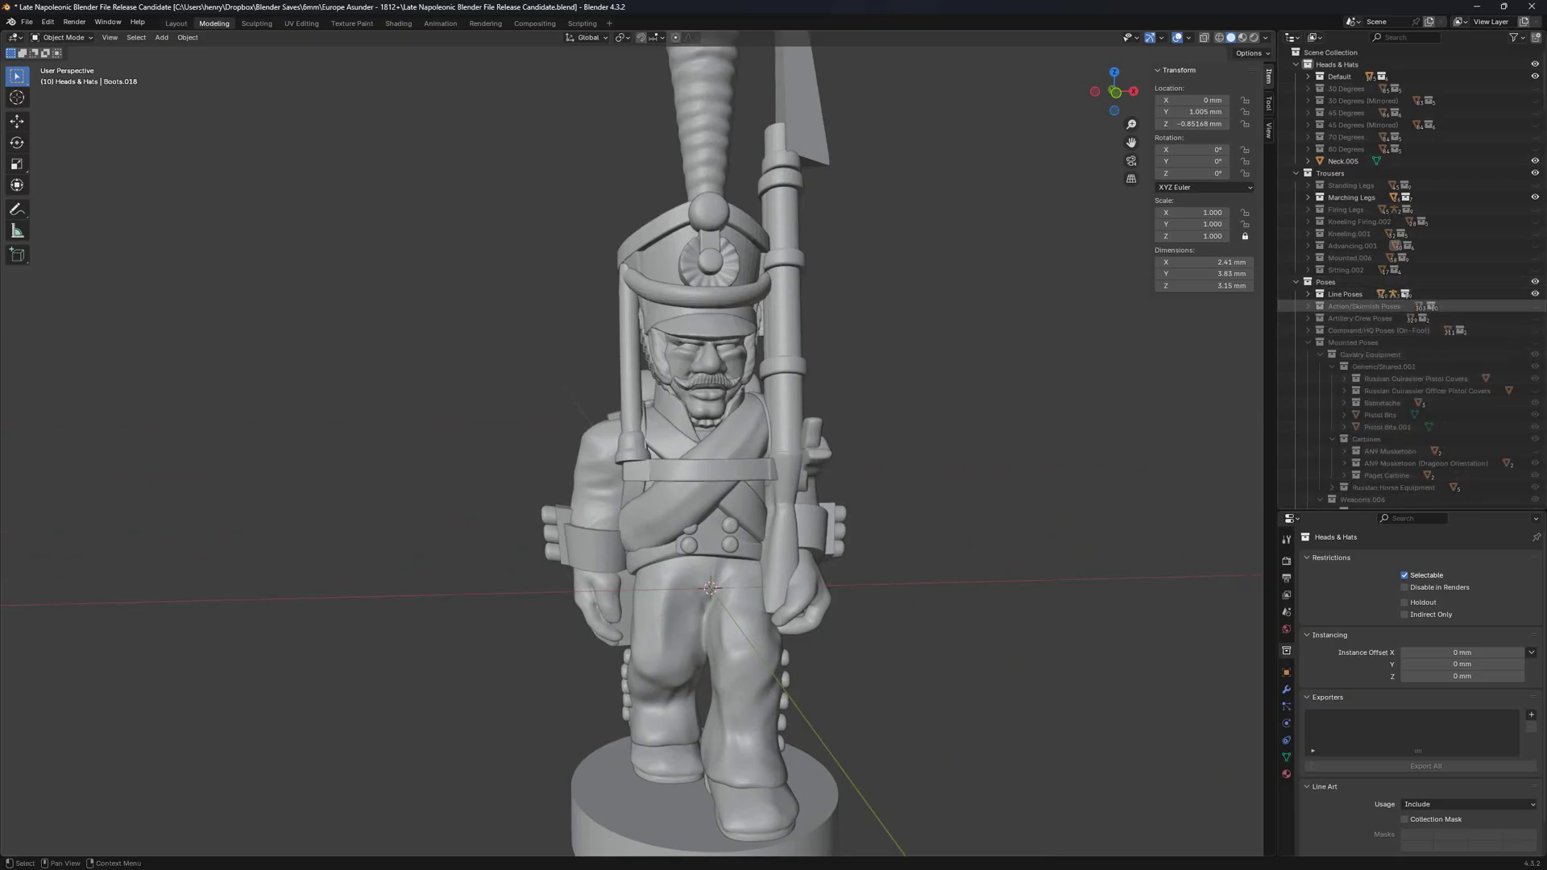
{"action": "left_click", "coordinate": [1308, 342]}
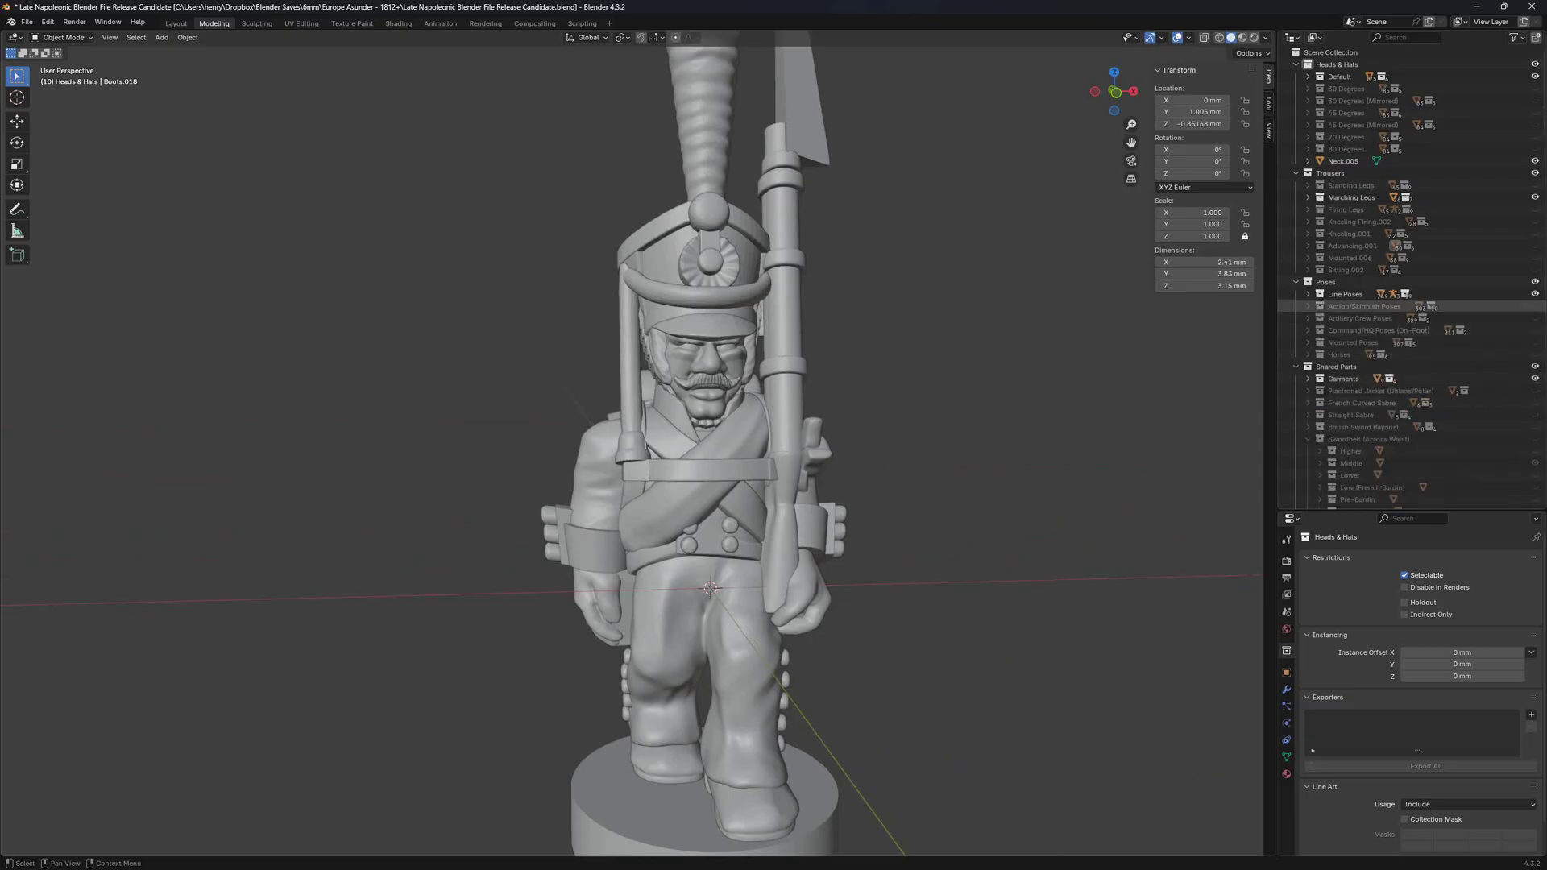
{"action": "left_click", "coordinate": [1308, 294]}
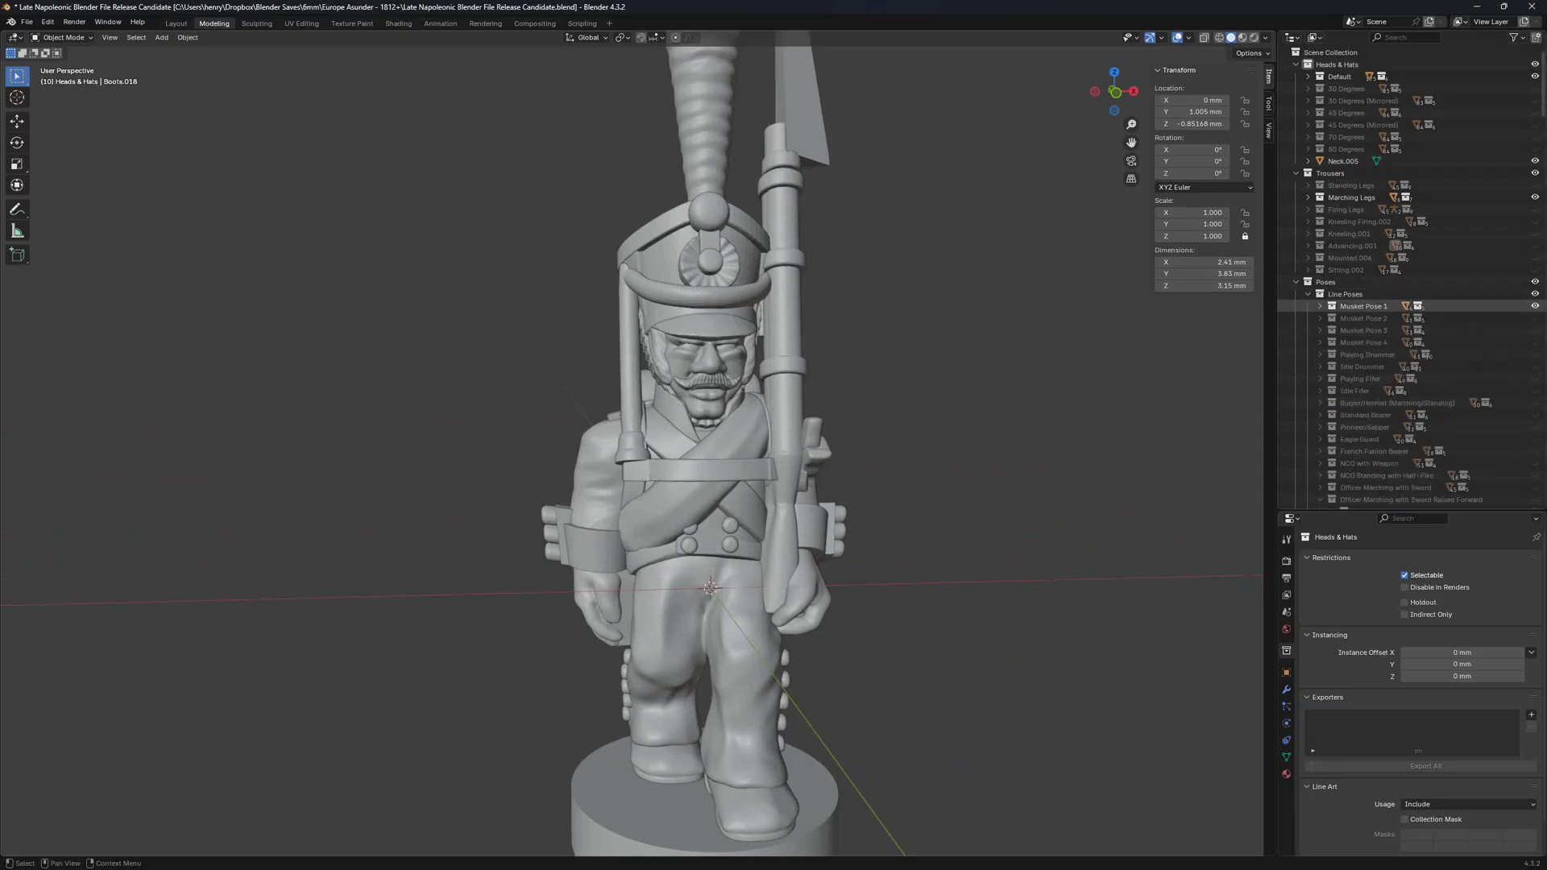
Preview Musket Pose 2, 3 and 4 in place of Musket Pose 1, and restore Musket Pose 1.
{"action": "left_click", "coordinate": [1535, 307]}
{"action": "left_click", "coordinate": [1536, 318]}
{"action": "left_click", "coordinate": [1536, 318]}
{"action": "left_click", "coordinate": [1535, 330]}
{"action": "left_click", "coordinate": [1536, 330]}
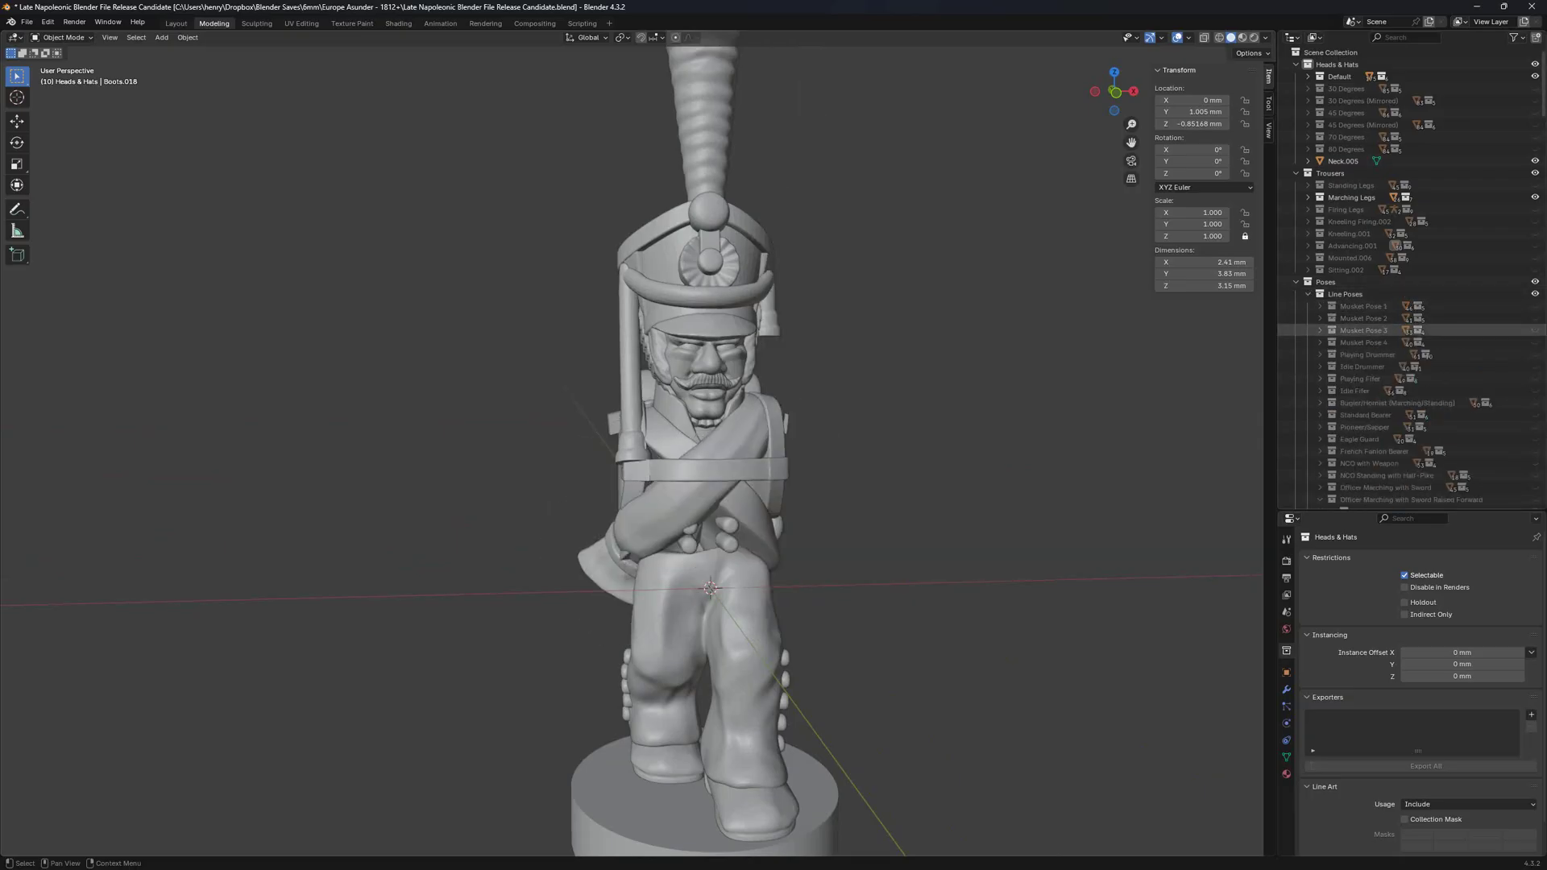
{"action": "left_click", "coordinate": [1535, 330]}
{"action": "left_click", "coordinate": [1535, 342]}
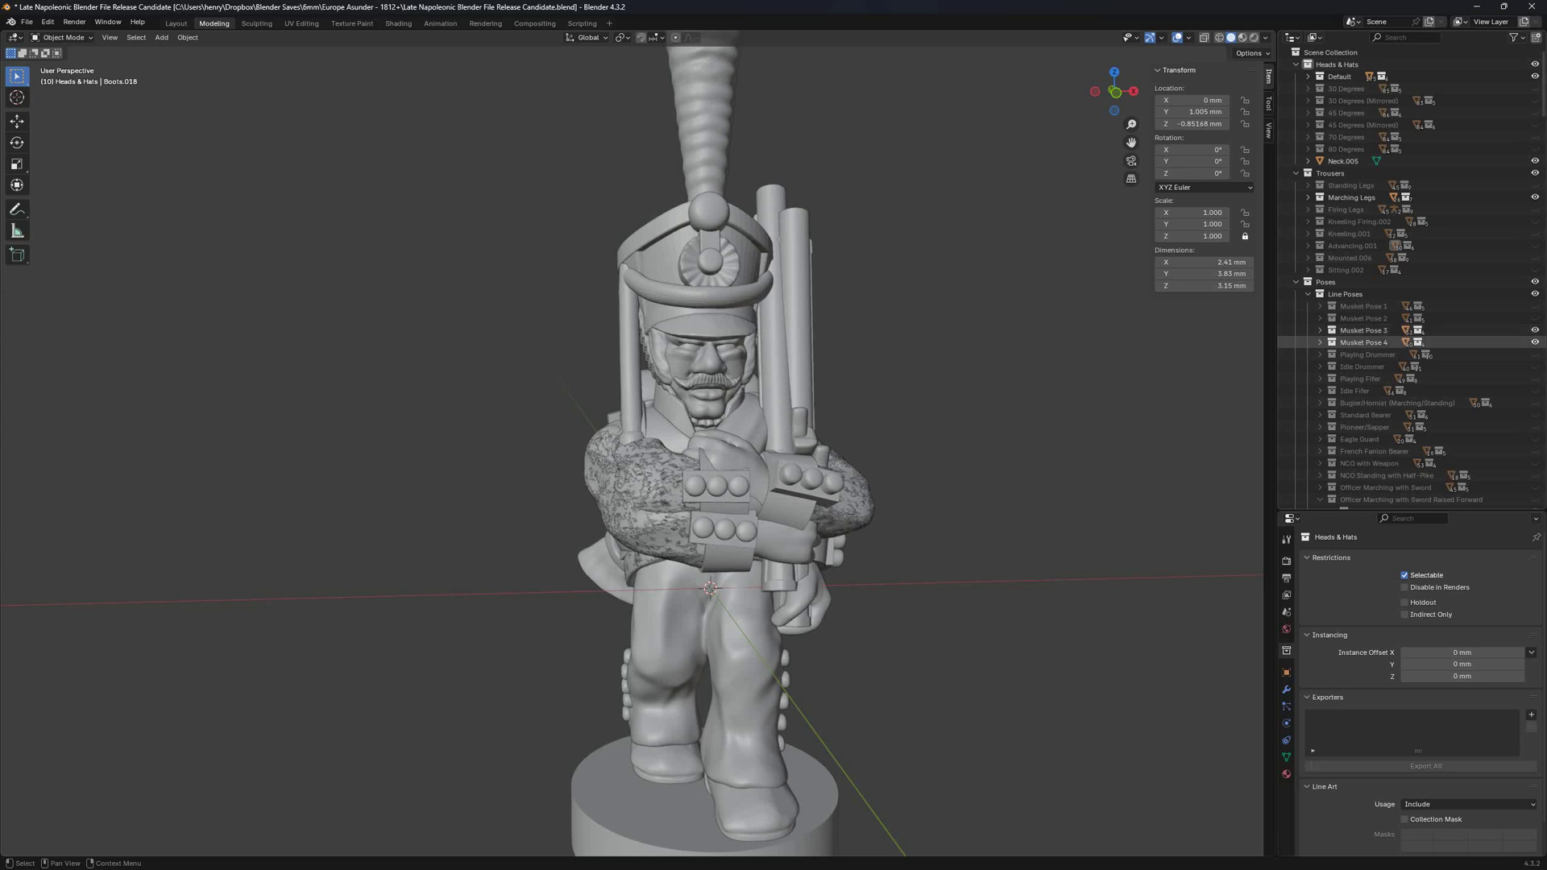
{"action": "left_click", "coordinate": [1536, 343]}
{"action": "left_click", "coordinate": [1536, 330]}
{"action": "left_click", "coordinate": [1529, 318]}
{"action": "left_click", "coordinate": [1536, 307]}
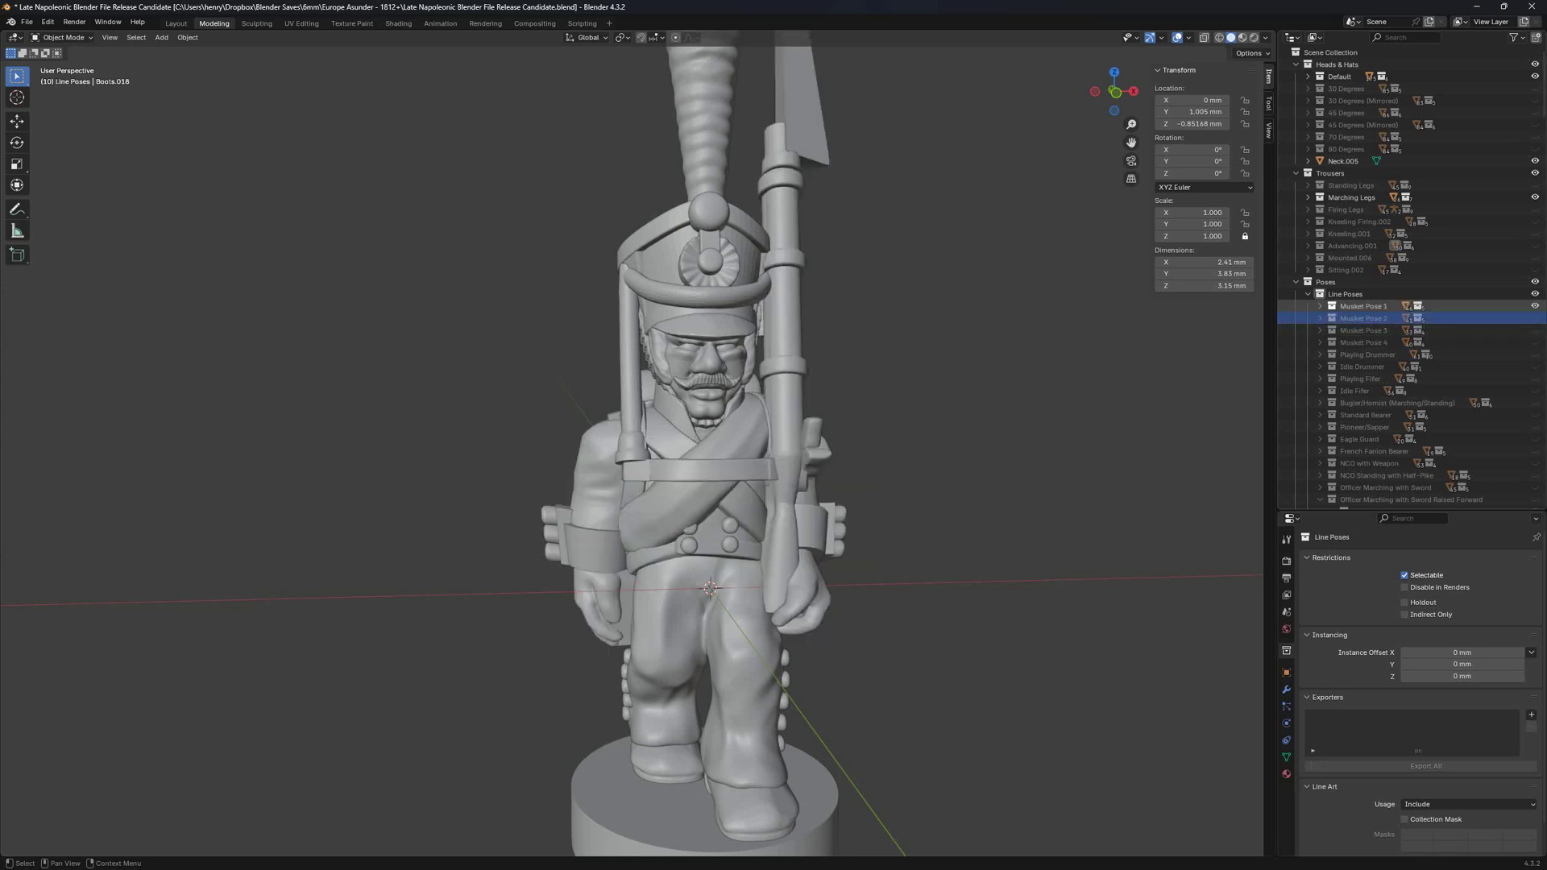
Try the Brown Bess Musket and the Baker Rifle in Musket Pose 1, and bring the Charleville Musket back.
{"action": "left_click", "coordinate": [1320, 307]}
{"action": "scroll", "coordinate": [1370, 367], "scroll_direction": "down", "scroll_amount": 17}
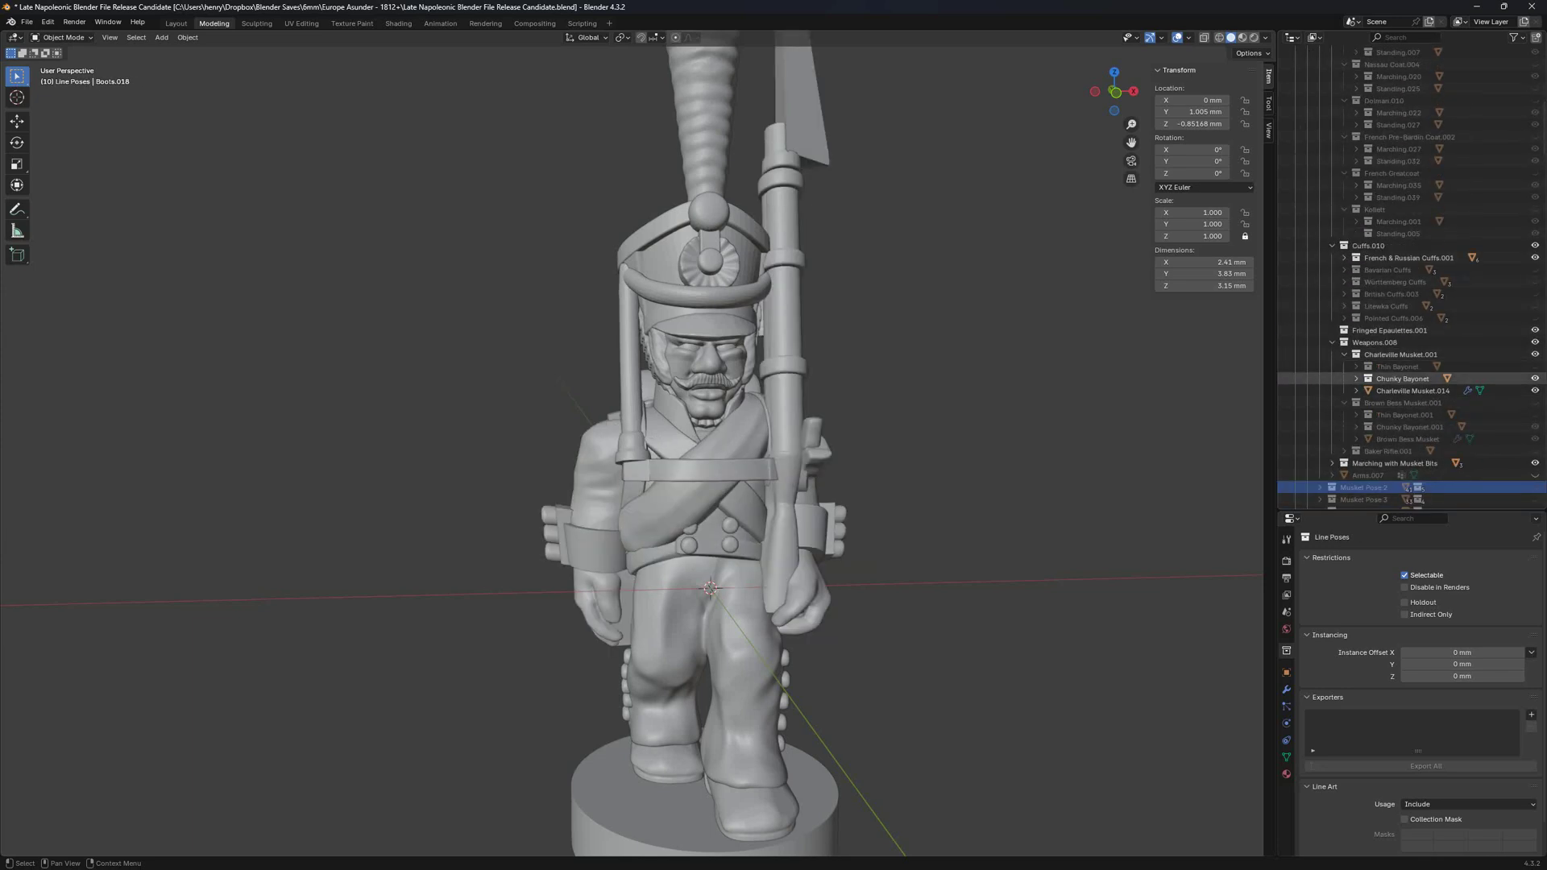
{"action": "left_click", "coordinate": [1535, 354]}
{"action": "left_click", "coordinate": [1535, 403]}
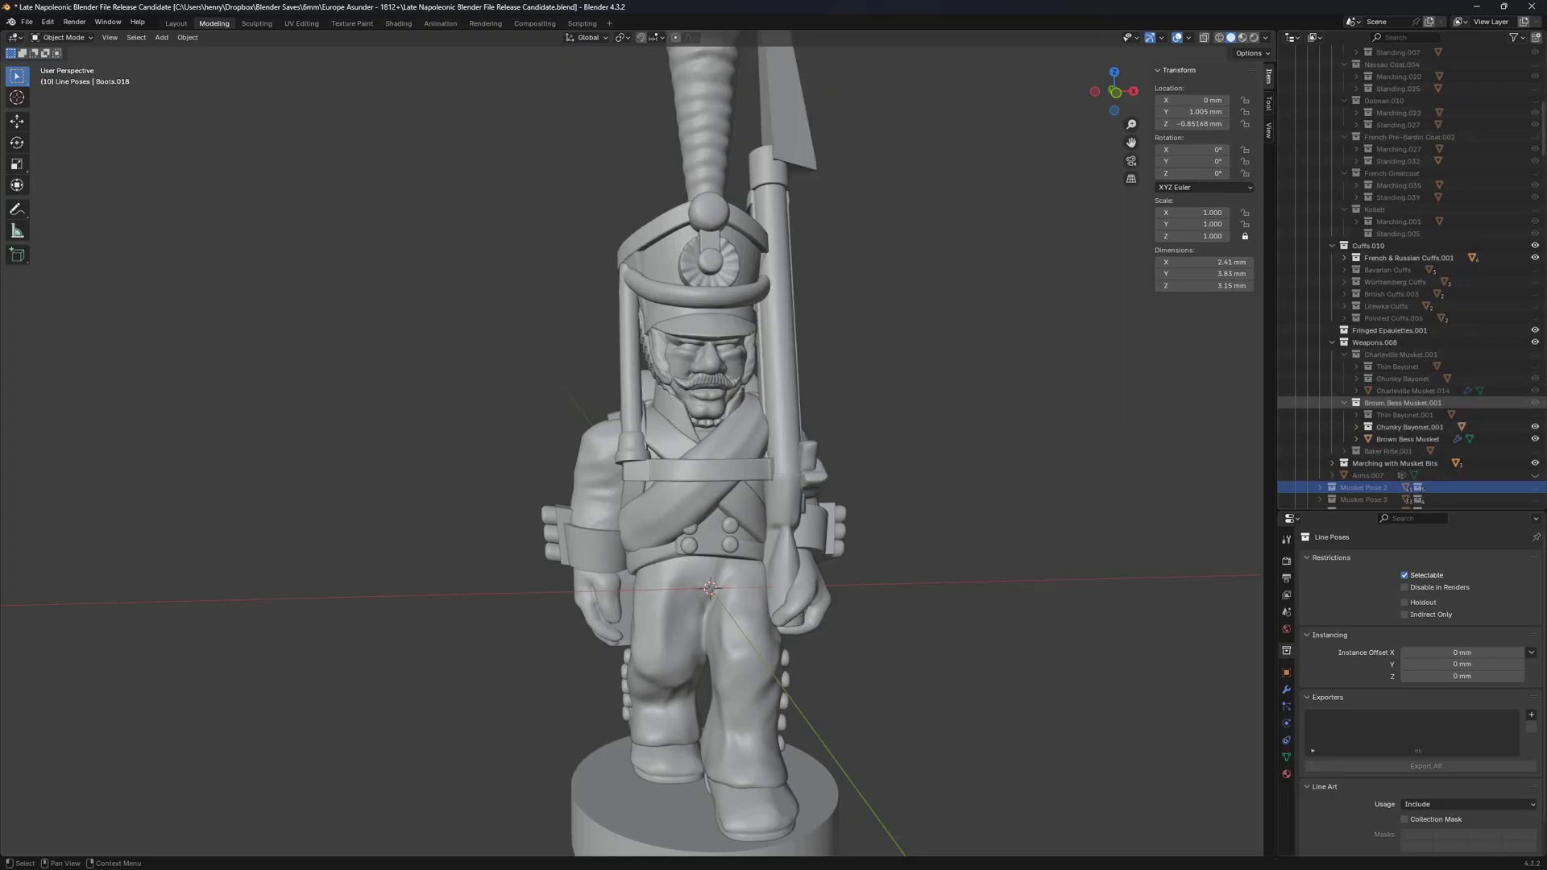
{"action": "left_click", "coordinate": [1535, 403]}
{"action": "left_click", "coordinate": [1535, 451]}
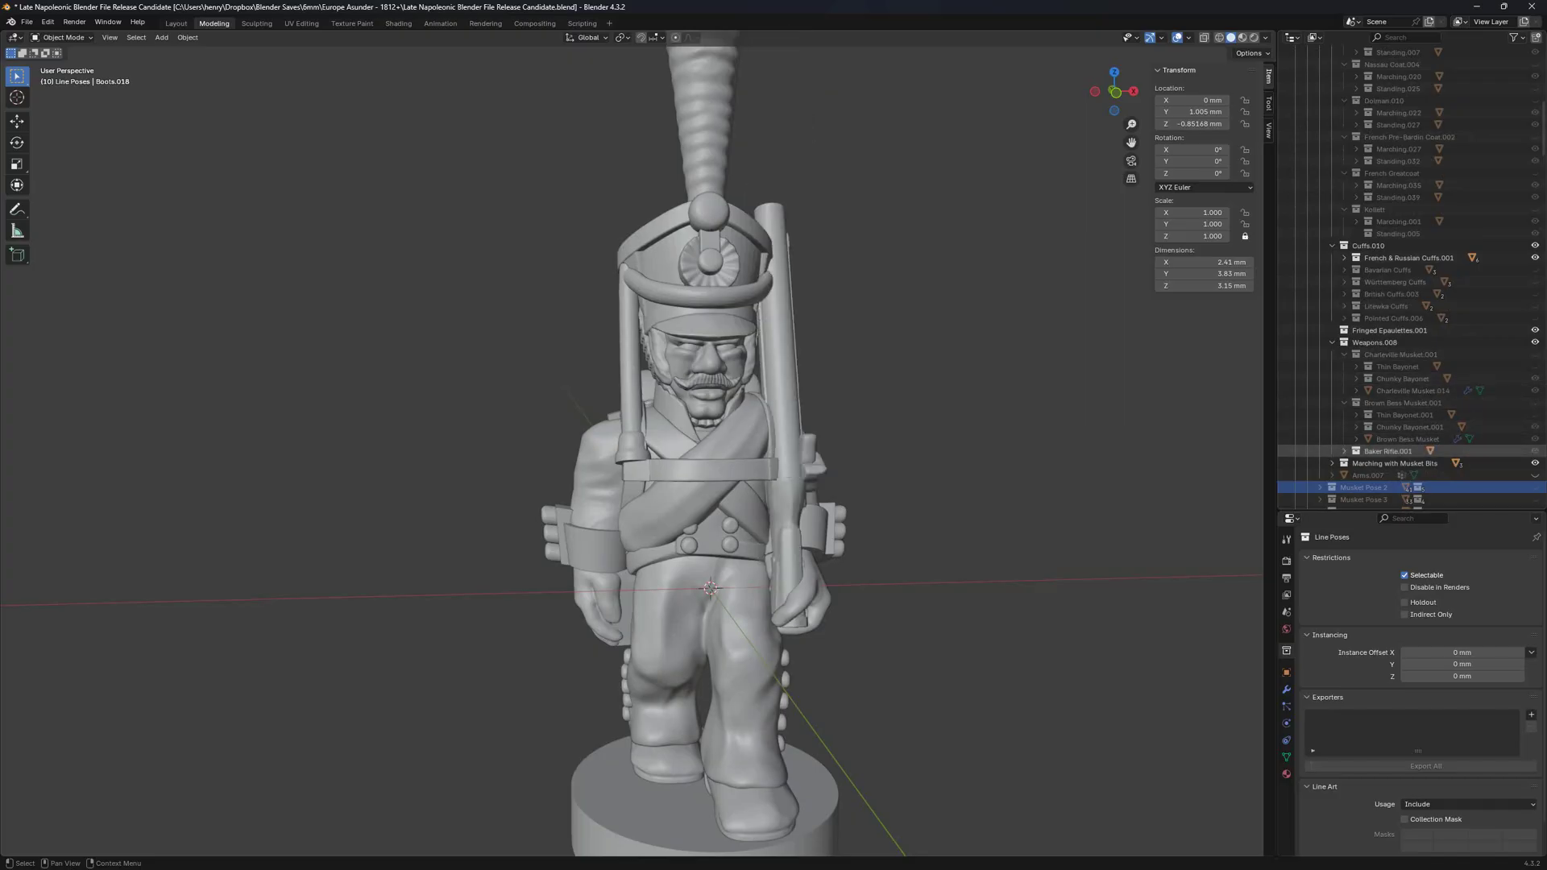
{"action": "left_click", "coordinate": [1536, 451]}
{"action": "left_click", "coordinate": [1536, 354]}
Try moving the Russian sabre crossbelt on the soldier's chest, and undo the move.
{"action": "scroll", "coordinate": [1531, 415], "scroll_direction": "up", "scroll_amount": 4}
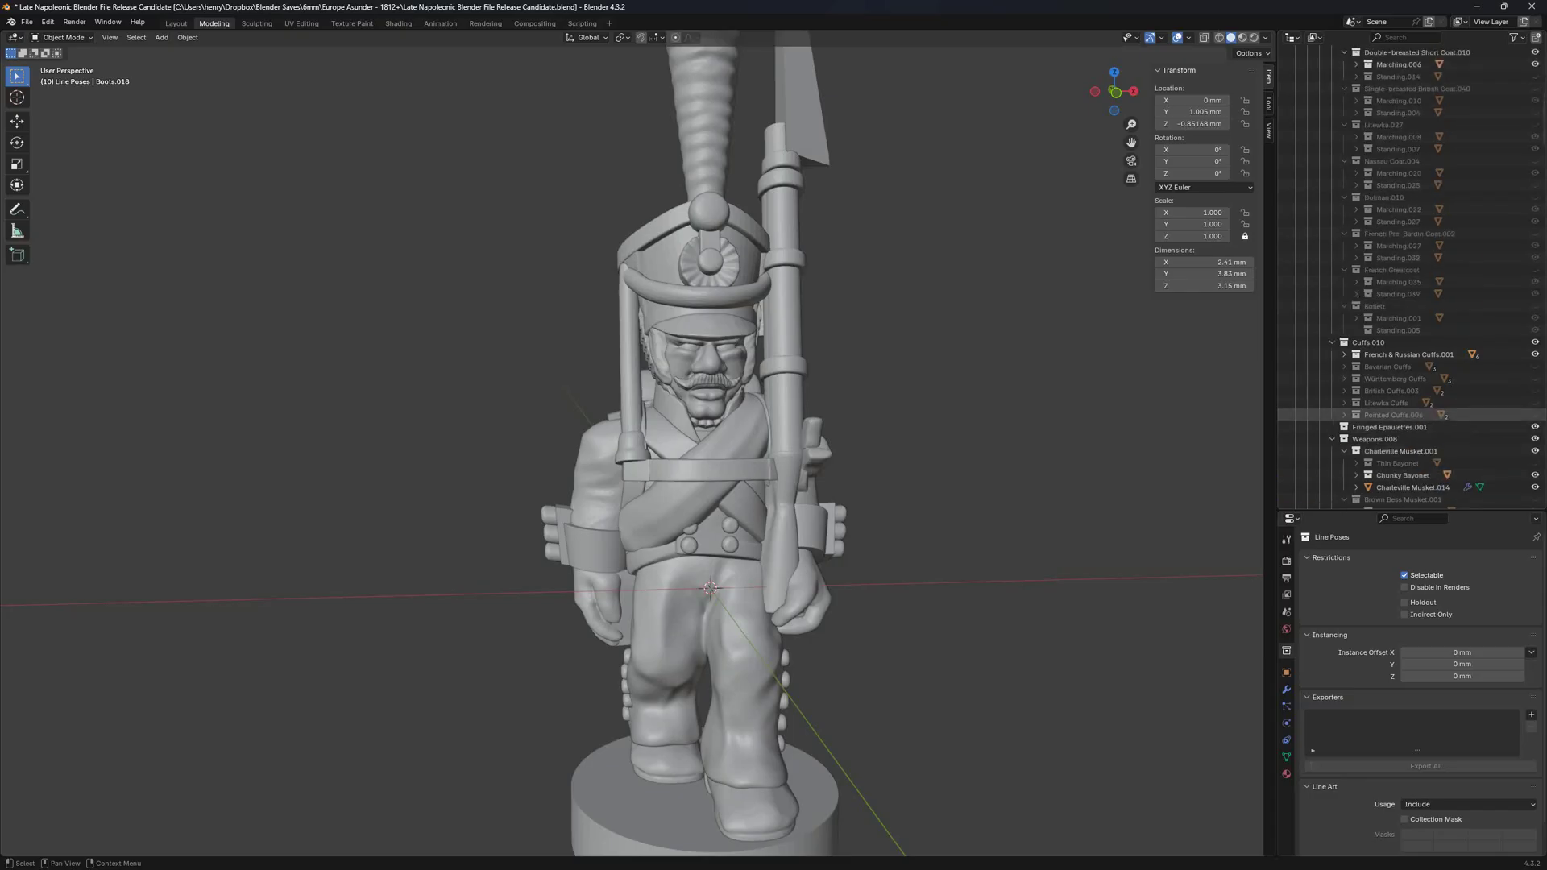
{"action": "scroll", "coordinate": [1515, 415], "scroll_direction": "up", "scroll_amount": 9}
{"action": "scroll", "coordinate": [895, 499], "scroll_direction": "up", "scroll_amount": 2}
{"action": "middle_click_drag", "start_coordinate": [894, 499], "coordinate": [864, 445], "text": "shift"}
{"action": "scroll", "coordinate": [632, 444], "scroll_direction": "up", "scroll_amount": 2}
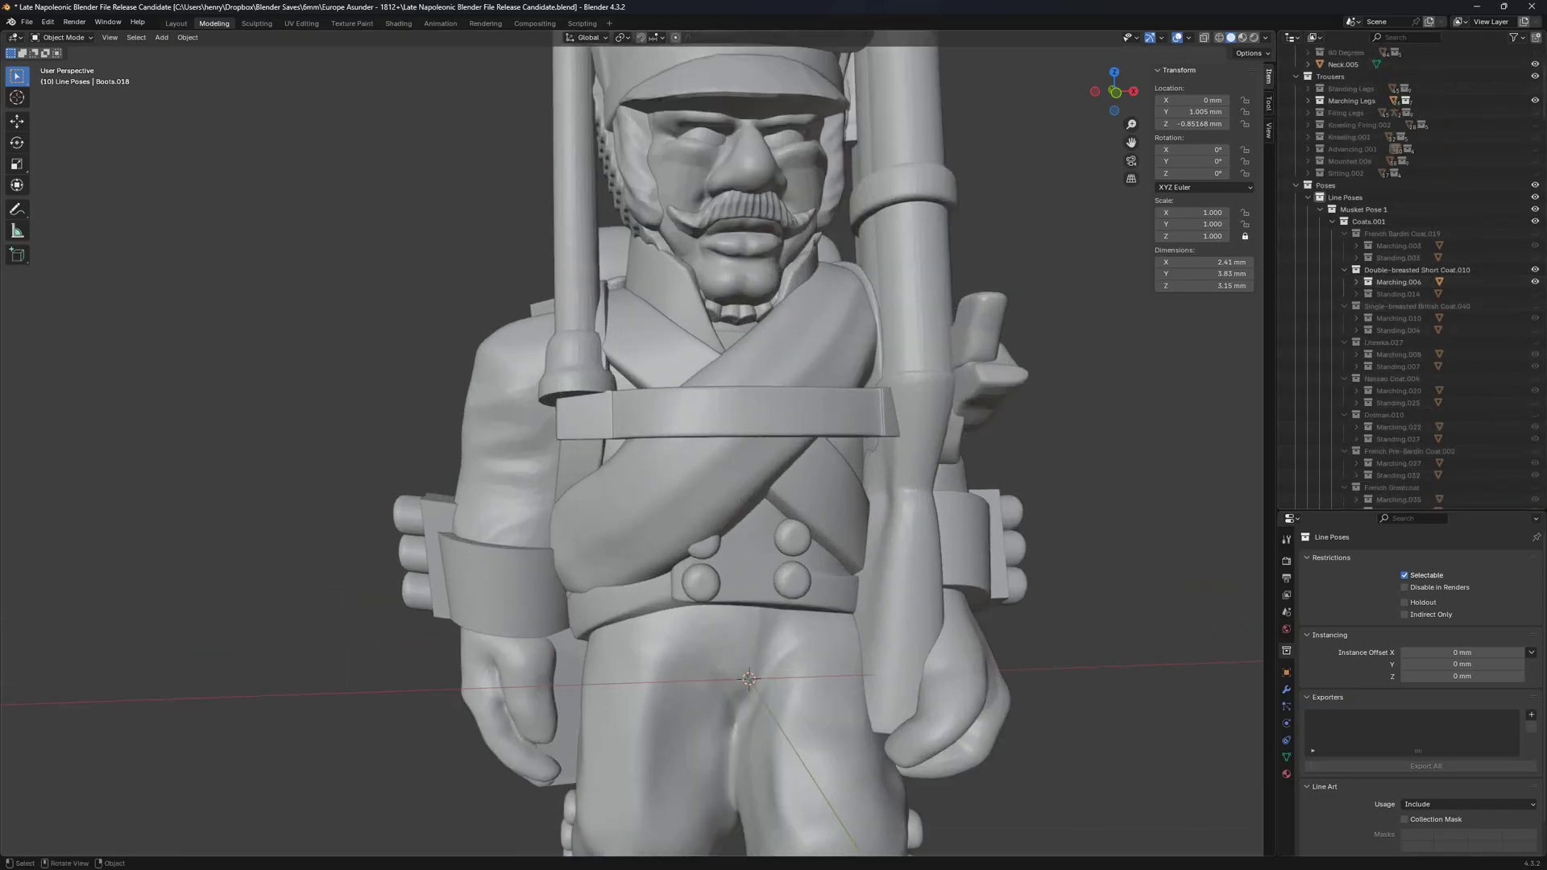
{"action": "key", "text": "g"}
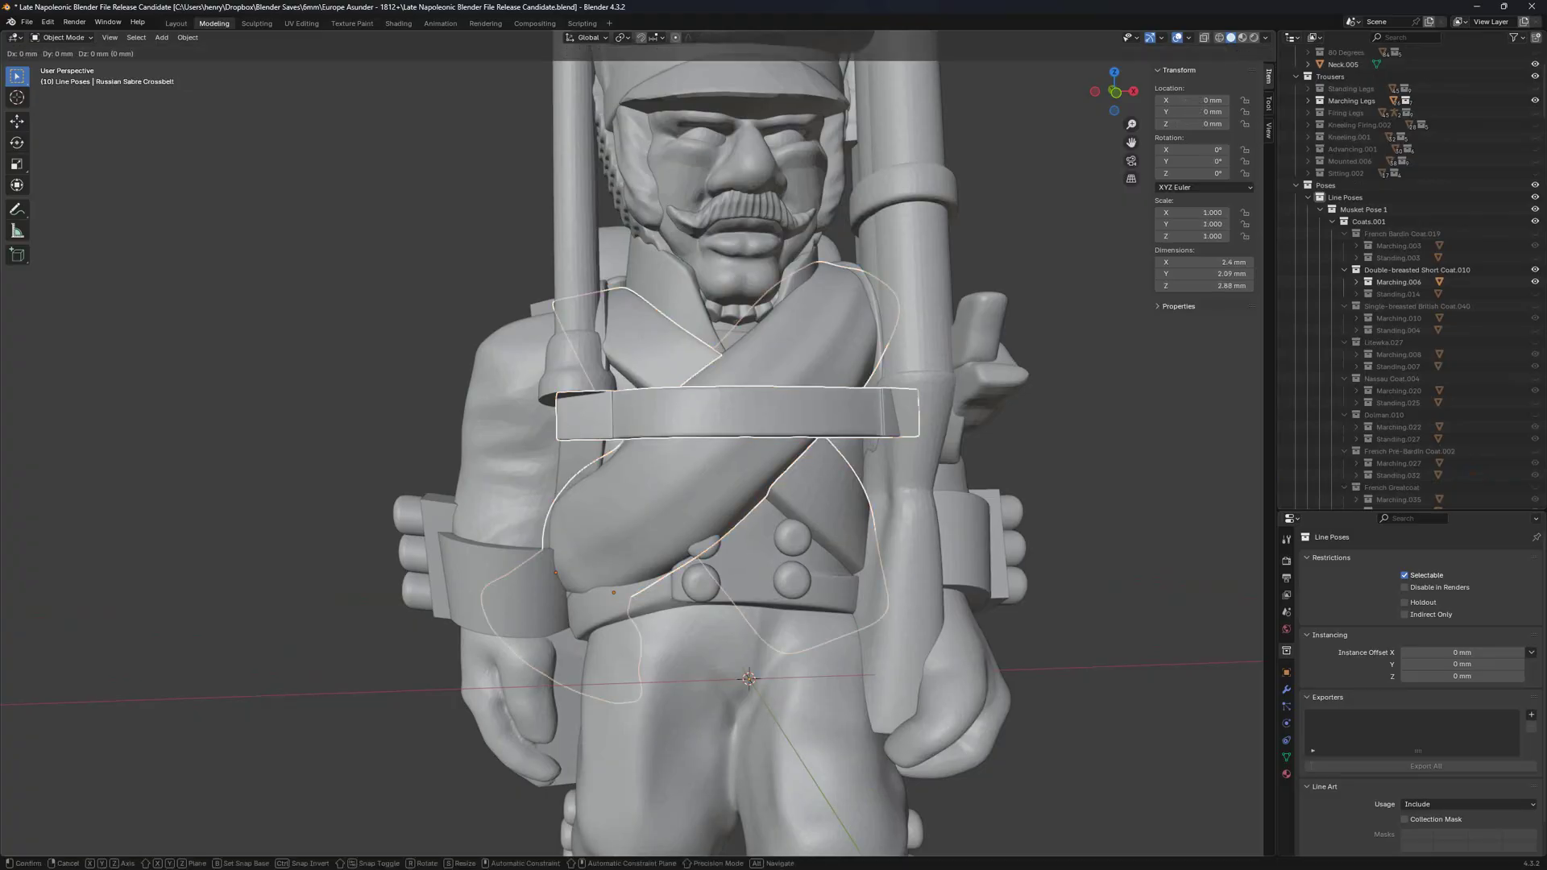
{"action": "key", "text": "Return"}
{"action": "key", "text": "ctrl+z"}
{"action": "middle_click_drag", "start_coordinate": [774, 451], "coordinate": [818, 444]}
{"action": "key", "text": "ctrl+z"}
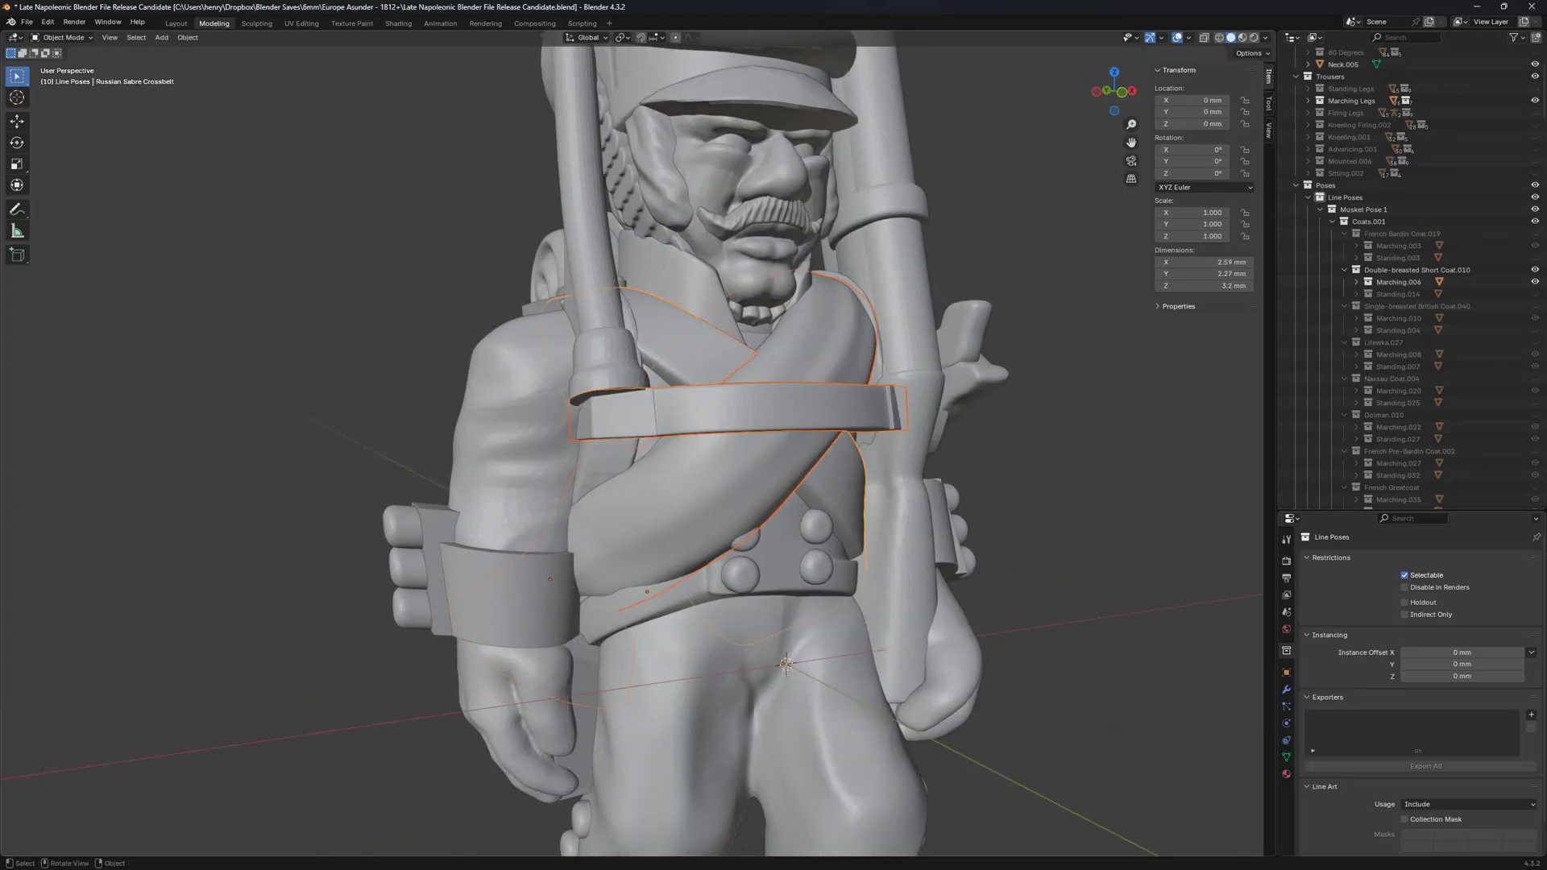
Hide the Russian sabre crossbelt and the Russian cartridge box crossbelt.
{"action": "key", "text": "h"}
{"action": "middle_click_drag", "start_coordinate": [774, 419], "coordinate": [722, 419]}
{"action": "left_click", "coordinate": [691, 385]}
{"action": "key", "text": "h"}
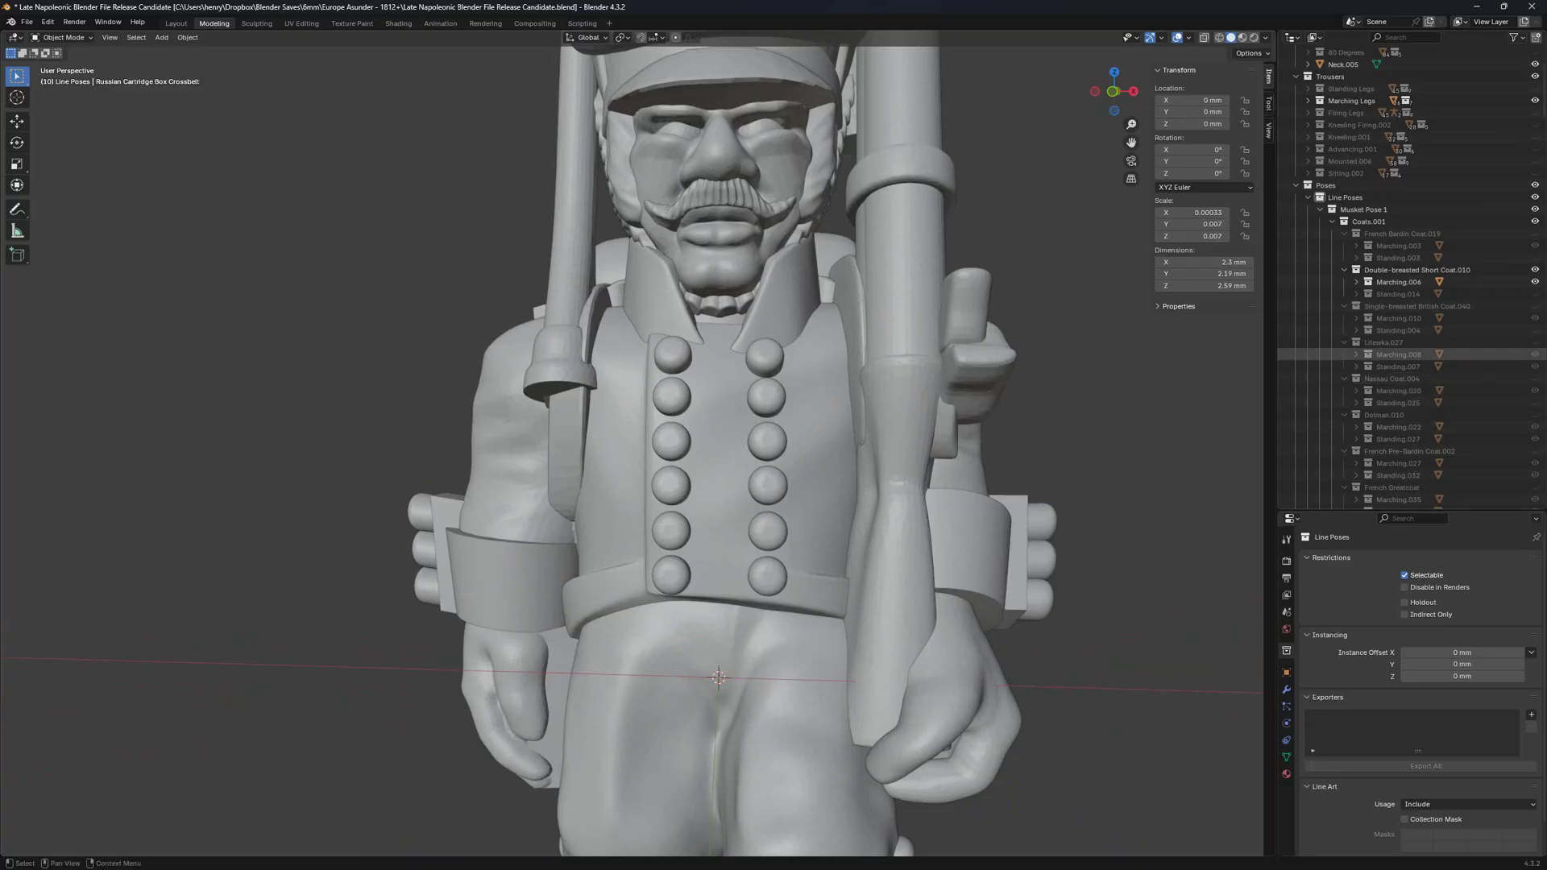
Try showing the French Bardin Coat together with the Double-breasted Short Coat, and hide it again.
{"action": "left_click", "coordinate": [1535, 234]}
{"action": "middle_click_drag", "start_coordinate": [694, 419], "coordinate": [765, 420]}
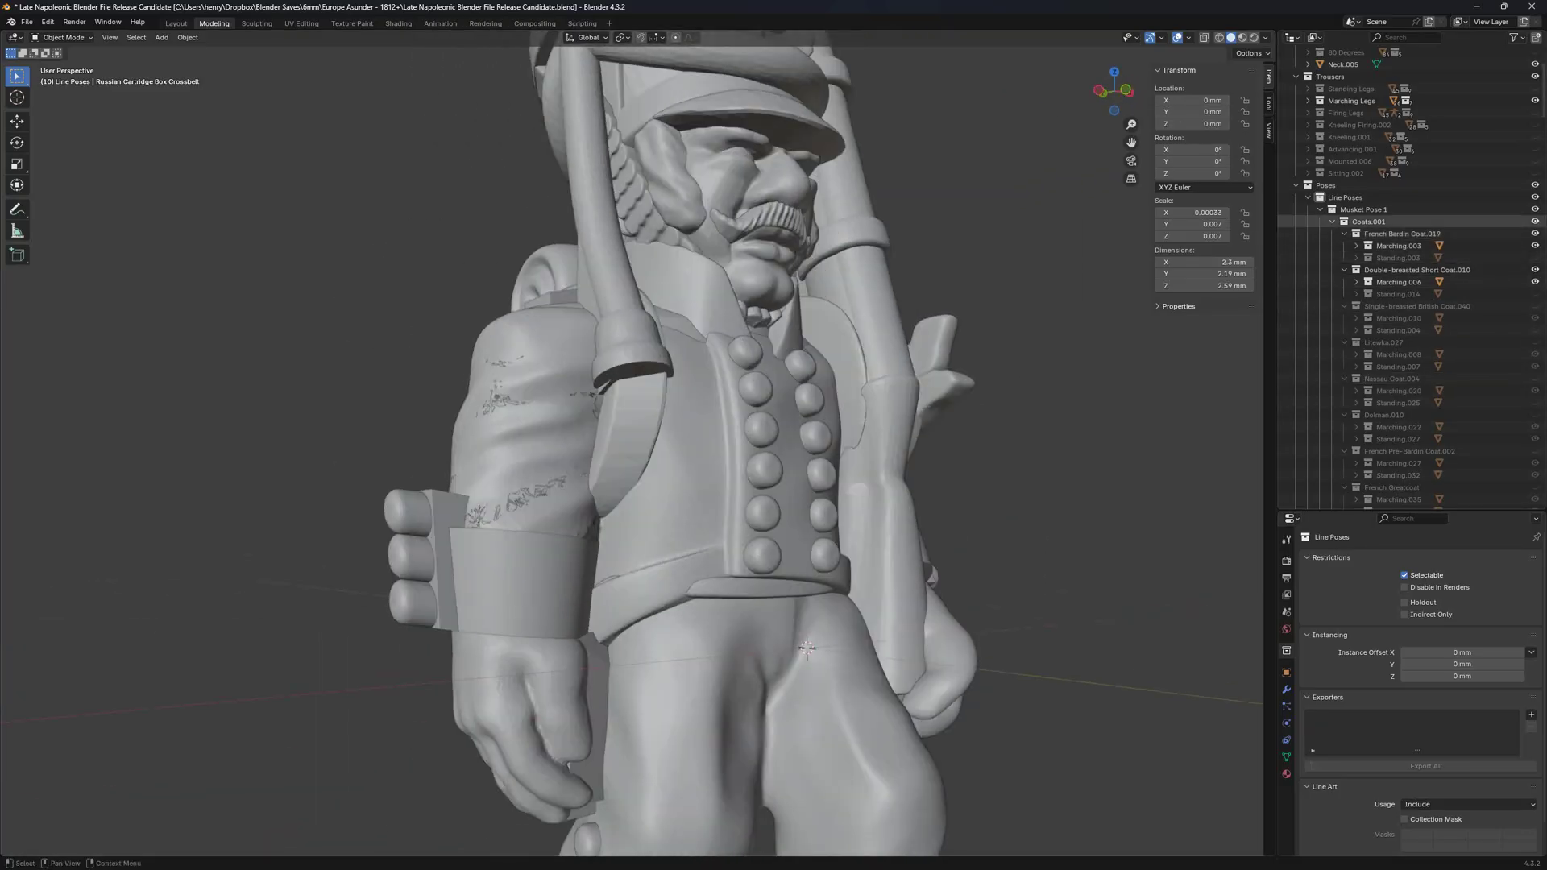
{"action": "left_click", "coordinate": [1535, 234]}
Hide the head, hat, hands, musket, cuffs and buttons around the Double-breasted Short Coat.
{"action": "middle_click_drag", "start_coordinate": [967, 415], "coordinate": [872, 398]}
{"action": "scroll", "coordinate": [872, 398], "scroll_direction": "down", "scroll_amount": 3}
{"action": "scroll", "coordinate": [872, 398], "scroll_direction": "up", "scroll_amount": 2}
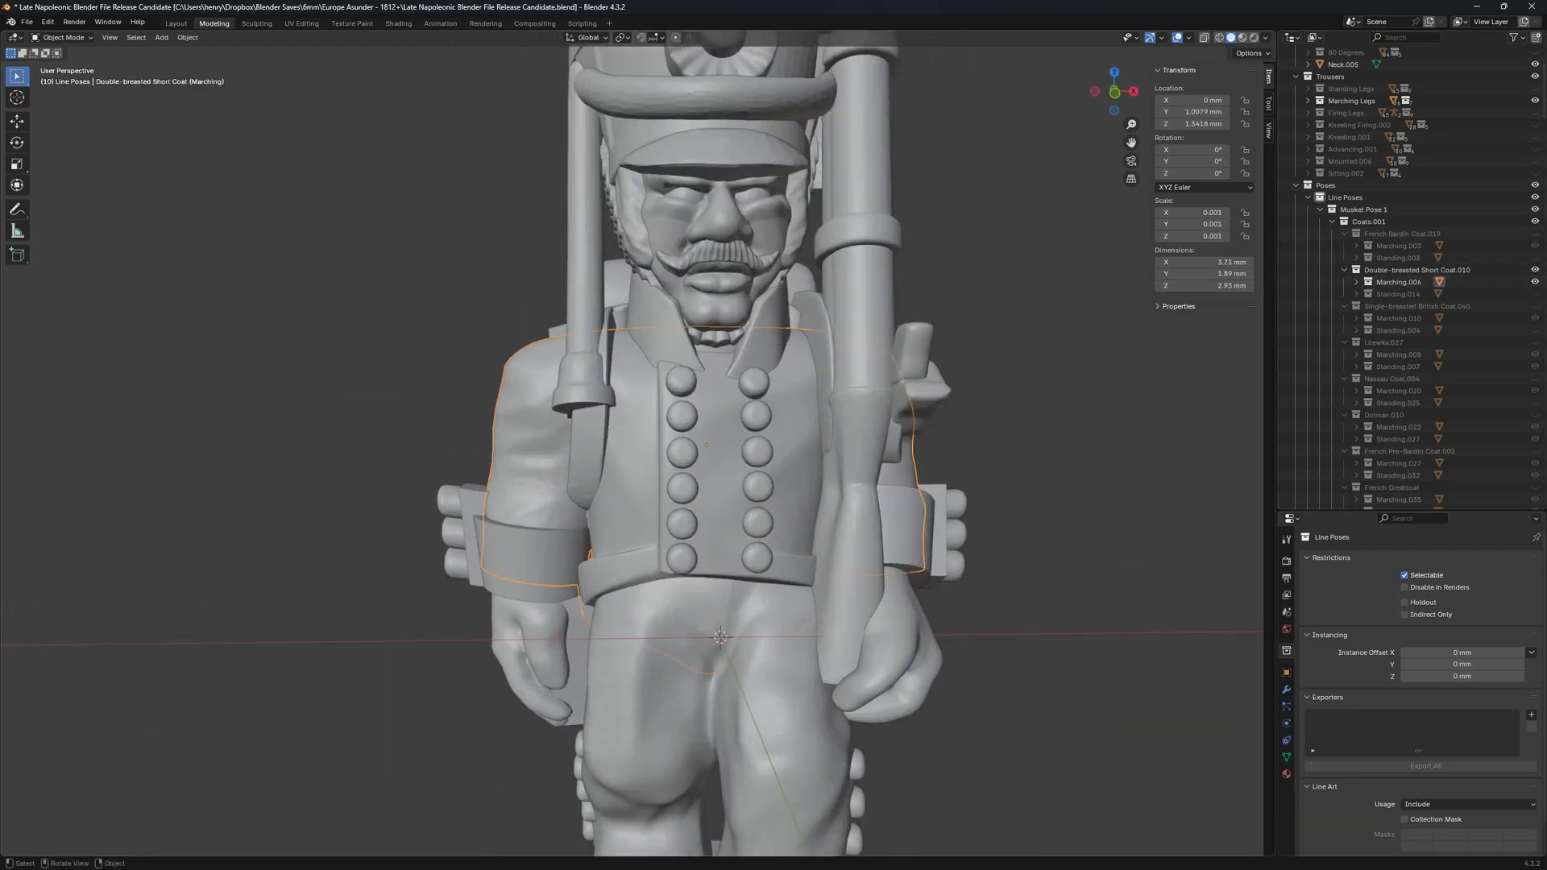
{"action": "middle_click_drag", "start_coordinate": [725, 411], "coordinate": [798, 415]}
{"action": "key", "text": "a"}
{"action": "key", "text": "b"}
{"action": "left_click_drag", "start_coordinate": [677, 554], "coordinate": [693, 576], "text": "shift"}
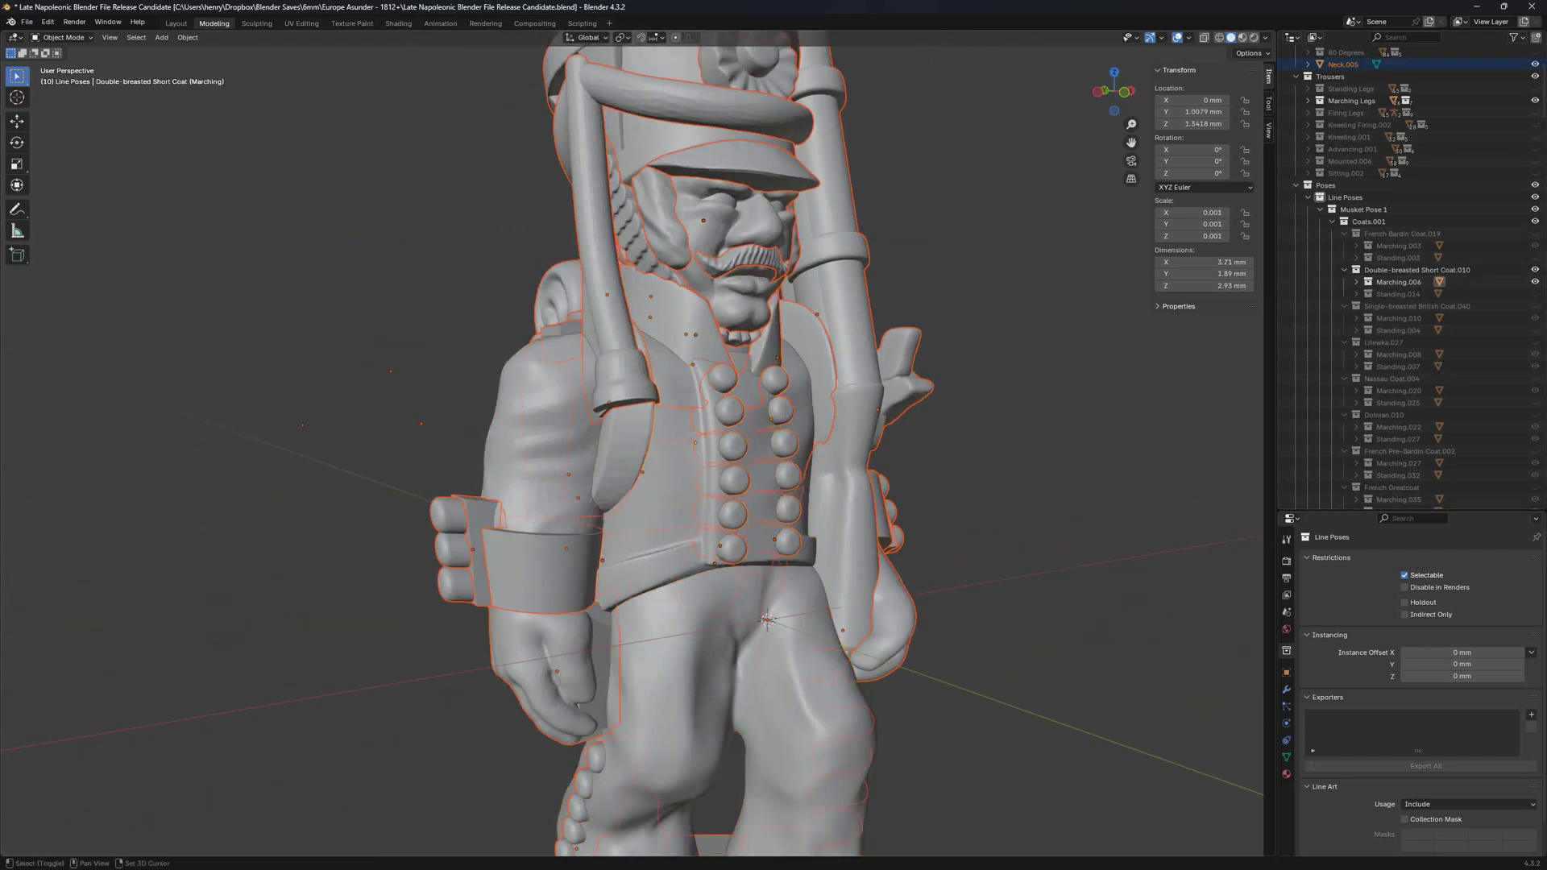
{"action": "key", "text": "h"}
Hide the Russian cartridge box, the bayonet frog and the scabbard beside it at the back of the coat.
{"action": "middle_click_drag", "start_coordinate": [693, 565], "coordinate": [1048, 570]}
{"action": "left_click", "coordinate": [732, 564]}
{"action": "key", "text": "h"}
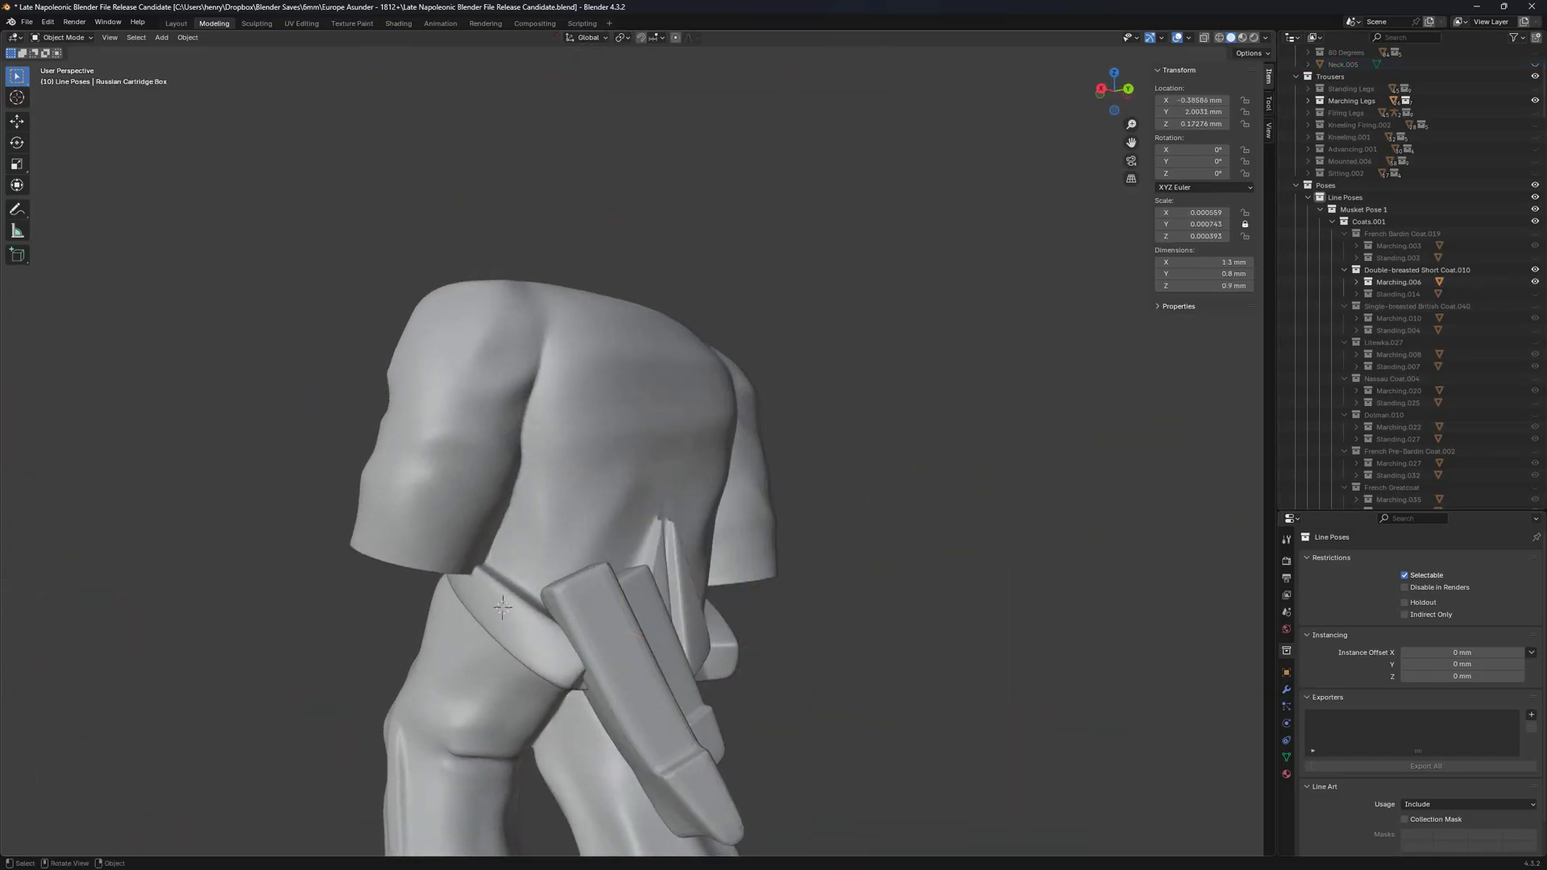
{"action": "left_click", "coordinate": [641, 651]}
{"action": "key", "text": "h"}
{"action": "left_click", "coordinate": [645, 651]}
{"action": "key", "text": "h"}
{"action": "mouse_move", "coordinate": [645, 651]}
{"action": "middle_mouse_down"}
{"action": "mouse_move", "coordinate": [298, 645]}
{"action": "mouse_move", "coordinate": [657, 644]}
{"action": "middle_mouse_up"}
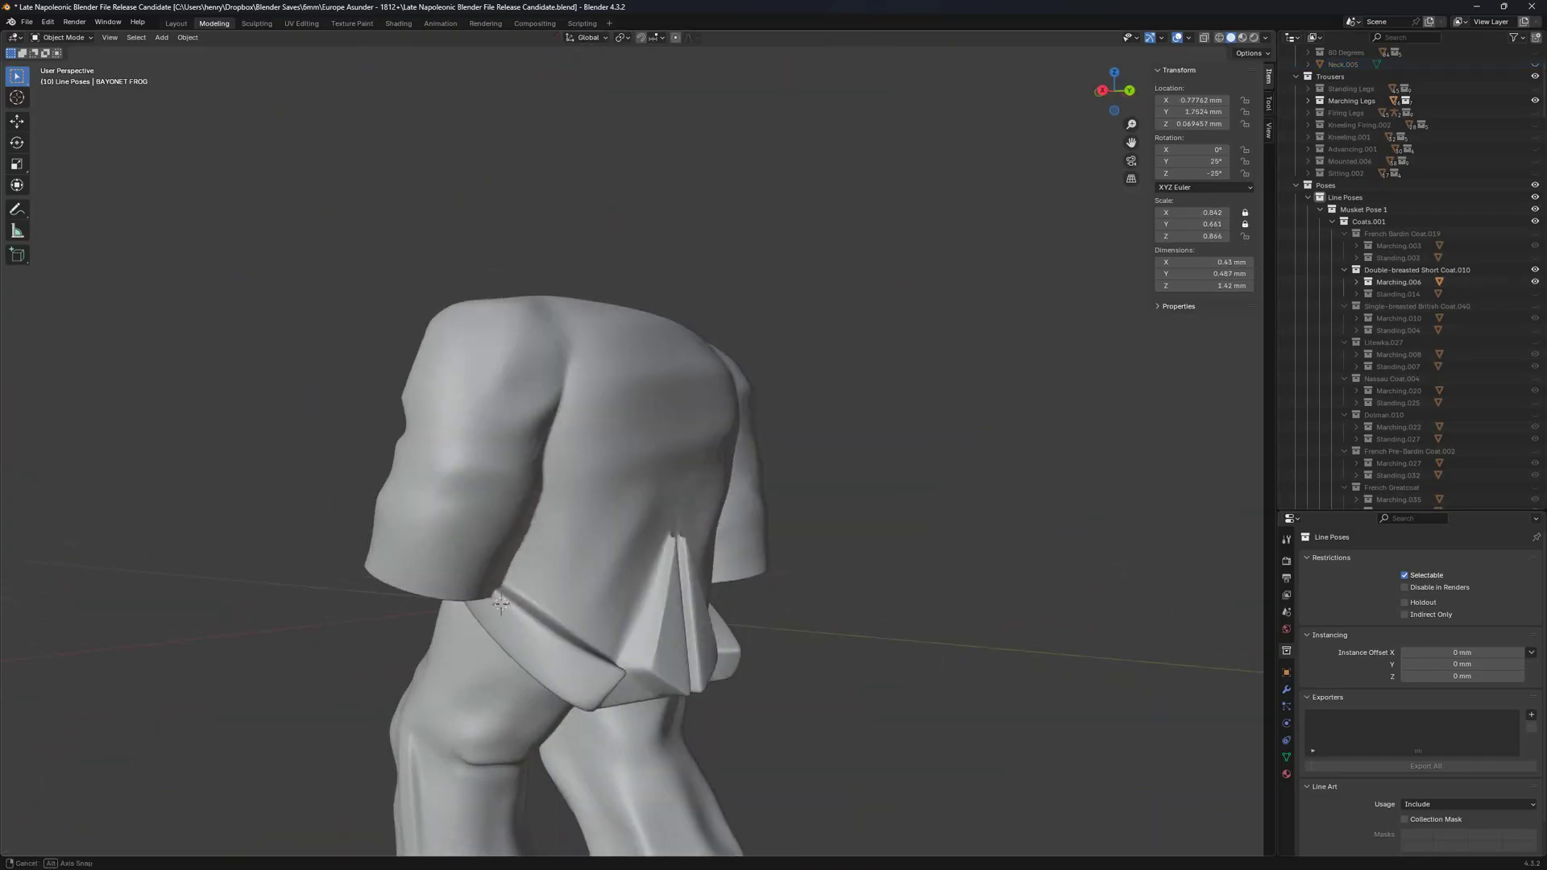
Undo the hiding of the equipment and body parts around the Double-breasted Short Coat.
{"action": "middle_click_drag", "start_coordinate": [500, 603], "coordinate": [749, 640]}
{"action": "key", "text": "ctrl+z"}
{"action": "key", "text": "ctrl+z"}
{"action": "key", "text": "ctrl+z"}
{"action": "key", "text": "ctrl+z"}
{"action": "scroll", "coordinate": [749, 640], "scroll_direction": "down", "scroll_amount": 3}
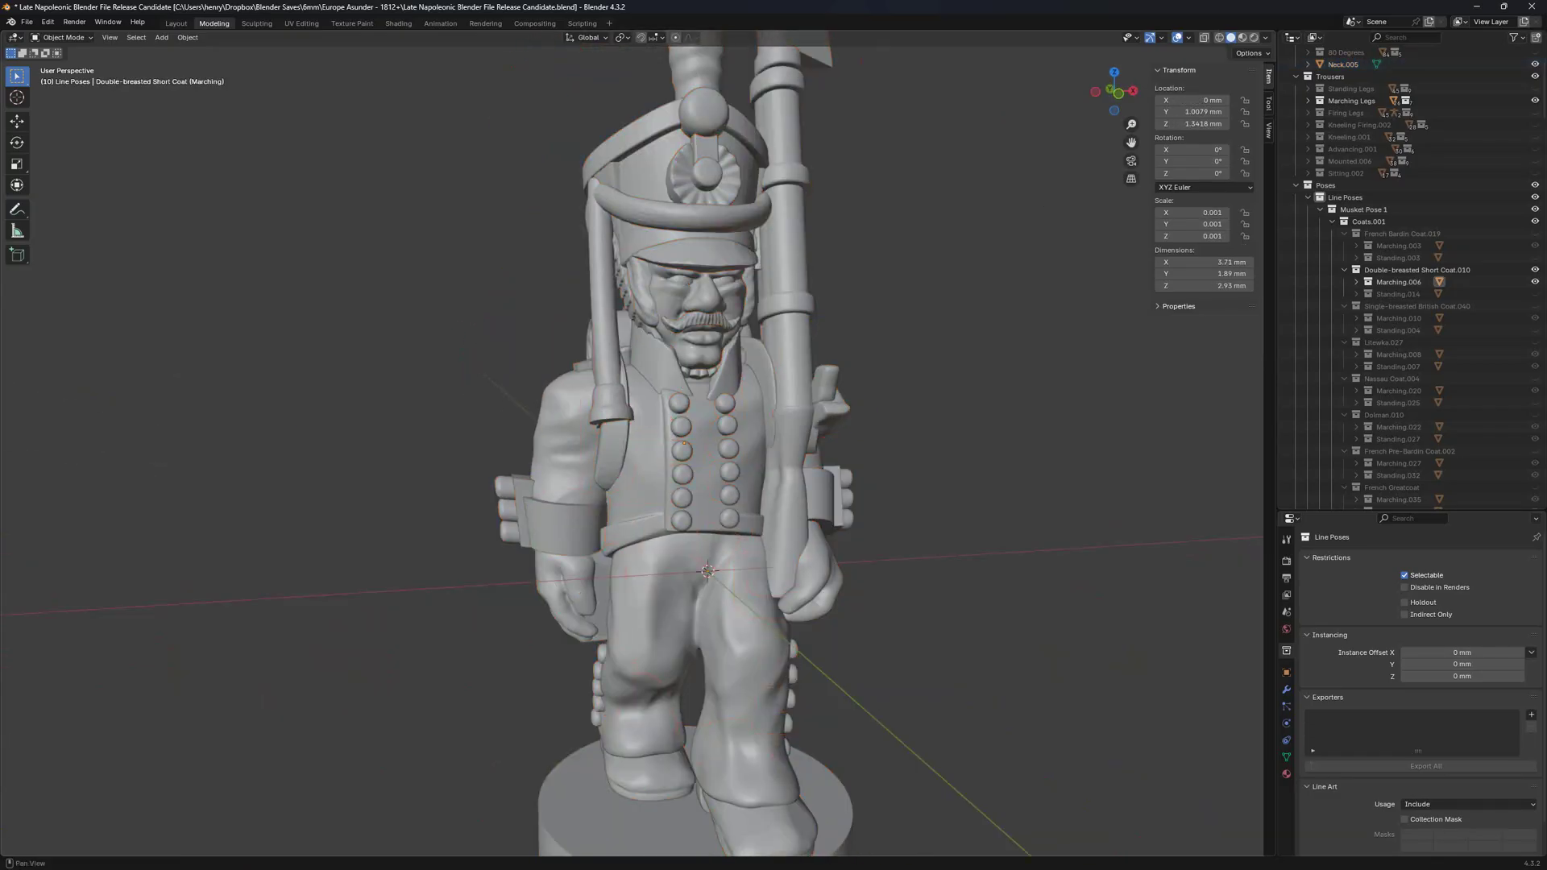
Hide the Double-breasted Short Coat and show the Kollett coat collection in its place.
{"action": "scroll", "coordinate": [710, 483], "scroll_direction": "up", "scroll_amount": 2}
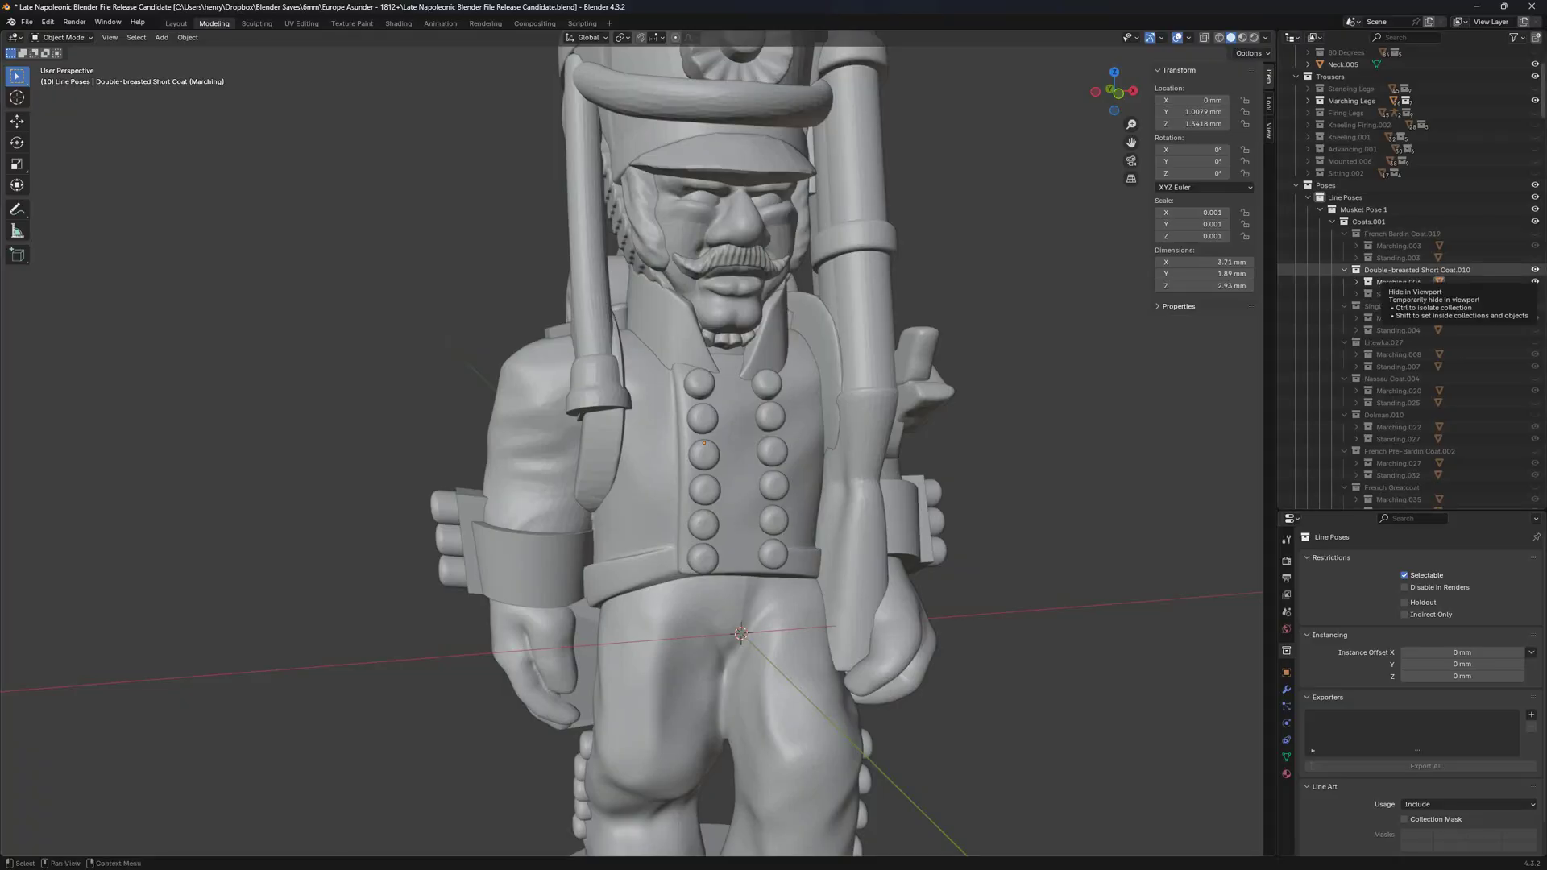
{"action": "scroll", "coordinate": [1535, 281], "scroll_direction": "down", "scroll_amount": 2}
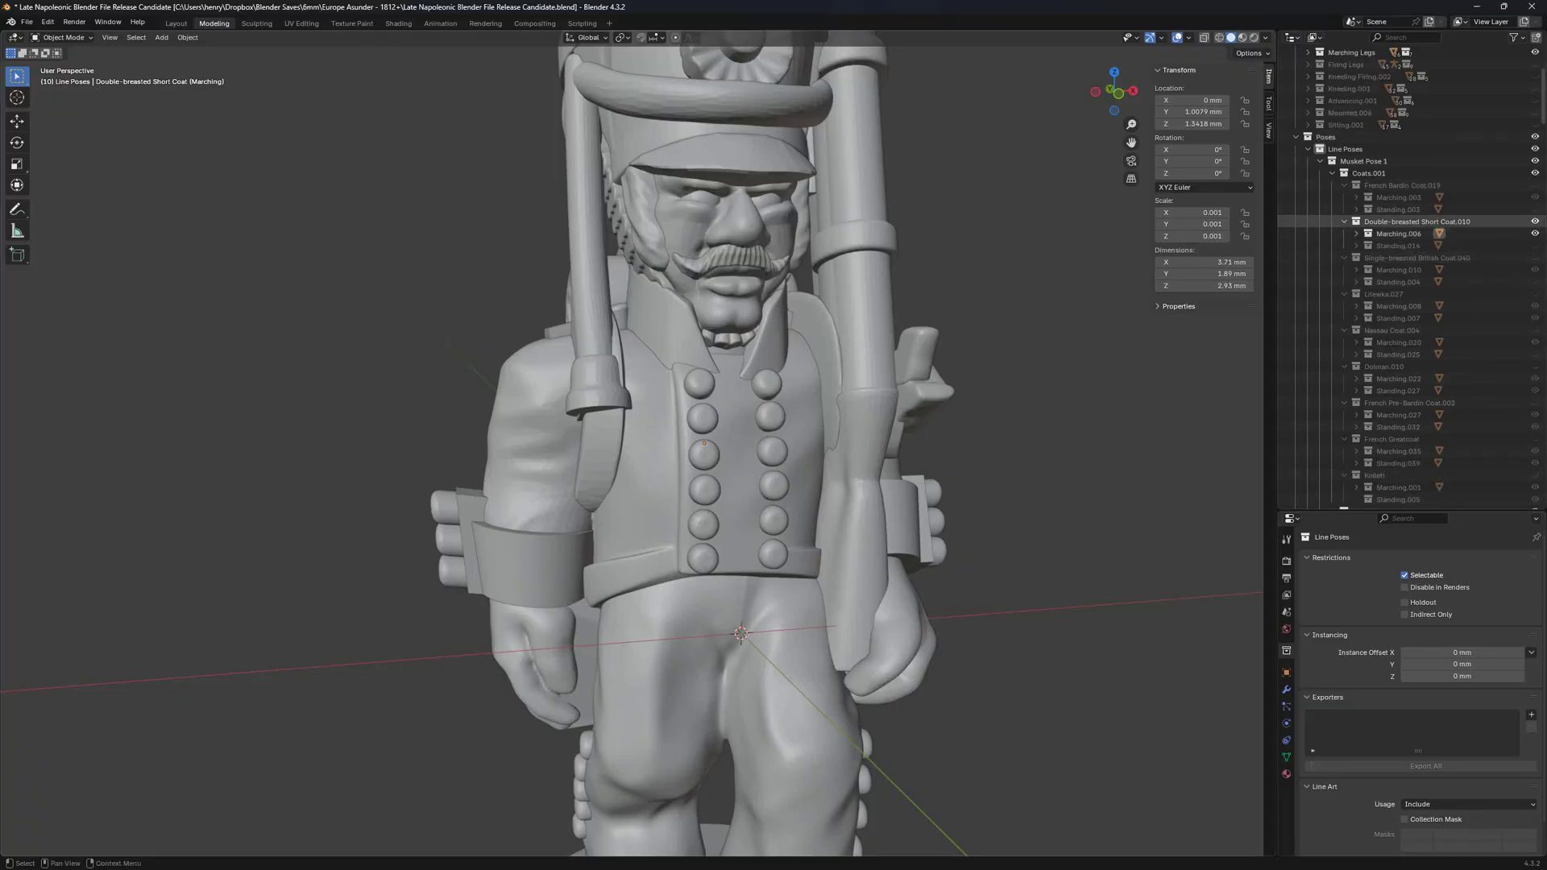
{"action": "left_click", "coordinate": [1535, 221]}
{"action": "scroll", "coordinate": [1531, 359], "scroll_direction": "down", "scroll_amount": 1}
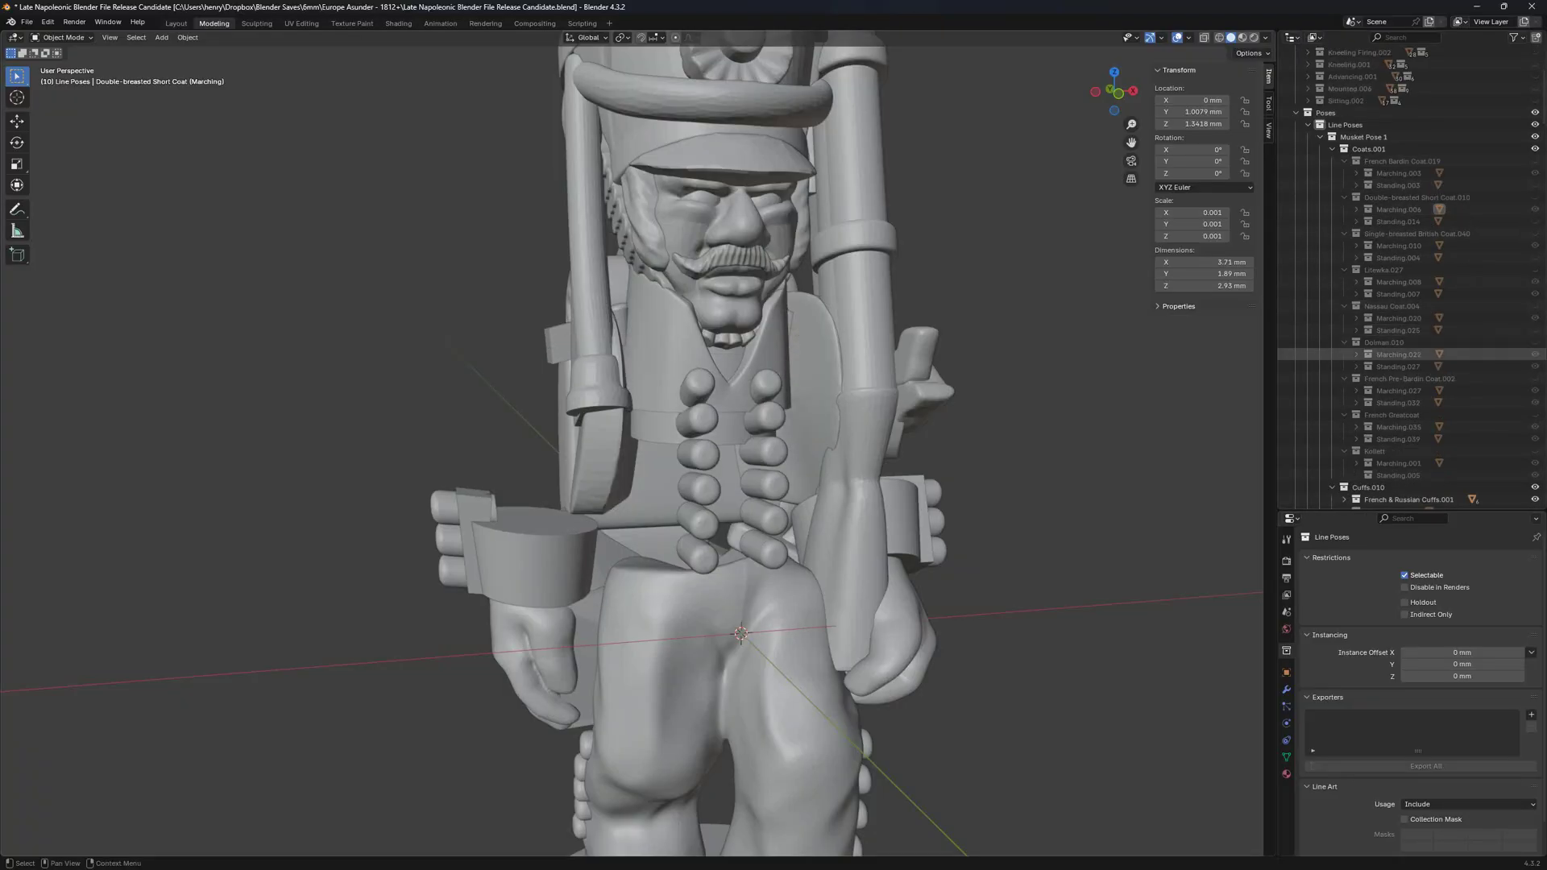
{"action": "left_click", "coordinate": [1535, 451]}
Hide both rows of Russian buttons on the front of the Kollett coat.
{"action": "middle_click_drag", "start_coordinate": [886, 451], "coordinate": [484, 379]}
{"action": "left_click", "coordinate": [806, 420]}
{"action": "scroll", "coordinate": [935, 403], "scroll_direction": "up", "scroll_amount": 4}
{"action": "scroll", "coordinate": [934, 403], "scroll_direction": "down", "scroll_amount": 3}
{"action": "key", "text": "shift+h"}
{"action": "key", "text": "alt+h"}
{"action": "scroll", "coordinate": [685, 452], "scroll_direction": "down", "scroll_amount": 1}
{"action": "left_click", "coordinate": [685, 451]}
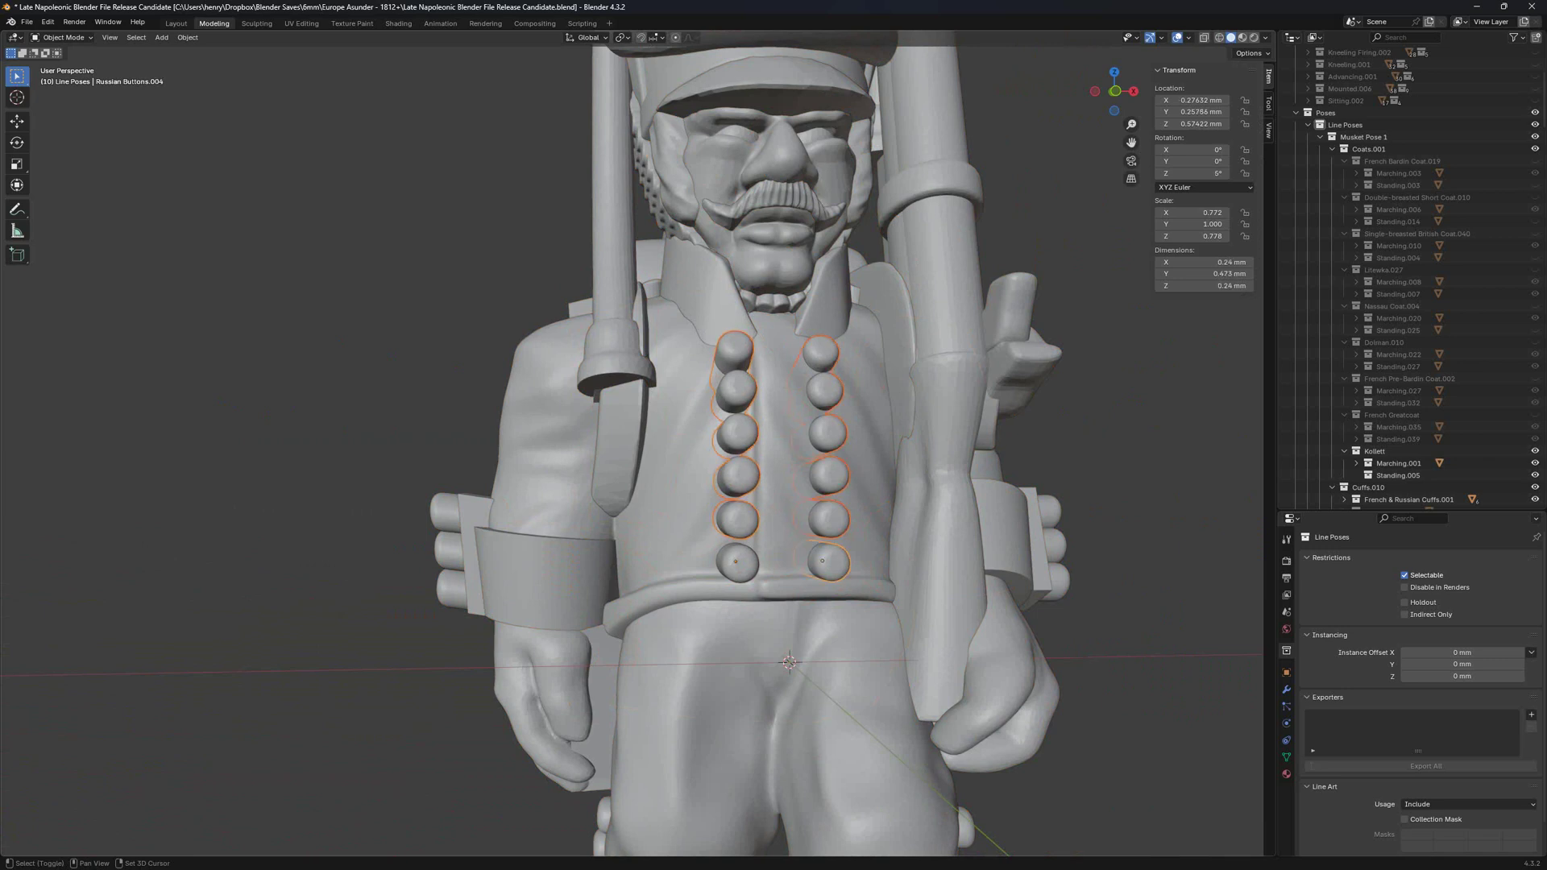
{"action": "key", "text": "h"}
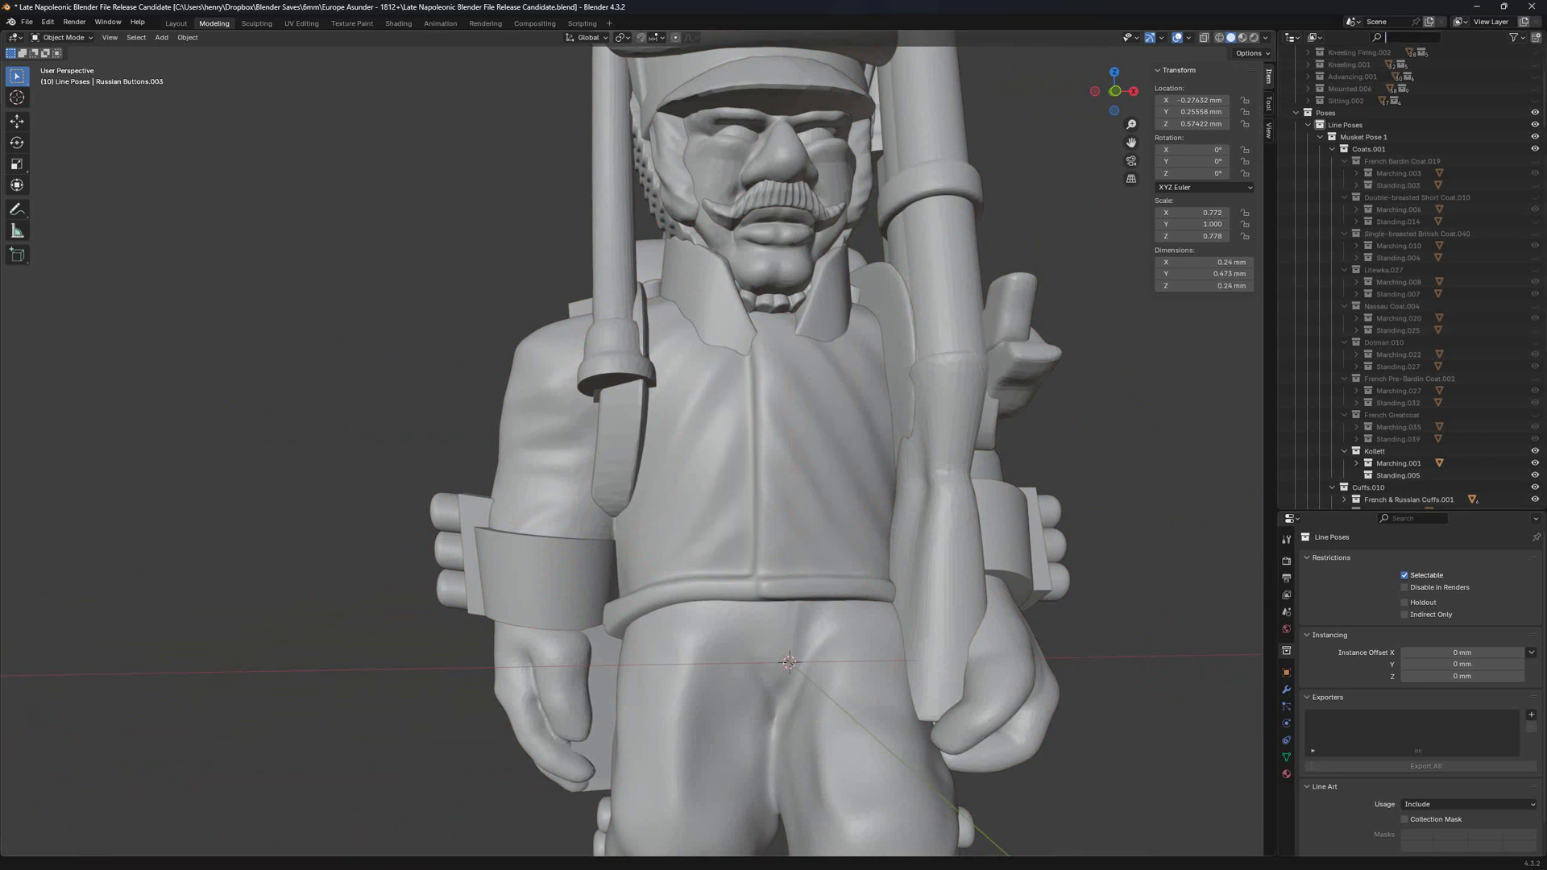
Search the scene collections for "plastrons" and show the PLASTRONS object from Shared Parts on the soldier's chest.
{"action": "type", "text": "plastrons"}
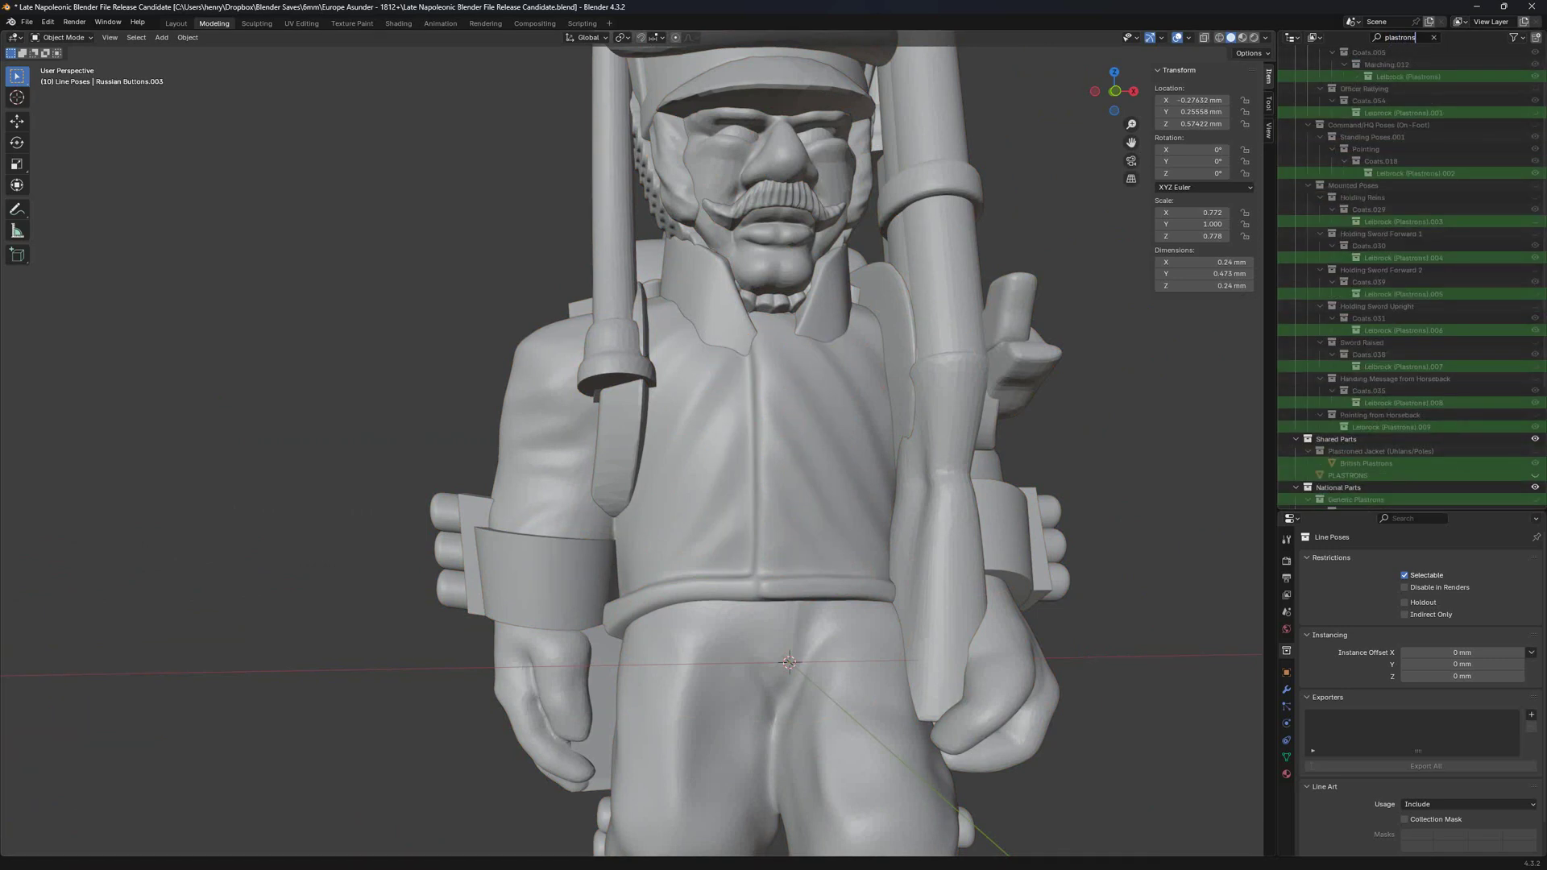
{"action": "scroll", "coordinate": [1410, 415], "scroll_direction": "down", "scroll_amount": 4}
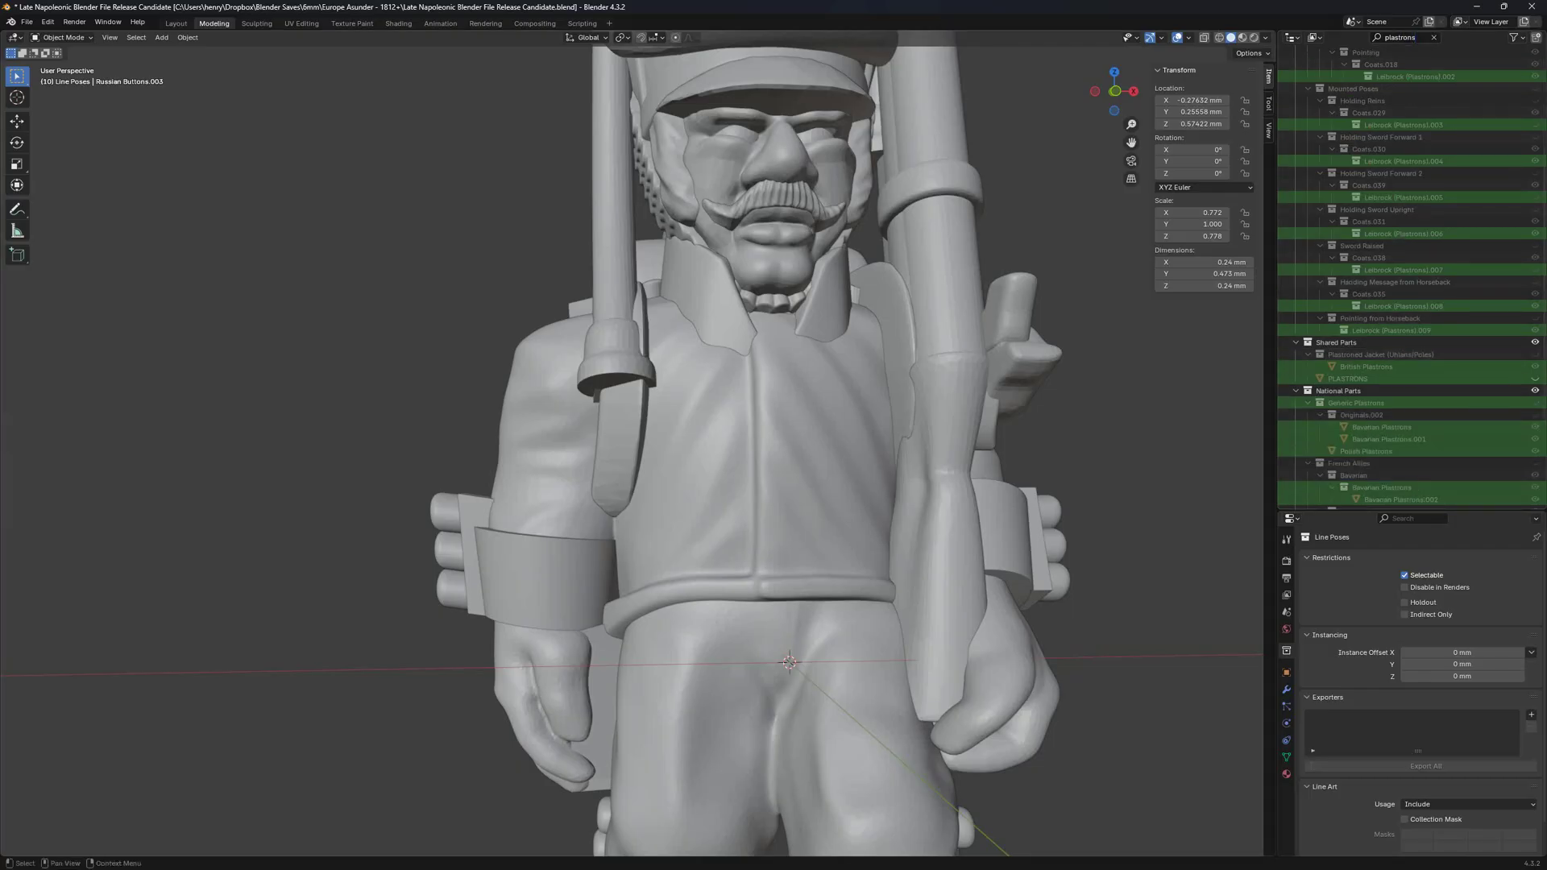
{"action": "left_click", "coordinate": [1536, 379]}
{"action": "middle_click_drag", "start_coordinate": [903, 484], "coordinate": [846, 471]}
{"action": "left_click", "coordinate": [814, 476]}
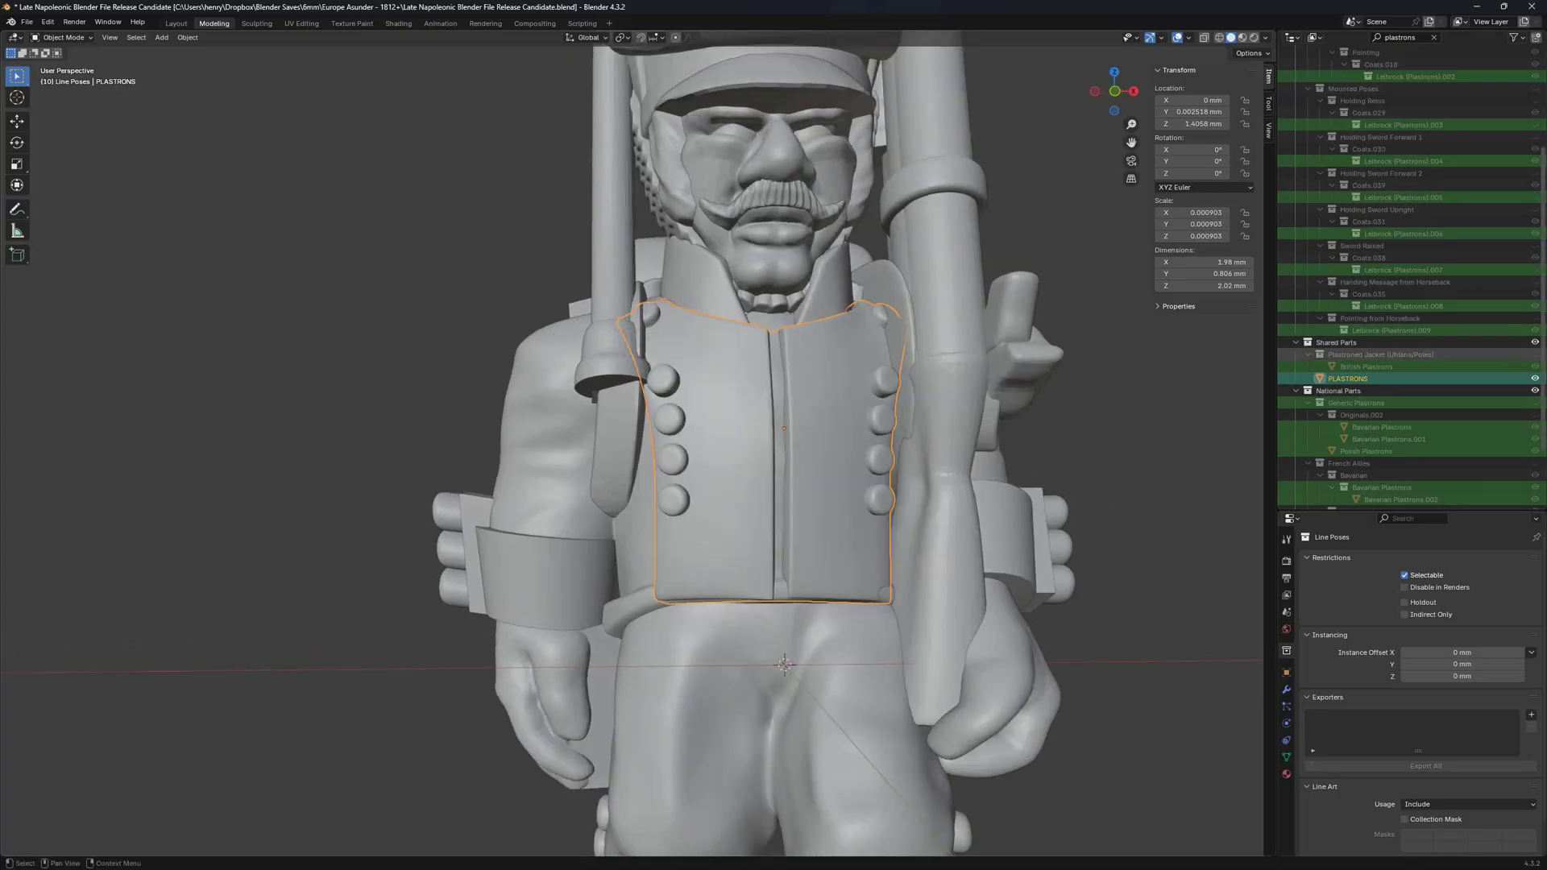
Show the Plastroned Jacket collection's British Plastrons in place of the PLASTRONS object, and select them.
{"action": "left_click", "coordinate": [1535, 354]}
{"action": "left_click", "coordinate": [1535, 379]}
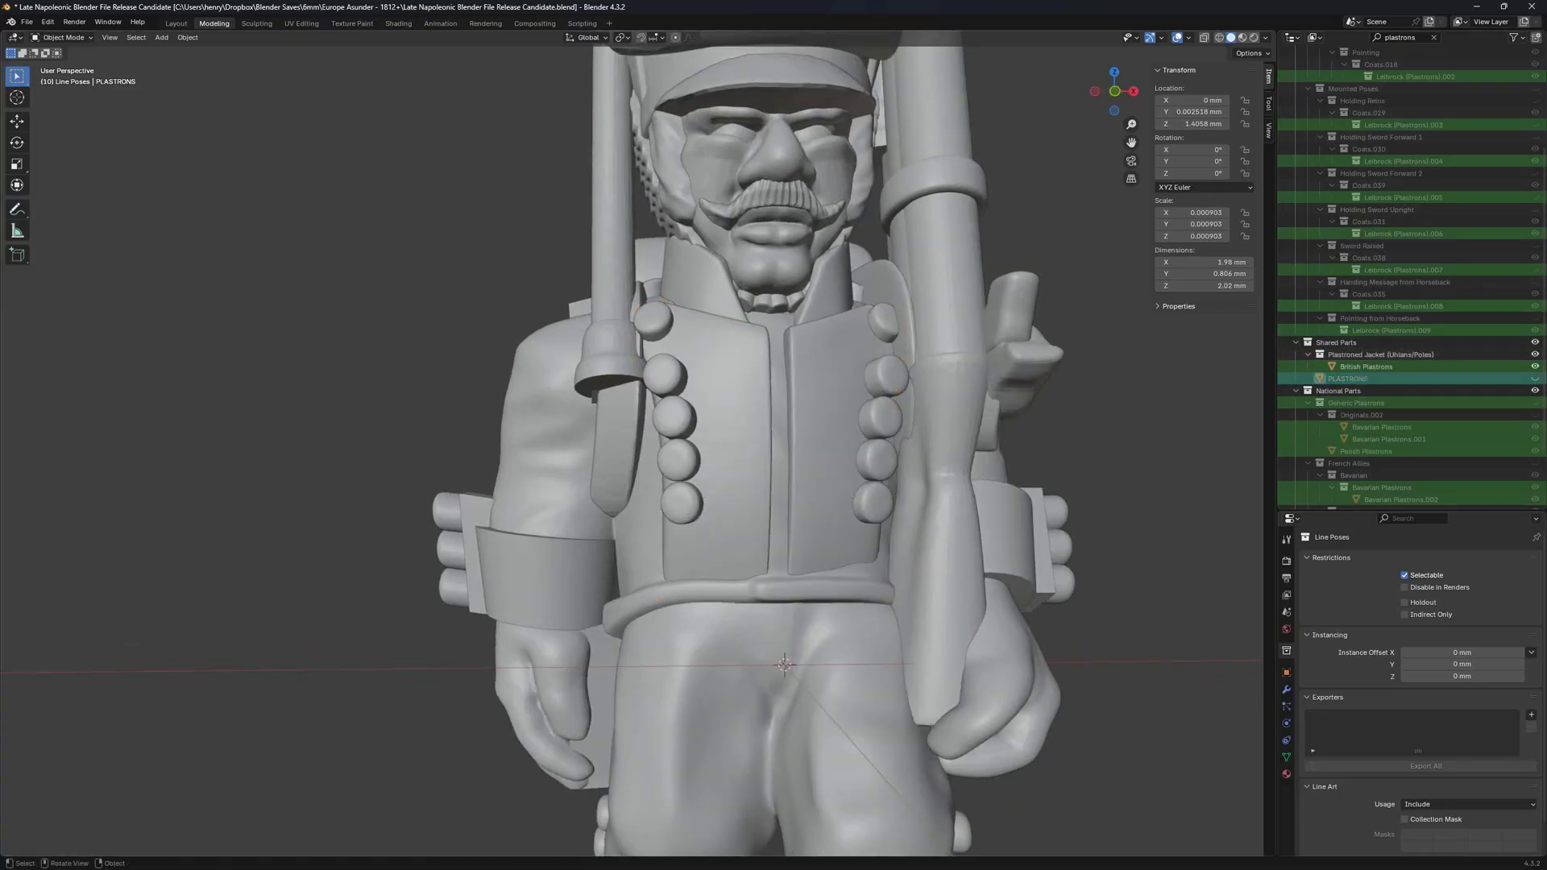
{"action": "left_click", "coordinate": [822, 467]}
{"action": "middle_click_drag", "start_coordinate": [822, 467], "coordinate": [951, 461]}
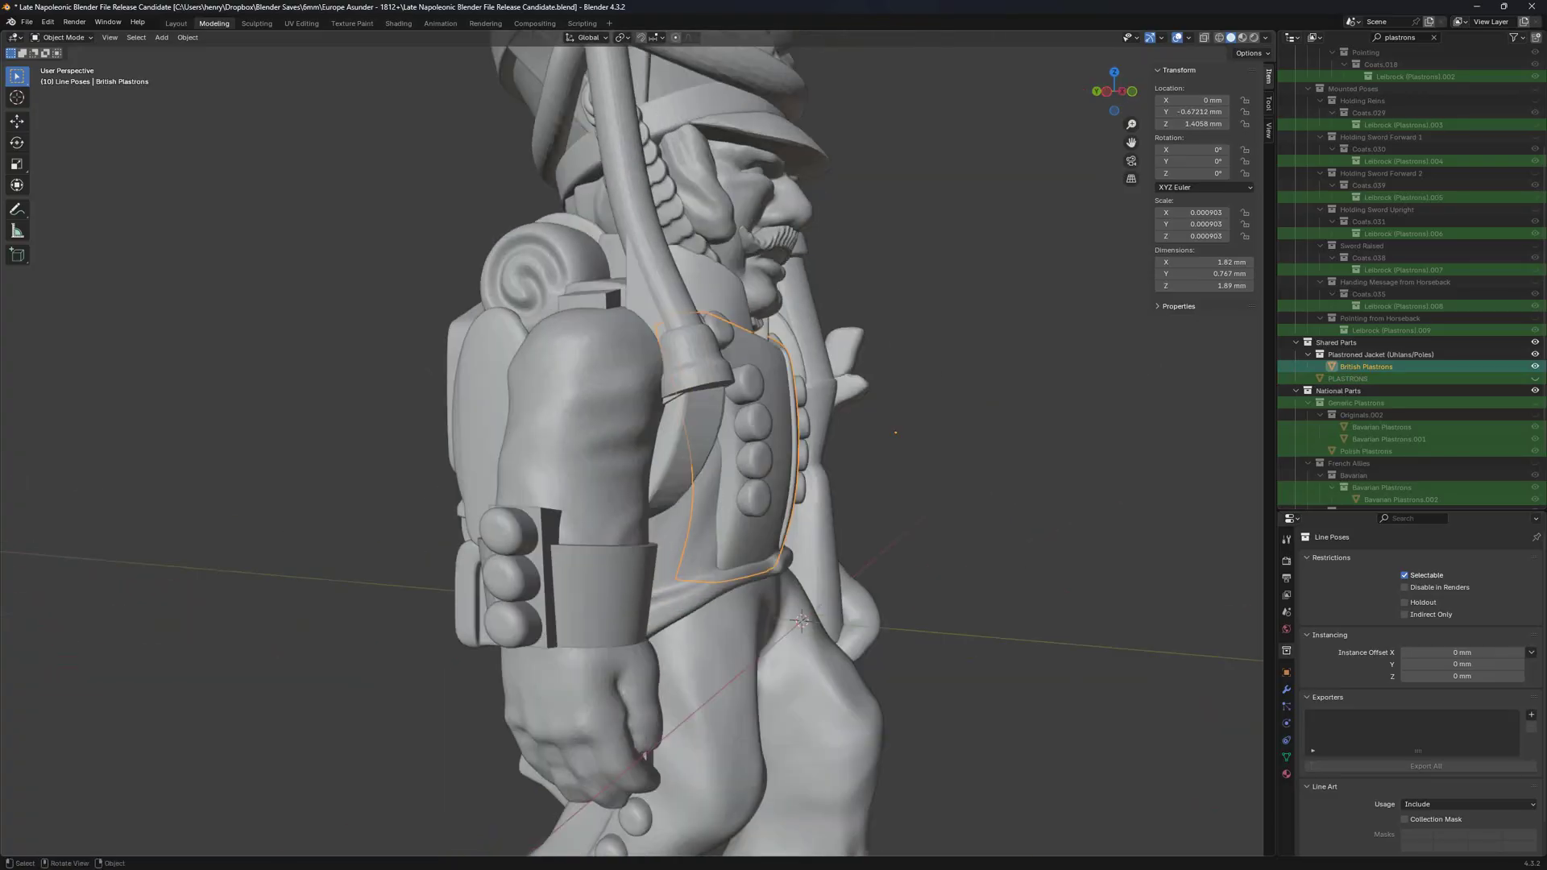
Hide the Plastroned Jacket collection and show the shared PLASTRONS object on the soldier's chest instead.
{"action": "left_click", "coordinate": [1535, 355]}
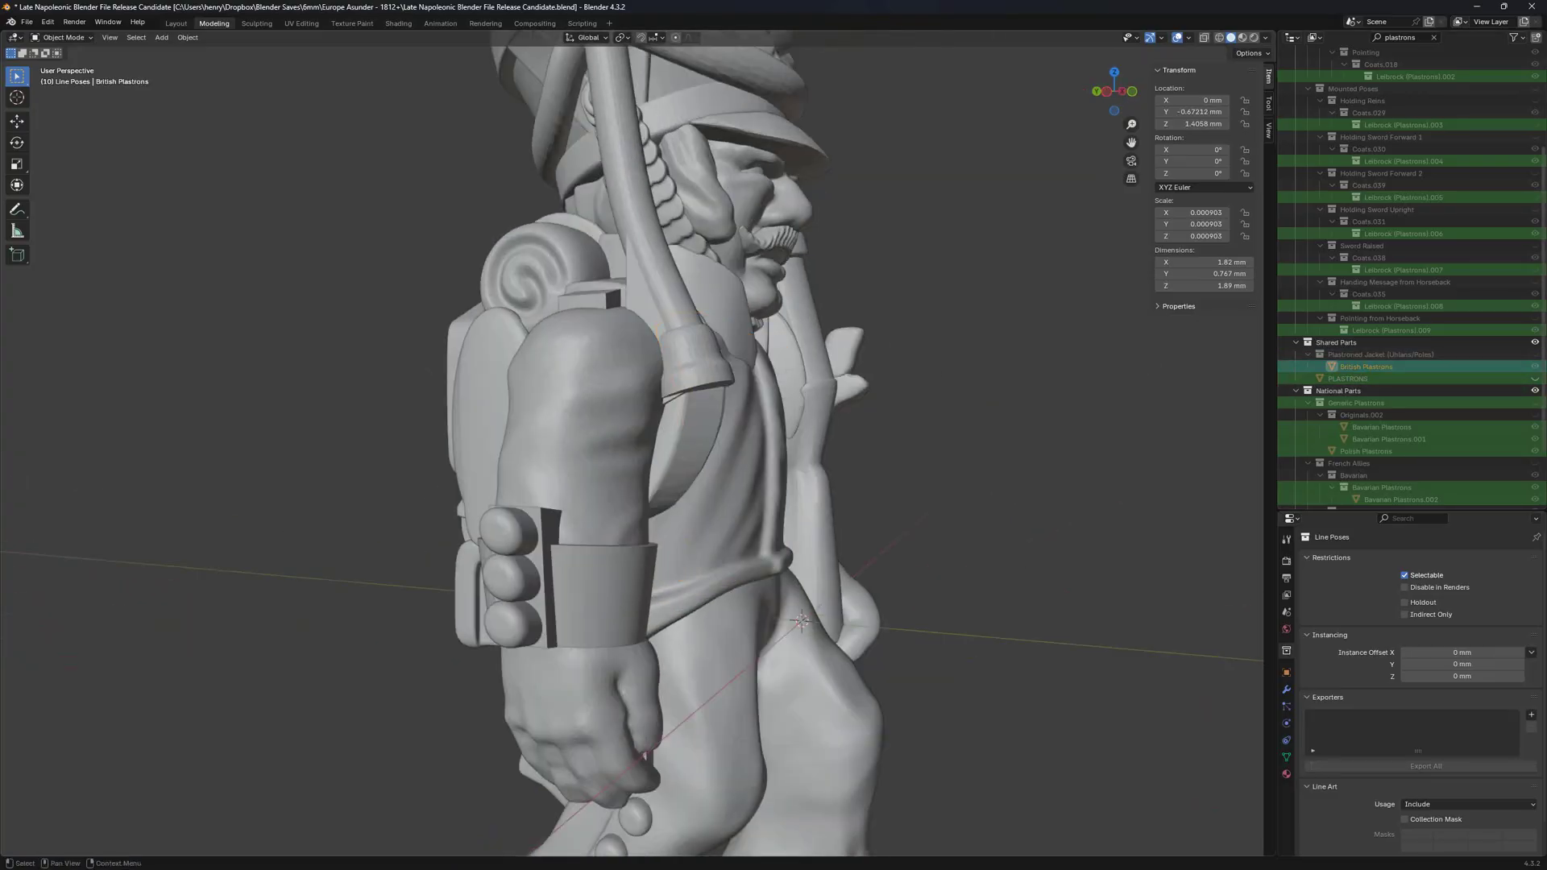
{"action": "left_click", "coordinate": [1535, 379]}
{"action": "middle_click_drag", "start_coordinate": [886, 484], "coordinate": [798, 488]}
{"action": "scroll", "coordinate": [749, 490], "scroll_direction": "down", "scroll_amount": 2}
{"action": "scroll", "coordinate": [750, 490], "scroll_direction": "up", "scroll_amount": 3}
{"action": "scroll", "coordinate": [797, 486], "scroll_direction": "up", "scroll_amount": 3}
{"action": "scroll", "coordinate": [831, 486], "scroll_direction": "up", "scroll_amount": 1}
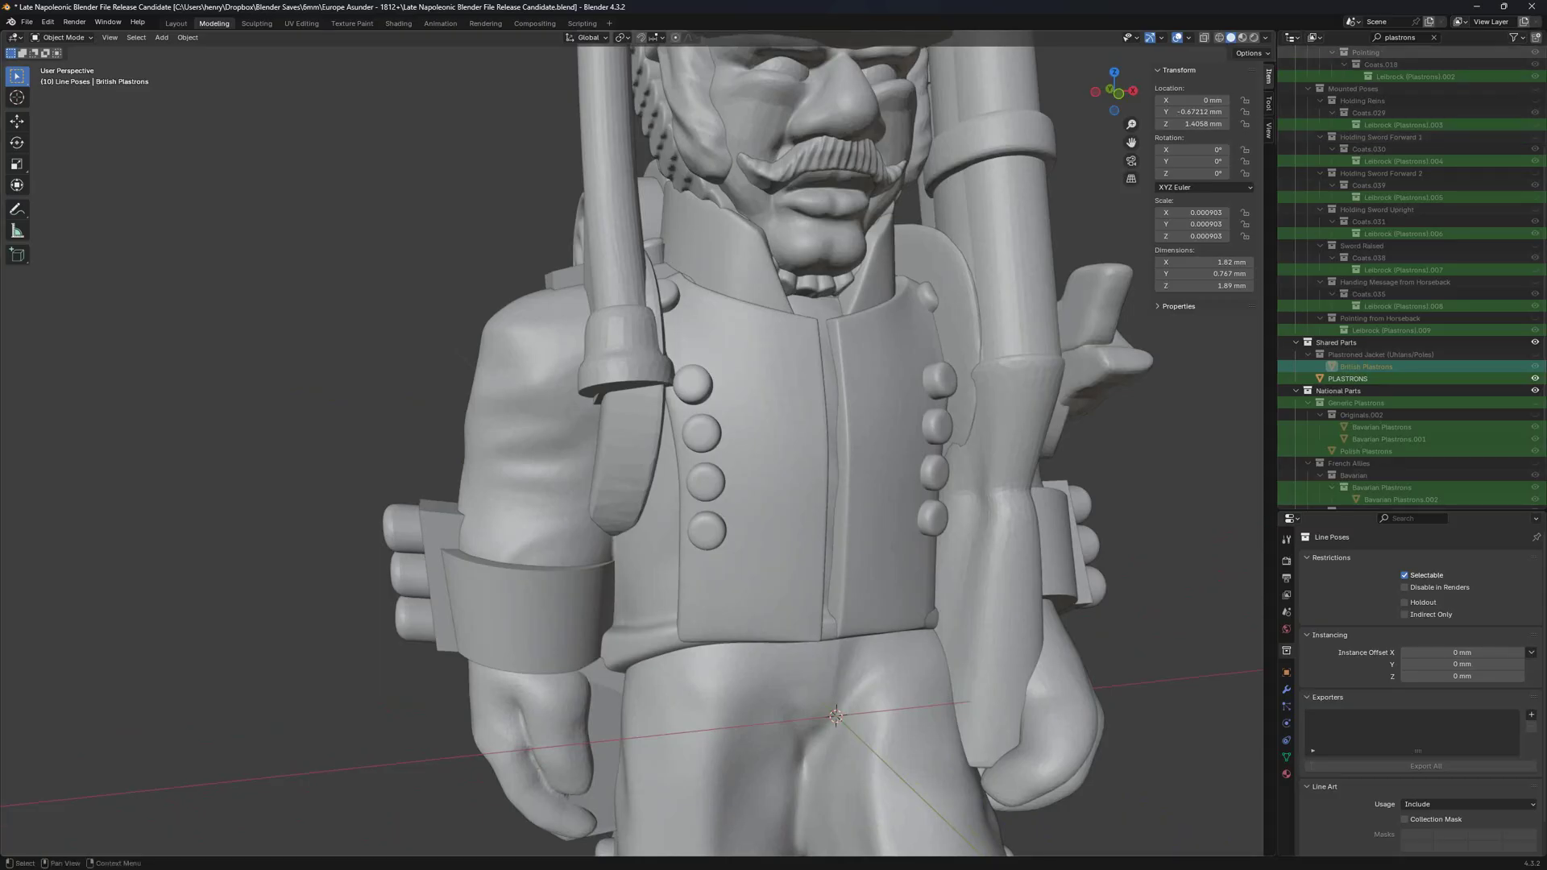
Clear the collection search and replace Musket Pose 1's Kollett coat with the Double-breasted Short Coat.
{"action": "left_click", "coordinate": [1434, 38]}
{"action": "scroll", "coordinate": [1128, 322], "scroll_direction": "down", "scroll_amount": 4}
{"action": "scroll", "coordinate": [1370, 391], "scroll_direction": "up", "scroll_amount": 6}
{"action": "scroll", "coordinate": [1411, 403], "scroll_direction": "down", "scroll_amount": 20}
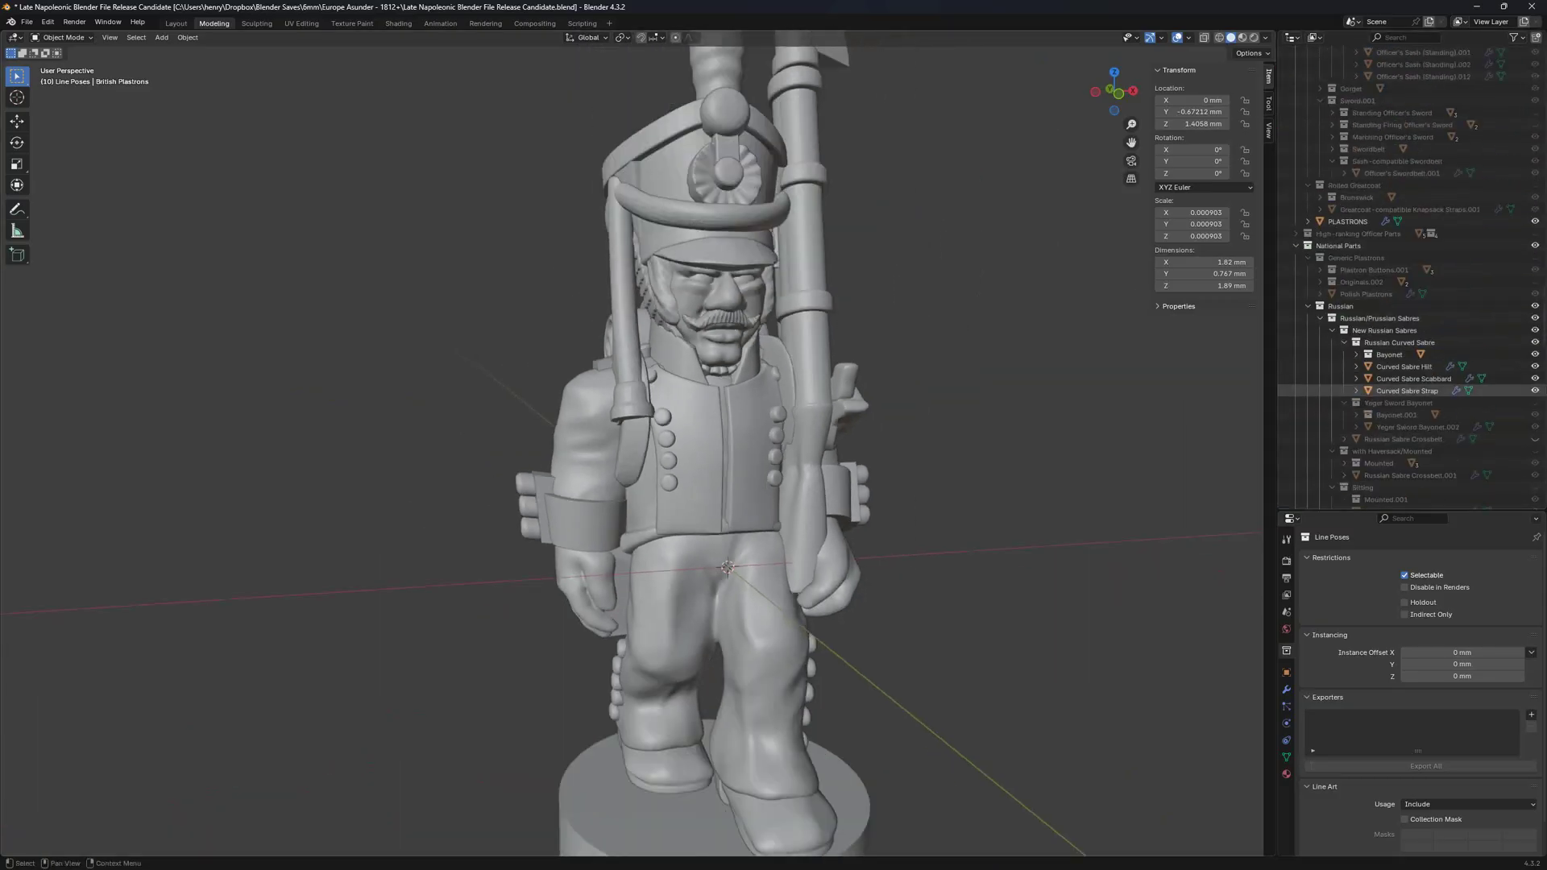
{"action": "scroll", "coordinate": [1411, 274], "scroll_direction": "down", "scroll_amount": 15}
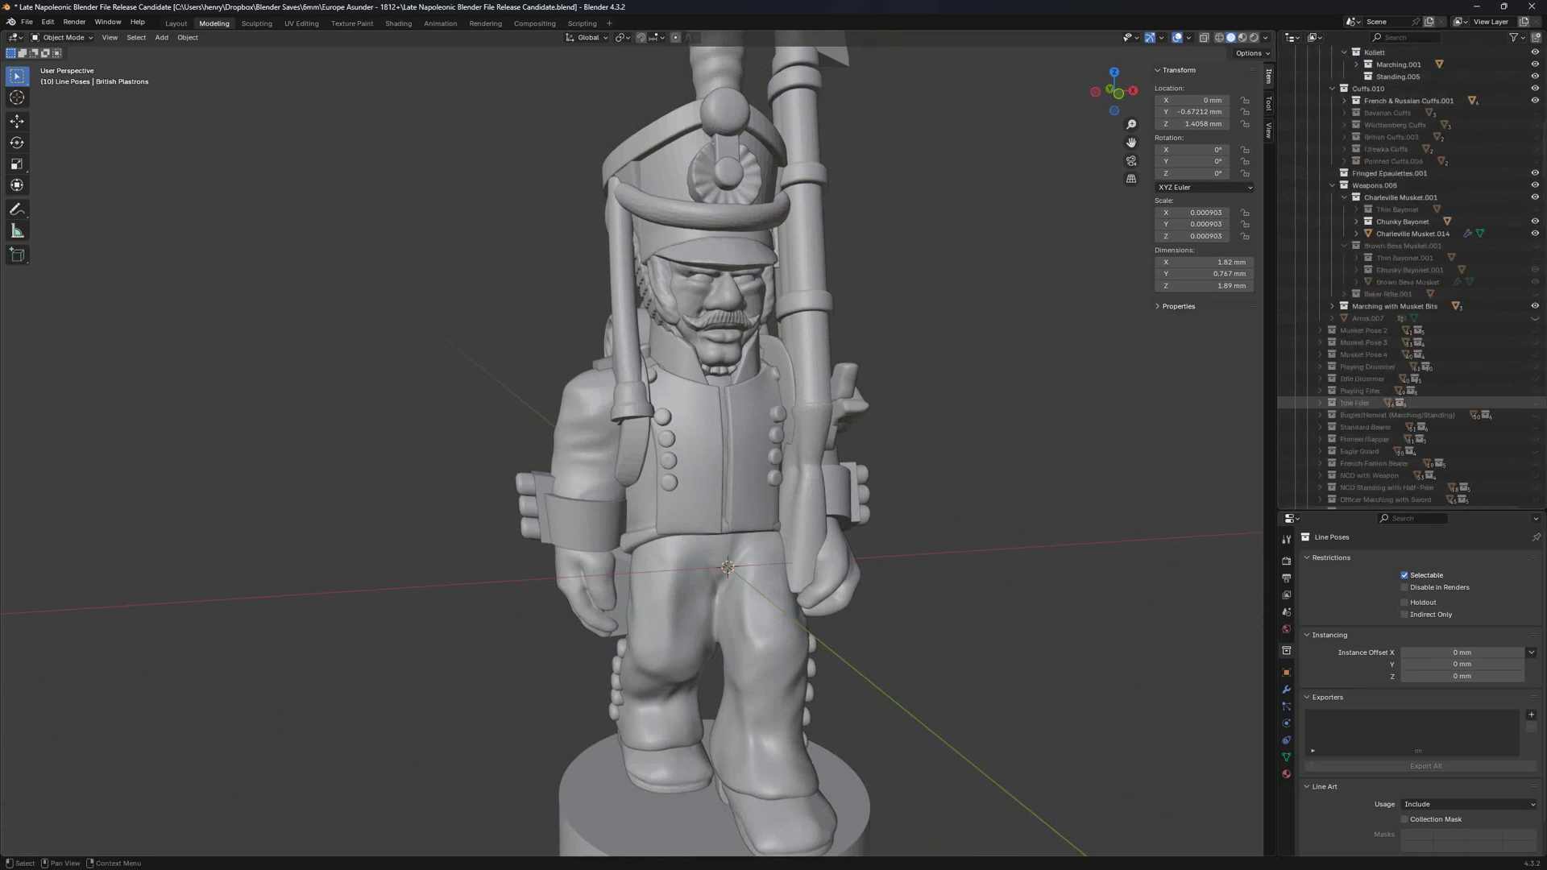
{"action": "left_click", "coordinate": [1536, 367]}
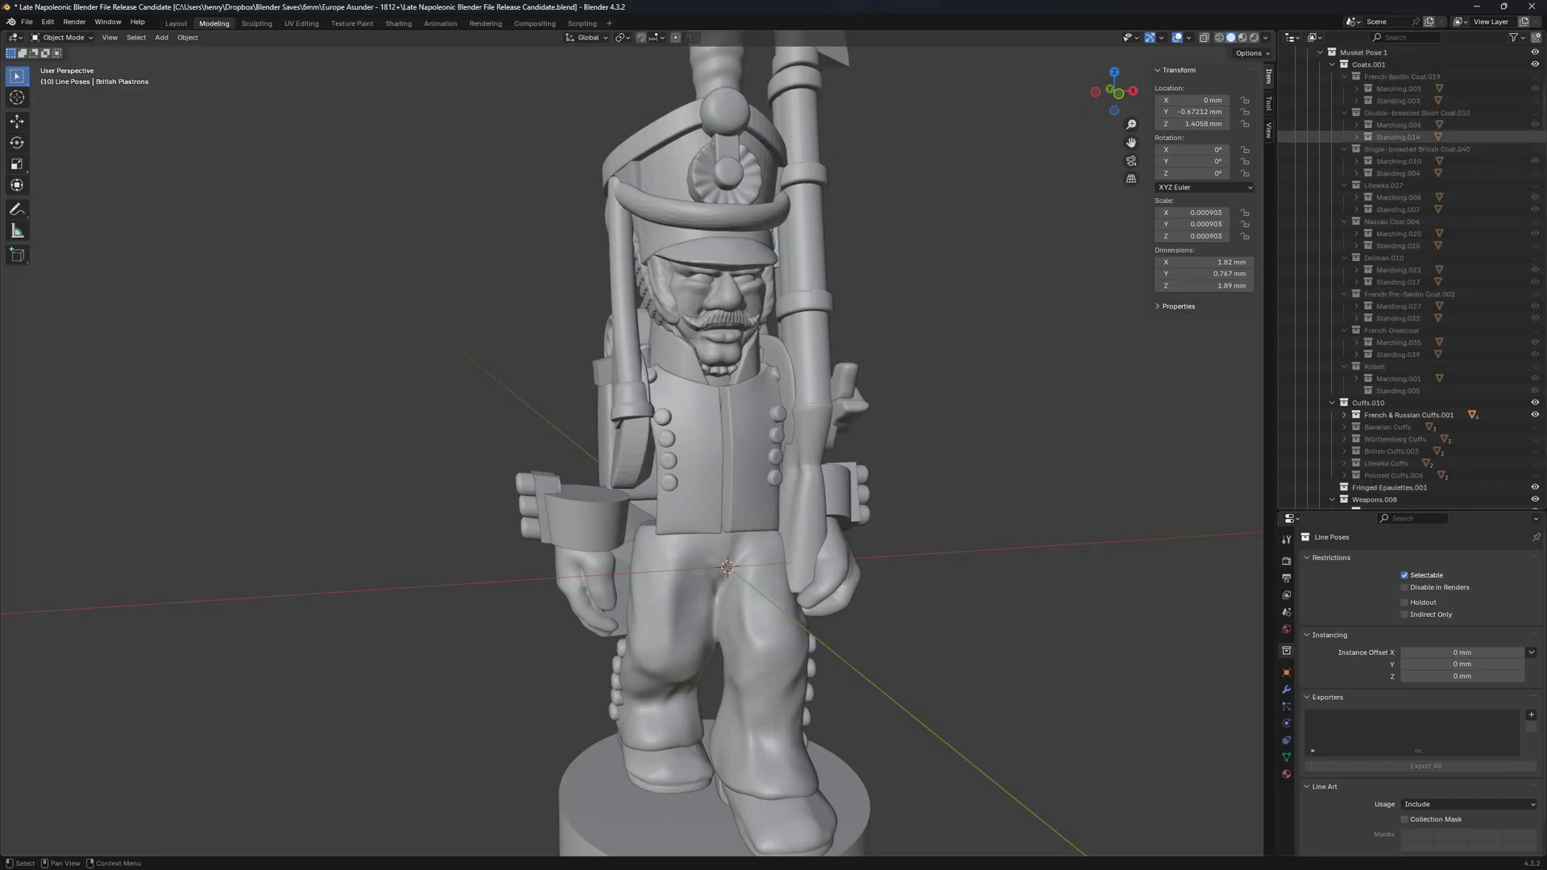
{"action": "left_click", "coordinate": [1535, 112]}
{"action": "scroll", "coordinate": [632, 444], "scroll_direction": "up", "scroll_amount": 2}
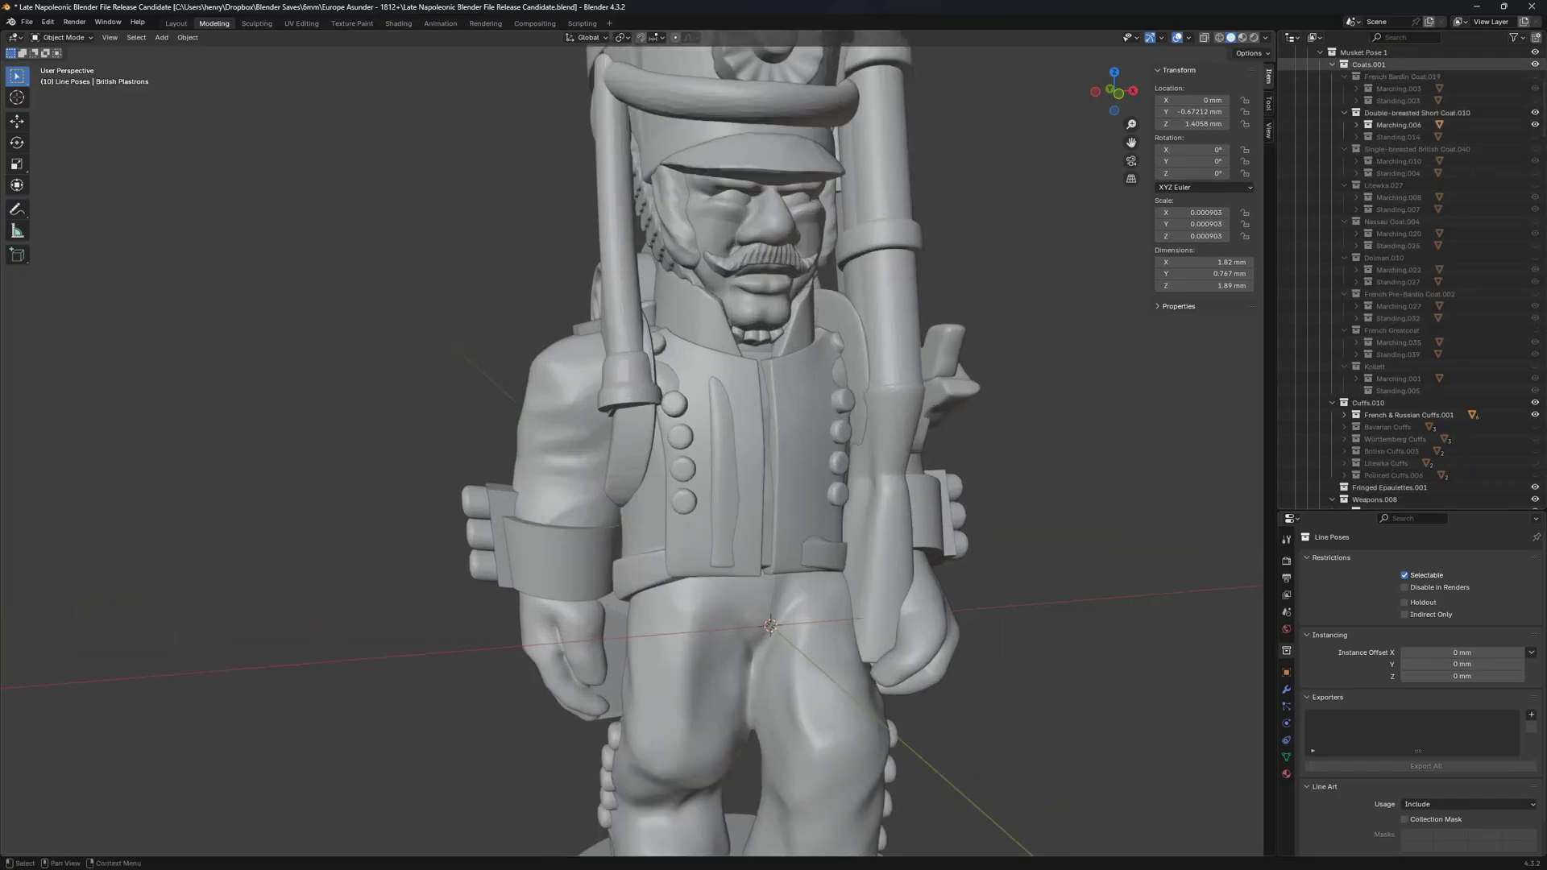
Collapse the Musket Pose 1 collection and hide the PLASTRONS object on the soldier's chest.
{"action": "left_click", "coordinate": [1320, 52]}
{"action": "left_click", "coordinate": [747, 451]}
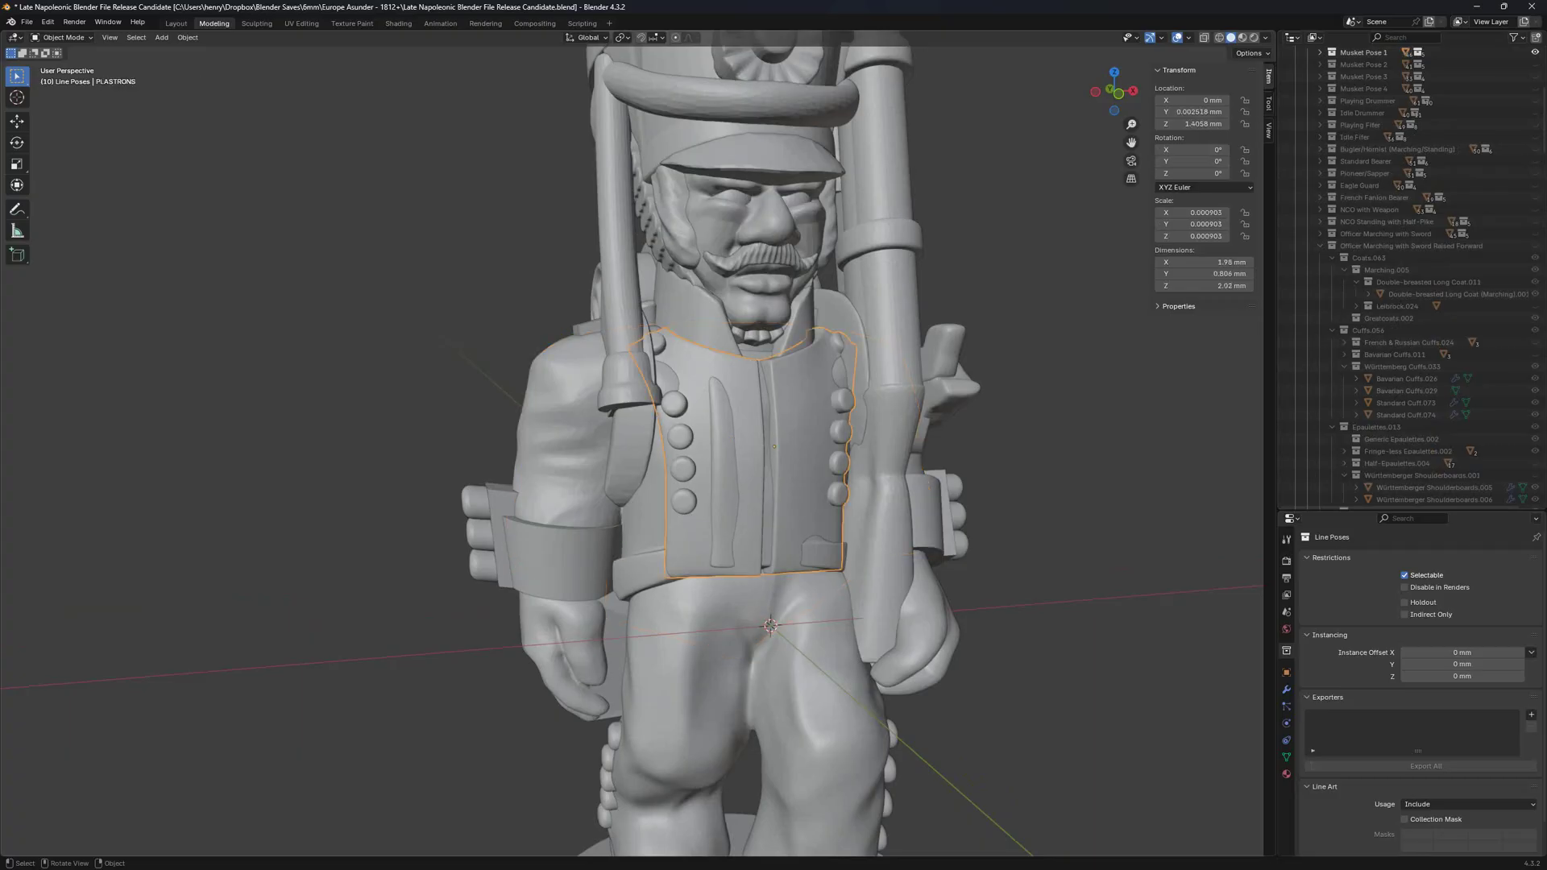
{"action": "key", "text": "h"}
{"action": "scroll", "coordinate": [1410, 270], "scroll_direction": "up", "scroll_amount": 3}
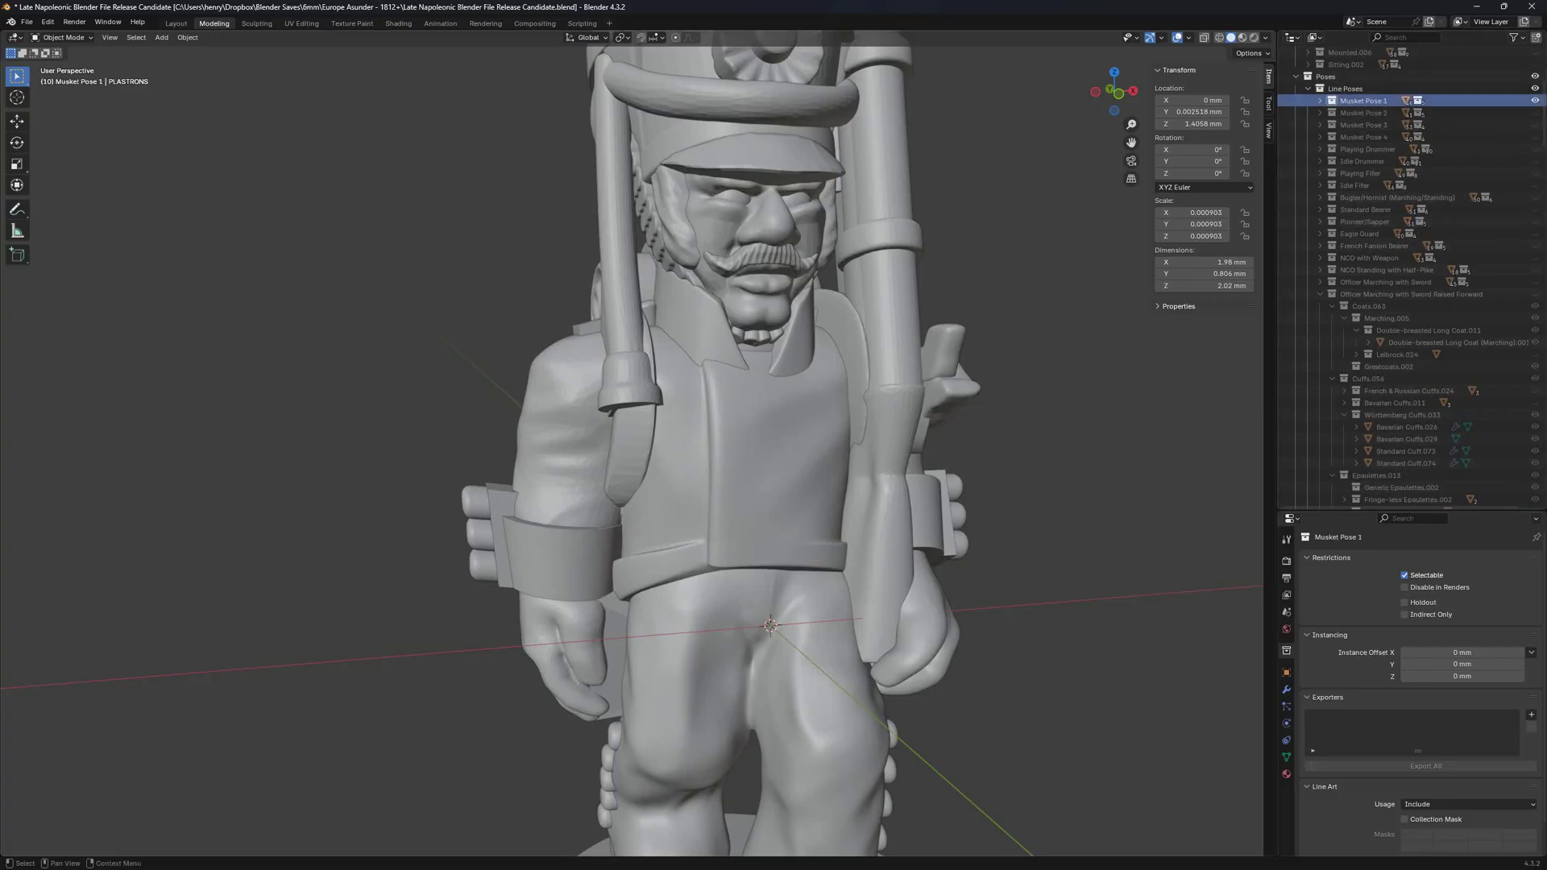
Hide the Musket Pose 1 collection, and preview the Playing Drummer pose in its place before hiding that too.
{"action": "left_click", "coordinate": [1536, 101]}
{"action": "left_click", "coordinate": [1535, 149]}
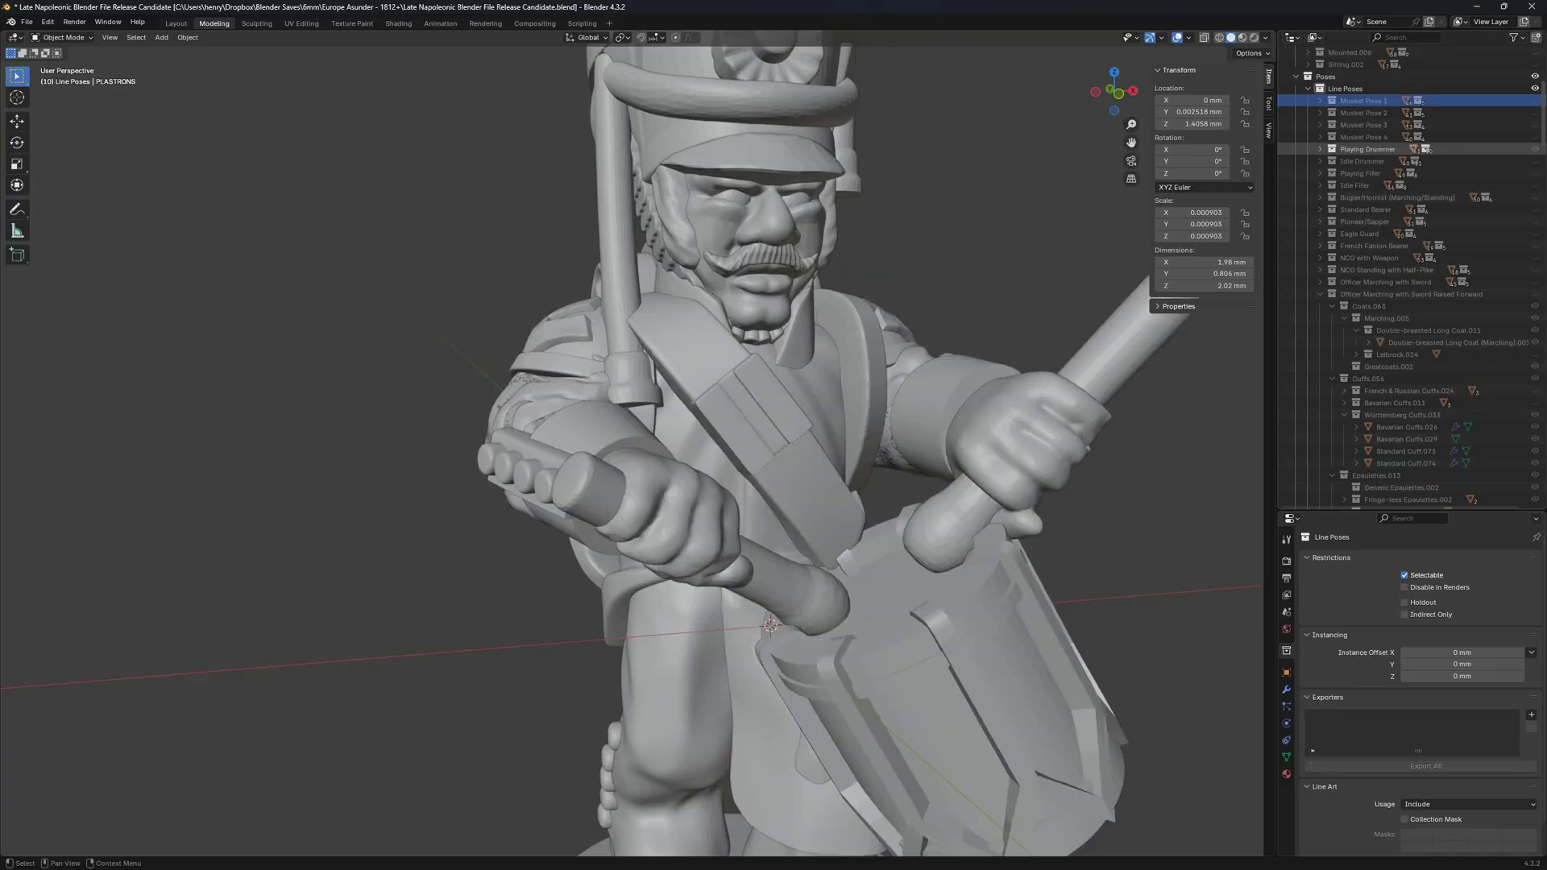
{"action": "scroll", "coordinate": [806, 403], "scroll_direction": "down", "scroll_amount": 3}
{"action": "middle_click_drag", "start_coordinate": [806, 403], "coordinate": [787, 404]}
{"action": "left_click", "coordinate": [1535, 149]}
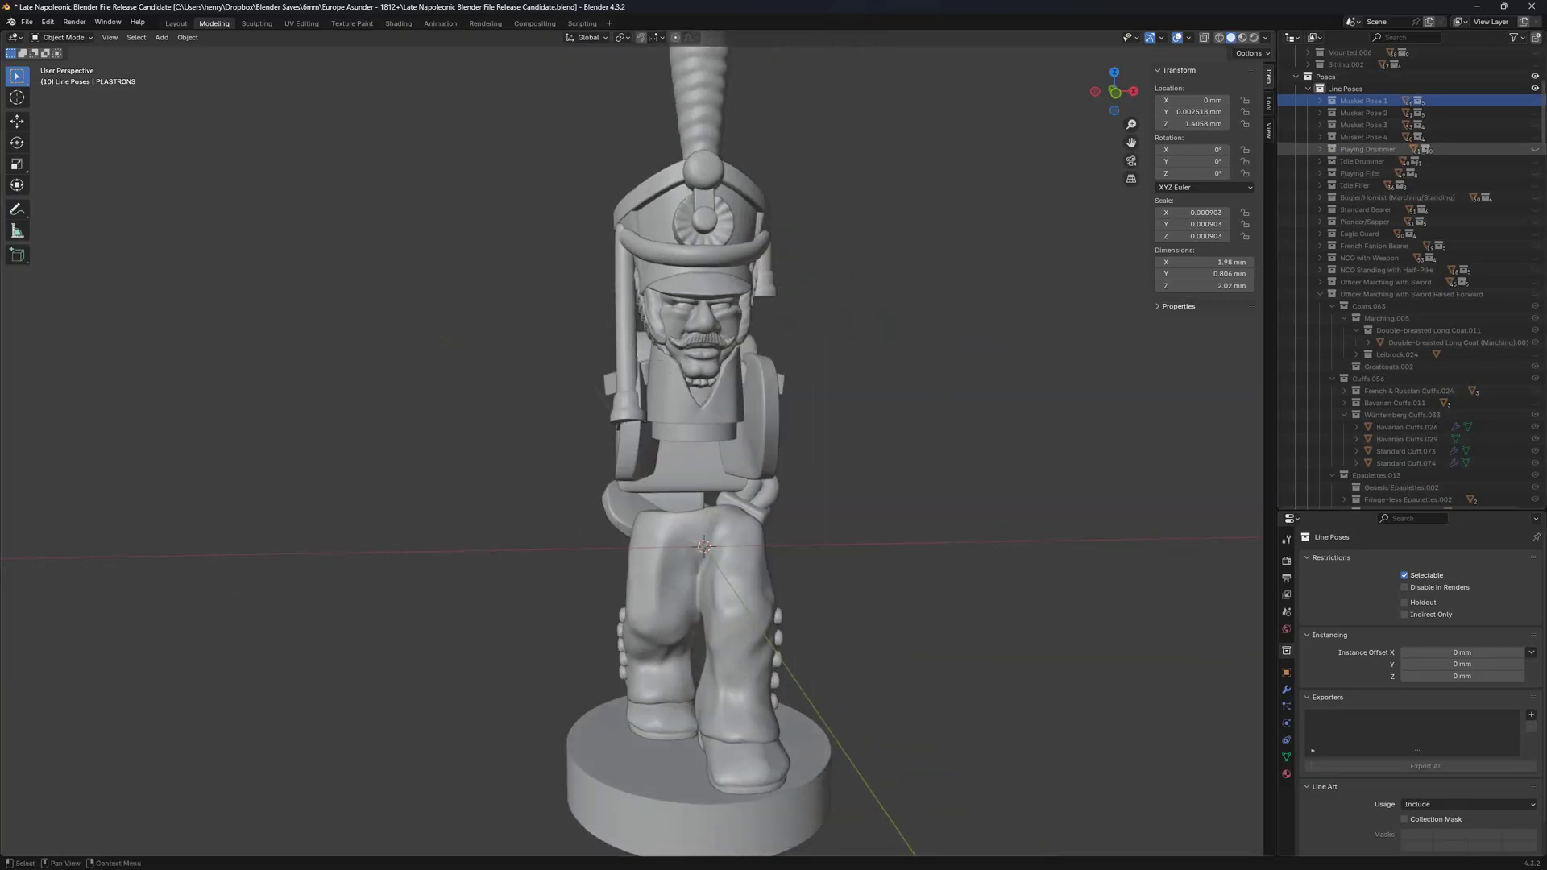
Preview the Idle Drummer, Playing Fifer, Idle Fifer and Bugler/Hornist poses one at a time, hiding each again.
{"action": "left_click", "coordinate": [1535, 161]}
{"action": "left_click", "coordinate": [1535, 161]}
{"action": "left_click", "coordinate": [1535, 174]}
{"action": "left_click", "coordinate": [1535, 173]}
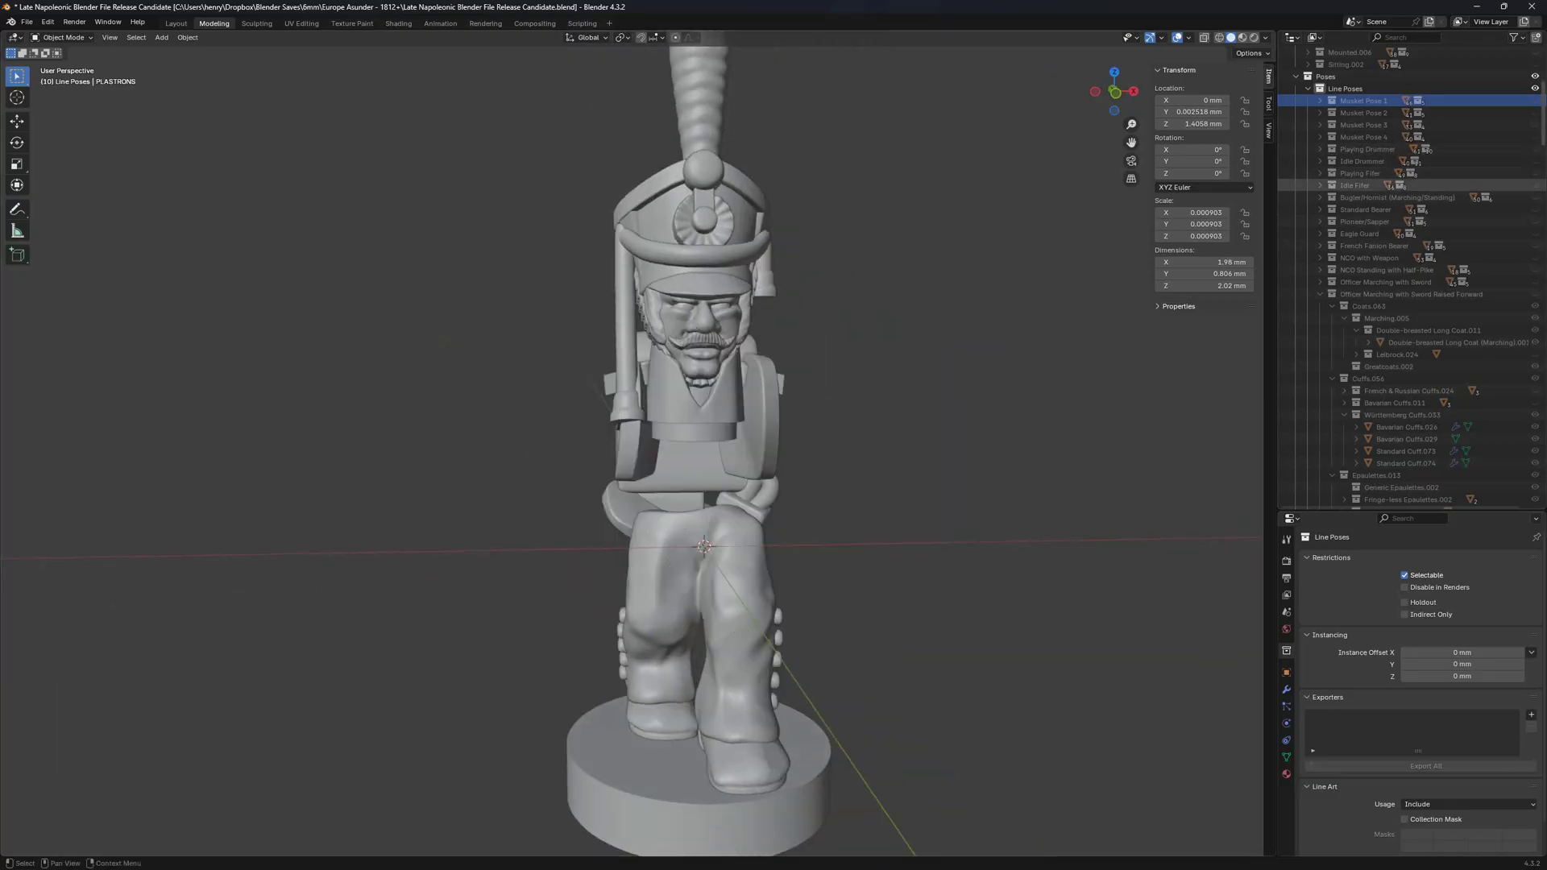
{"action": "left_click", "coordinate": [1536, 185]}
{"action": "left_click", "coordinate": [1535, 185]}
{"action": "left_click", "coordinate": [1535, 197]}
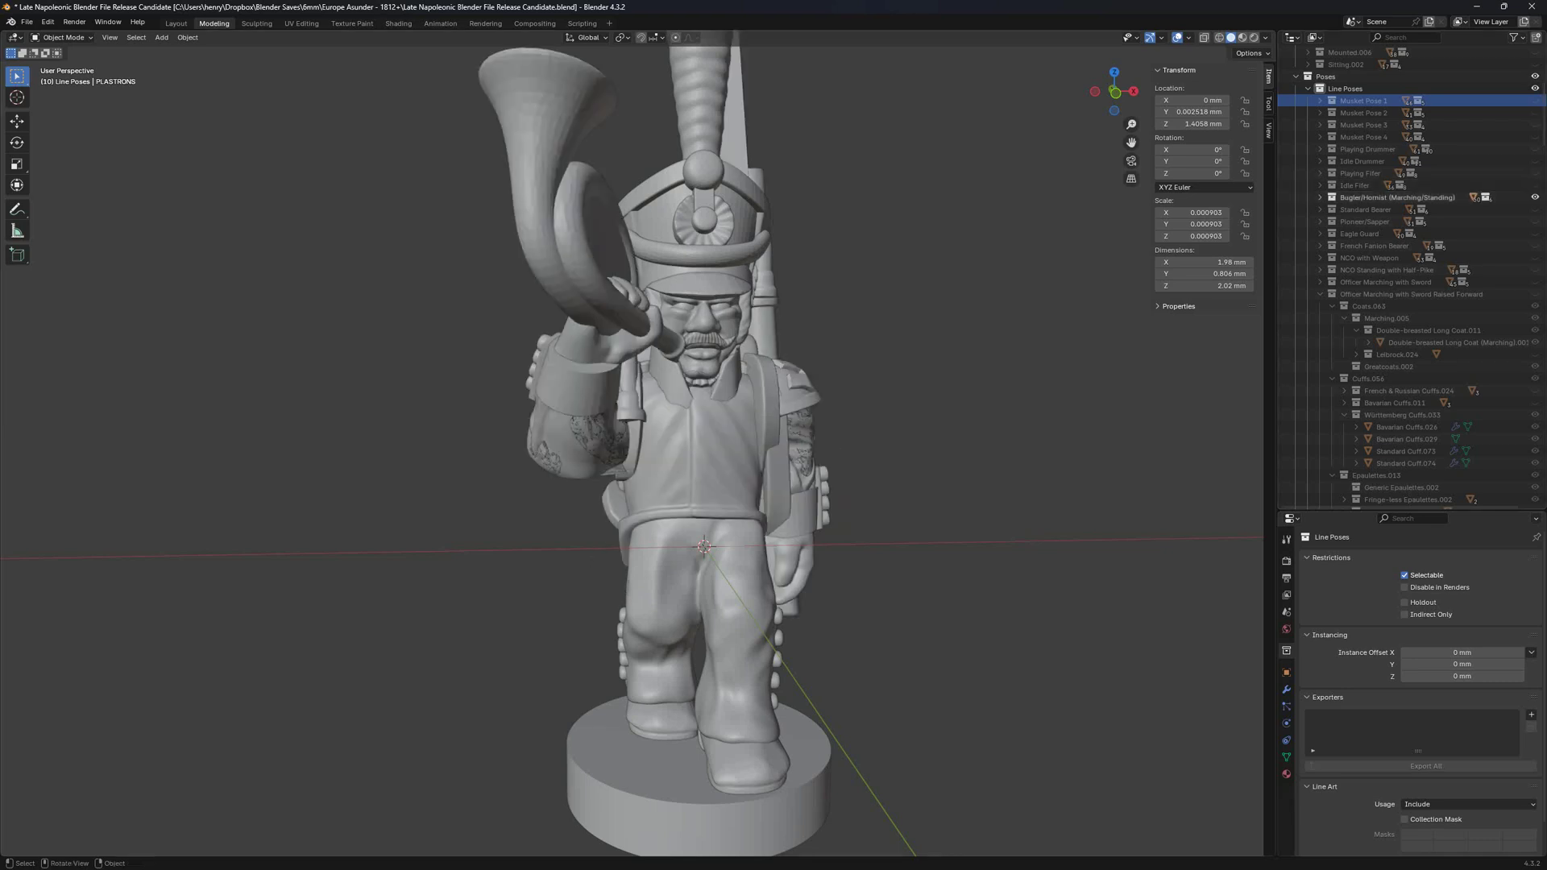
{"action": "left_click", "coordinate": [1536, 197]}
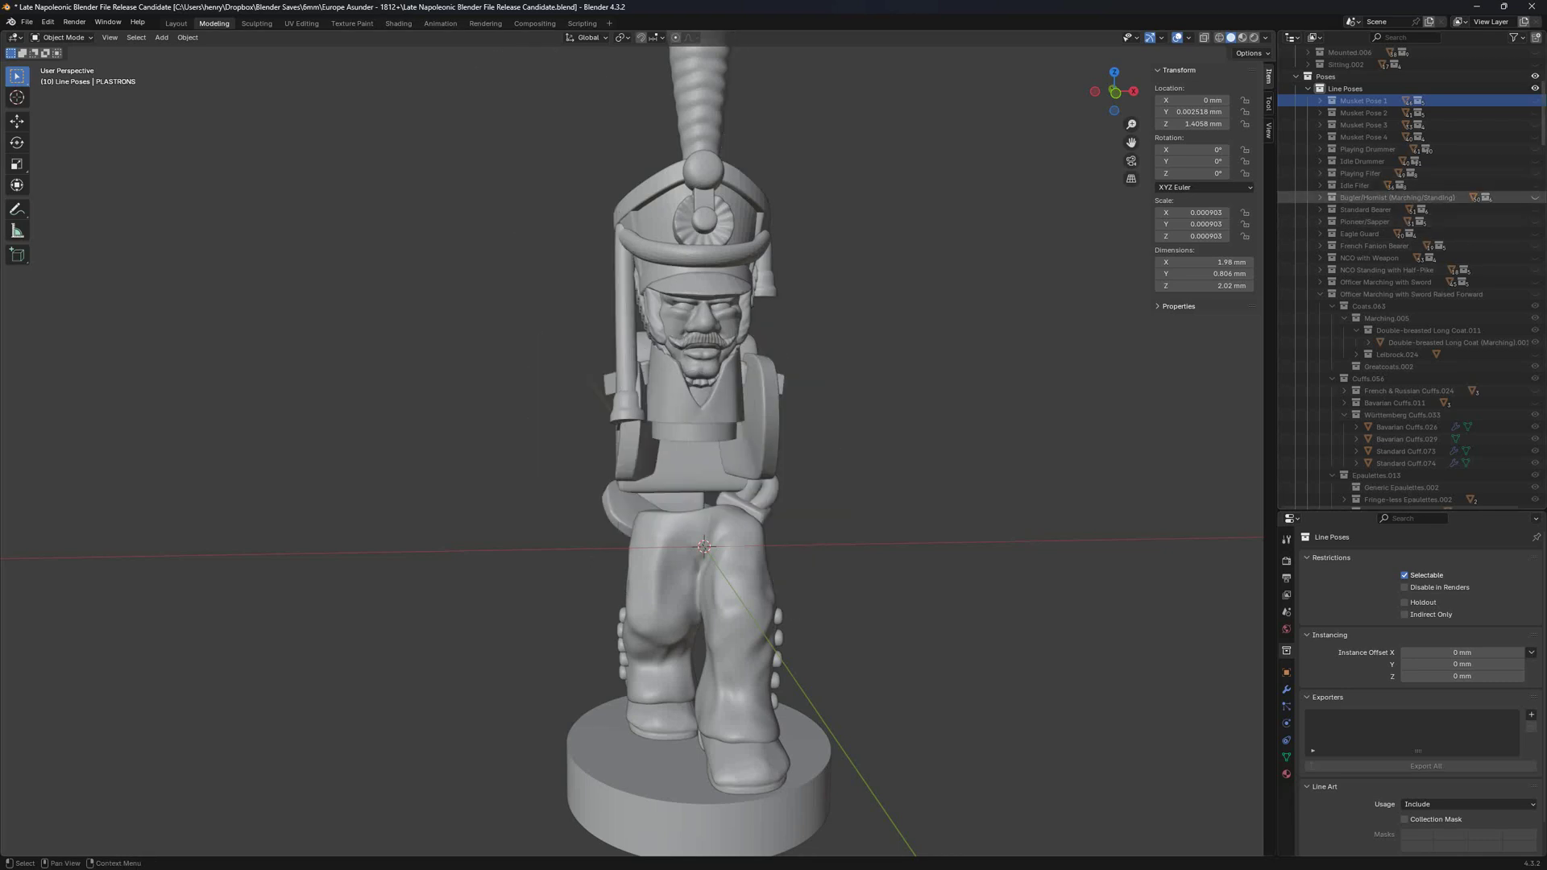
Show the Standard Bearer pose collection and select its flagpole.
{"action": "left_click", "coordinate": [1535, 209]}
{"action": "middle_click_drag", "start_coordinate": [871, 435], "coordinate": [757, 439]}
{"action": "left_click", "coordinate": [577, 258]}
{"action": "middle_click_drag", "start_coordinate": [577, 258], "coordinate": [639, 437], "text": "shift"}
{"action": "scroll", "coordinate": [620, 371], "scroll_direction": "down", "scroll_amount": 4}
Hide the flagpole temporarily to inspect the Standard Bearer's hands, and restore it.
{"action": "key", "text": "h"}
{"action": "key", "text": "ctrl+z"}
{"action": "key", "text": "h"}
{"action": "scroll", "coordinate": [620, 371], "scroll_direction": "up", "scroll_amount": 5}
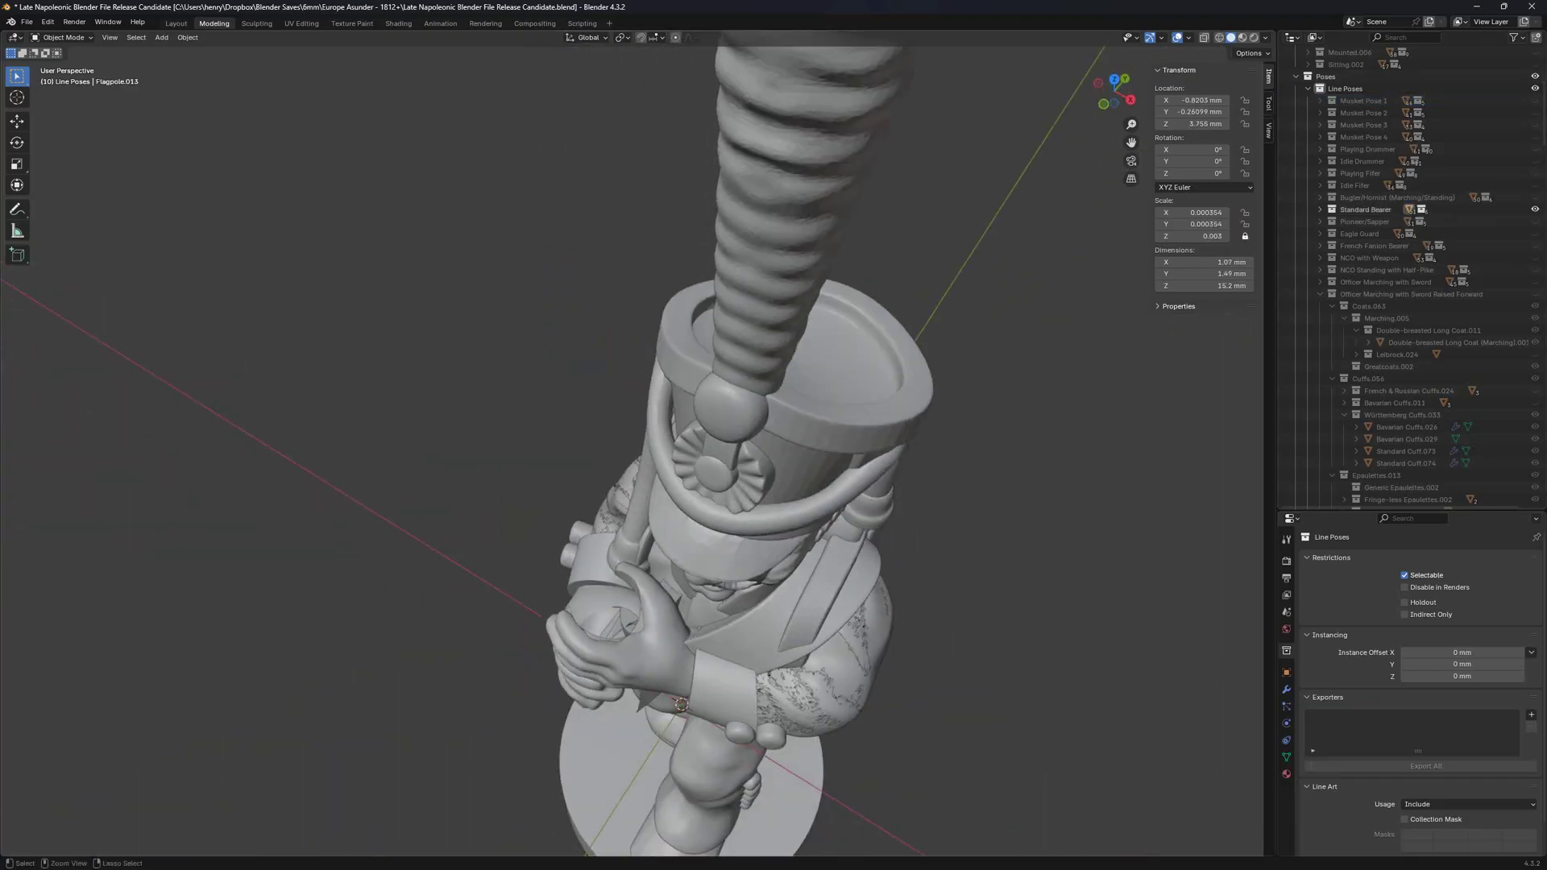
{"action": "key", "text": "ctrl+z"}
{"action": "middle_click_drag", "start_coordinate": [699, 628], "coordinate": [712, 579]}
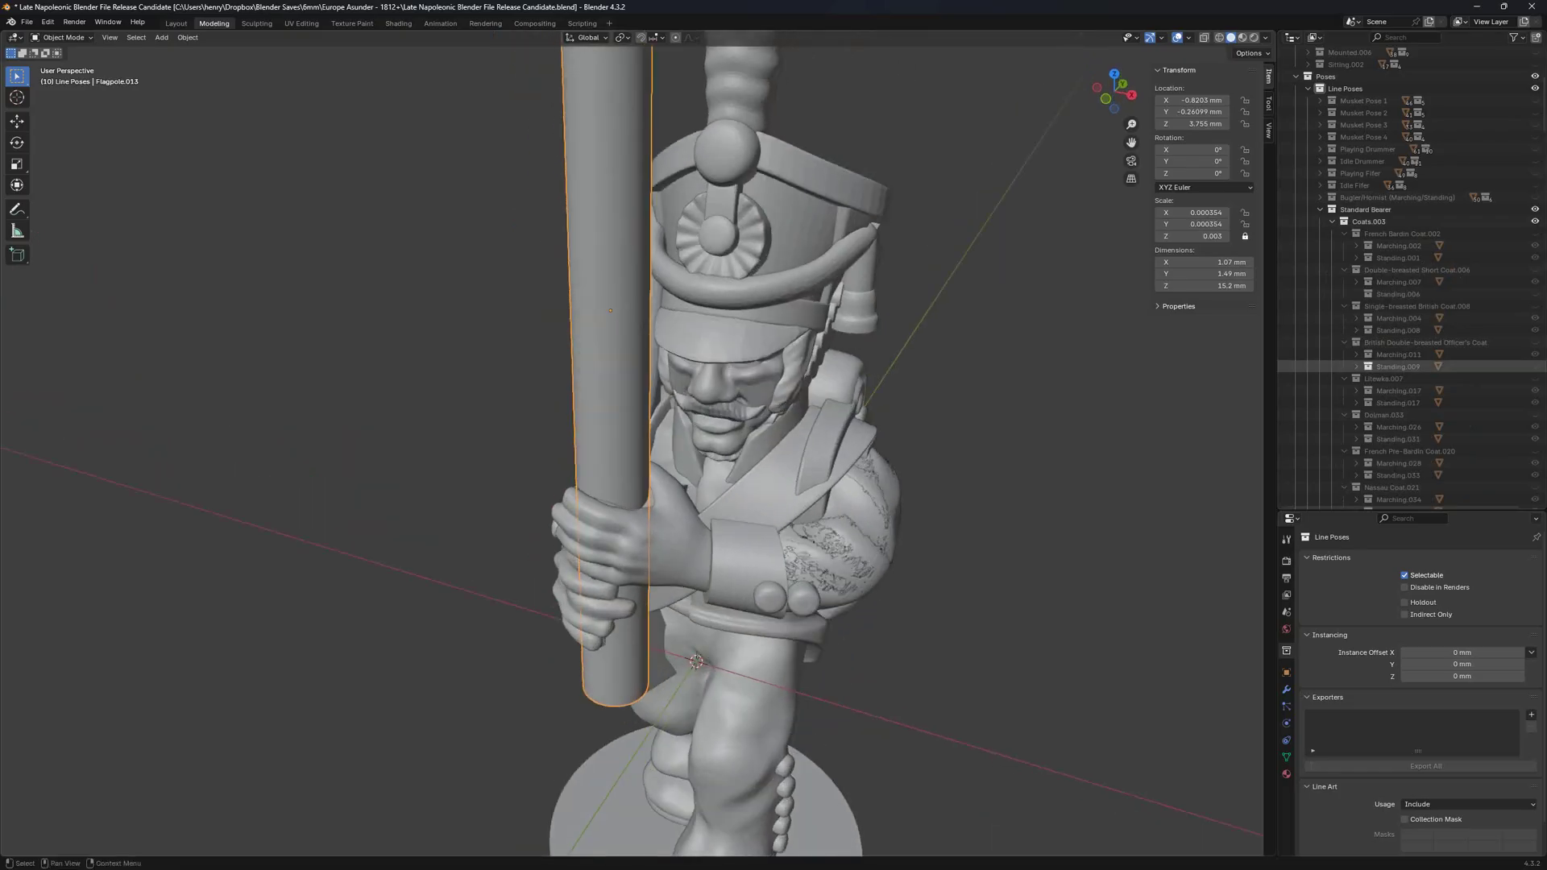
Hide the Standard Bearer's Württemberg Cuffs, preview the Bavarian Cuffs, show the French & Russian Cuffs instead, and collapse the pose collection.
{"action": "scroll", "coordinate": [1403, 366], "scroll_direction": "down", "scroll_amount": 13}
{"action": "middle_click_drag", "start_coordinate": [806, 484], "coordinate": [806, 415], "text": "shift"}
{"action": "scroll", "coordinate": [806, 415], "scroll_direction": "up", "scroll_amount": 2}
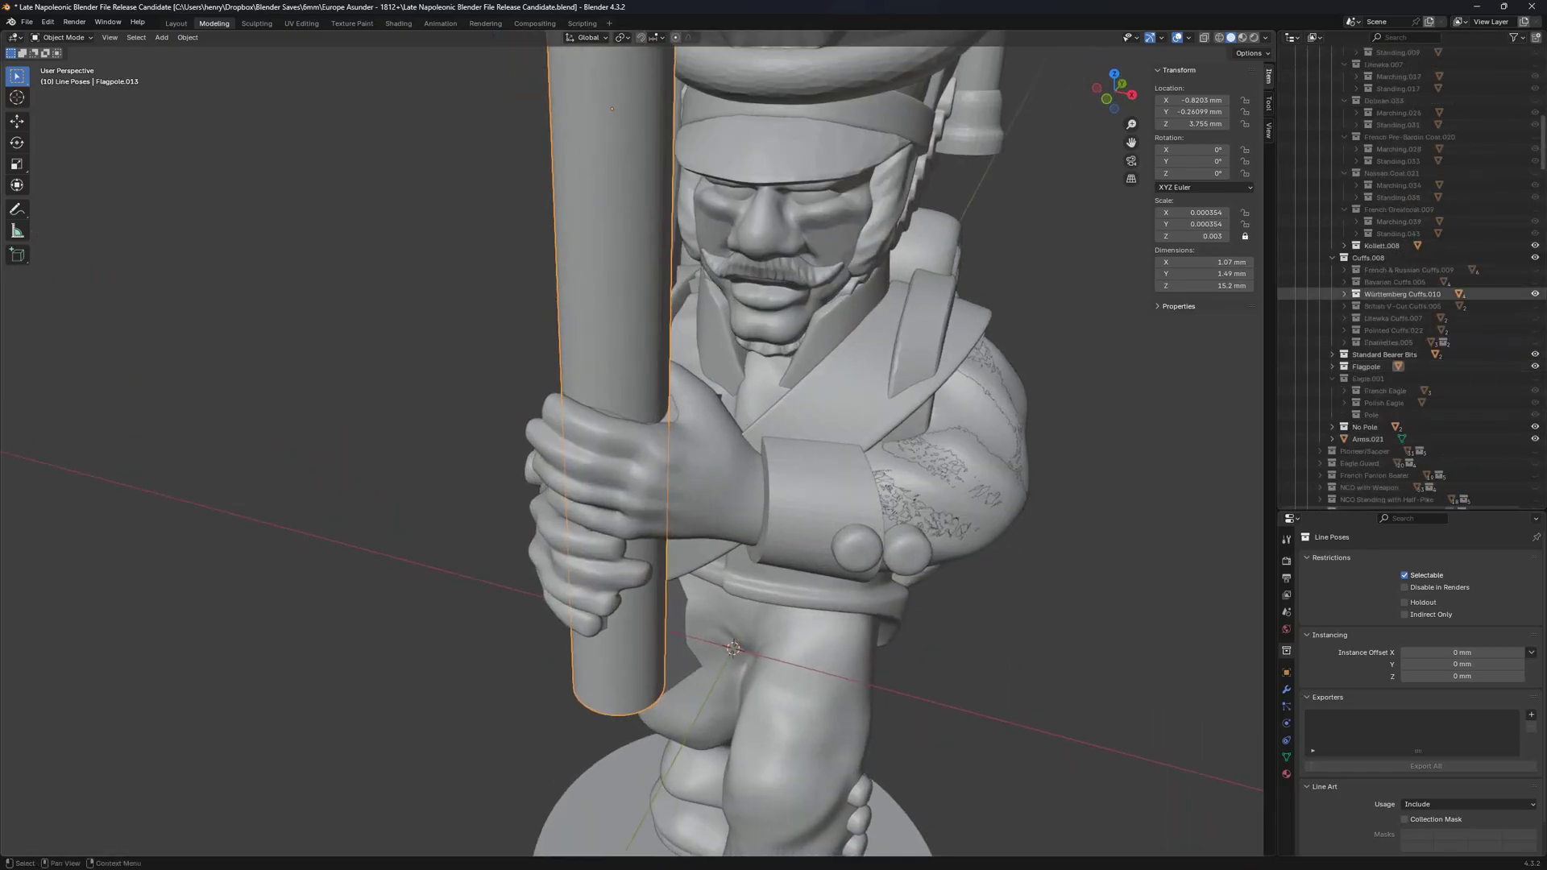
{"action": "left_click", "coordinate": [1535, 293]}
{"action": "left_click", "coordinate": [1536, 281]}
{"action": "left_click", "coordinate": [1535, 282]}
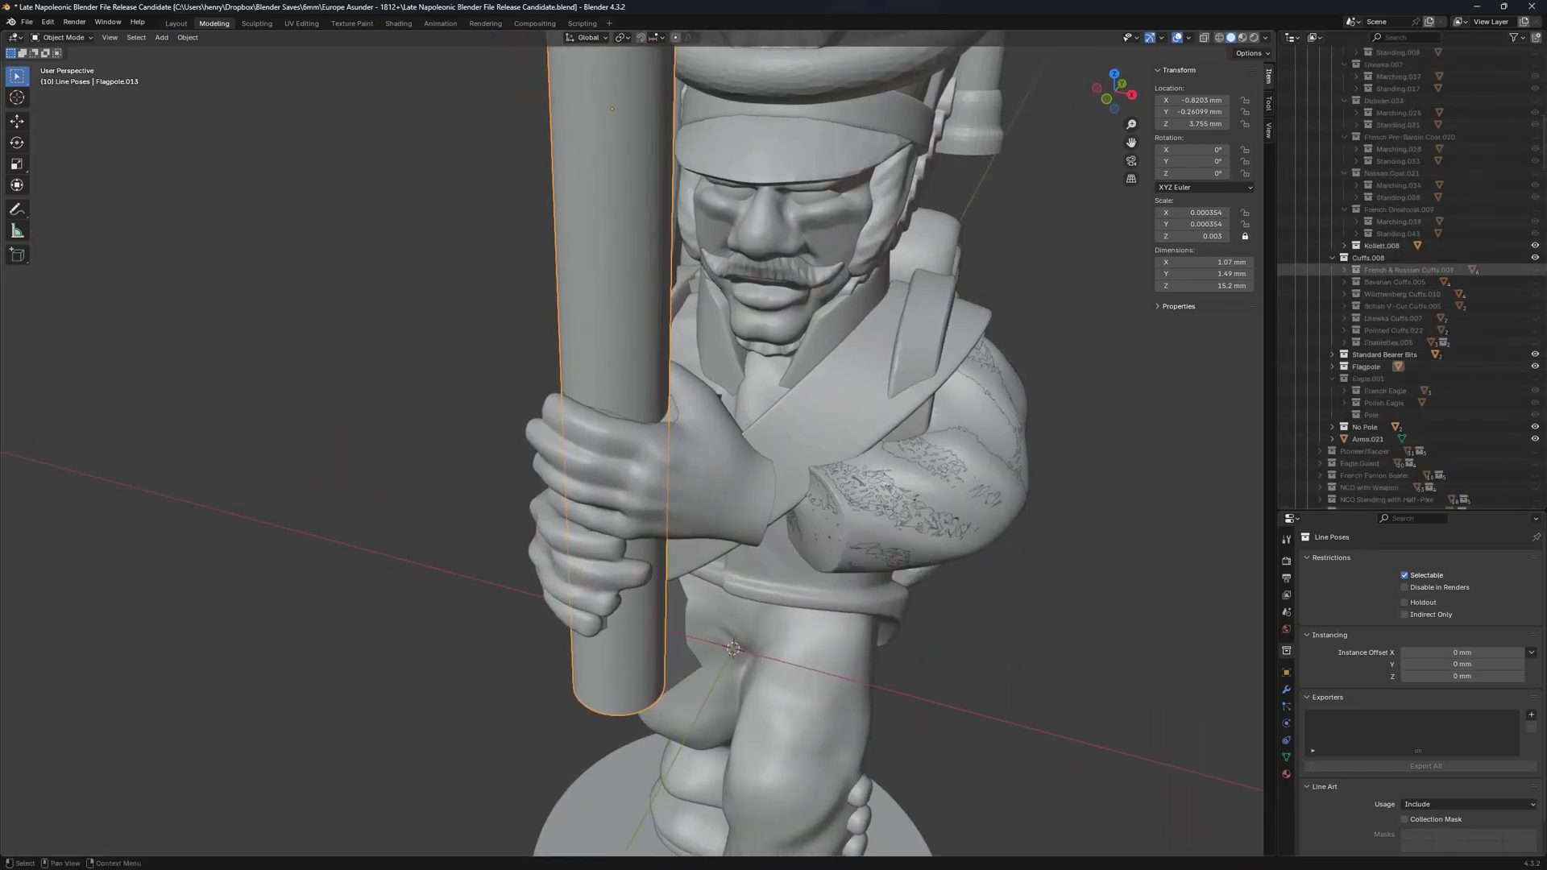
{"action": "left_click", "coordinate": [1535, 269]}
{"action": "scroll", "coordinate": [632, 443], "scroll_direction": "up", "scroll_amount": 2}
{"action": "scroll", "coordinate": [1410, 274], "scroll_direction": "up", "scroll_amount": 10}
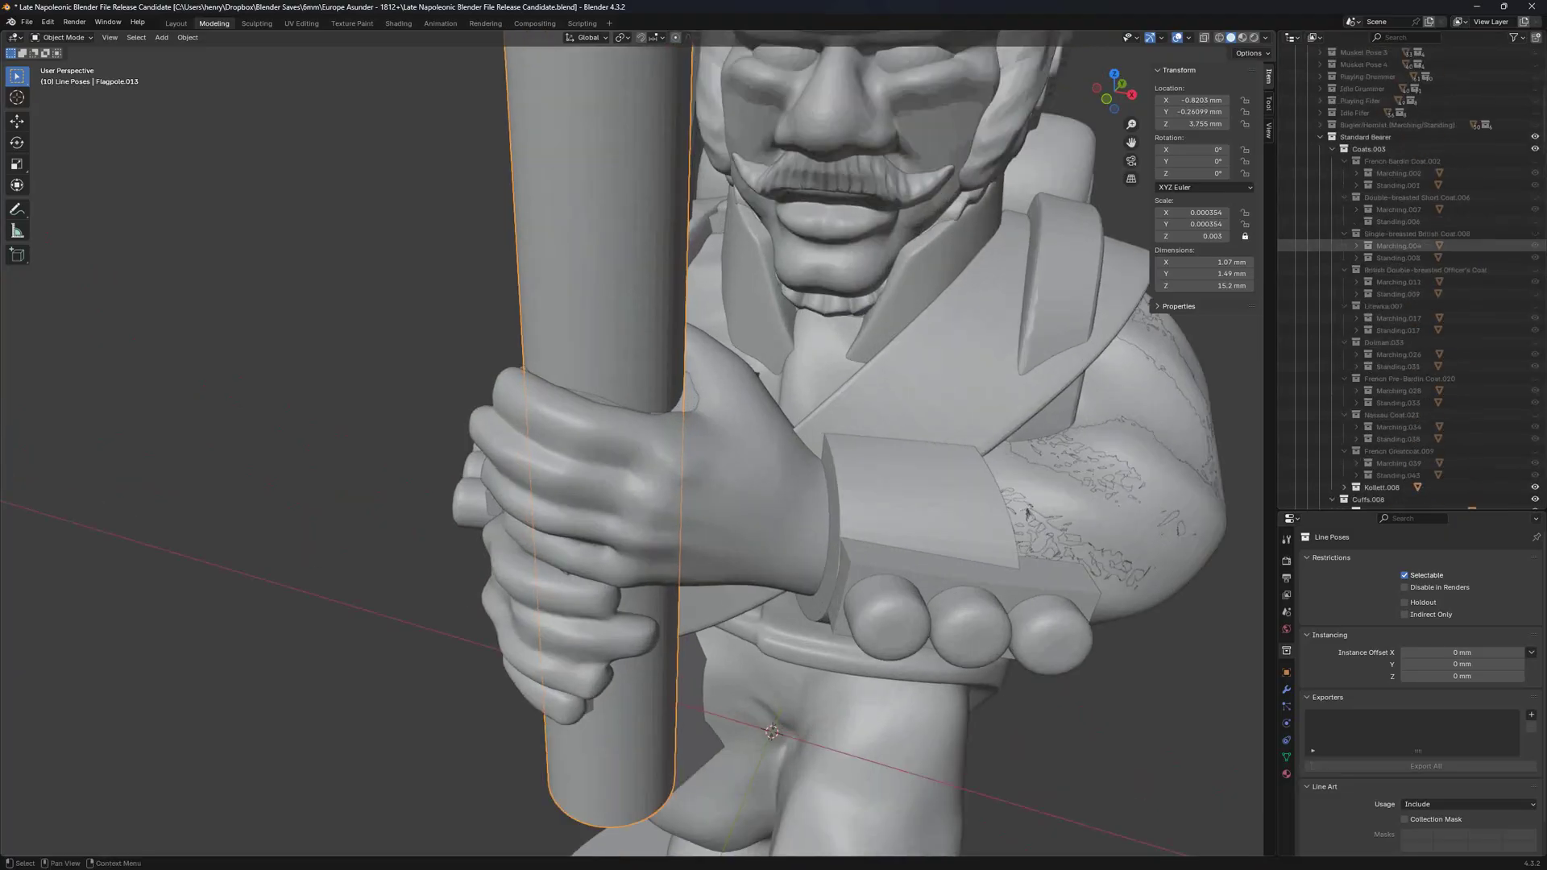
{"action": "left_click", "coordinate": [1320, 234]}
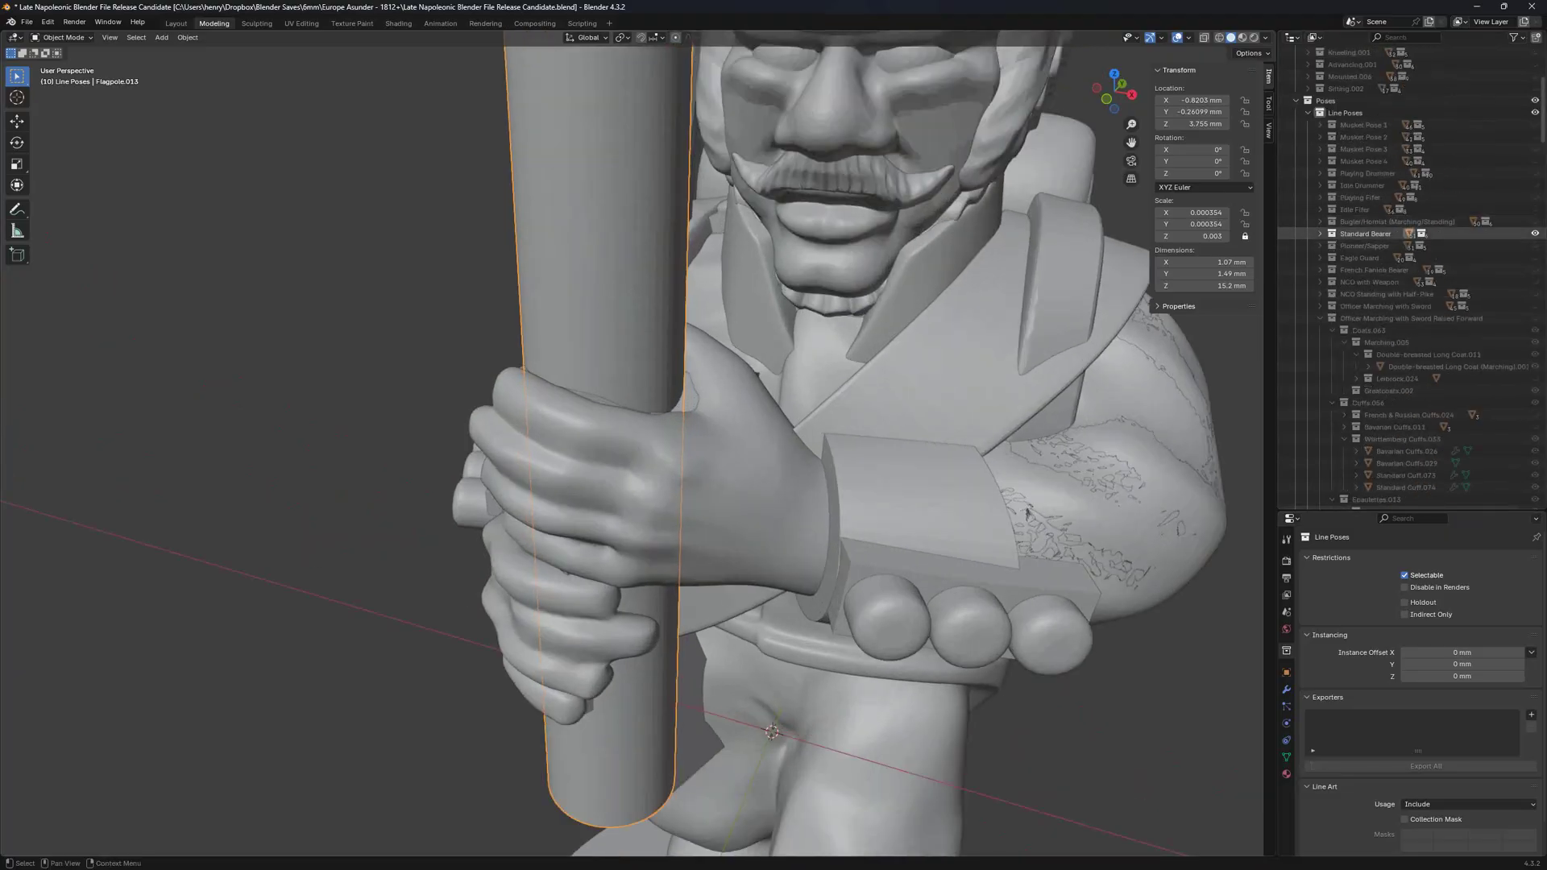
Hide the Standard Bearer pose and show the NCO with Weapon pose.
{"action": "left_click", "coordinate": [1535, 234]}
{"action": "scroll", "coordinate": [632, 443], "scroll_direction": "down", "scroll_amount": 4}
{"action": "middle_click_drag", "start_coordinate": [633, 443], "coordinate": [677, 439]}
{"action": "left_click", "coordinate": [1535, 283]}
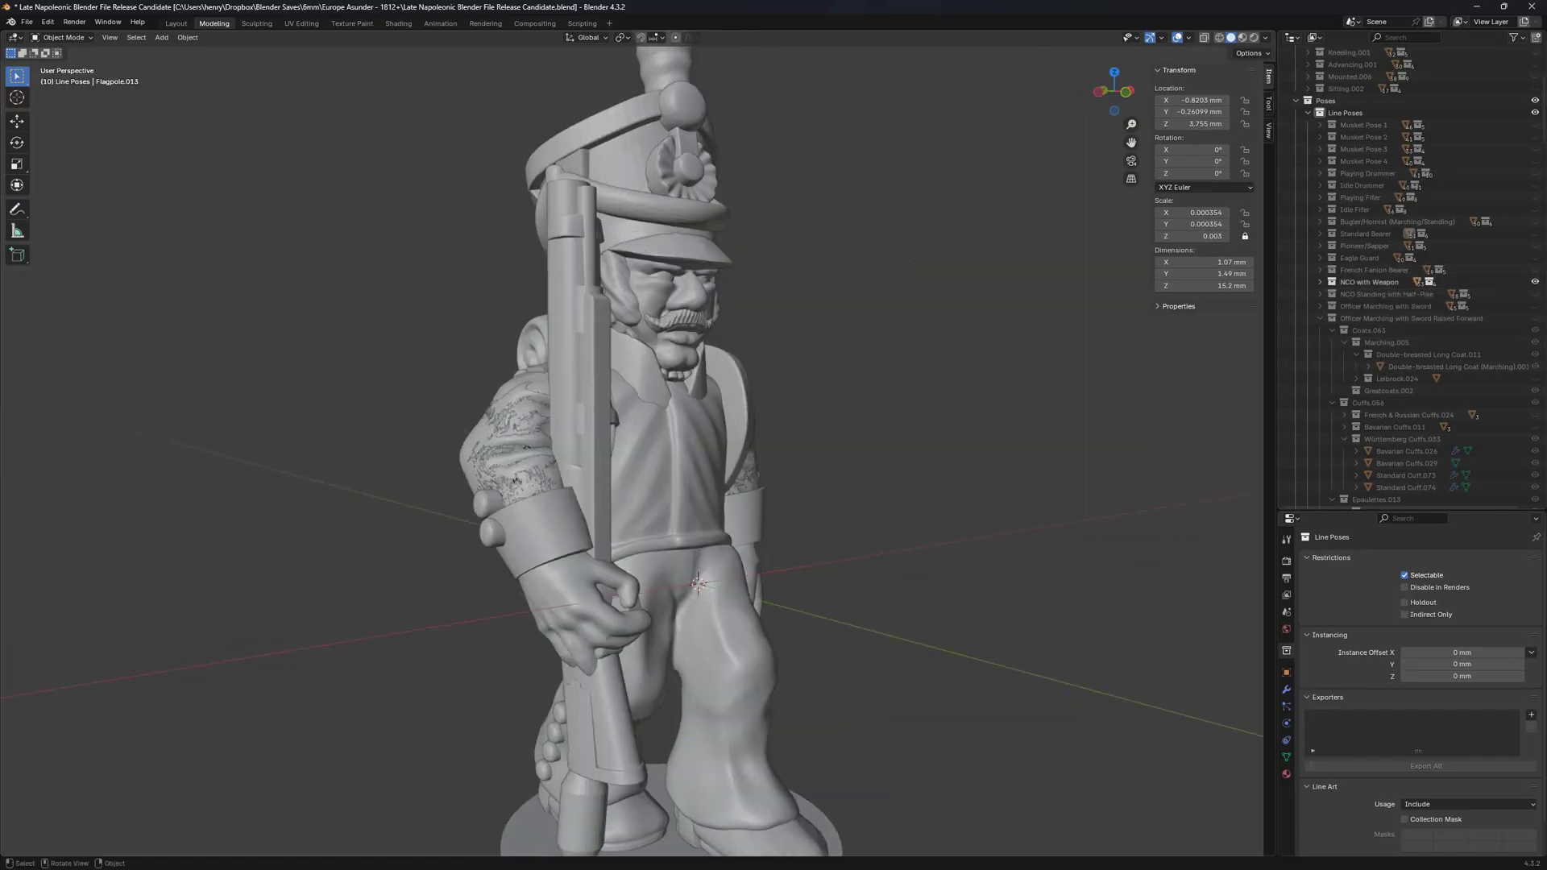
Replace the NCO with Weapon pose by the NCO Standing with Half-Pike pose, examine the figure, and hide that pose.
{"action": "left_click", "coordinate": [1535, 282]}
{"action": "left_click", "coordinate": [1535, 294]}
{"action": "scroll", "coordinate": [657, 444], "scroll_direction": "down", "scroll_amount": 4}
{"action": "middle_click_drag", "start_coordinate": [633, 443], "coordinate": [718, 439]}
{"action": "scroll", "coordinate": [633, 443], "scroll_direction": "up", "scroll_amount": 5}
{"action": "scroll", "coordinate": [645, 444], "scroll_direction": "down", "scroll_amount": 3}
{"action": "left_click", "coordinate": [1535, 293]}
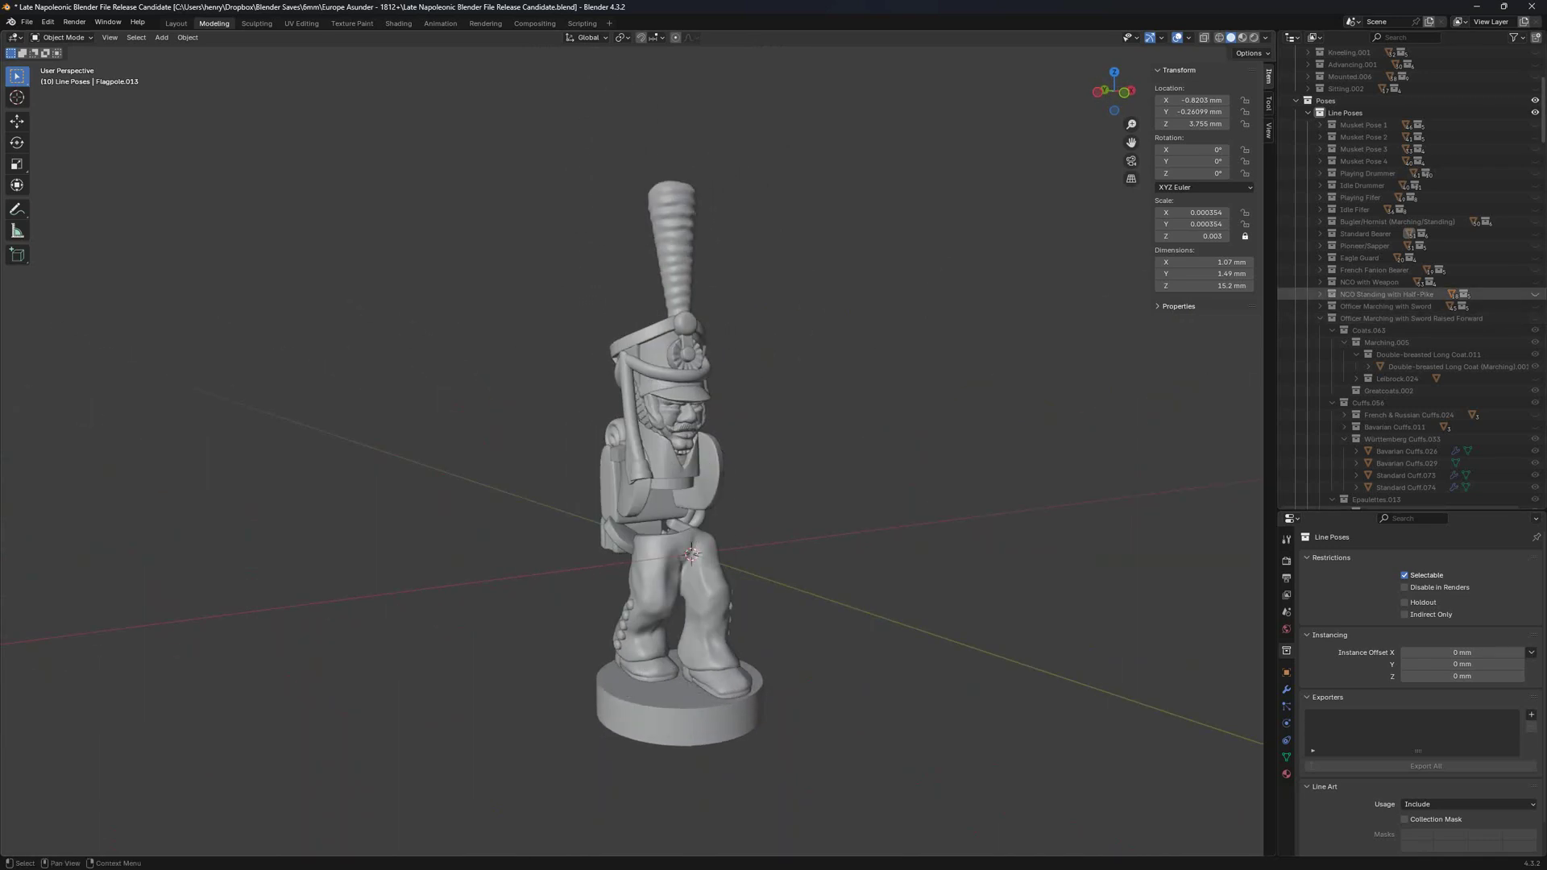
{"action": "left_click", "coordinate": [1535, 293]}
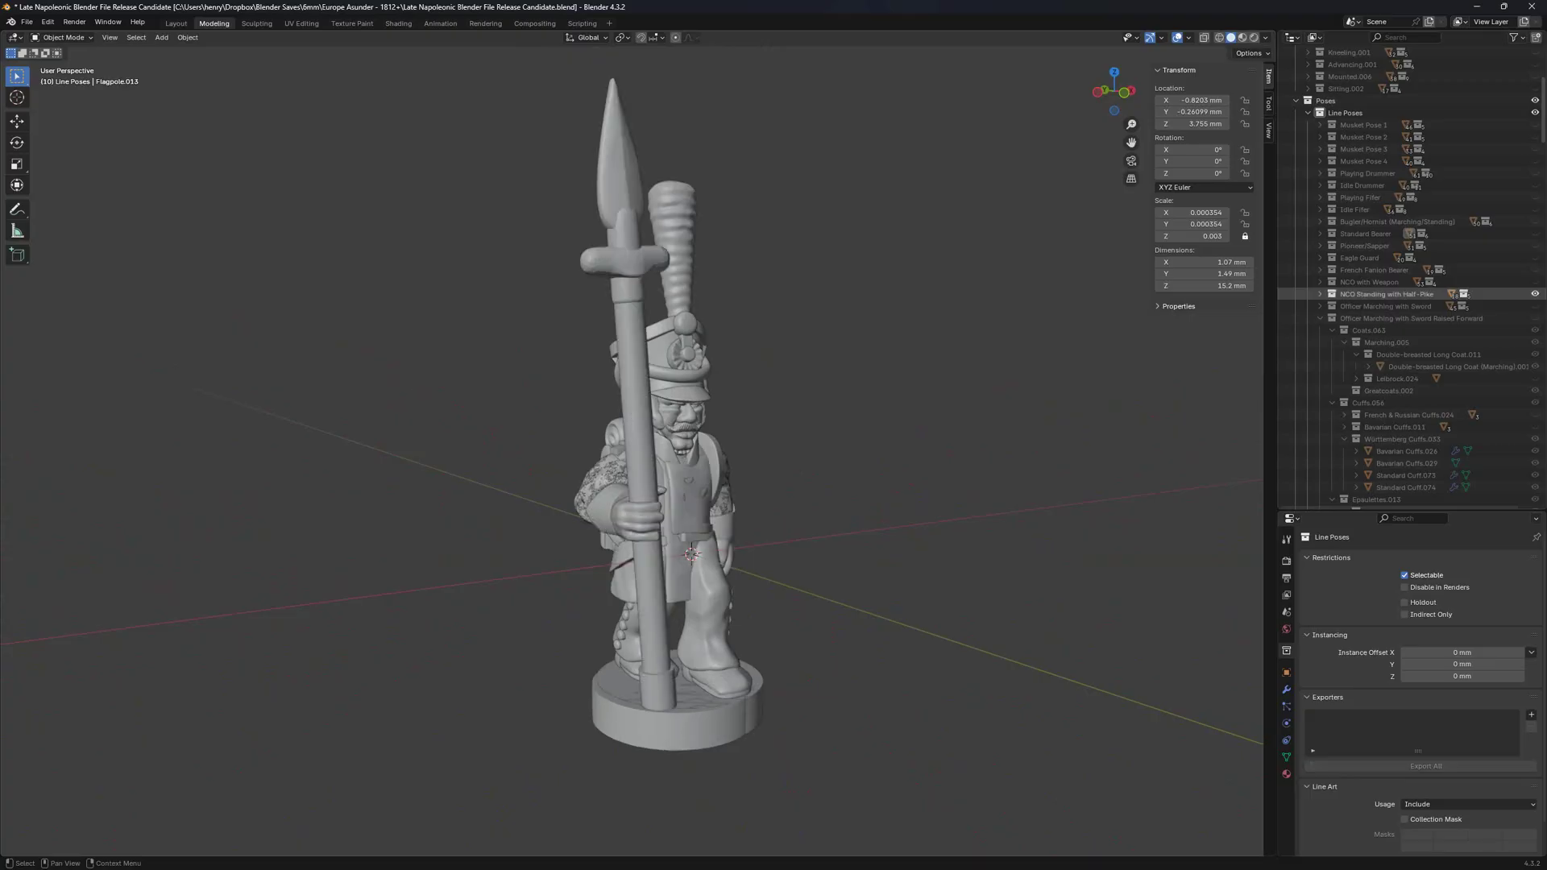
{"action": "left_click", "coordinate": [1536, 293]}
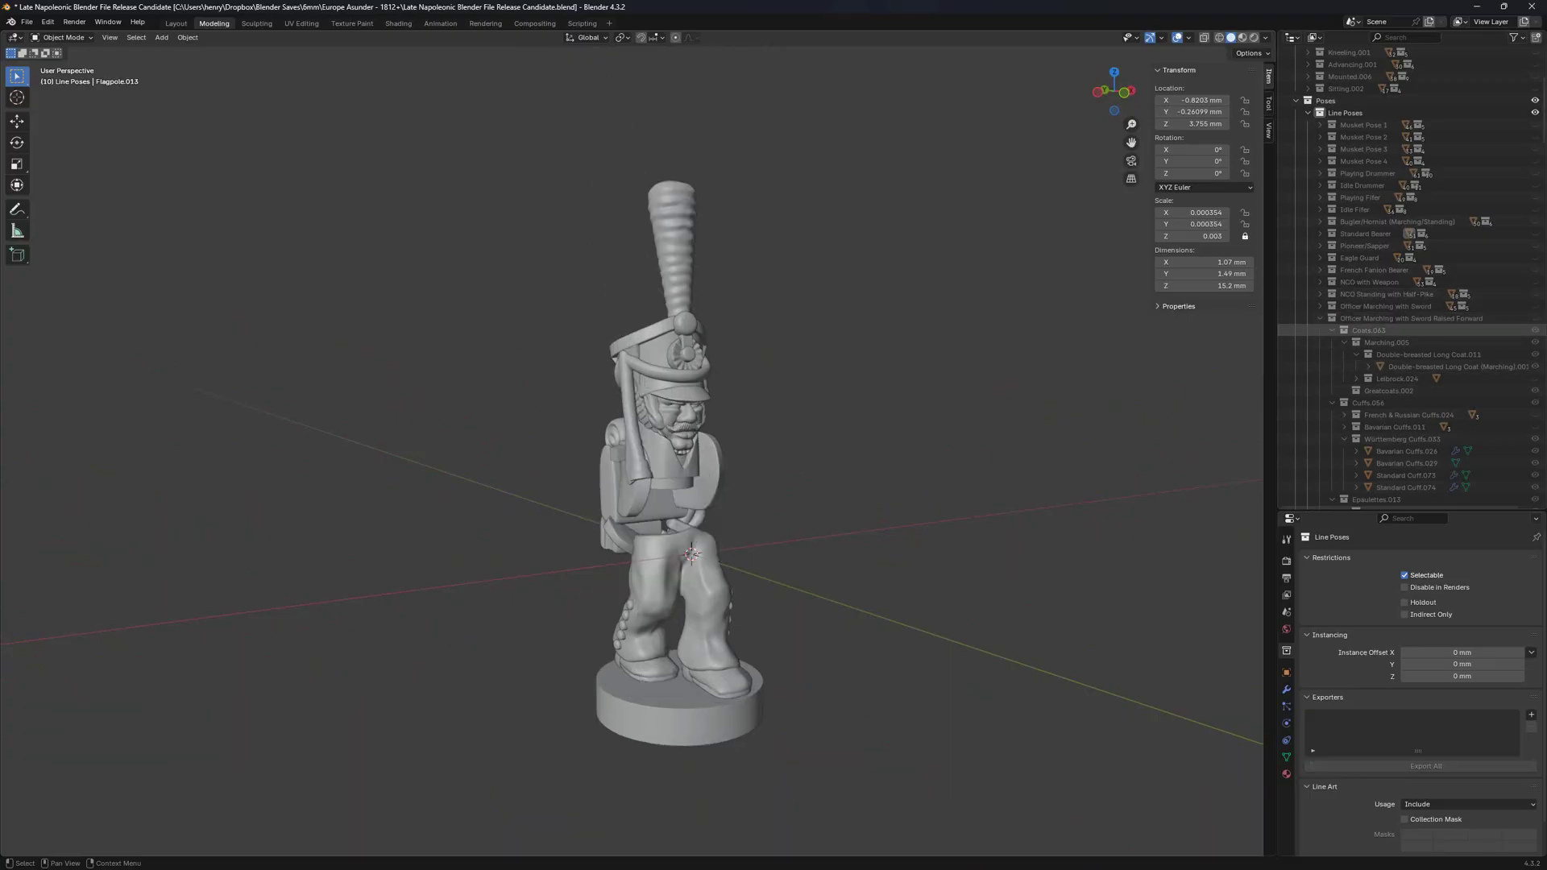
Preview the Officer Marching with Sword pose briefly, and examine the Officer Marching with Sword Raised Forward pose from the front.
{"action": "left_click", "coordinate": [1535, 306]}
{"action": "left_click", "coordinate": [1535, 306]}
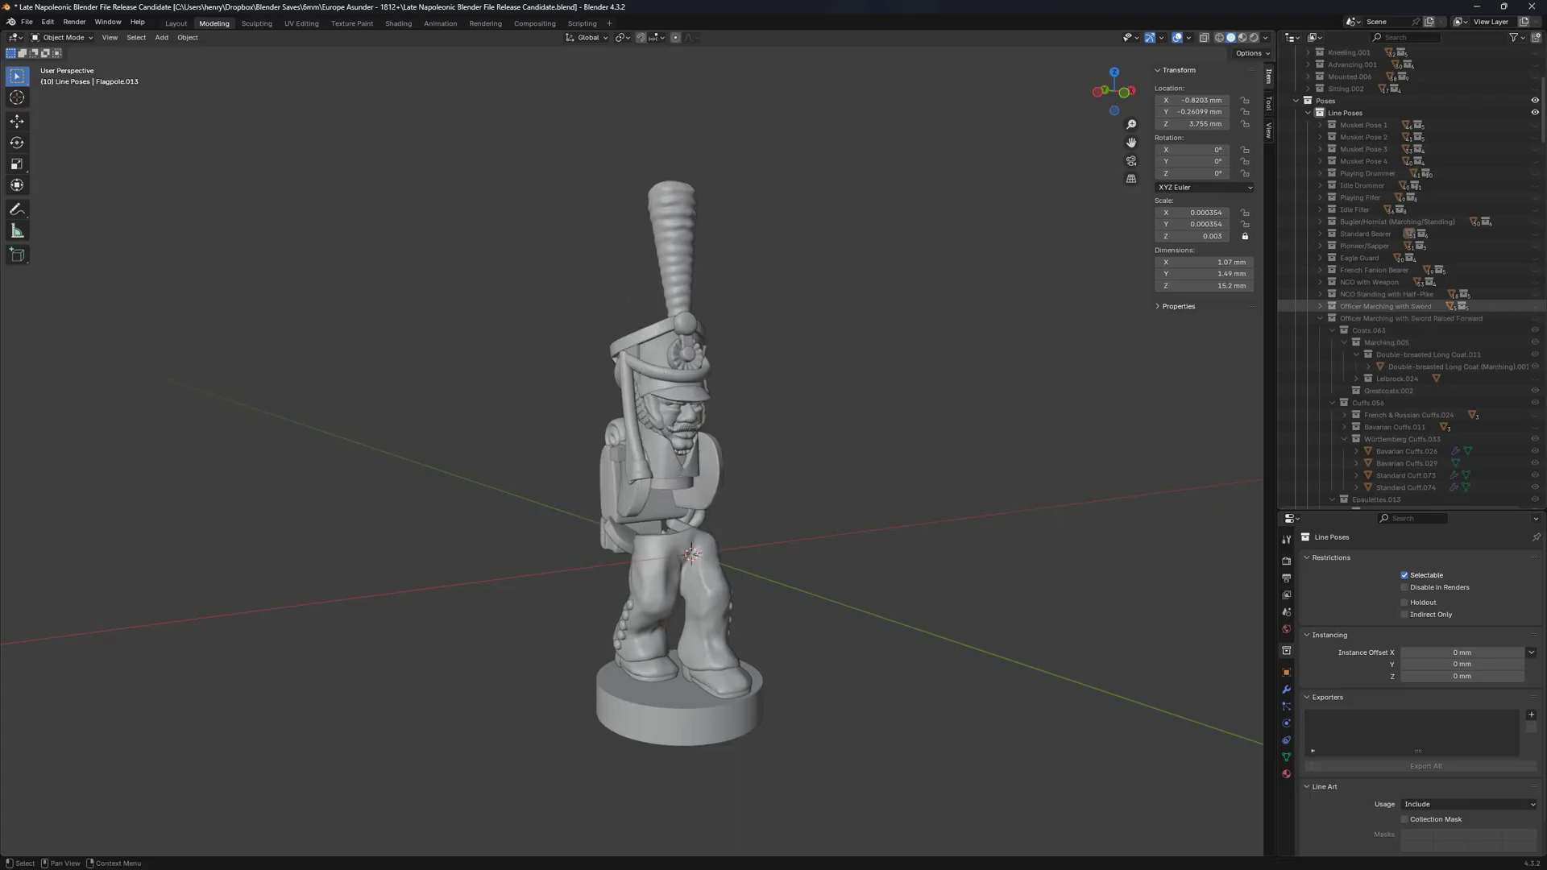
{"action": "left_click", "coordinate": [1535, 318]}
{"action": "middle_click_drag", "start_coordinate": [725, 484], "coordinate": [805, 483]}
{"action": "scroll", "coordinate": [709, 452], "scroll_direction": "up", "scroll_amount": 3}
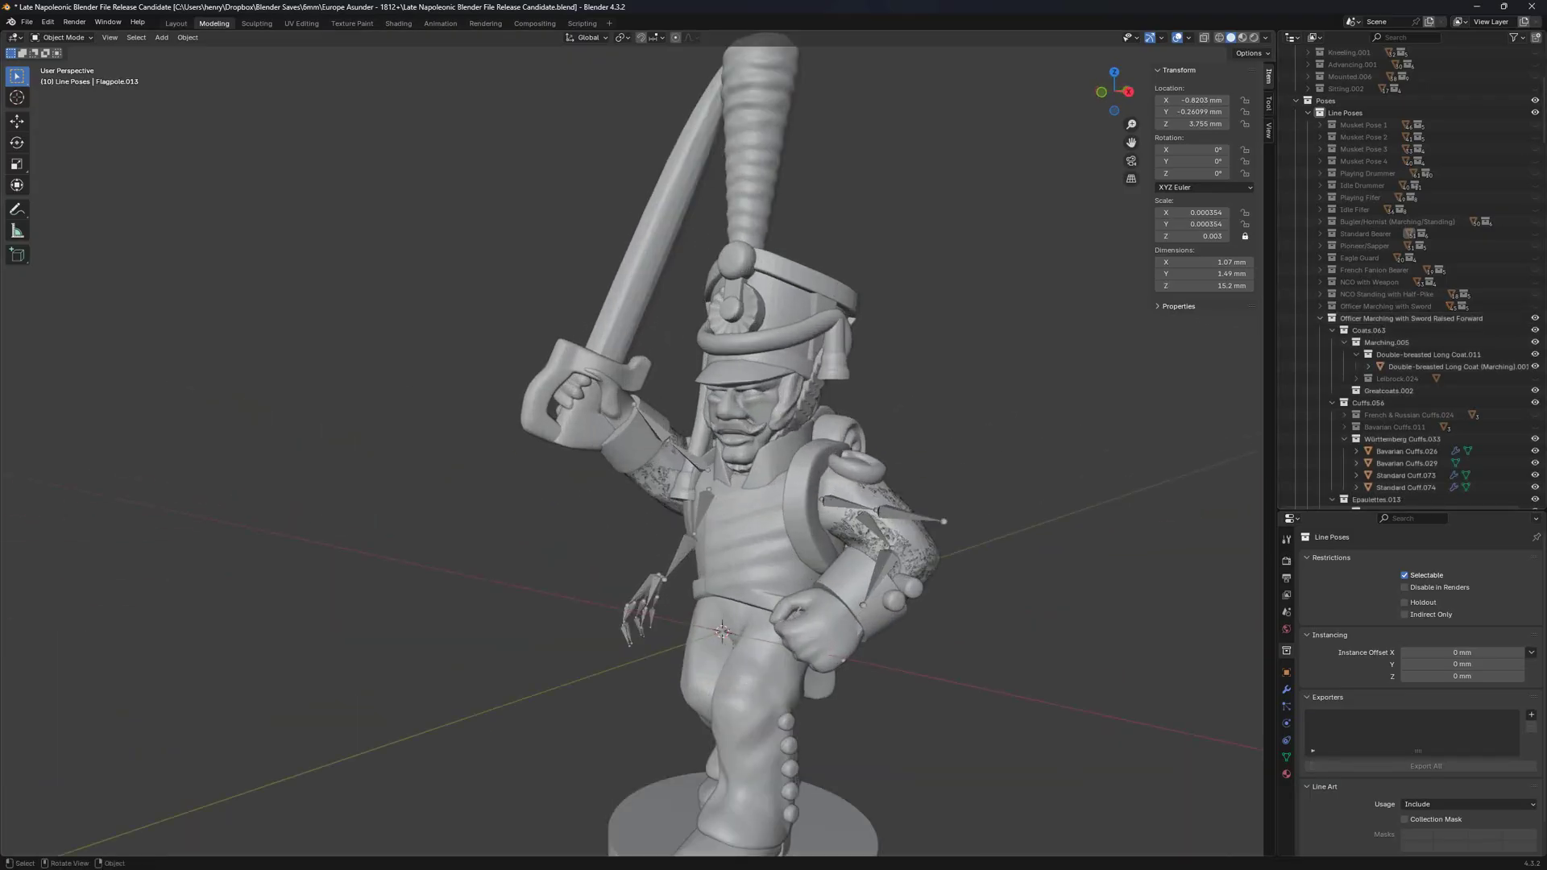
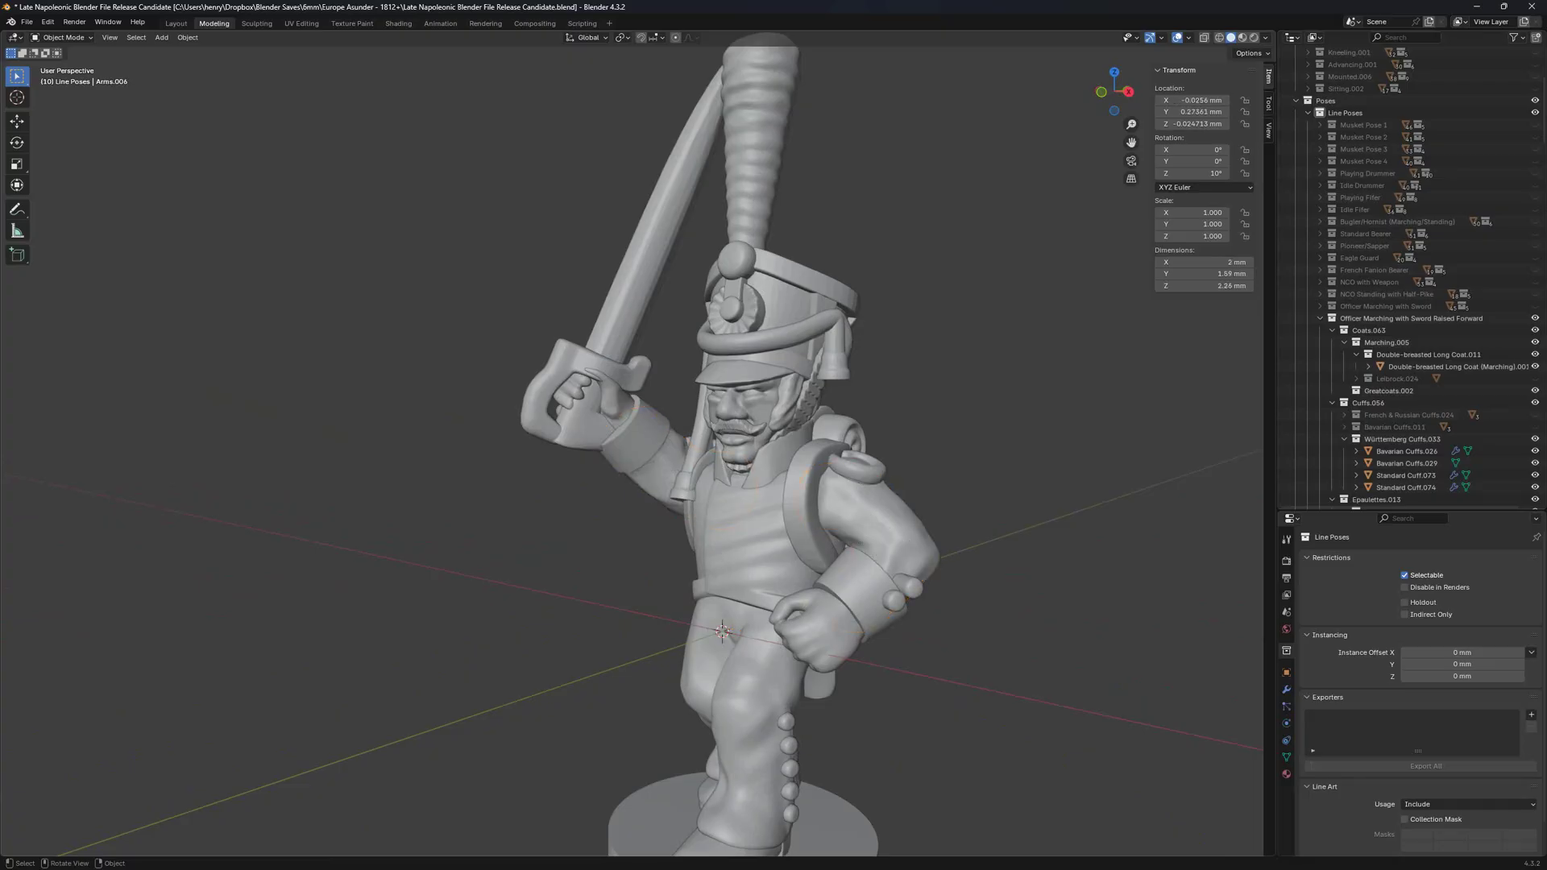
{"action": "middle_click_drag", "start_coordinate": [725, 483], "coordinate": [758, 483]}
{"action": "scroll", "coordinate": [1410, 274], "scroll_direction": "up", "scroll_amount": 5}
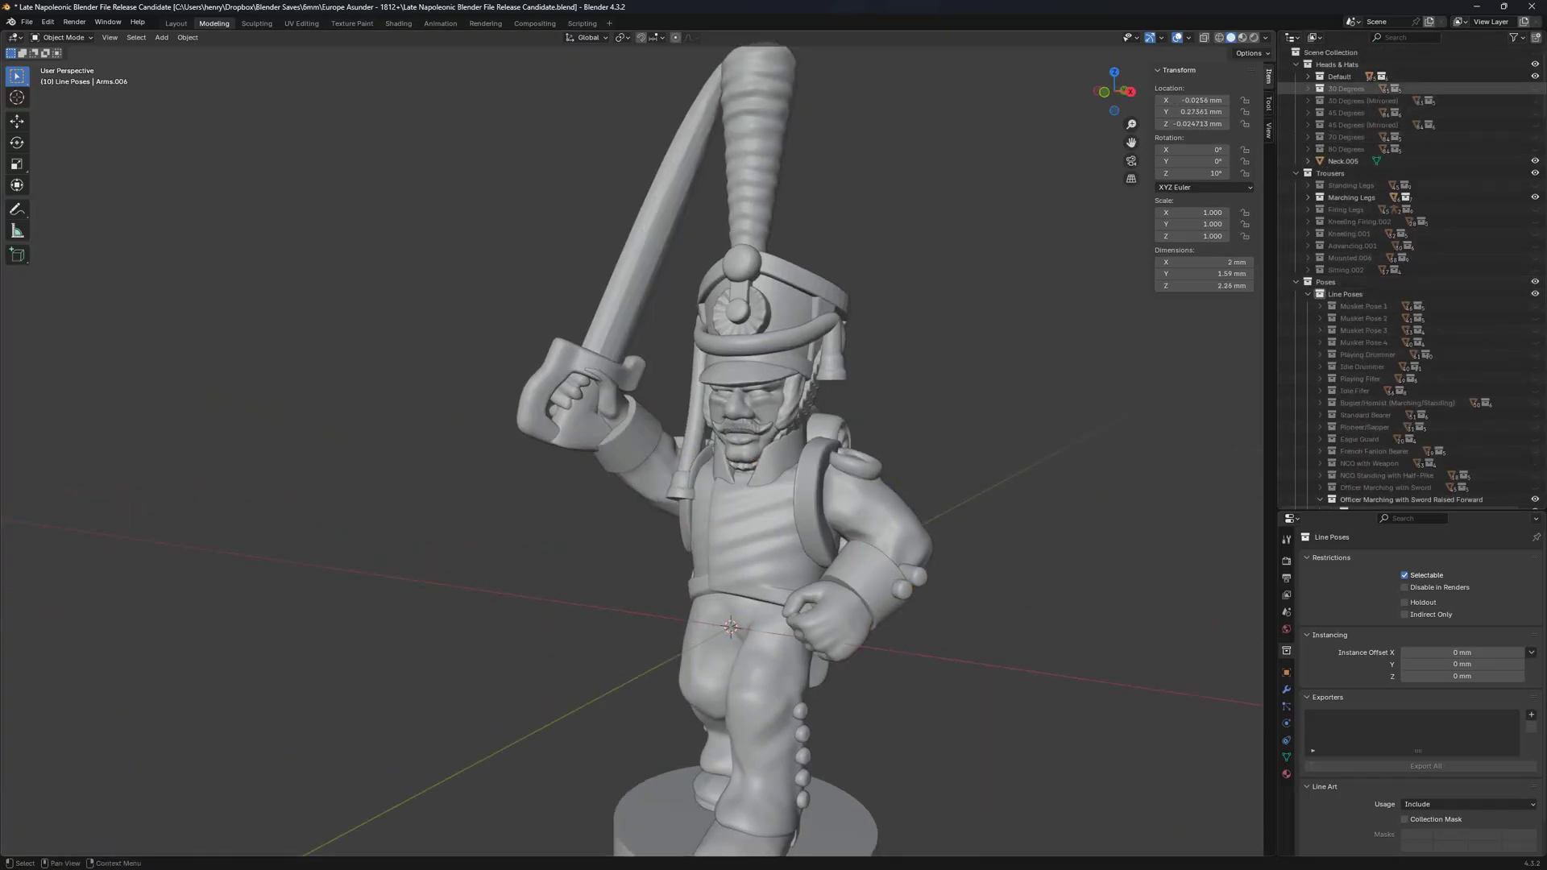
Expand the Default head collection and look through its facial hair, hats and collars.
{"action": "left_click", "coordinate": [1308, 77]}
{"action": "scroll", "coordinate": [1354, 209], "scroll_direction": "down", "scroll_amount": 11}
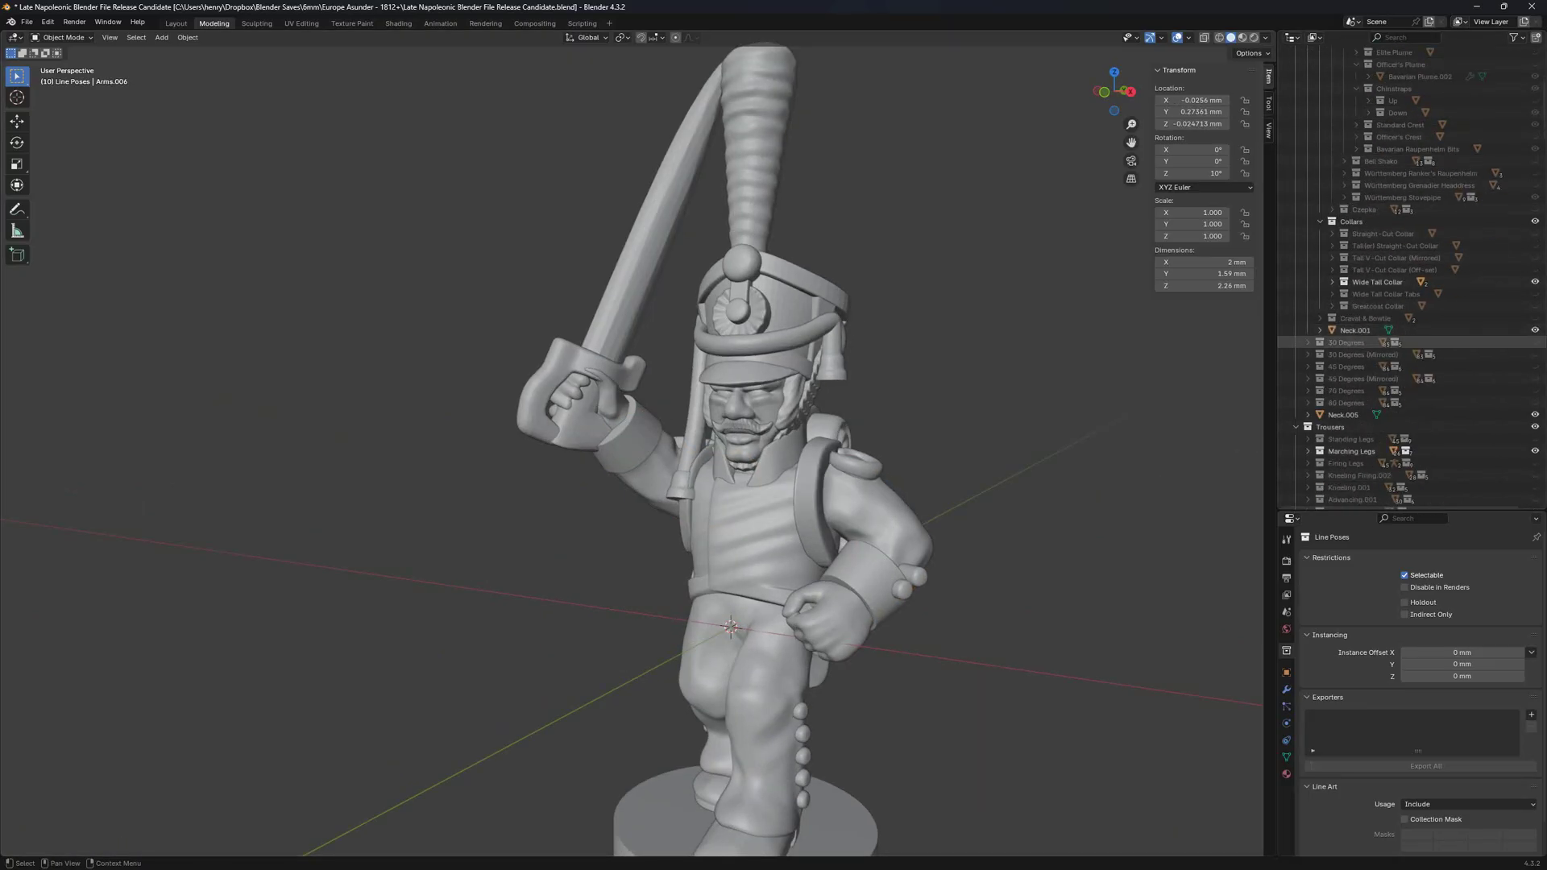
{"action": "scroll", "coordinate": [1410, 370], "scroll_direction": "up", "scroll_amount": 5}
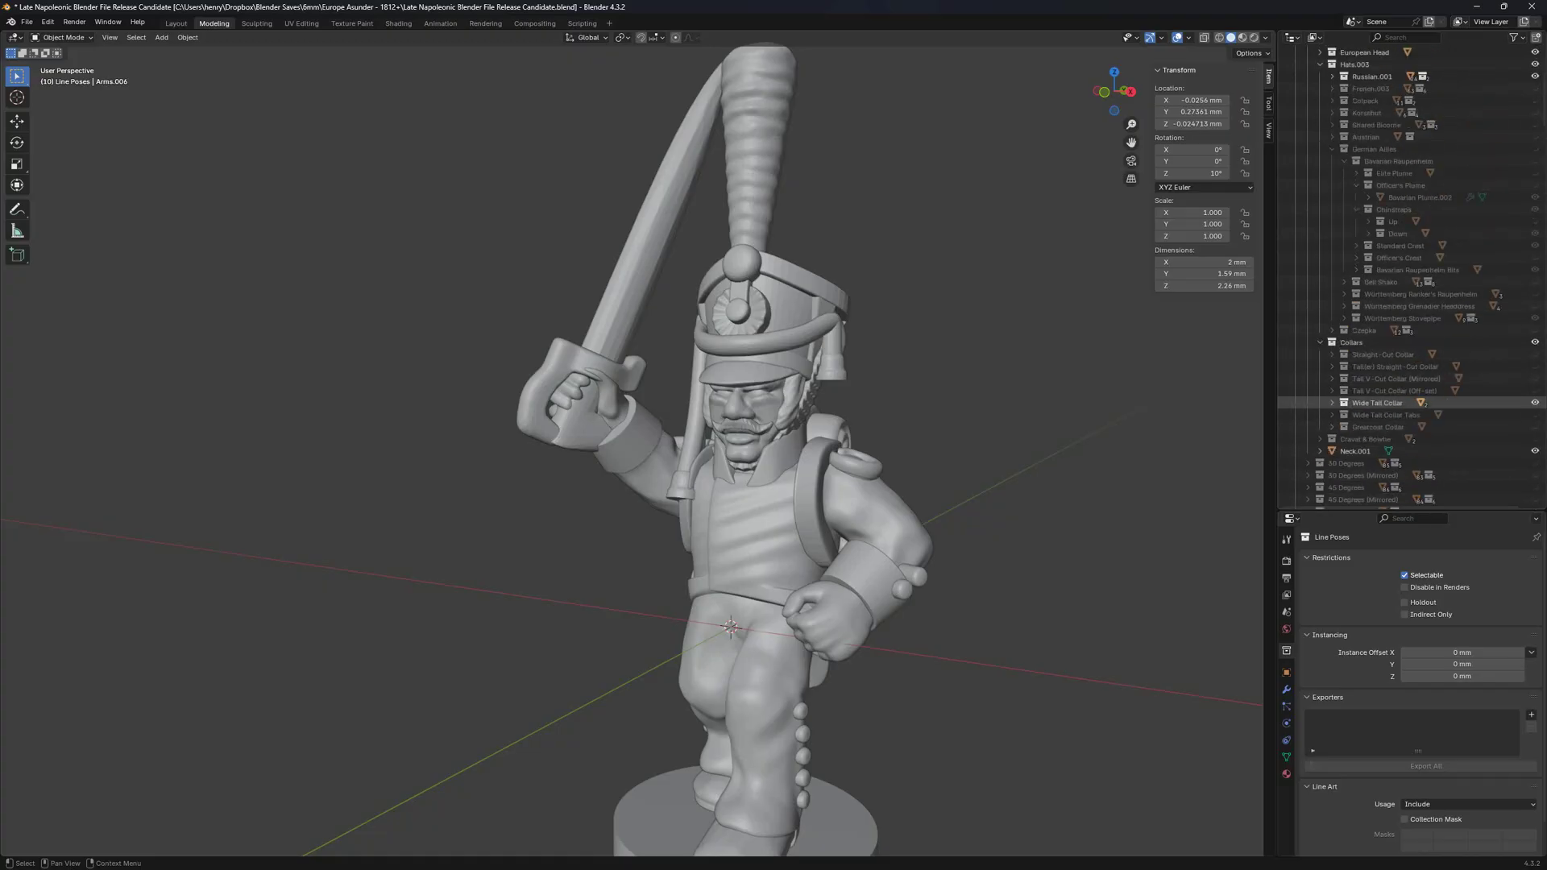
{"action": "scroll", "coordinate": [1386, 402], "scroll_direction": "up", "scroll_amount": 5}
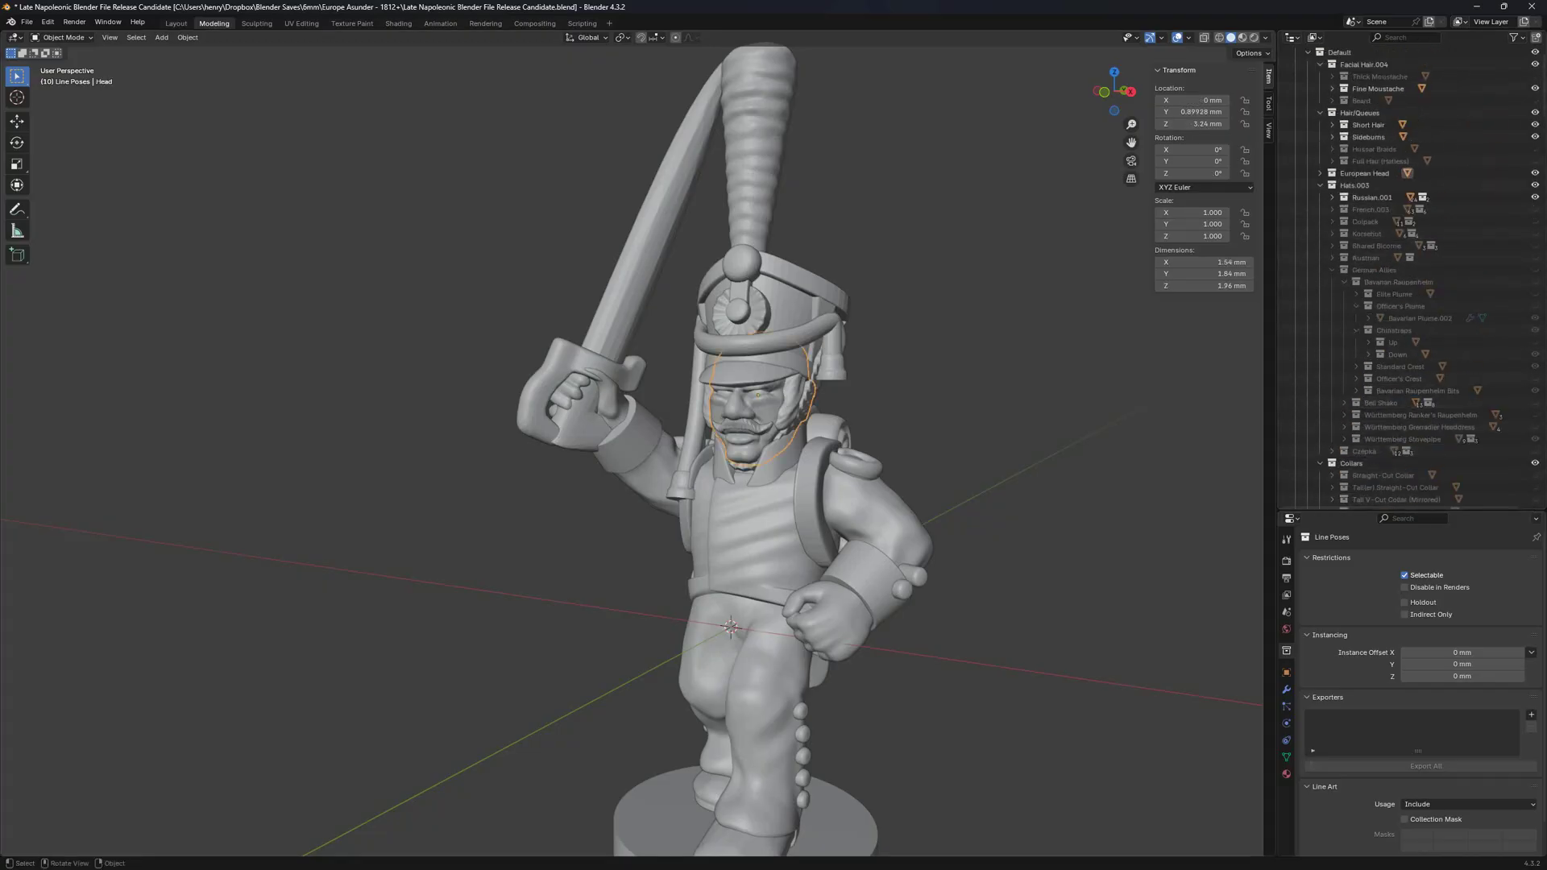
{"action": "scroll", "coordinate": [1406, 173], "scroll_direction": "down", "scroll_amount": 12}
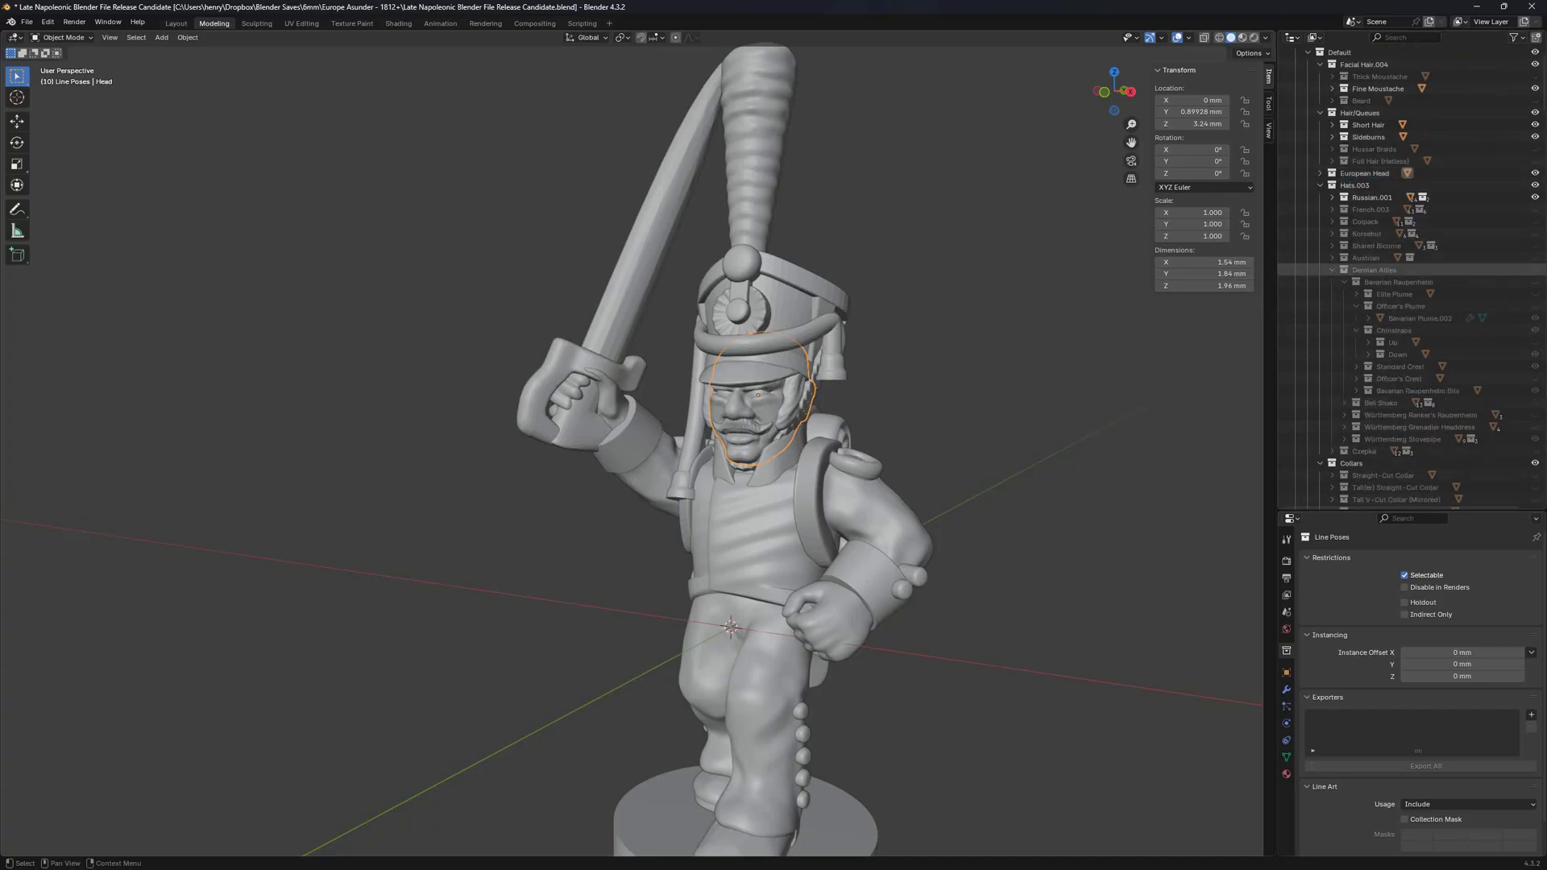
Select the officer's whole head together with the hat and plume, using wireframe display to catch every part.
{"action": "middle_click_drag", "start_coordinate": [685, 323], "coordinate": [714, 303]}
{"action": "key", "text": "shift+z"}
{"action": "mouse_move", "coordinate": [677, 250]}
{"action": "left_mouse_down"}
{"action": "mouse_move", "coordinate": [795, 384]}
{"action": "mouse_move", "coordinate": [834, 395]}
{"action": "left_mouse_up"}
{"action": "key", "text": "shift+z"}
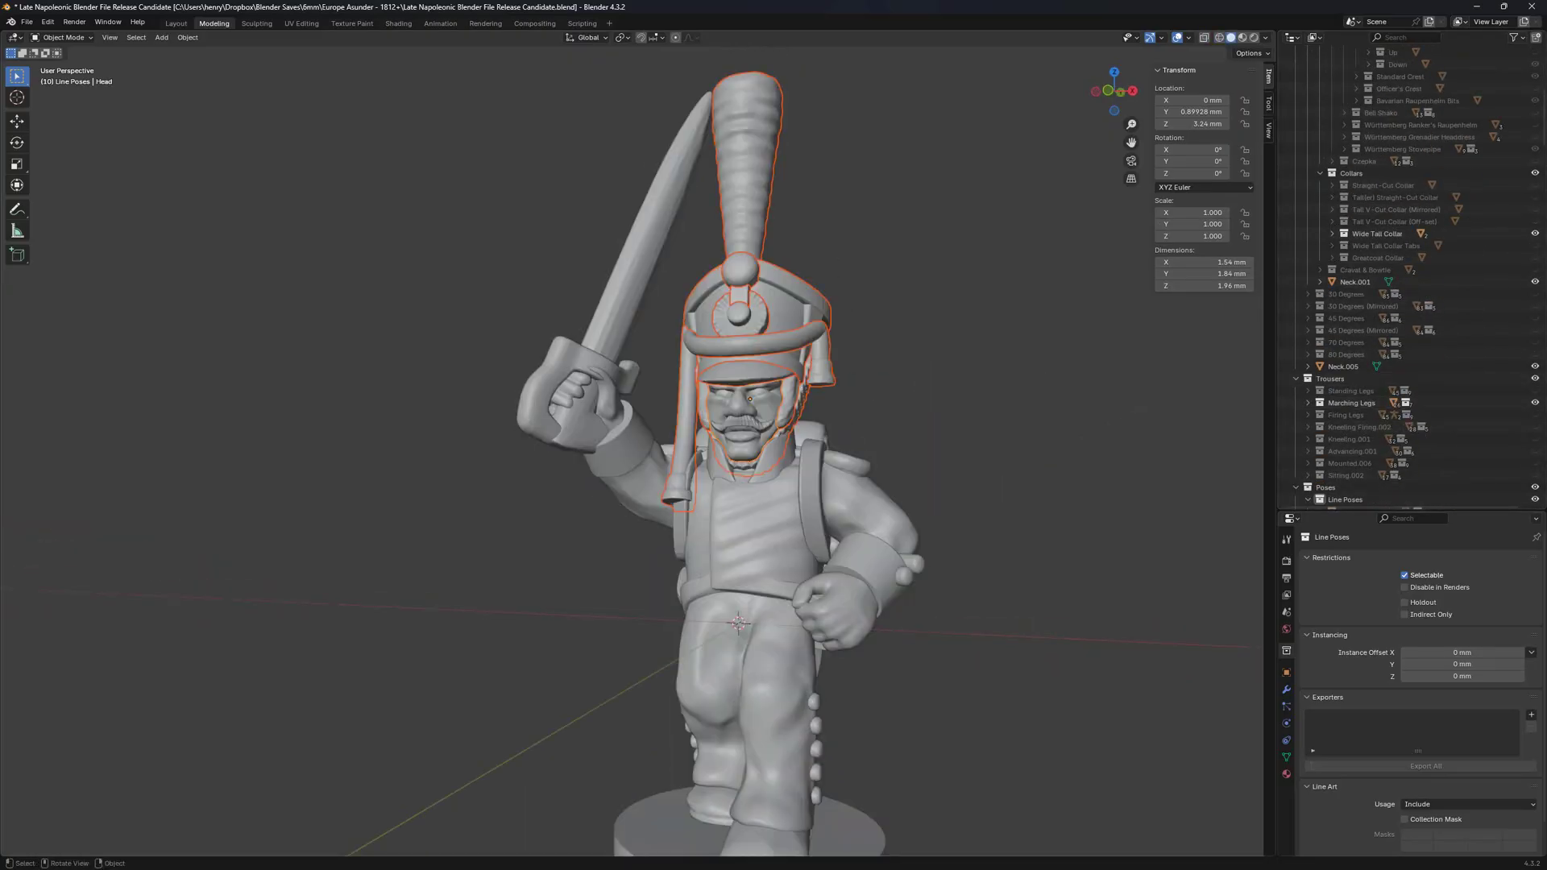
Try rotating the selected head and hat about the Z axis twice, undoing each rotation.
{"action": "middle_click_drag", "start_coordinate": [941, 423], "coordinate": [938, 473]}
{"action": "key", "text": "r"}
{"action": "key", "text": "z"}
{"action": "left_click", "coordinate": [899, 595], "text": "ctrl"}
{"action": "middle_click_drag", "start_coordinate": [899, 595], "coordinate": [951, 544]}
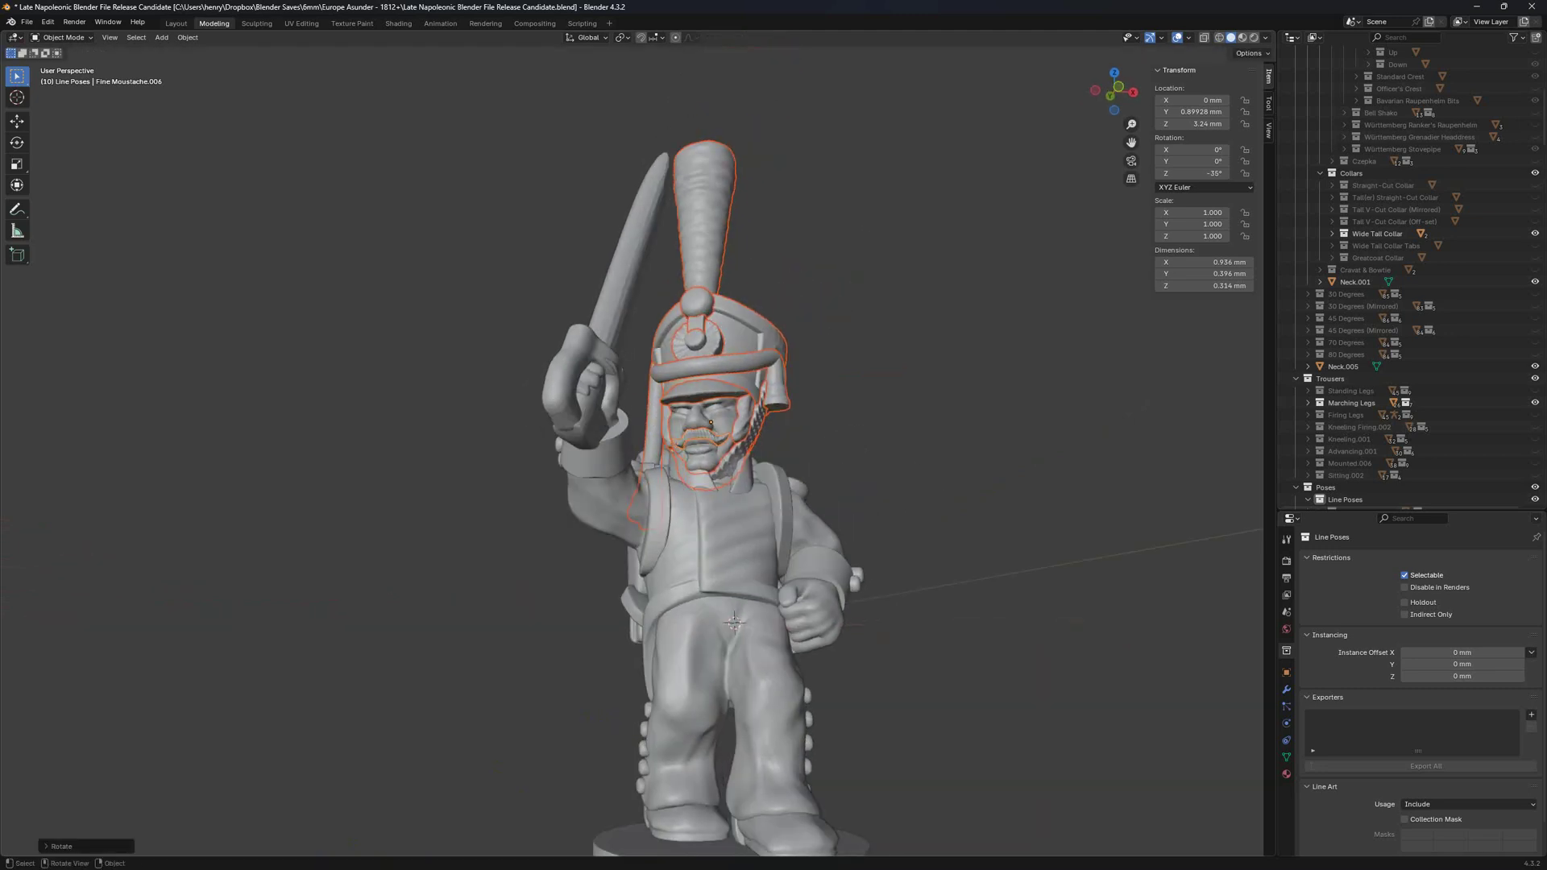
{"action": "key", "text": "ctrl+z"}
{"action": "scroll", "coordinate": [1370, 282], "scroll_direction": "up", "scroll_amount": 5}
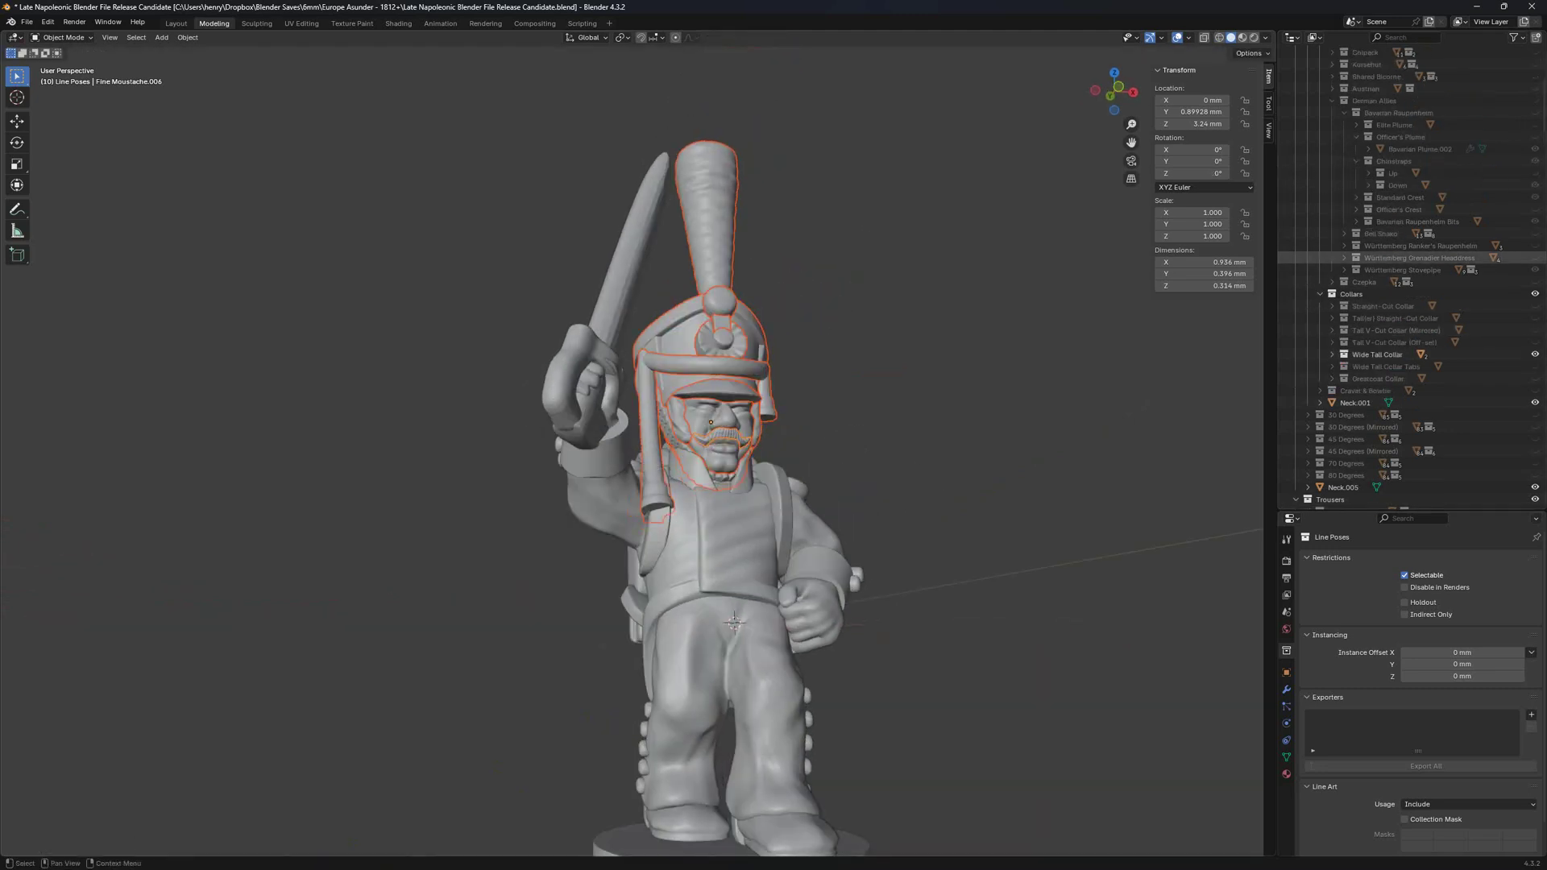
{"action": "middle_click_drag", "start_coordinate": [1075, 467], "coordinate": [1003, 557]}
{"action": "key", "text": "r"}
{"action": "key", "text": "z"}
{"action": "left_click", "coordinate": [886, 635], "text": "ctrl"}
{"action": "middle_click_drag", "start_coordinate": [887, 635], "coordinate": [919, 560]}
{"action": "key", "text": "ctrl+z"}
{"action": "key", "text": "KP_Decimal"}
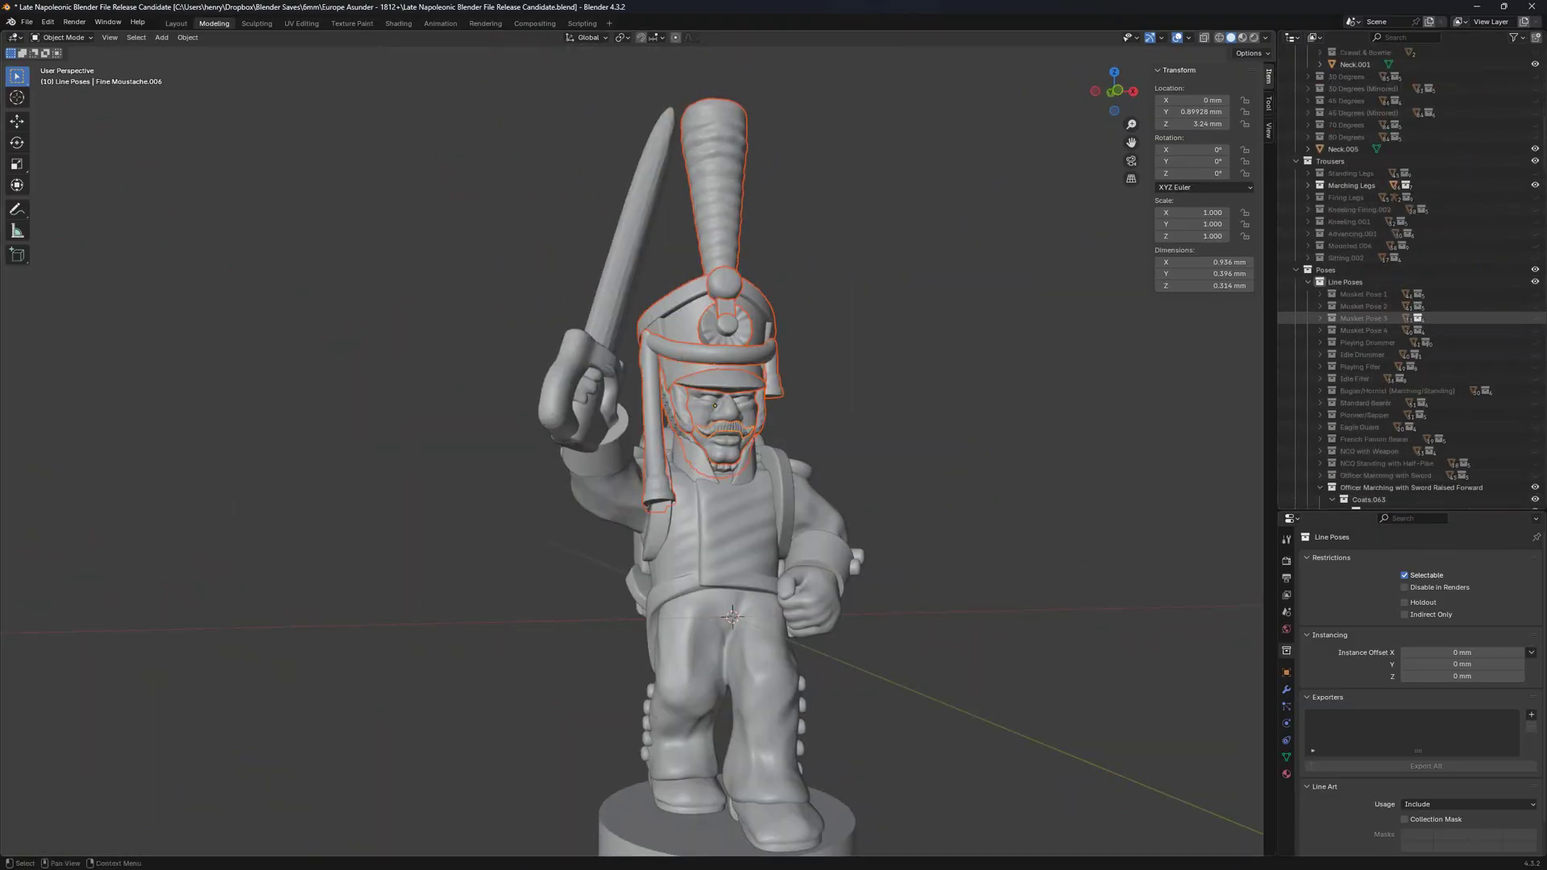
Hide and collapse the Officer Marching with Sword Raised Forward pose, show Musket Pose 1, and collapse the Line Poses collection.
{"action": "left_click", "coordinate": [1535, 343]}
{"action": "left_click", "coordinate": [1320, 342]}
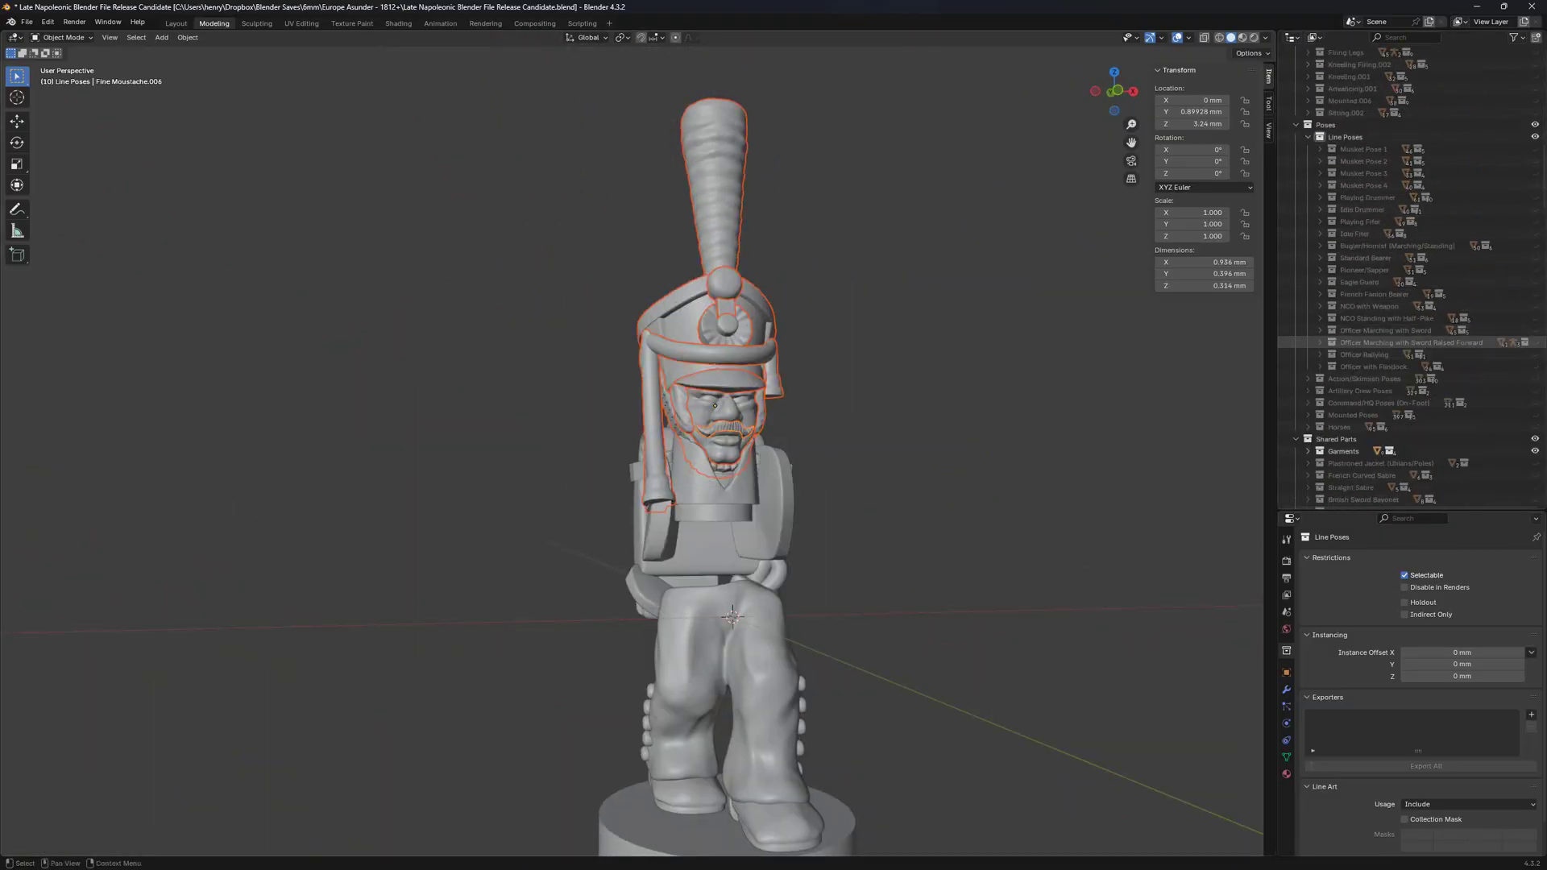
{"action": "left_click", "coordinate": [1535, 149]}
{"action": "left_click", "coordinate": [1308, 137]}
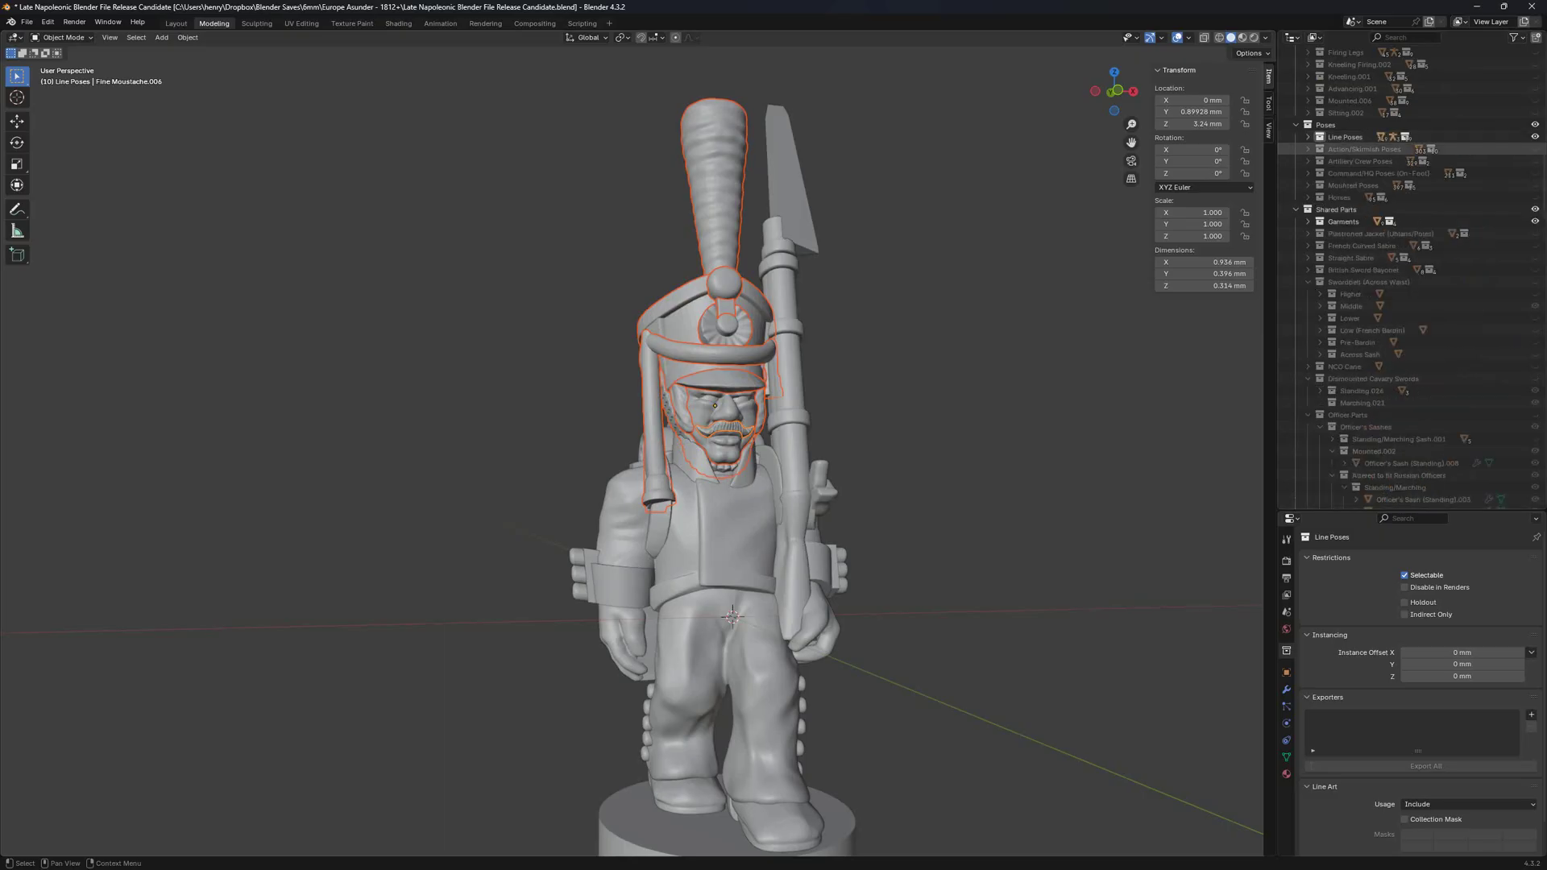
Show and expand the Action/Skirmish Poses, hide the Standing Firing pose, and examine the Ready 1 pose from the side.
{"action": "left_click", "coordinate": [1535, 149]}
{"action": "left_click", "coordinate": [1308, 149]}
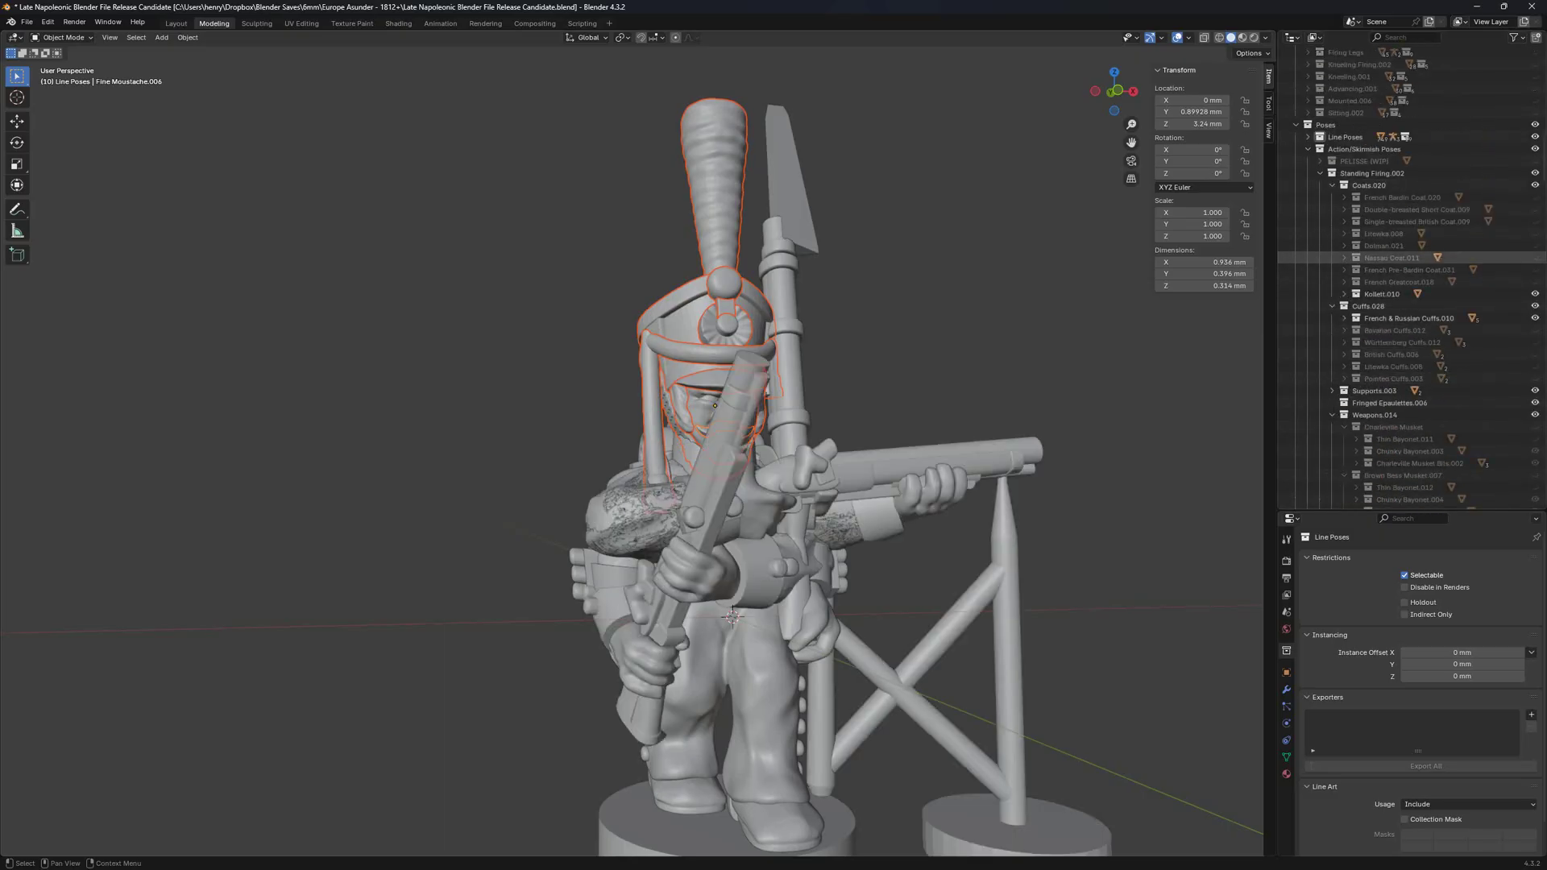
{"action": "left_click", "coordinate": [1320, 173]}
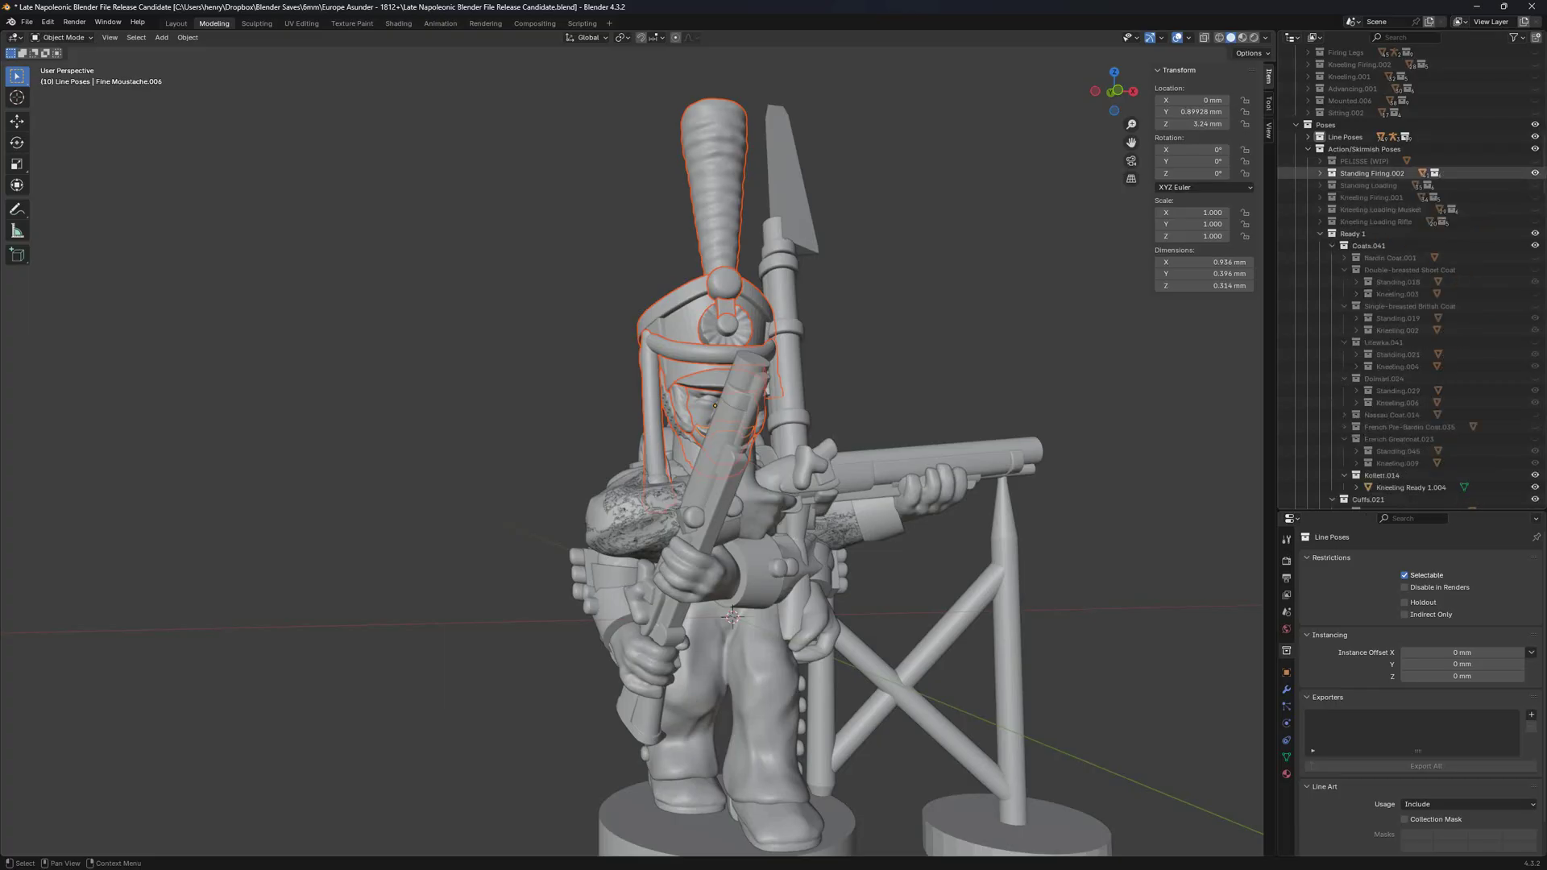
{"action": "left_click", "coordinate": [1535, 172]}
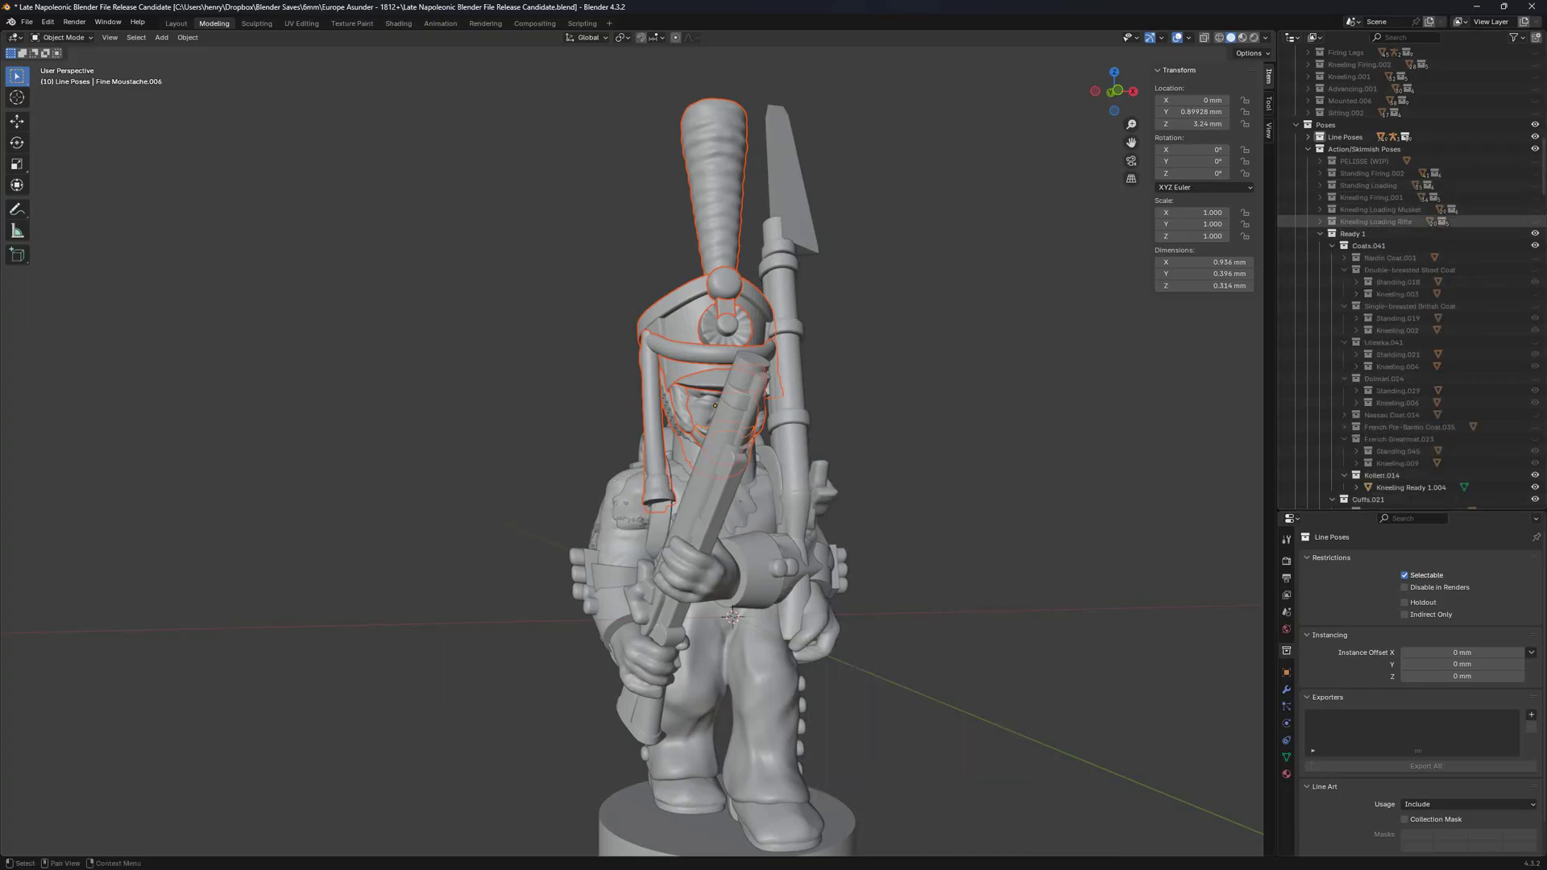
{"action": "middle_click_drag", "start_coordinate": [726, 483], "coordinate": [927, 483]}
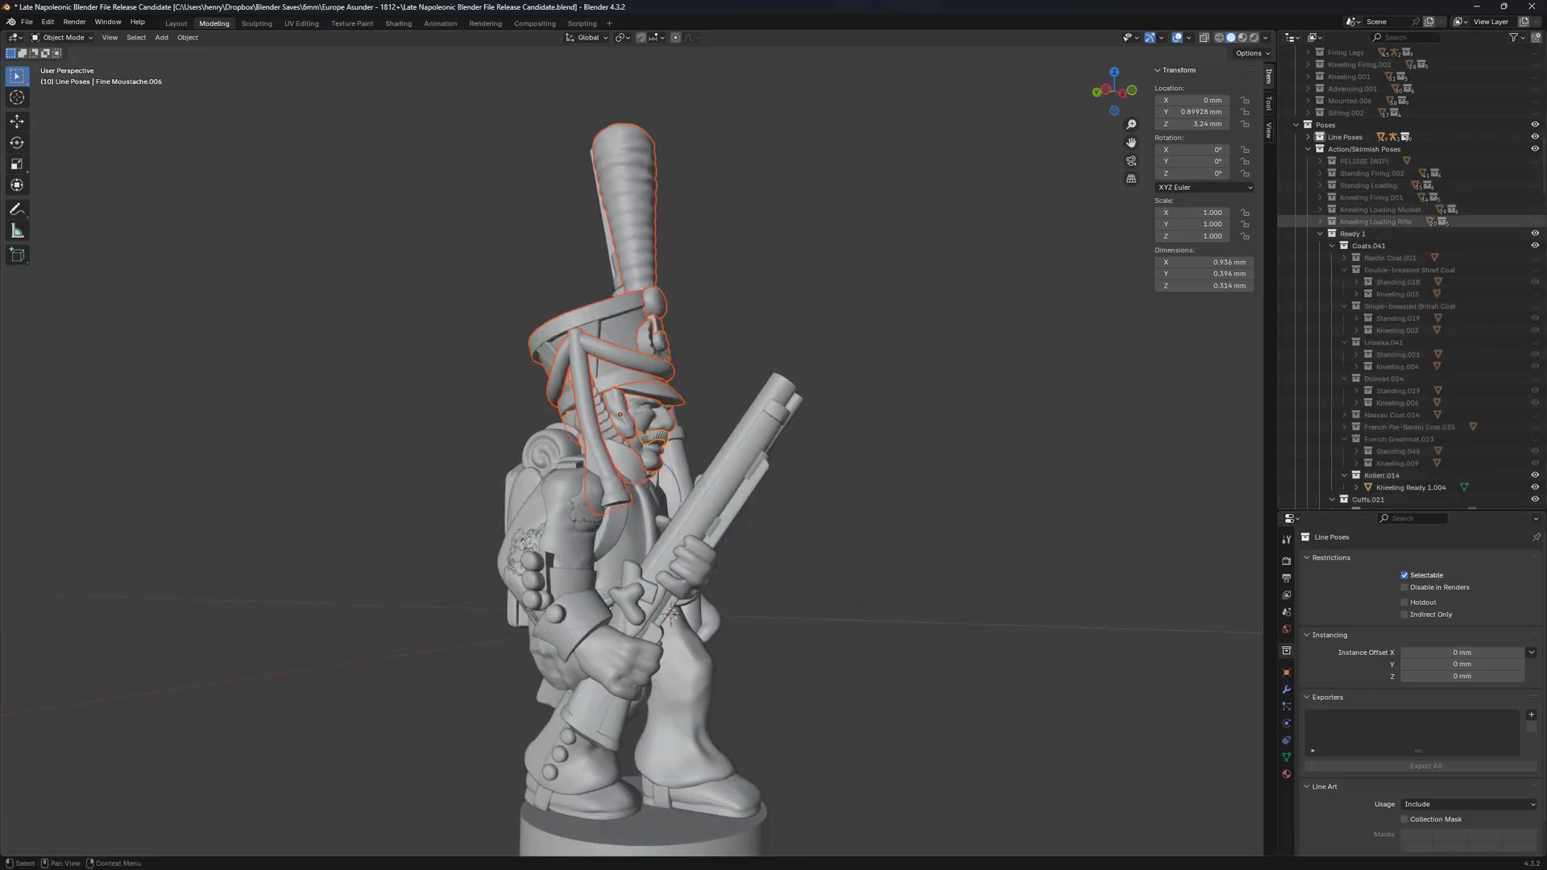
Hide the Ready 1 pose and preview the Standing Firing pose, hiding it after examining the figure.
{"action": "left_click", "coordinate": [1535, 233]}
{"action": "left_click", "coordinate": [1535, 172]}
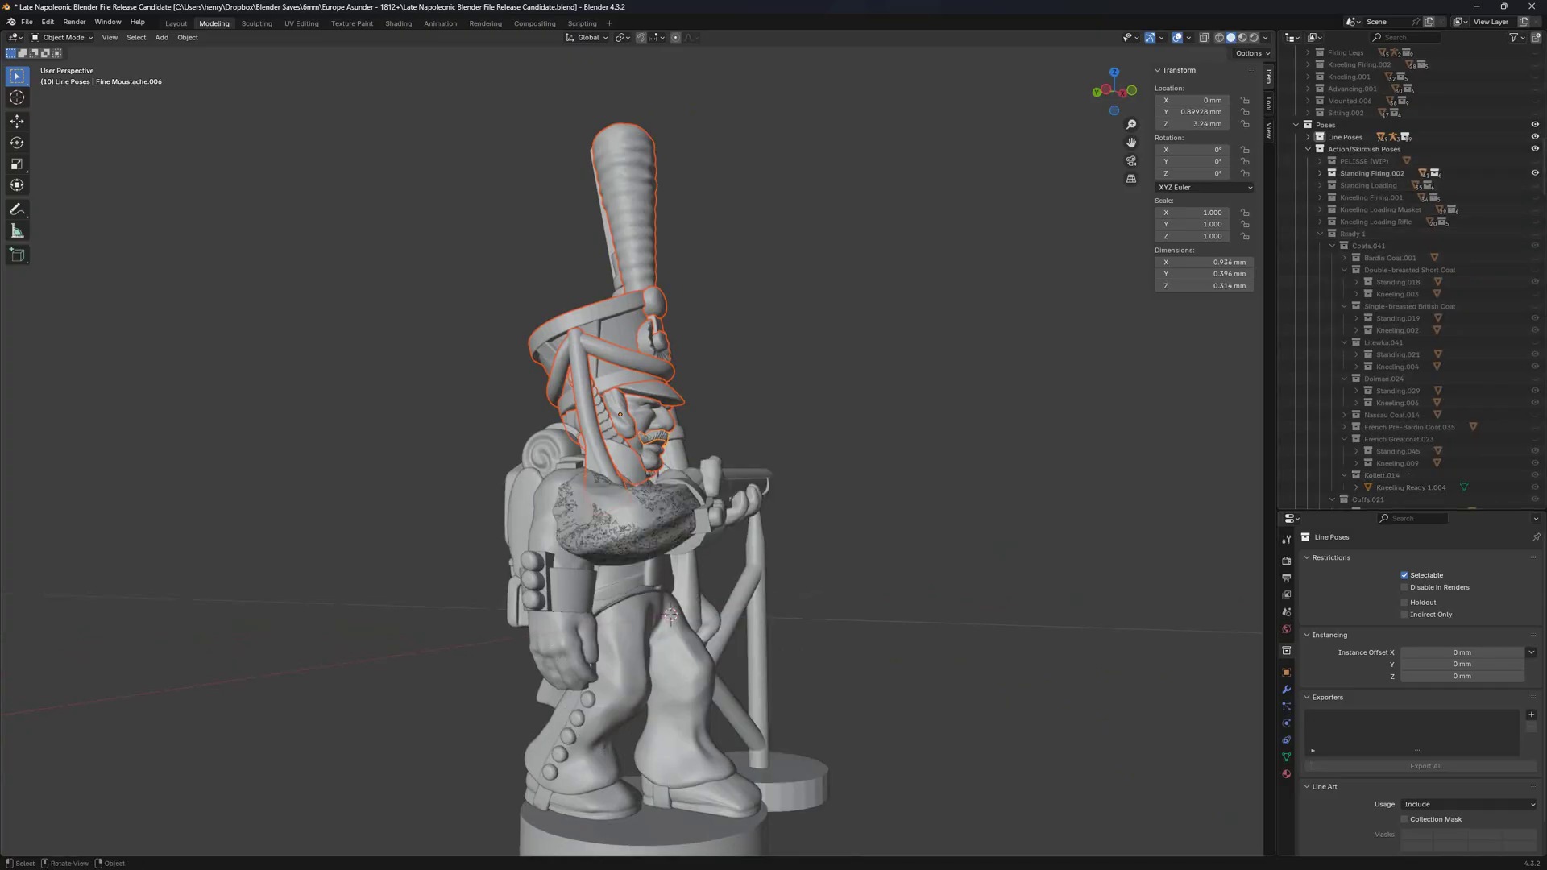
{"action": "middle_click_drag", "start_coordinate": [726, 483], "coordinate": [926, 484]}
{"action": "left_click", "coordinate": [1535, 172]}
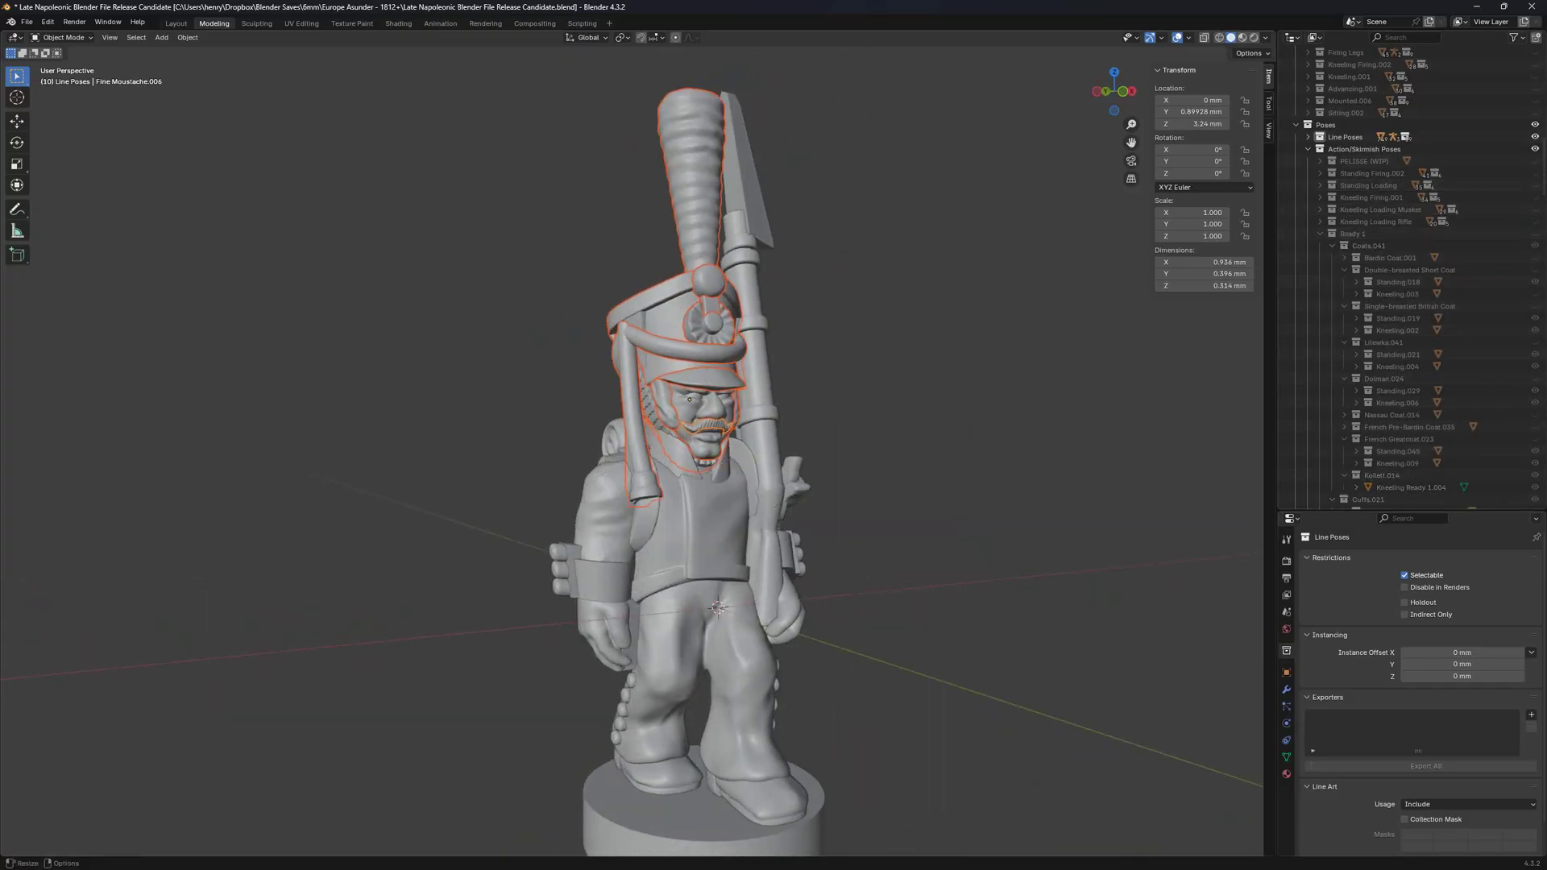
Hide the Line Poses collection and toggle the Standing Firing pose on and off.
{"action": "scroll", "coordinate": [1410, 241], "scroll_direction": "up", "scroll_amount": 2}
{"action": "left_click", "coordinate": [1320, 185]}
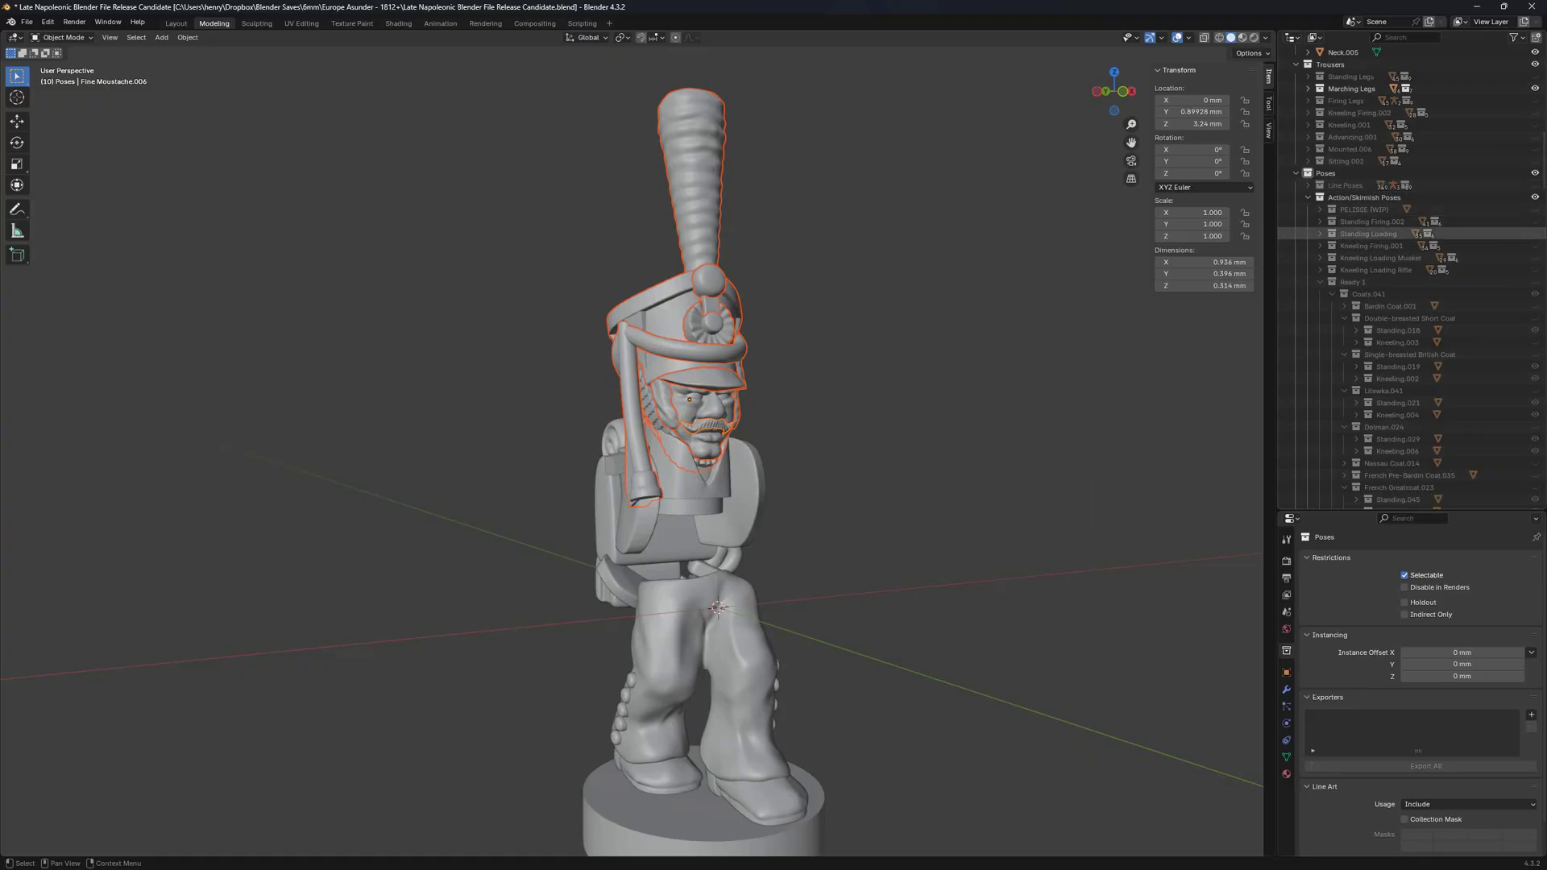
{"action": "left_click", "coordinate": [1535, 221]}
{"action": "left_click", "coordinate": [1535, 222]}
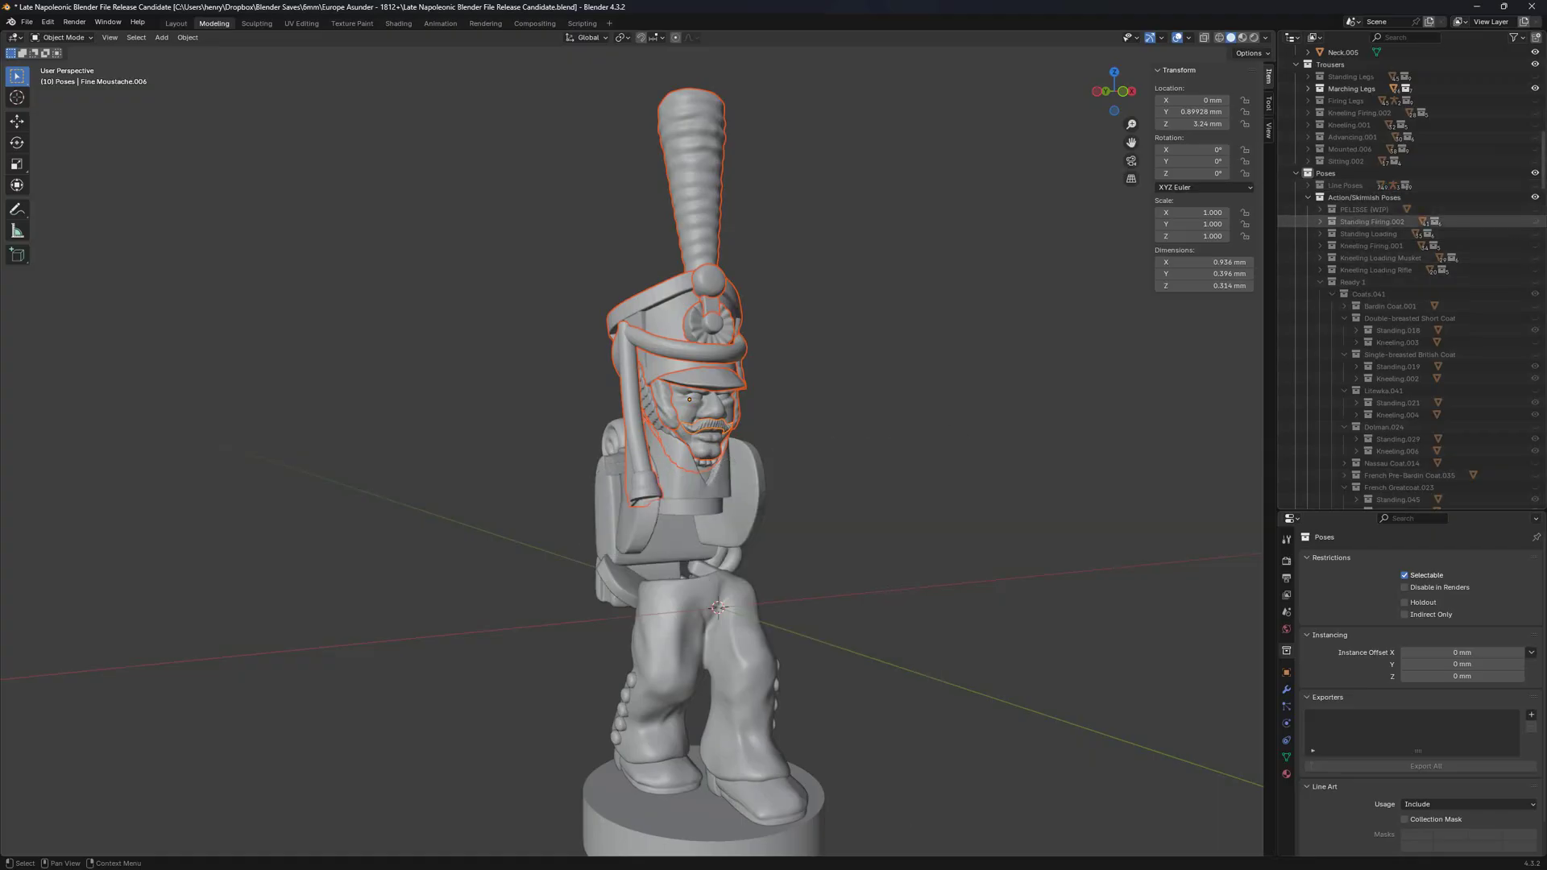
Show the Ready 1 pose, examine it from the side, and collapse and hide its collection.
{"action": "left_click", "coordinate": [1535, 282]}
{"action": "middle_click_drag", "start_coordinate": [1047, 346], "coordinate": [1209, 316]}
{"action": "left_click", "coordinate": [1320, 282]}
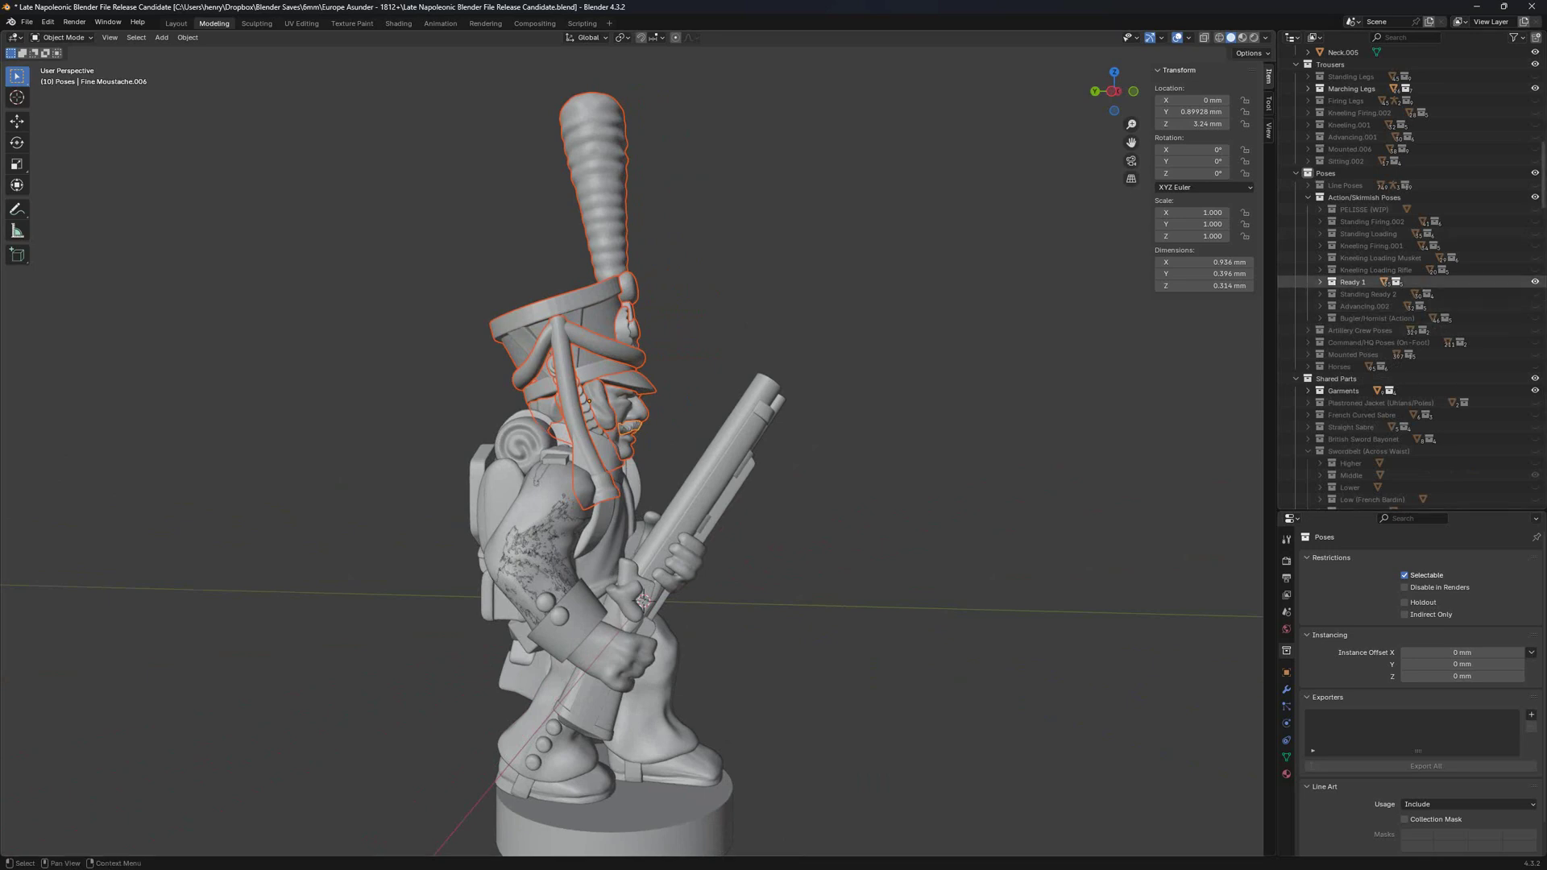
{"action": "left_click", "coordinate": [1535, 282]}
{"action": "scroll", "coordinate": [1451, 274], "scroll_direction": "up", "scroll_amount": 4}
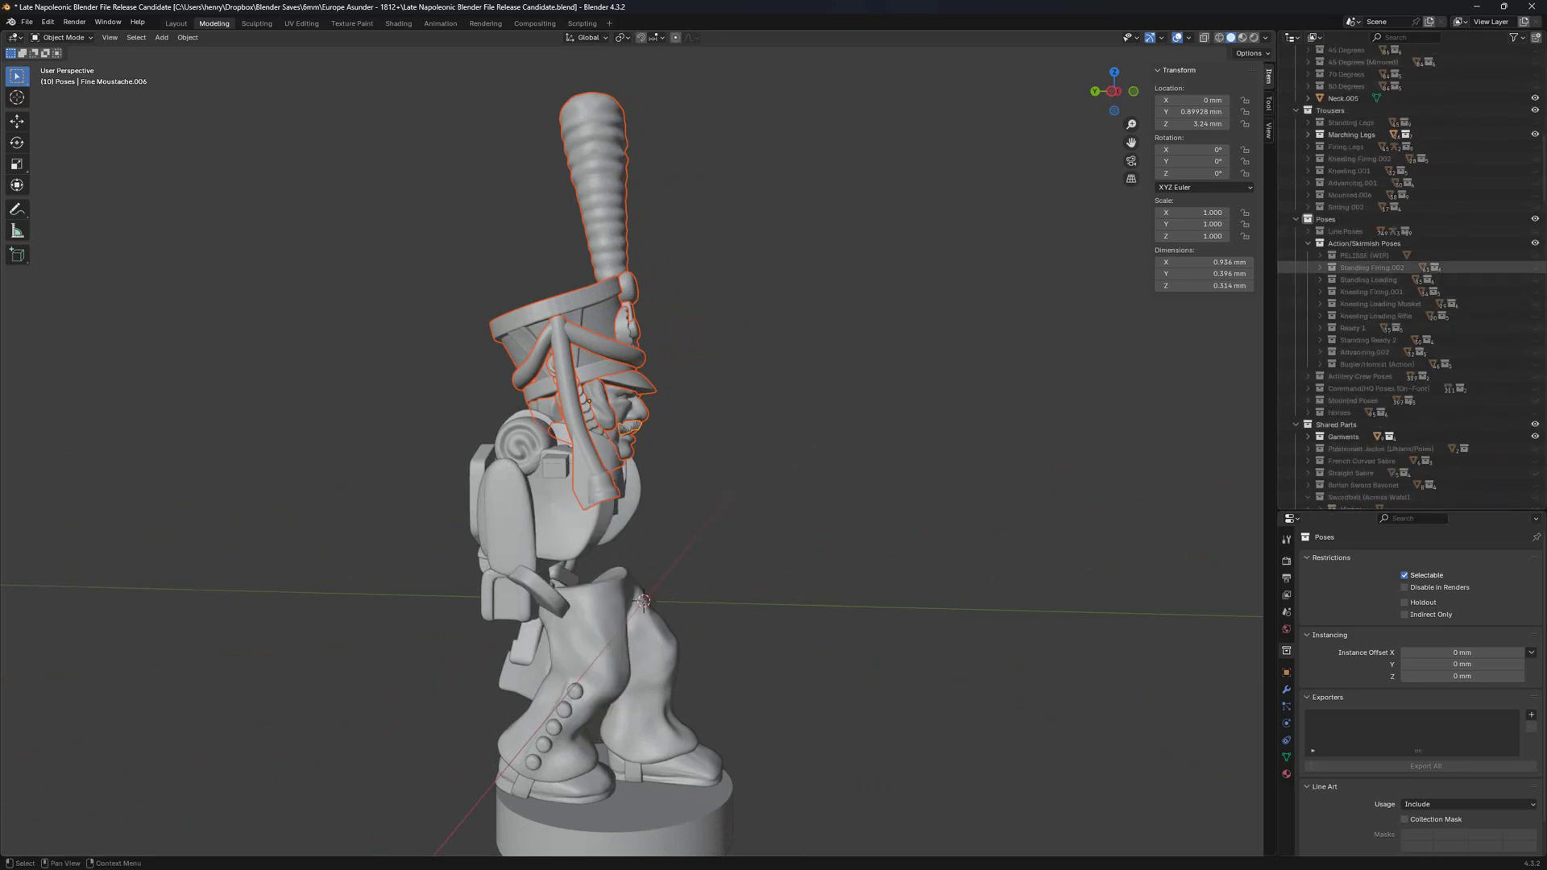
{"action": "scroll", "coordinate": [1451, 274], "scroll_direction": "up", "scroll_amount": 7}
{"action": "scroll", "coordinate": [1451, 286], "scroll_direction": "down", "scroll_amount": 7}
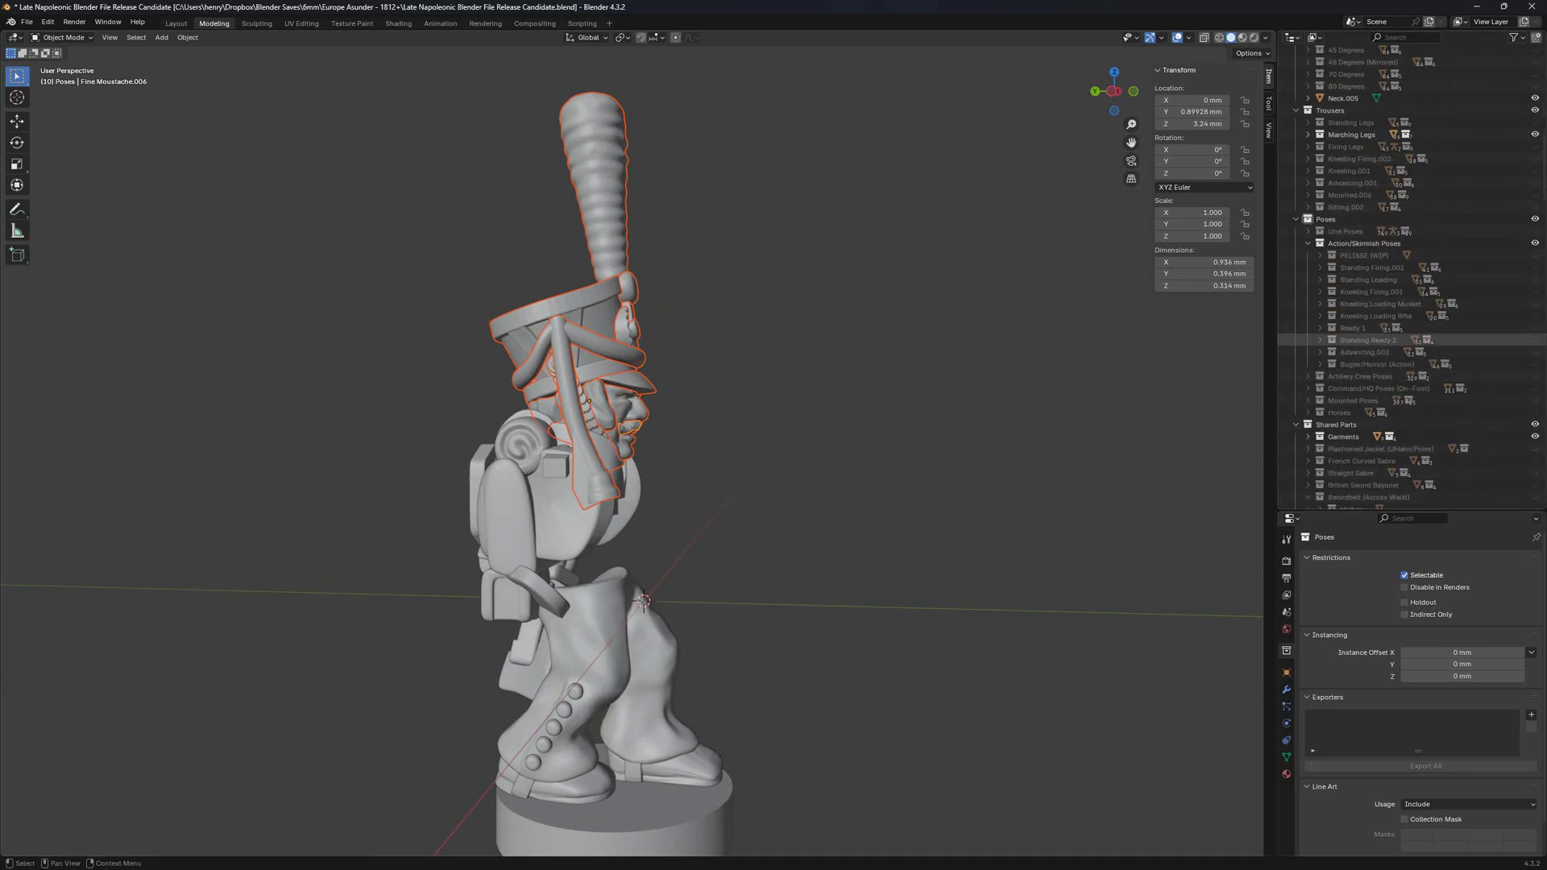
Compare the Standing Ready 2 and Ready 1 poses by toggling each one on and off.
{"action": "left_click", "coordinate": [1536, 340]}
{"action": "left_click", "coordinate": [1535, 340]}
{"action": "left_click", "coordinate": [1535, 328]}
{"action": "left_click", "coordinate": [1535, 328]}
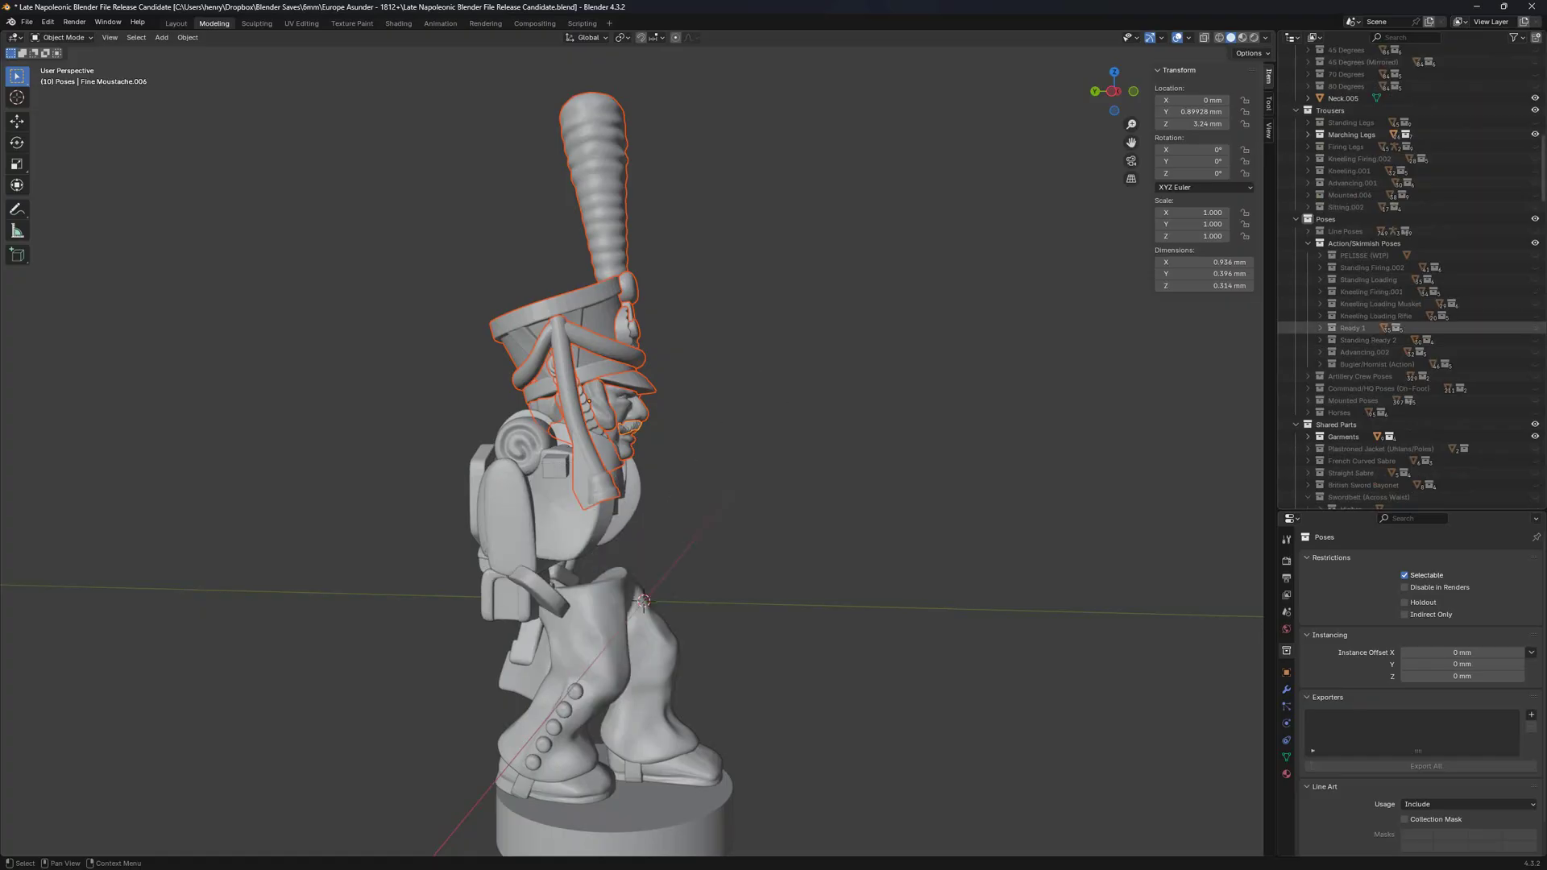
{"action": "left_click", "coordinate": [1535, 340]}
{"action": "left_click", "coordinate": [1535, 340]}
Show the Advancing pose, examine the figure from a three-quarter view, and hide the pose.
{"action": "left_click", "coordinate": [1535, 352]}
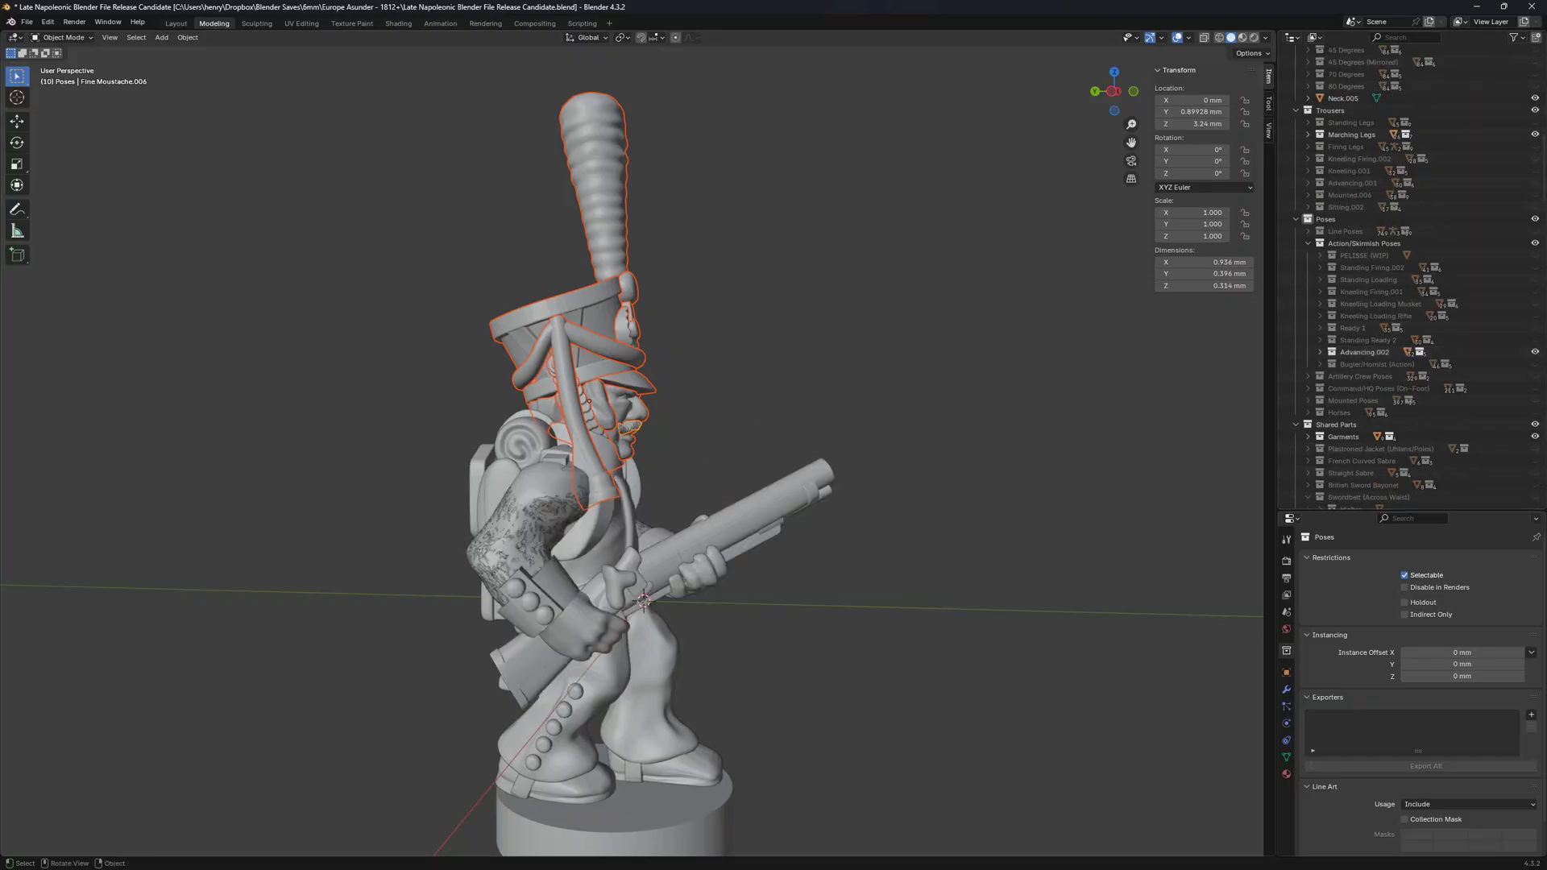
{"action": "middle_click_drag", "start_coordinate": [886, 483], "coordinate": [597, 484]}
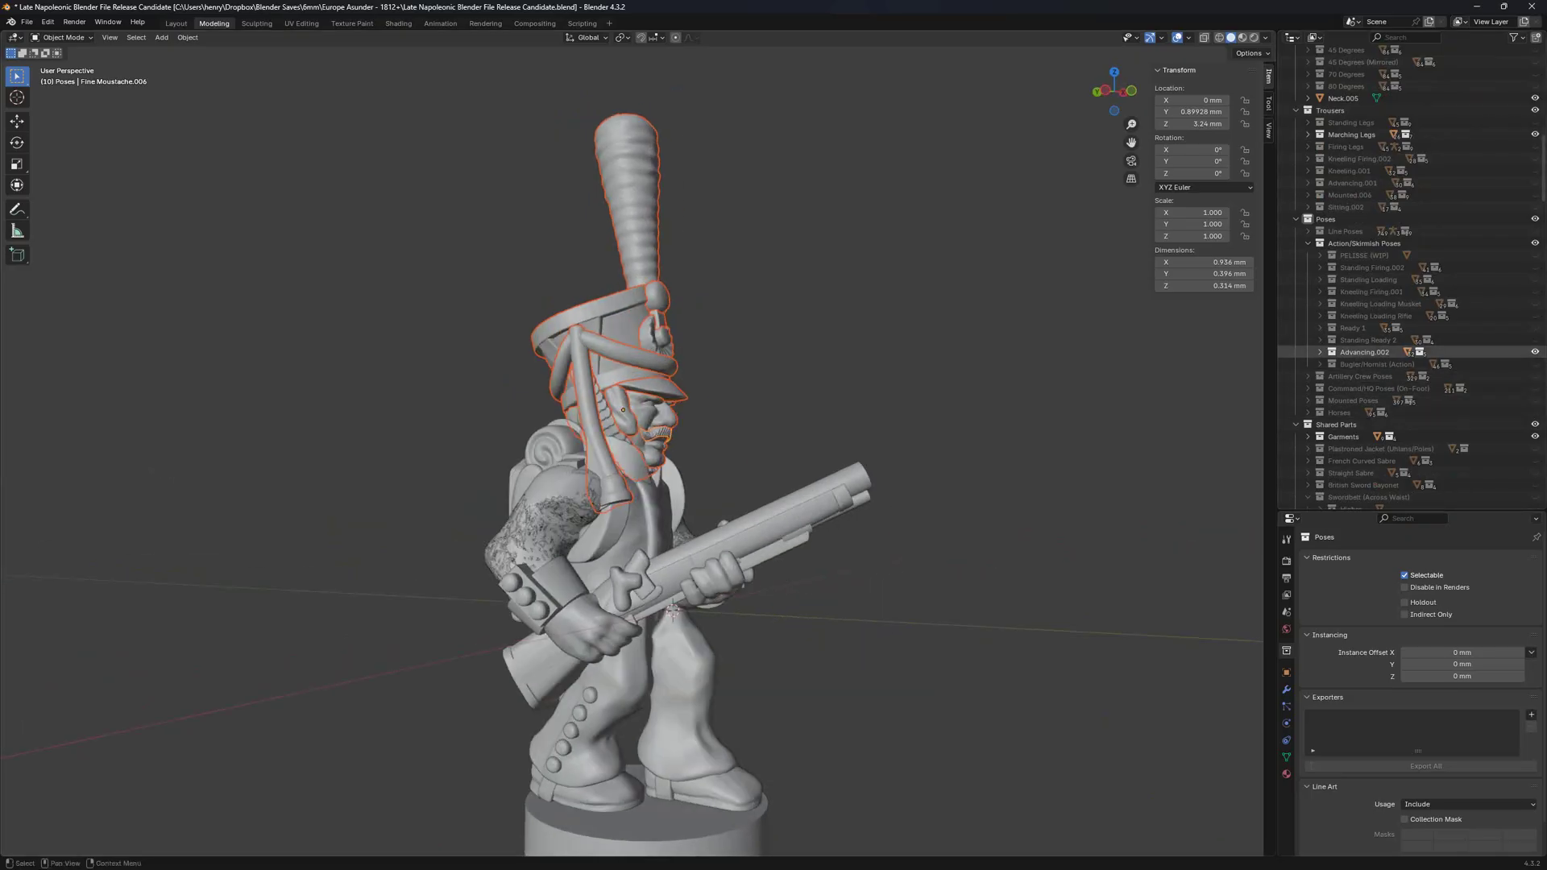
{"action": "left_click", "coordinate": [1535, 352]}
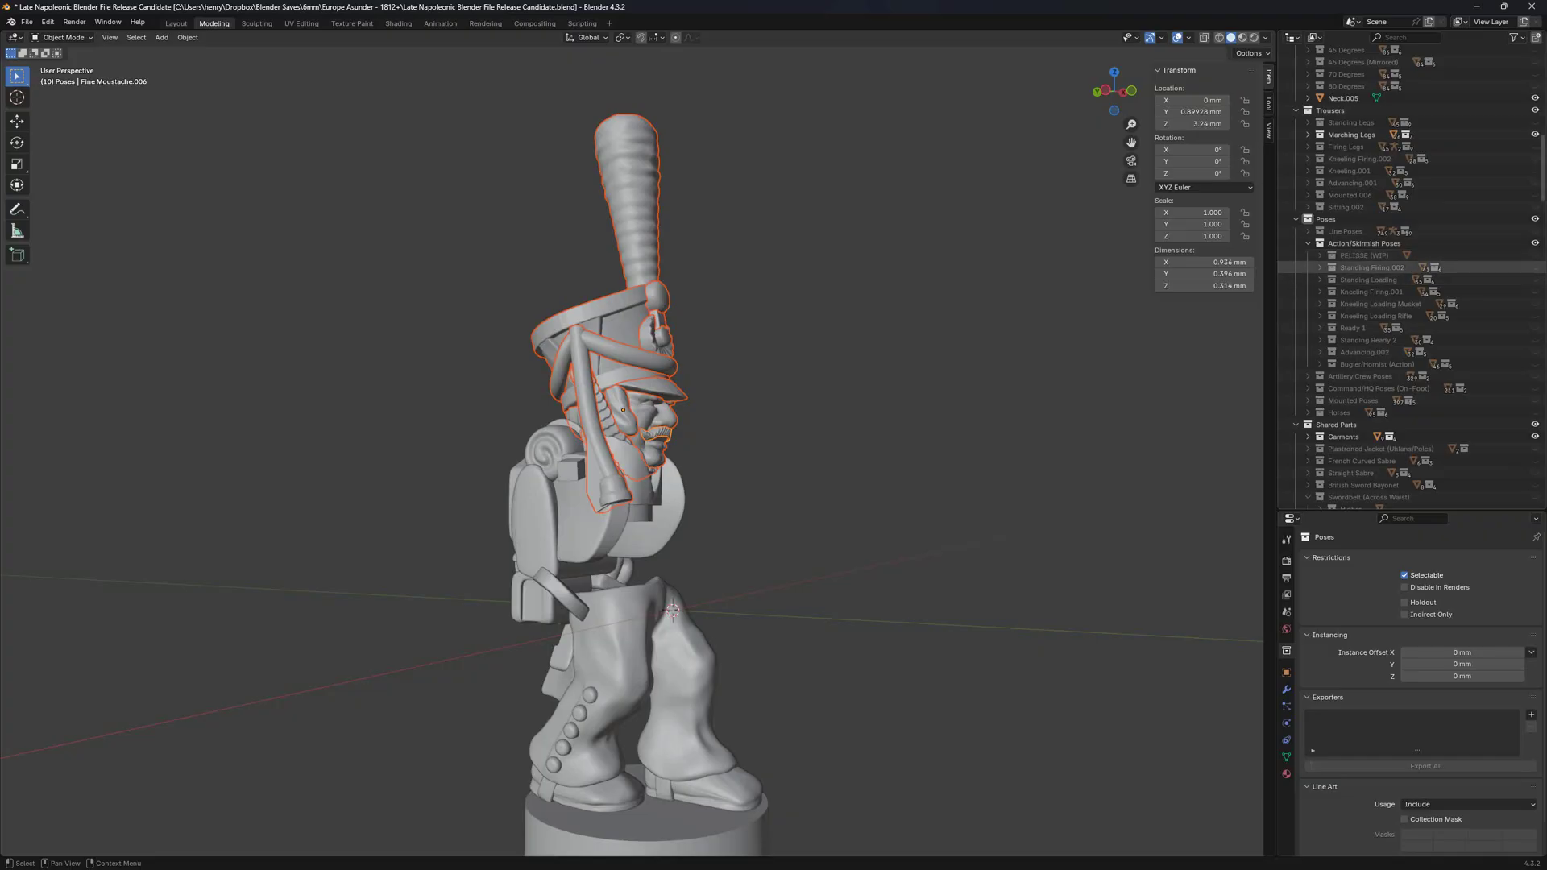
Collapse the Action/Skirmish Poses collection and hide it.
{"action": "left_click", "coordinate": [1535, 267]}
{"action": "left_click", "coordinate": [1308, 243]}
{"action": "left_click", "coordinate": [1535, 243]}
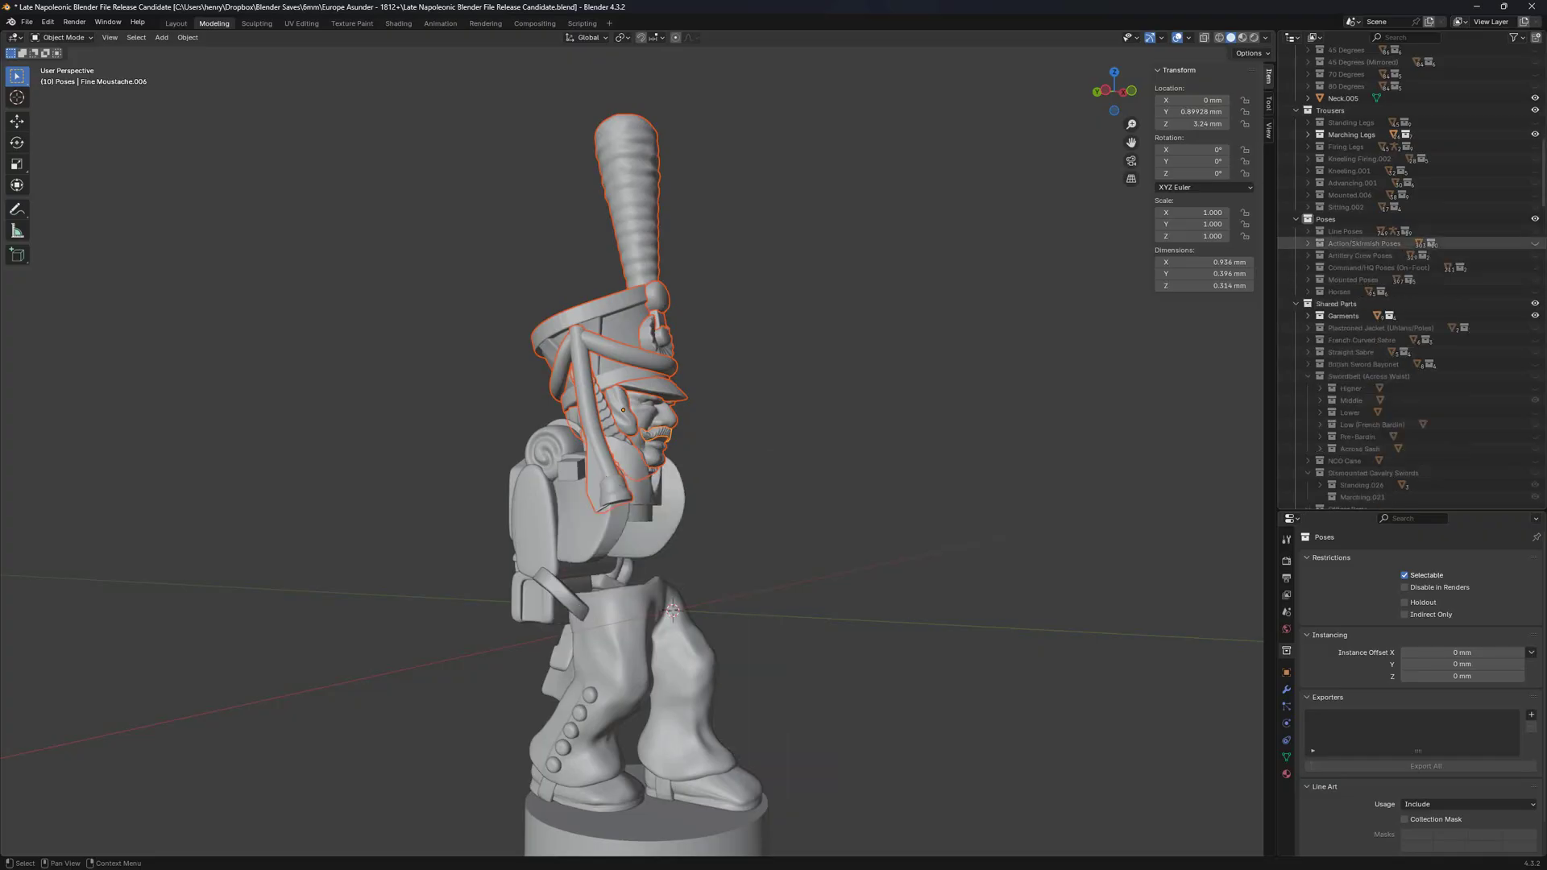
Toggle the Artillery Crew Poses on and off, and preview the Command/HQ Poses (On-Foot) from the front before hiding them.
{"action": "left_click", "coordinate": [1535, 255]}
{"action": "left_click", "coordinate": [1536, 255]}
{"action": "left_click", "coordinate": [1535, 267]}
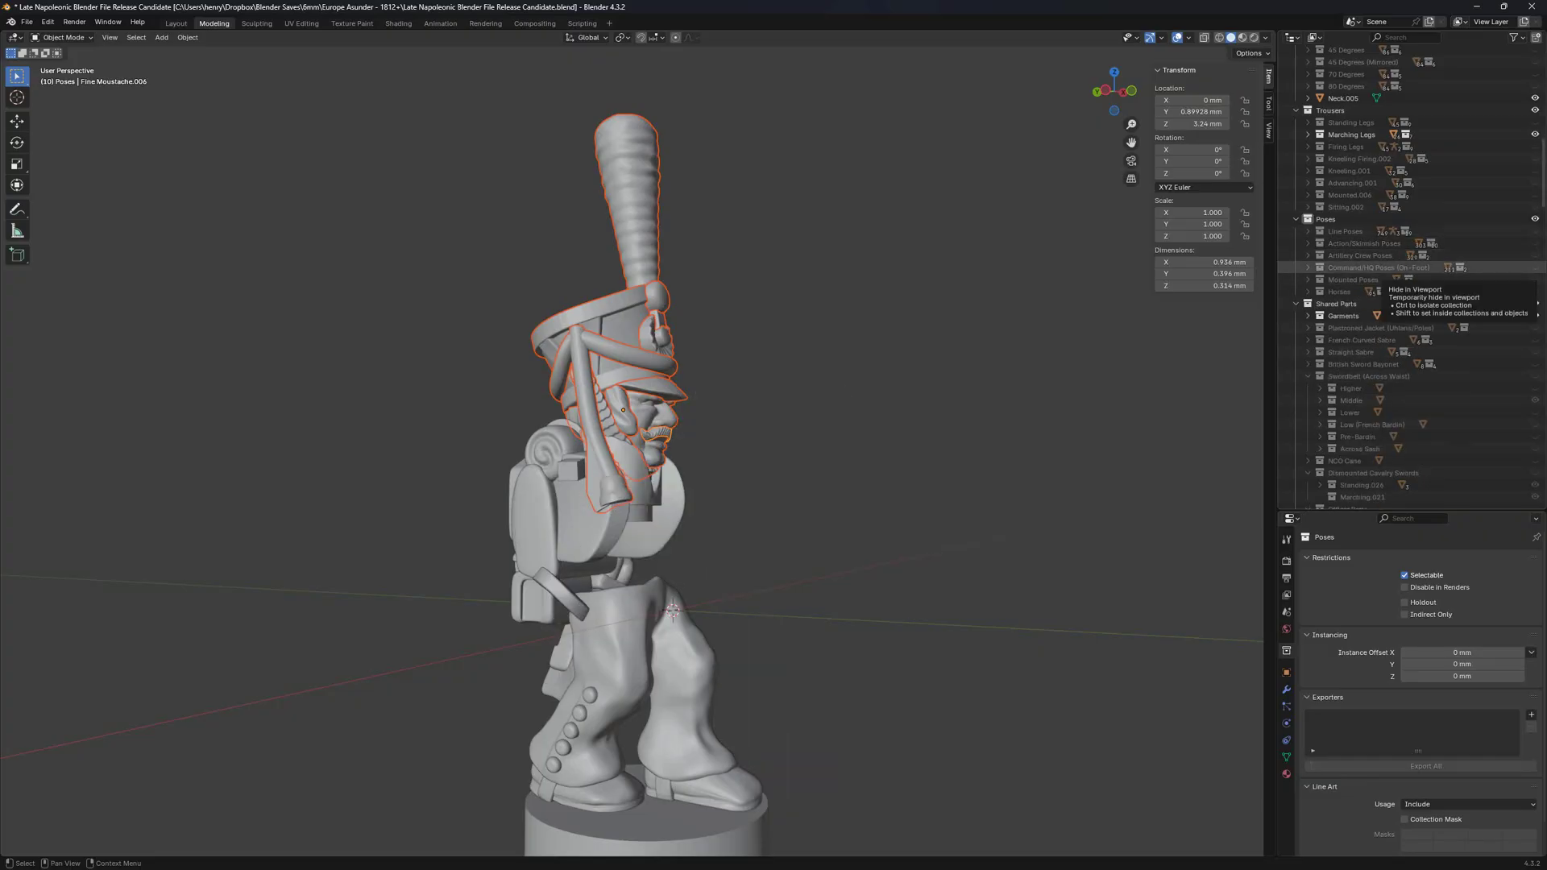
{"action": "left_click", "coordinate": [1535, 267]}
{"action": "middle_click_drag", "start_coordinate": [1024, 387], "coordinate": [822, 424]}
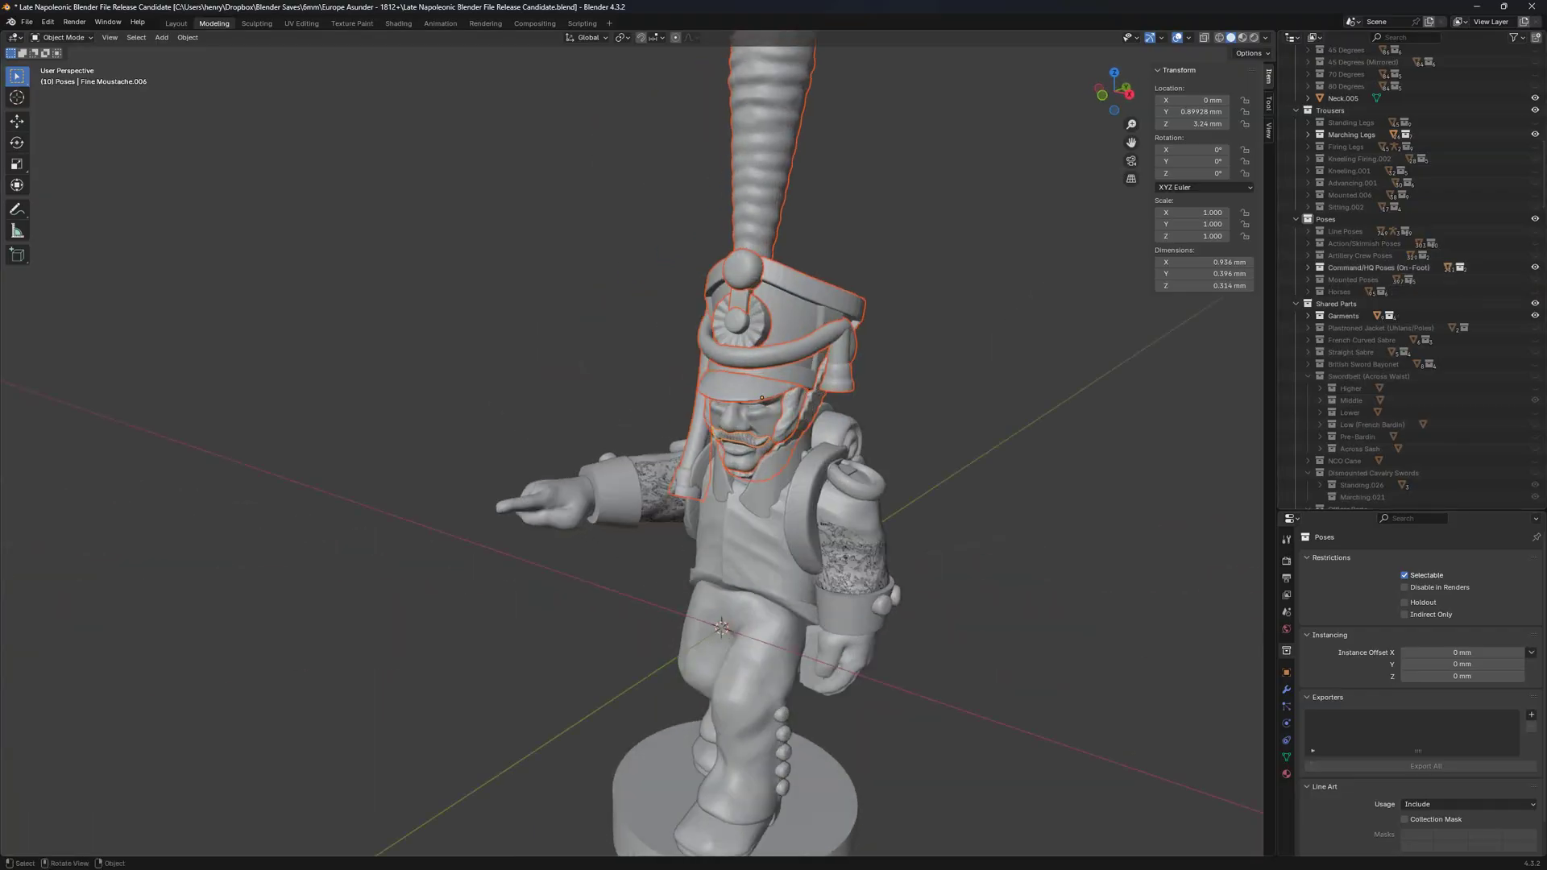
{"action": "left_click", "coordinate": [1535, 267]}
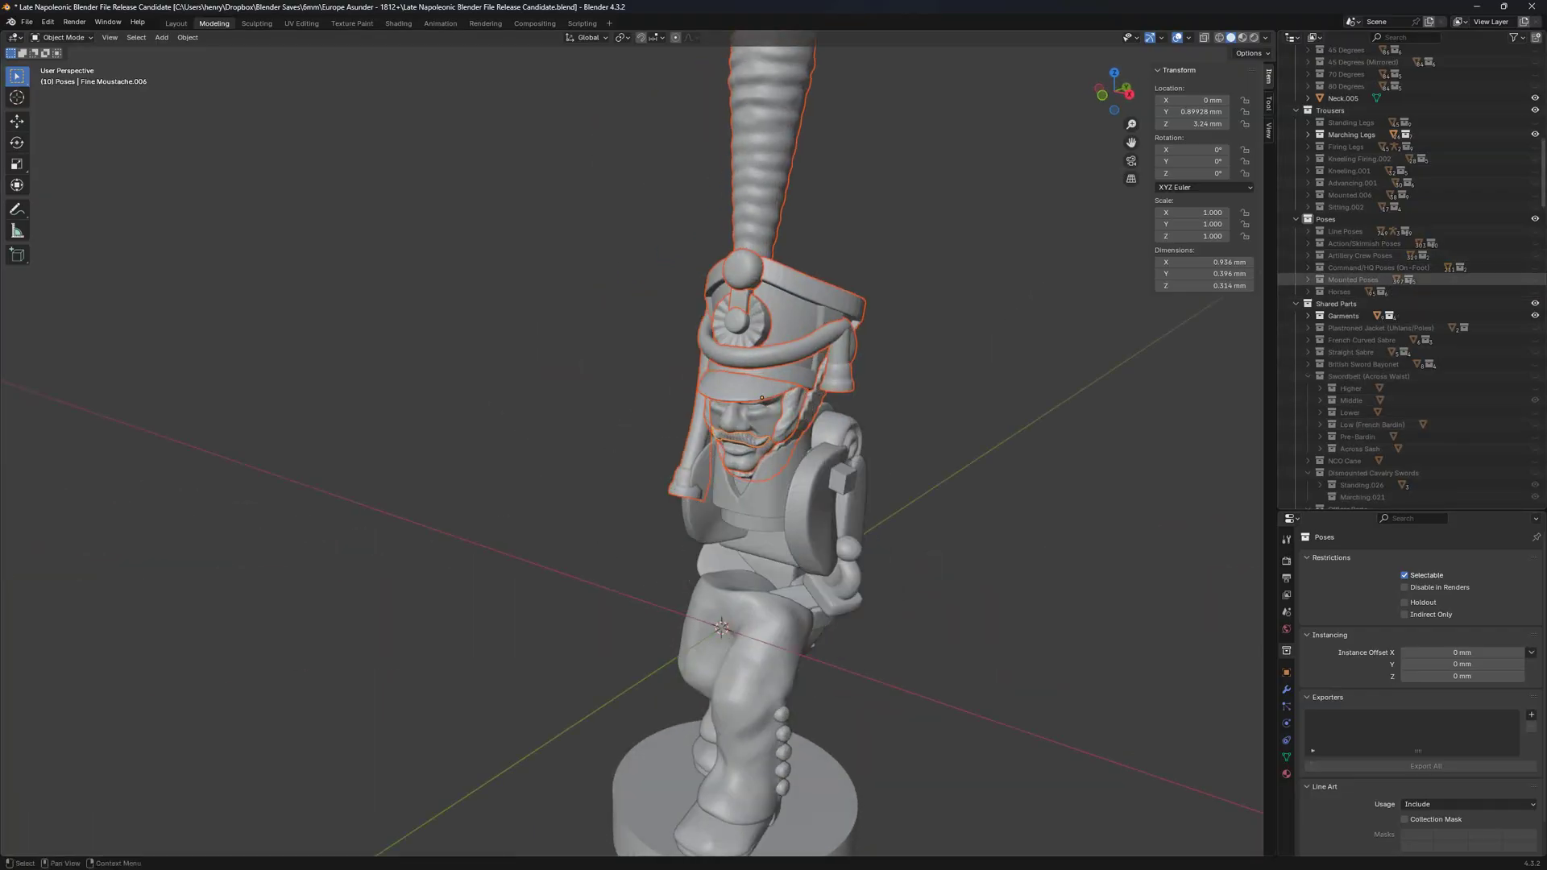
Show the Mounted Poses collection and swap the Marching Legs for the Mounted.006 legs.
{"action": "left_click", "coordinate": [1535, 280]}
{"action": "middle_click_drag", "start_coordinate": [1039, 379], "coordinate": [1114, 384]}
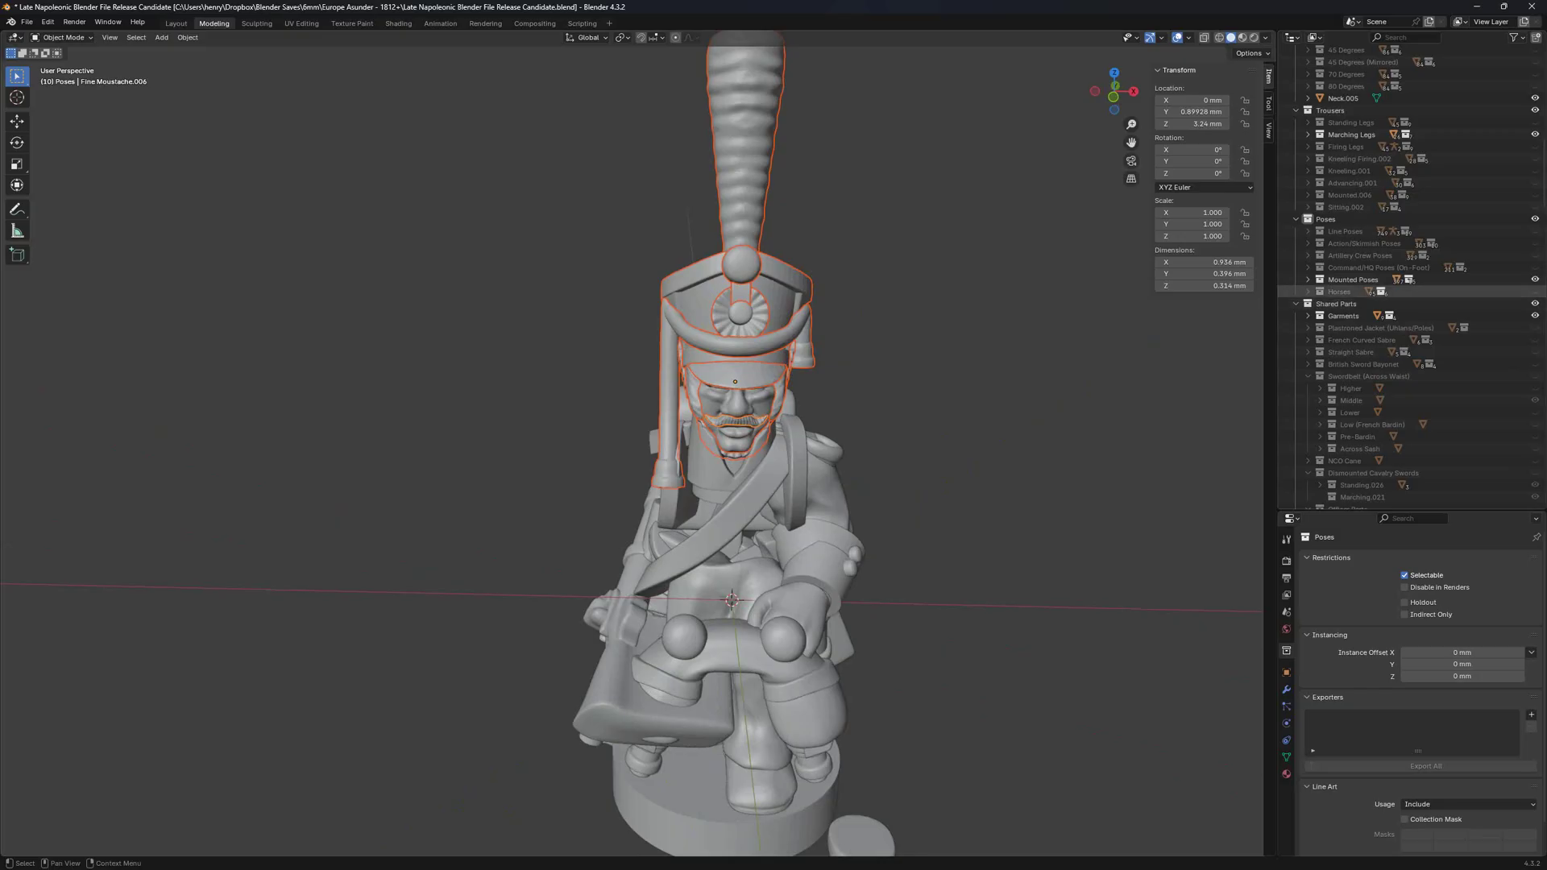
{"action": "scroll", "coordinate": [1370, 291], "scroll_direction": "up", "scroll_amount": 3}
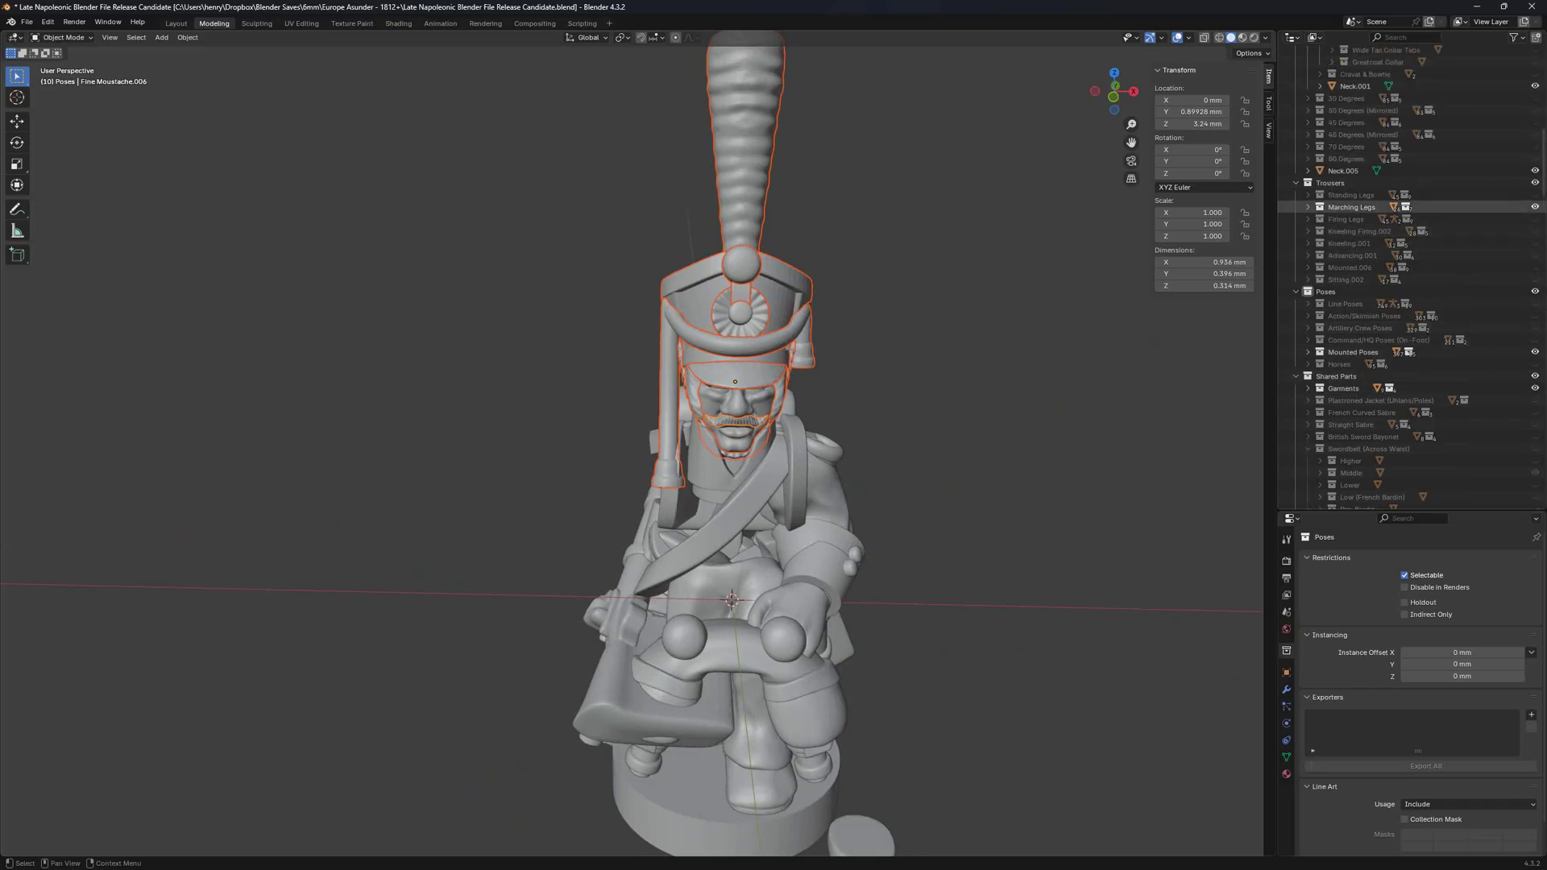
{"action": "left_click", "coordinate": [1535, 207]}
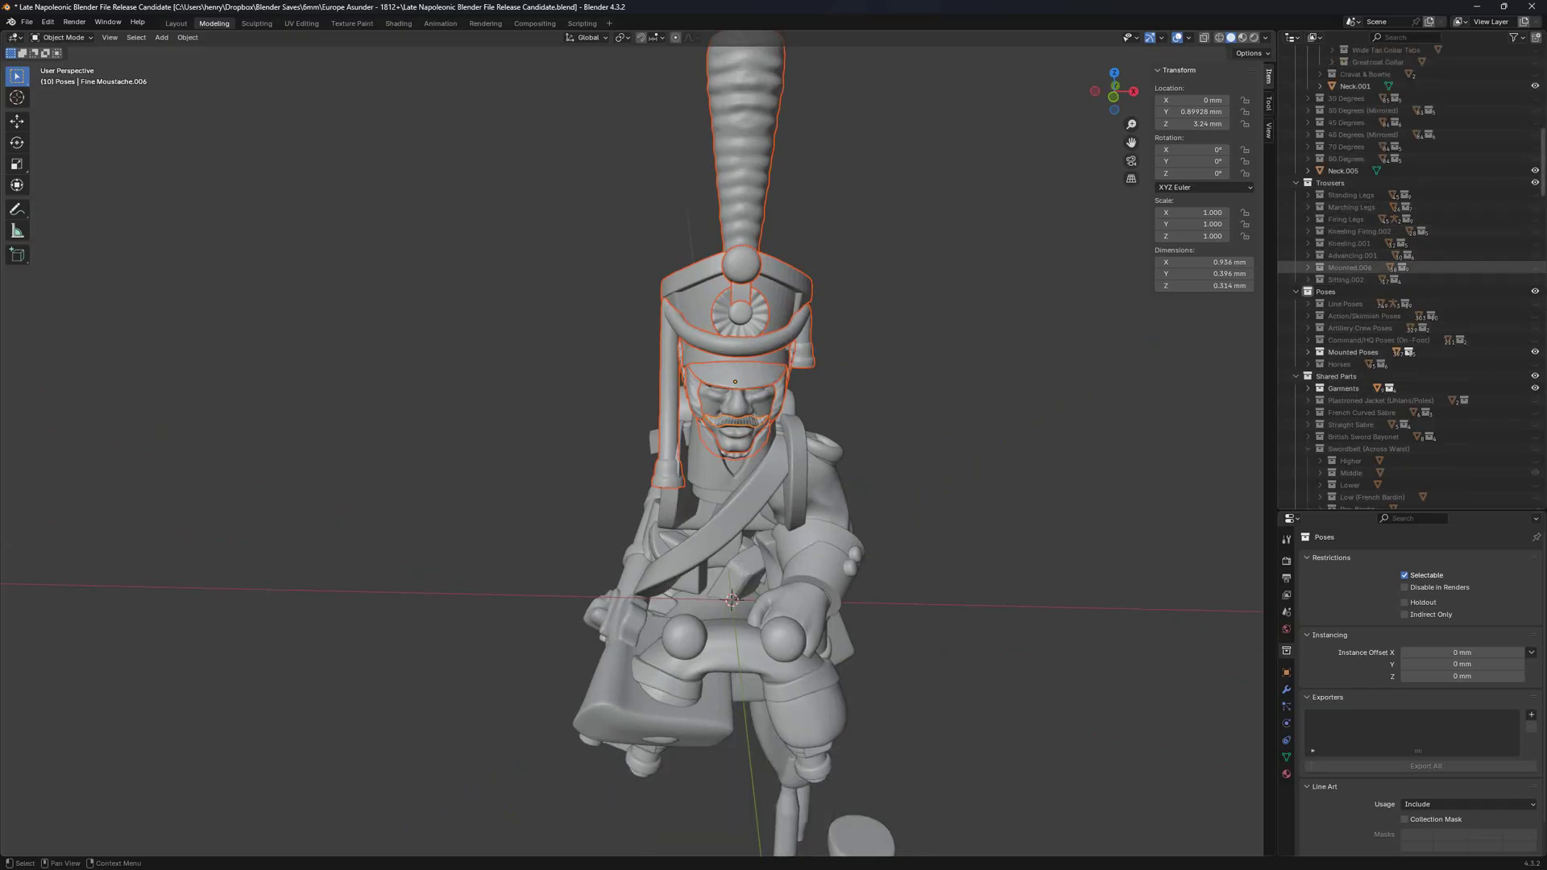
{"action": "left_click", "coordinate": [1535, 268]}
{"action": "middle_click_drag", "start_coordinate": [999, 387], "coordinate": [955, 396]}
{"action": "middle_click_drag", "start_coordinate": [955, 451], "coordinate": [874, 230], "text": "shift"}
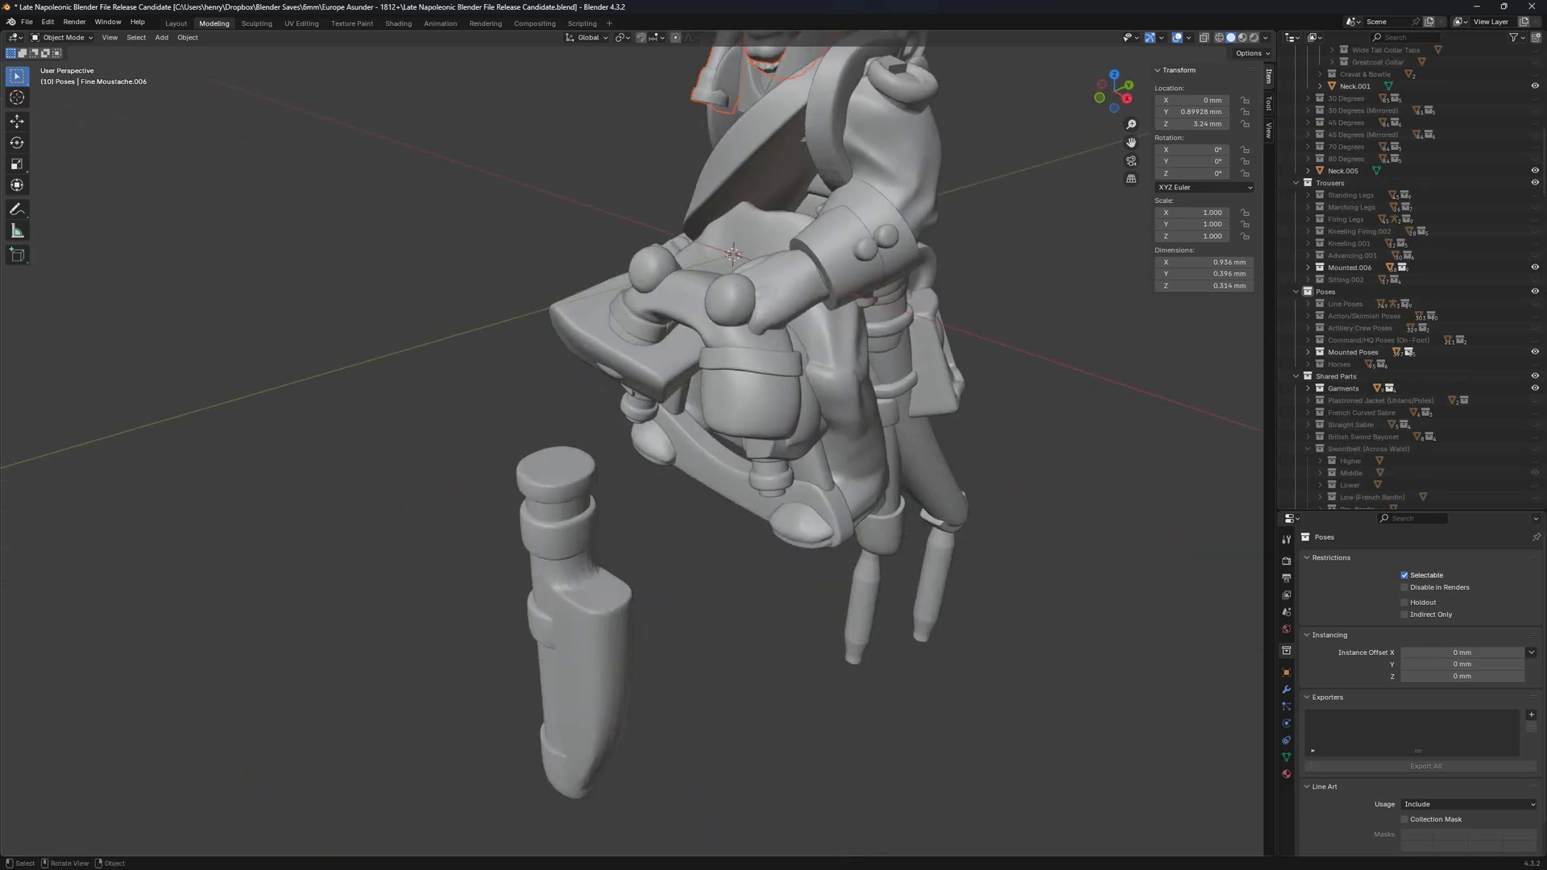
Hide the dragoon scabbard on the mounted figure and expand the Mounted Poses collection.
{"action": "scroll", "coordinate": [854, 451], "scroll_direction": "down", "scroll_amount": 2}
{"action": "left_click", "coordinate": [854, 460]}
{"action": "middle_click_drag", "start_coordinate": [693, 472], "coordinate": [701, 665]}
{"action": "key", "text": "h"}
{"action": "scroll", "coordinate": [701, 665], "scroll_direction": "up", "scroll_amount": 2}
{"action": "left_click", "coordinate": [1308, 352]}
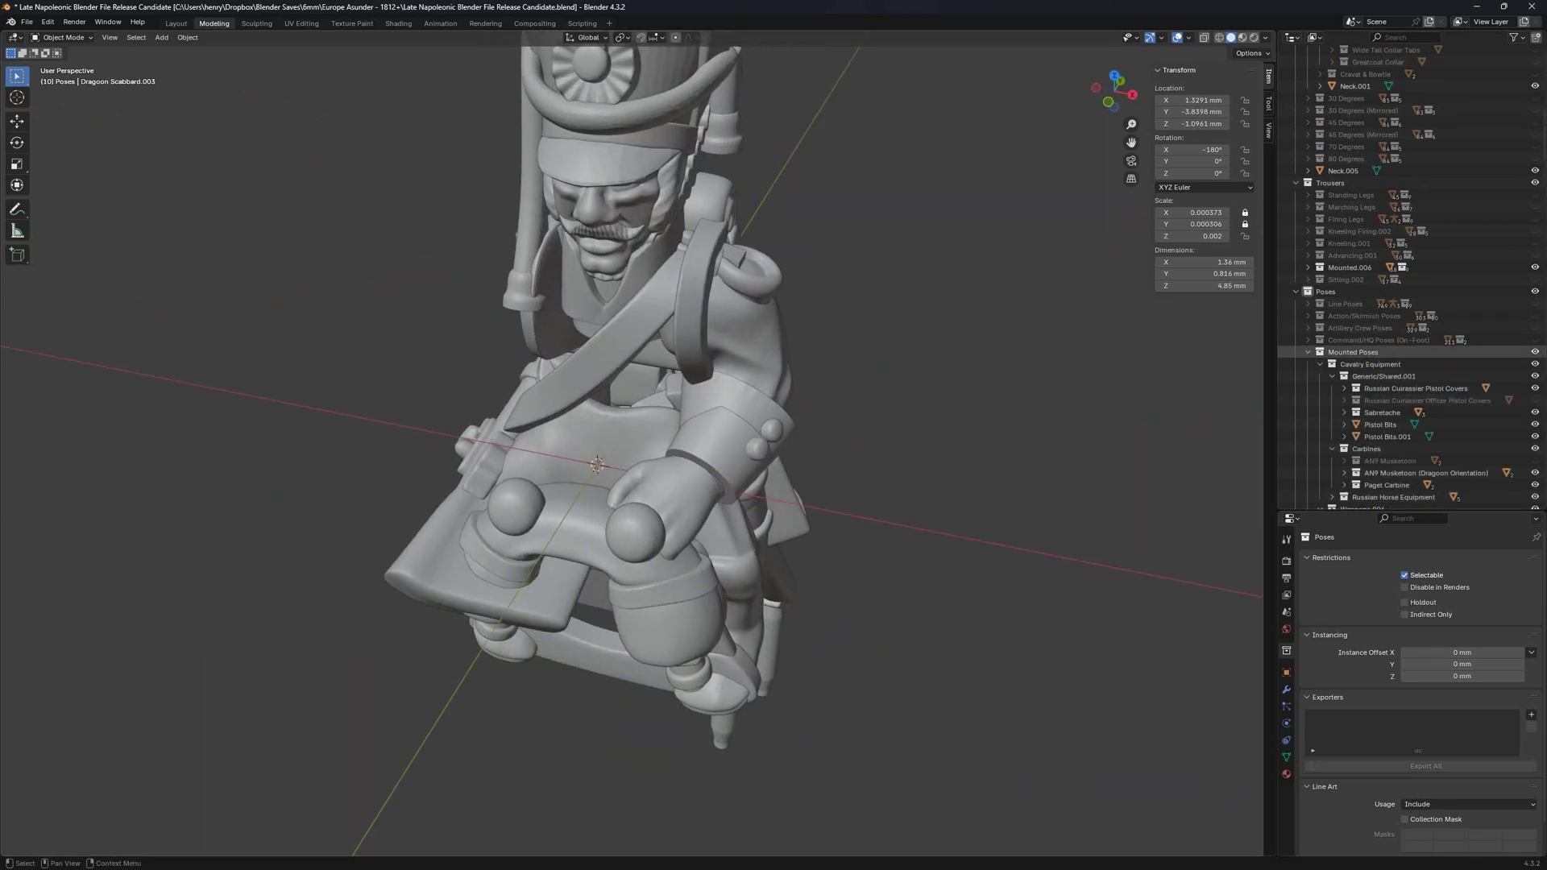
Show the Holding Reins pose on the mounted figure and hide the leftover Arms.057 object.
{"action": "scroll", "coordinate": [1309, 371], "scroll_direction": "down", "scroll_amount": 5}
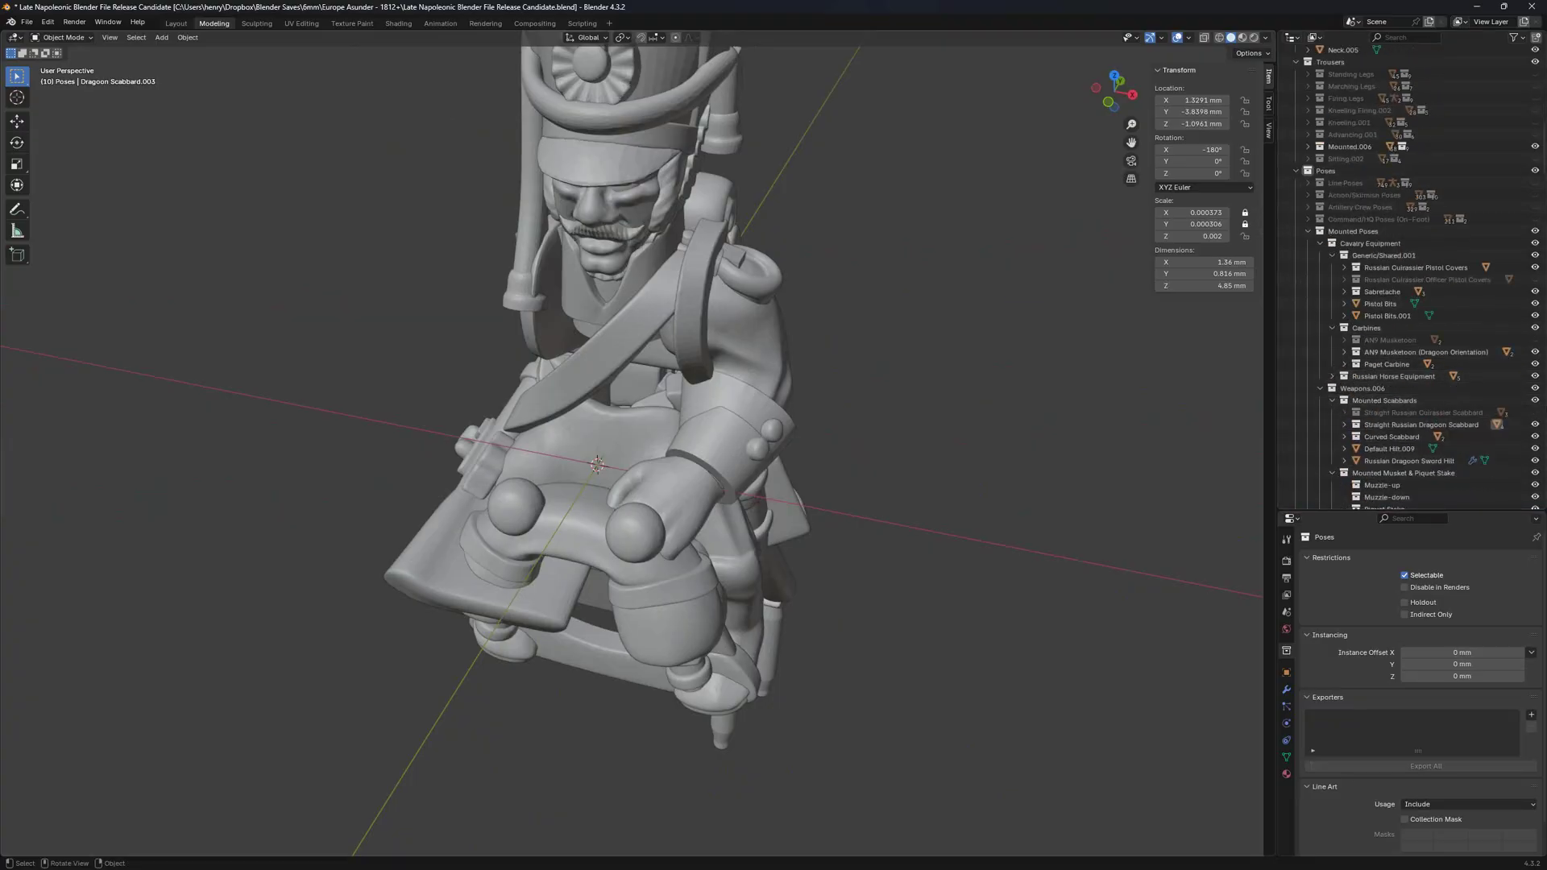
{"action": "middle_click_drag", "start_coordinate": [725, 452], "coordinate": [701, 412]}
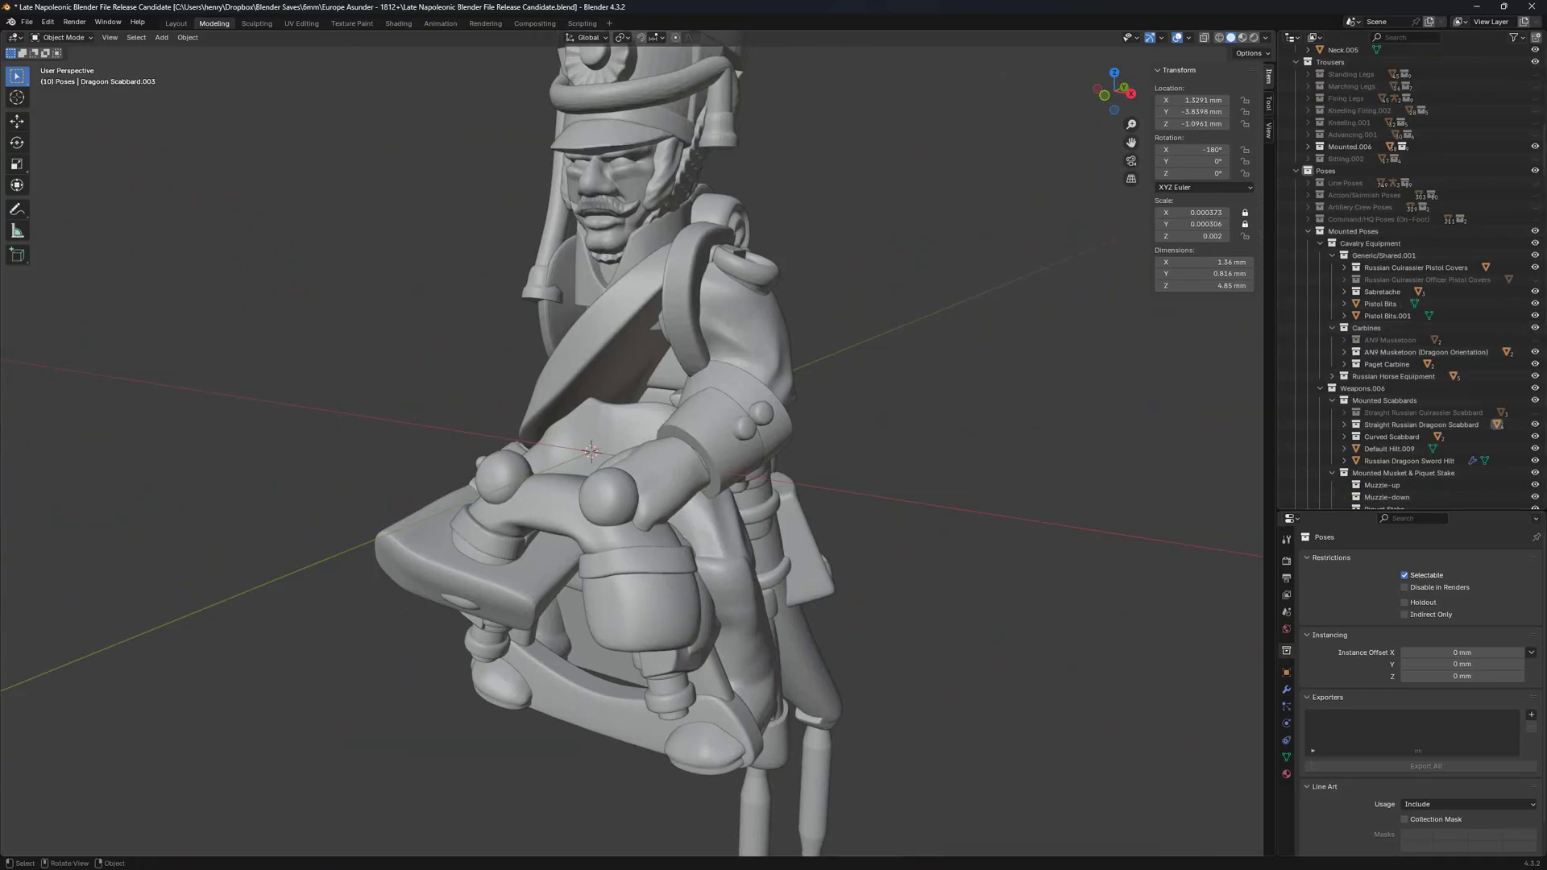
{"action": "scroll", "coordinate": [725, 427], "scroll_direction": "down", "scroll_amount": 2}
{"action": "scroll", "coordinate": [1410, 395], "scroll_direction": "down", "scroll_amount": 7}
{"action": "mouse_move", "coordinate": [773, 427]}
{"action": "middle_mouse_down"}
{"action": "mouse_move", "coordinate": [818, 442]}
{"action": "mouse_move", "coordinate": [775, 435]}
{"action": "middle_mouse_up"}
{"action": "key", "text": "h"}
{"action": "scroll", "coordinate": [776, 435], "scroll_direction": "up", "scroll_amount": 2}
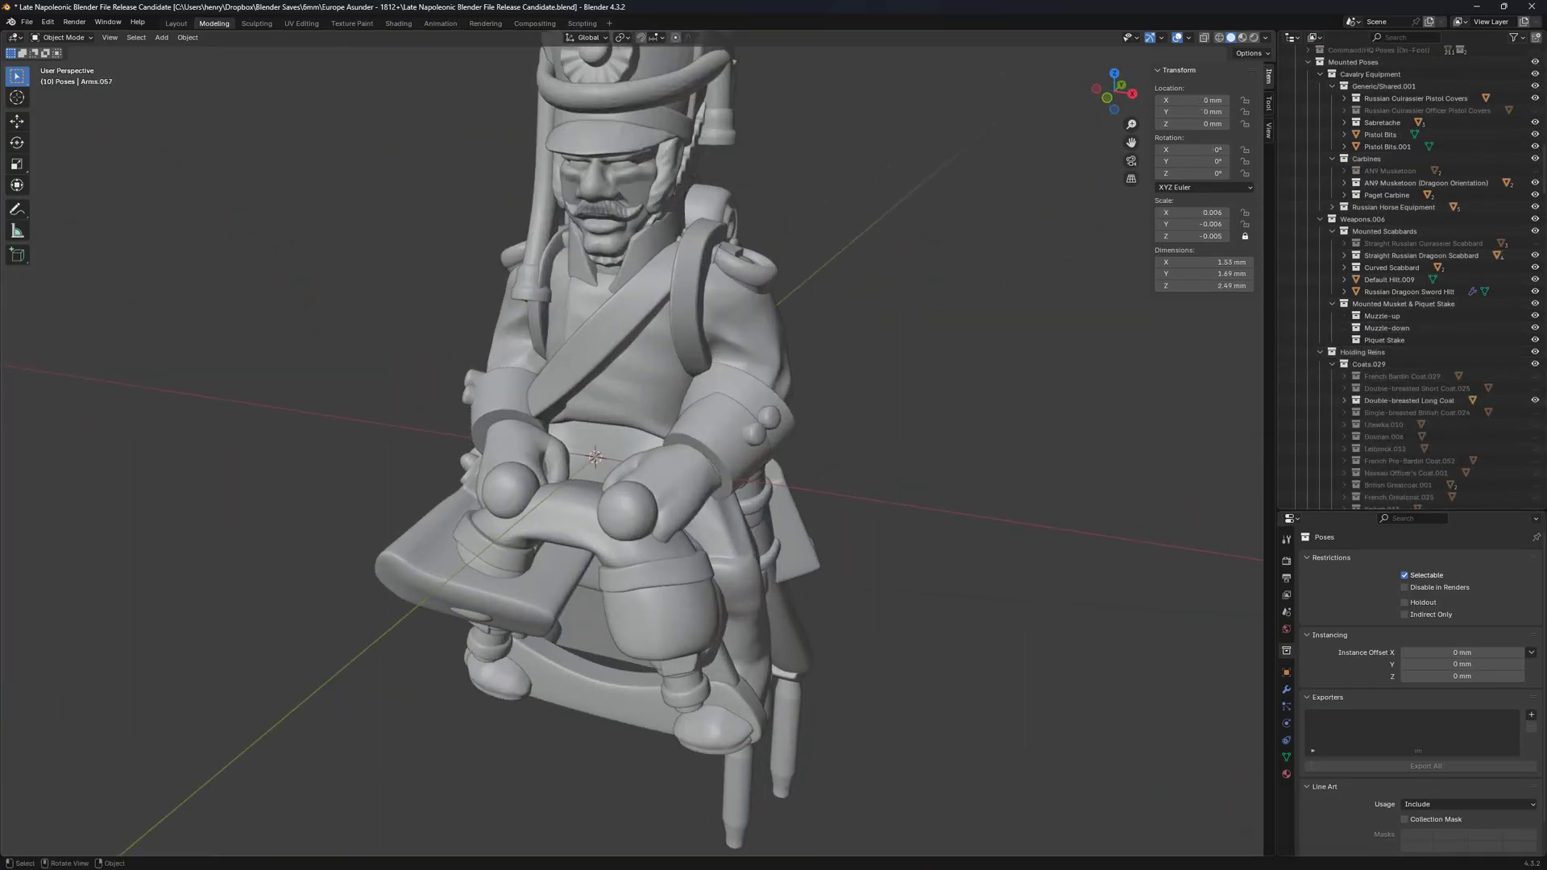
Look through the coats, cuffs, sword, lance and rein-holding sub-collections inside Mounted Poses and the cavalry equipment above them.
{"action": "scroll", "coordinate": [1410, 389], "scroll_direction": "down", "scroll_amount": 9}
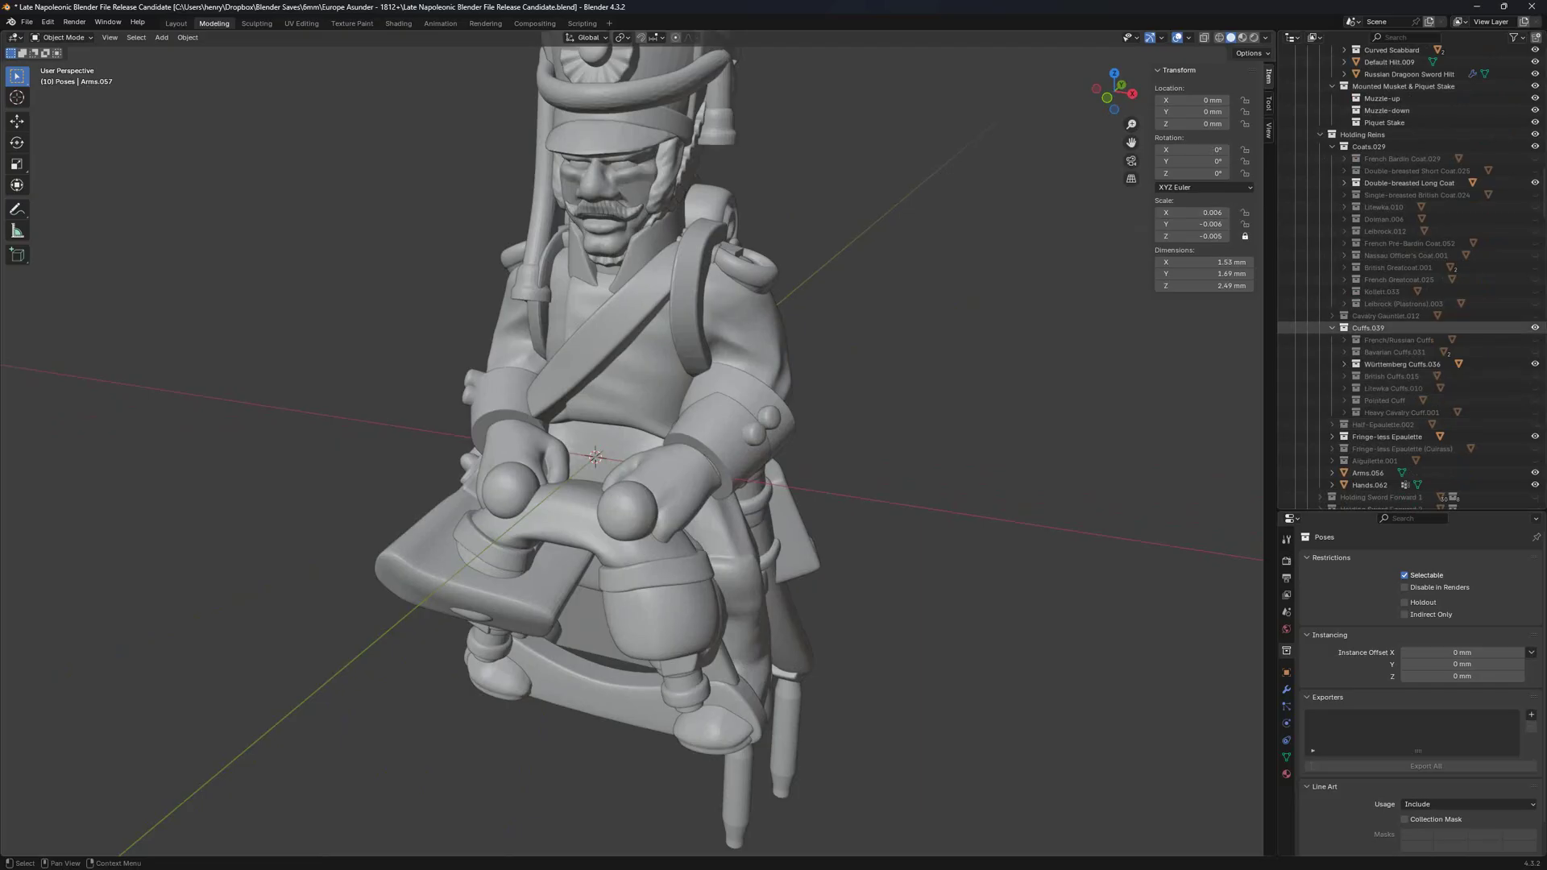
{"action": "scroll", "coordinate": [1411, 371], "scroll_direction": "down", "scroll_amount": 11}
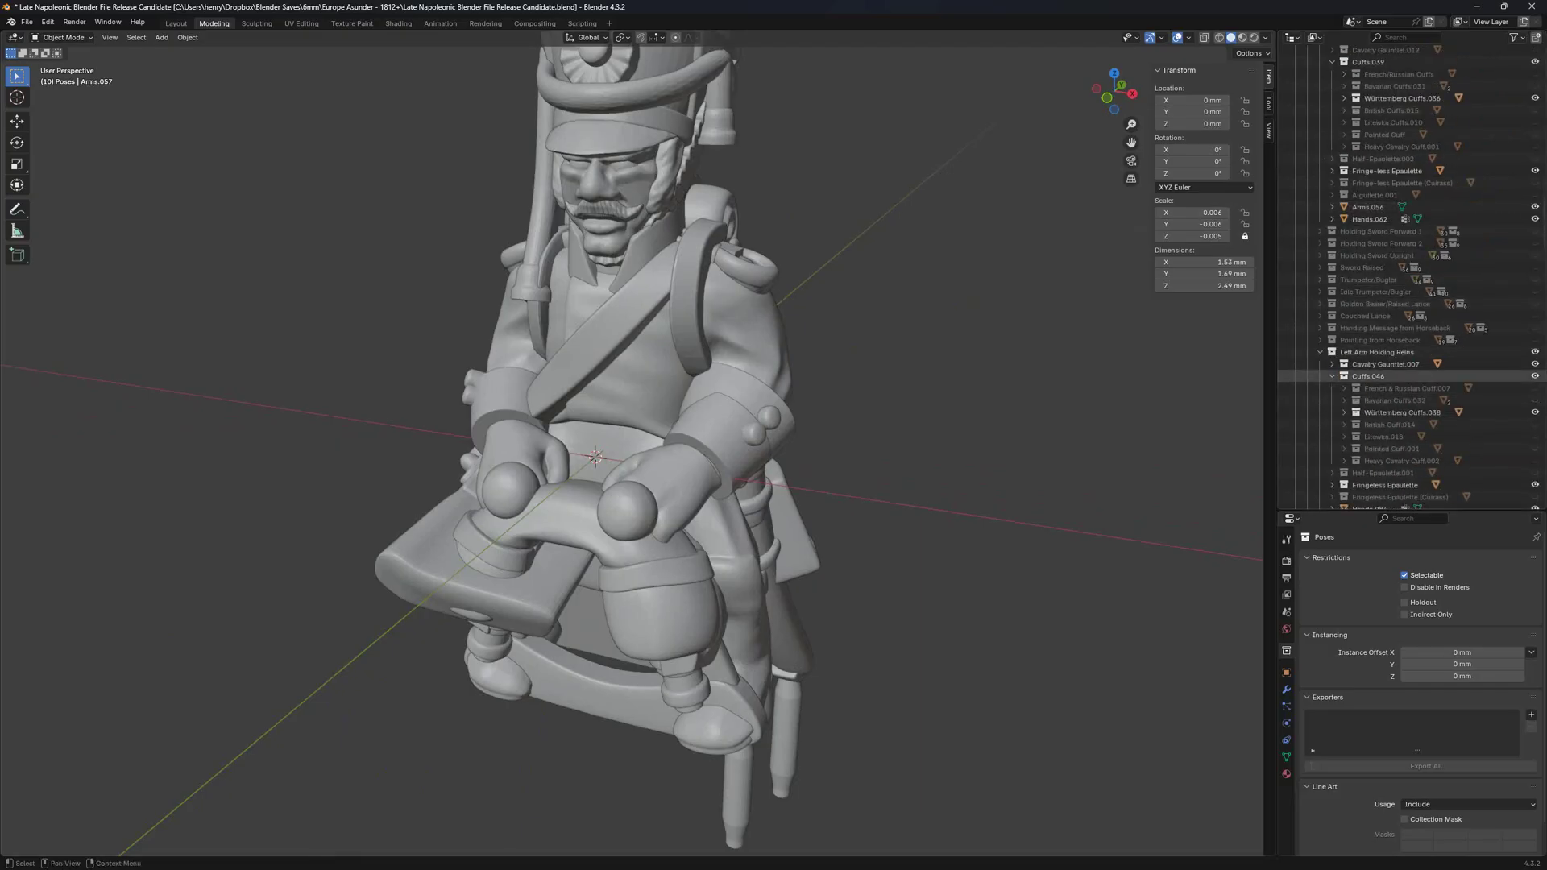
{"action": "scroll", "coordinate": [1411, 376], "scroll_direction": "down", "scroll_amount": 1}
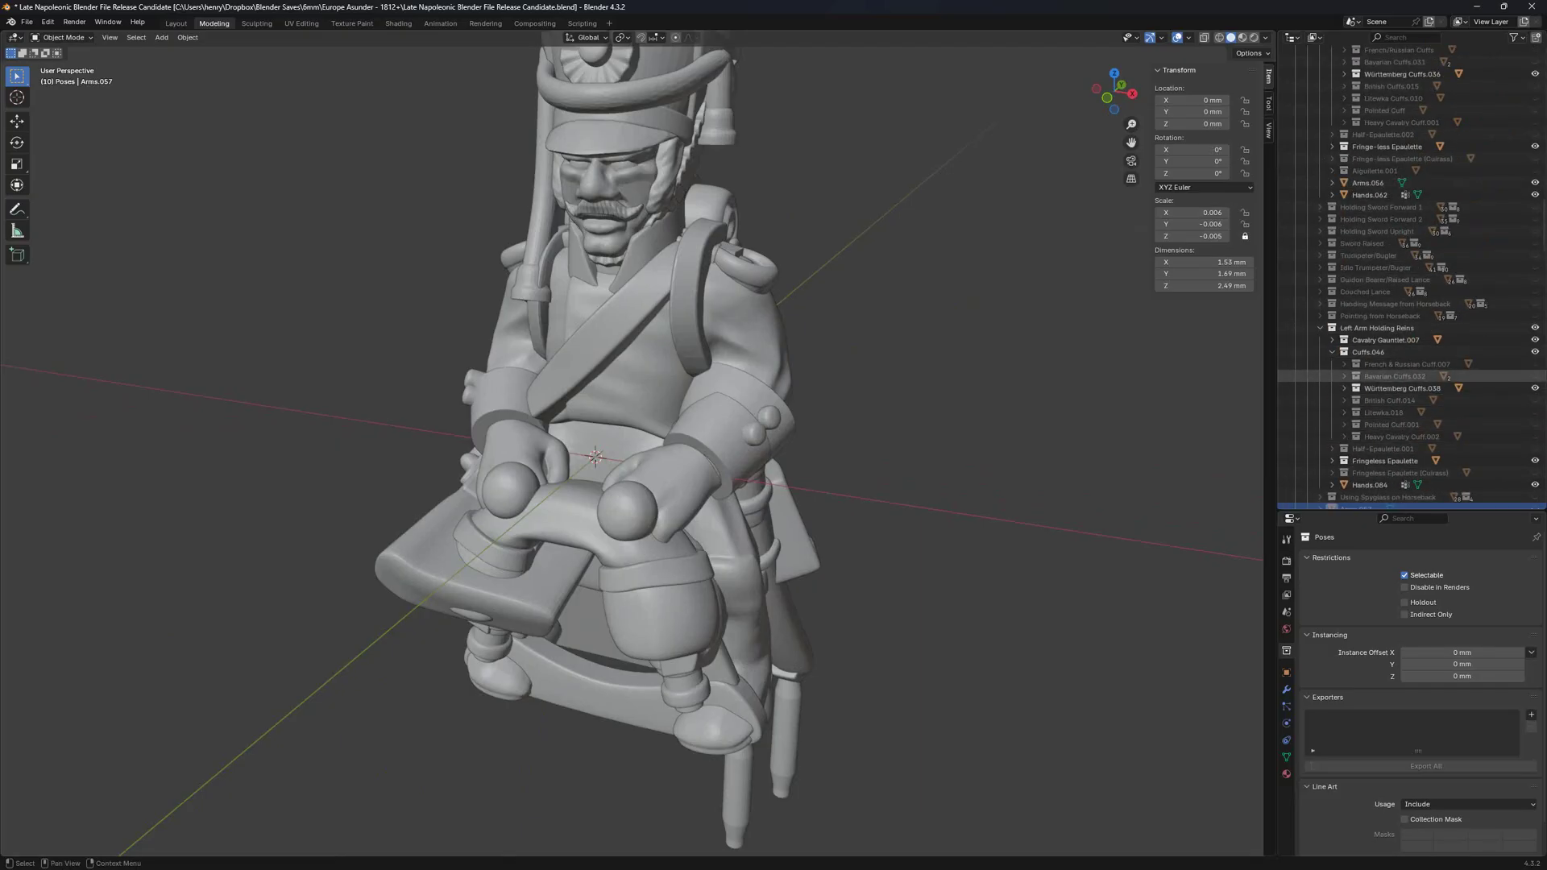
{"action": "scroll", "coordinate": [1410, 355], "scroll_direction": "up", "scroll_amount": 20}
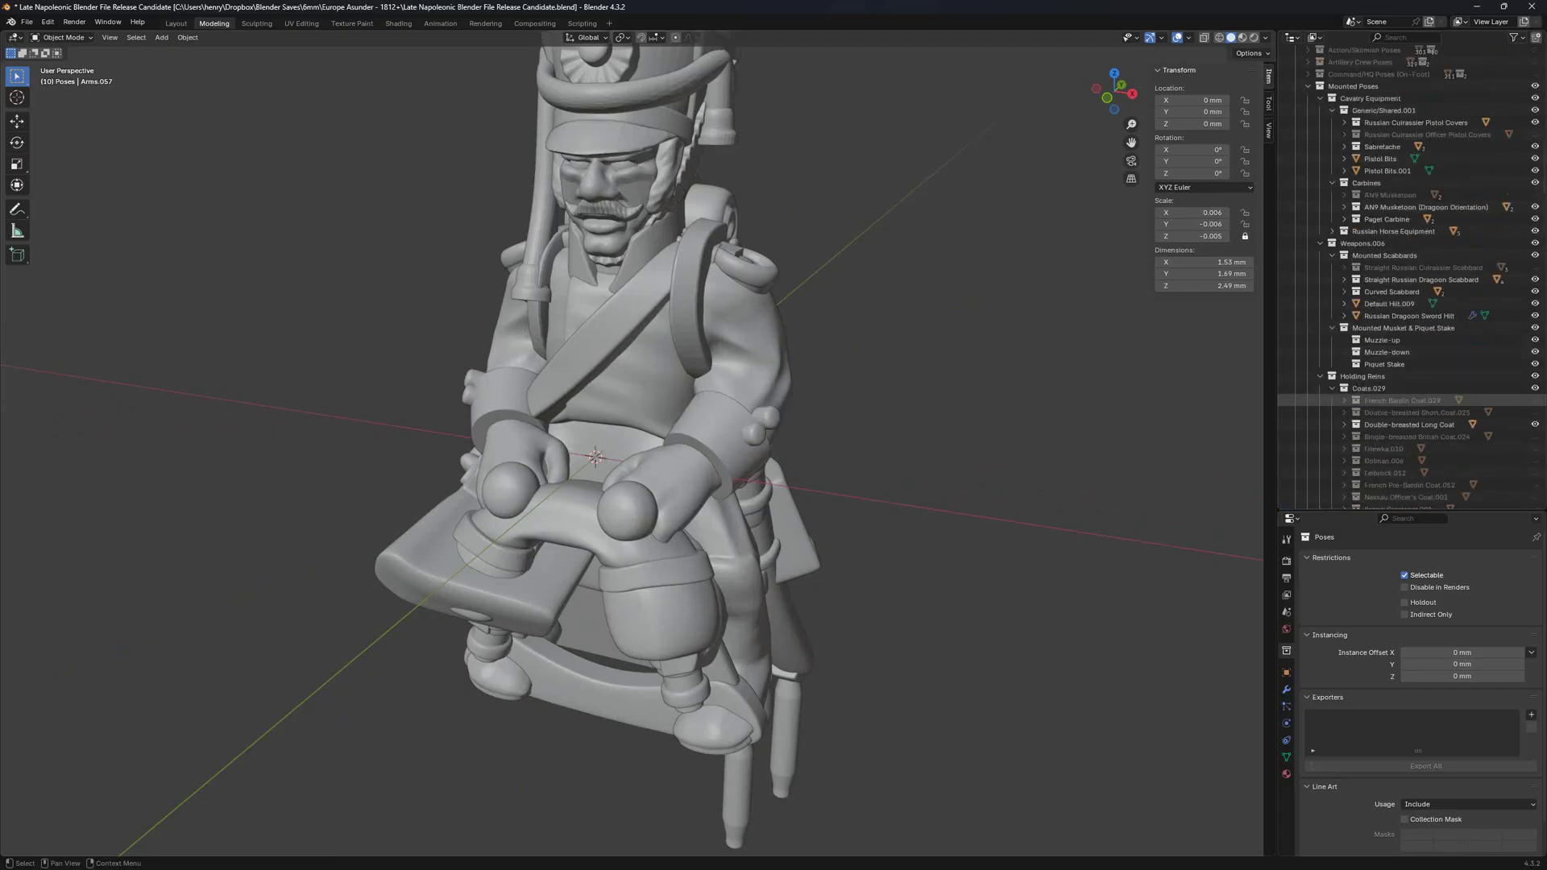
{"action": "middle_click_drag", "start_coordinate": [846, 435], "coordinate": [886, 440]}
{"action": "scroll", "coordinate": [1410, 340], "scroll_direction": "up", "scroll_amount": 5}
{"action": "scroll", "coordinate": [1410, 208], "scroll_direction": "down", "scroll_amount": 5}
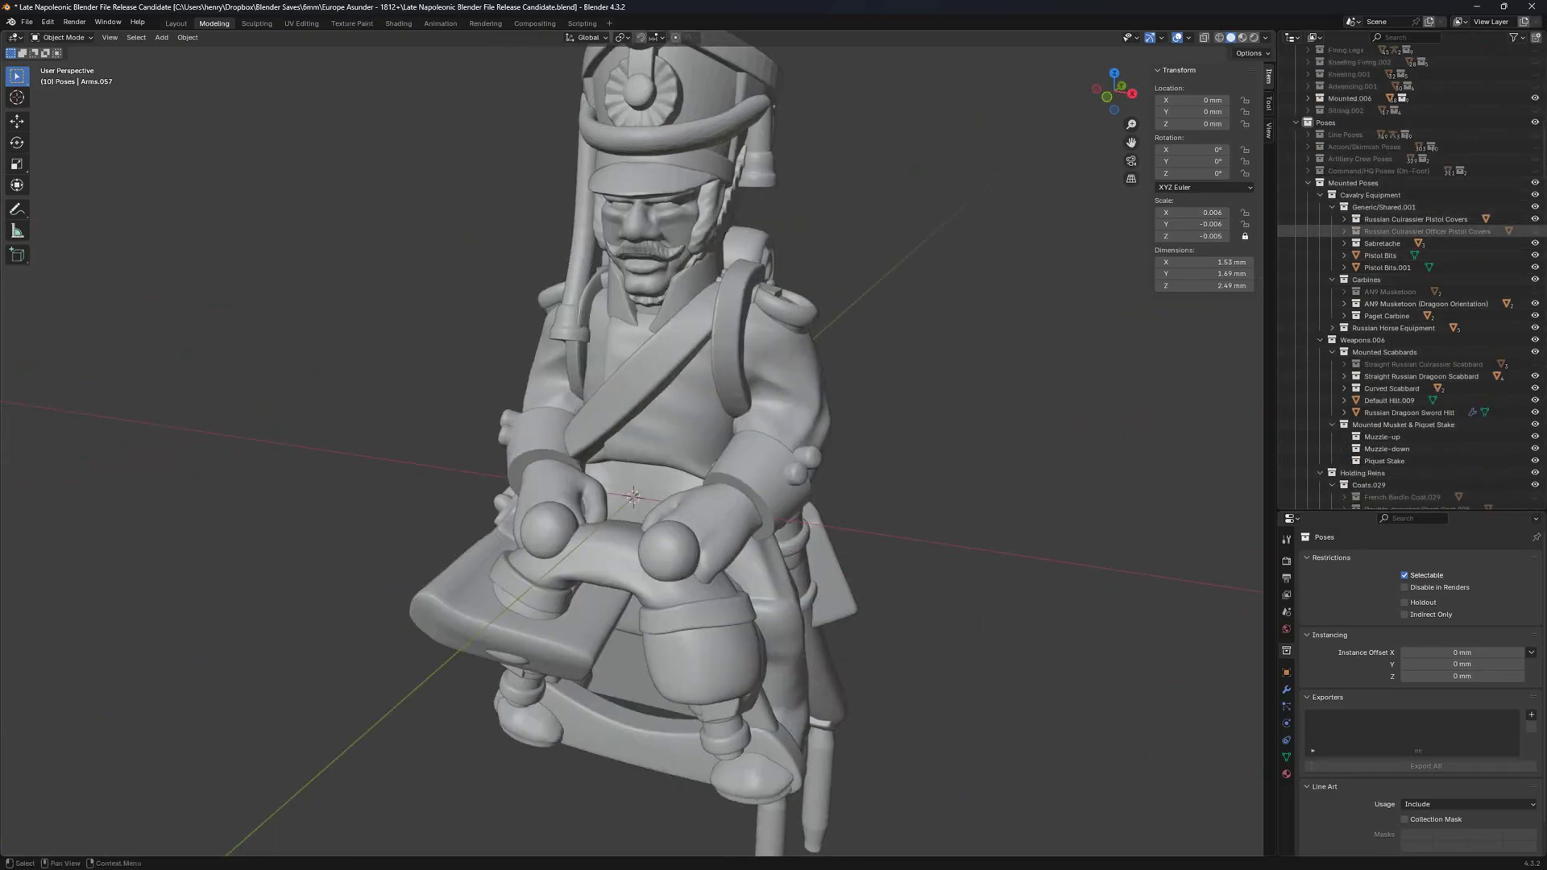
Try moving the saddle pistols (Pistol Bits.001) along the Y axis, and undo the move.
{"action": "middle_click_drag", "start_coordinate": [902, 439], "coordinate": [810, 442]}
{"action": "scroll", "coordinate": [805, 483], "scroll_direction": "up", "scroll_amount": 3}
{"action": "middle_click_drag", "start_coordinate": [805, 500], "coordinate": [846, 233], "text": "shift"}
{"action": "middle_click_drag", "start_coordinate": [846, 234], "coordinate": [830, 231]}
{"action": "middle_click_drag", "start_coordinate": [679, 208], "coordinate": [681, 208]}
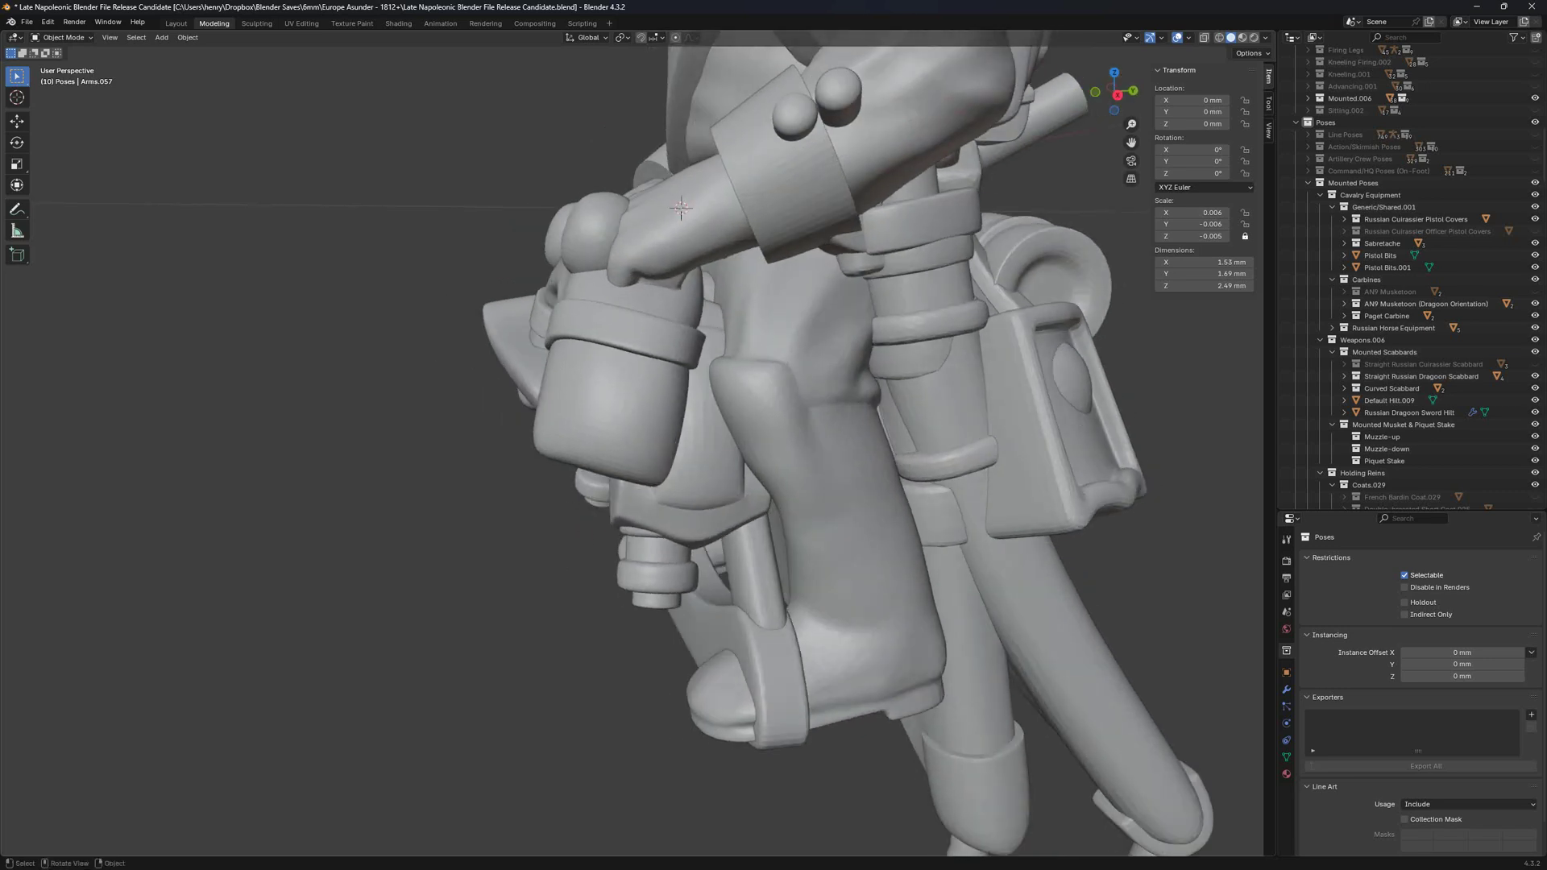
{"action": "mouse_move", "coordinate": [637, 532]}
{"action": "middle_mouse_down"}
{"action": "mouse_move", "coordinate": [598, 530]}
{"action": "mouse_move", "coordinate": [610, 540]}
{"action": "middle_mouse_up"}
{"action": "left_click", "coordinate": [600, 541]}
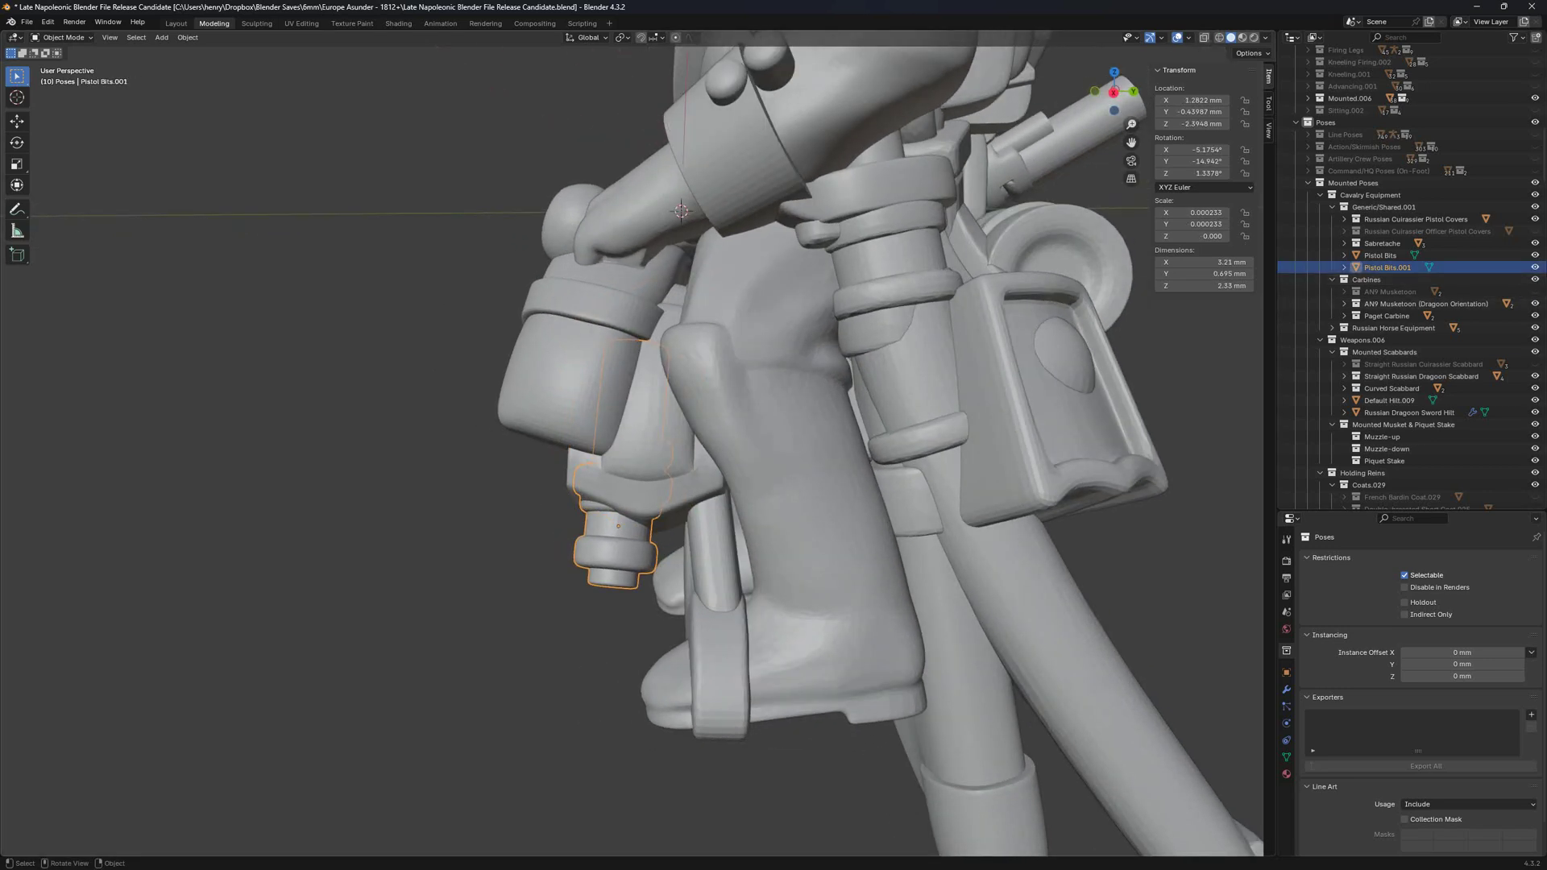
{"action": "key", "text": "g"}
{"action": "key", "text": "y"}
{"action": "key", "text": "Return"}
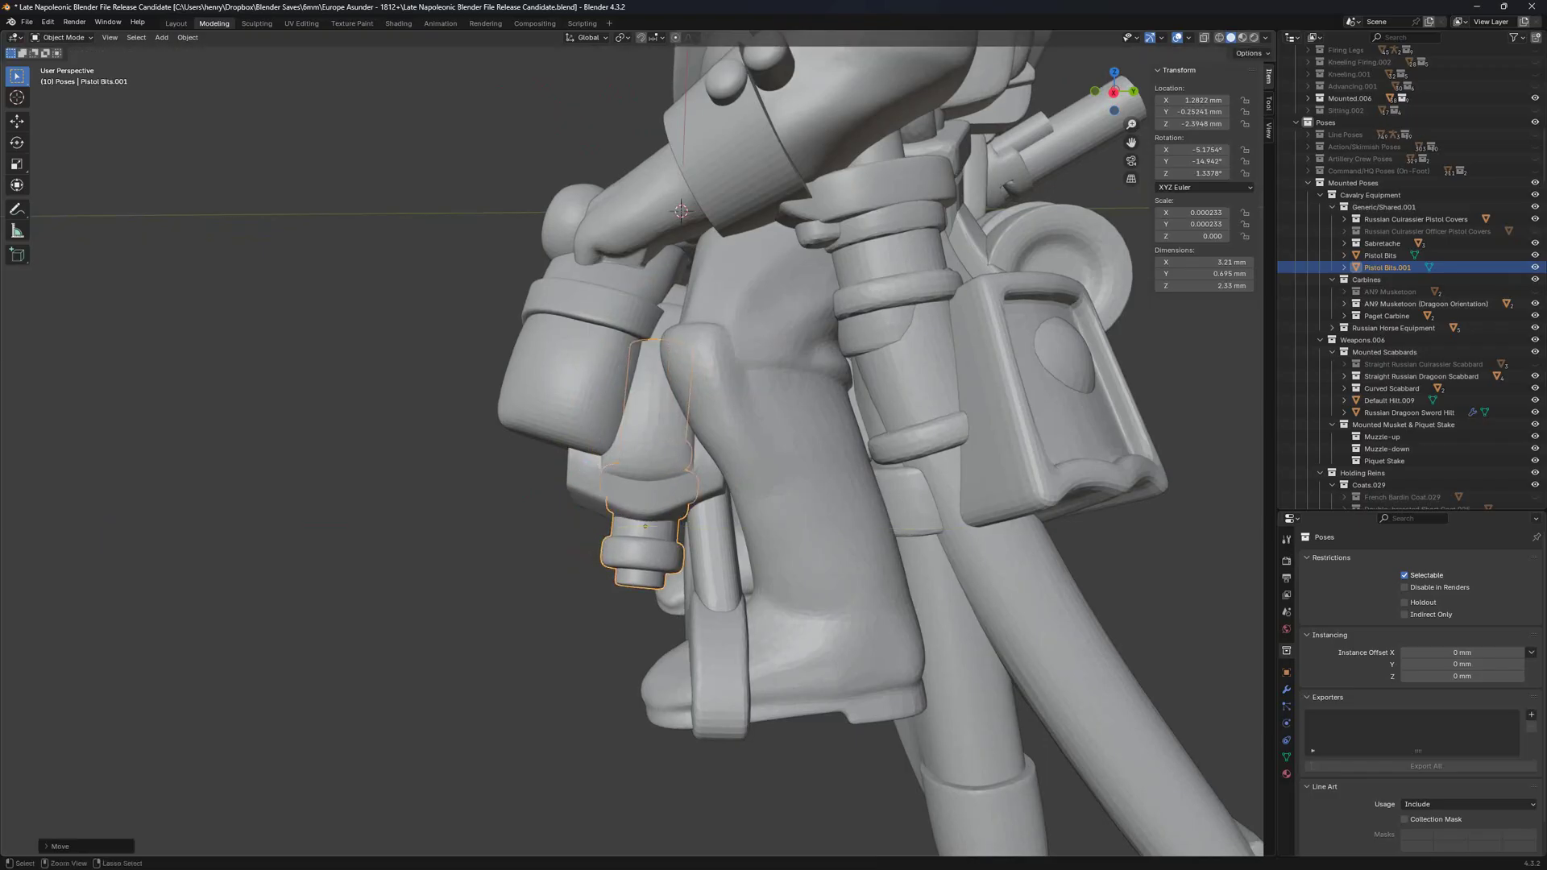
{"action": "key", "text": "ctrl+z"}
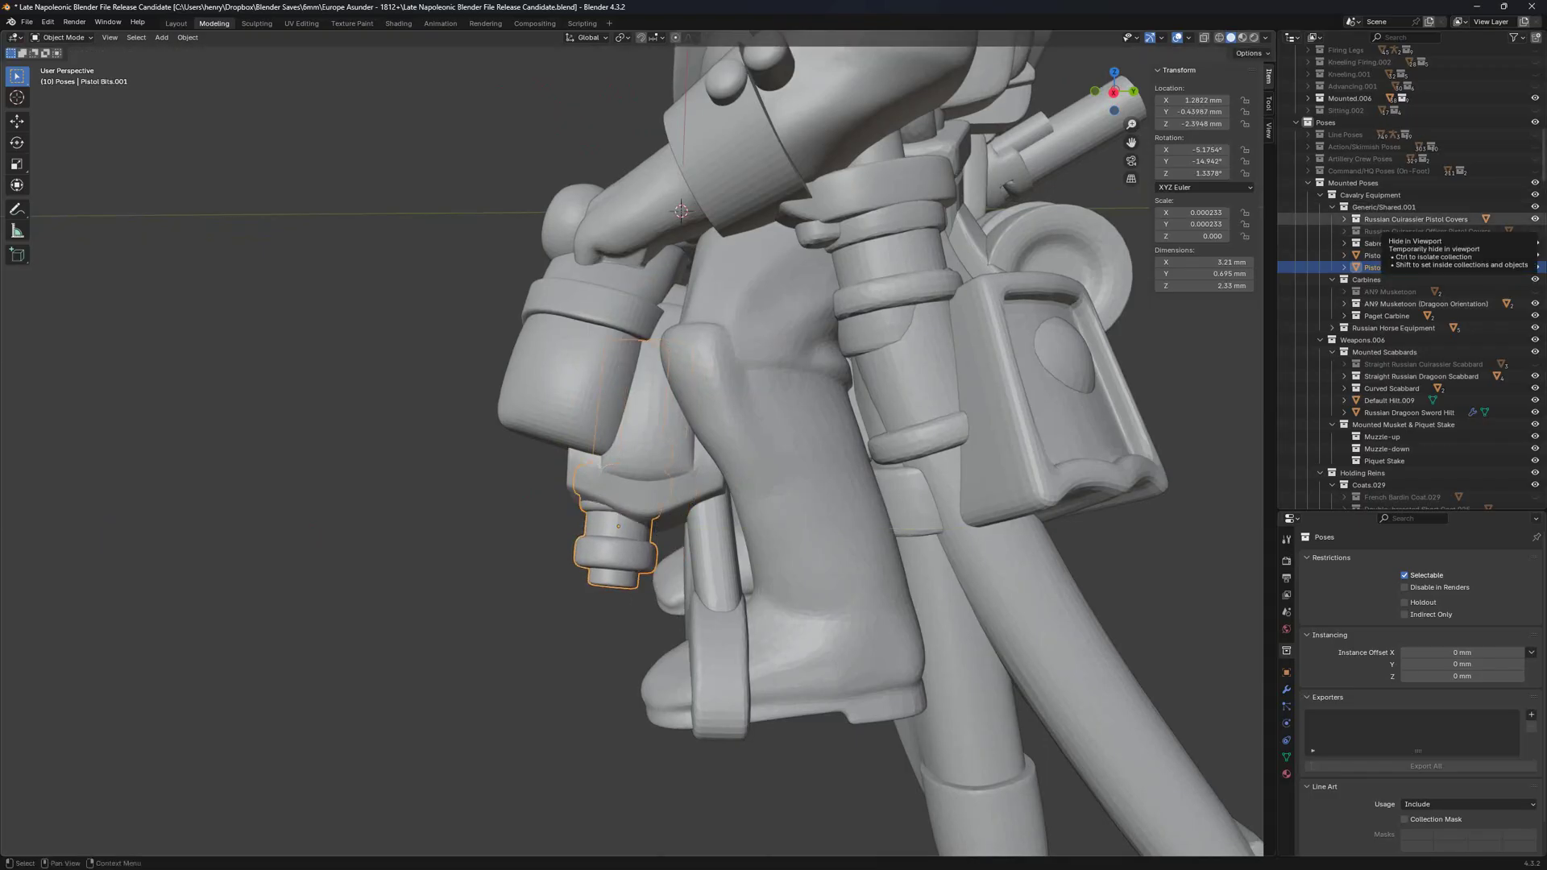
Replace the Russian Cuirassier Pistol Covers with the Russian Cuirassier Officer Pistol Covers and hide the front saddle roll.
{"action": "left_click", "coordinate": [1536, 219]}
{"action": "left_click", "coordinate": [569, 372]}
{"action": "key", "text": "h"}
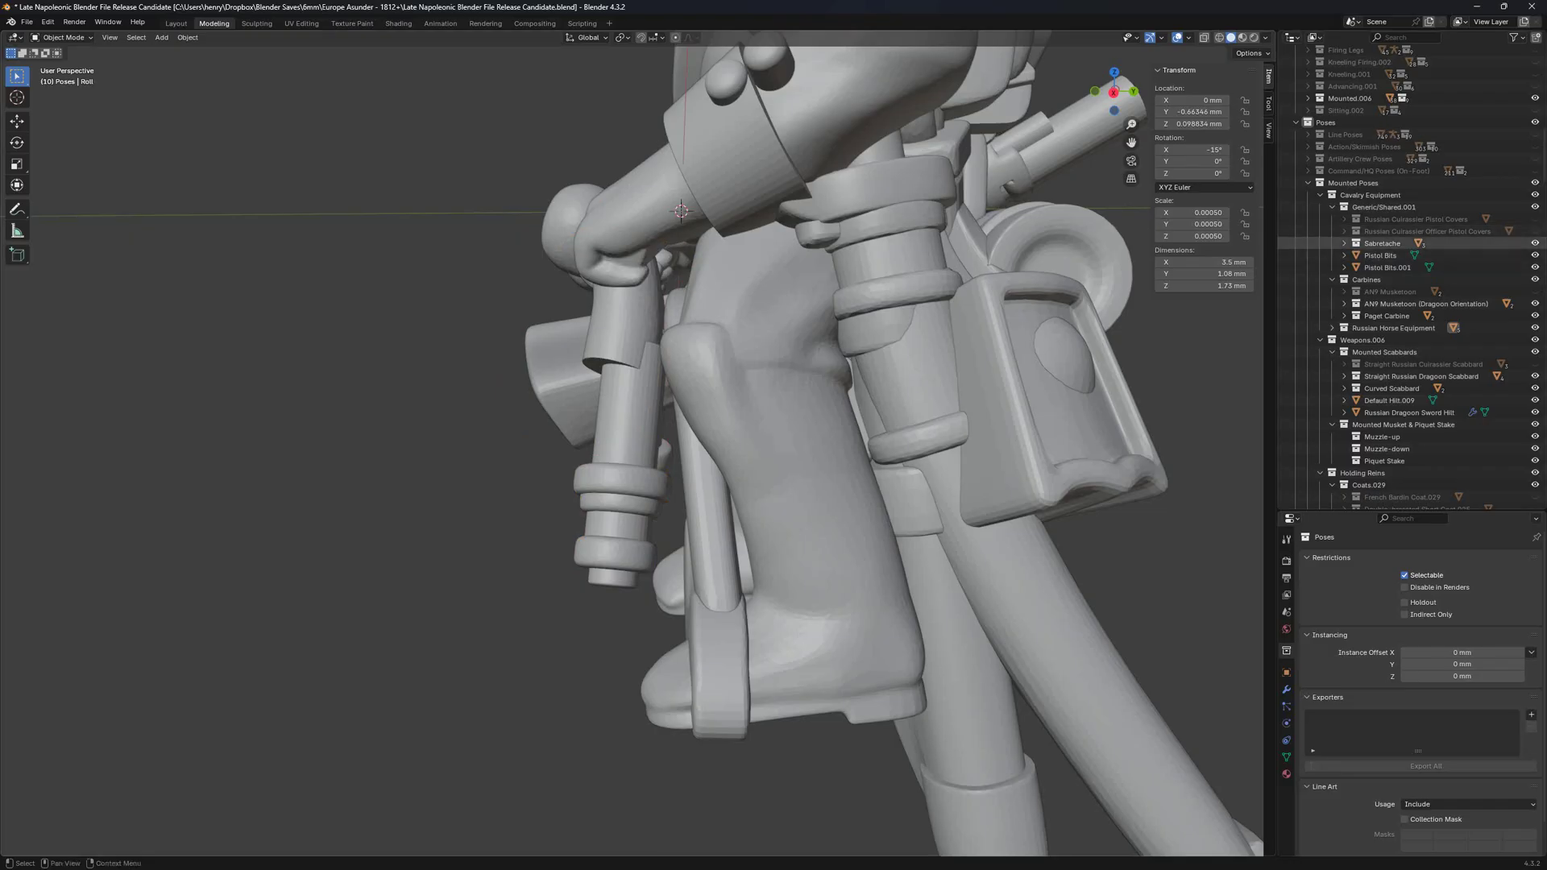
{"action": "left_click", "coordinate": [1535, 232]}
{"action": "middle_click_drag", "start_coordinate": [887, 363], "coordinate": [900, 360]}
{"action": "left_click", "coordinate": [645, 355]}
{"action": "middle_click_drag", "start_coordinate": [613, 363], "coordinate": [677, 355]}
Copy Pistol Bits.001, place the original in the Russian Cuirassier Officer Pistol Covers collection, and hide that collection.
{"action": "left_click", "coordinate": [710, 492]}
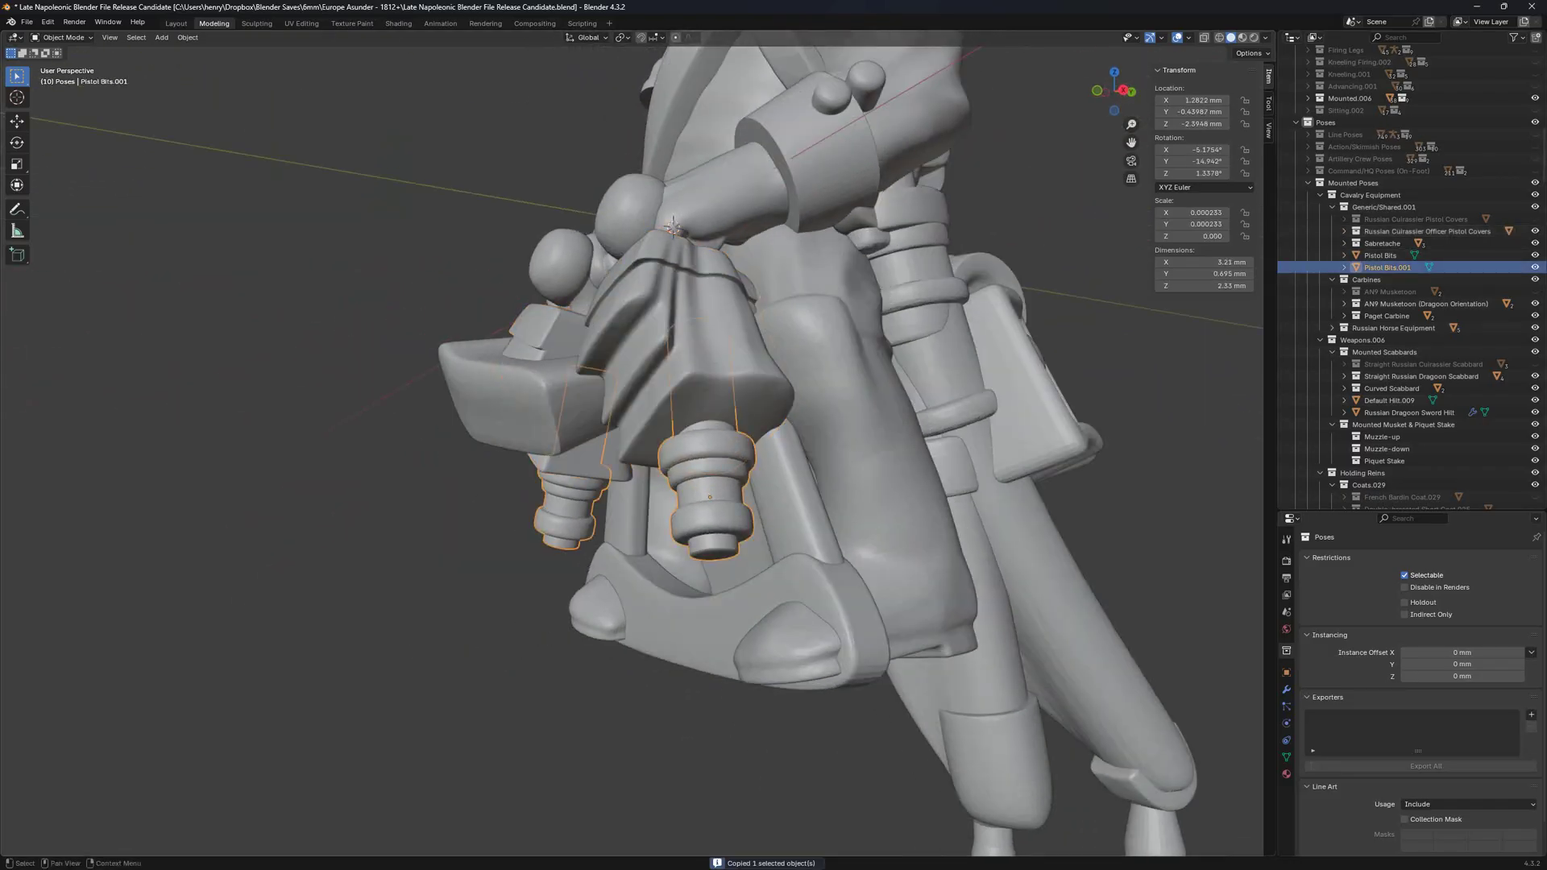
{"action": "left_click_drag", "start_coordinate": [1387, 267], "coordinate": [1414, 231]}
{"action": "left_click", "coordinate": [1536, 231]}
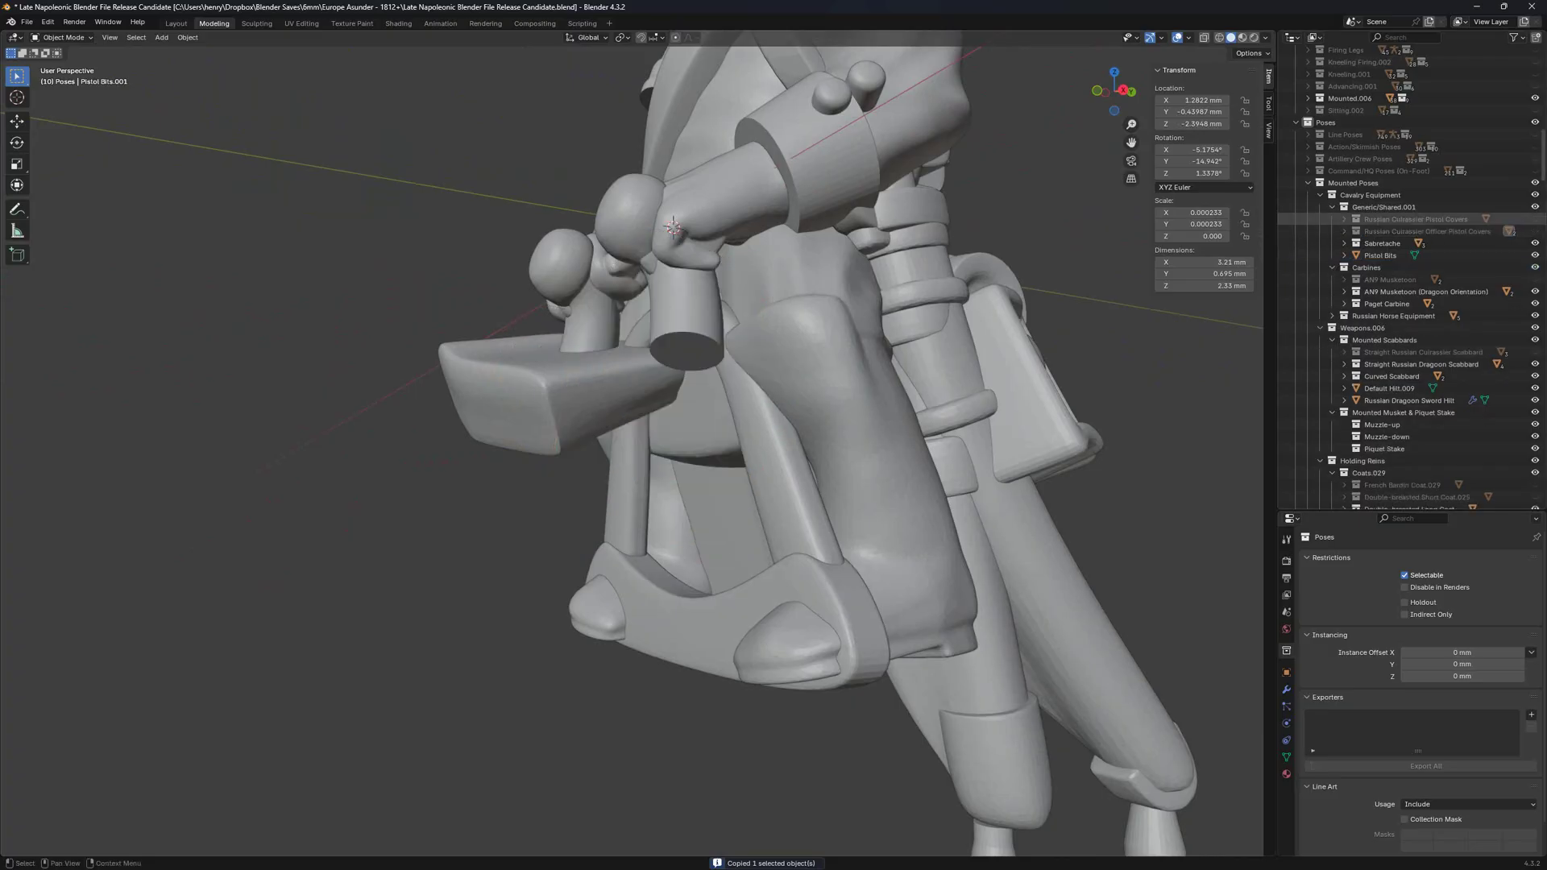
Show the Russian Cuirassier Pistol Covers, paste the copied pistols into that collection, and move them along Y to about -0.257 mm.
{"action": "left_click", "coordinate": [1536, 219]}
{"action": "left_click", "coordinate": [1416, 219]}
{"action": "key", "text": "ctrl+v"}
{"action": "middle_click_drag", "start_coordinate": [709, 451], "coordinate": [730, 481]}
{"action": "key", "text": "g"}
{"action": "key", "text": "y"}
{"action": "left_click", "coordinate": [685, 464]}
{"action": "left_click", "coordinate": [1176, 347]}
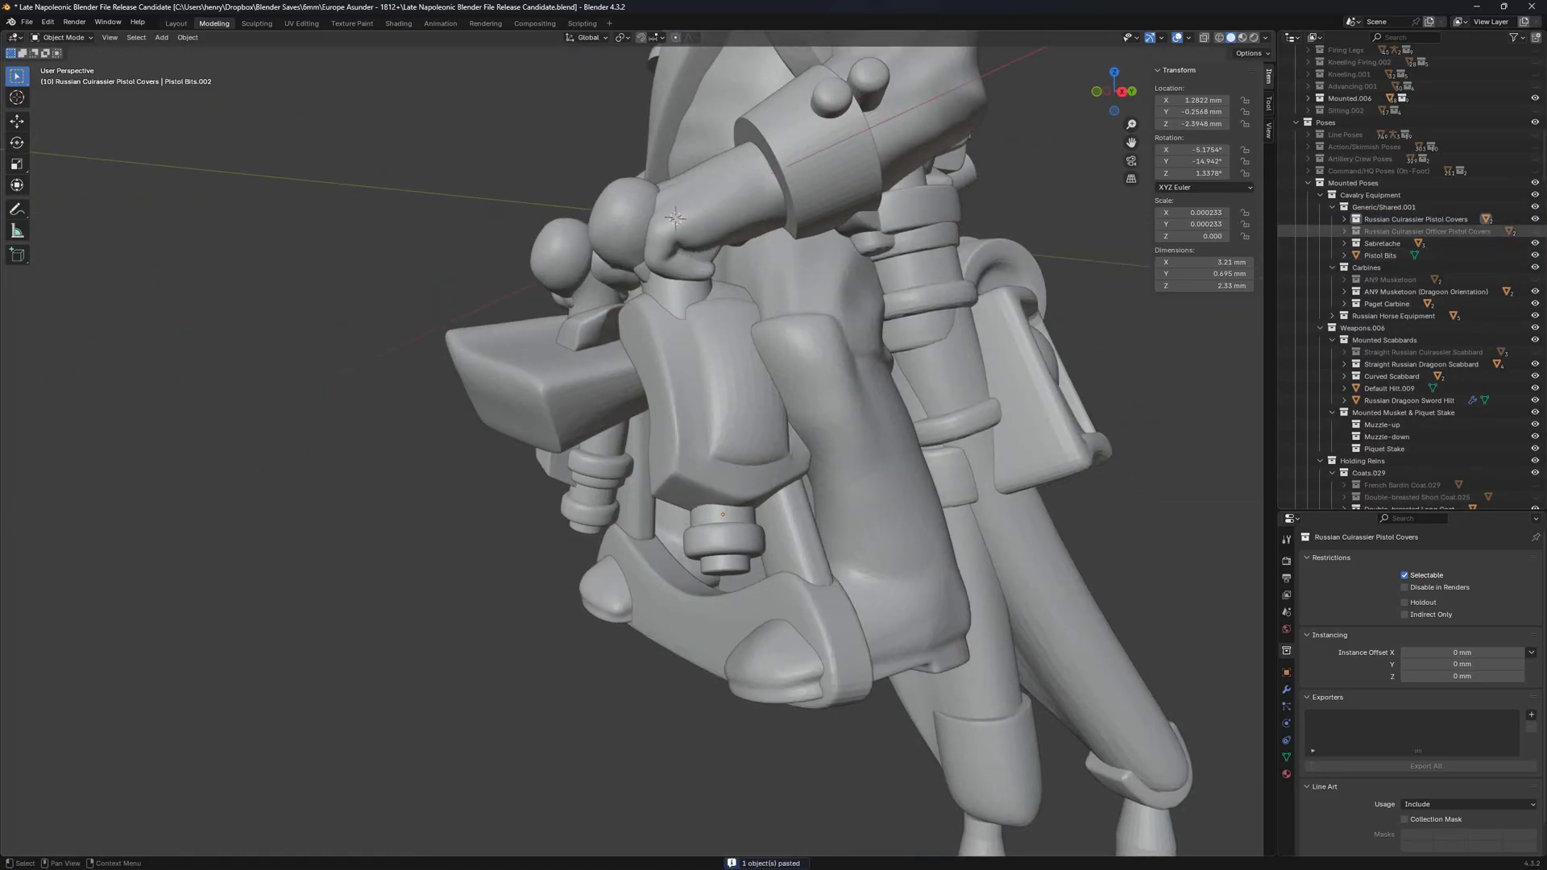
Hide the Russian Cuirassier Pistol Covers and show the Officer Pistol Covers with their pistols.
{"action": "left_click", "coordinate": [1535, 220]}
{"action": "left_click", "coordinate": [1535, 231]}
{"action": "left_click", "coordinate": [1535, 231]}
{"action": "left_click", "coordinate": [1536, 231]}
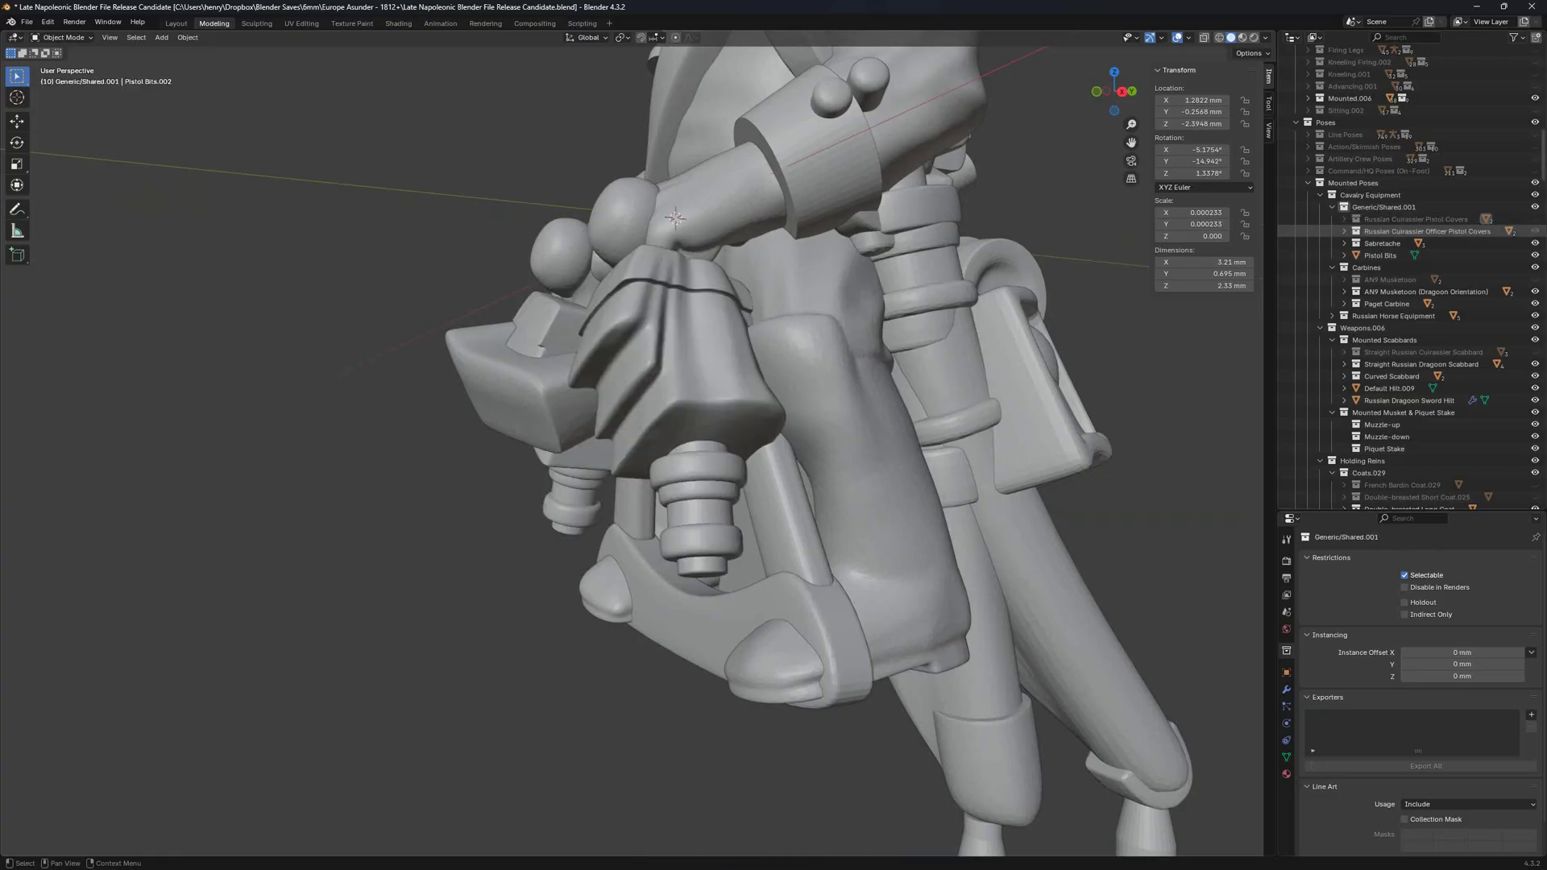
Hide the saddle pouches at the figure's rear and examine the sabretache up close.
{"action": "middle_click_drag", "start_coordinate": [1048, 347], "coordinate": [850, 437]}
{"action": "scroll", "coordinate": [951, 370], "scroll_direction": "down", "scroll_amount": 4}
{"action": "scroll", "coordinate": [891, 373], "scroll_direction": "up", "scroll_amount": 3}
{"action": "scroll", "coordinate": [629, 387], "scroll_direction": "down", "scroll_amount": 3}
{"action": "left_click", "coordinate": [641, 447]}
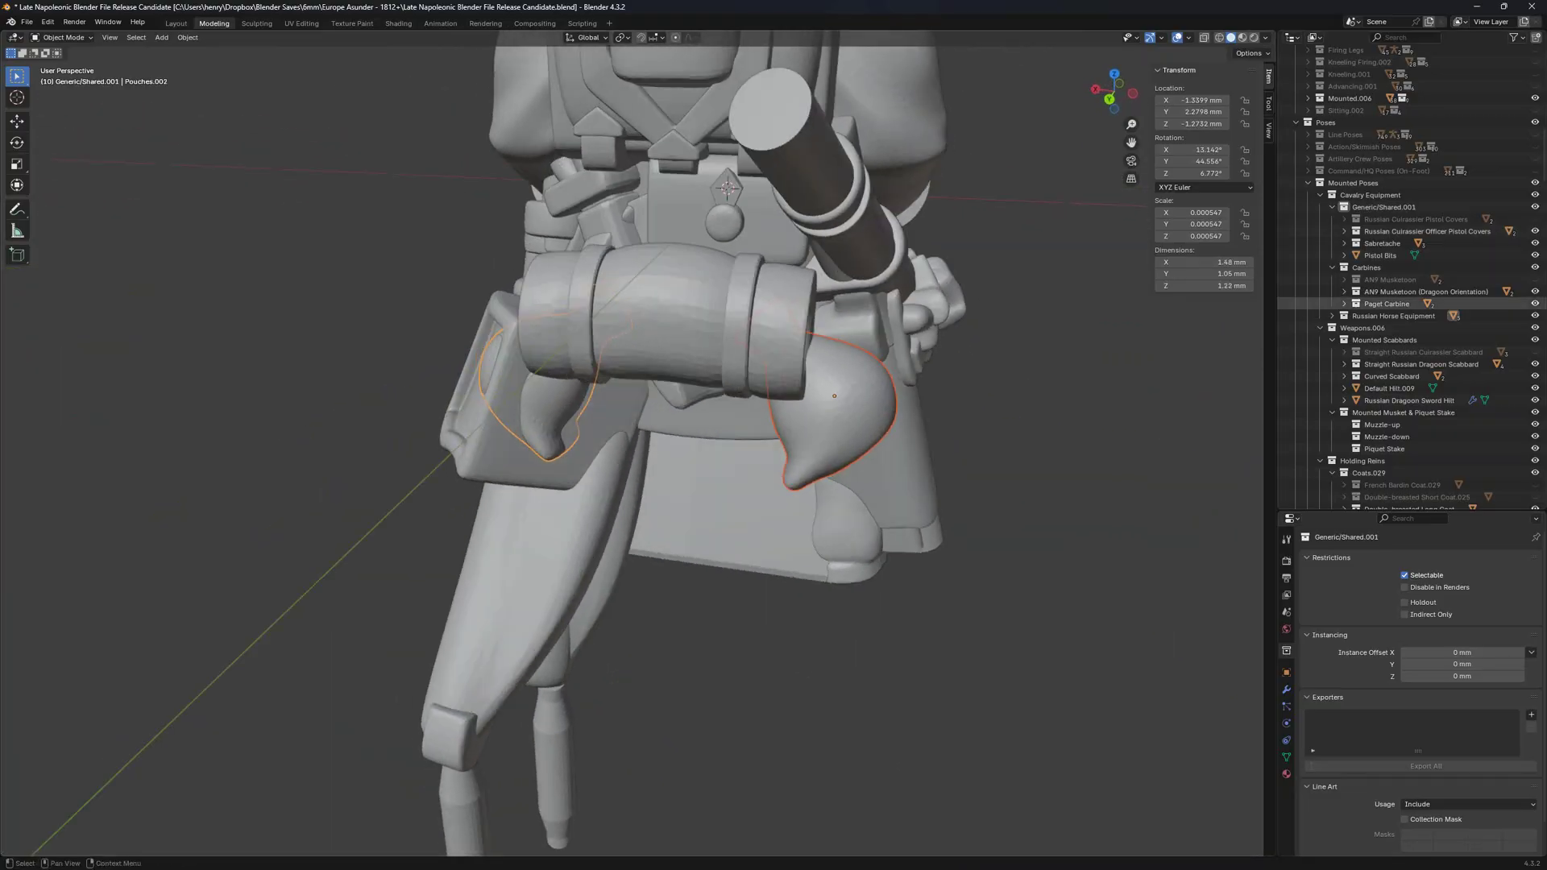
{"action": "key", "text": "h"}
{"action": "middle_click_drag", "start_coordinate": [850, 437], "coordinate": [987, 439]}
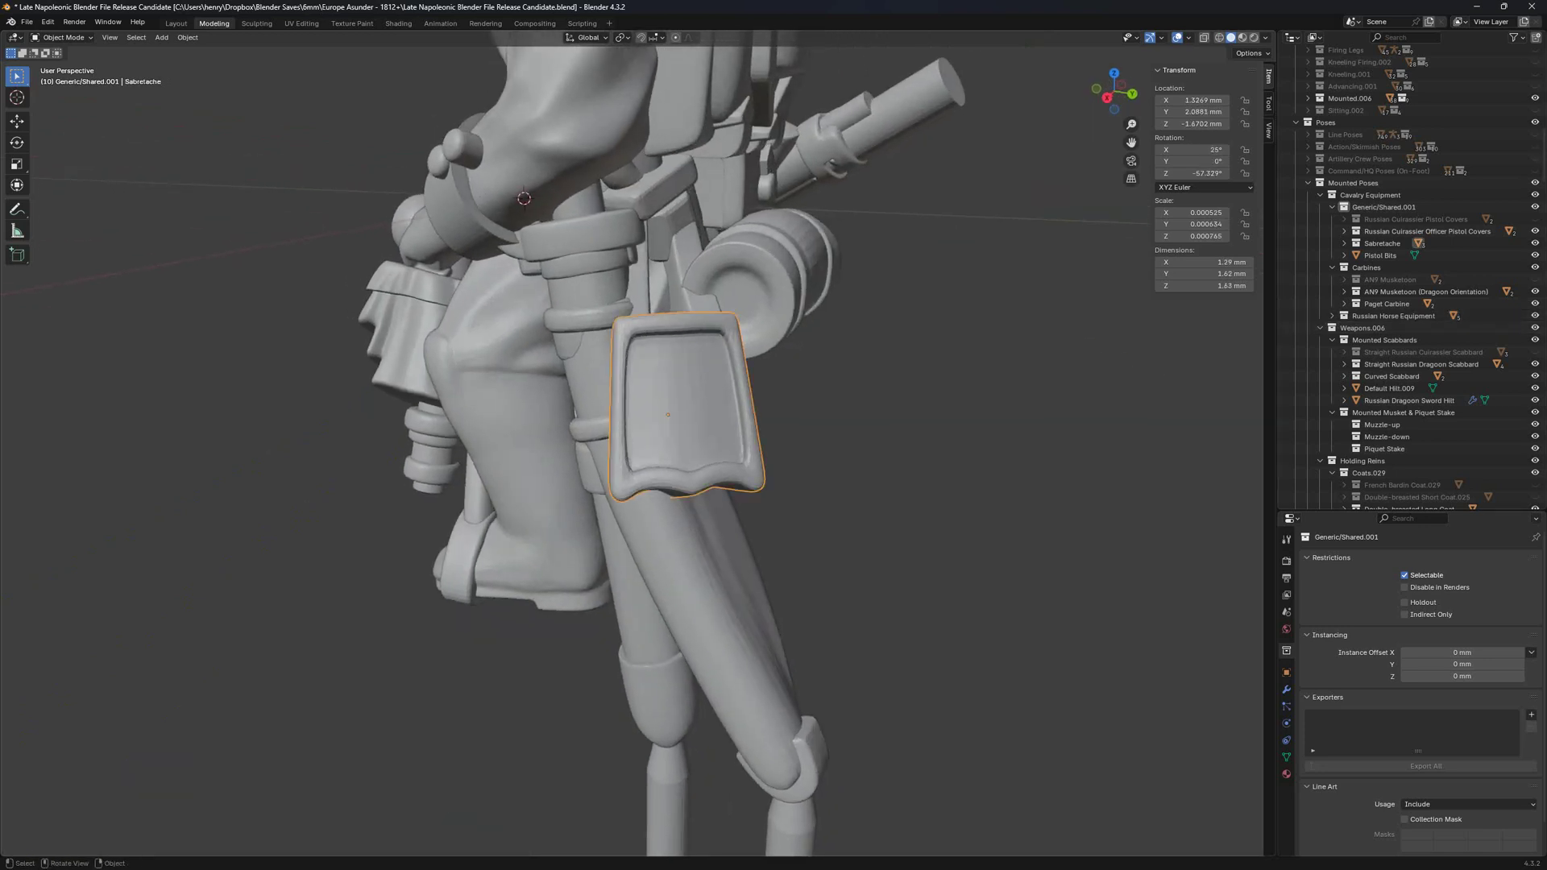
{"action": "scroll", "coordinate": [683, 250], "scroll_direction": "up", "scroll_amount": 3}
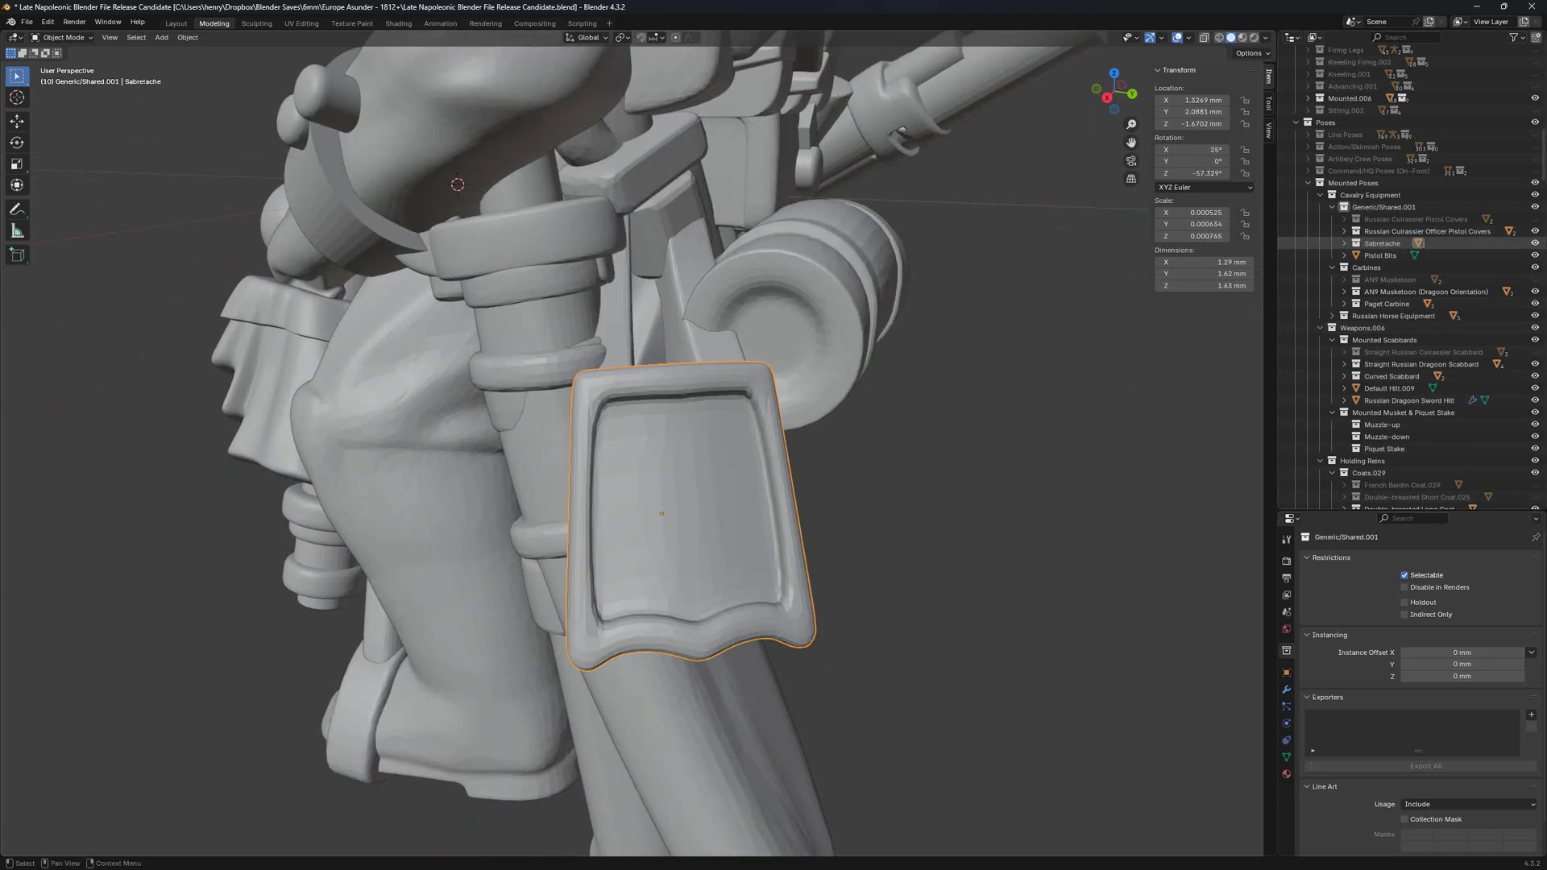
{"action": "scroll", "coordinate": [508, 409], "scroll_direction": "down", "scroll_amount": 4}
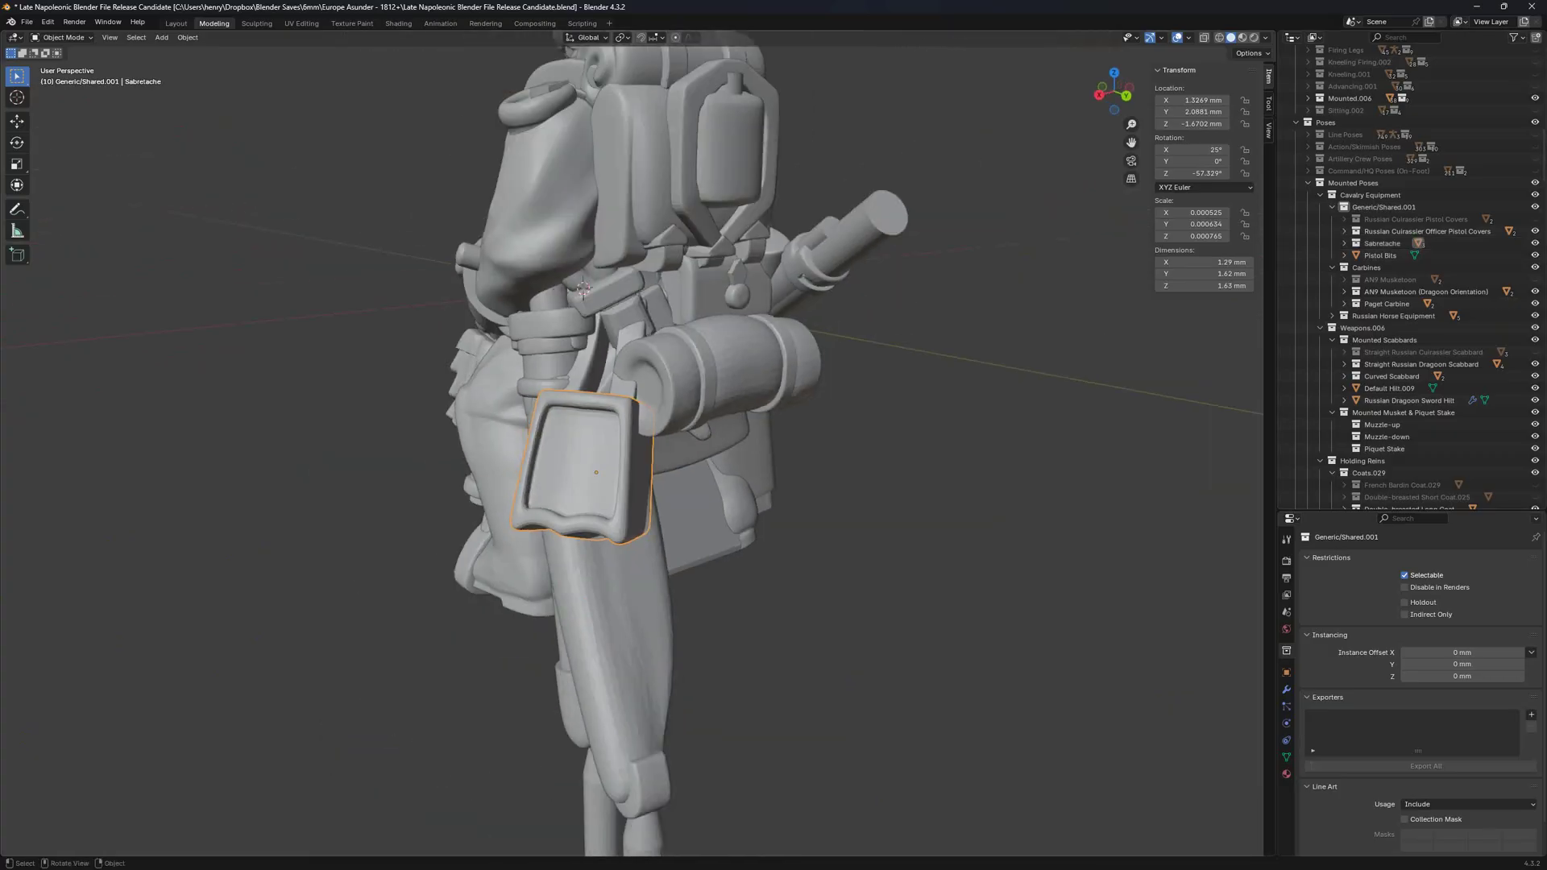
Hide the curved sabre's hilt, scabbard and strap.
{"action": "left_click", "coordinate": [395, 411]}
{"action": "middle_click_drag", "start_coordinate": [395, 411], "coordinate": [297, 419]}
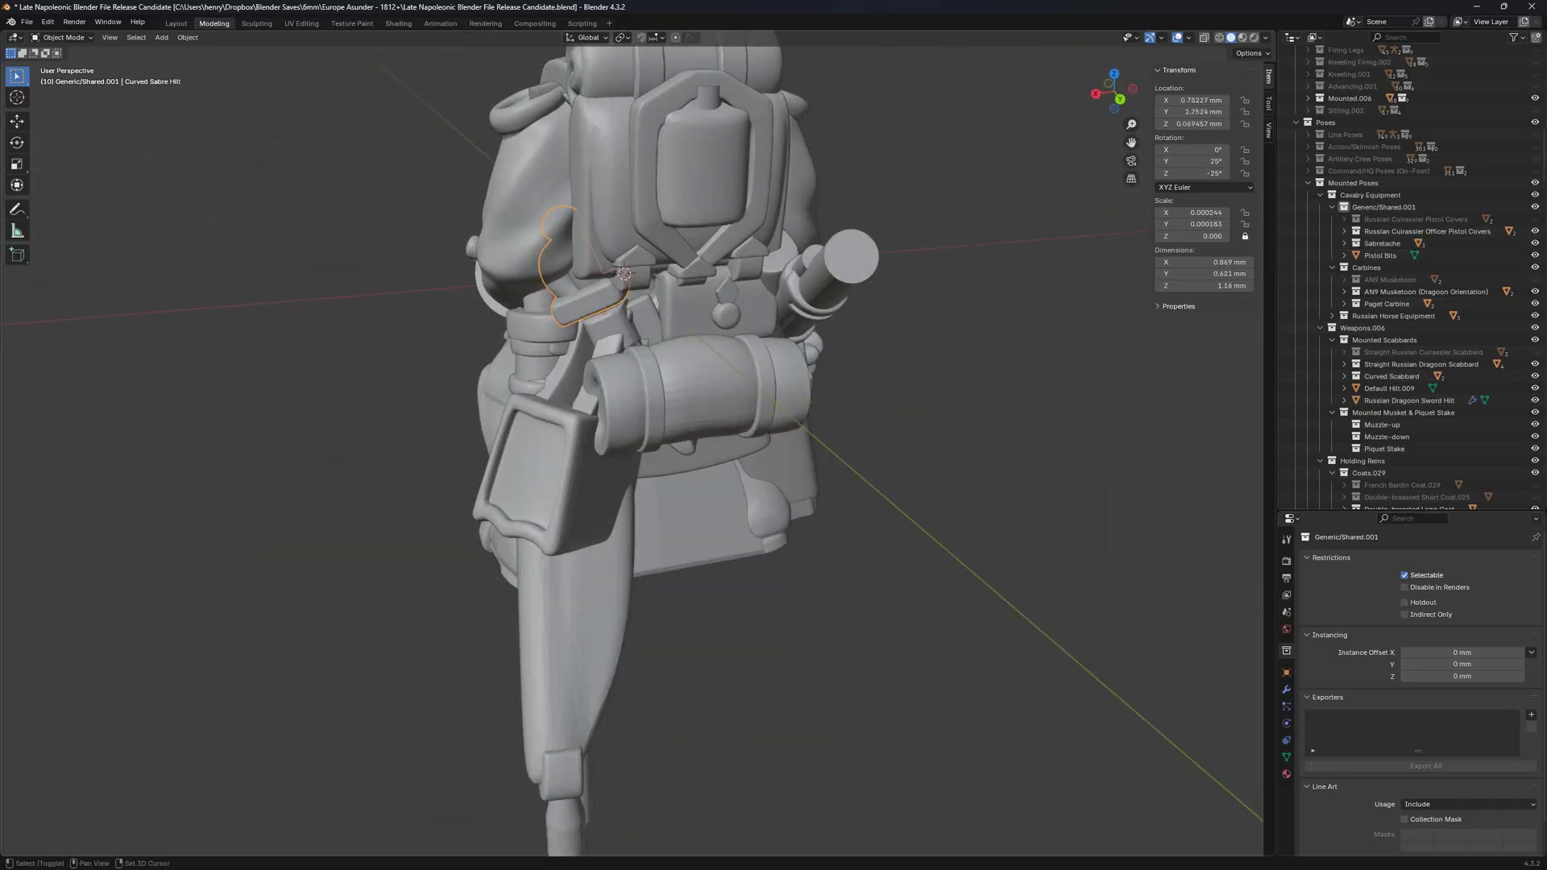
{"action": "key", "text": "h"}
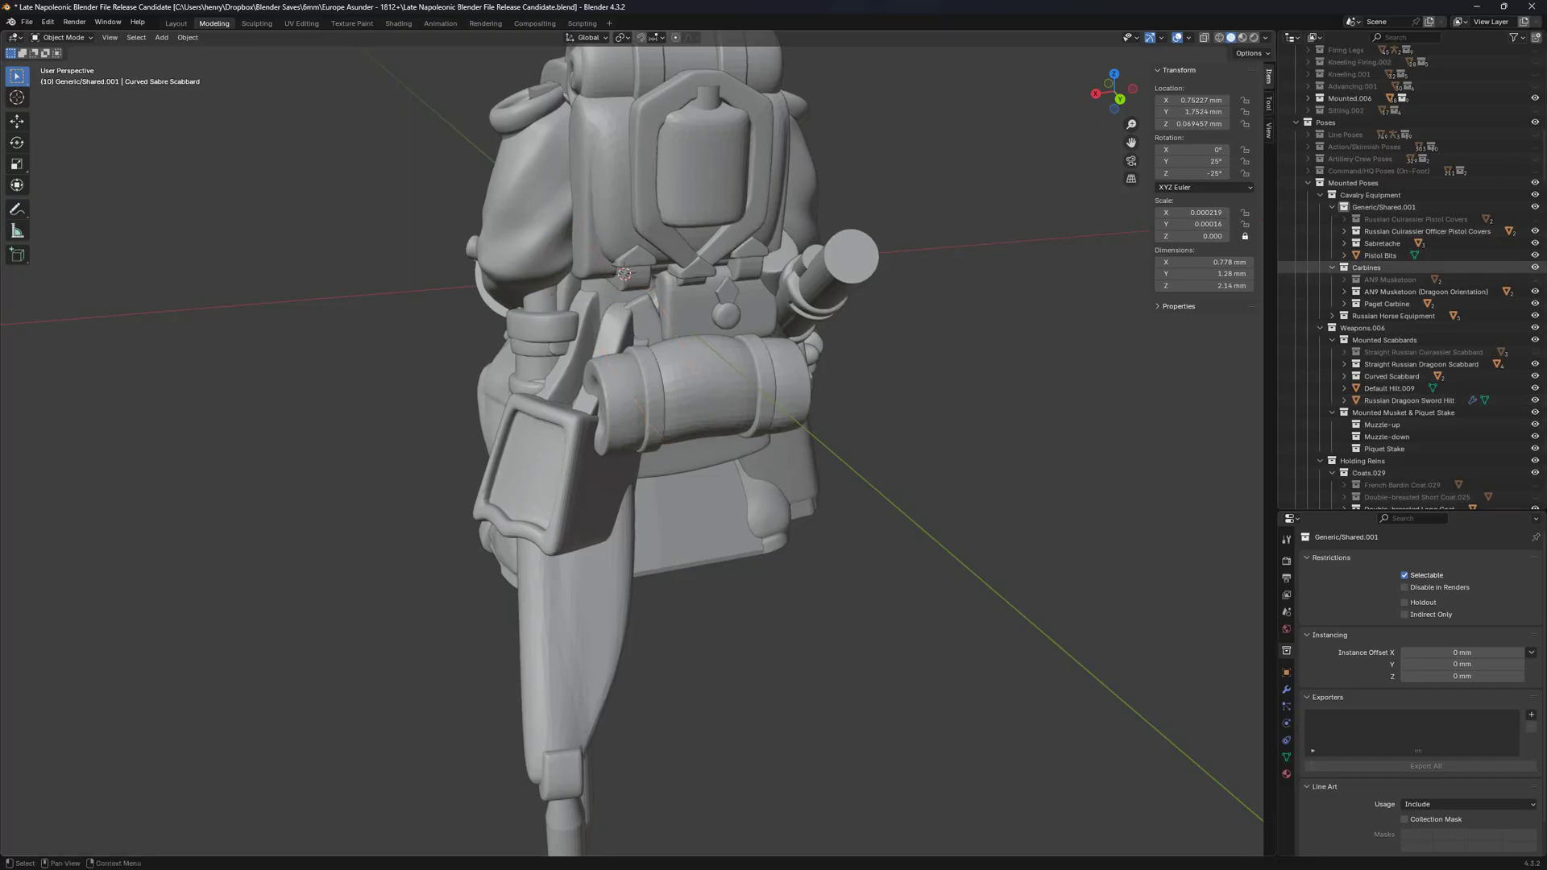
{"action": "key", "text": "ctrl+z"}
Compare the AN9 Musketoon variants by toggling them, leaving both hidden with only the Paget Carbine shown and selected.
{"action": "middle_click_drag", "start_coordinate": [499, 452], "coordinate": [871, 418]}
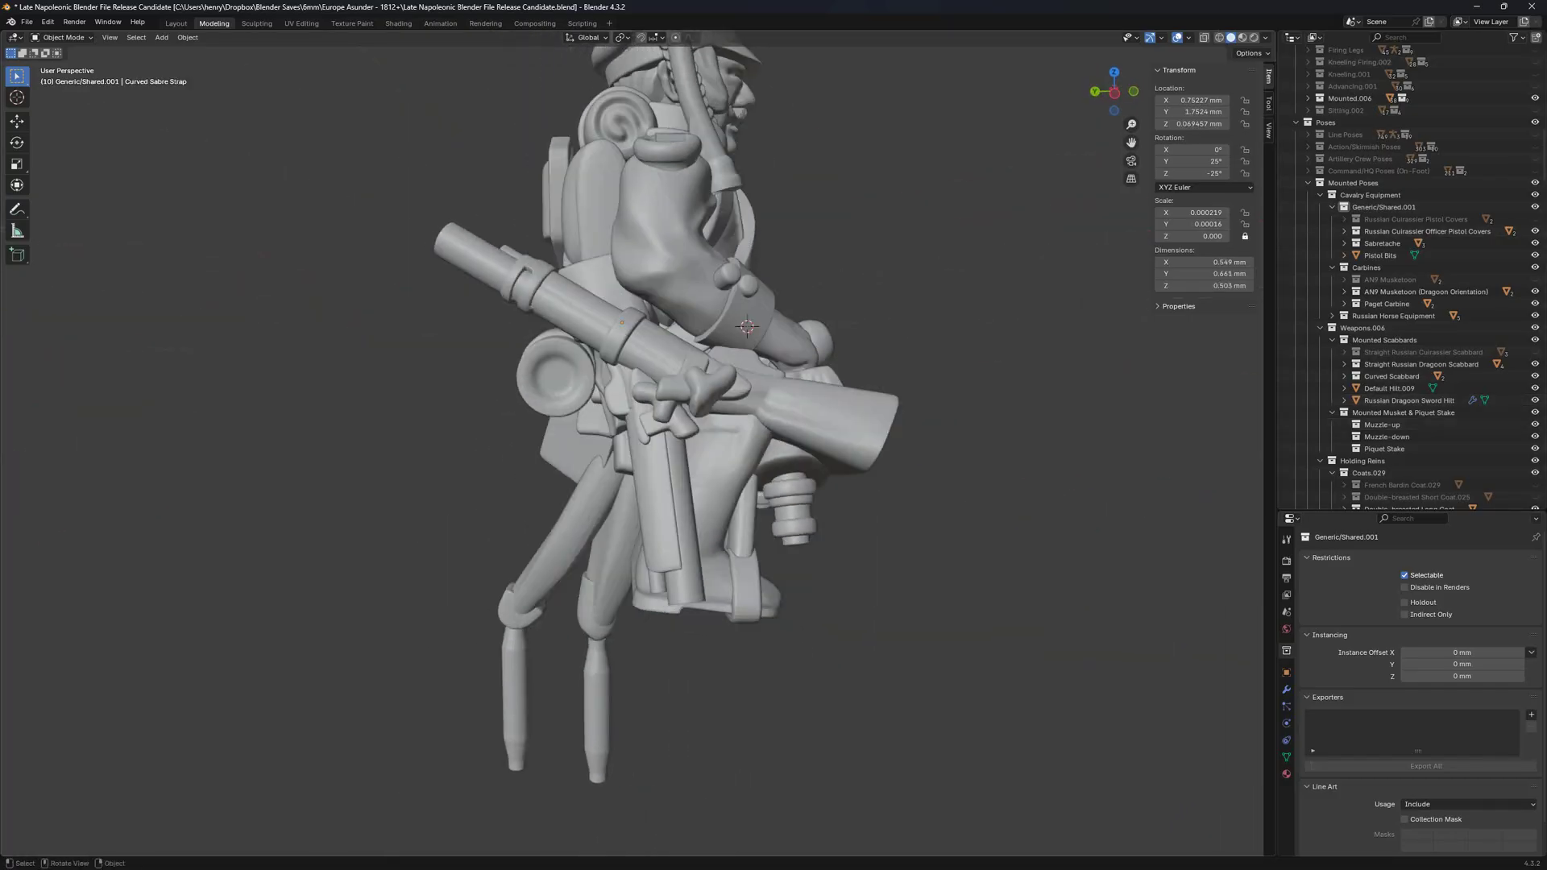
{"action": "left_click", "coordinate": [1535, 292]}
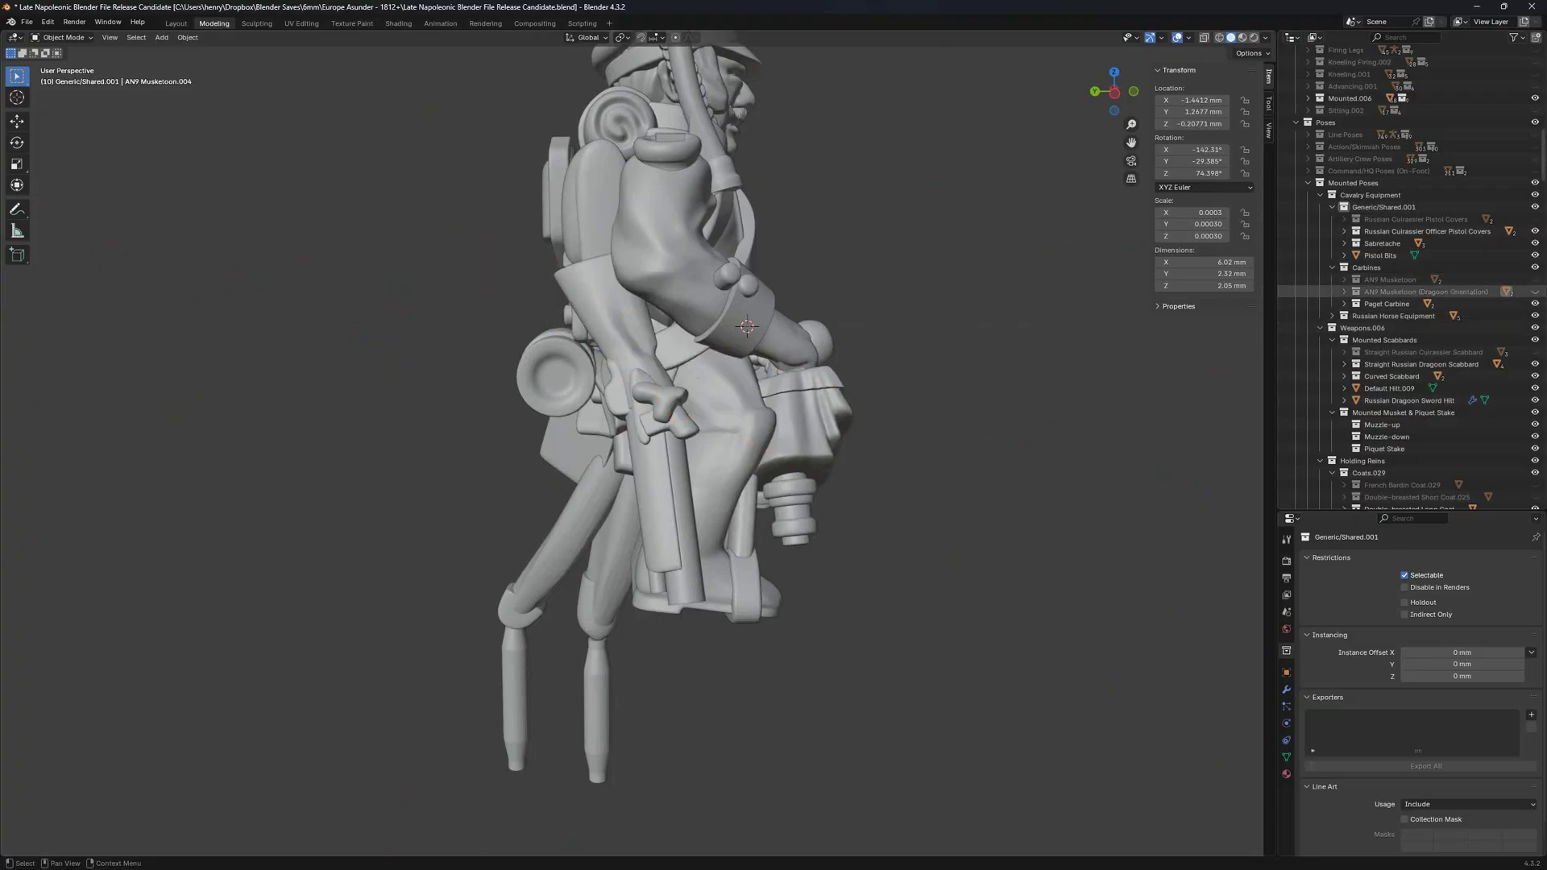
{"action": "left_click", "coordinate": [1536, 279]}
{"action": "left_click", "coordinate": [1535, 279]}
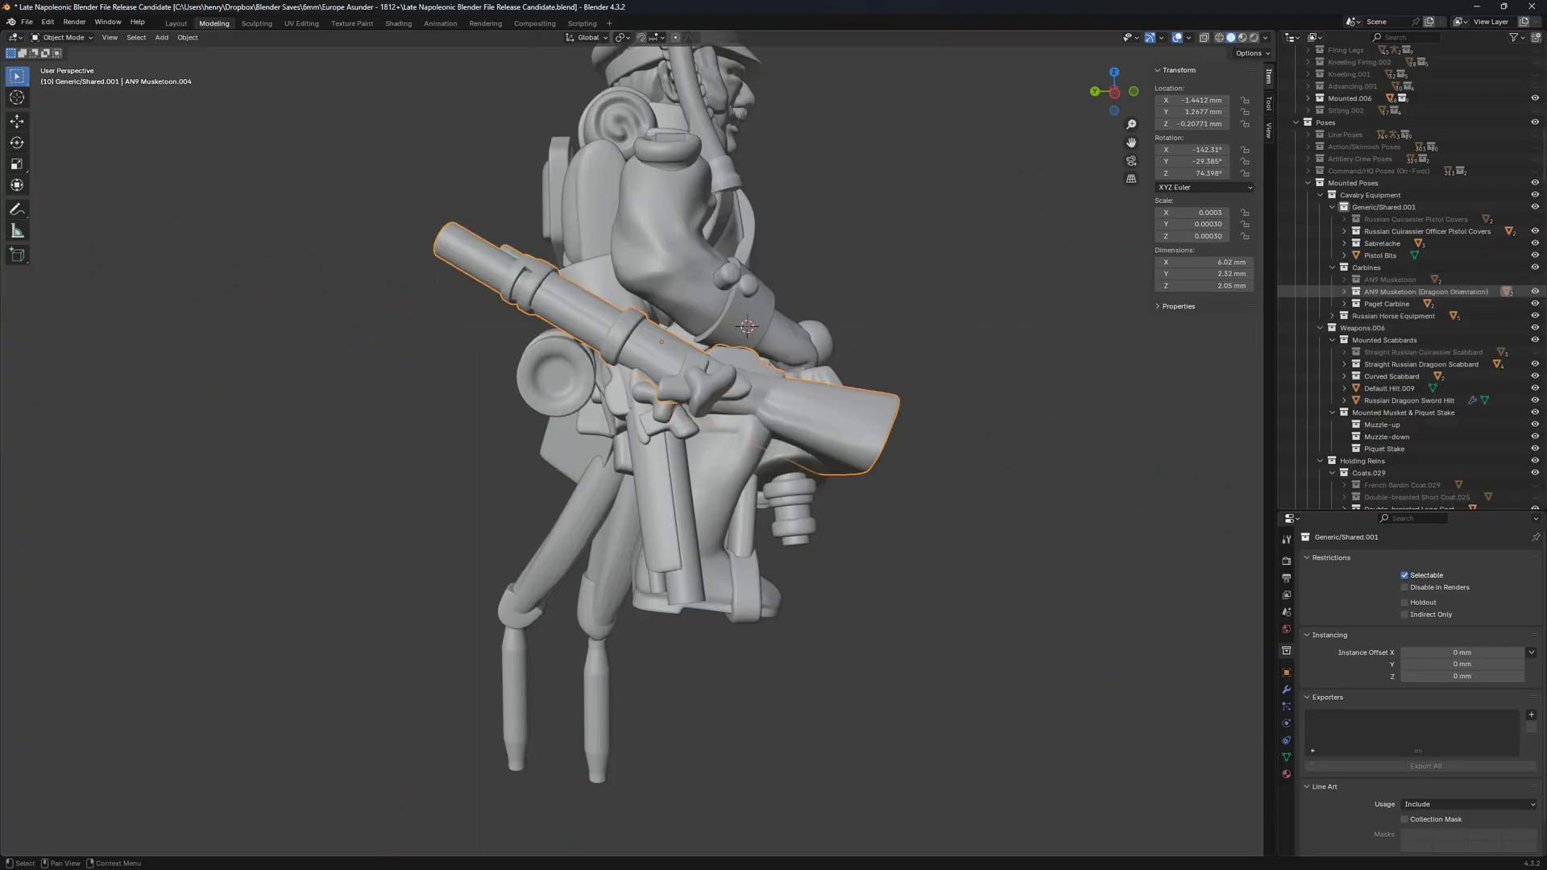
{"action": "left_click", "coordinate": [1427, 304]}
{"action": "left_click", "coordinate": [1535, 292]}
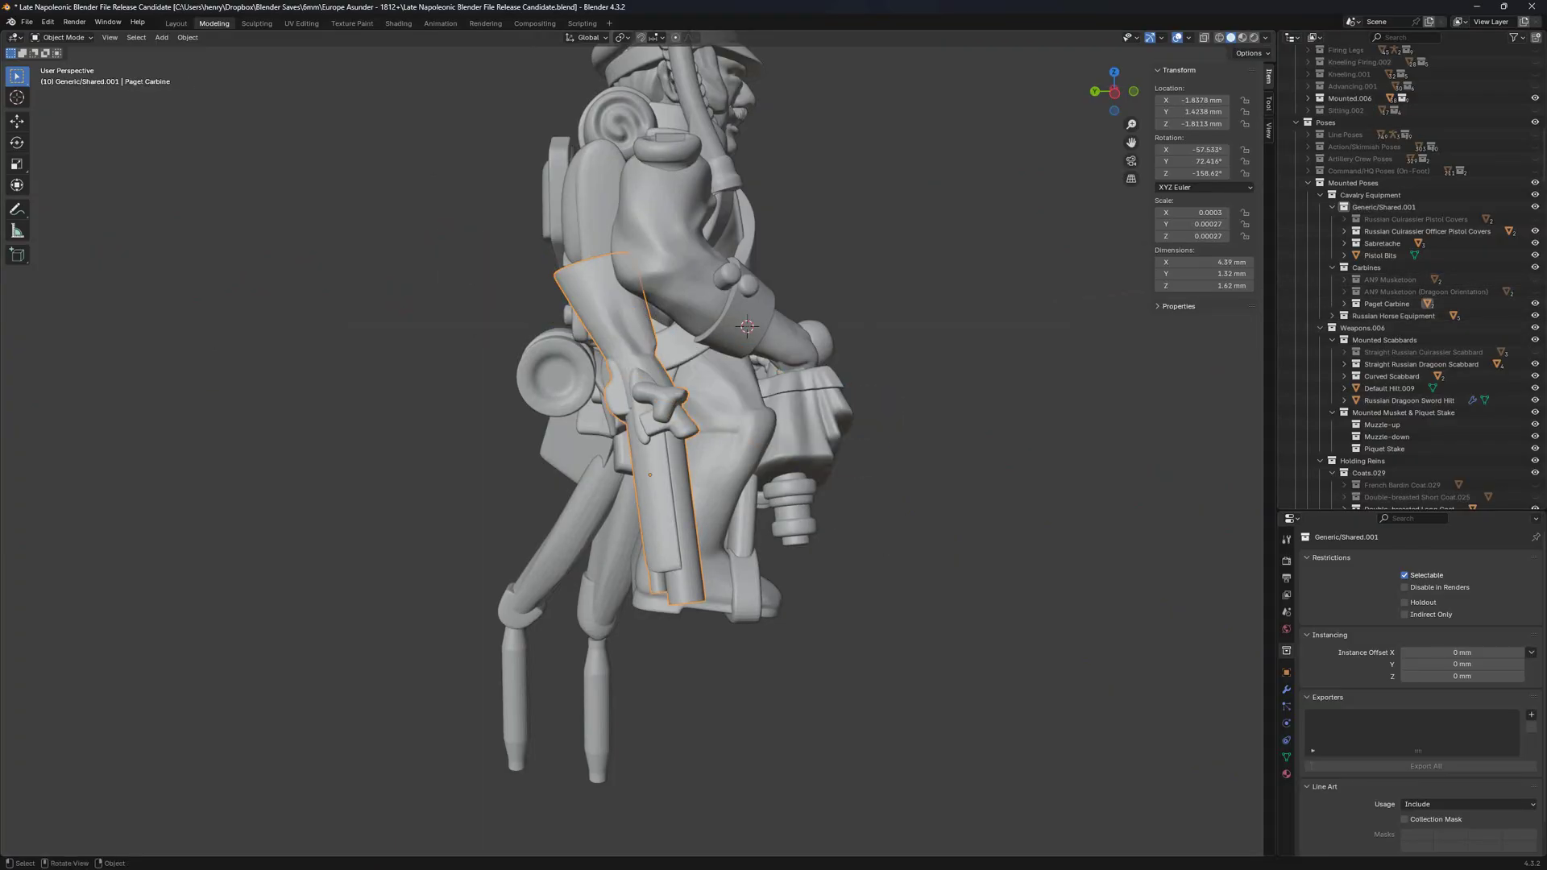
Hide the Paget Carbine and show the AN9 Musketoon on the mounted figure.
{"action": "middle_click_drag", "start_coordinate": [774, 451], "coordinate": [612, 451]}
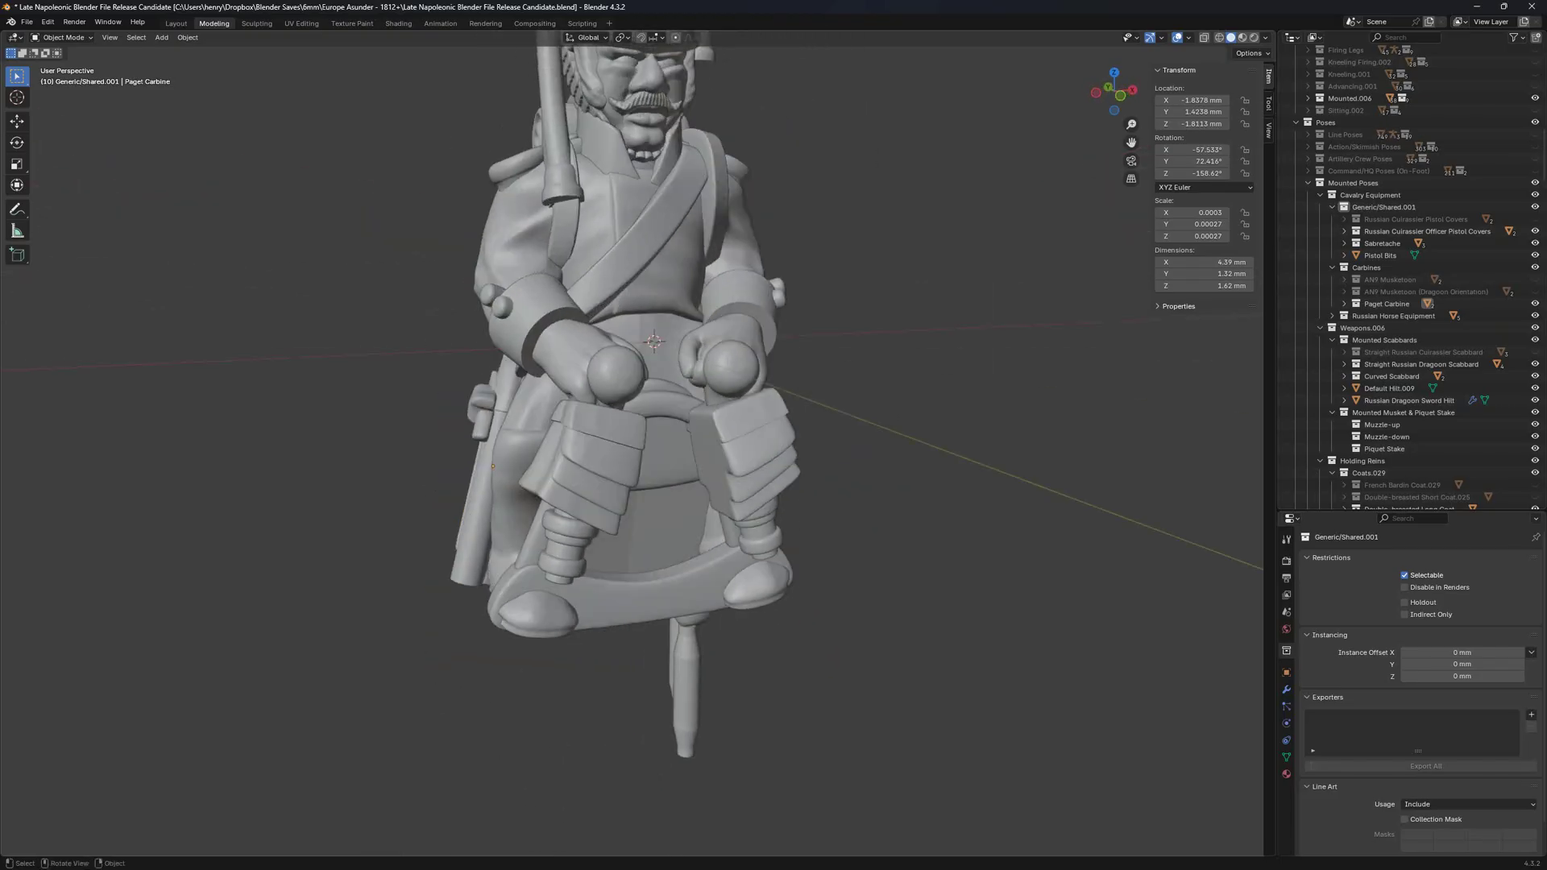
{"action": "middle_click_drag", "start_coordinate": [613, 451], "coordinate": [588, 451]}
{"action": "left_click", "coordinate": [1535, 304]}
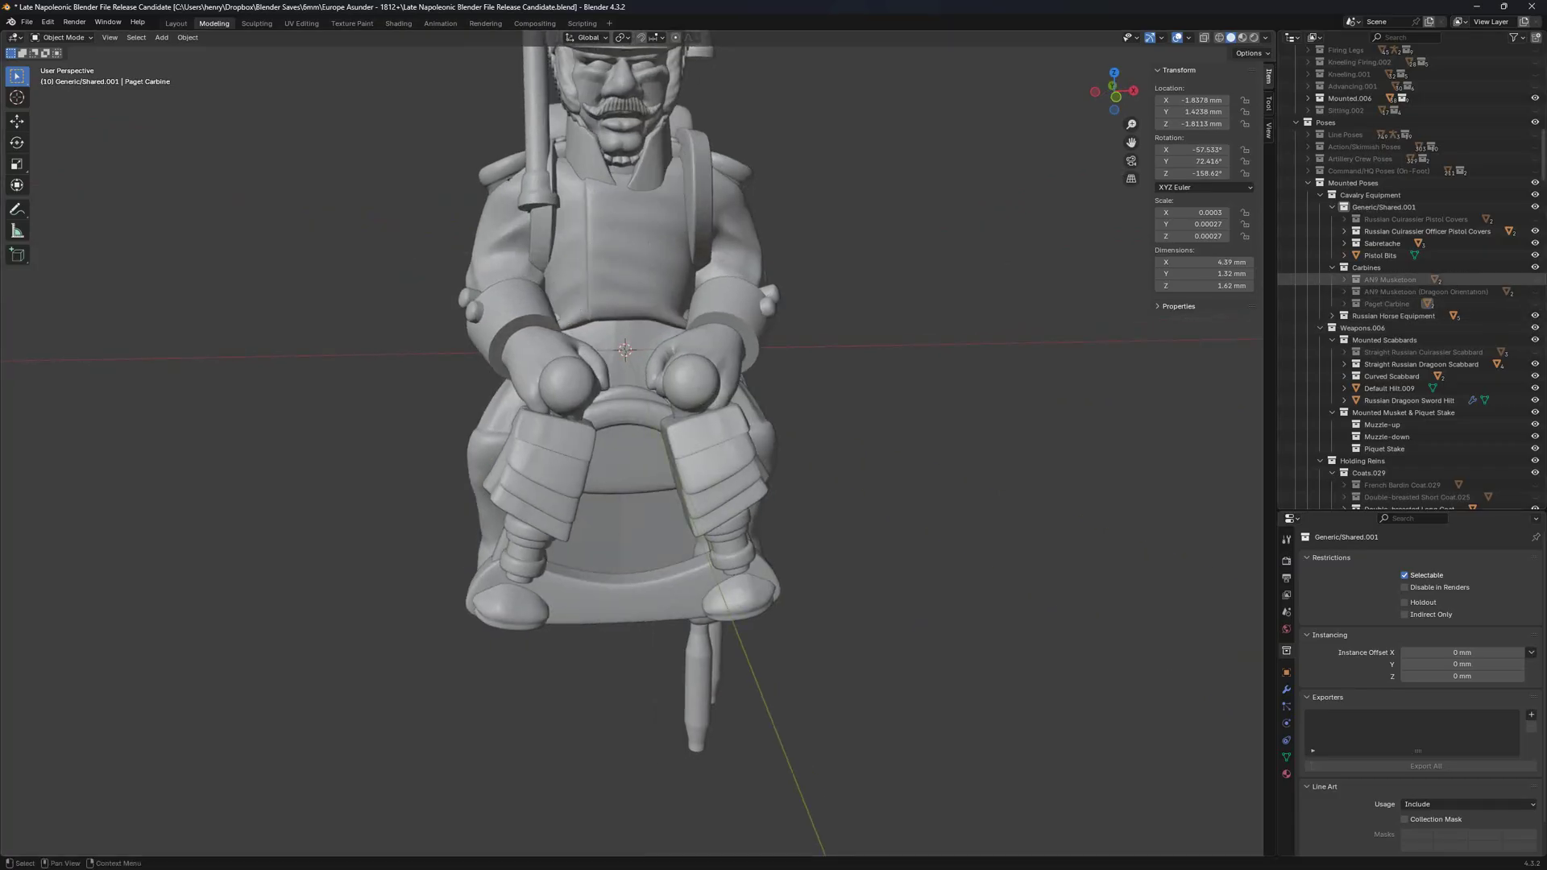
{"action": "left_click", "coordinate": [1535, 280]}
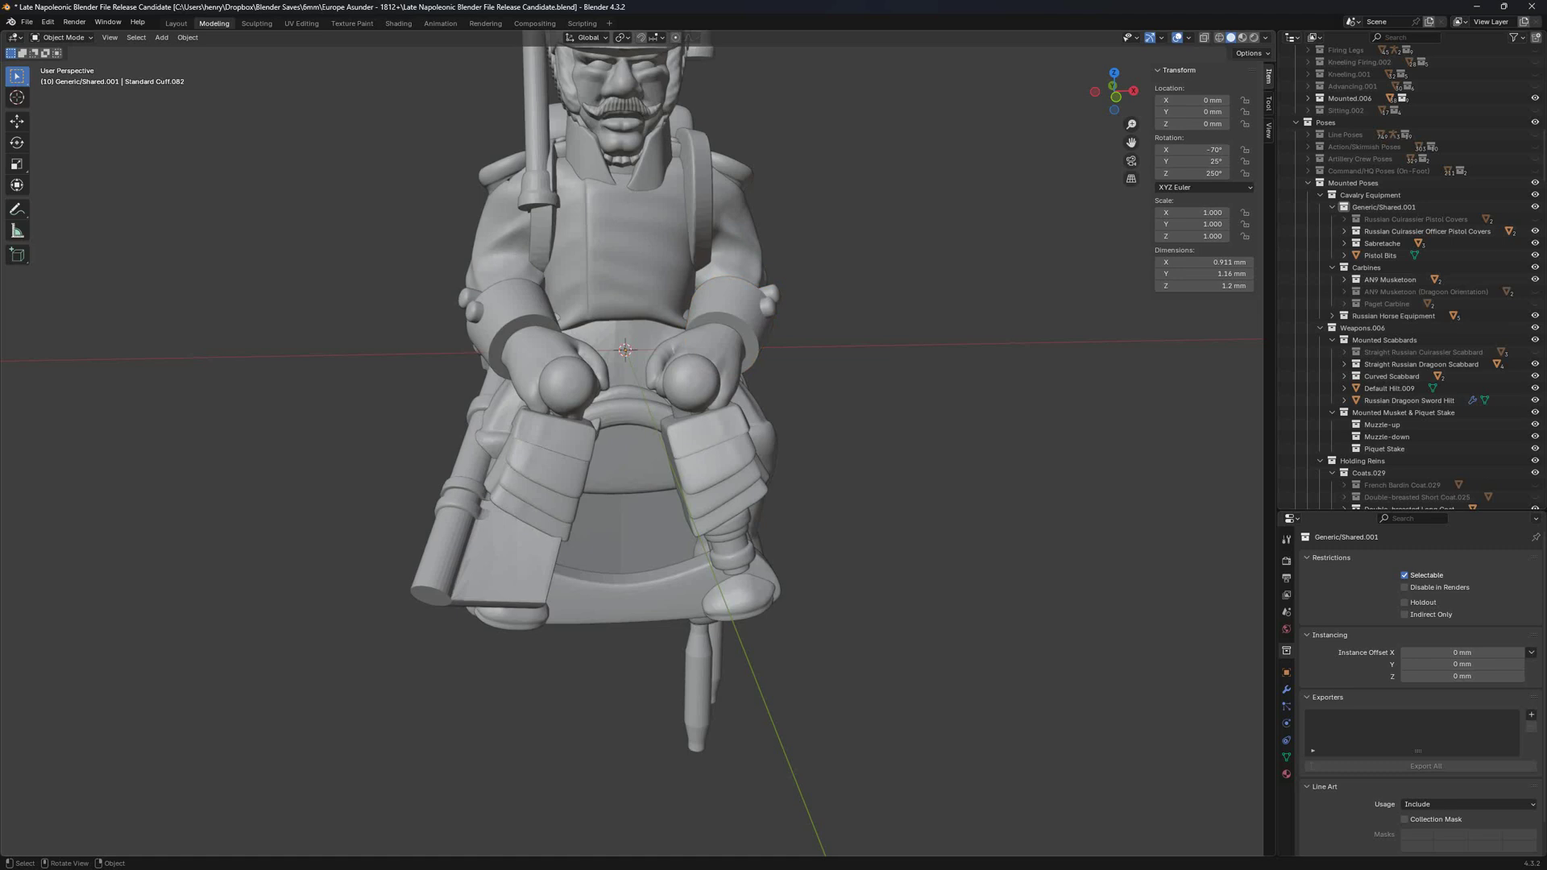
Hide the Curved Scabbard and Straight Russian Dragoon Scabbard, and show the Straight Russian Cuirassier Scabbard.
{"action": "middle_click_drag", "start_coordinate": [628, 403], "coordinate": [516, 403], "text": "shift"}
{"action": "scroll", "coordinate": [1410, 266], "scroll_direction": "down", "scroll_amount": 3}
{"action": "left_click", "coordinate": [1438, 280]}
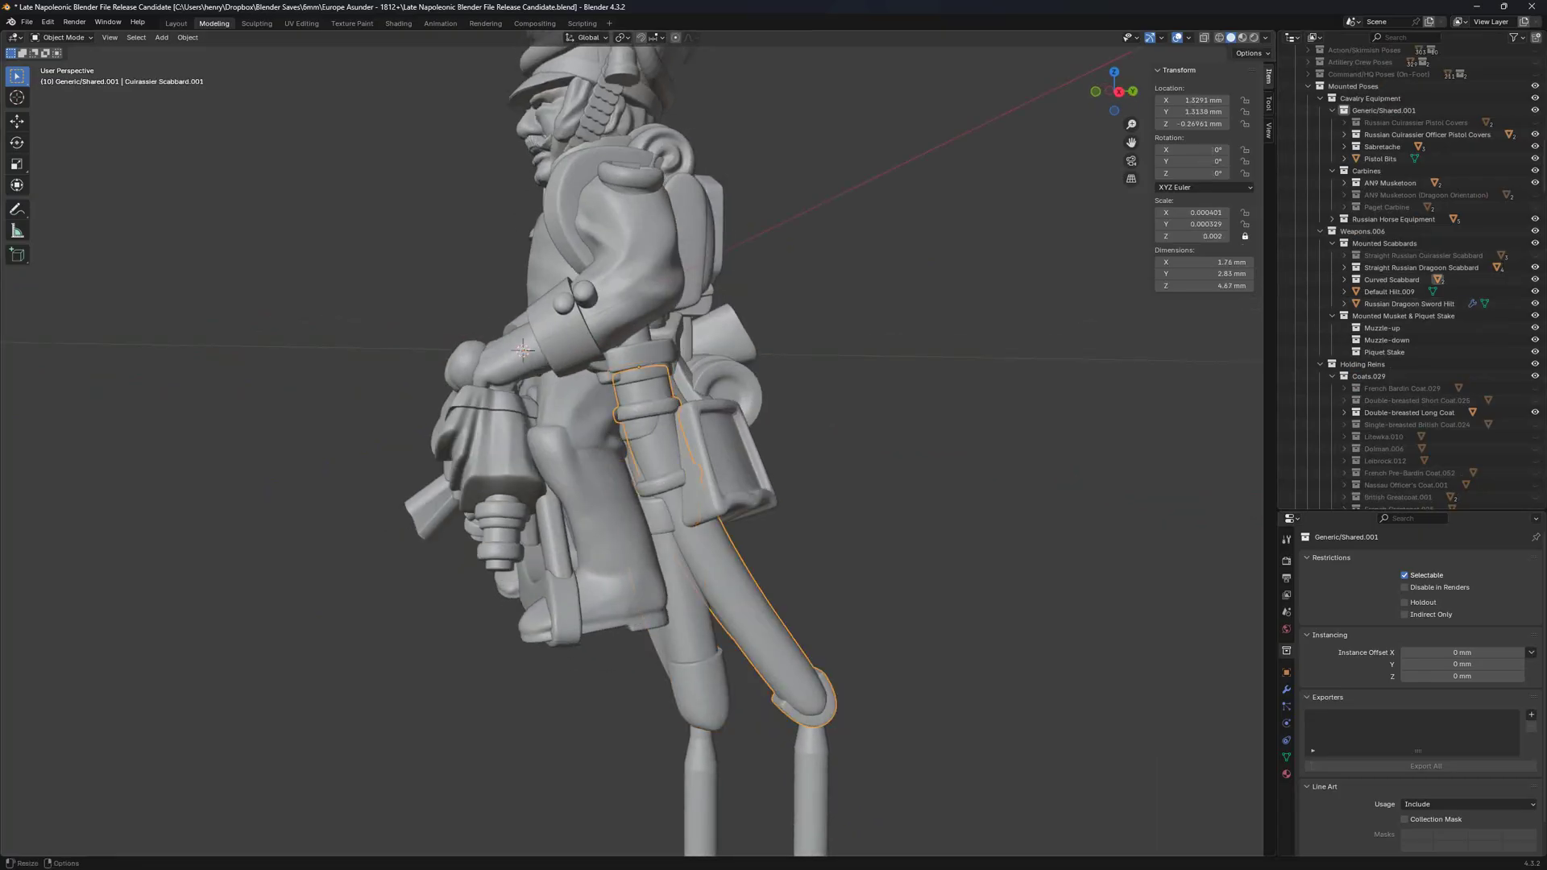
{"action": "key", "text": "h"}
{"action": "middle_click_drag", "start_coordinate": [629, 403], "coordinate": [645, 403]}
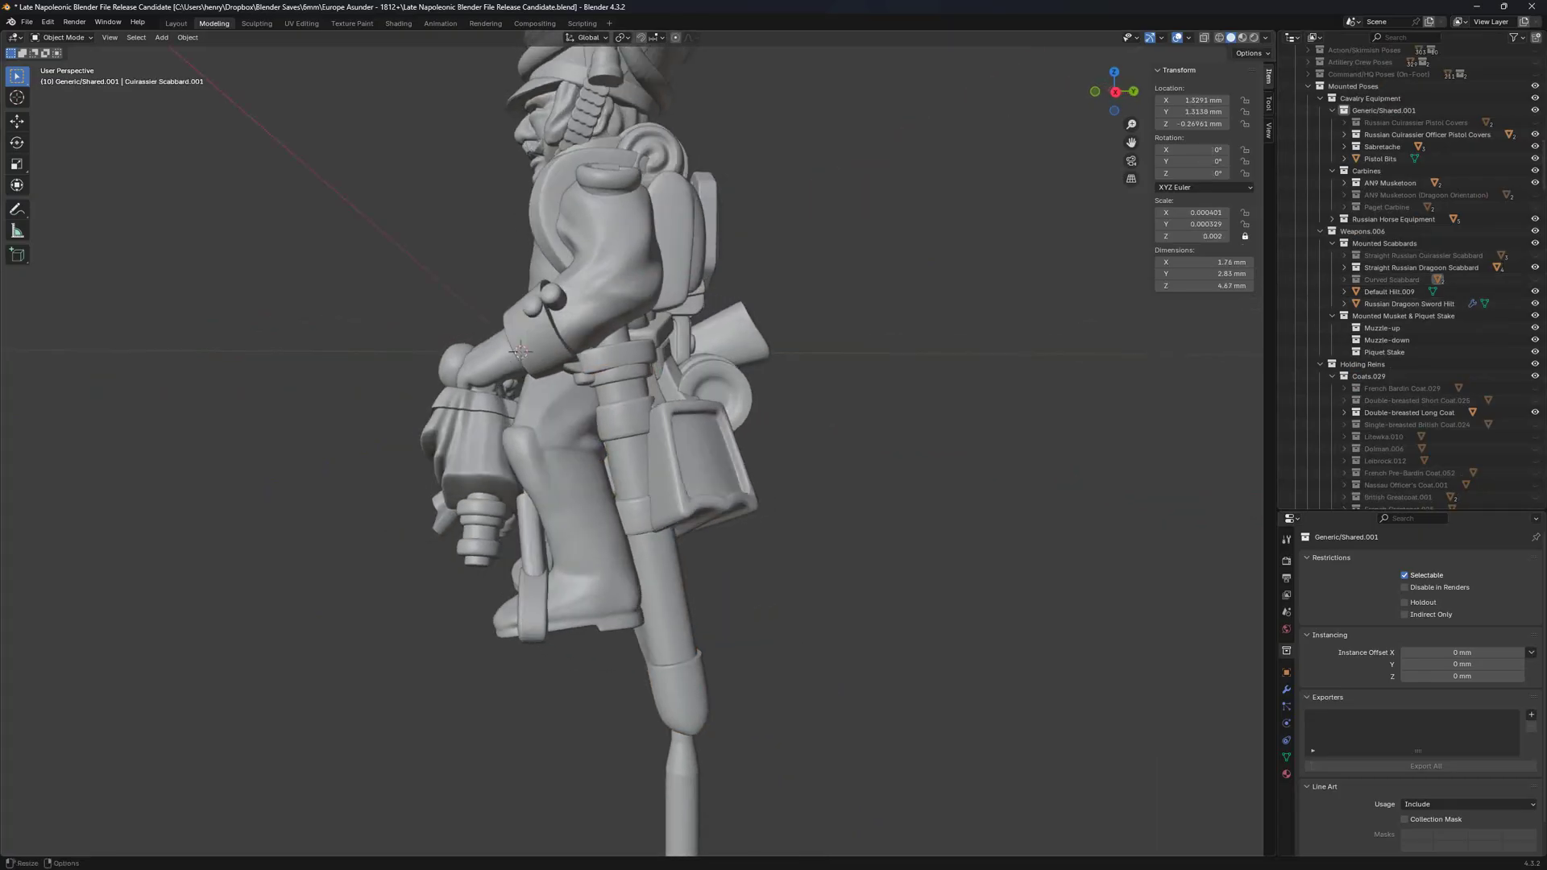
{"action": "left_click", "coordinate": [1535, 268]}
{"action": "key", "text": "alt+h"}
{"action": "key", "text": "h"}
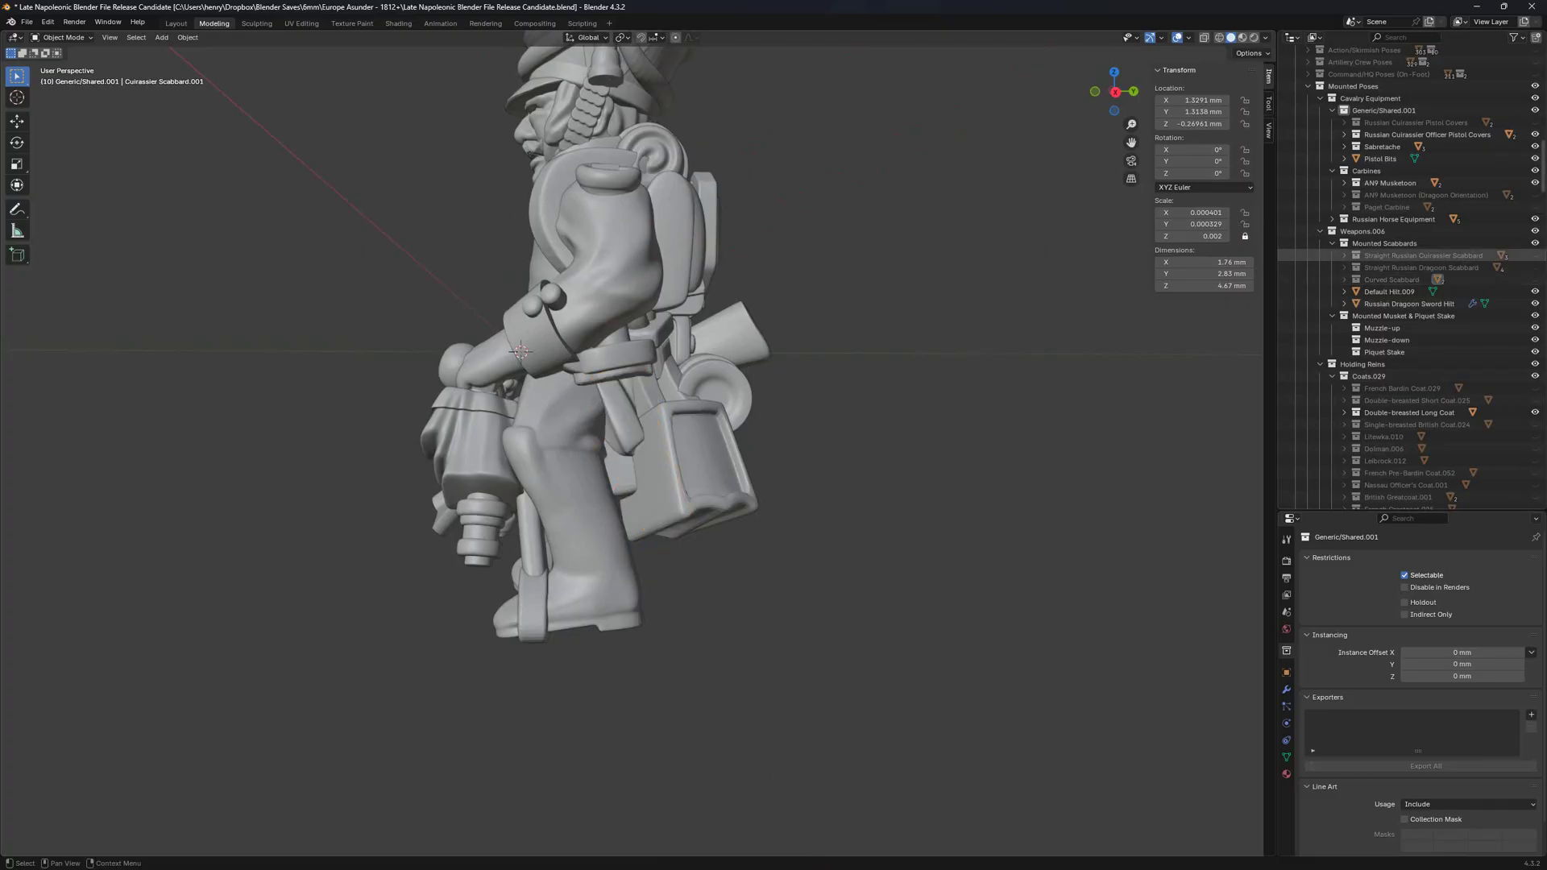
{"action": "left_click", "coordinate": [1535, 256]}
{"action": "middle_click_drag", "start_coordinate": [644, 403], "coordinate": [695, 403]}
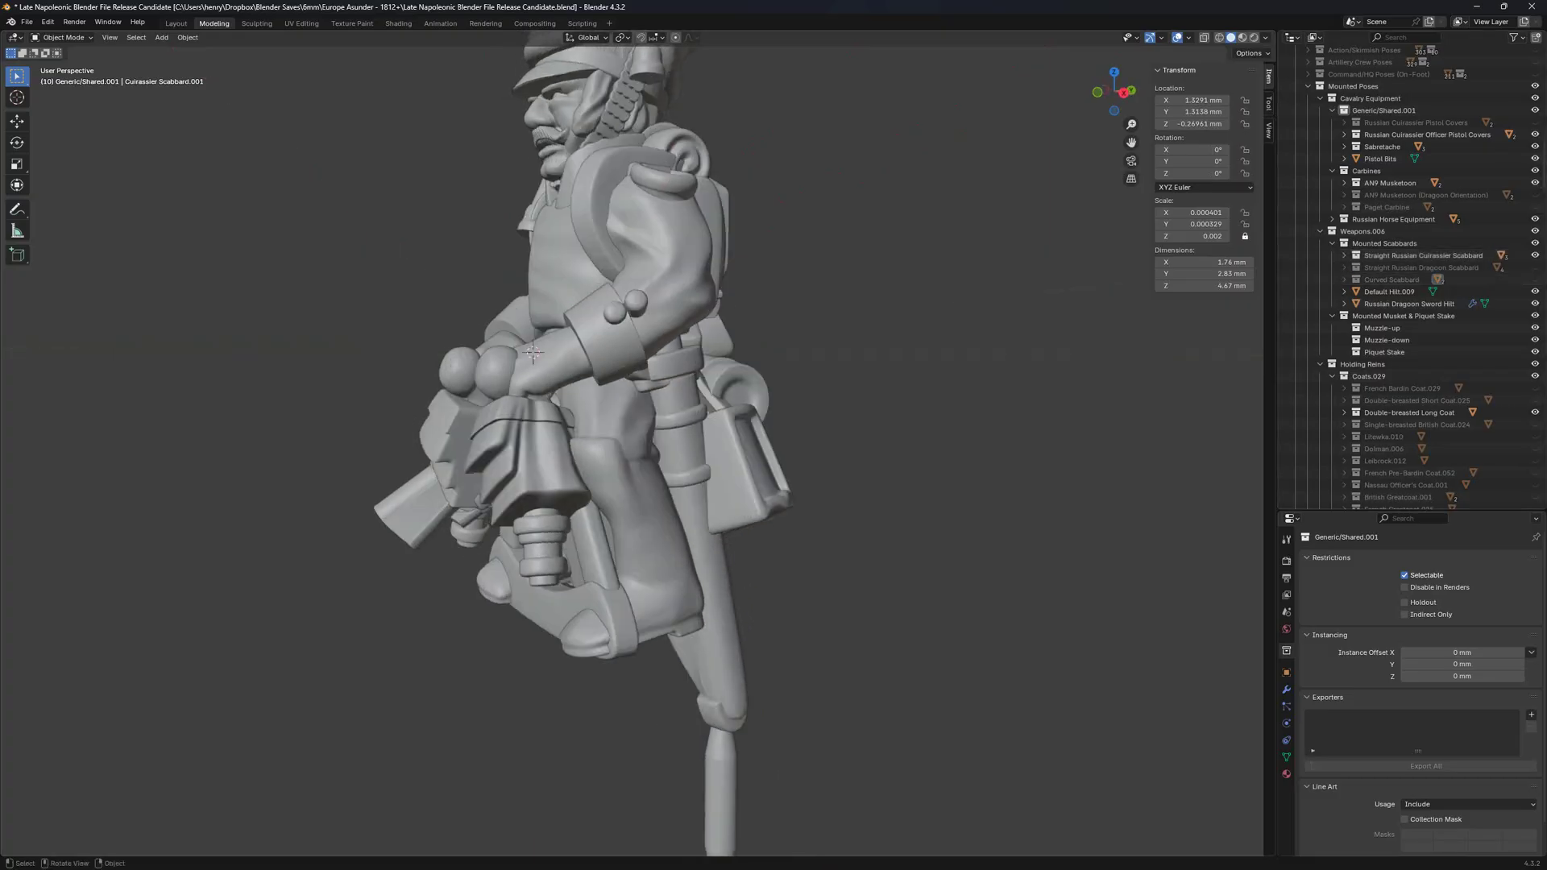
Show the Horses collection beneath the rider and examine the mounted figure on its trotting horse from the side.
{"action": "scroll", "coordinate": [1410, 304], "scroll_direction": "down", "scroll_amount": 15}
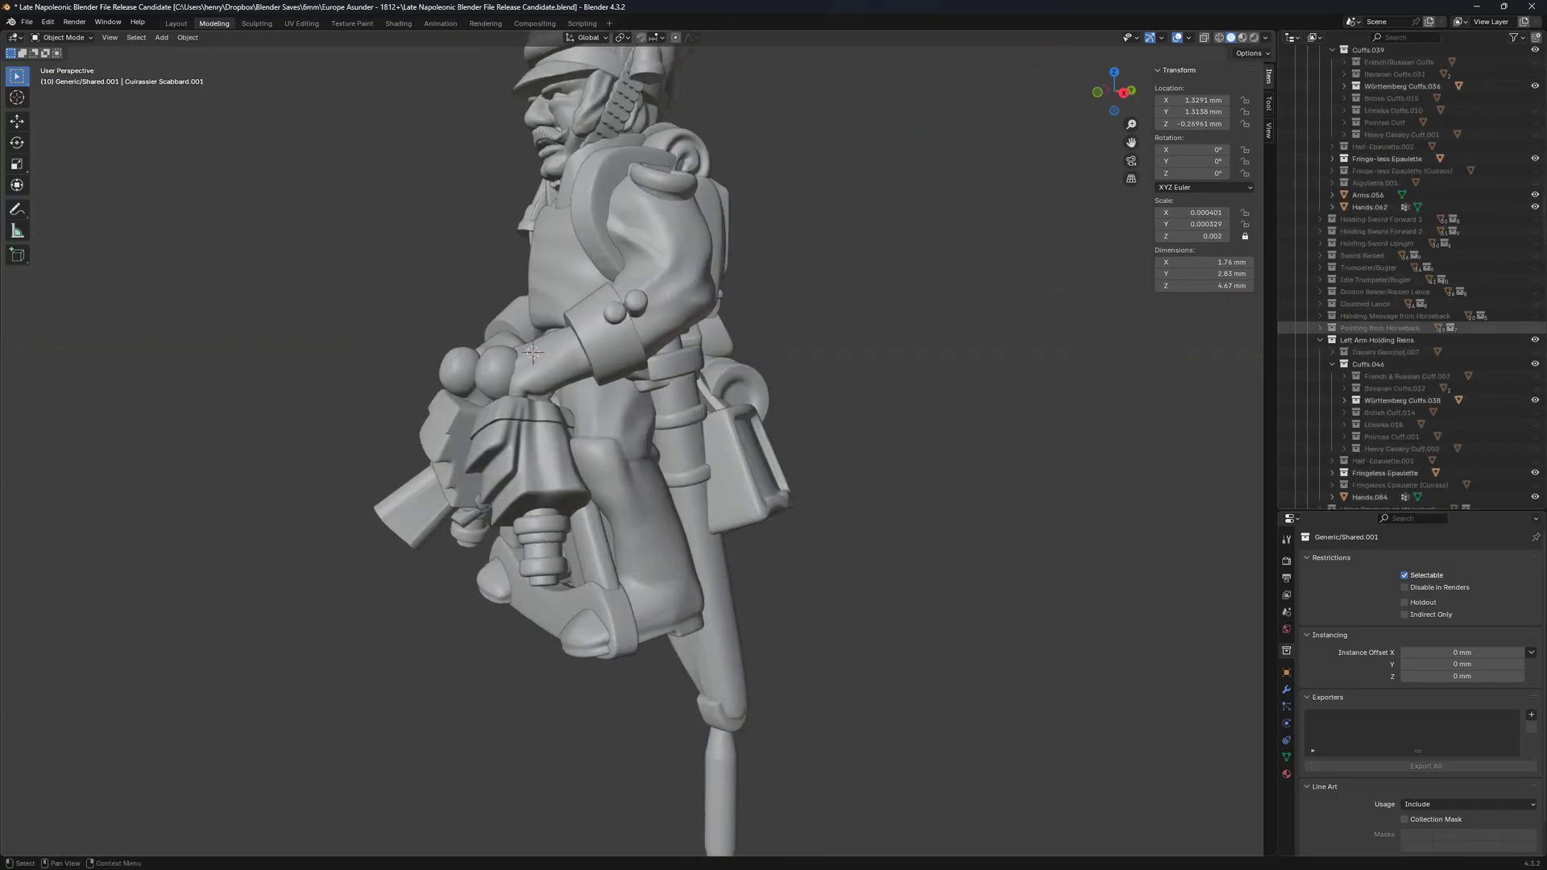
{"action": "left_click", "coordinate": [1308, 292]}
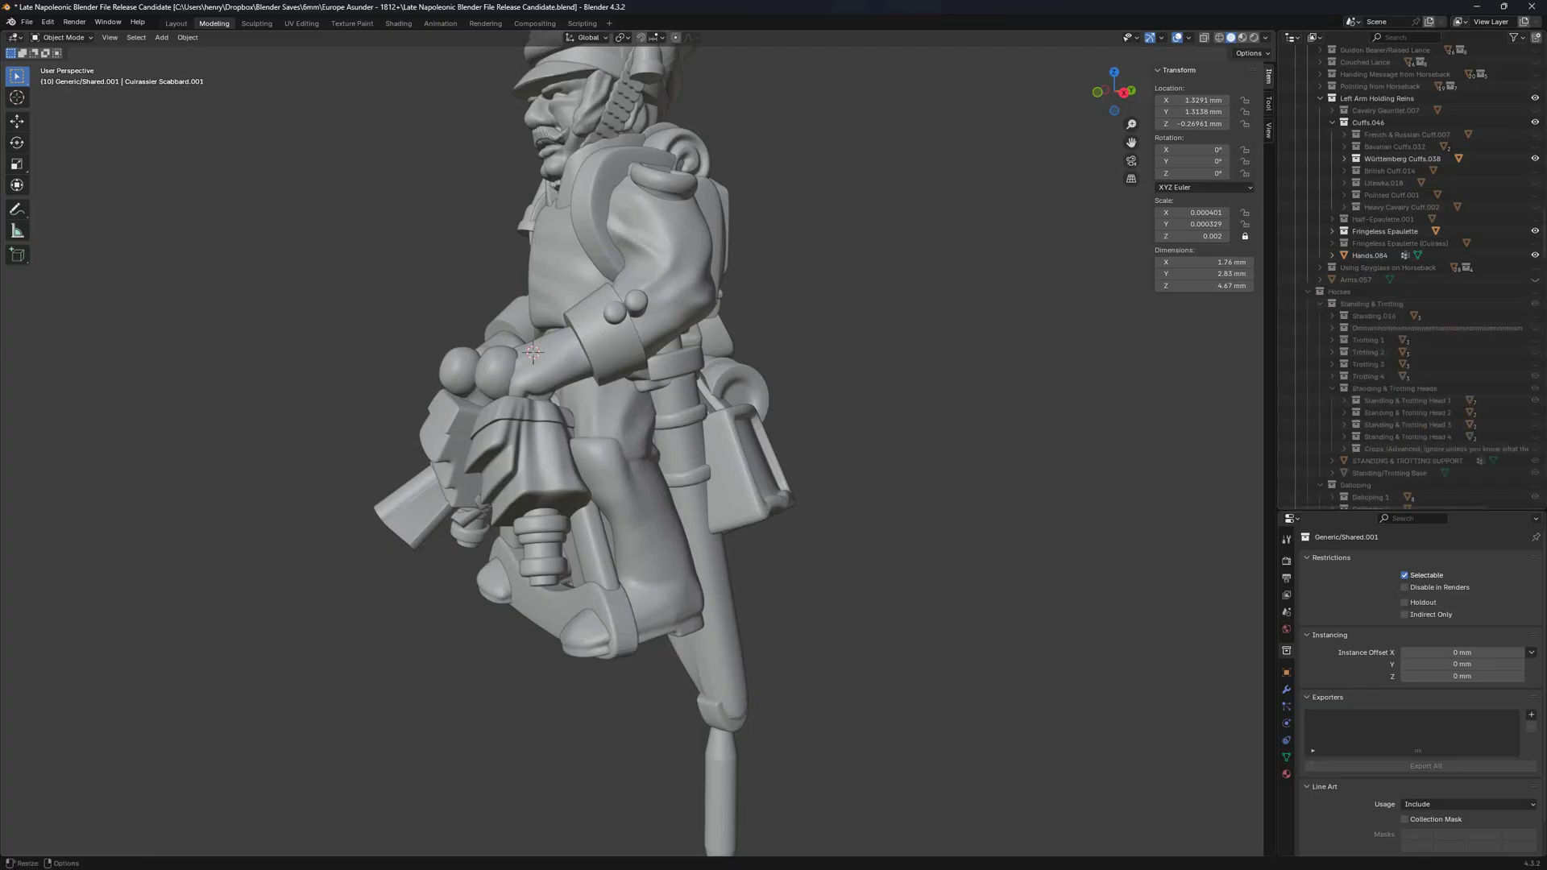
{"action": "left_click", "coordinate": [1535, 292]}
{"action": "scroll", "coordinate": [632, 451], "scroll_direction": "down", "scroll_amount": 3}
{"action": "scroll", "coordinate": [633, 451], "scroll_direction": "up", "scroll_amount": 1}
{"action": "scroll", "coordinate": [1410, 362], "scroll_direction": "down", "scroll_amount": 1}
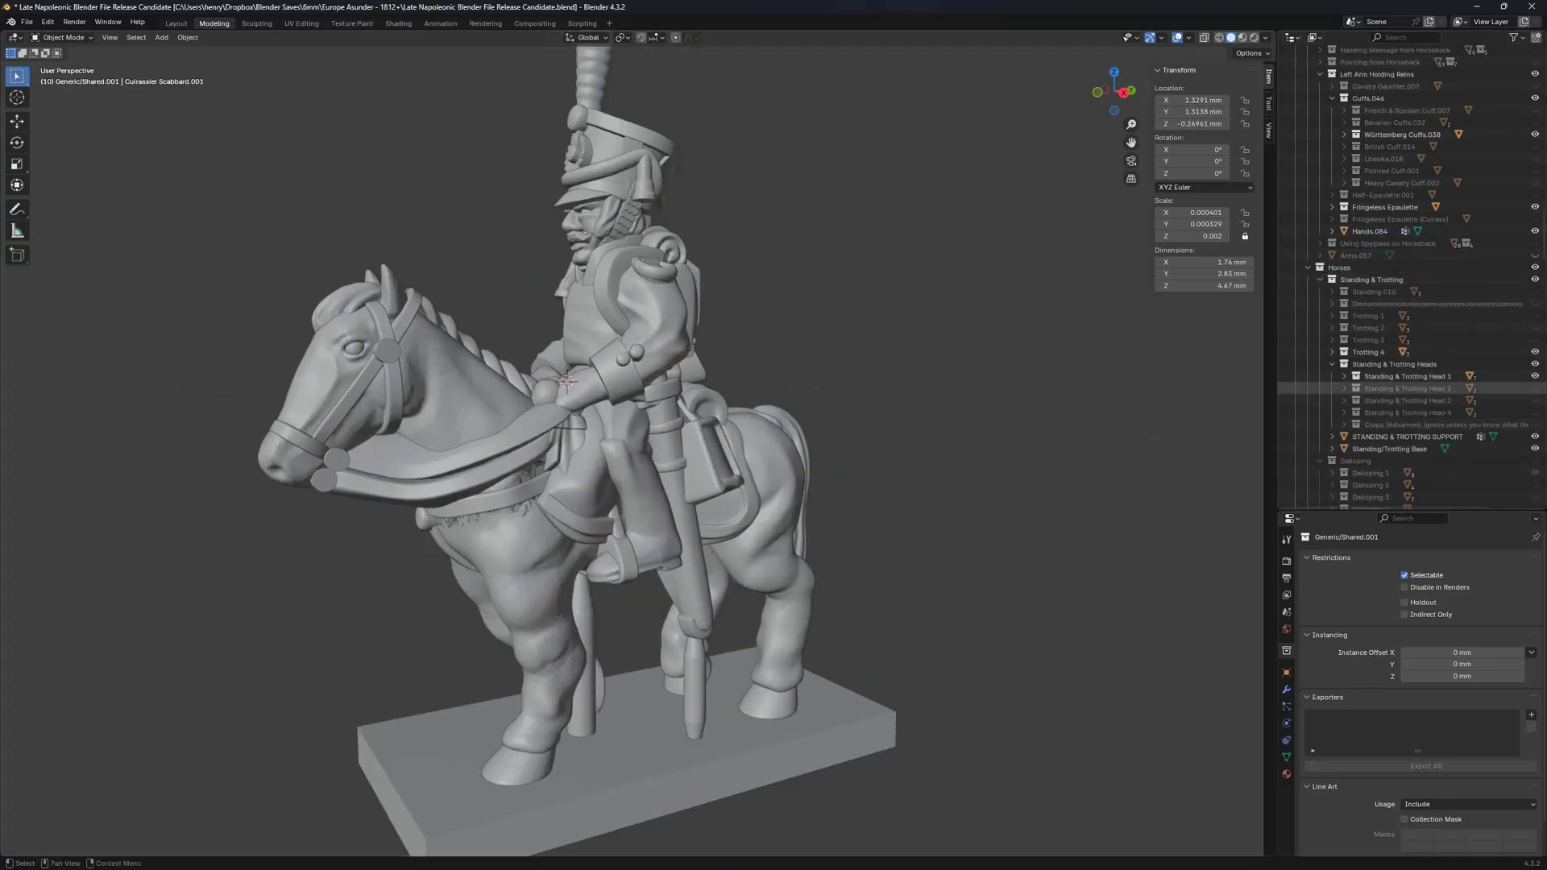
{"action": "middle_click_drag", "start_coordinate": [725, 403], "coordinate": [773, 403]}
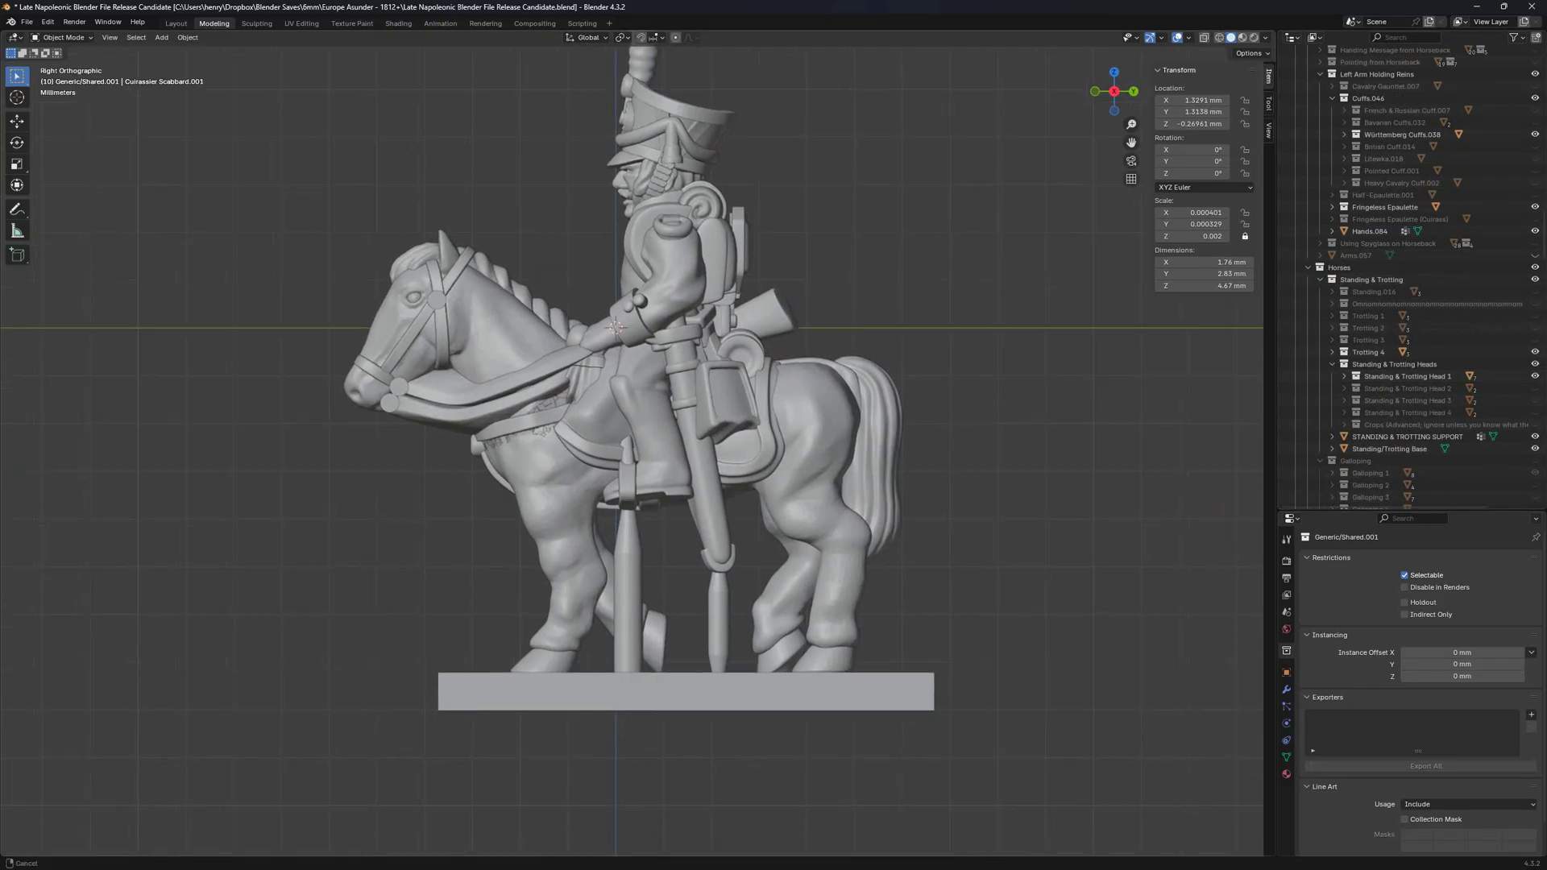
{"action": "scroll", "coordinate": [633, 451], "scroll_direction": "up", "scroll_amount": 3}
{"action": "scroll", "coordinate": [632, 441], "scroll_direction": "down", "scroll_amount": 3}
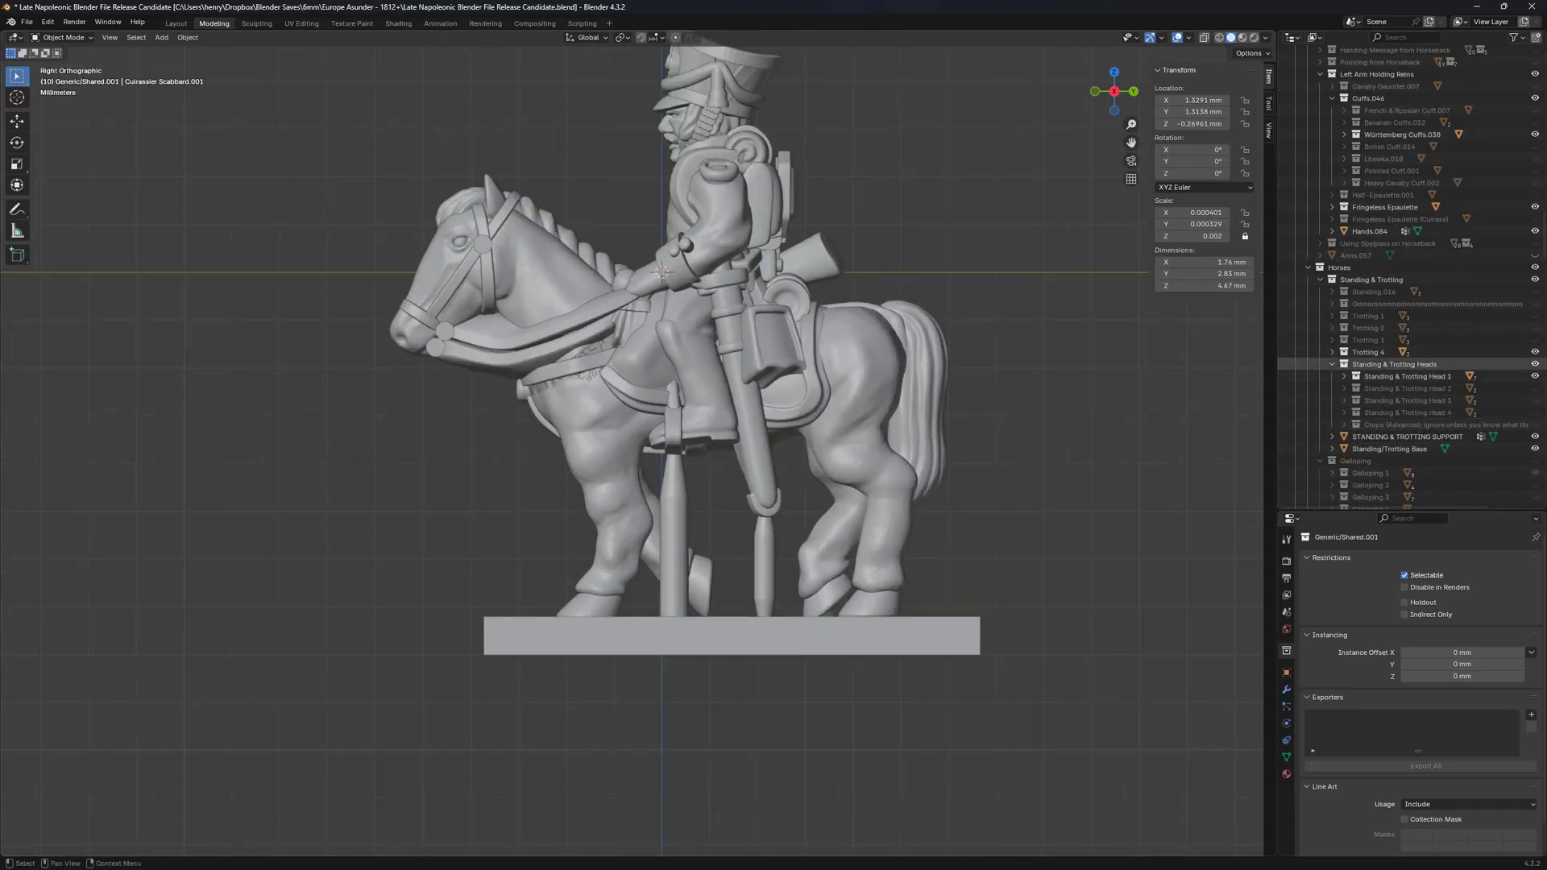
Compare the horse bodies by toggling Trotting 4 through Trotting 1, leaving only the Standing body shown.
{"action": "left_click", "coordinate": [1536, 352]}
{"action": "left_click", "coordinate": [1536, 340]}
{"action": "left_click", "coordinate": [1535, 341]}
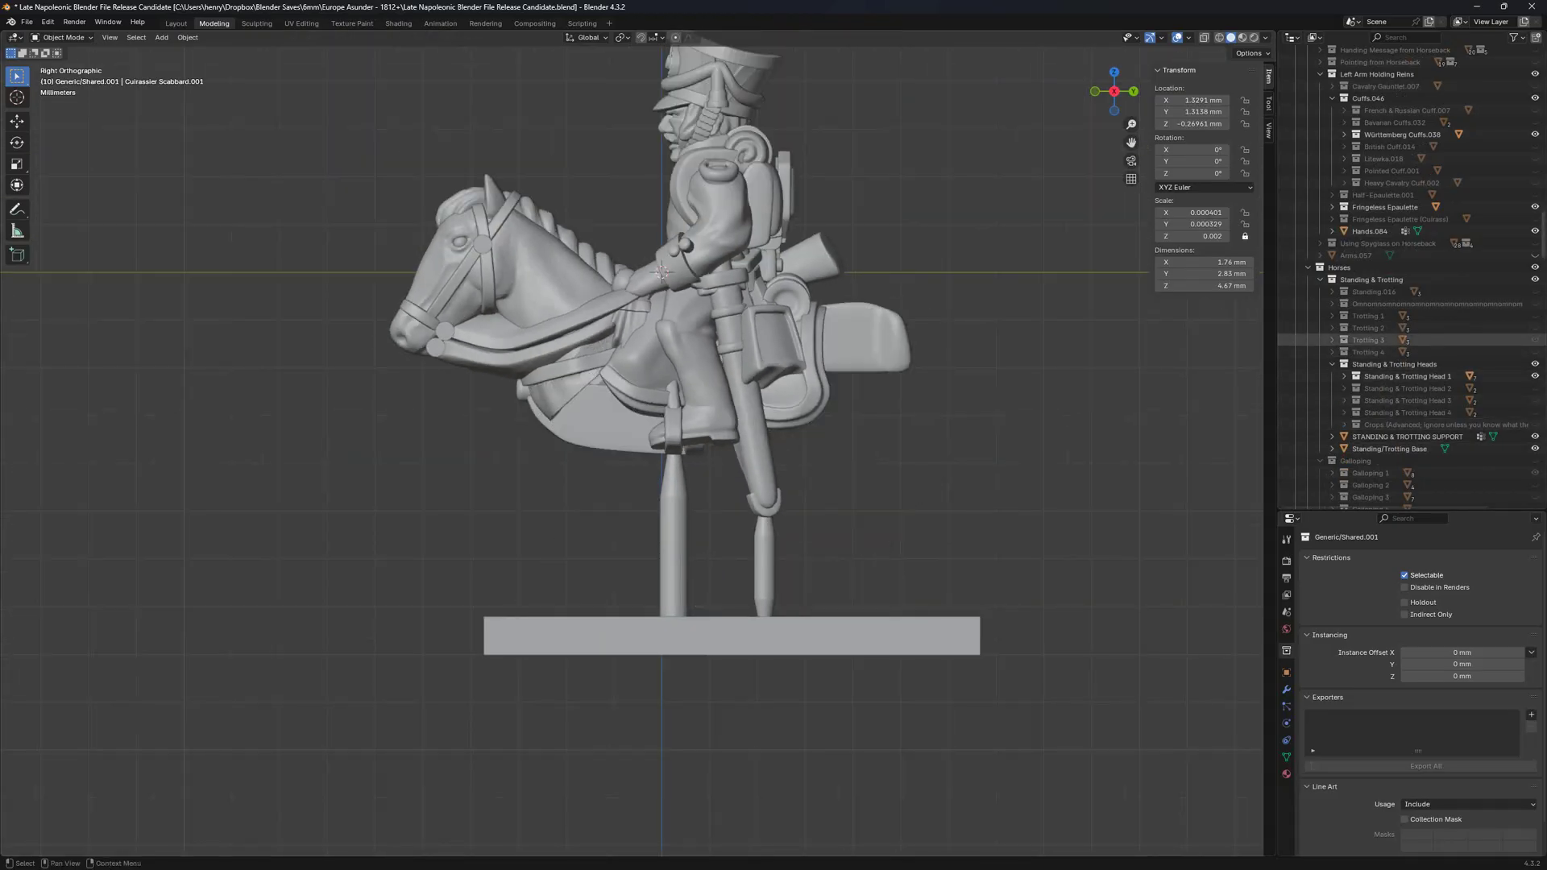
{"action": "left_click", "coordinate": [1536, 328]}
{"action": "left_click", "coordinate": [1536, 328]}
{"action": "left_click", "coordinate": [1535, 316]}
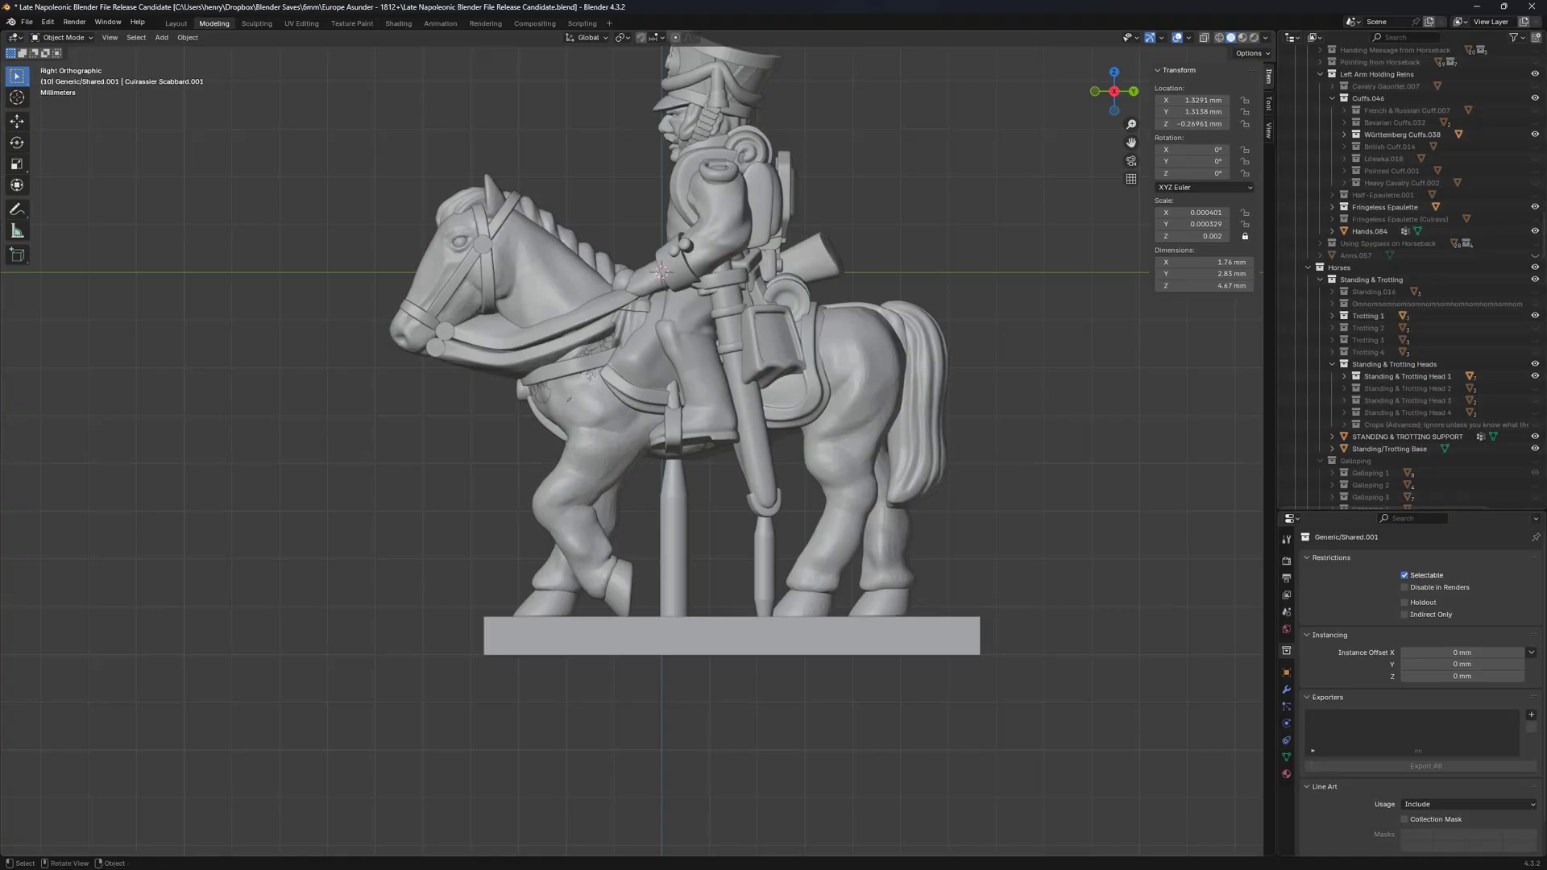
{"action": "middle_click_drag", "start_coordinate": [661, 403], "coordinate": [564, 419]}
{"action": "left_click", "coordinate": [1535, 316]}
{"action": "left_click", "coordinate": [1535, 292]}
Hide the Standing & Trotting horse collection and show the Galloping collection in its place.
{"action": "left_click", "coordinate": [1535, 280]}
{"action": "scroll", "coordinate": [1535, 279], "scroll_direction": "down", "scroll_amount": 2}
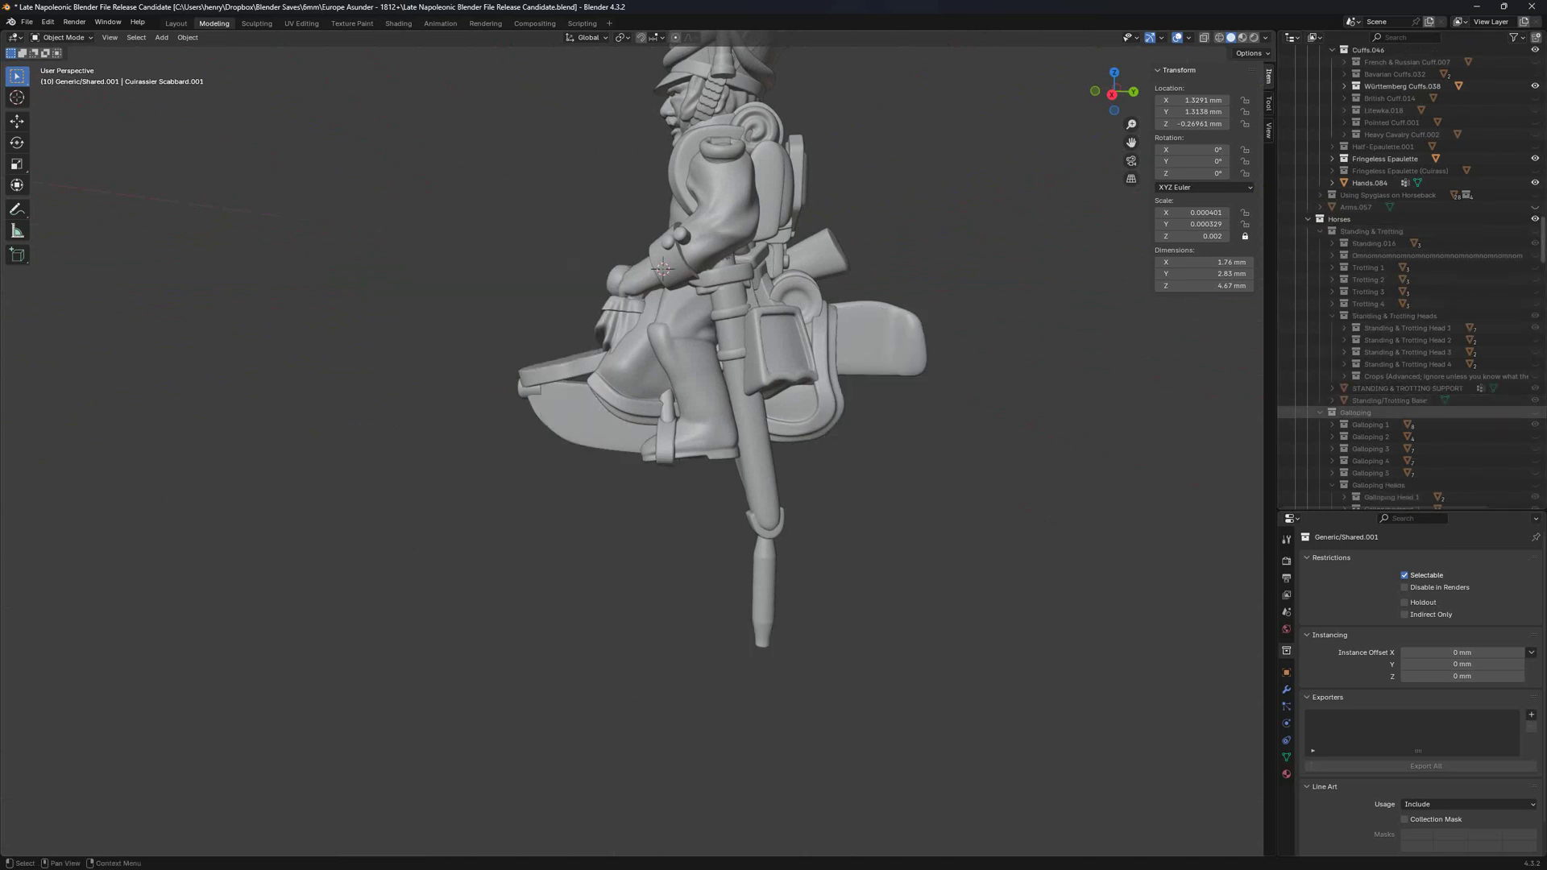
{"action": "left_click", "coordinate": [1535, 413]}
{"action": "left_click", "coordinate": [1535, 485]}
{"action": "scroll", "coordinate": [1535, 485], "scroll_direction": "down", "scroll_amount": 4}
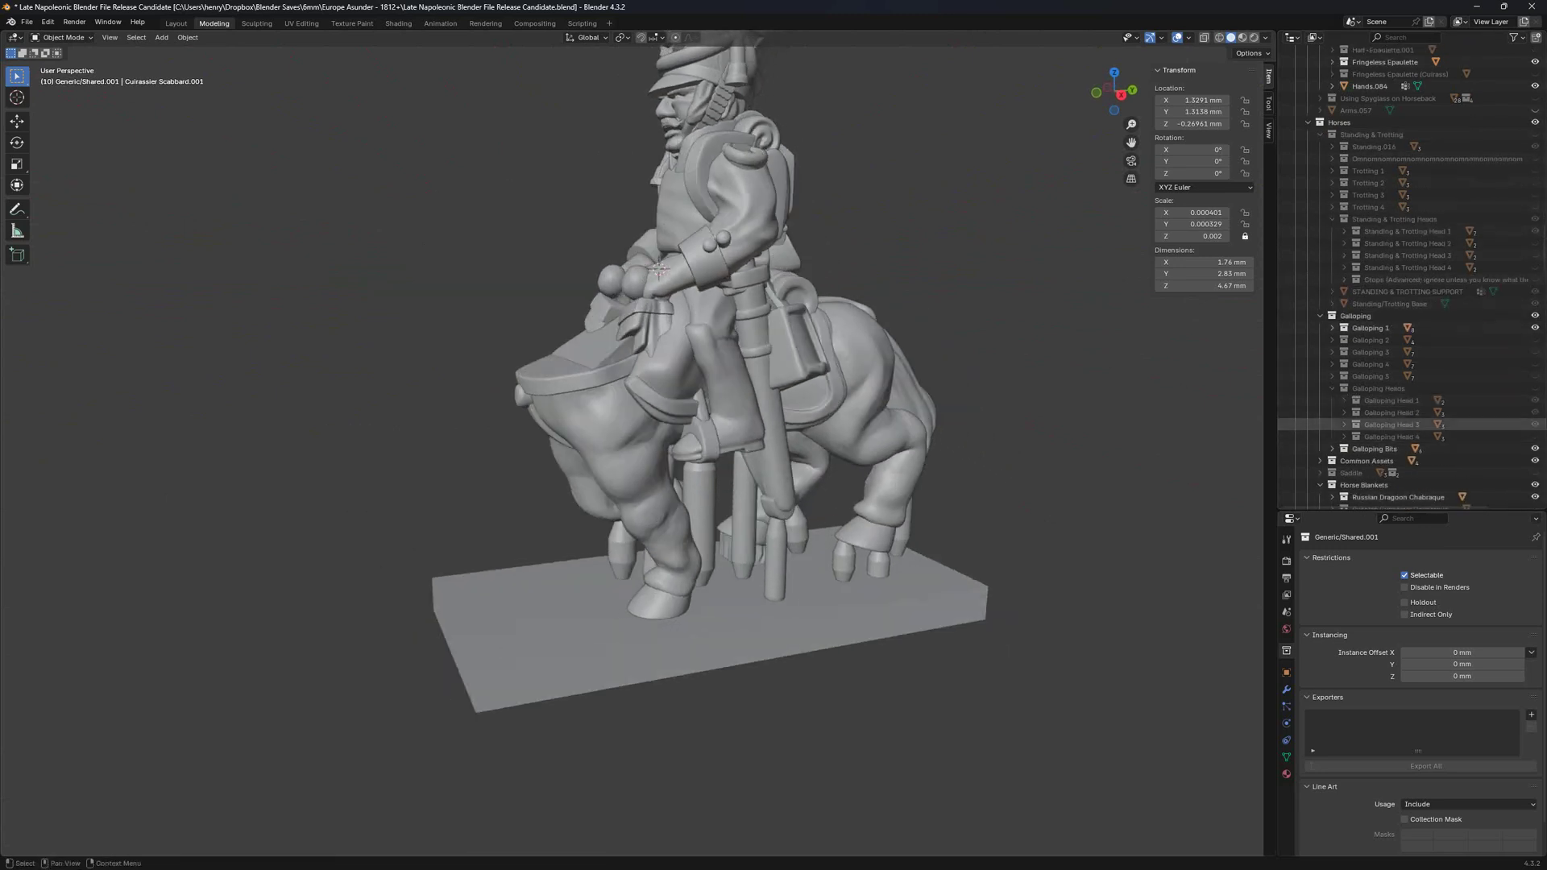
Show the Galloping Heads and compare heads 1 to 4 by toggling each one.
{"action": "left_click", "coordinate": [1535, 389]}
{"action": "left_click", "coordinate": [1536, 413]}
{"action": "left_click", "coordinate": [1535, 425]}
{"action": "left_click", "coordinate": [1536, 437]}
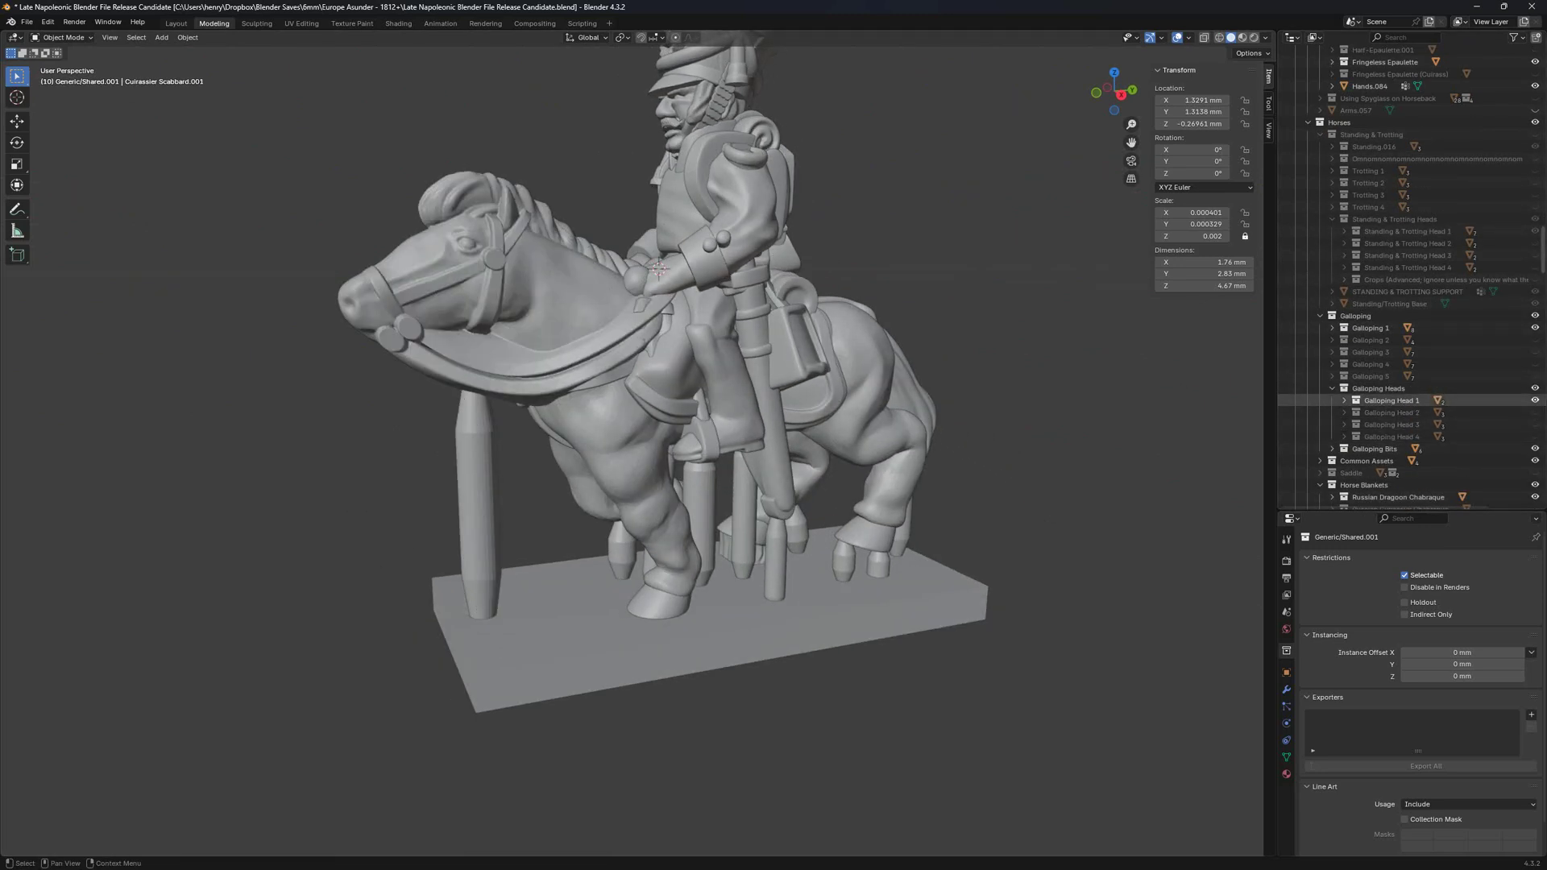
{"action": "left_click", "coordinate": [1535, 401]}
{"action": "left_click", "coordinate": [1535, 413]}
{"action": "left_click", "coordinate": [1535, 413]}
{"action": "left_click", "coordinate": [1535, 425]}
{"action": "left_click", "coordinate": [1536, 425]}
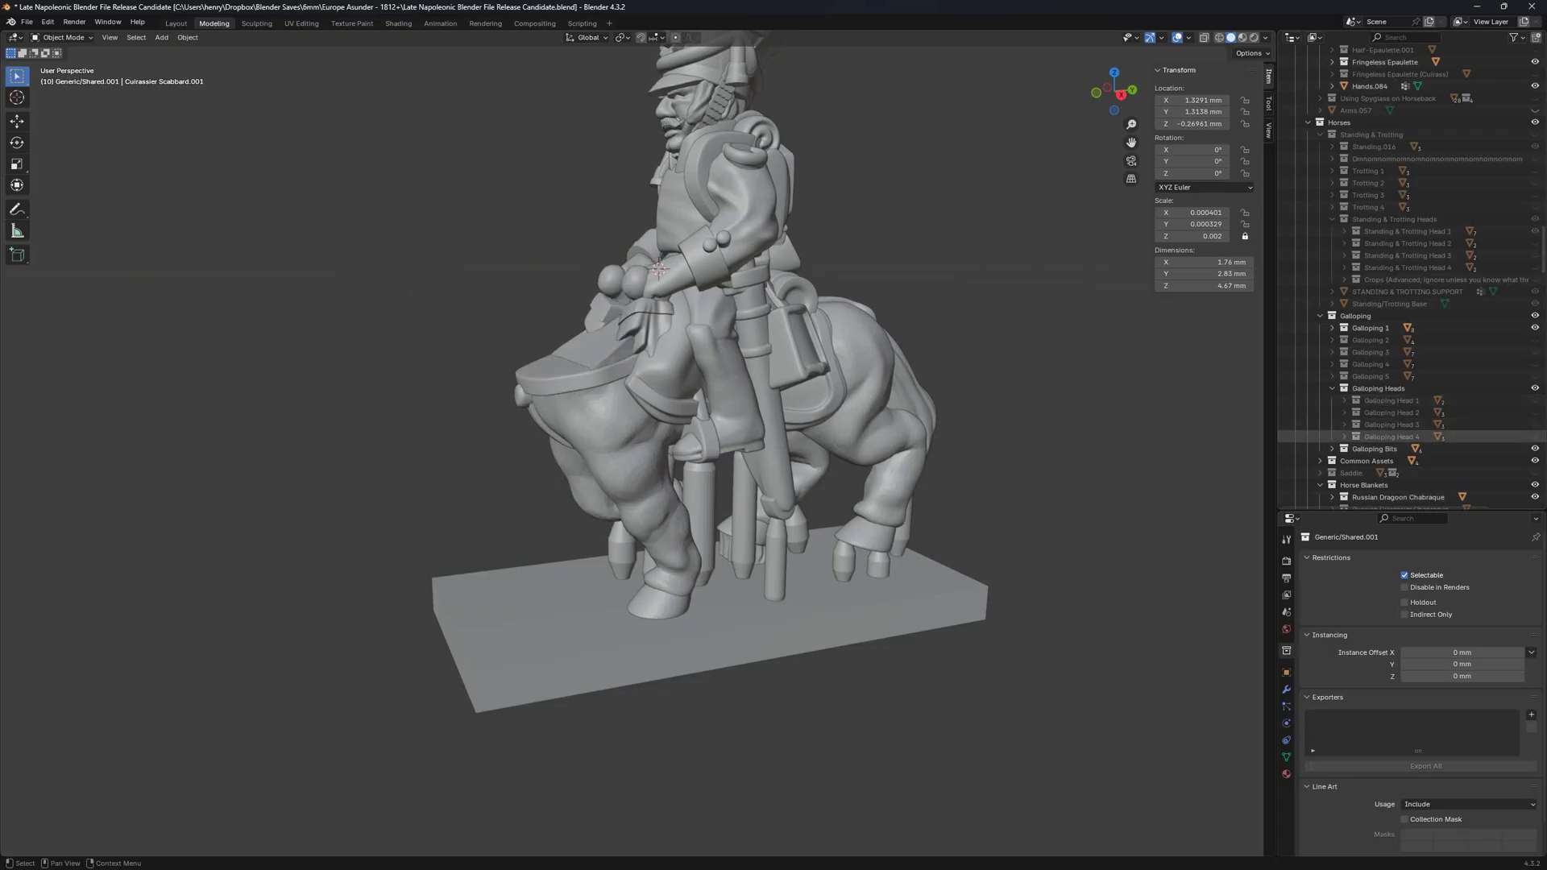
{"action": "left_click", "coordinate": [1536, 437]}
Switch back to the Standing & Trotting collection and compare its heads 1 to 4, leaving Head 1 shown.
{"action": "left_click", "coordinate": [1535, 316]}
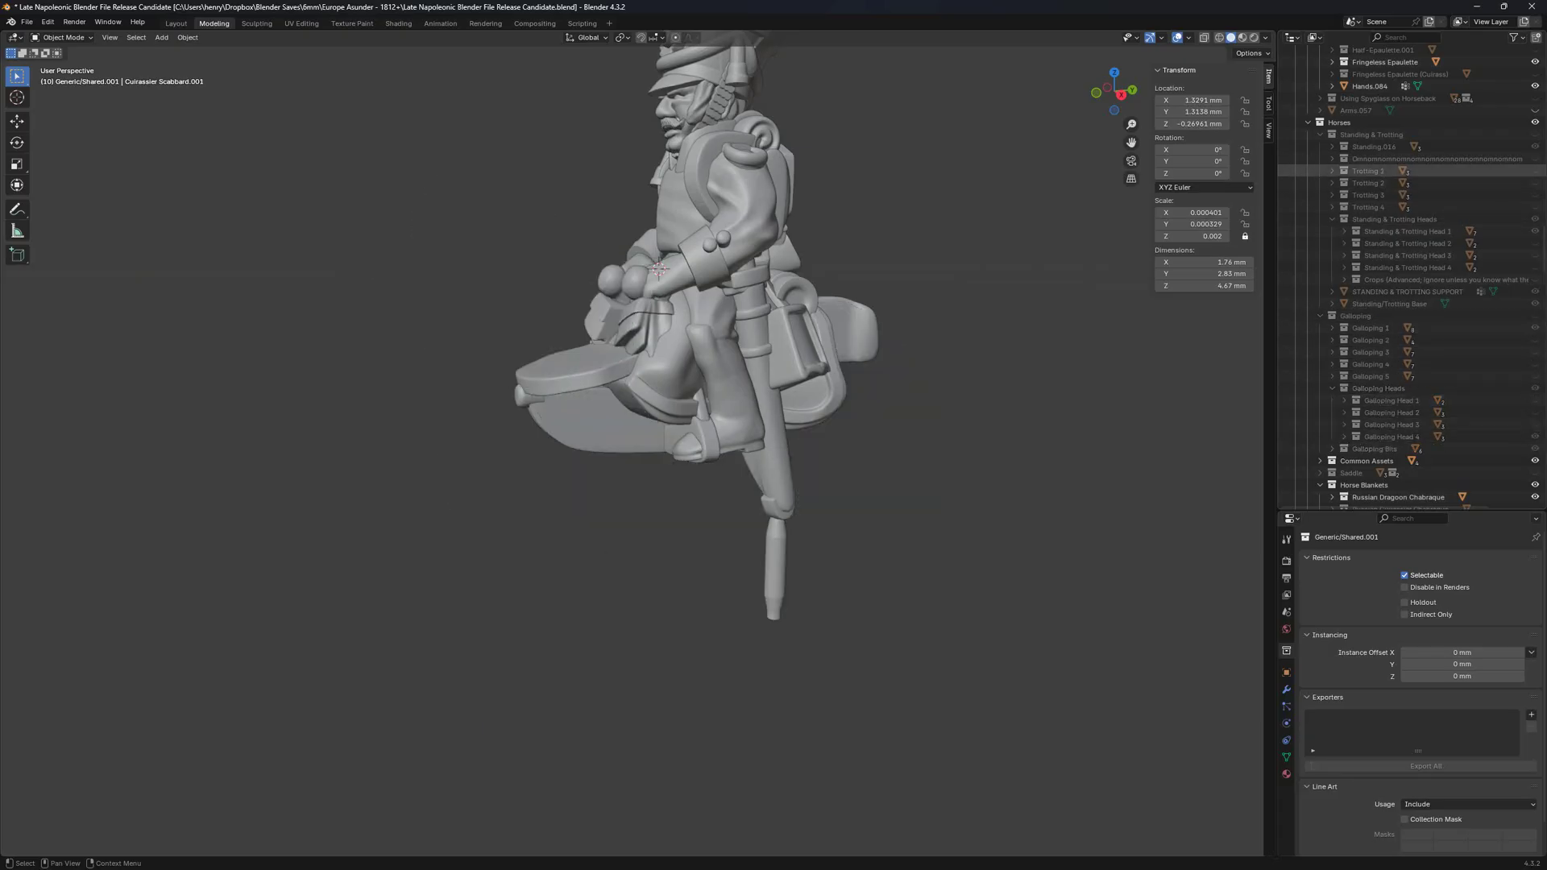
{"action": "left_click", "coordinate": [1536, 134]}
{"action": "left_click", "coordinate": [1535, 231]}
{"action": "left_click", "coordinate": [1535, 244]}
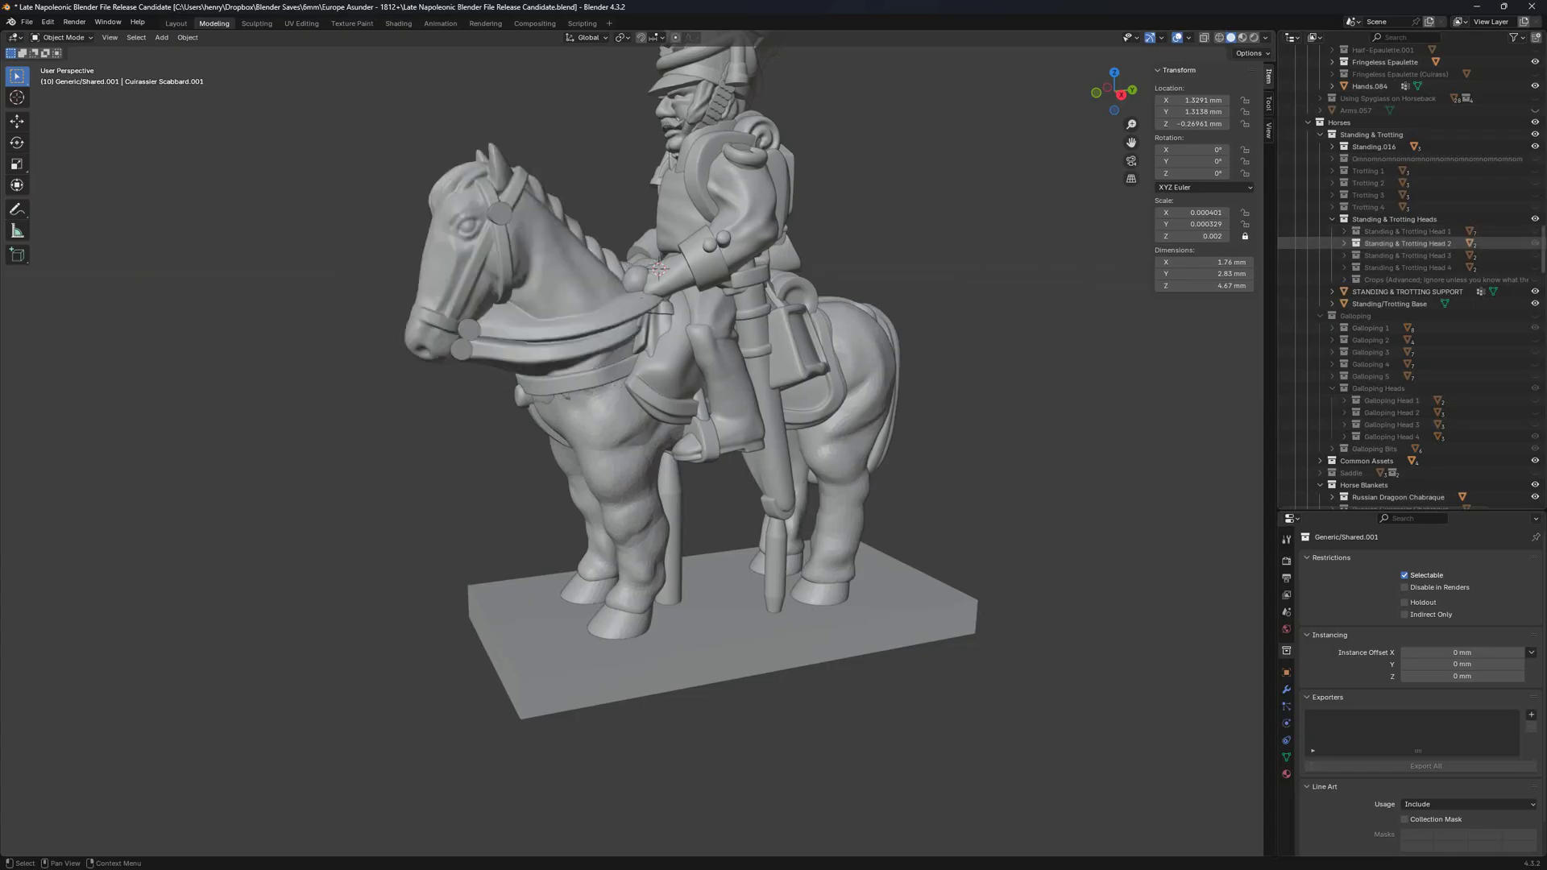
{"action": "left_click", "coordinate": [1535, 243]}
{"action": "left_click", "coordinate": [1536, 255]}
{"action": "left_click", "coordinate": [1535, 256]}
{"action": "left_click", "coordinate": [1536, 267]}
{"action": "left_click", "coordinate": [1535, 268]}
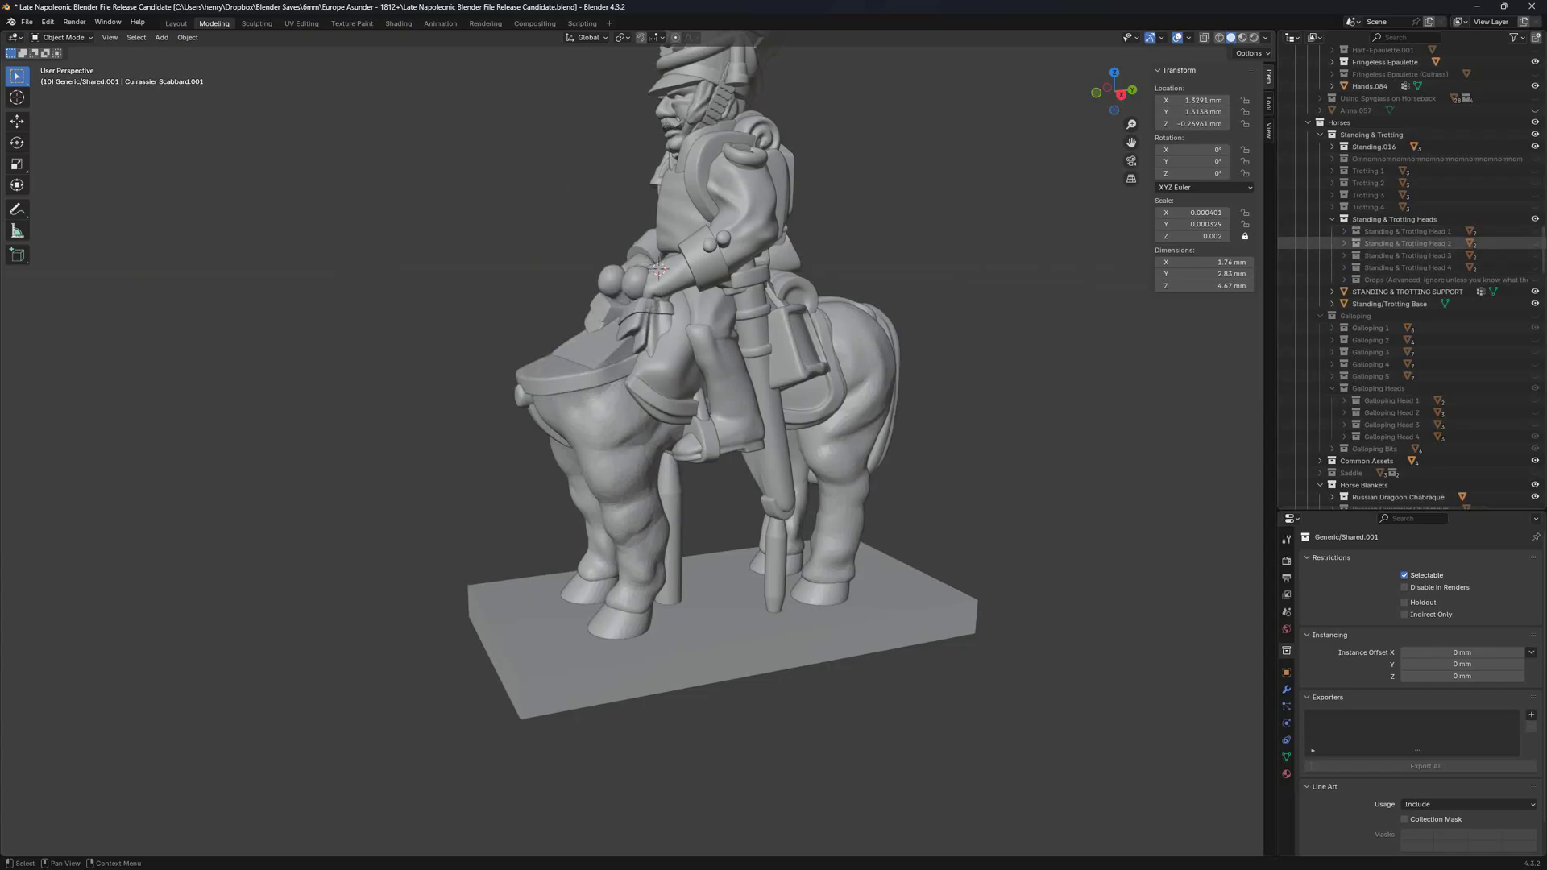
{"action": "left_click", "coordinate": [1535, 231]}
Collapse the Mounted Poses and Horses collections and hide both.
{"action": "scroll", "coordinate": [1536, 231], "scroll_direction": "up", "scroll_amount": 10}
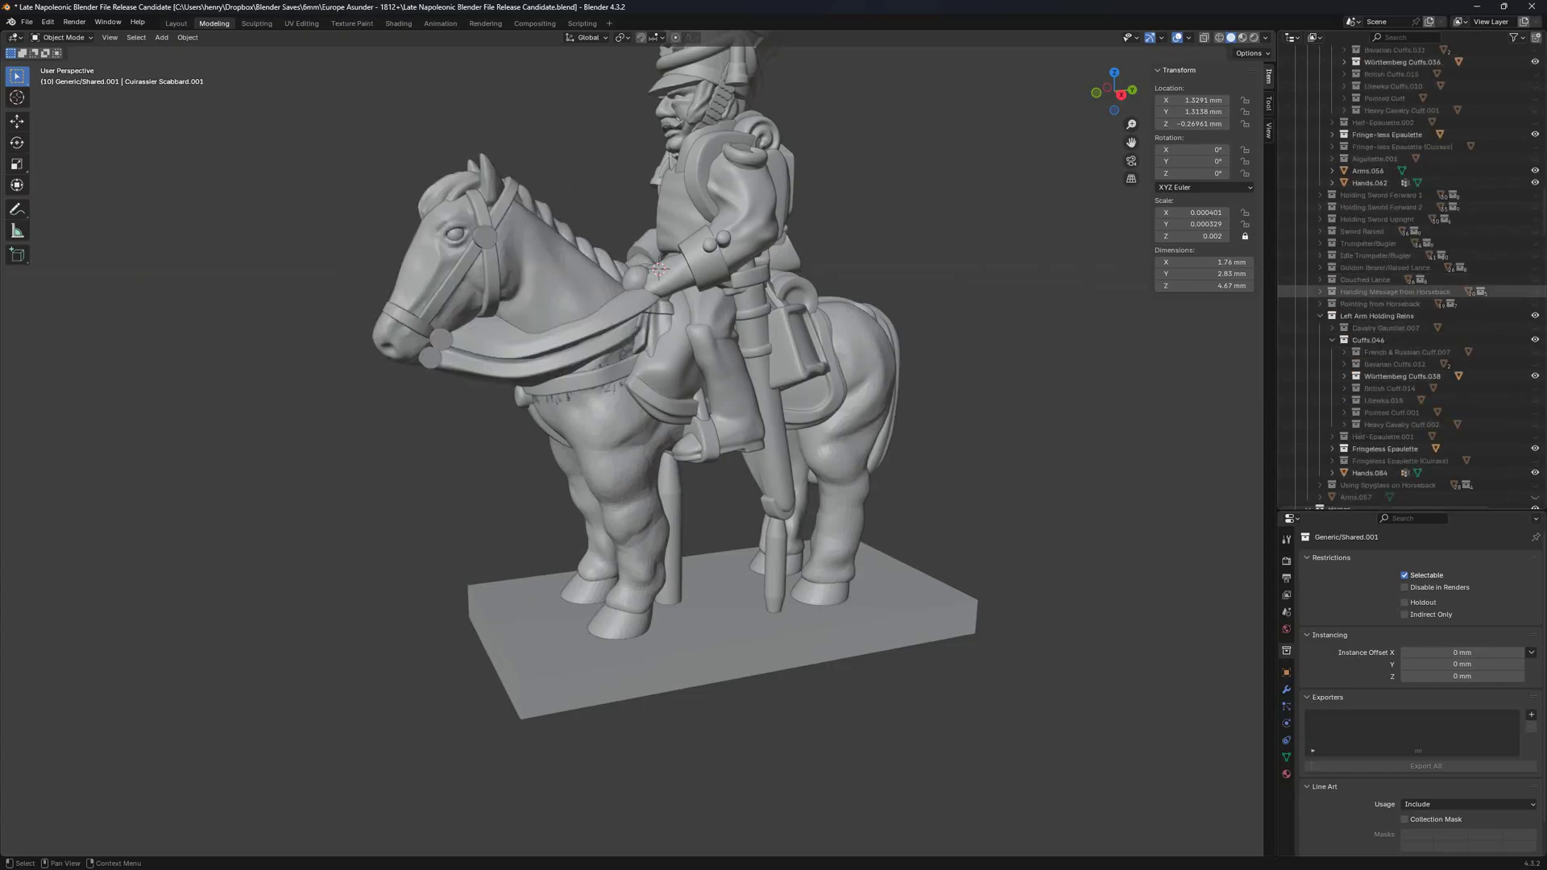
{"action": "scroll", "coordinate": [1419, 322], "scroll_direction": "down", "scroll_amount": 10}
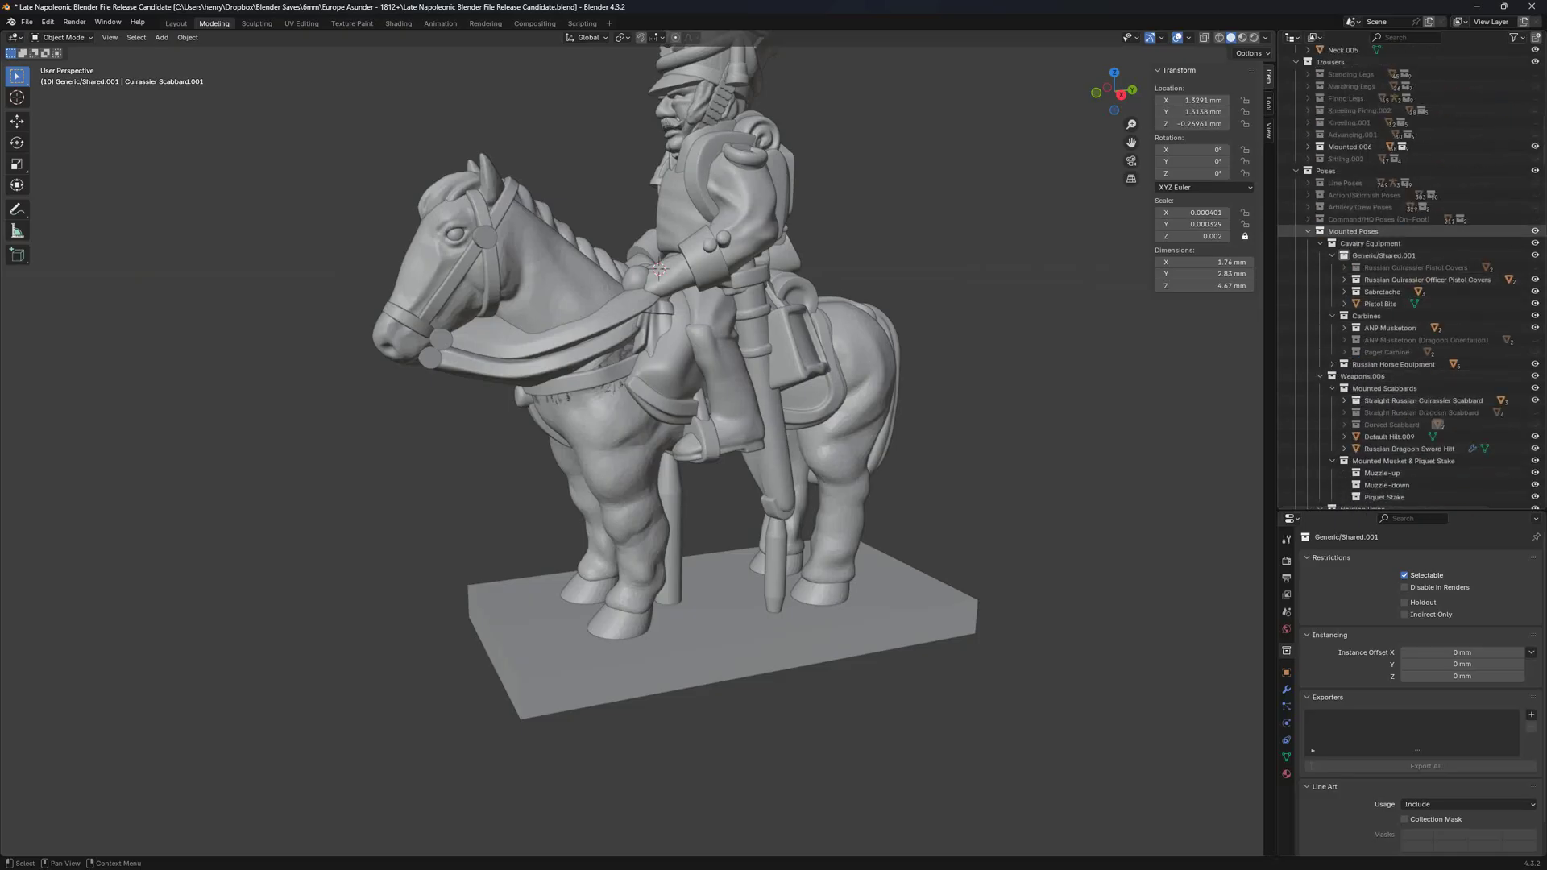
{"action": "left_click", "coordinate": [1308, 244]}
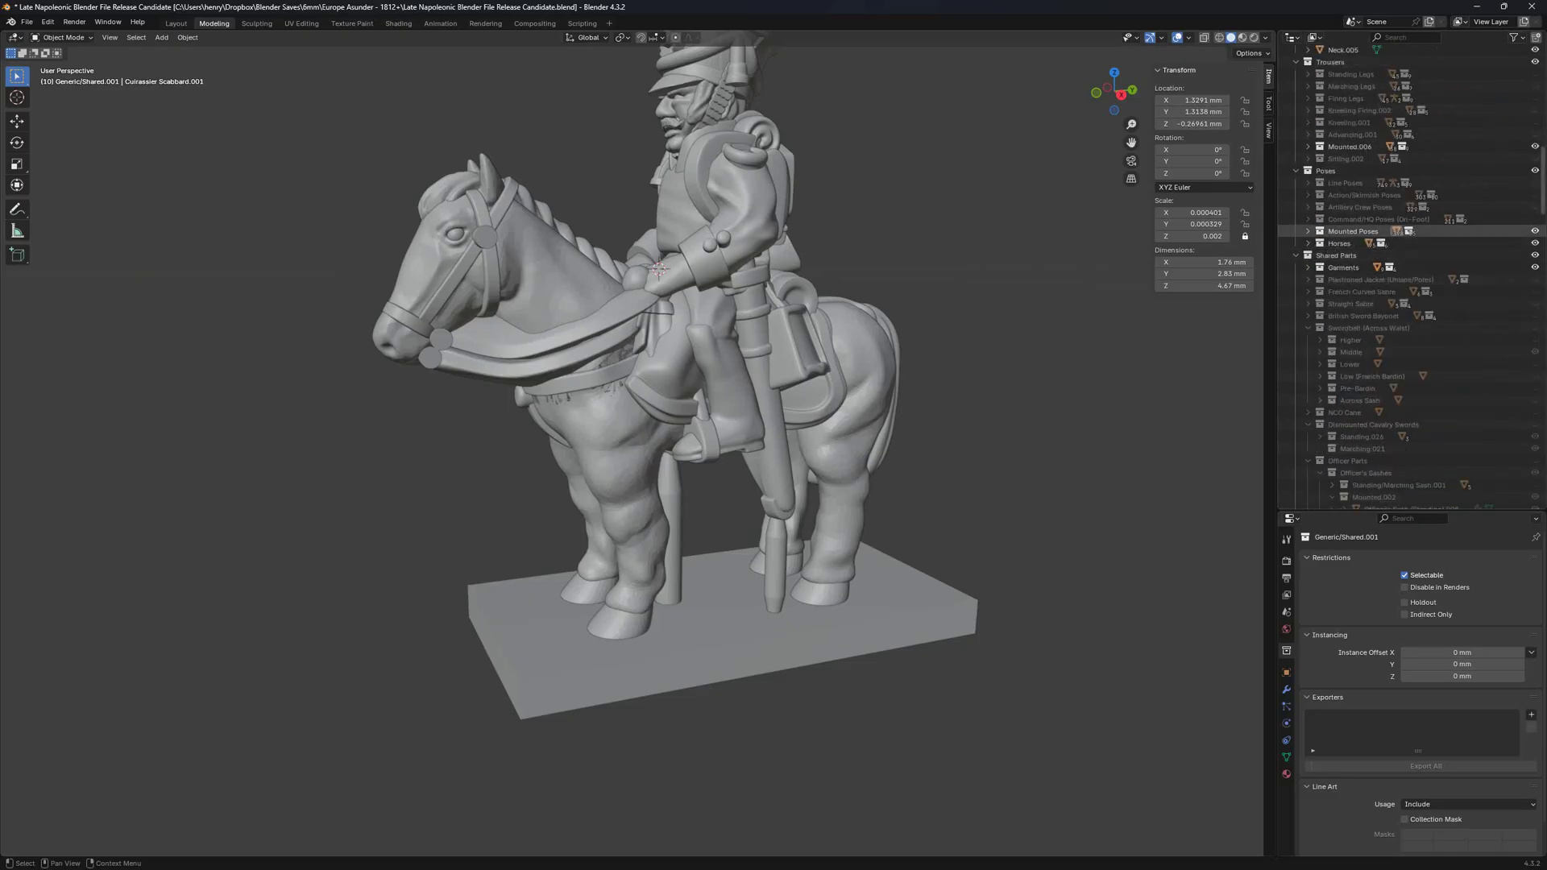
{"action": "left_click_drag", "start_coordinate": [1535, 231], "coordinate": [1535, 243]}
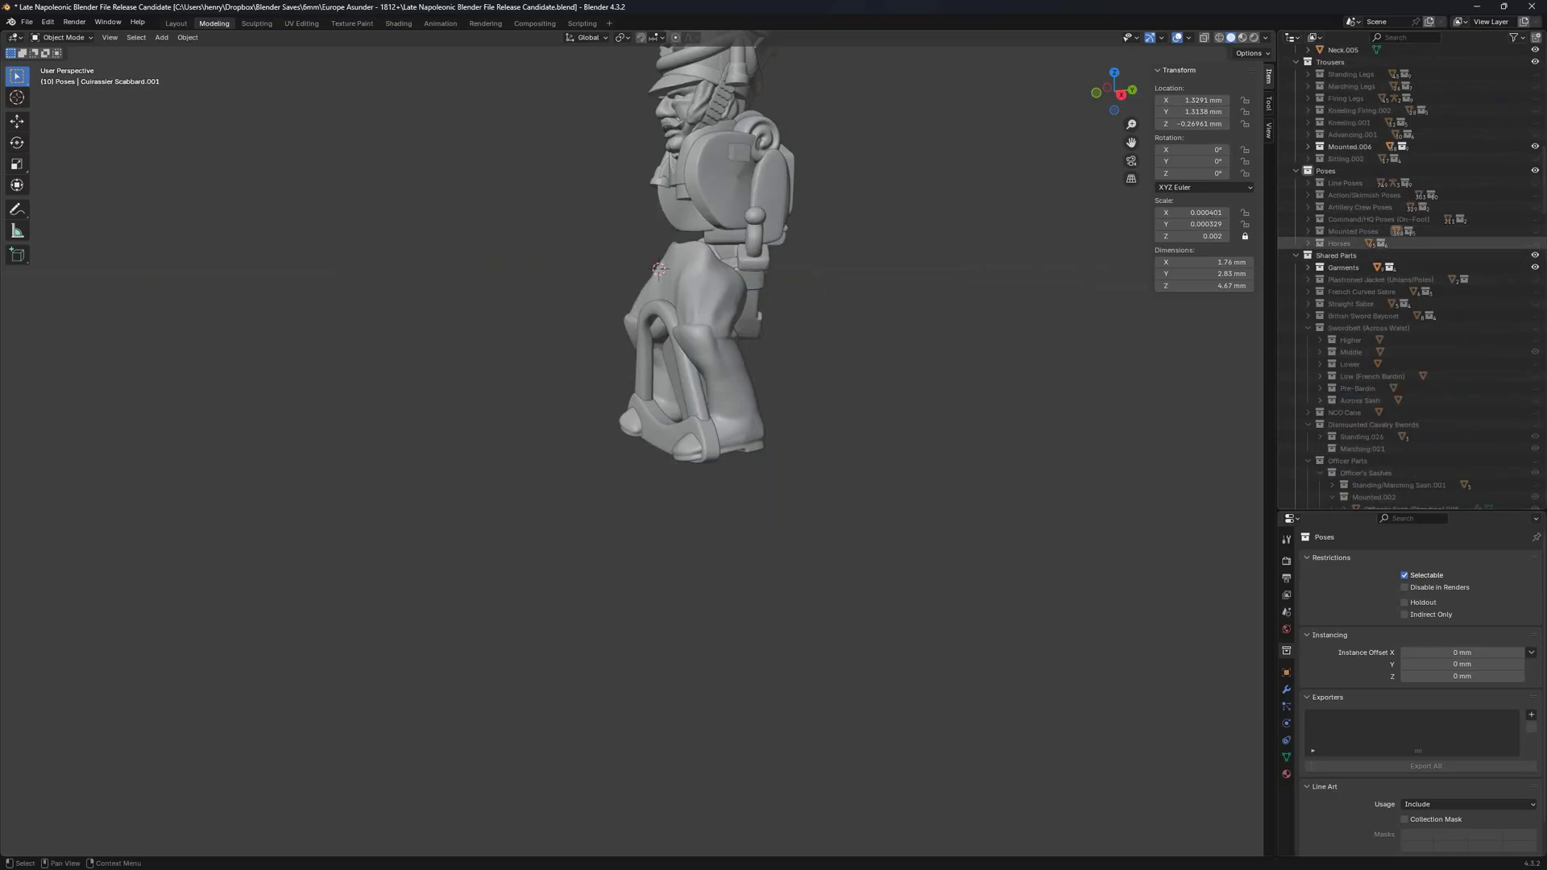
In the Trousers collection, hide the mounted legs and show the Marching Legs on the round base.
{"action": "scroll", "coordinate": [1515, 245], "scroll_direction": "up", "scroll_amount": 6}
{"action": "left_click", "coordinate": [1535, 291]}
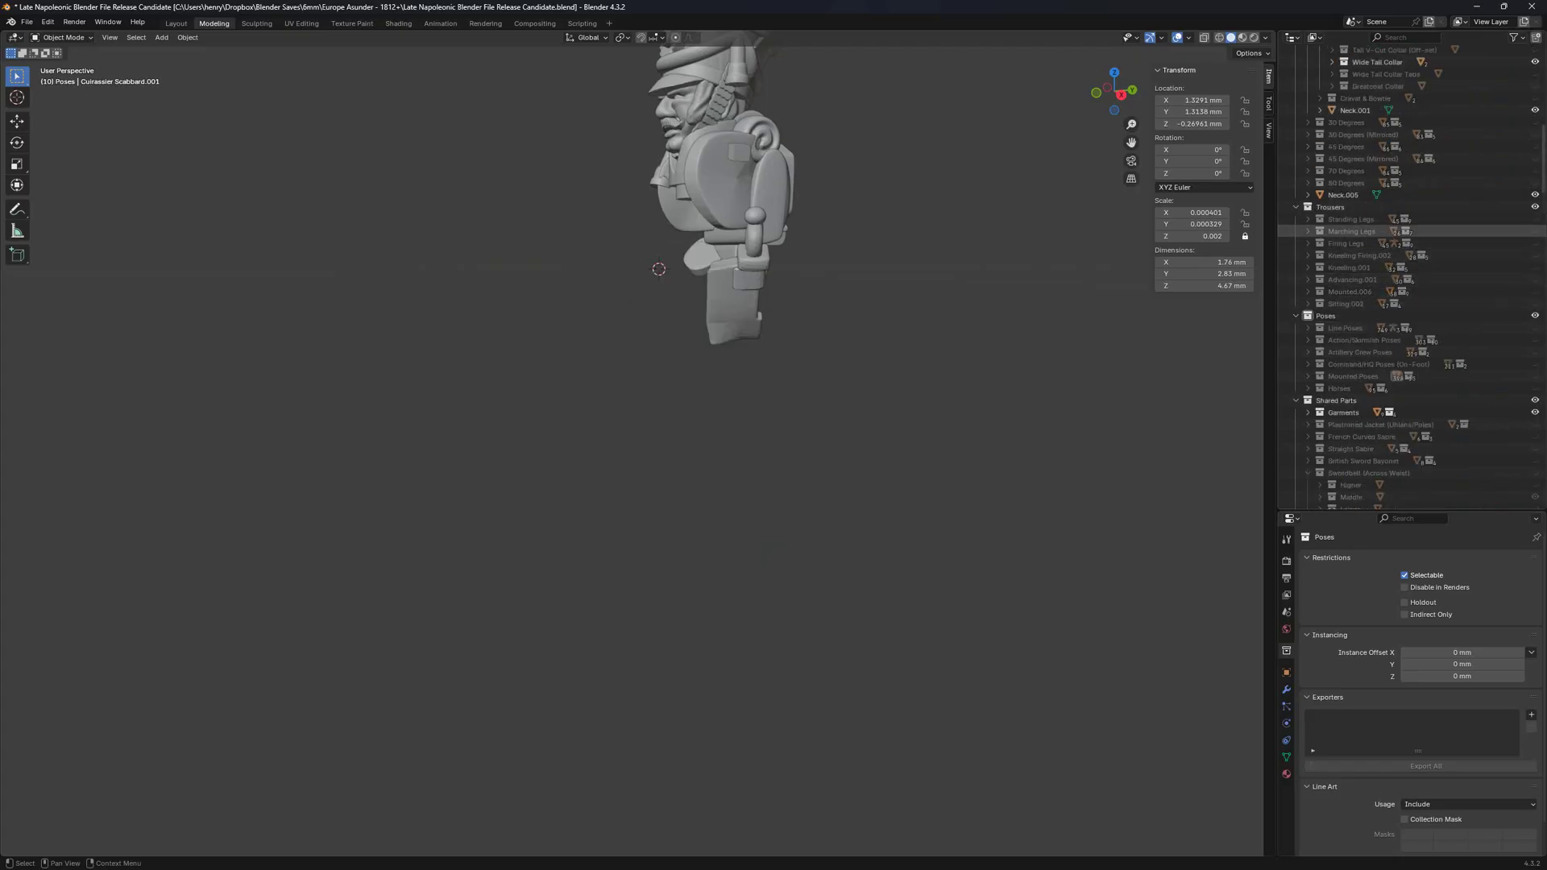
{"action": "left_click", "coordinate": [1535, 232]}
{"action": "scroll", "coordinate": [1411, 274], "scroll_direction": "down", "scroll_amount": 7}
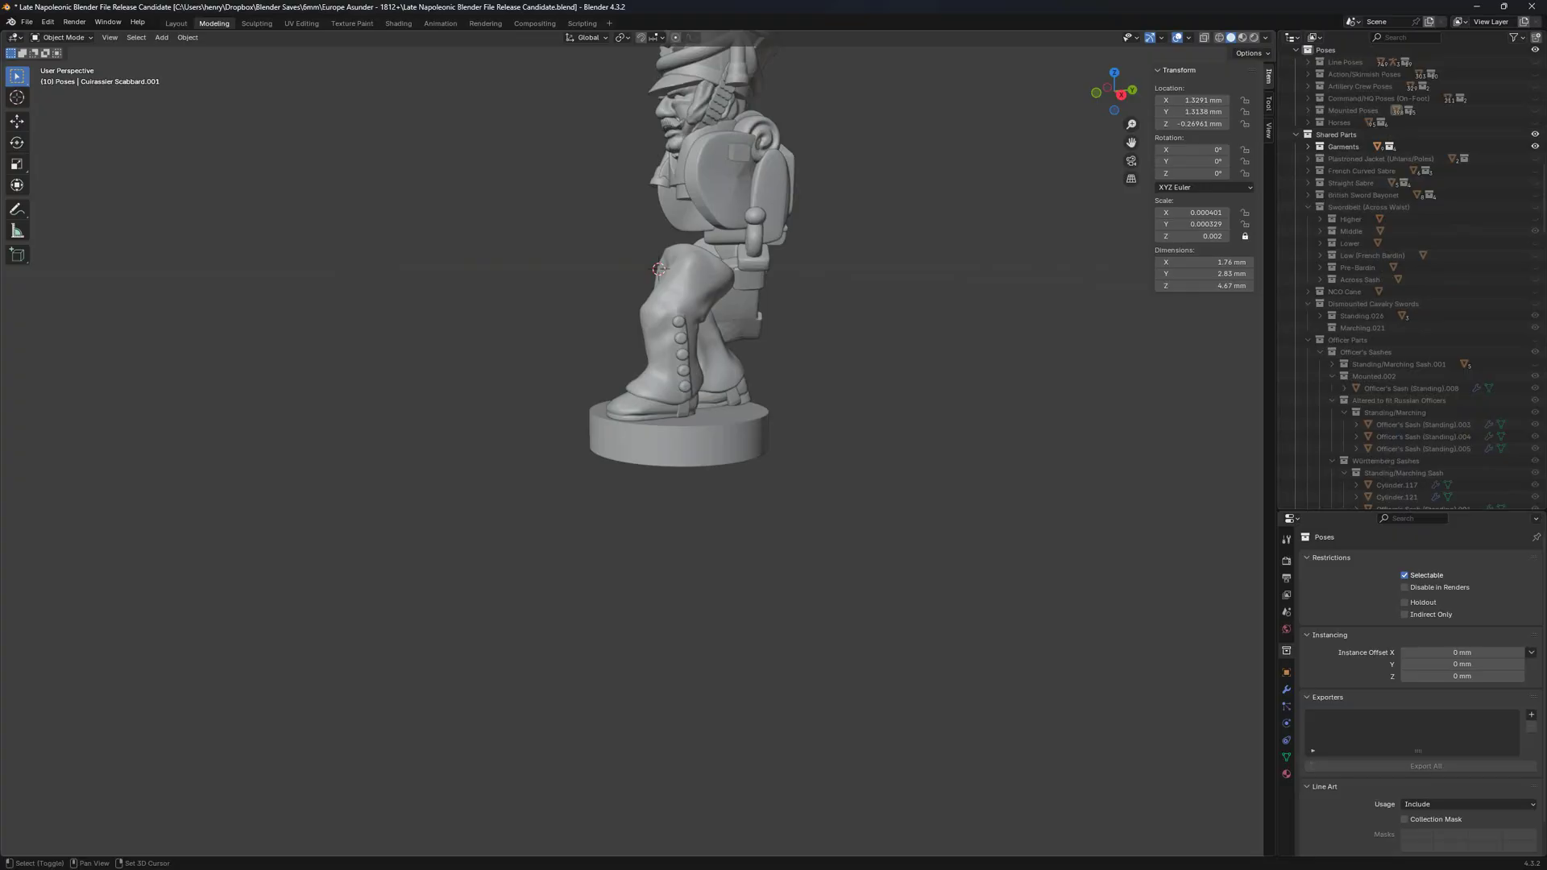
{"action": "middle_click_drag", "start_coordinate": [726, 338], "coordinate": [781, 427]}
{"action": "scroll", "coordinate": [685, 443], "scroll_direction": "up", "scroll_amount": 2}
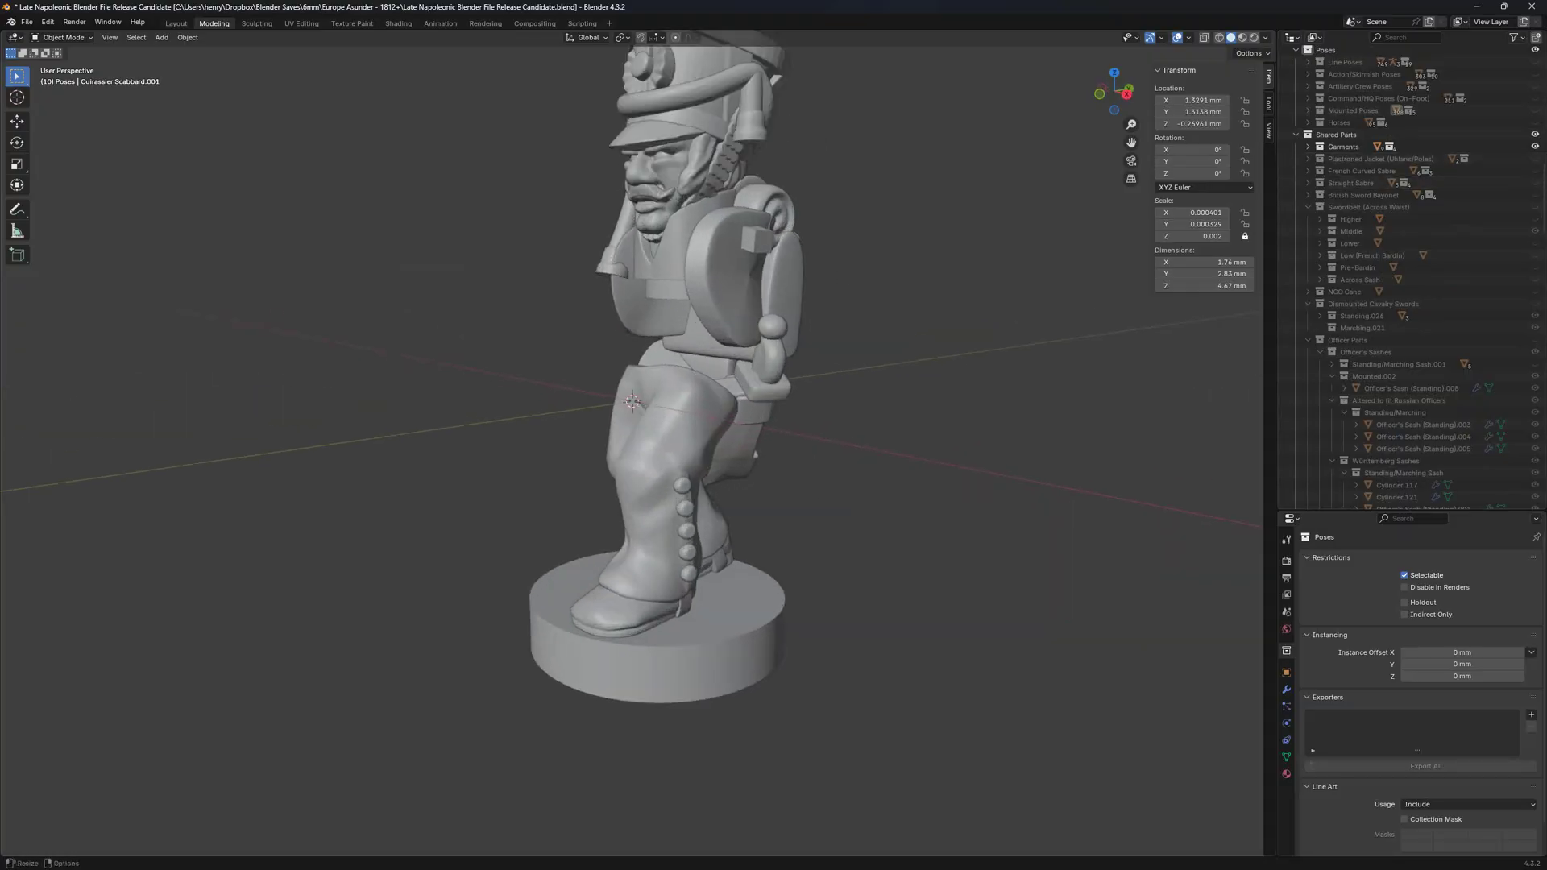
Show the Plastroned Jacket (Uhlans/Poles) to examine it on the torso, and hide it again.
{"action": "left_click", "coordinate": [1535, 158]}
{"action": "scroll", "coordinate": [725, 226], "scroll_direction": "up", "scroll_amount": 2}
{"action": "middle_click_drag", "start_coordinate": [725, 234], "coordinate": [814, 234]}
{"action": "left_click", "coordinate": [1535, 159]}
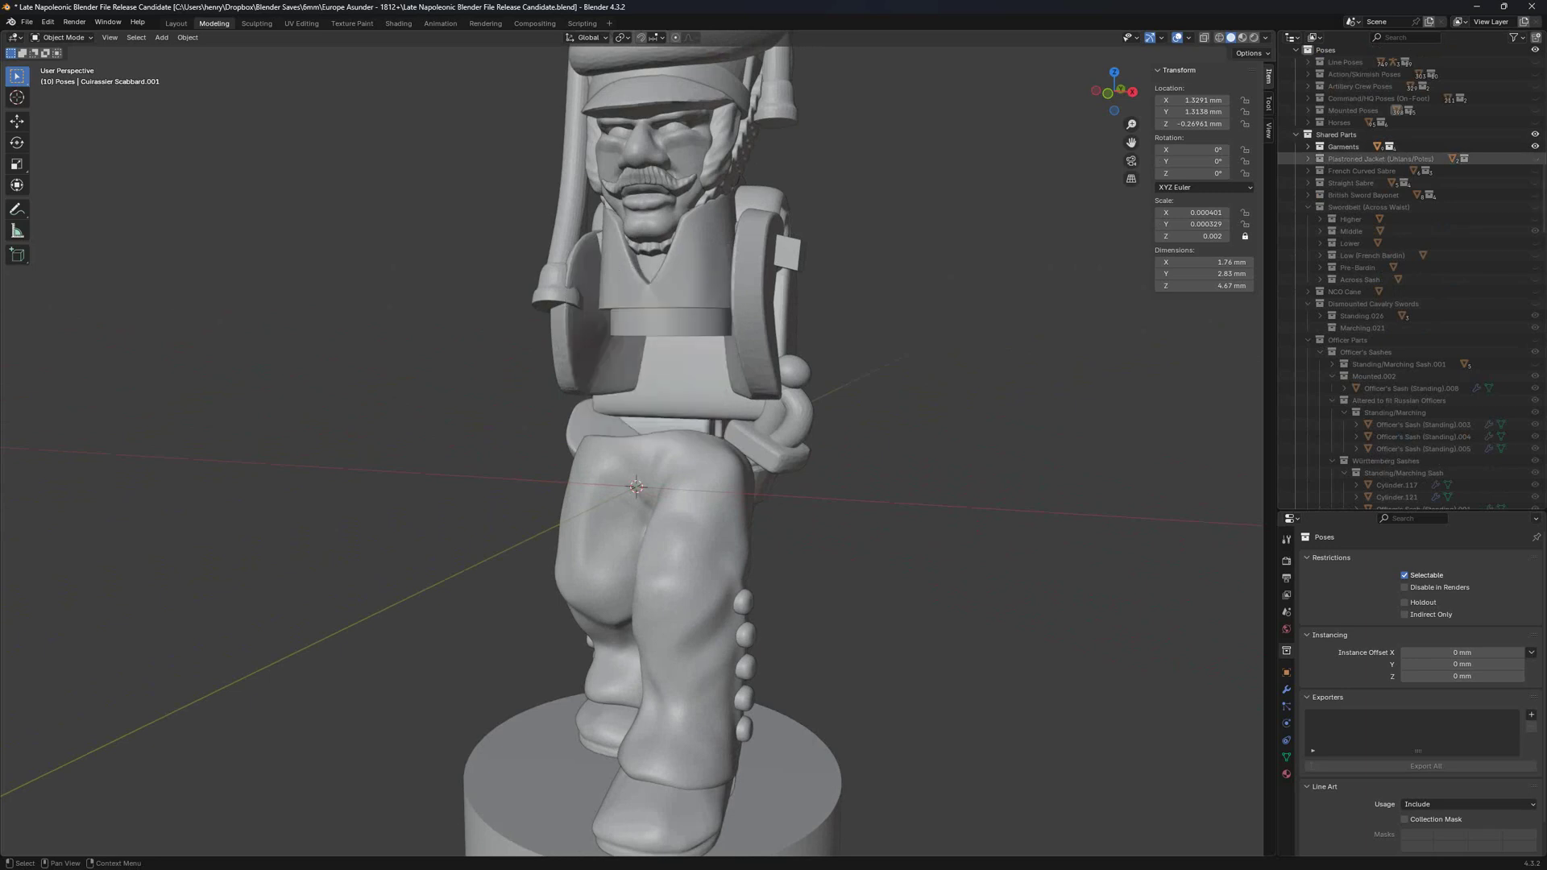
{"action": "middle_click_drag", "start_coordinate": [1007, 250], "coordinate": [822, 251]}
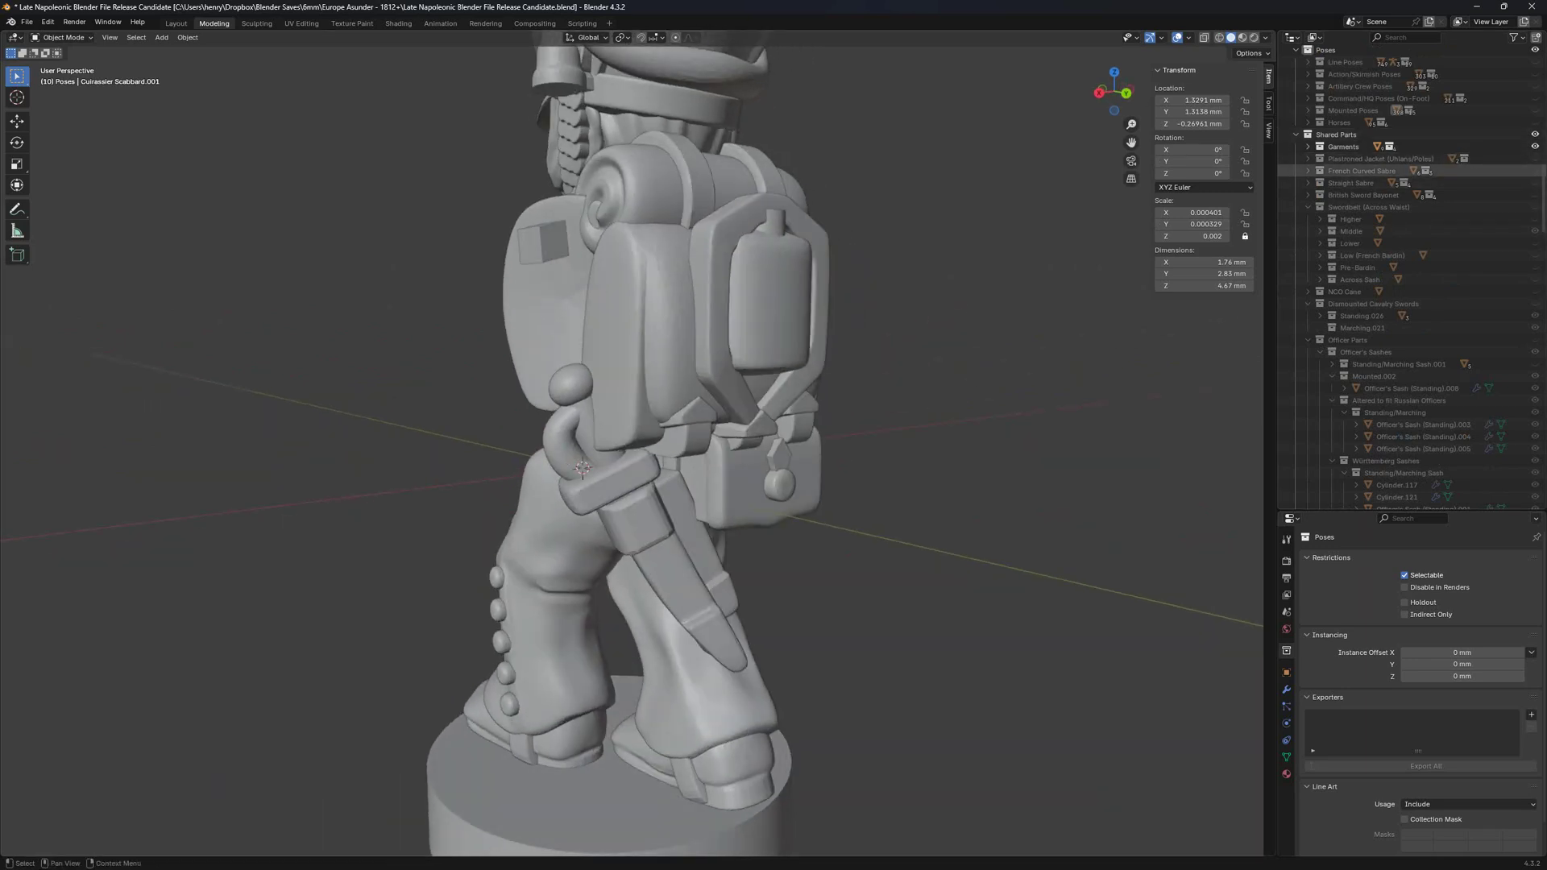
Compare the French Curved Sabre, Straight Sabre and British Sword Bayonet by toggling each on the figure's hip.
{"action": "left_click", "coordinate": [1535, 171]}
{"action": "left_click", "coordinate": [1536, 171]}
{"action": "left_click", "coordinate": [1535, 182]}
{"action": "left_click", "coordinate": [1535, 183]}
{"action": "left_click", "coordinate": [1536, 195]}
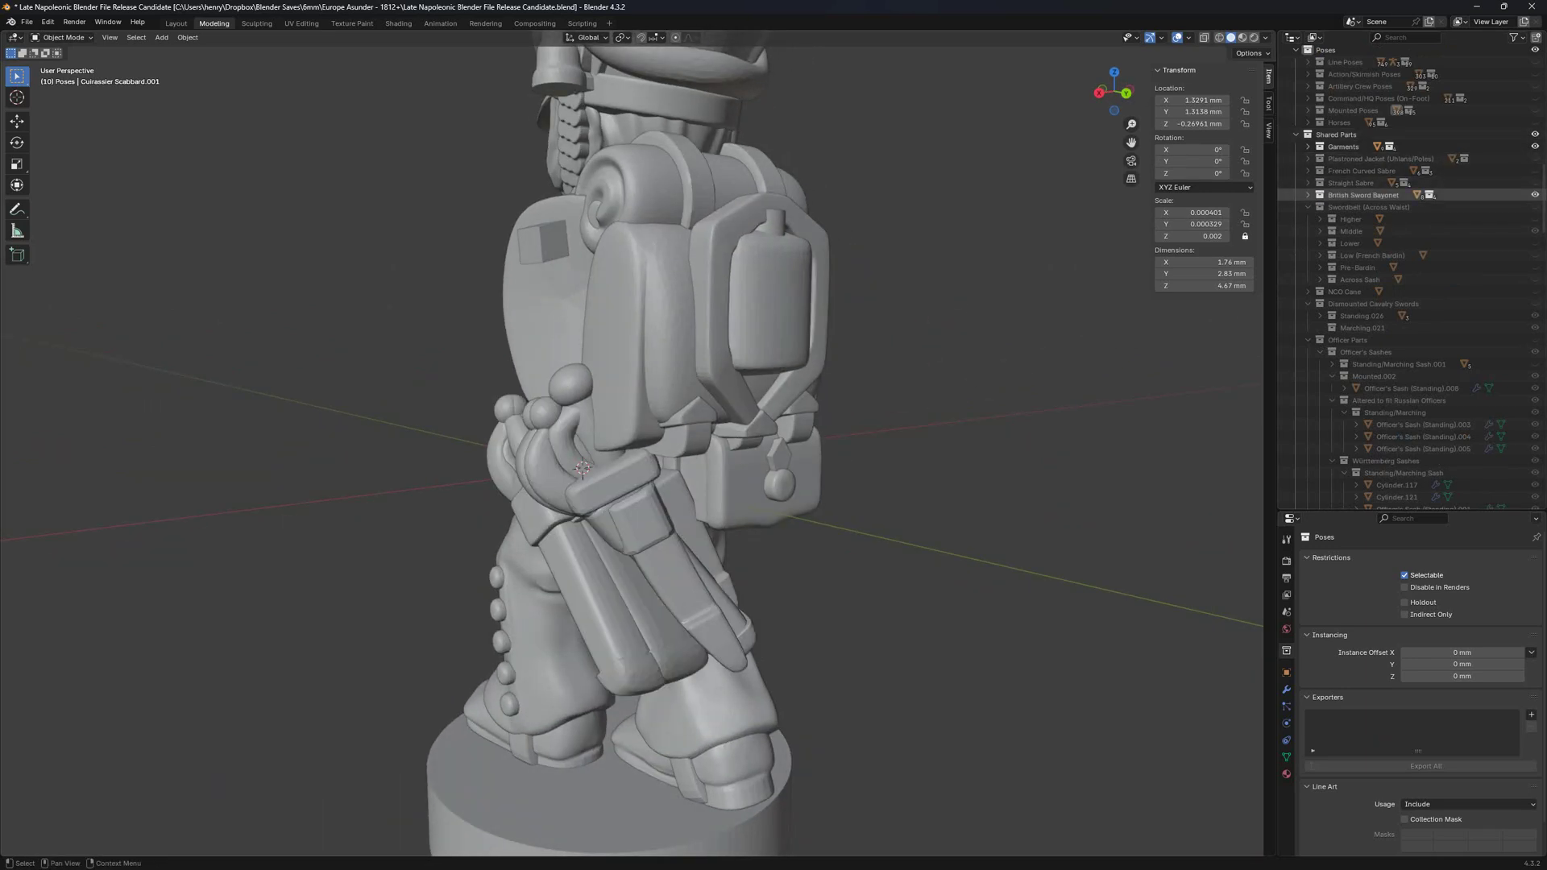
{"action": "left_click", "coordinate": [1535, 195]}
Locate the curved sabre's parts under National Parts and hide the New Russian Sabres collection holding them.
{"action": "middle_click_drag", "start_coordinate": [1007, 322], "coordinate": [1025, 245]}
{"action": "scroll", "coordinate": [1418, 242], "scroll_direction": "down", "scroll_amount": 1}
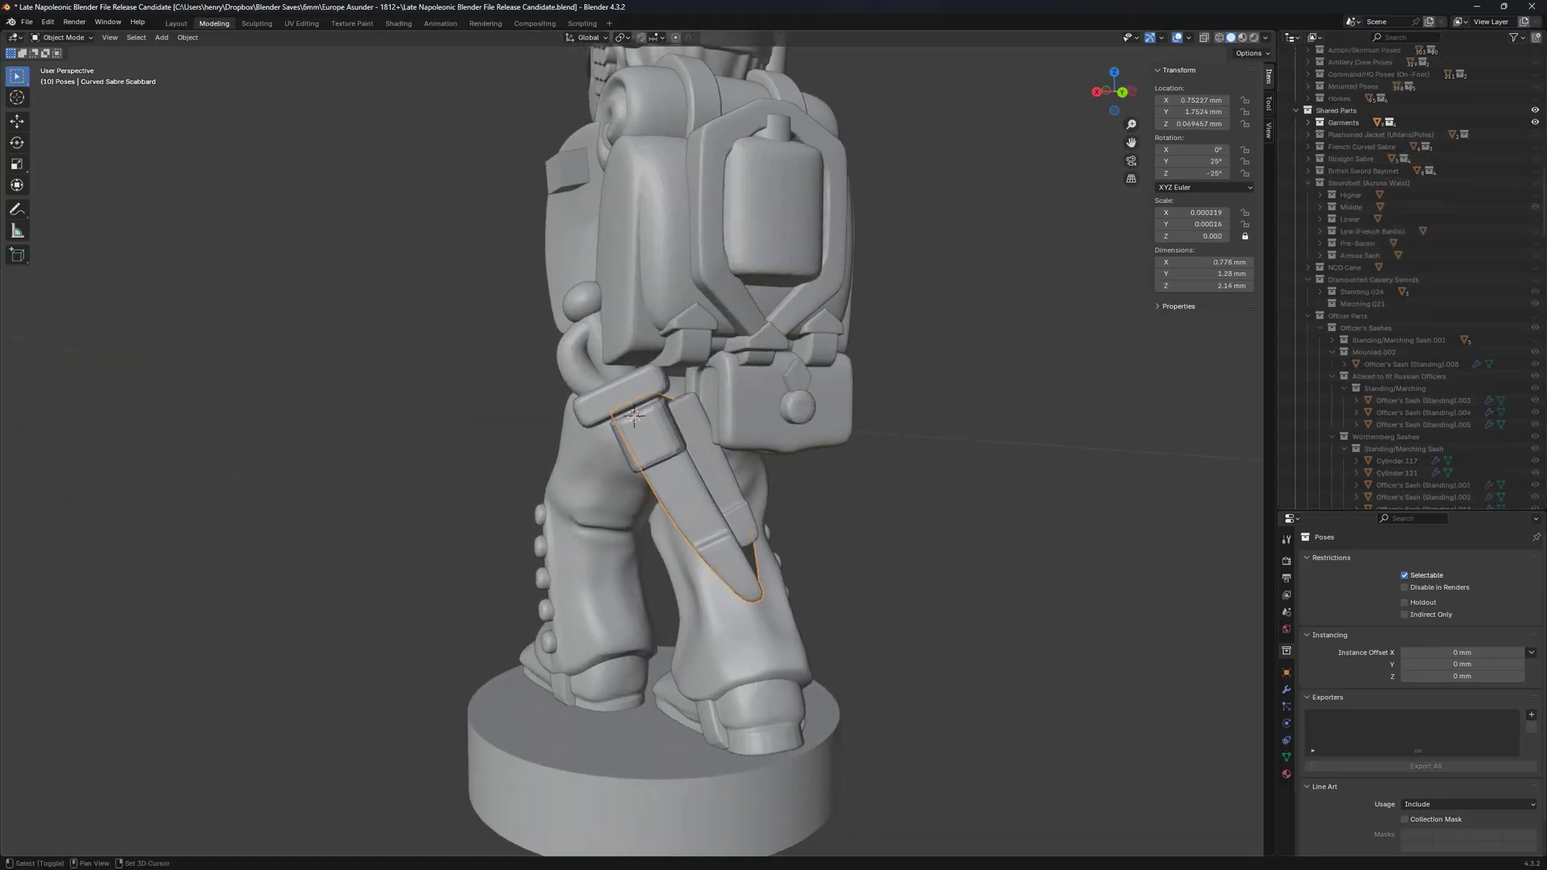
{"action": "scroll", "coordinate": [1386, 195], "scroll_direction": "down", "scroll_amount": 18}
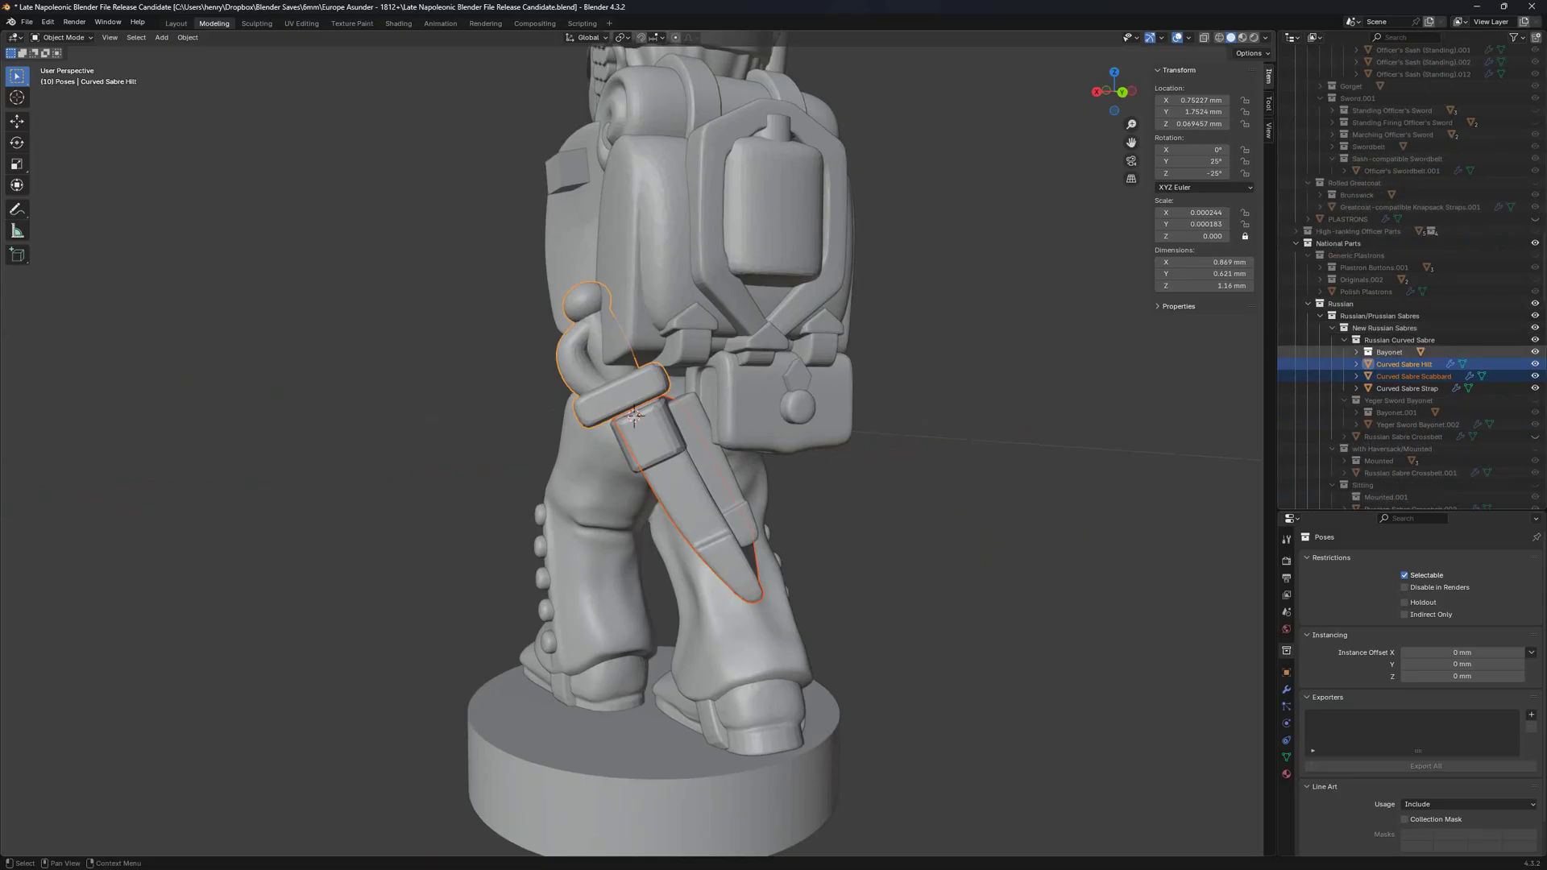
{"action": "scroll", "coordinate": [1410, 274], "scroll_direction": "down", "scroll_amount": 5}
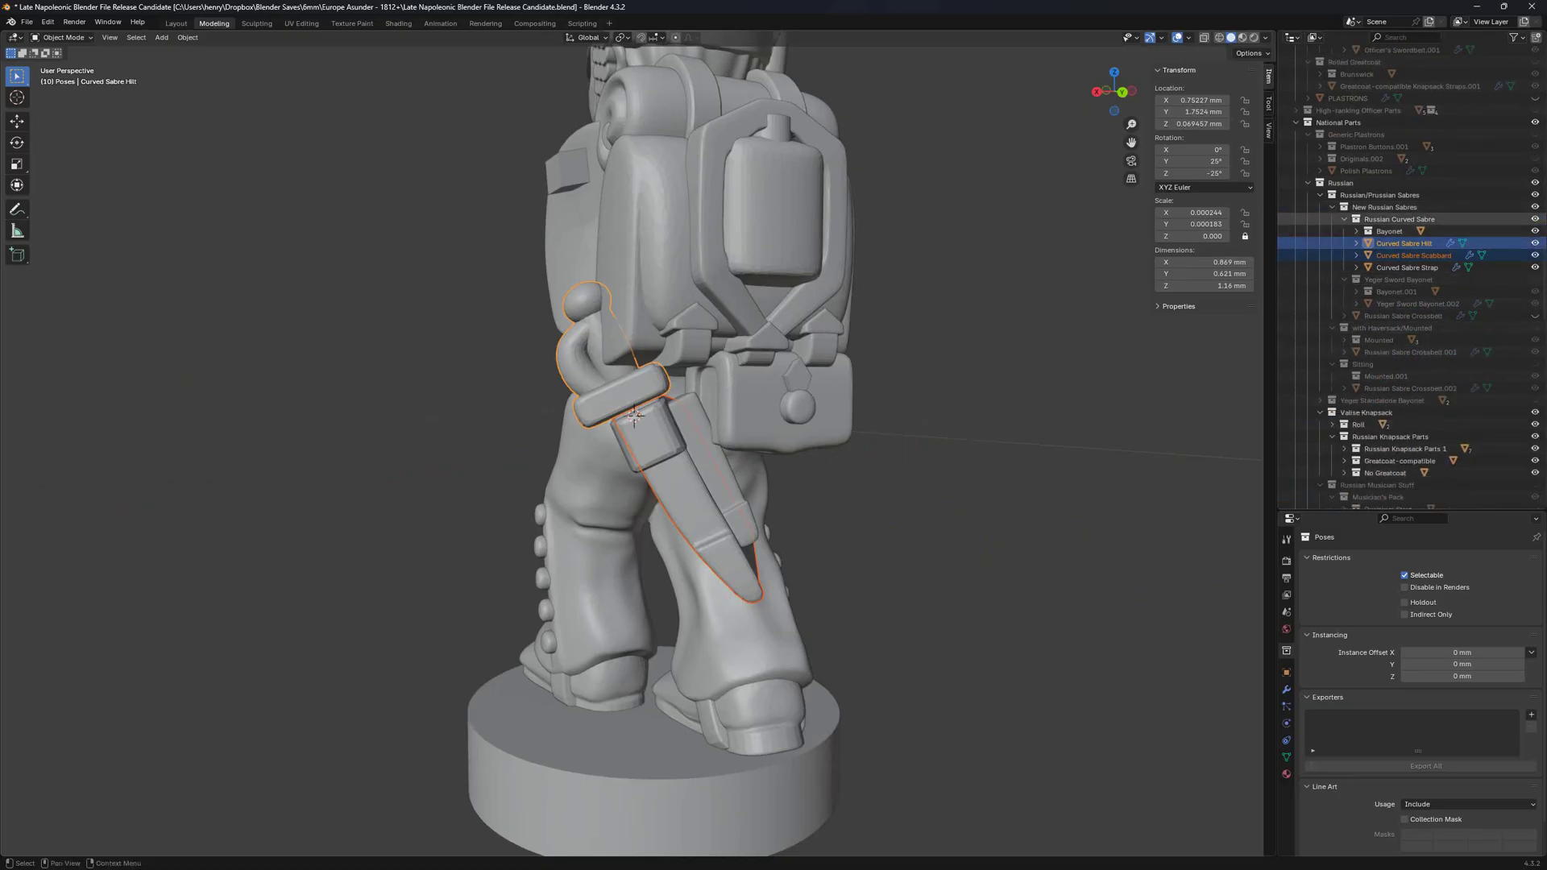
{"action": "key", "text": "h"}
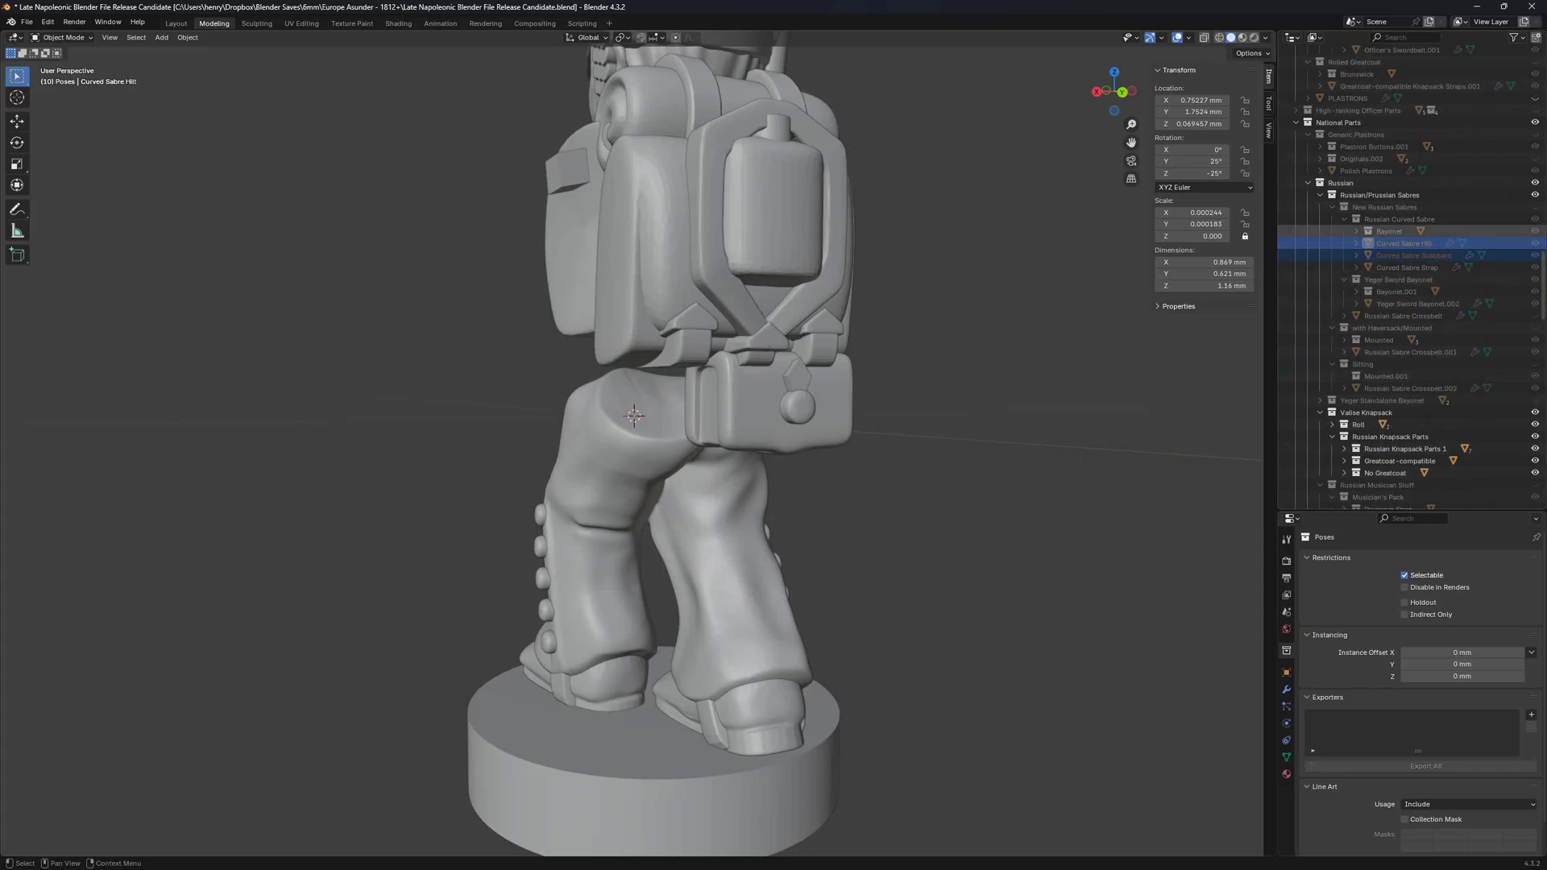
Unhide the New Russian Sabres with the Yager Sword Bayonet, and select its bayonet frog to examine it on the hip.
{"action": "key", "text": "alt+h"}
{"action": "key", "text": "h"}
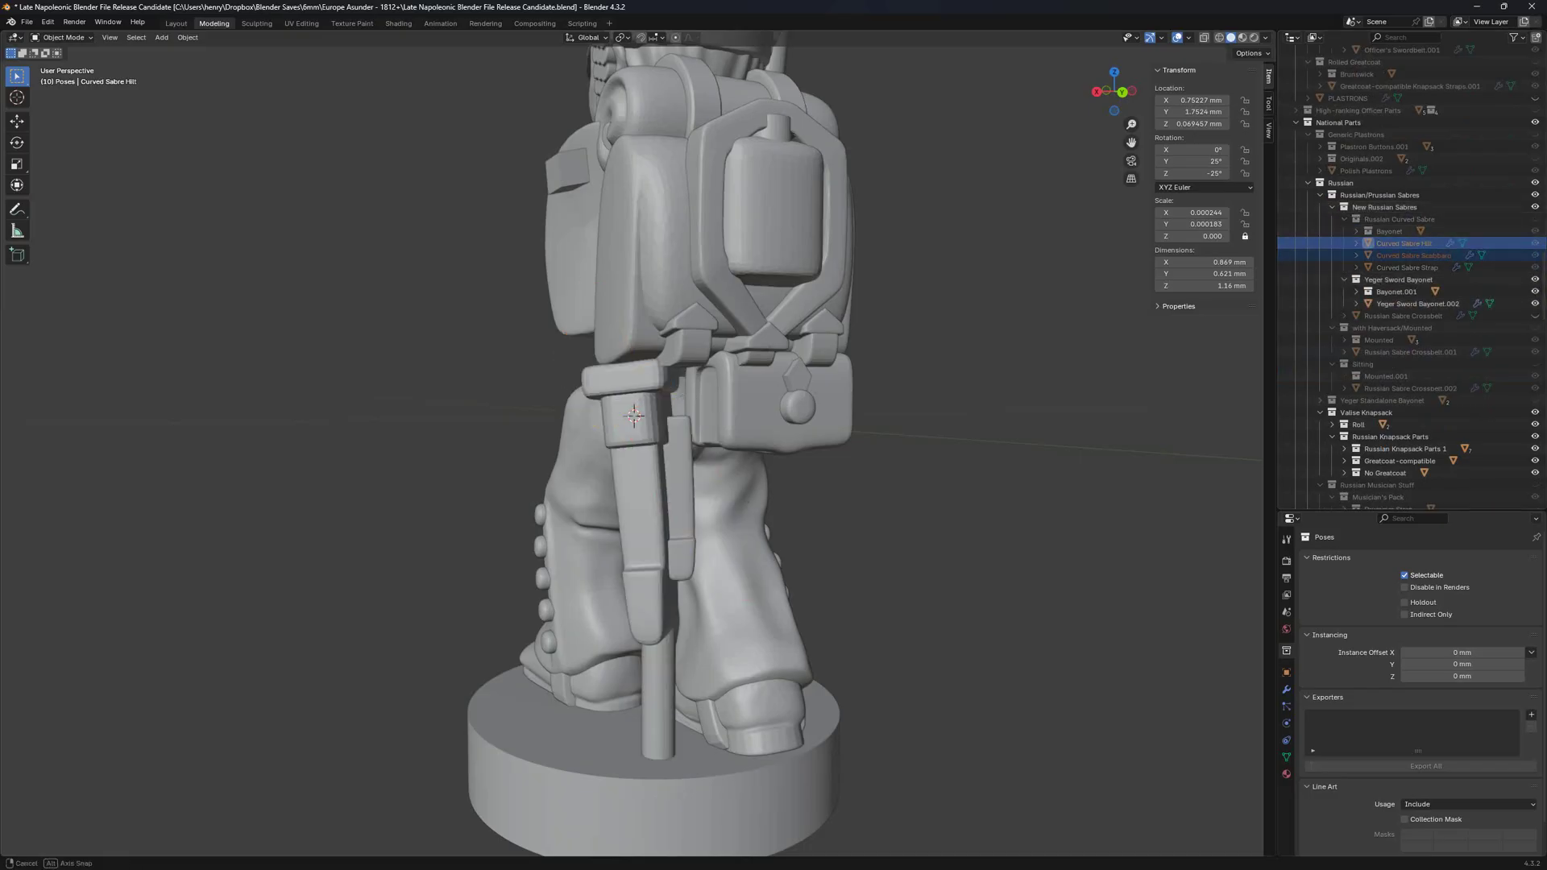
{"action": "middle_click_drag", "start_coordinate": [635, 416], "coordinate": [641, 417]}
{"action": "left_click", "coordinate": [640, 417]}
{"action": "left_click", "coordinate": [641, 417]}
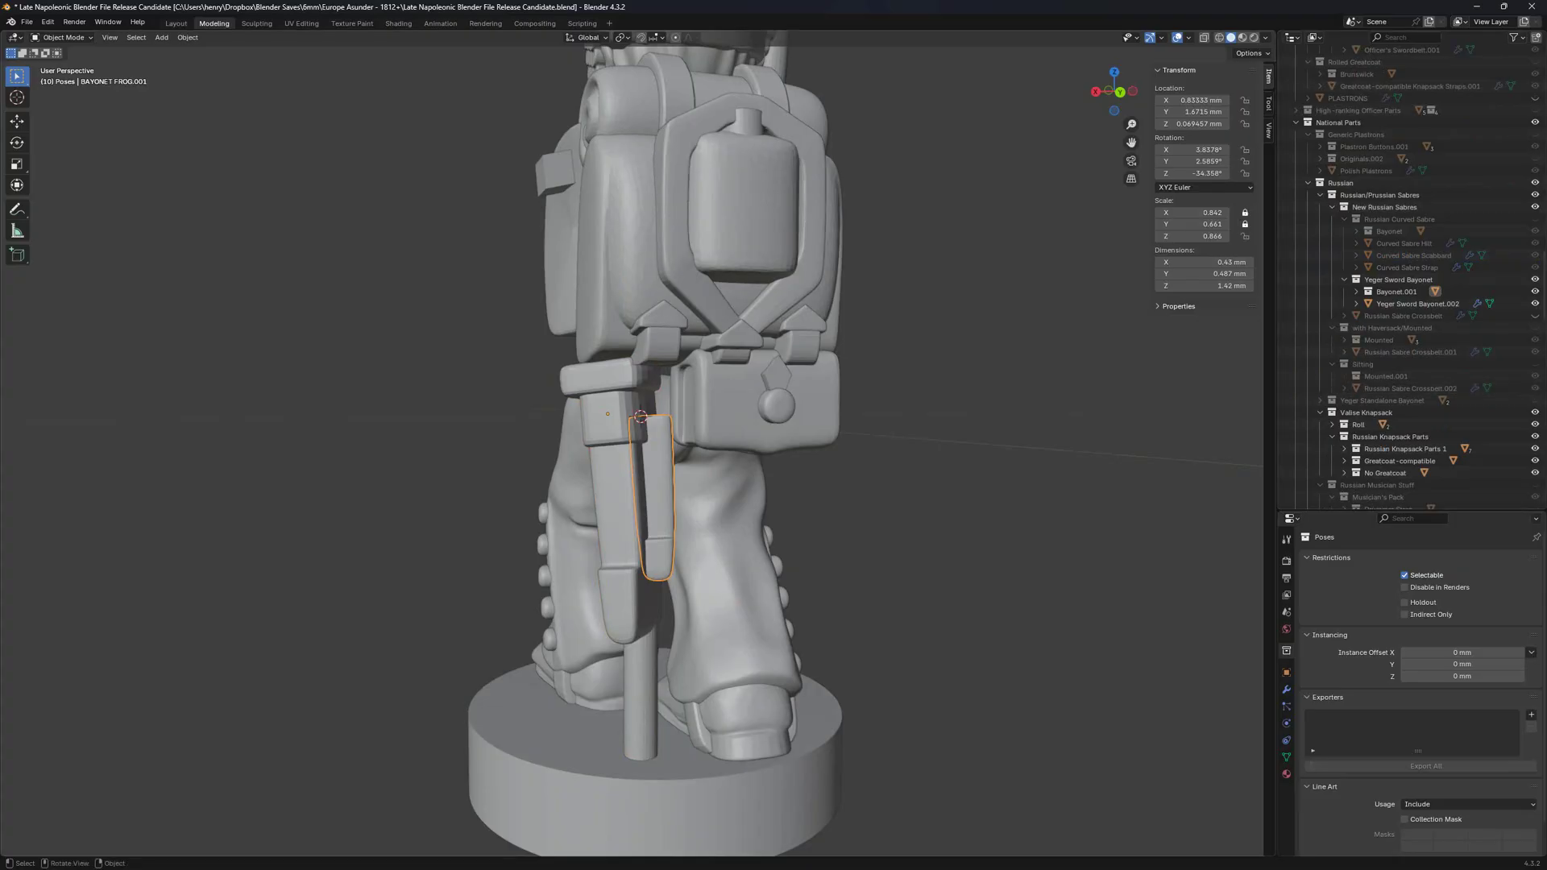
{"action": "mouse_move", "coordinate": [641, 417]}
{"action": "middle_mouse_down"}
{"action": "mouse_move", "coordinate": [625, 415]}
{"action": "mouse_move", "coordinate": [661, 411]}
{"action": "middle_mouse_up"}
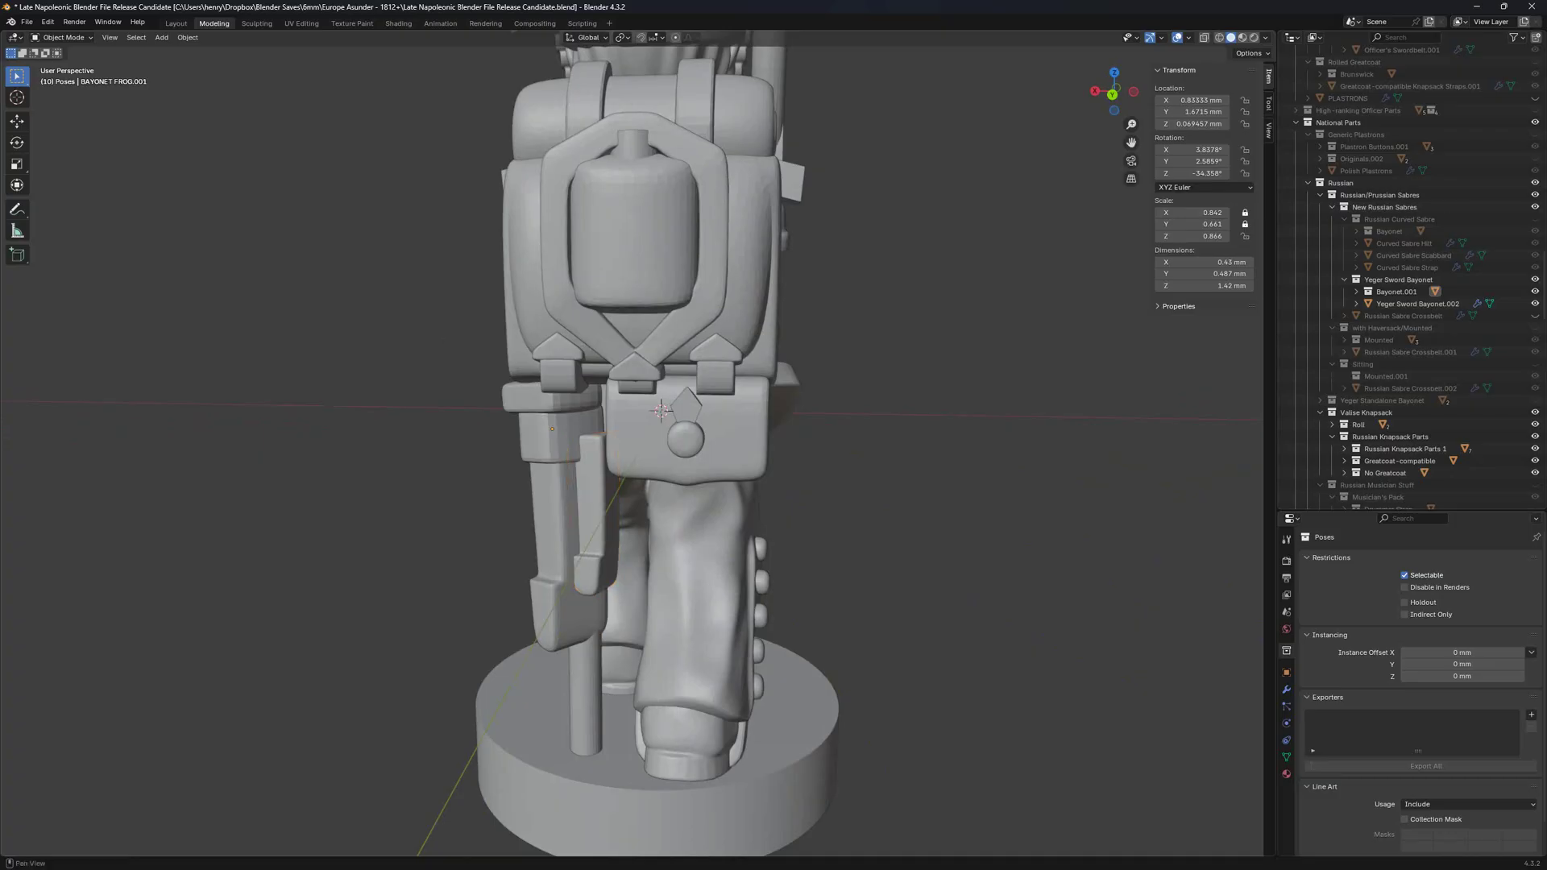
Hide the Yager Sword Bayonet, show the Russian Curved Sabre, and view it on the whole figure.
{"action": "left_click", "coordinate": [1535, 279]}
{"action": "left_click", "coordinate": [1535, 219]}
{"action": "middle_click_drag", "start_coordinate": [886, 387], "coordinate": [992, 387]}
{"action": "middle_click_drag", "start_coordinate": [625, 419], "coordinate": [507, 414]}
{"action": "scroll", "coordinate": [1410, 354], "scroll_direction": "down", "scroll_amount": 3}
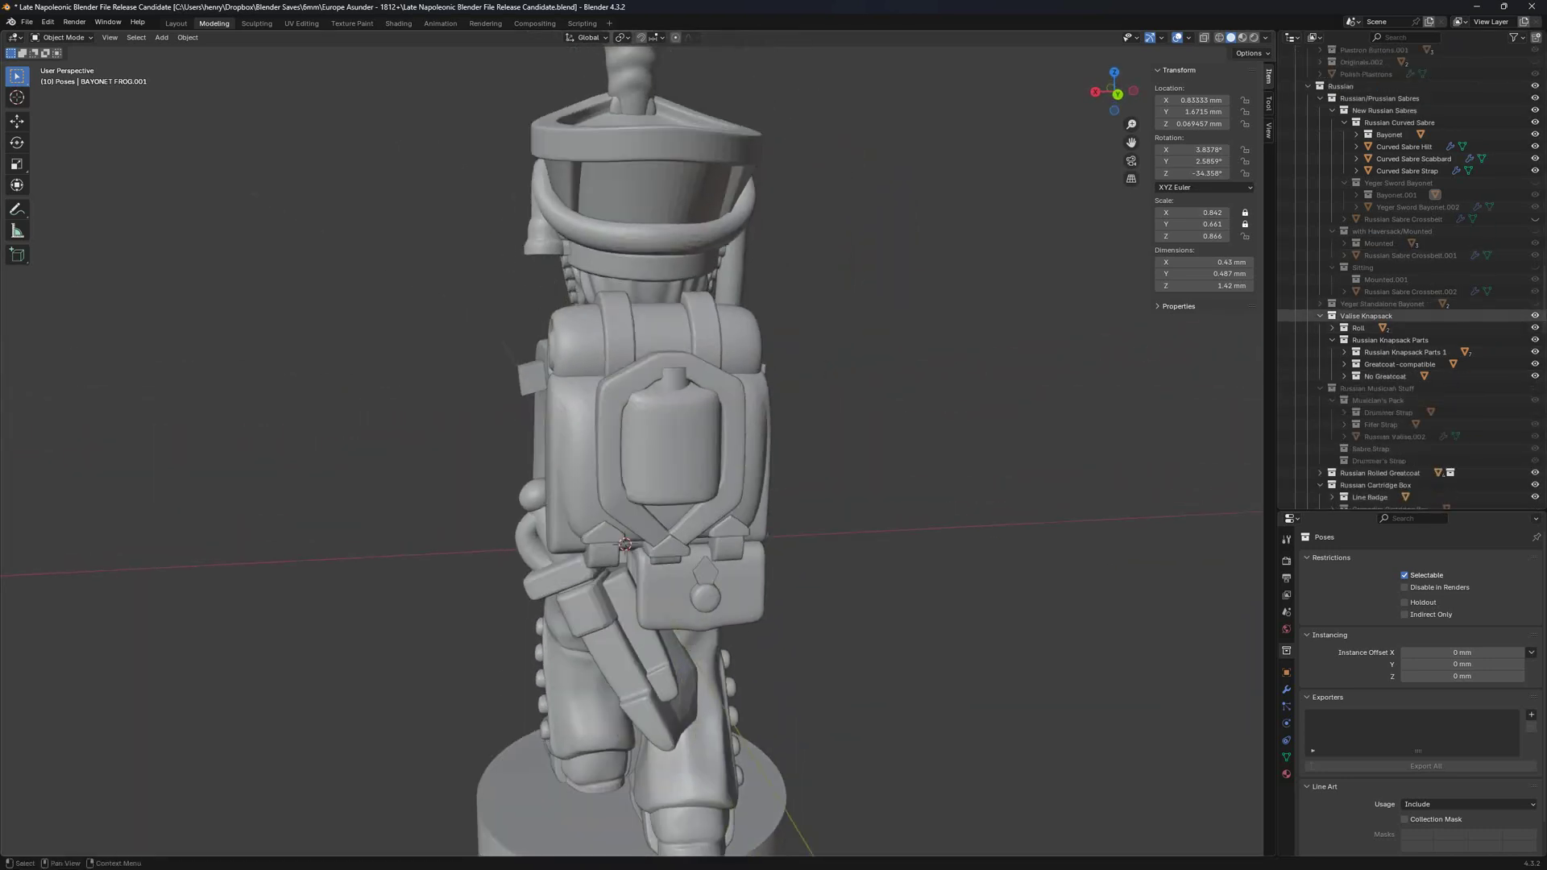
Swap the Valise Knapsack for the Russian Musician Stuff to examine the musician's pack, and restore the Valise Knapsack.
{"action": "left_click", "coordinate": [1536, 316]}
{"action": "left_click", "coordinate": [1535, 389]}
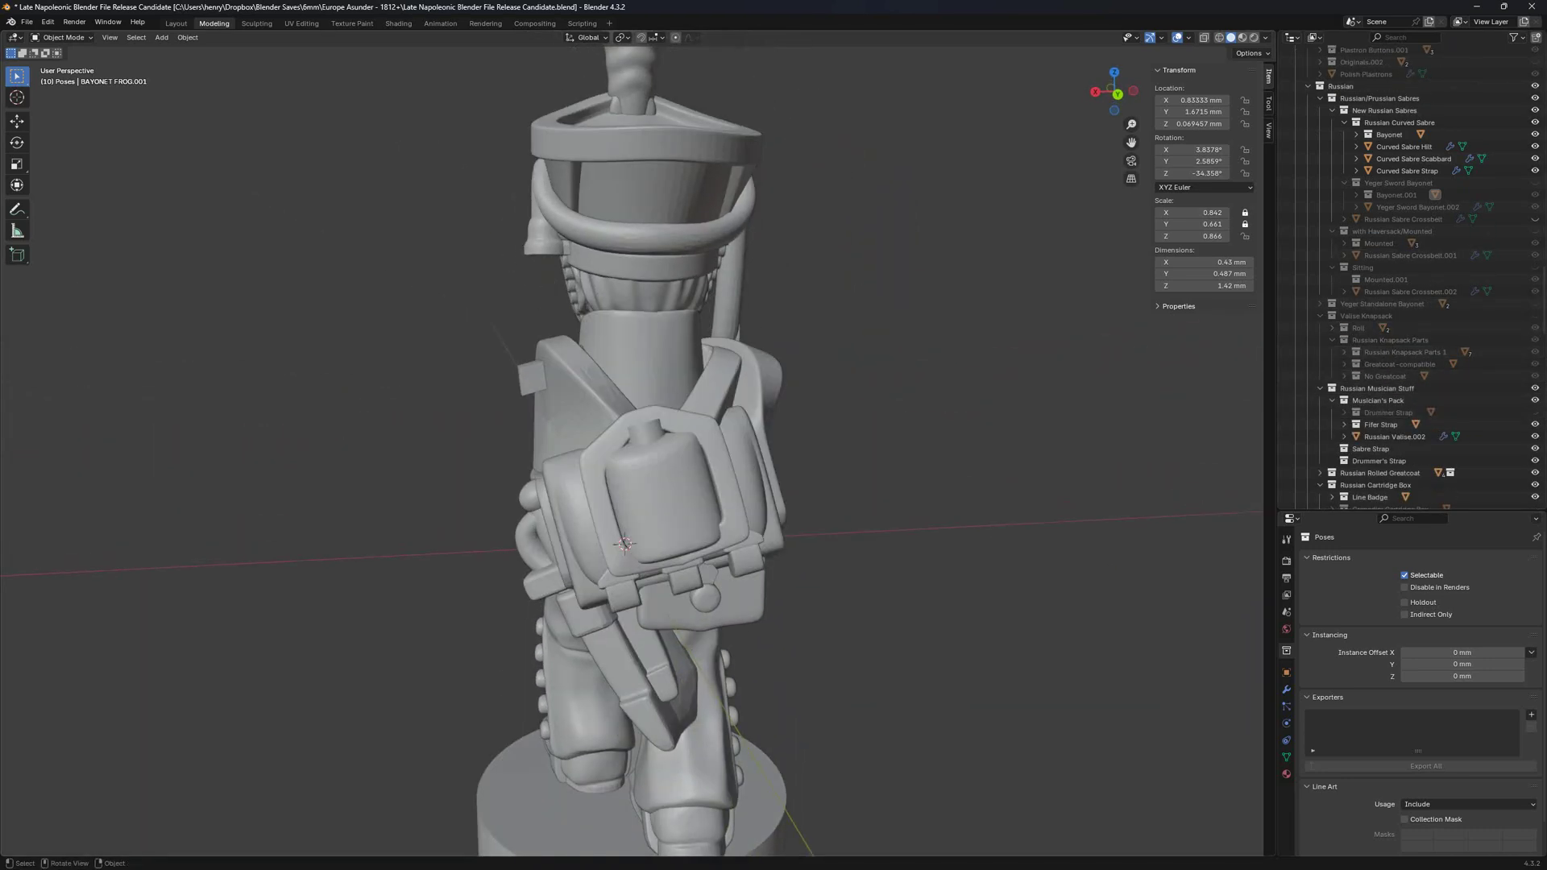
{"action": "middle_click_drag", "start_coordinate": [612, 435], "coordinate": [1080, 447]}
{"action": "left_click", "coordinate": [1536, 388]}
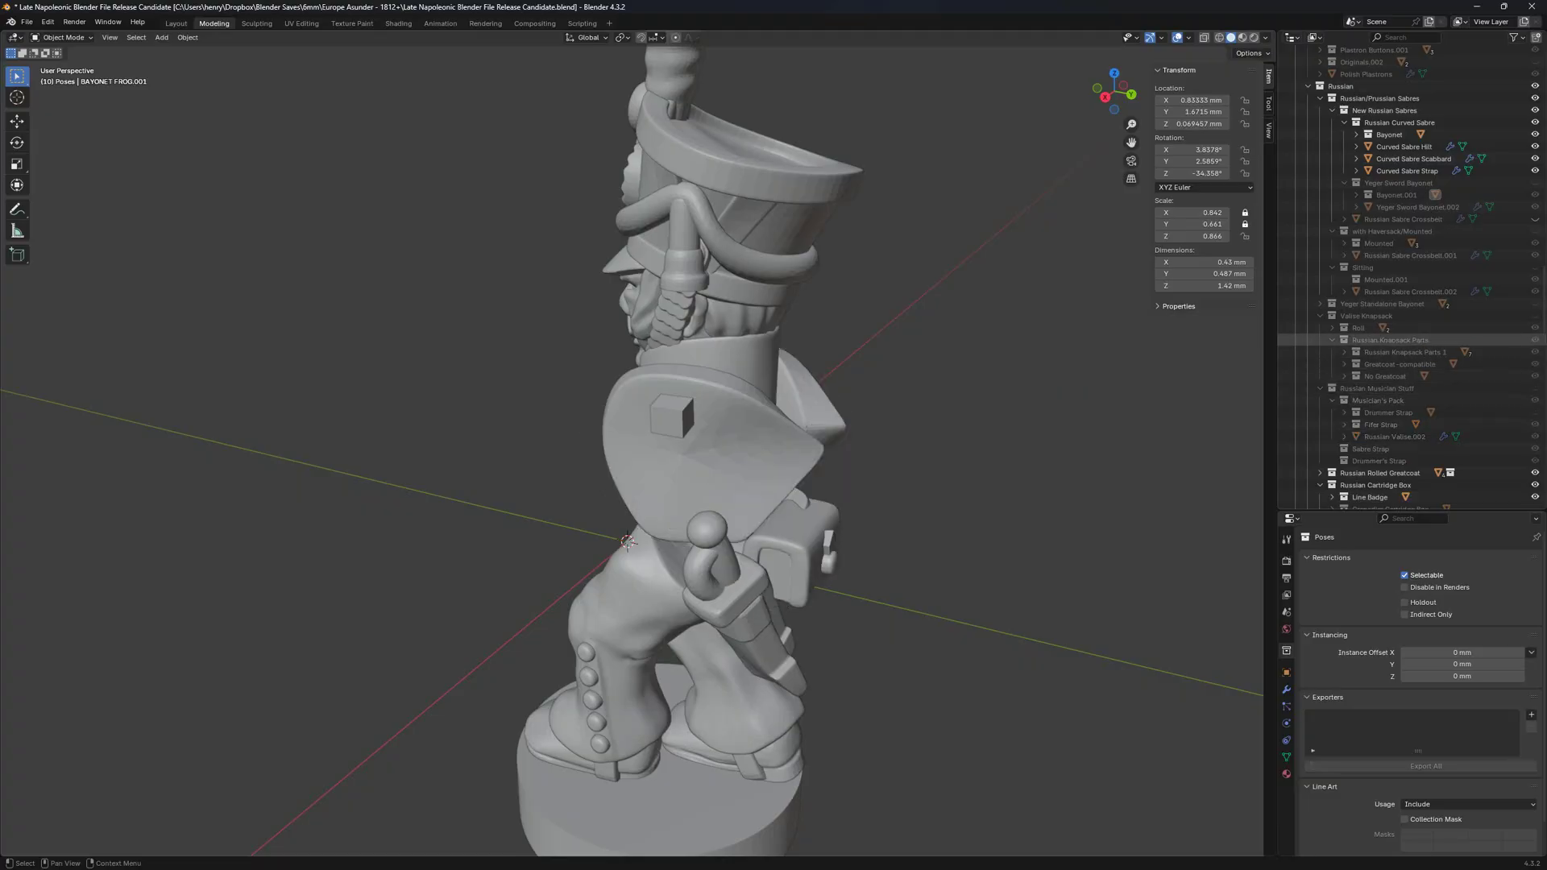
{"action": "left_click", "coordinate": [1535, 316]}
Select the Russian cartridge box beneath the knapsack and examine its badge up close.
{"action": "scroll", "coordinate": [1531, 355], "scroll_direction": "down", "scroll_amount": 5}
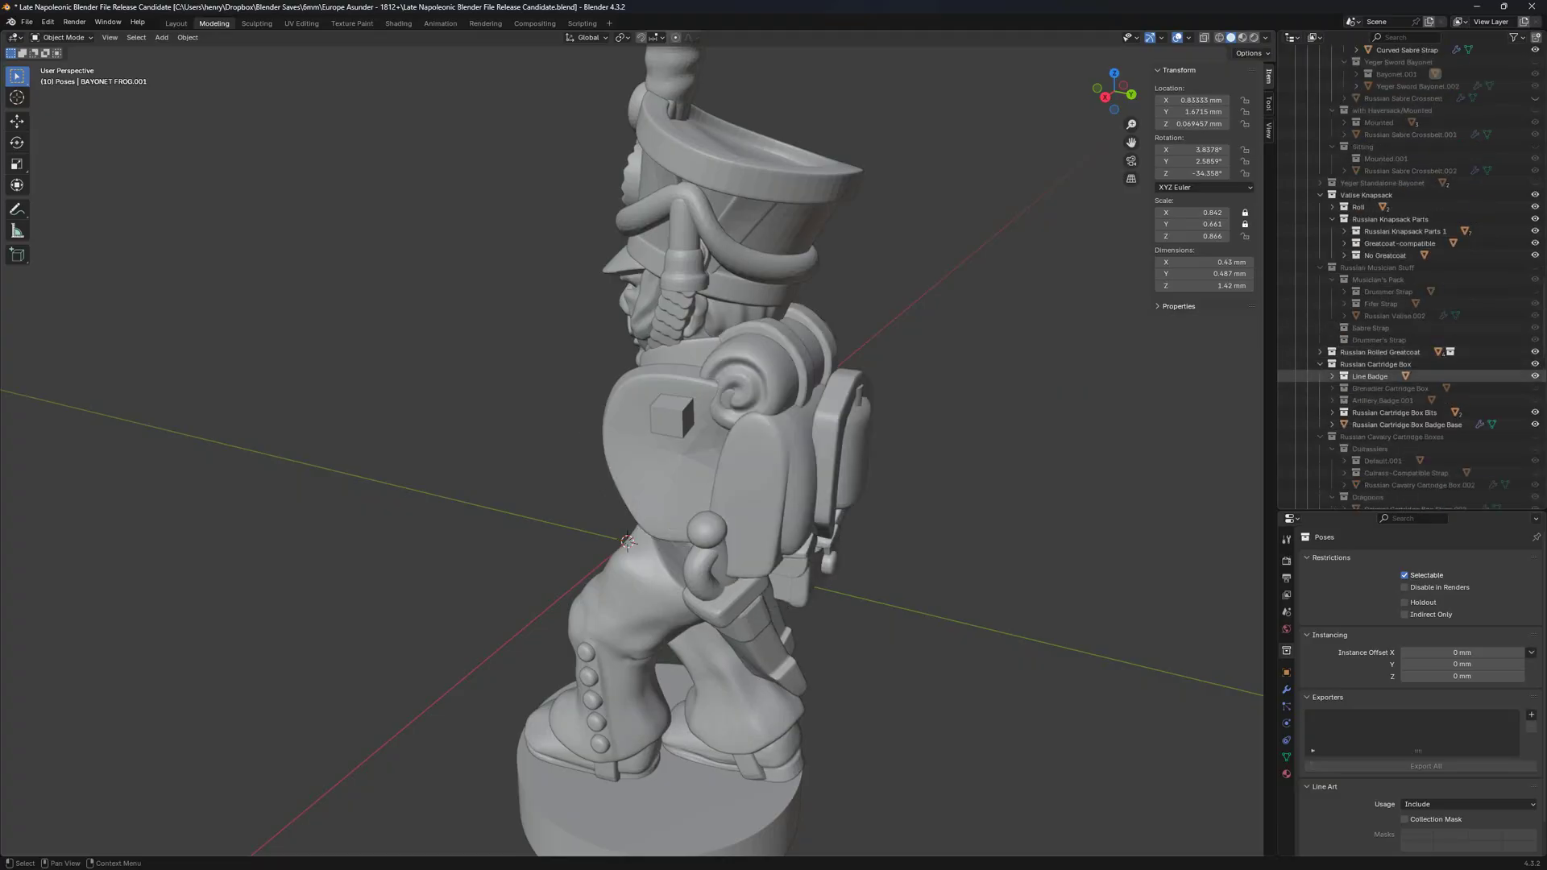
{"action": "scroll", "coordinate": [1410, 376], "scroll_direction": "down", "scroll_amount": 3}
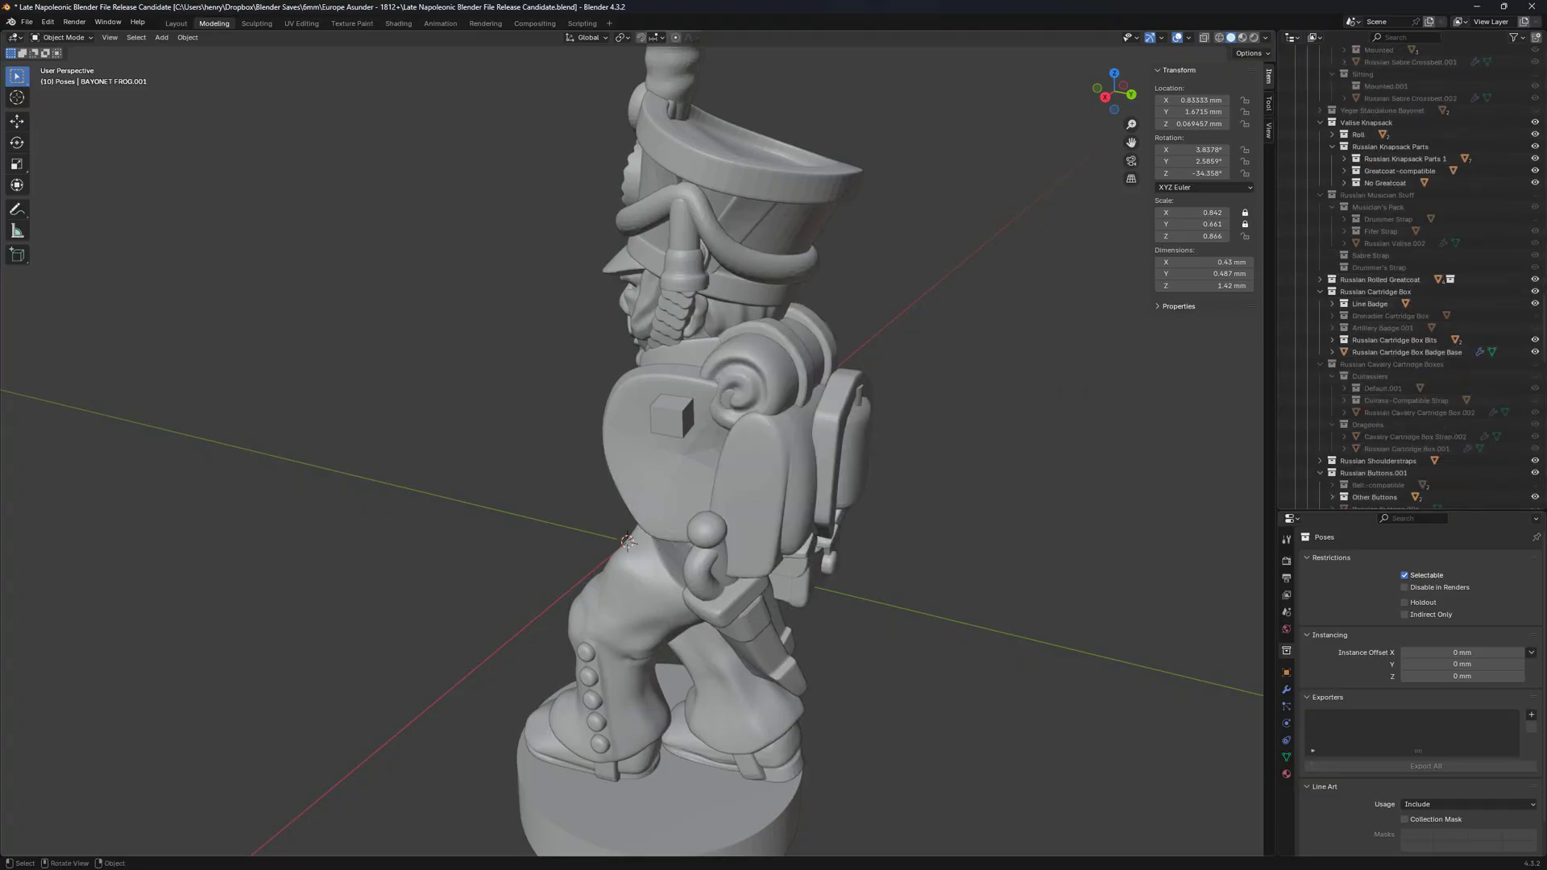
{"action": "middle_click_drag", "start_coordinate": [1032, 436], "coordinate": [973, 405]}
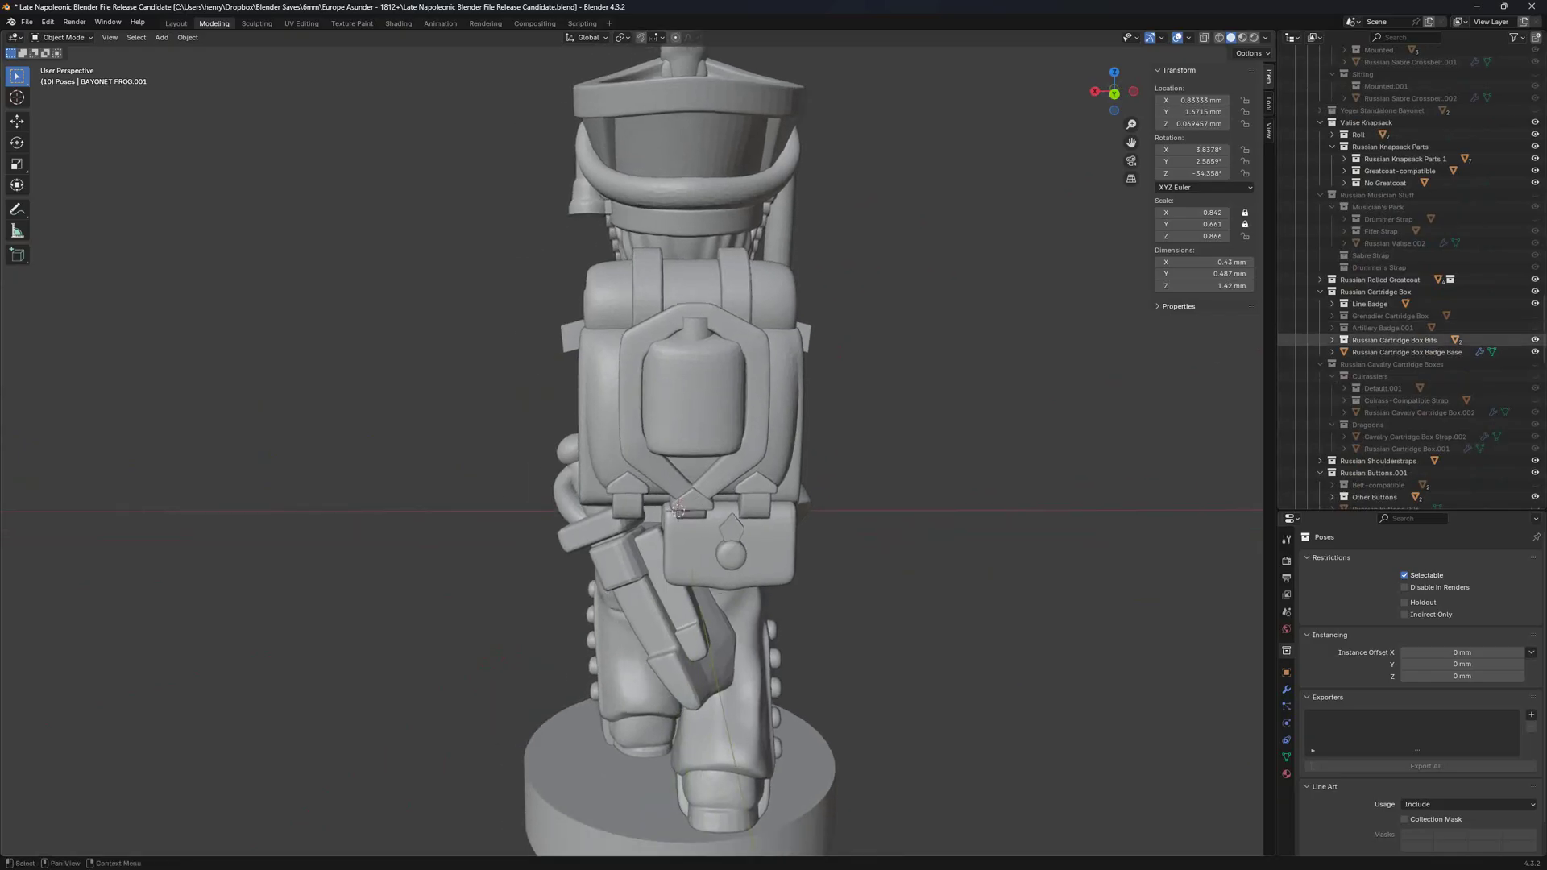
{"action": "scroll", "coordinate": [1410, 362], "scroll_direction": "up", "scroll_amount": 2}
{"action": "scroll", "coordinate": [705, 556], "scroll_direction": "up", "scroll_amount": 4}
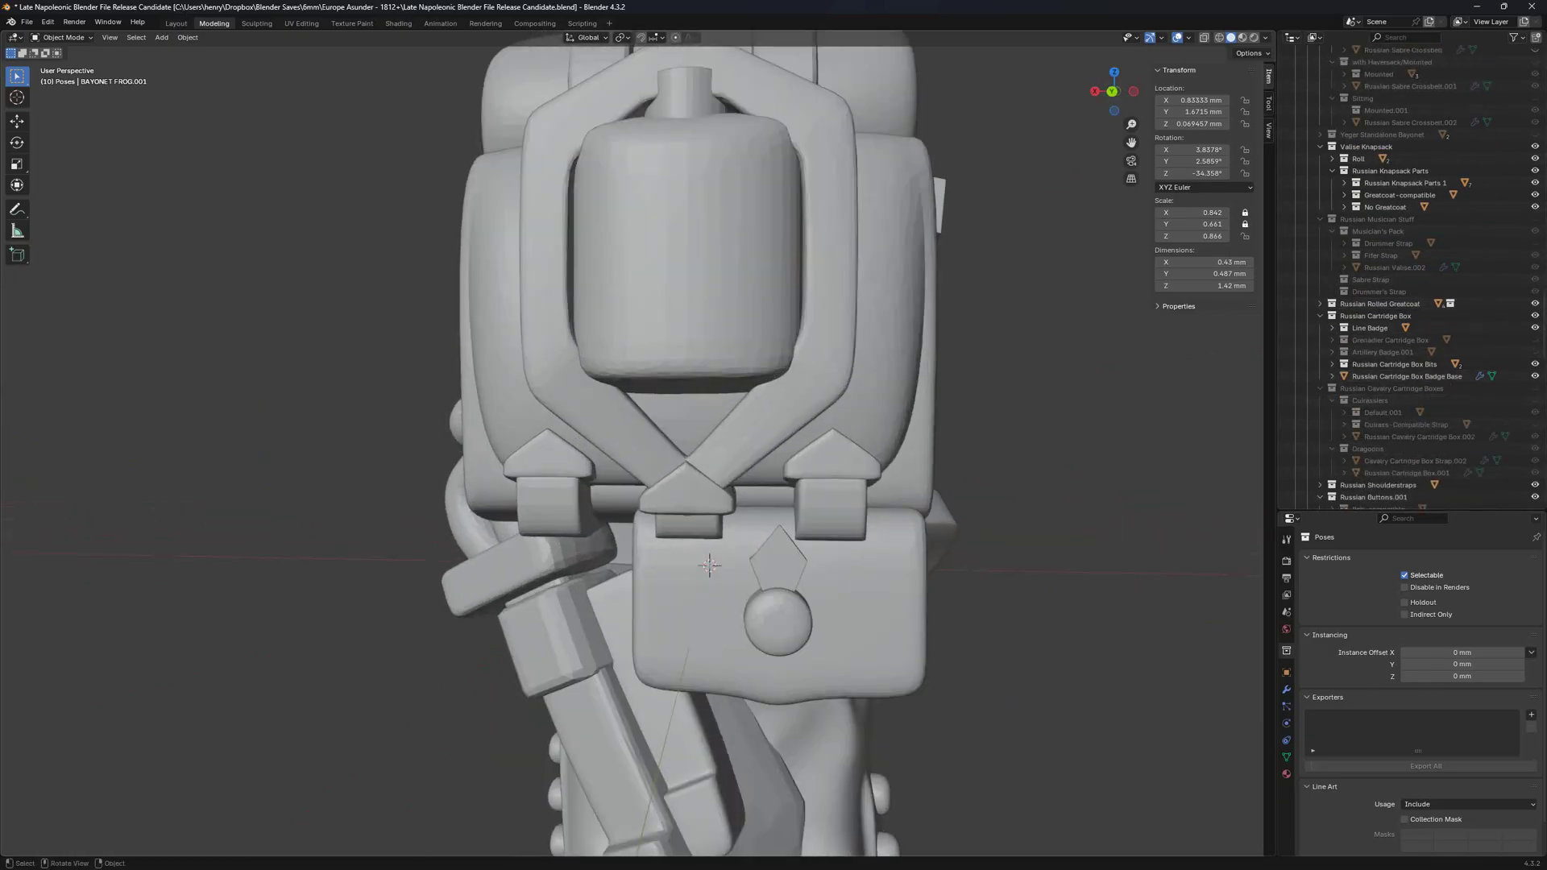
{"action": "left_click", "coordinate": [709, 565]}
{"action": "middle_click_drag", "start_coordinate": [710, 565], "coordinate": [646, 503], "text": "shift"}
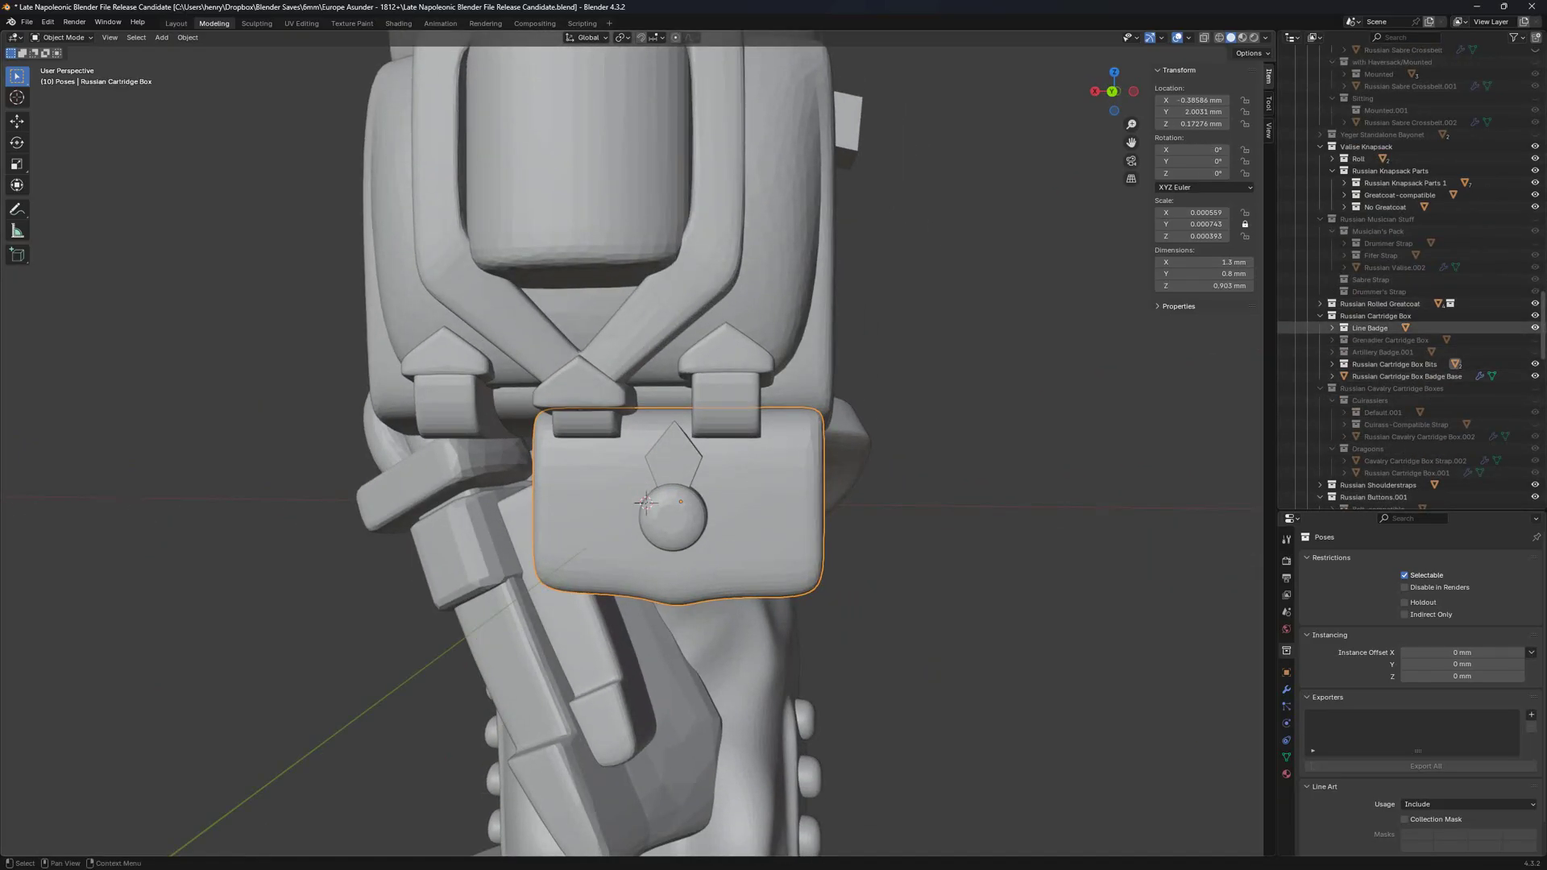
Preview the Grenadier Cartridge Box and Artillery Badge.001 variants on the cartridge box, leaving both hidden.
{"action": "left_click", "coordinate": [1535, 340]}
{"action": "left_click", "coordinate": [1535, 340]}
{"action": "left_click", "coordinate": [1529, 353]}
{"action": "left_click", "coordinate": [1535, 352]}
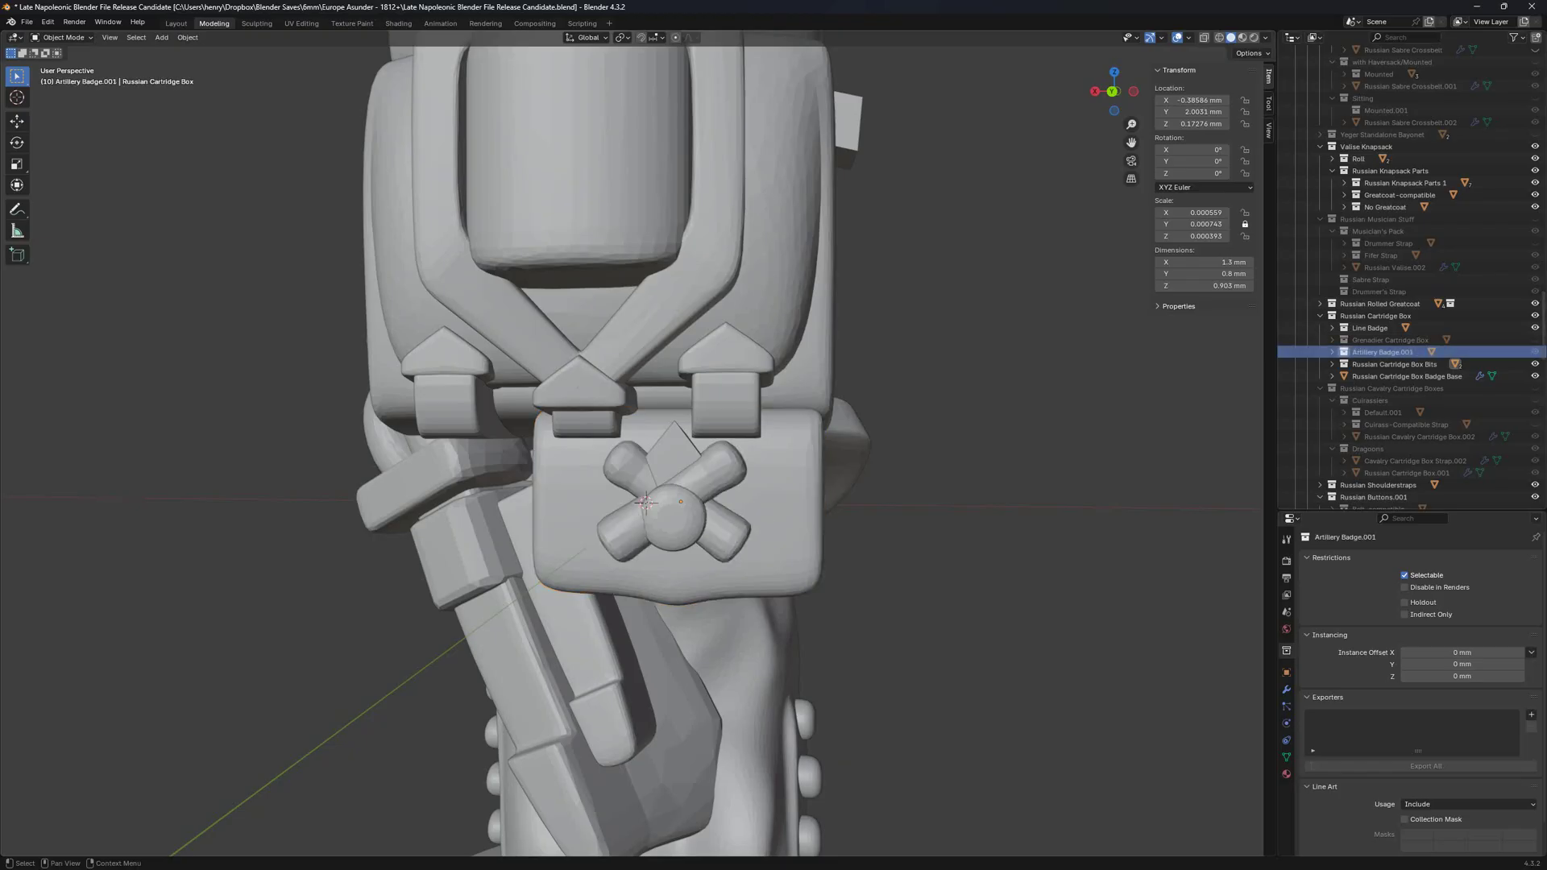
{"action": "left_click", "coordinate": [1535, 352]}
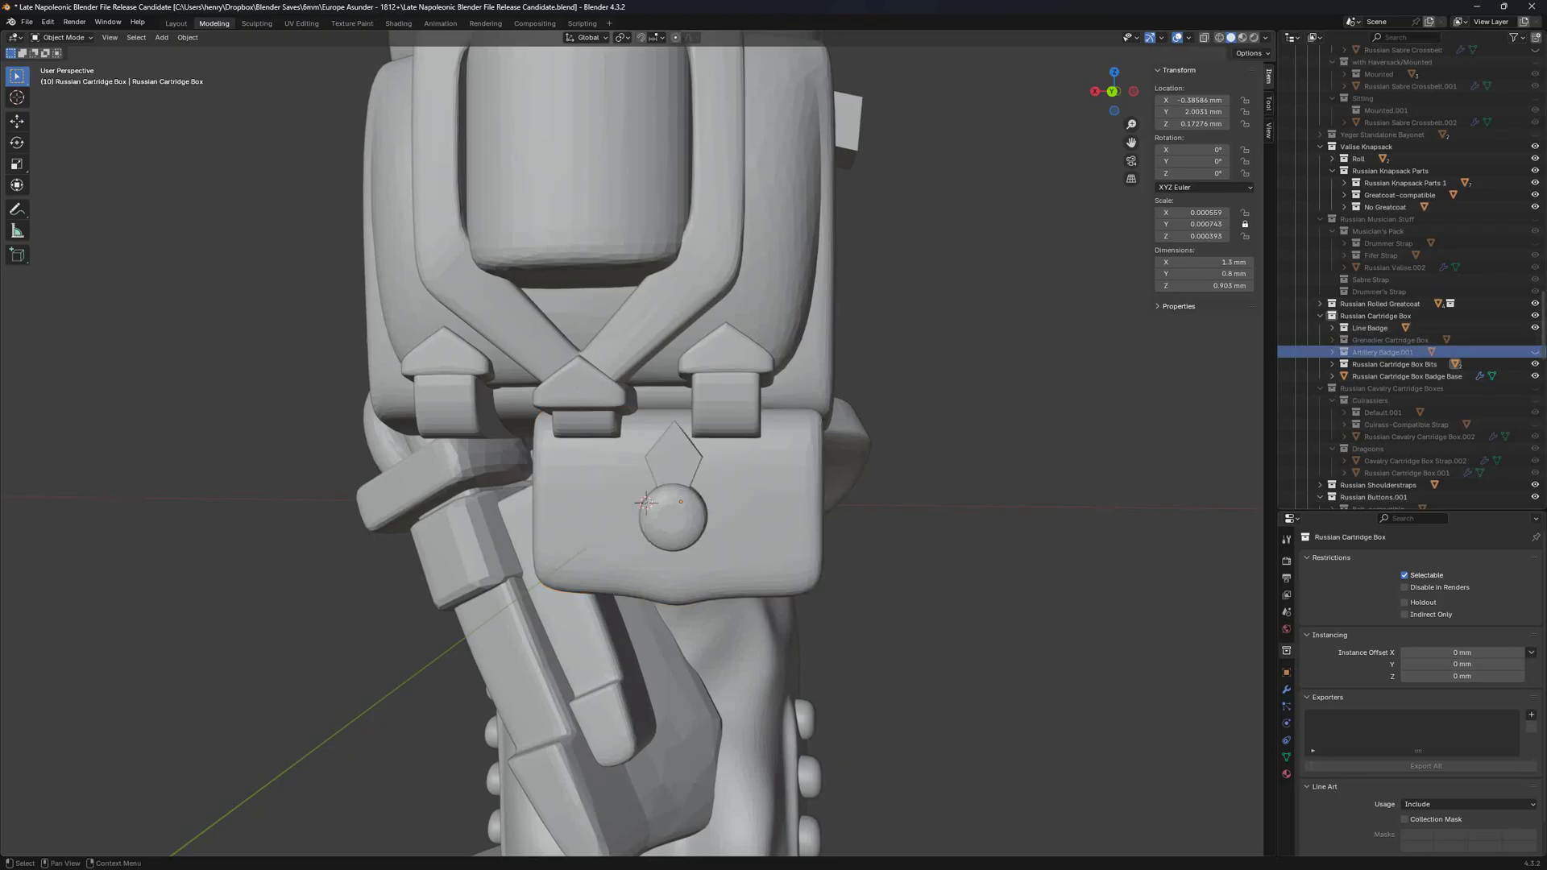
Hide the Russian Cartridge Box and show the Russian Cavalry Cartridge Boxes to examine the Dragoons version.
{"action": "left_click", "coordinate": [1535, 316]}
{"action": "left_click", "coordinate": [1535, 389]}
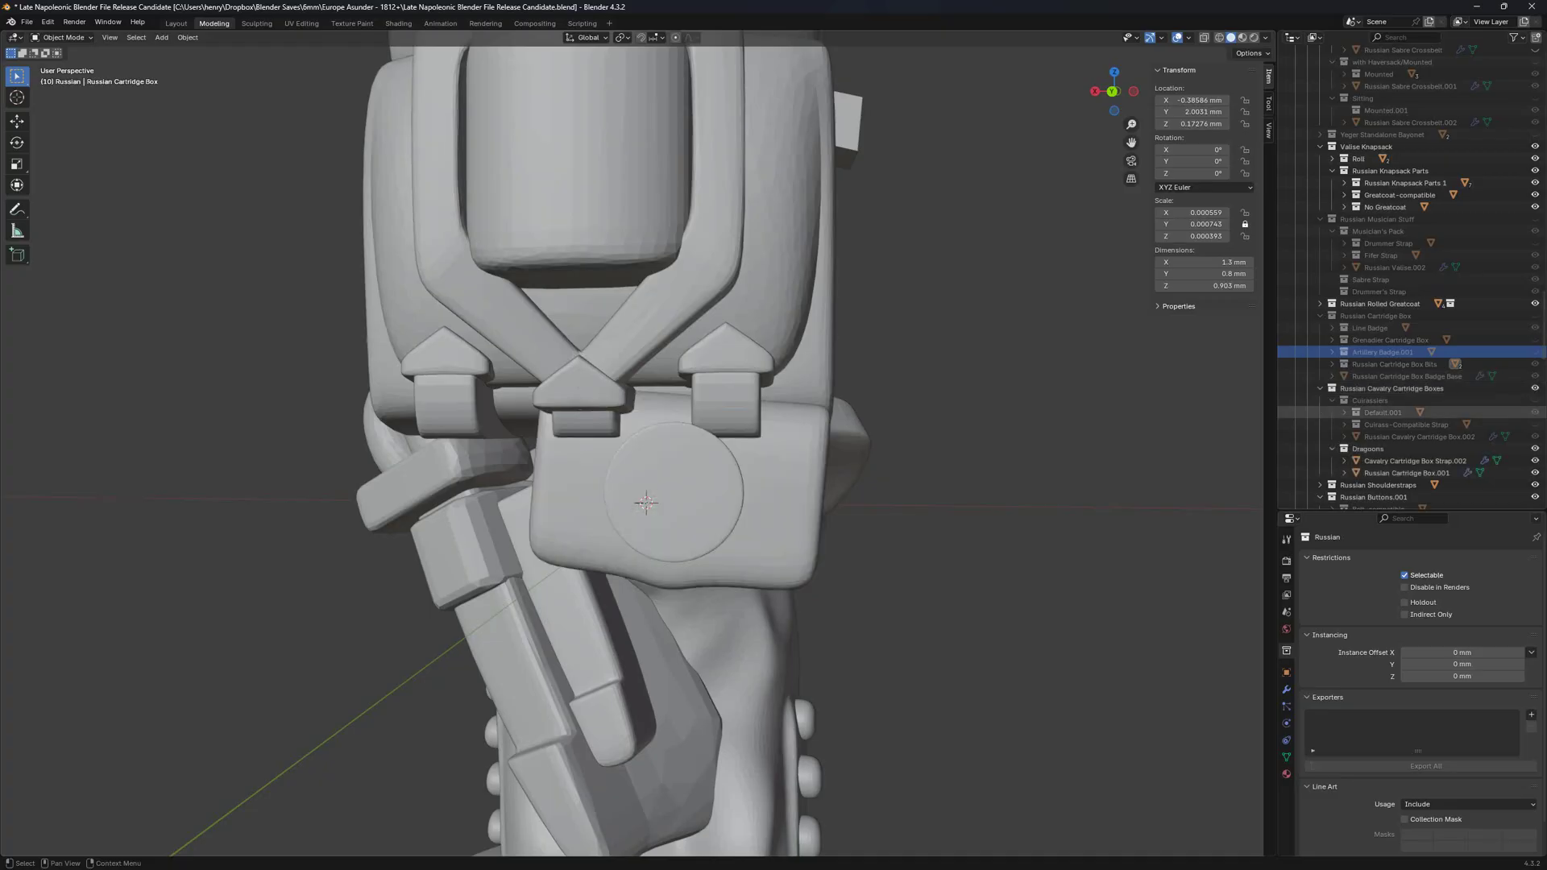
{"action": "middle_click_drag", "start_coordinate": [741, 451], "coordinate": [854, 451]}
{"action": "scroll", "coordinate": [629, 449], "scroll_direction": "up", "scroll_amount": 1}
{"action": "middle_click_drag", "start_coordinate": [825, 516], "coordinate": [895, 517]}
Swap the Dragoons cartridge box for the Cuirassiers version to examine it, and restore the Russian Cartridge Box.
{"action": "left_click", "coordinate": [1535, 448]}
{"action": "left_click", "coordinate": [1535, 401]}
{"action": "scroll", "coordinate": [875, 519], "scroll_direction": "down", "scroll_amount": 3}
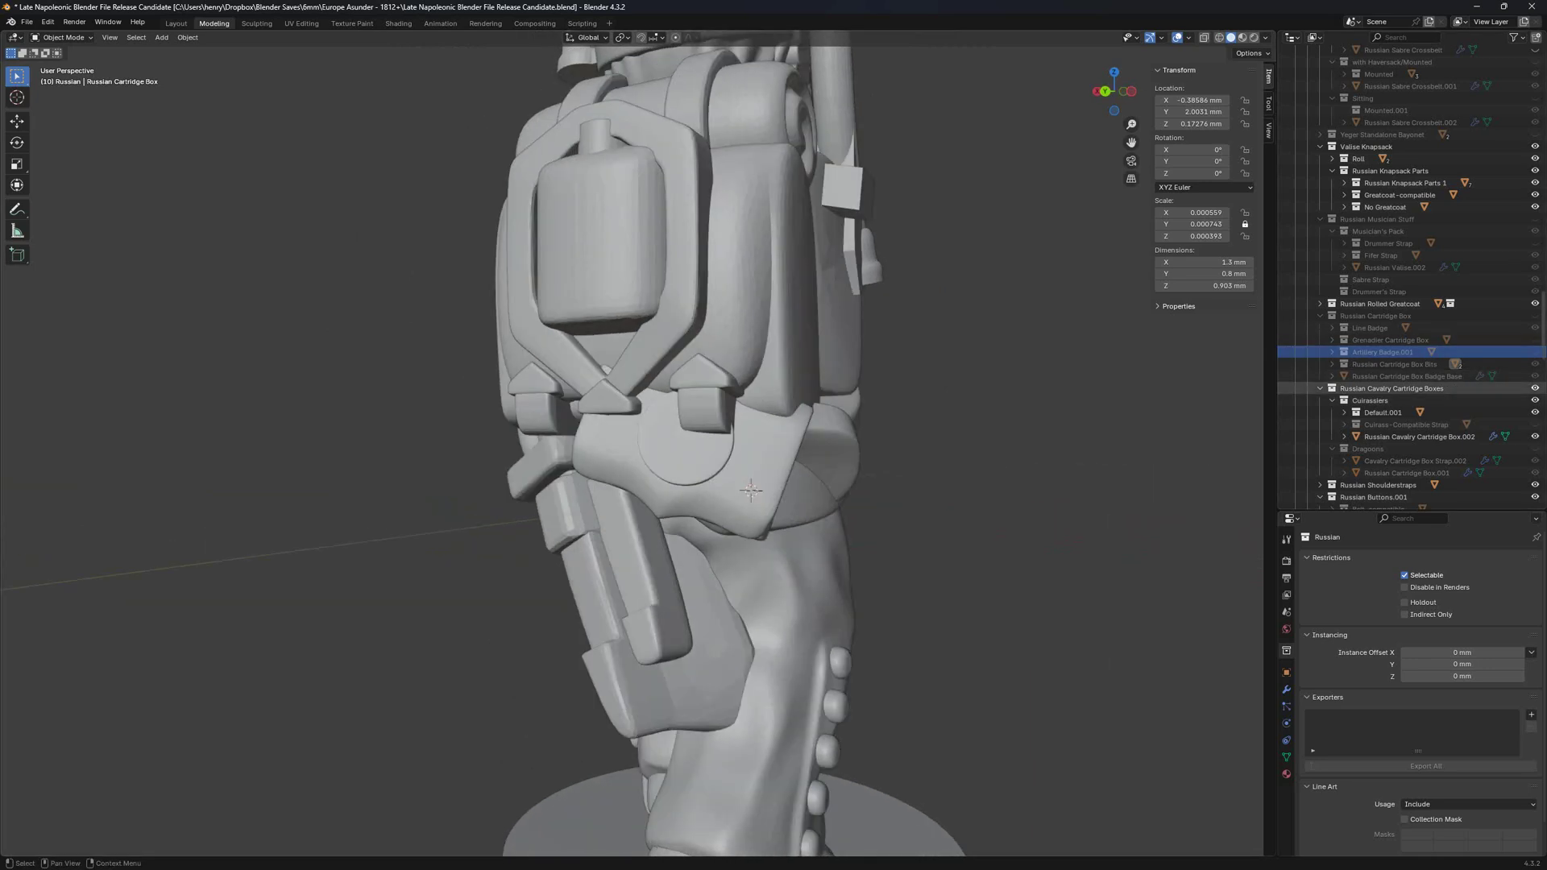
{"action": "left_click", "coordinate": [1536, 388]}
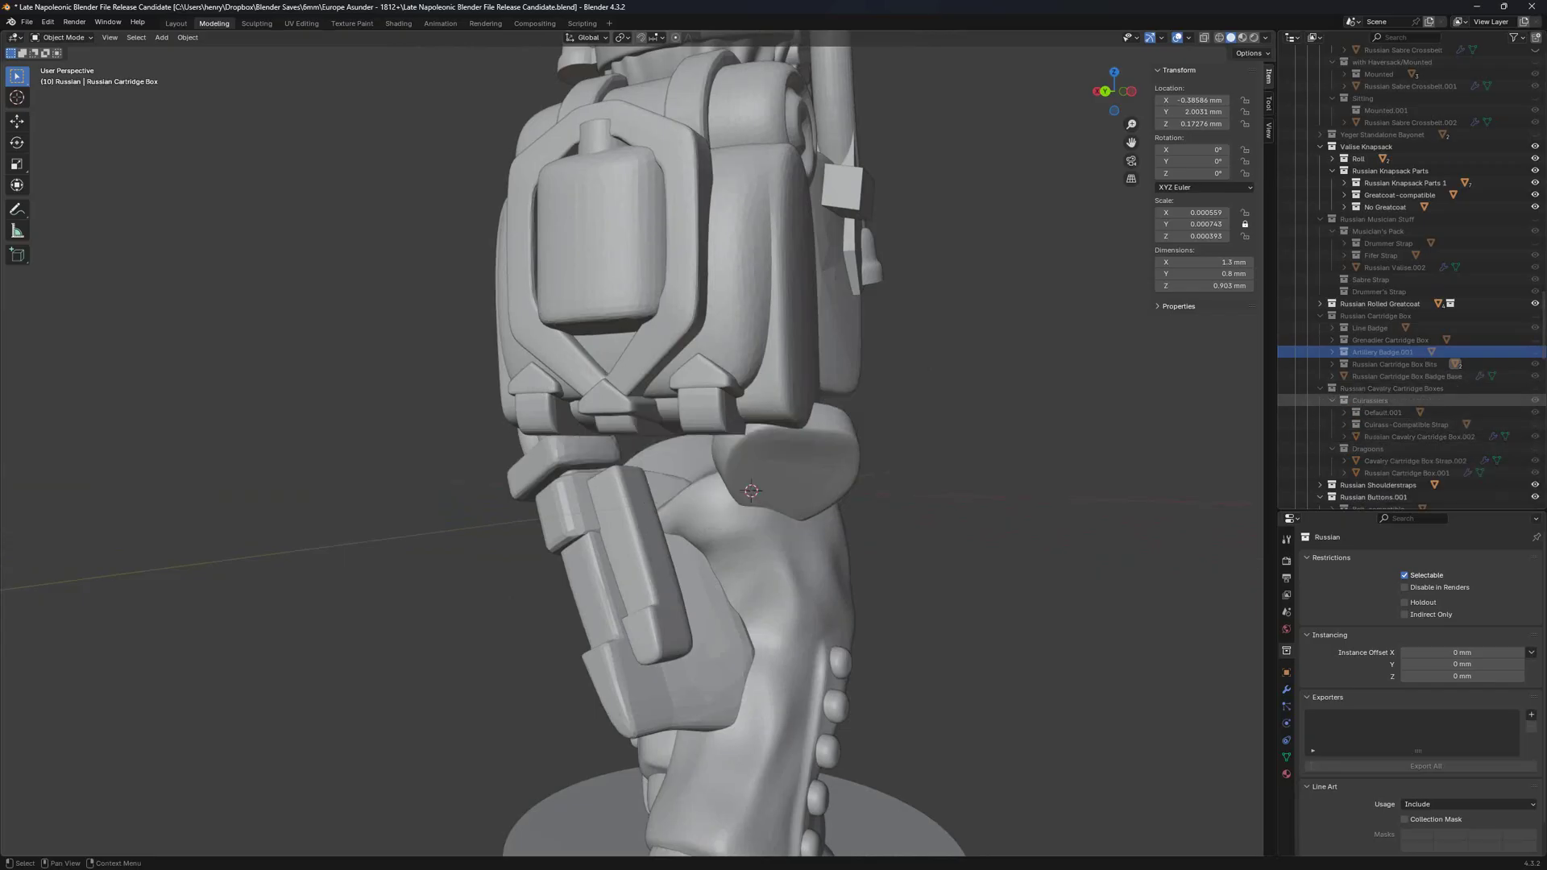
{"action": "left_click", "coordinate": [1536, 316]}
{"action": "middle_click_drag", "start_coordinate": [967, 500], "coordinate": [830, 495]}
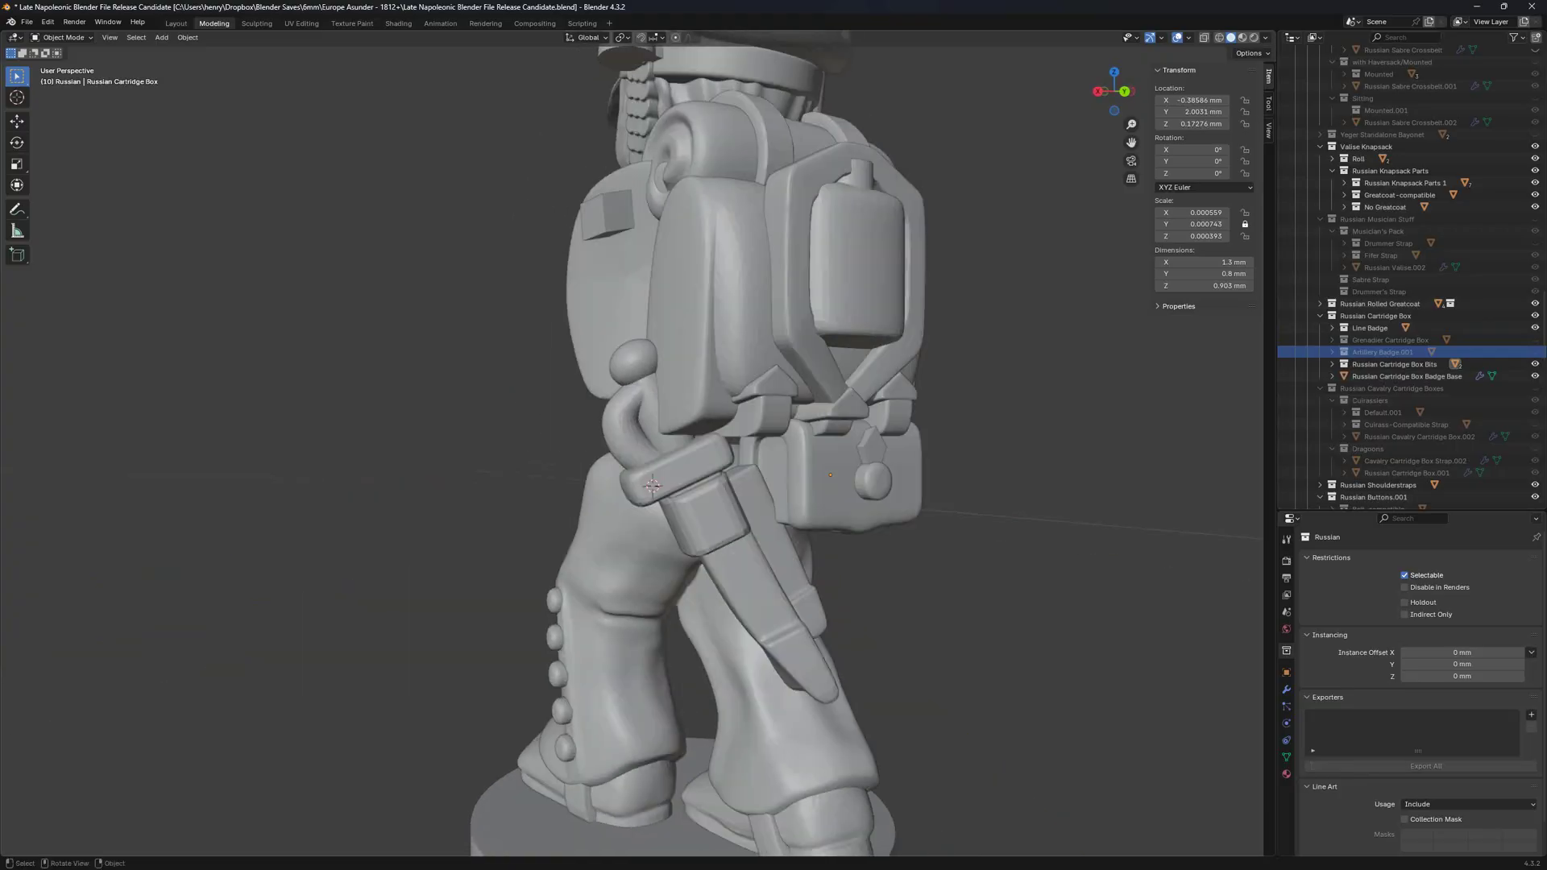
Collapse and hide the Russian collection, and show French Allies with its Bavarian parts hidden.
{"action": "scroll", "coordinate": [1410, 331], "scroll_direction": "up", "scroll_amount": 8}
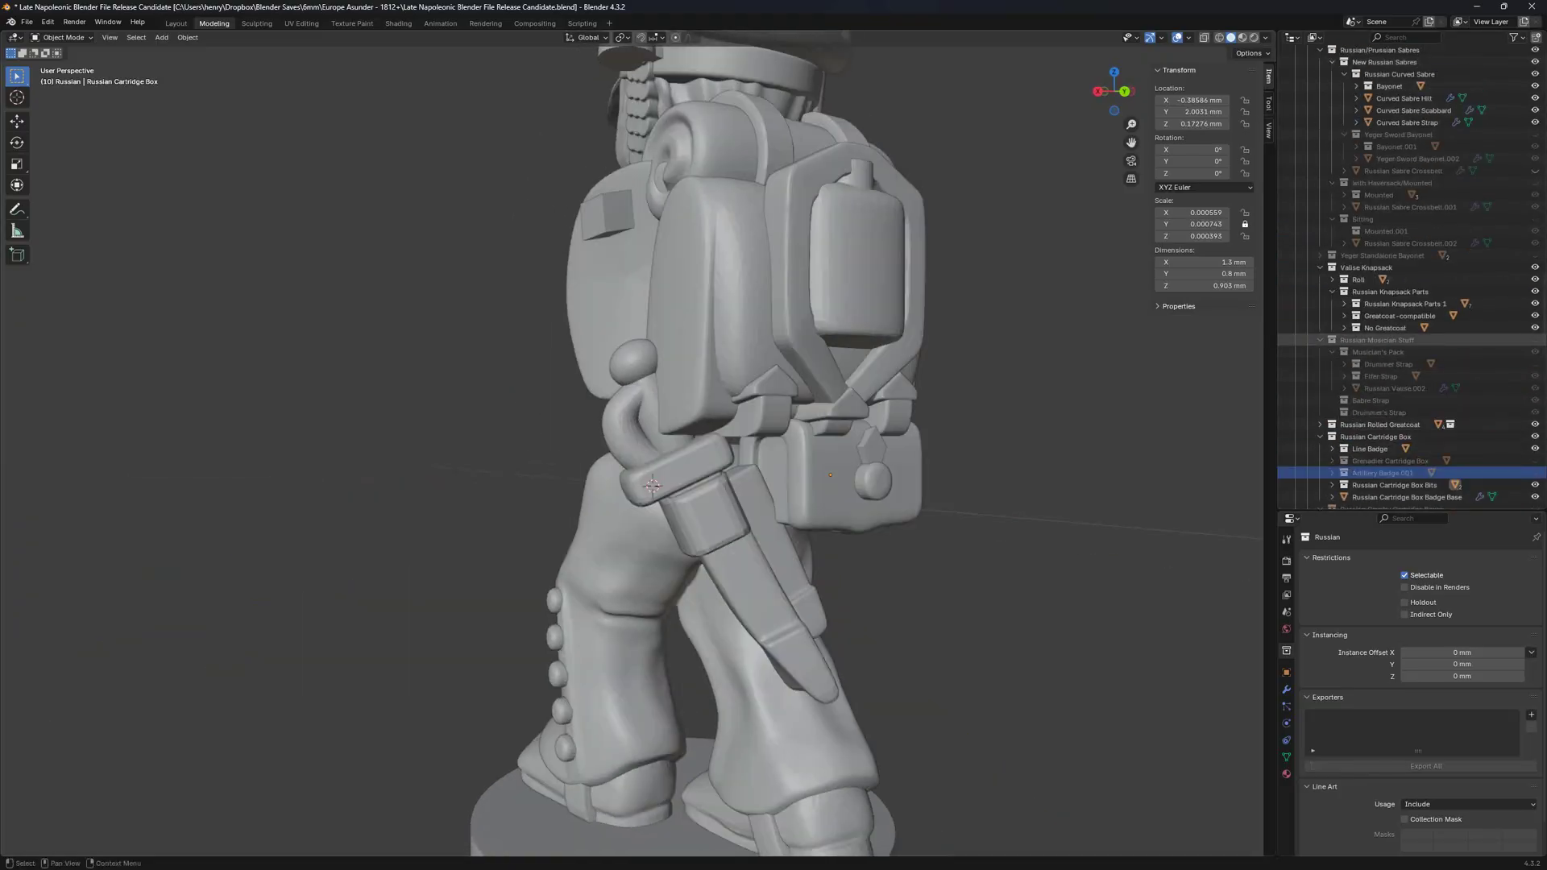
{"action": "scroll", "coordinate": [1410, 340], "scroll_direction": "up", "scroll_amount": 5}
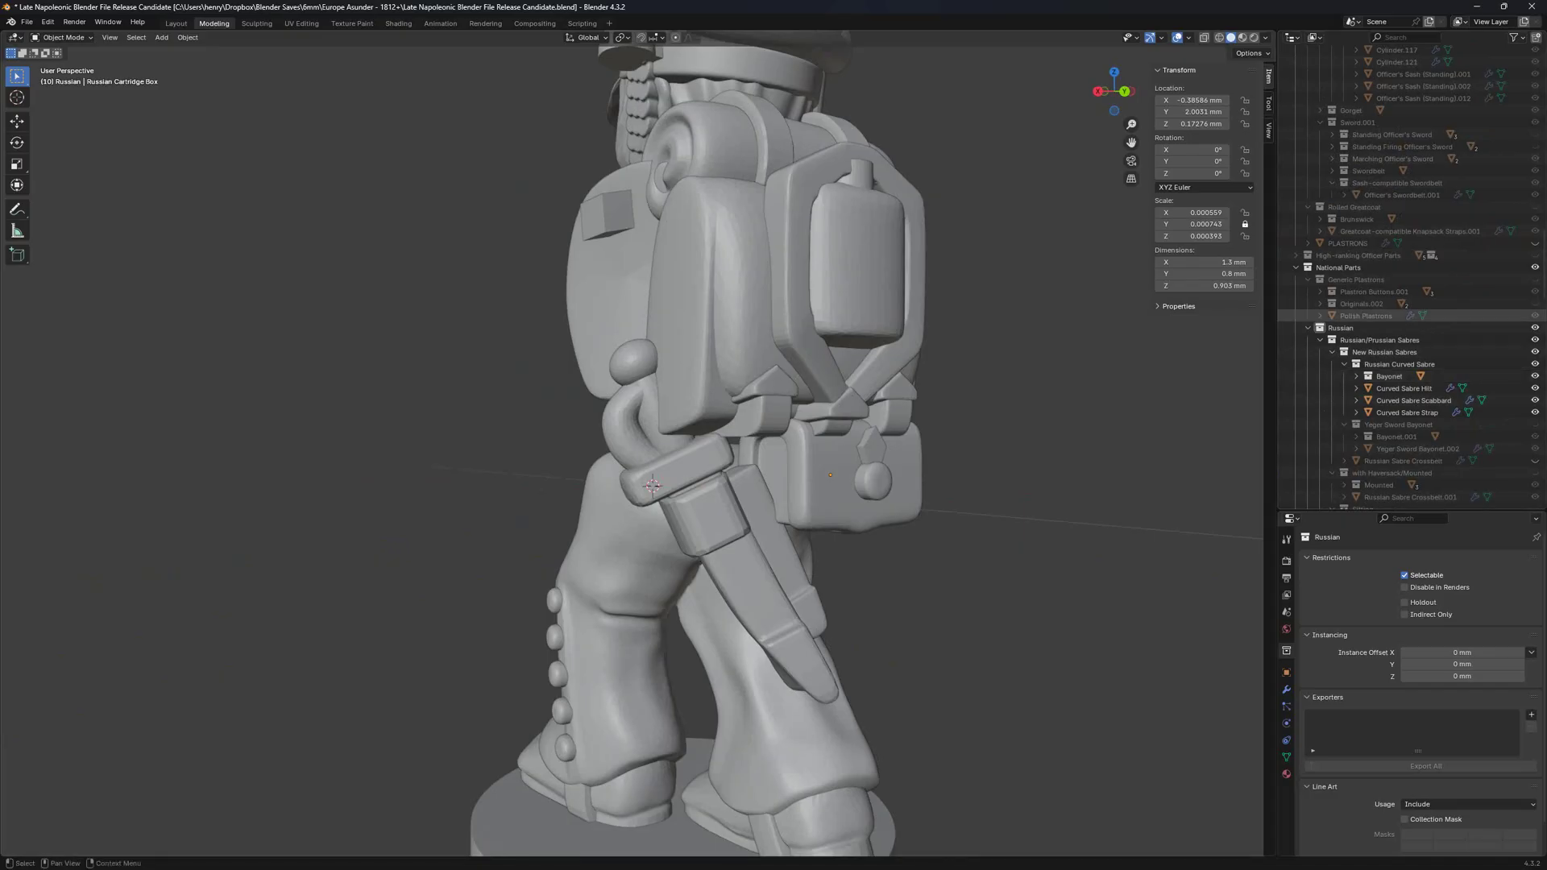
{"action": "left_click", "coordinate": [1308, 328]}
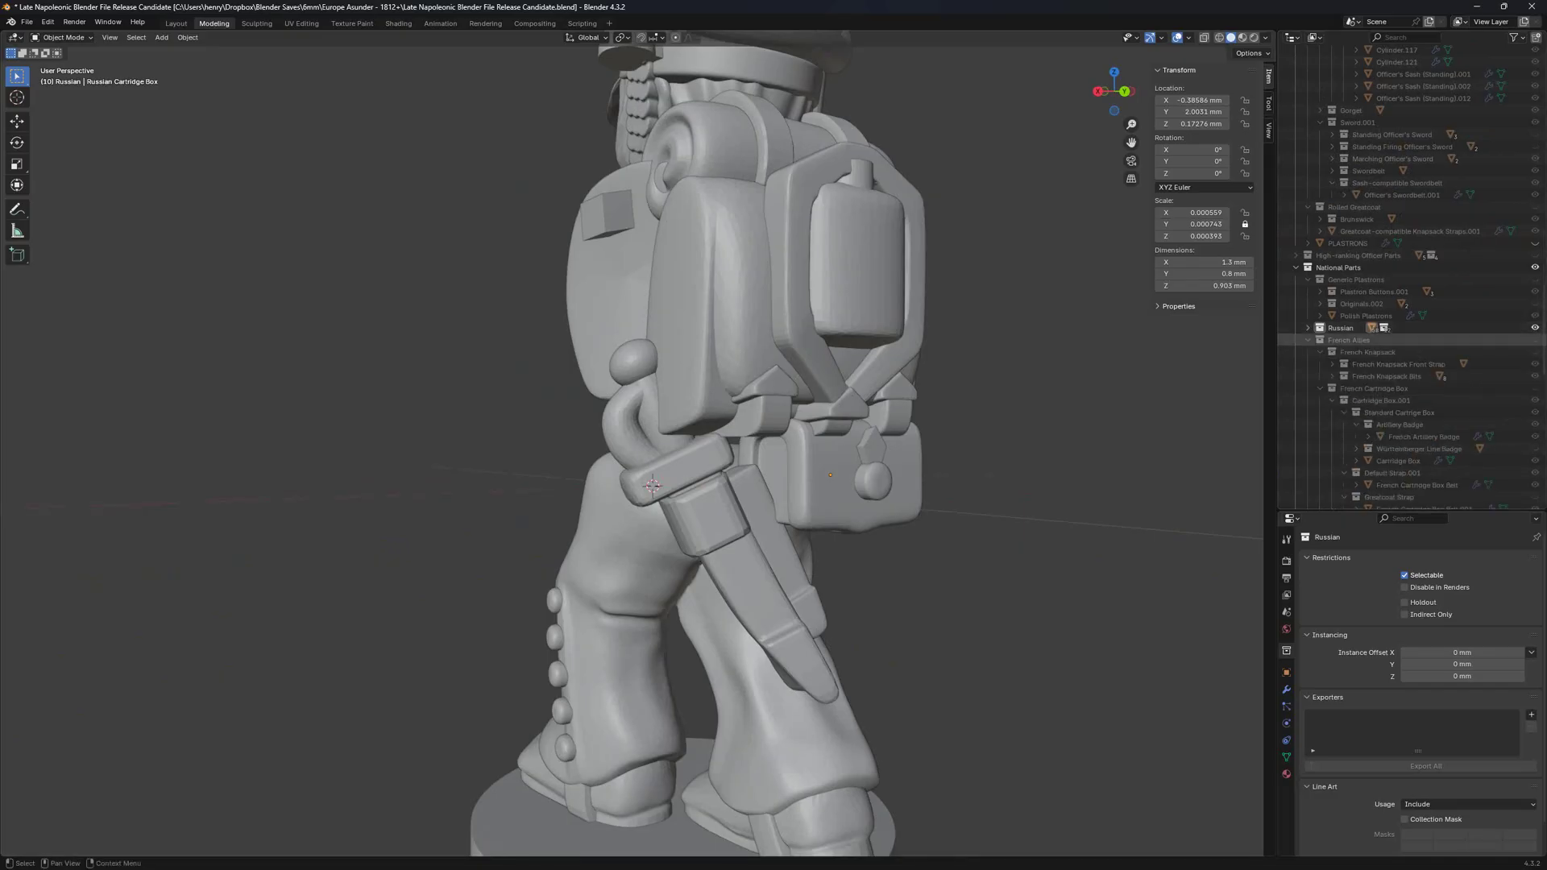
{"action": "left_click", "coordinate": [1536, 328]}
{"action": "left_click", "coordinate": [1535, 340]}
{"action": "scroll", "coordinate": [1523, 400], "scroll_direction": "down", "scroll_amount": 4}
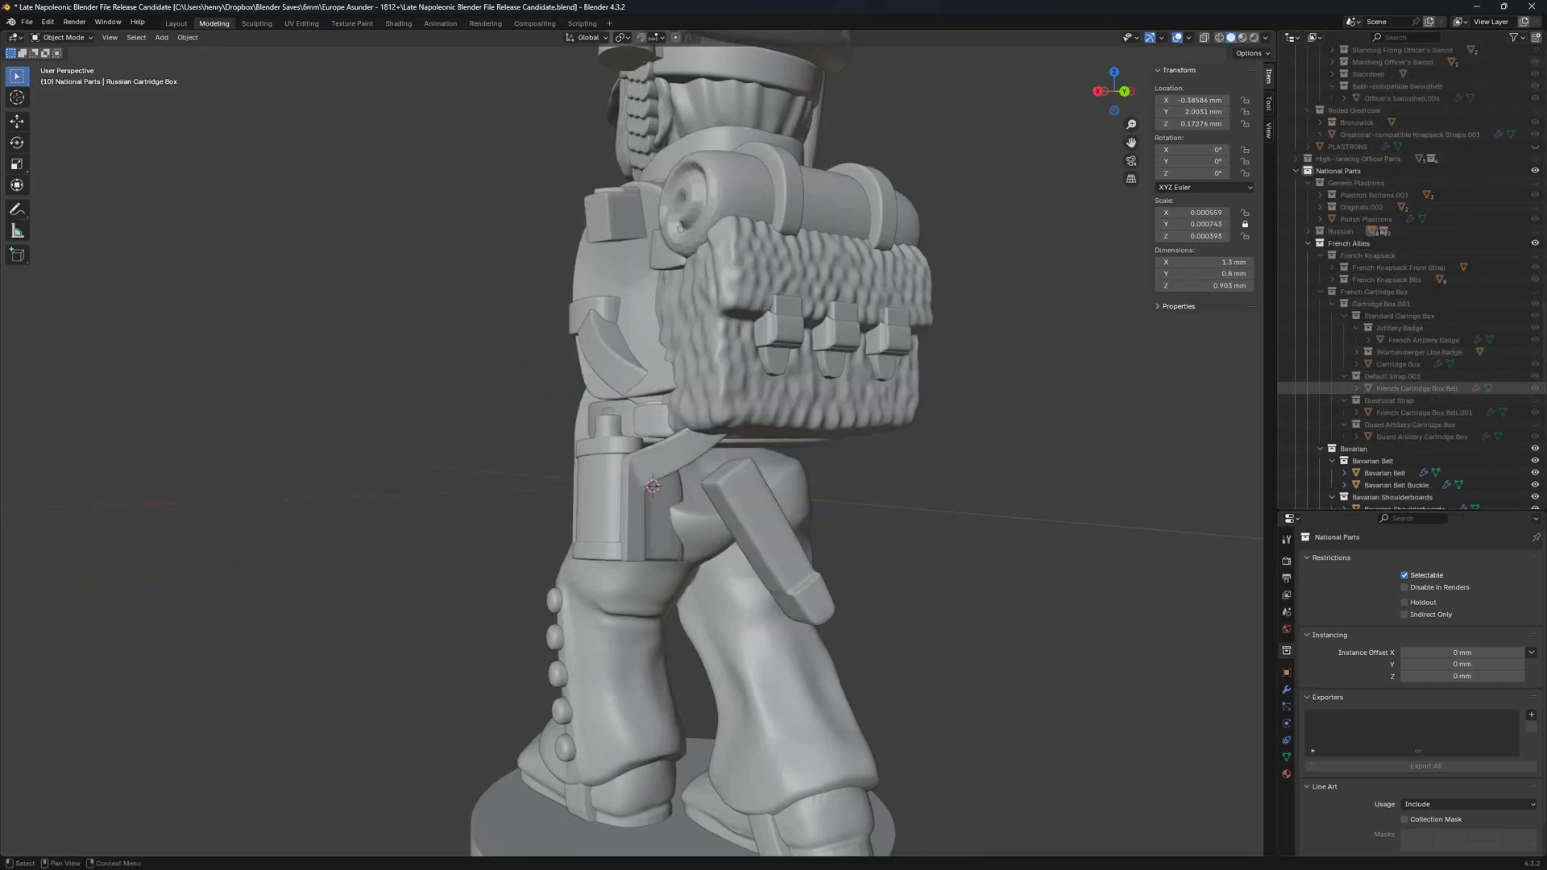
{"action": "left_click", "coordinate": [1535, 449]}
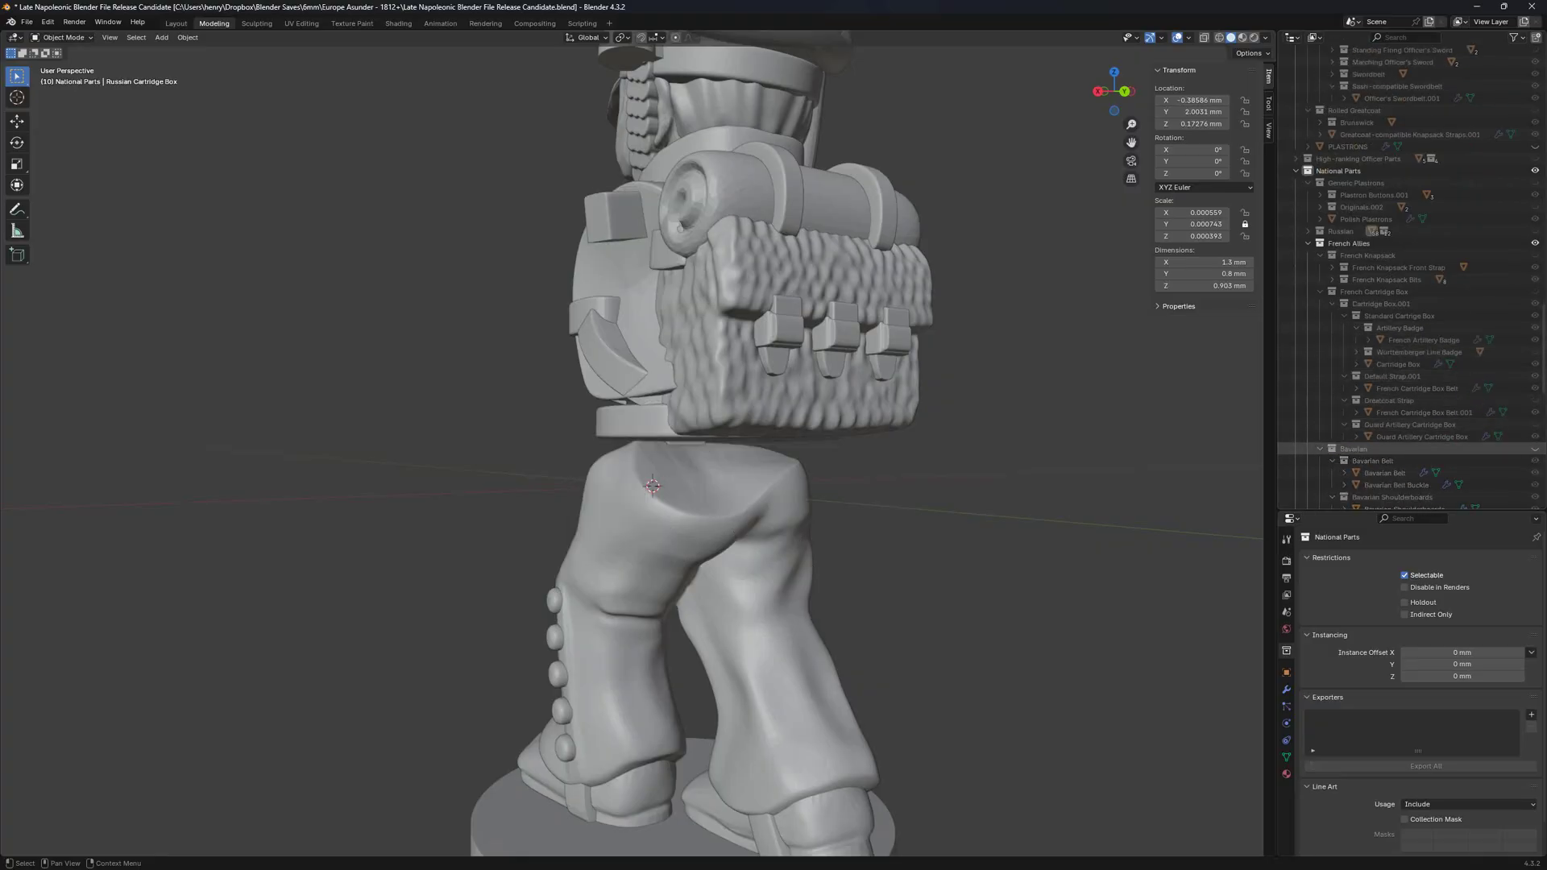
Examine the Württemberg knapsack with its blanket roll on the figure, and hide the Württemberger collection.
{"action": "scroll", "coordinate": [1523, 364], "scroll_direction": "down", "scroll_amount": 4}
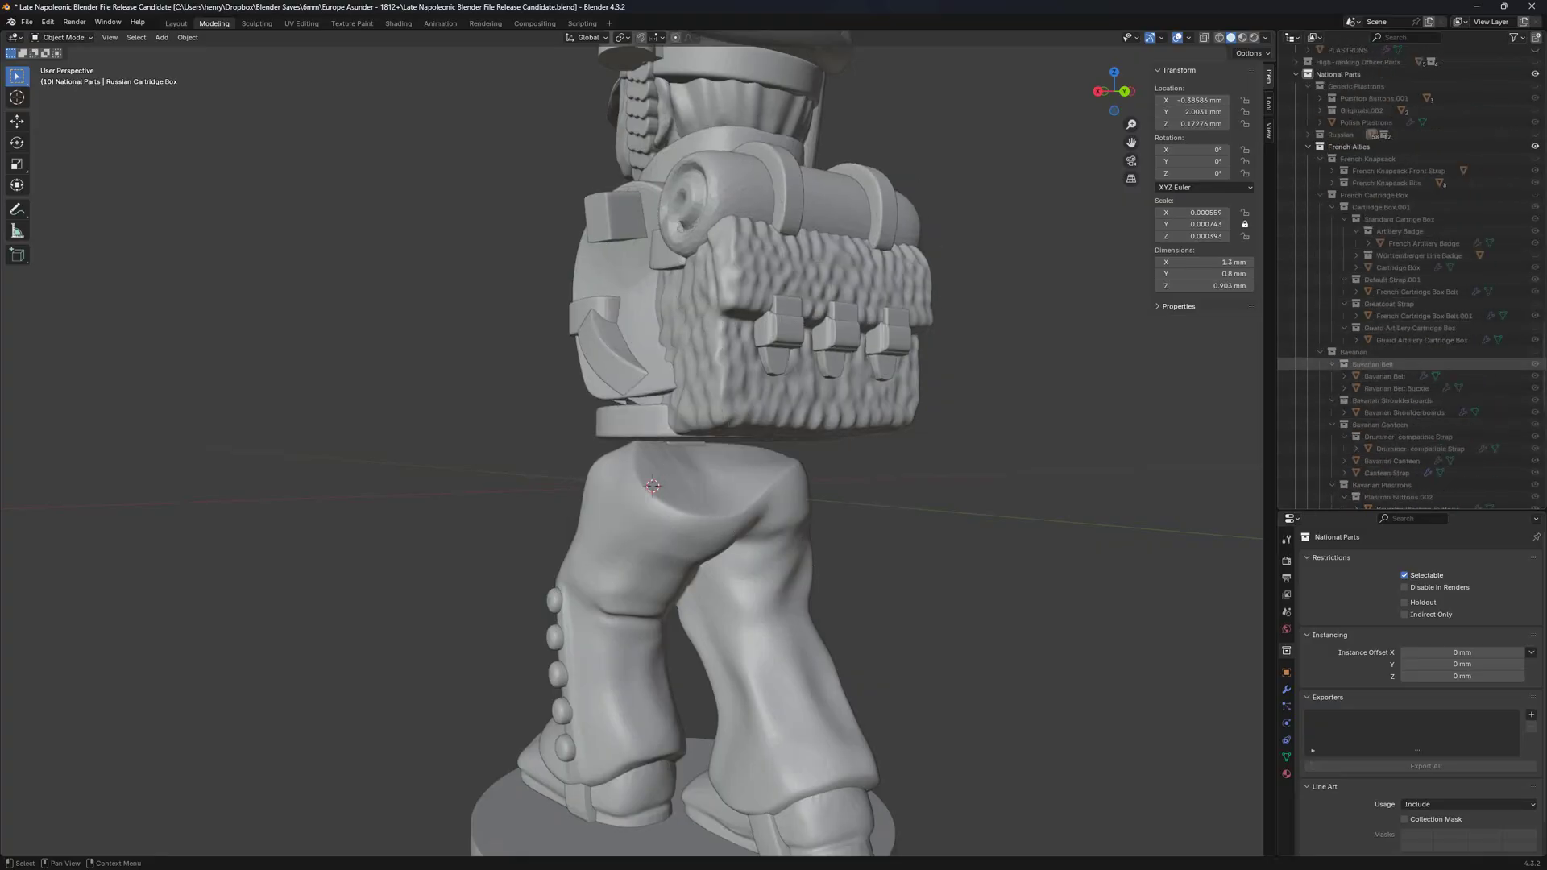
{"action": "scroll", "coordinate": [750, 322], "scroll_direction": "down", "scroll_amount": 5}
{"action": "scroll", "coordinate": [750, 299], "scroll_direction": "up", "scroll_amount": 3}
{"action": "left_click", "coordinate": [754, 281]}
{"action": "scroll", "coordinate": [1451, 290], "scroll_direction": "down", "scroll_amount": 15}
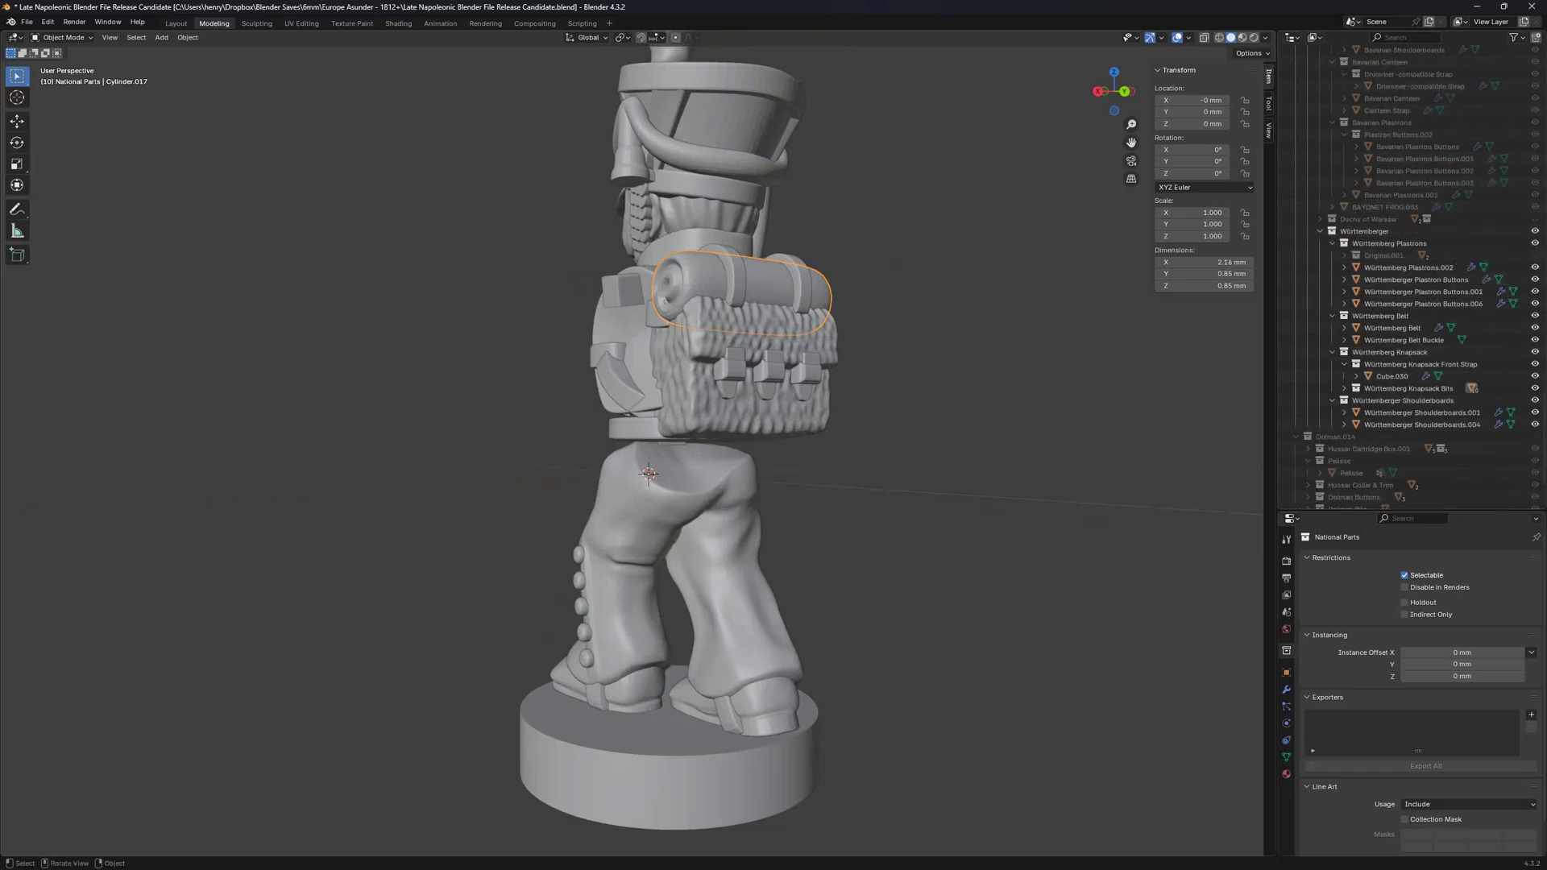
{"action": "middle_click_drag", "start_coordinate": [758, 339], "coordinate": [673, 351]}
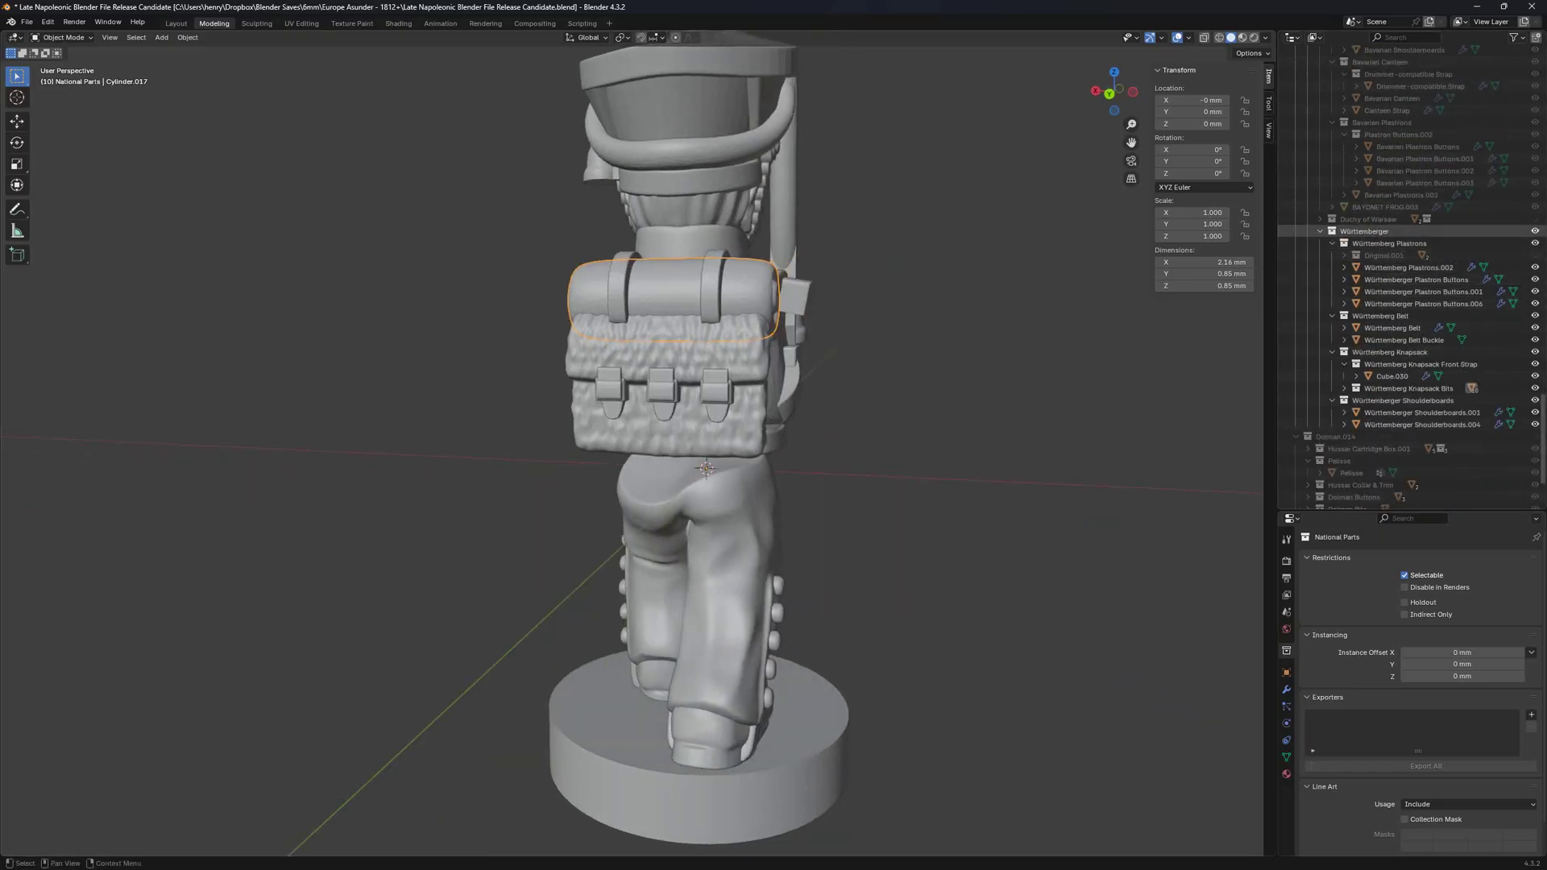
{"action": "left_click", "coordinate": [1535, 231]}
Show the French Knapsack collection on the figure's back and examine it.
{"action": "scroll", "coordinate": [1527, 234], "scroll_direction": "up", "scroll_amount": 15}
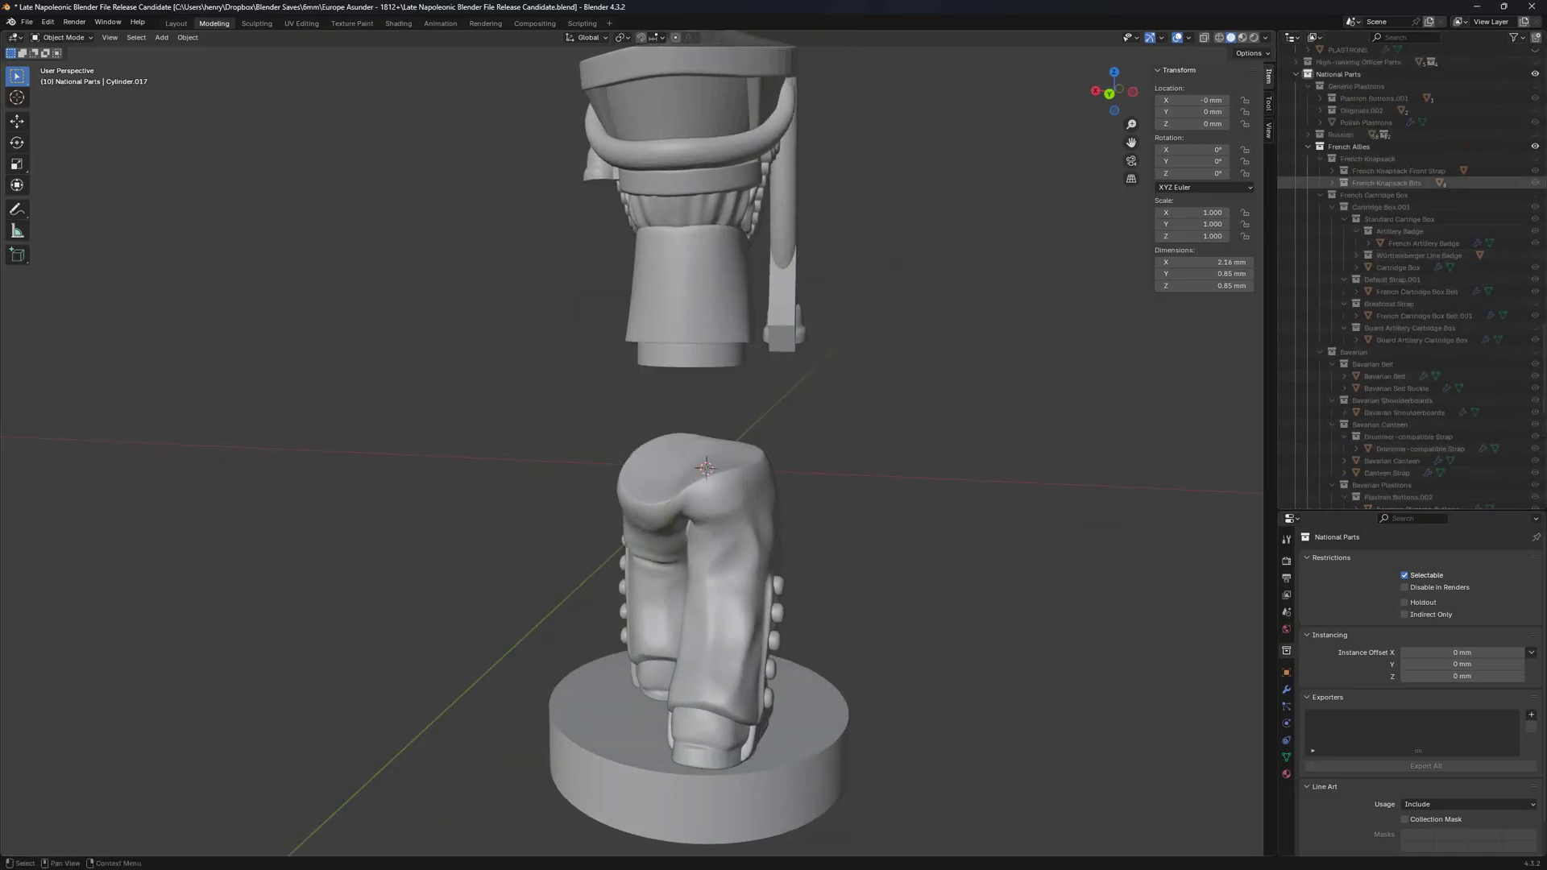
{"action": "left_click", "coordinate": [1535, 159]}
{"action": "middle_click_drag", "start_coordinate": [967, 403], "coordinate": [926, 403]}
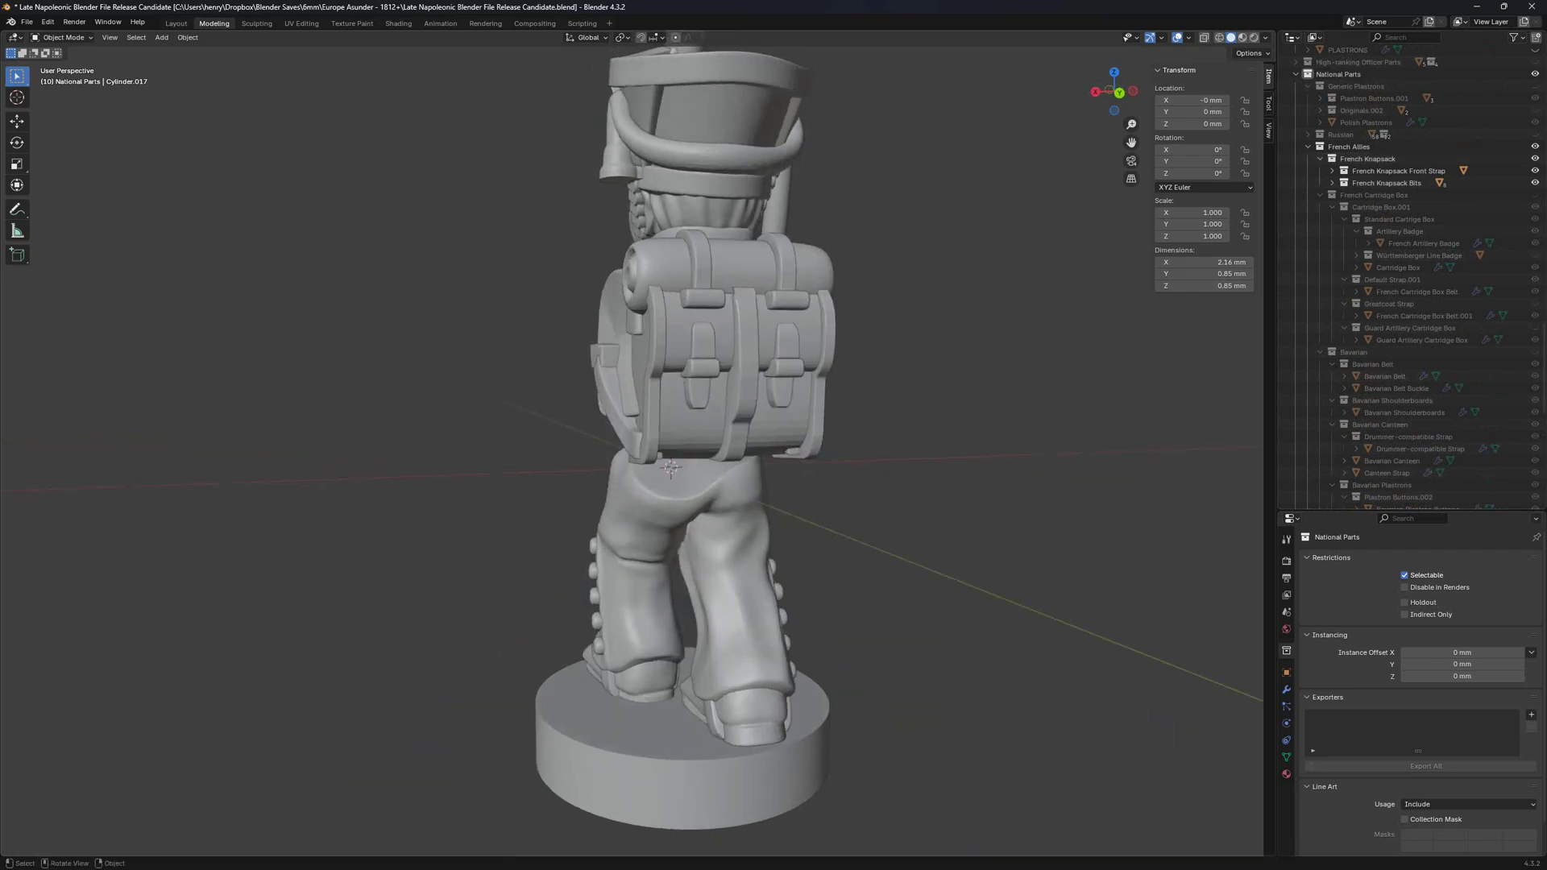
Preview the Dismounted Cavalry Swords from Shared Parts, hide them again, and show the Swordbelt (Across Waist).
{"action": "scroll", "coordinate": [1410, 282], "scroll_direction": "down", "scroll_amount": 10}
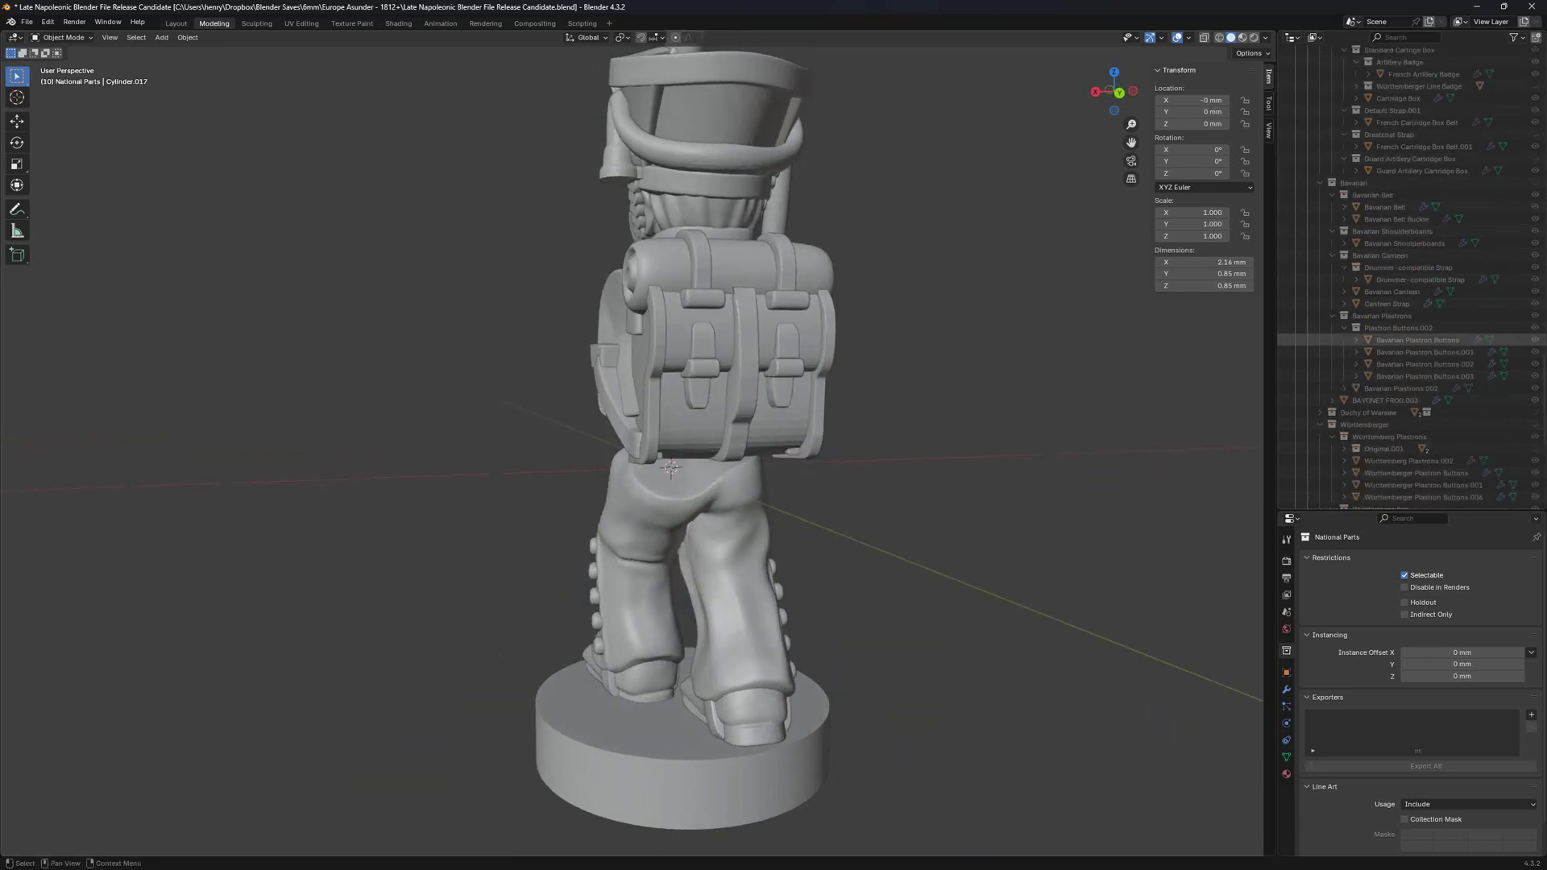
{"action": "scroll", "coordinate": [1410, 358], "scroll_direction": "up", "scroll_amount": 3}
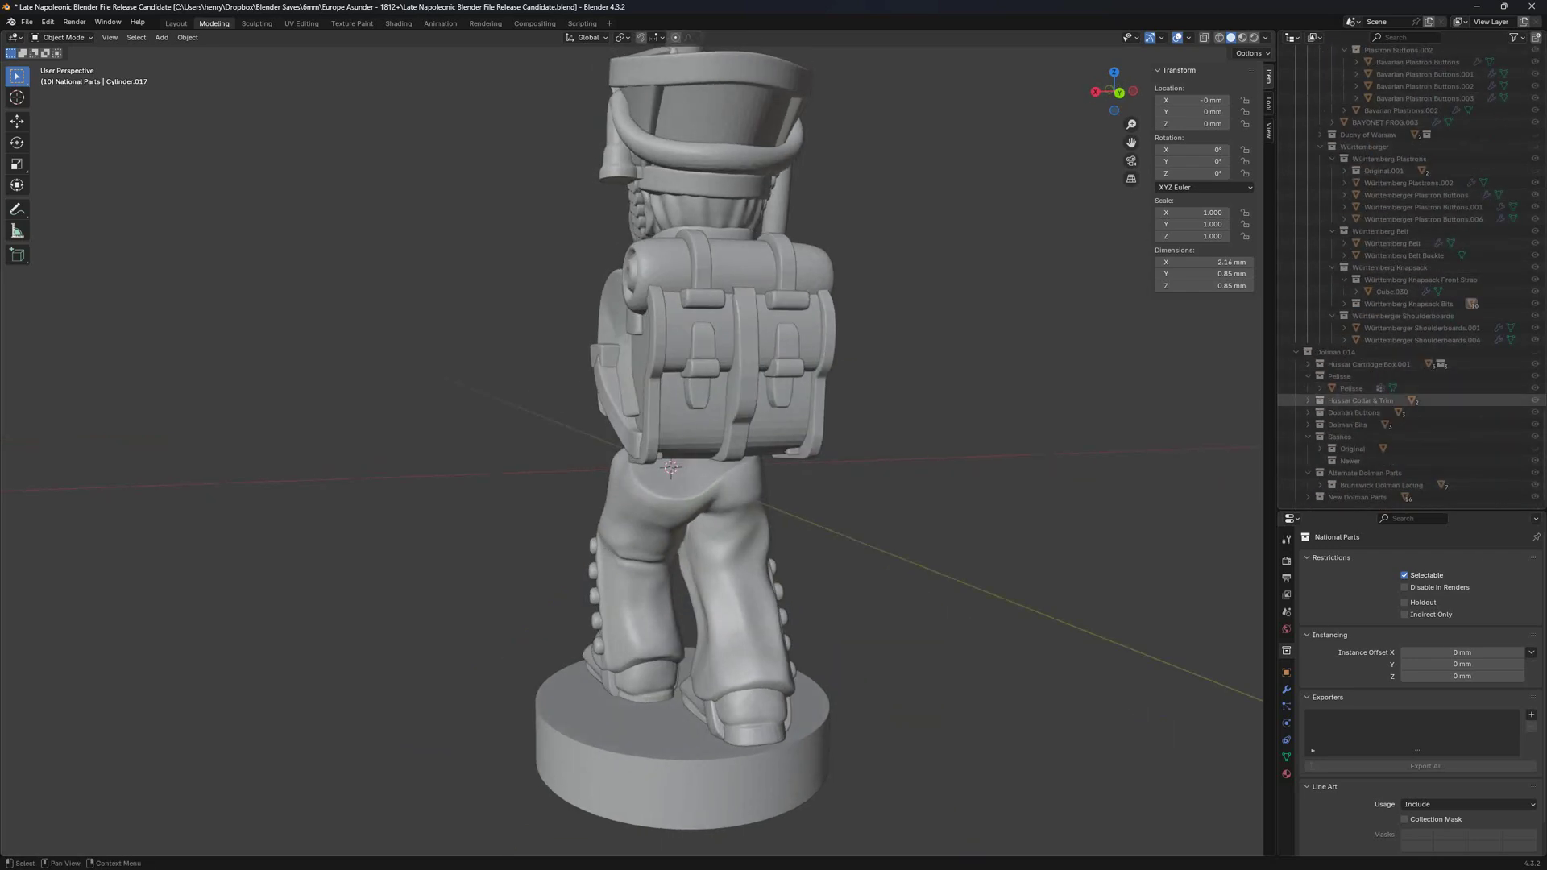
{"action": "scroll", "coordinate": [1410, 352], "scroll_direction": "up", "scroll_amount": 10}
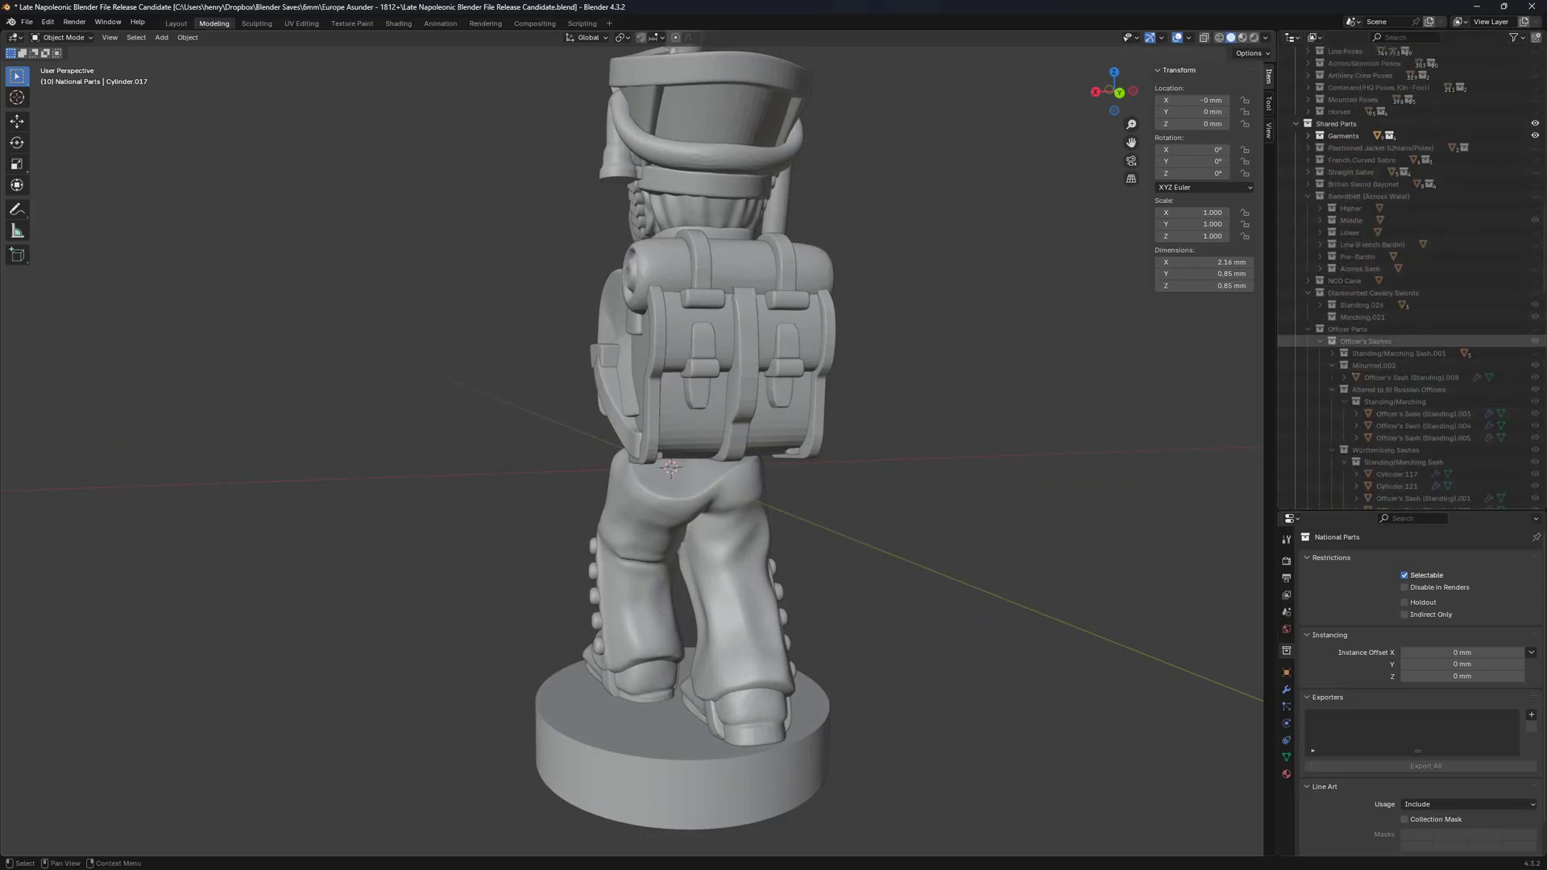
{"action": "scroll", "coordinate": [1410, 270], "scroll_direction": "down", "scroll_amount": 3}
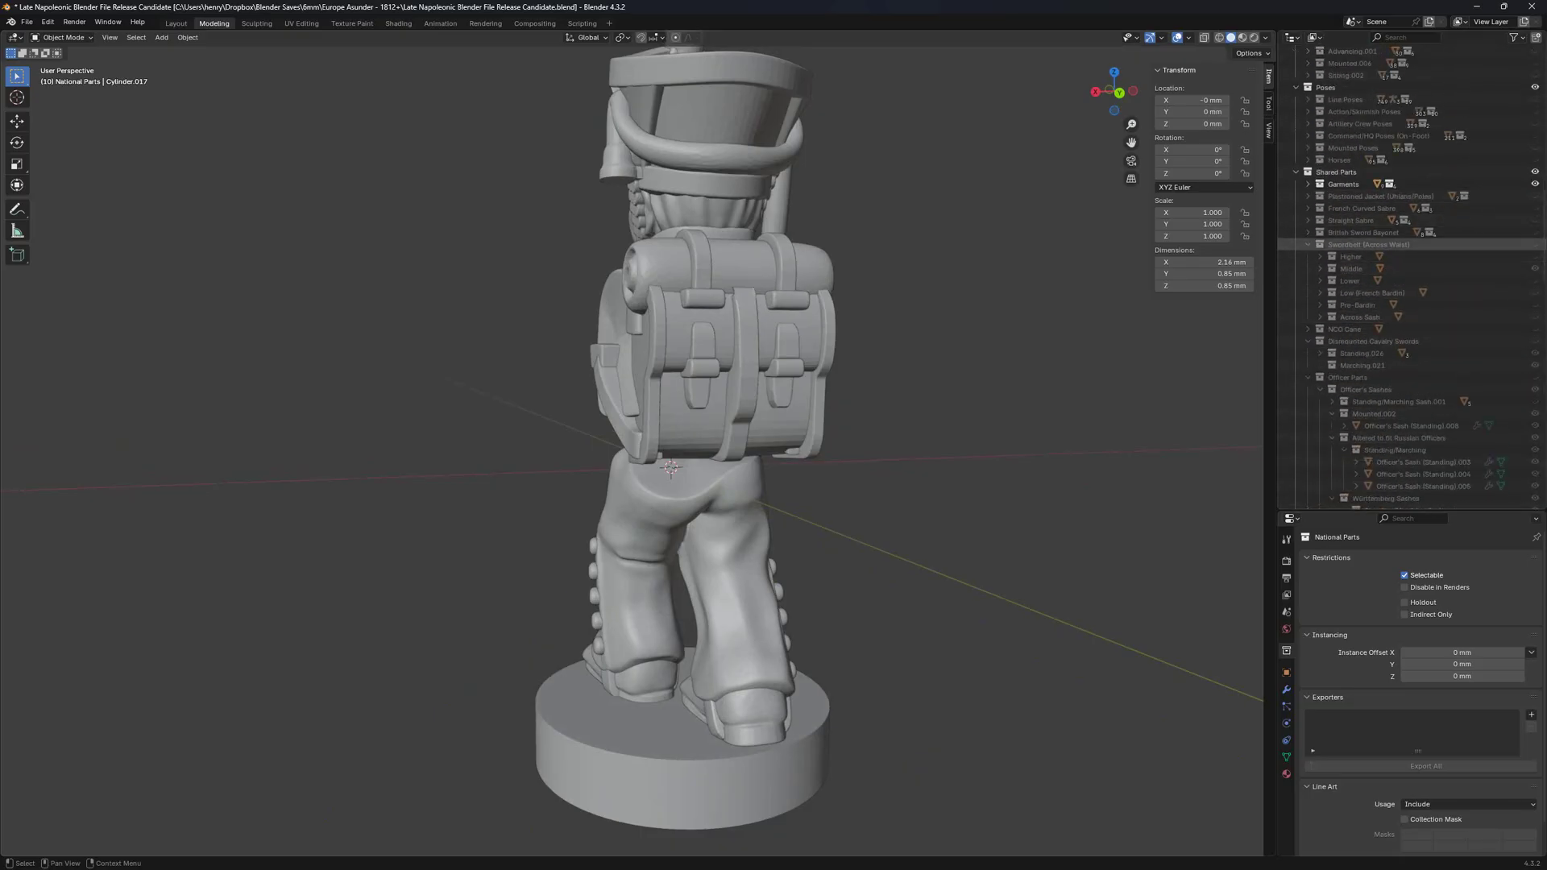
{"action": "left_click", "coordinate": [1536, 341]}
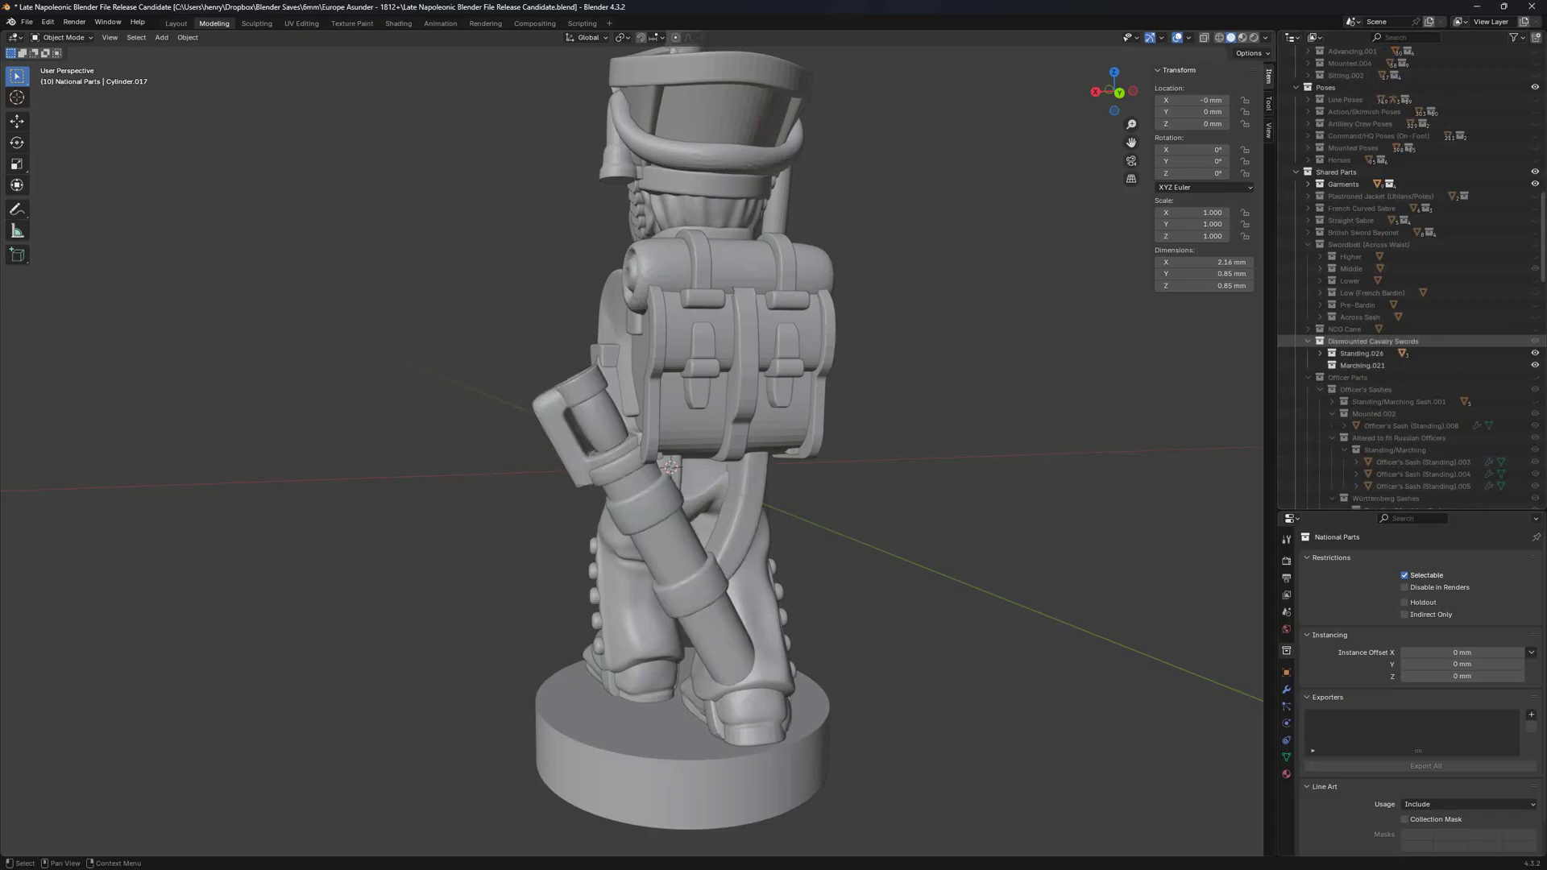
{"action": "left_click", "coordinate": [1535, 341]}
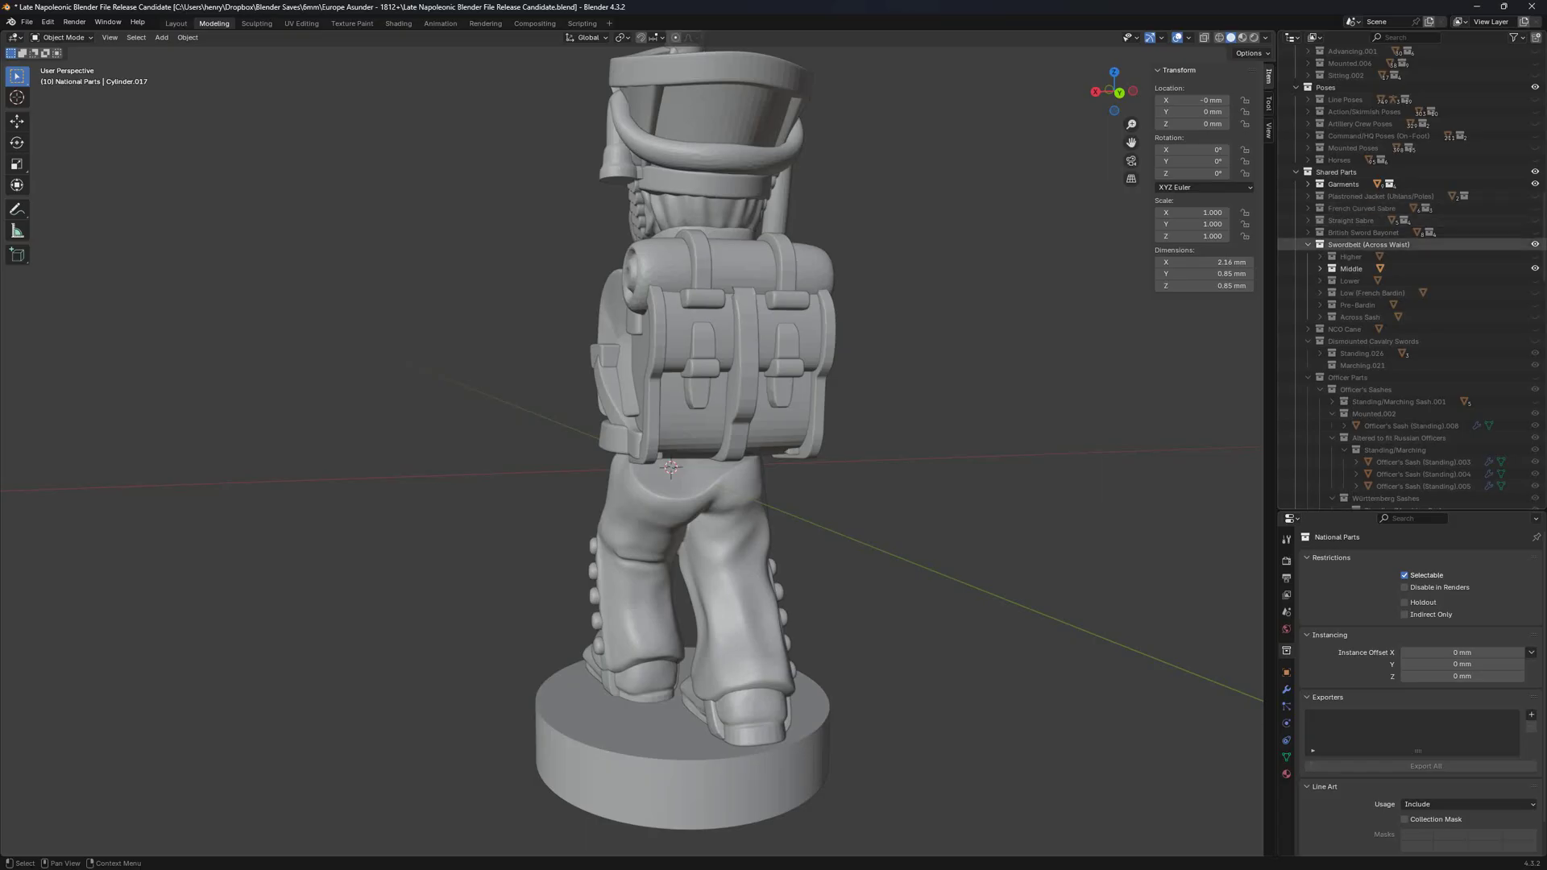
Search the collection hierarchy for "scabbard".
{"action": "scroll", "coordinate": [1410, 389], "scroll_direction": "down", "scroll_amount": 3}
{"action": "scroll", "coordinate": [1411, 329], "scroll_direction": "down", "scroll_amount": 4}
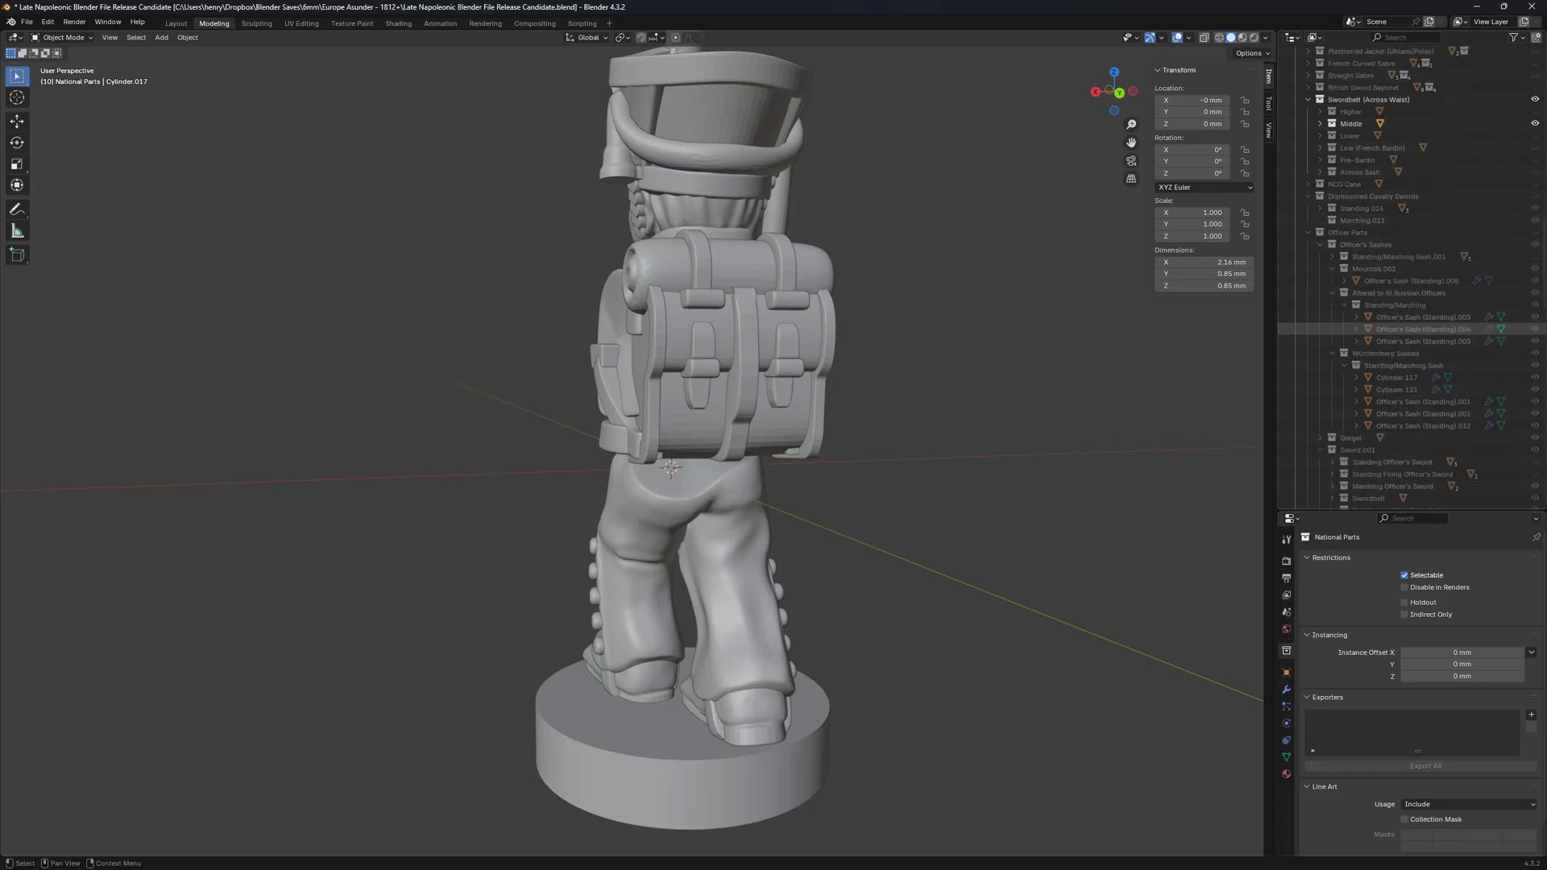
{"action": "key", "text": "ctrl+f"}
{"action": "type", "text": "scabbard"}
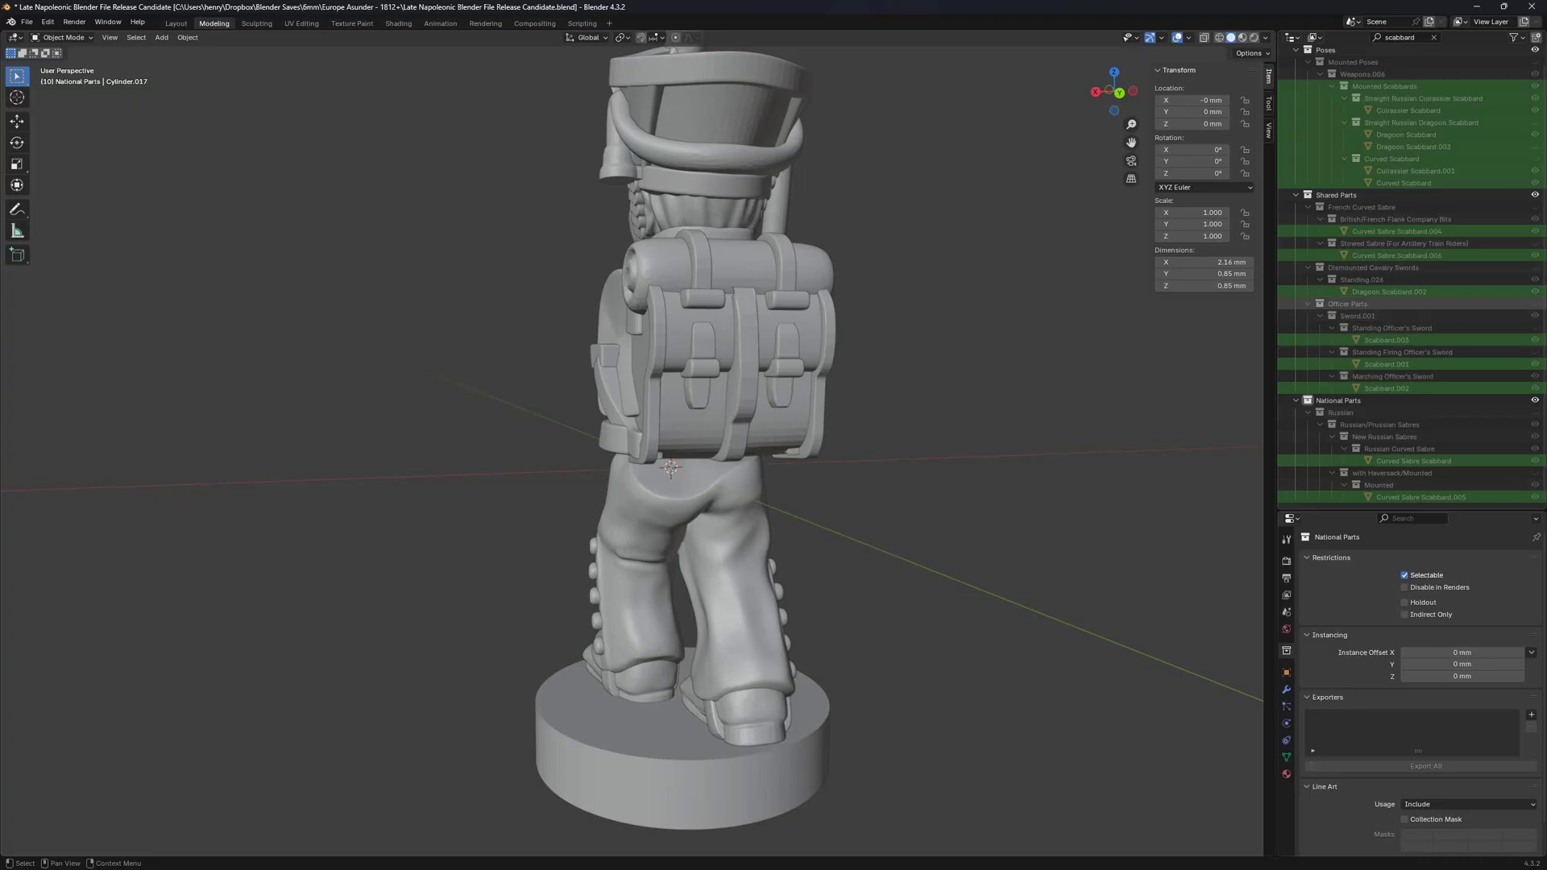
Show the Officer Parts on the marching figure, select an officer's sash, and clear the scabbard search from the collection hierarchy.
{"action": "middle_click_drag", "start_coordinate": [669, 467], "coordinate": [887, 471]}
{"action": "middle_click_drag", "start_coordinate": [573, 476], "coordinate": [674, 477]}
{"action": "left_click", "coordinate": [669, 476]}
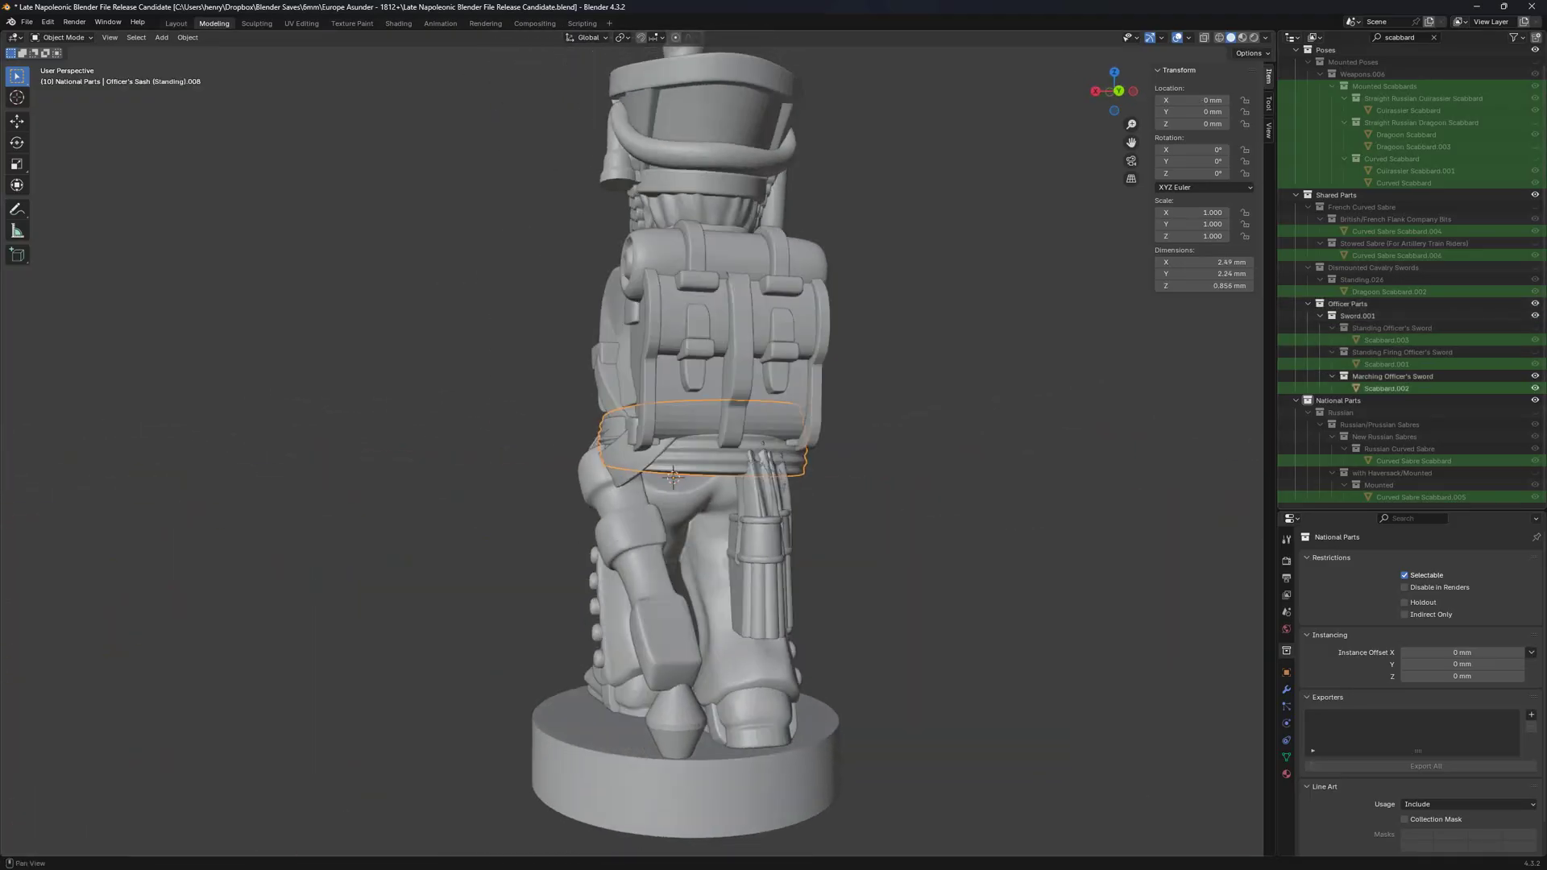
{"action": "left_click", "coordinate": [1433, 37]}
{"action": "scroll", "coordinate": [1411, 256], "scroll_direction": "down", "scroll_amount": 6}
{"action": "scroll", "coordinate": [1410, 254], "scroll_direction": "up", "scroll_amount": 5}
{"action": "mouse_move", "coordinate": [806, 451]}
{"action": "middle_mouse_down"}
{"action": "mouse_move", "coordinate": [863, 447]}
{"action": "mouse_move", "coordinate": [794, 427]}
{"action": "middle_mouse_up"}
{"action": "left_click", "coordinate": [1333, 183]}
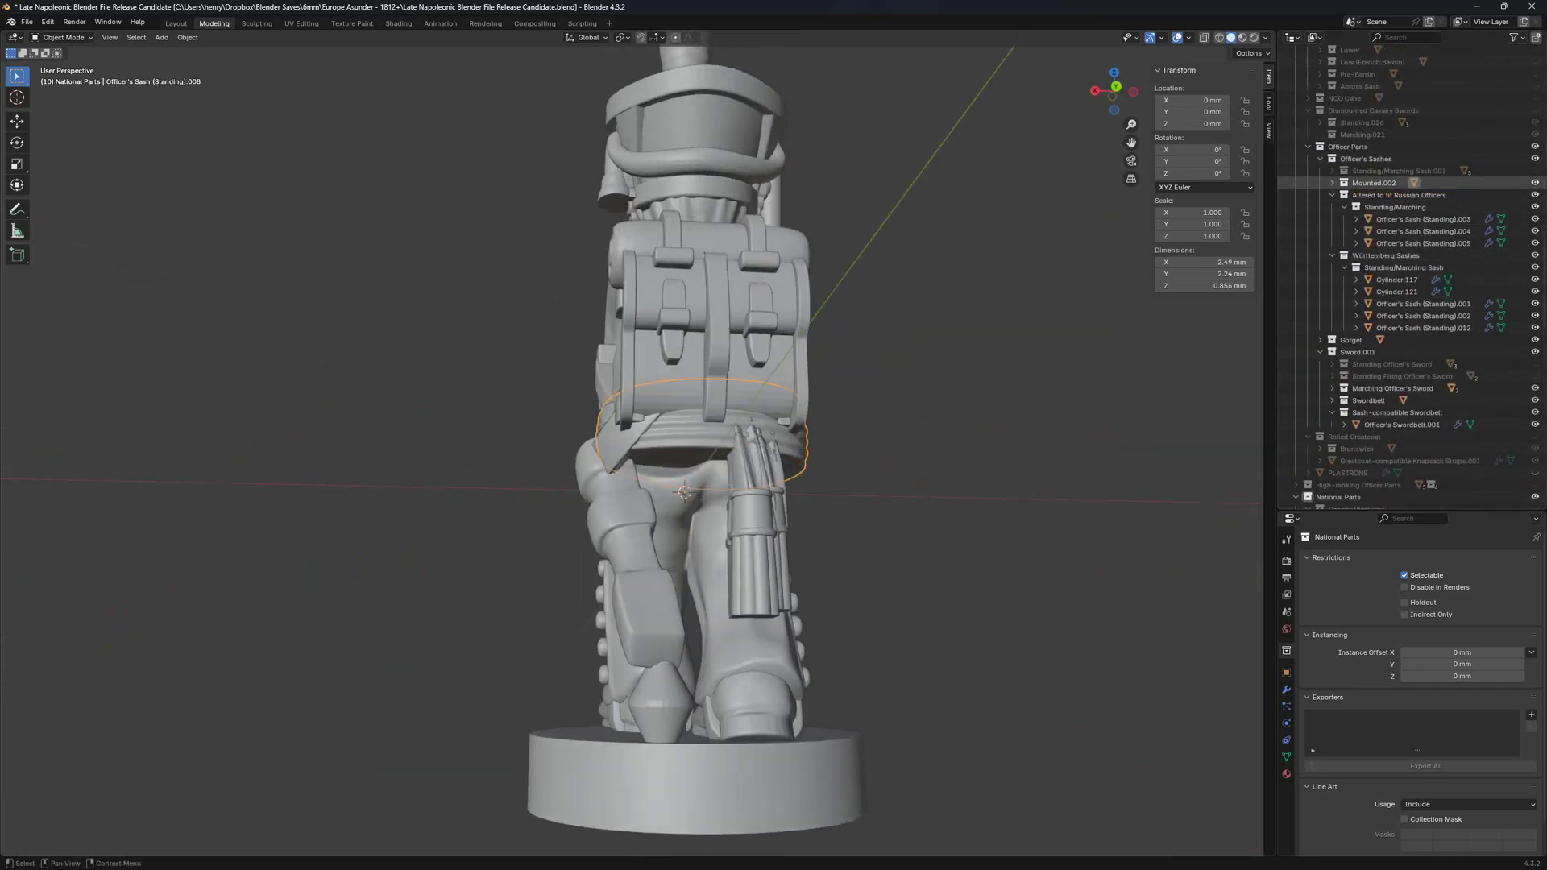
Hide the Mounted.002 sash and the Württemberg Sashes, and show Standing/Marching Sash.001.
{"action": "left_click", "coordinate": [1535, 183]}
{"action": "left_click", "coordinate": [1536, 171]}
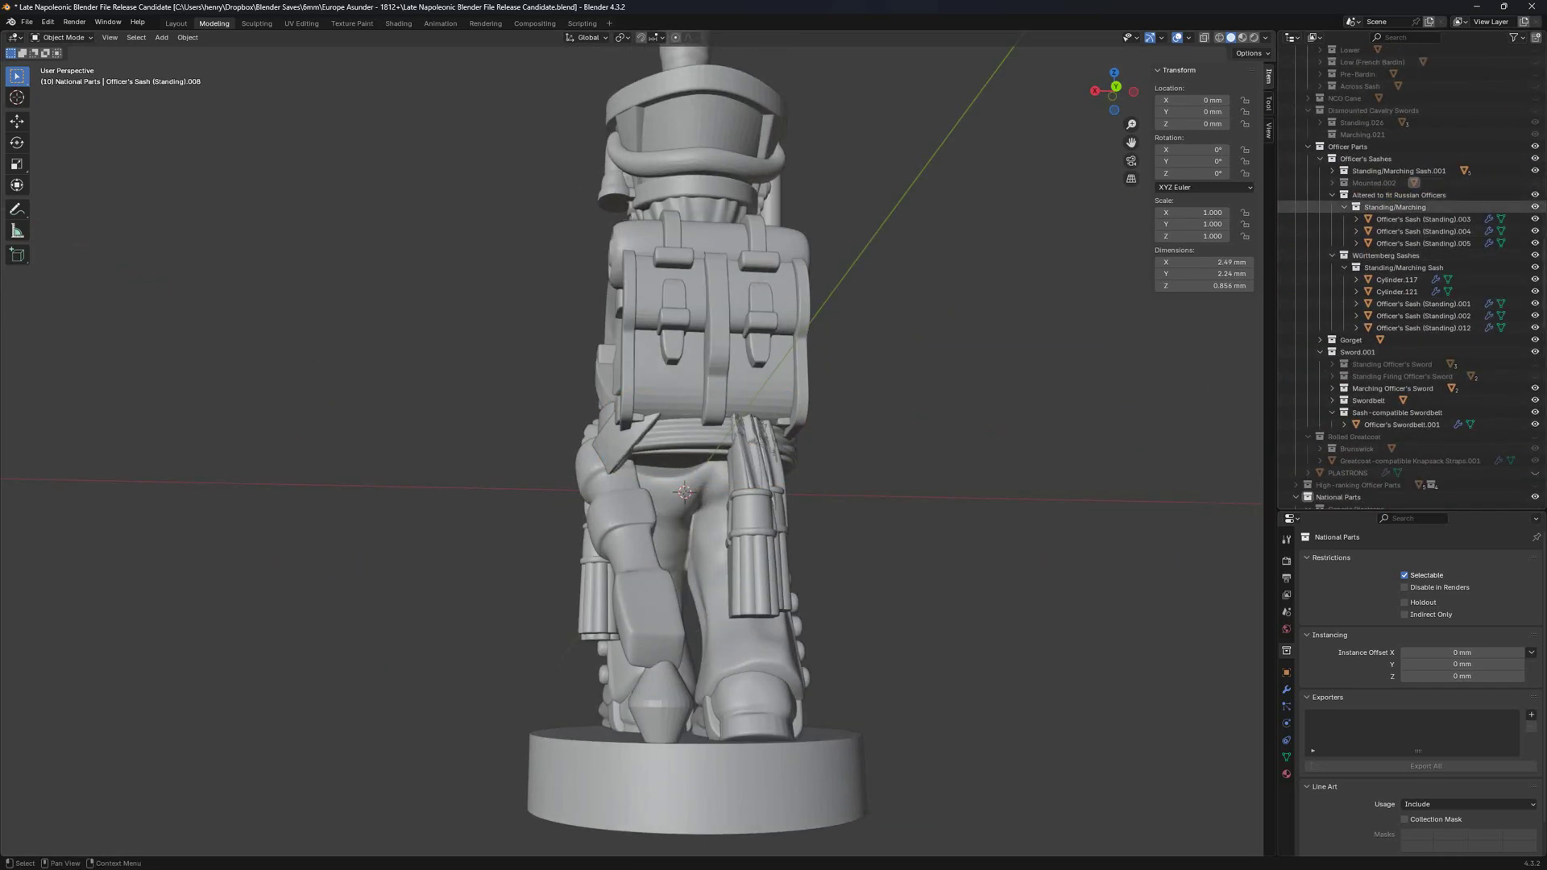
{"action": "left_click", "coordinate": [1345, 207]}
{"action": "left_click", "coordinate": [1345, 232]}
{"action": "left_click", "coordinate": [1535, 219]}
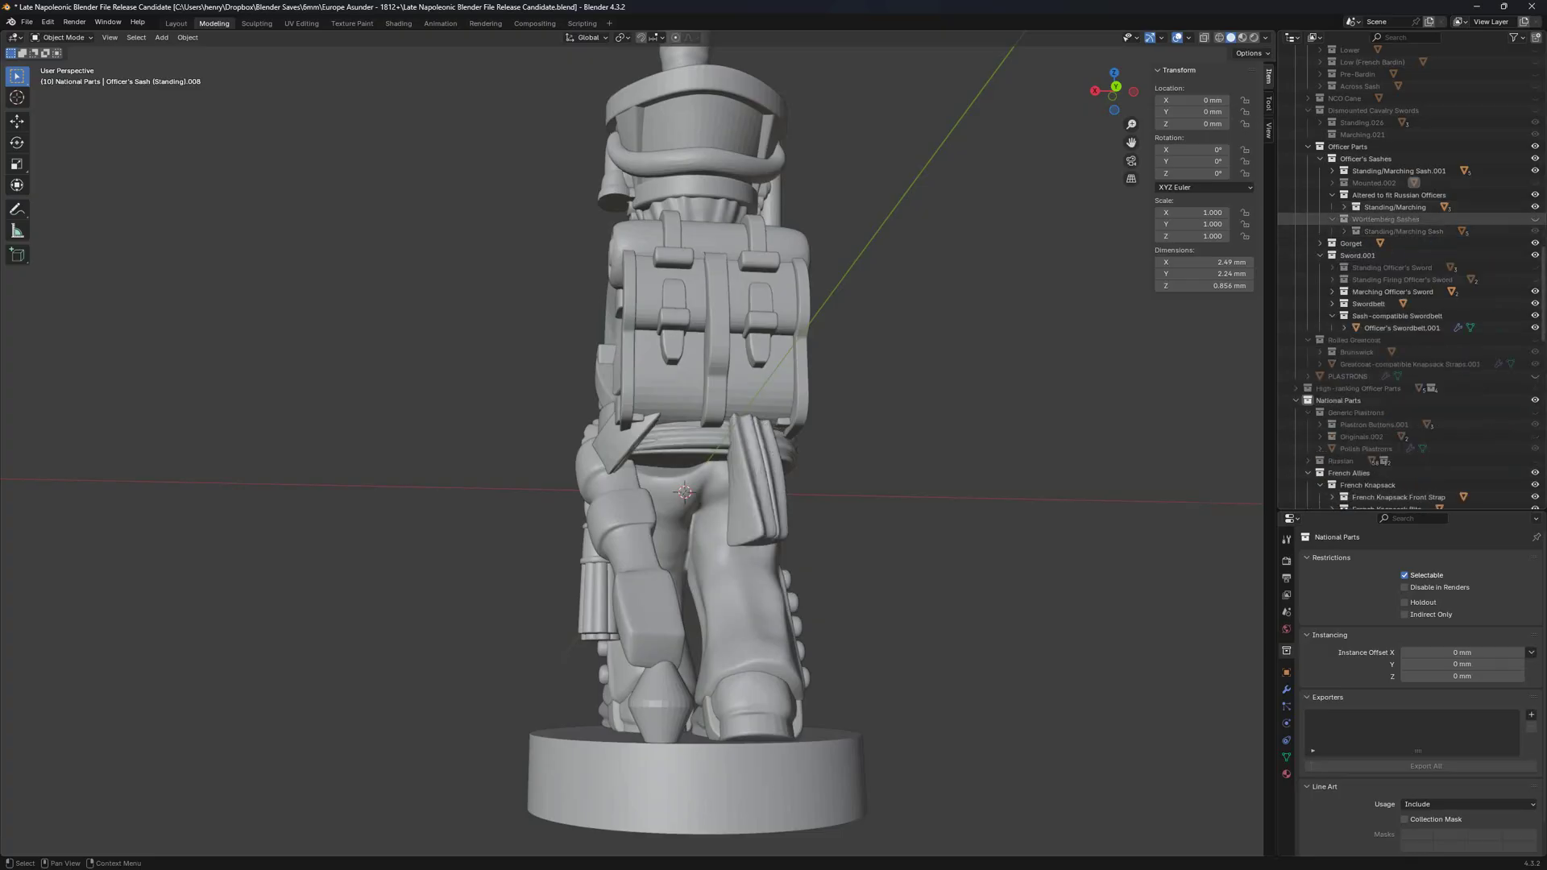
Inspect the sash tassels at the figure's hip, and hide the Standing/Marching Sash.001 collection and the knapsack body.
{"action": "middle_click_drag", "start_coordinate": [806, 452], "coordinate": [726, 451]}
{"action": "middle_click_drag", "start_coordinate": [500, 439], "coordinate": [632, 460]}
{"action": "scroll", "coordinate": [633, 459], "scroll_direction": "up", "scroll_amount": 4}
{"action": "left_click", "coordinate": [632, 459]}
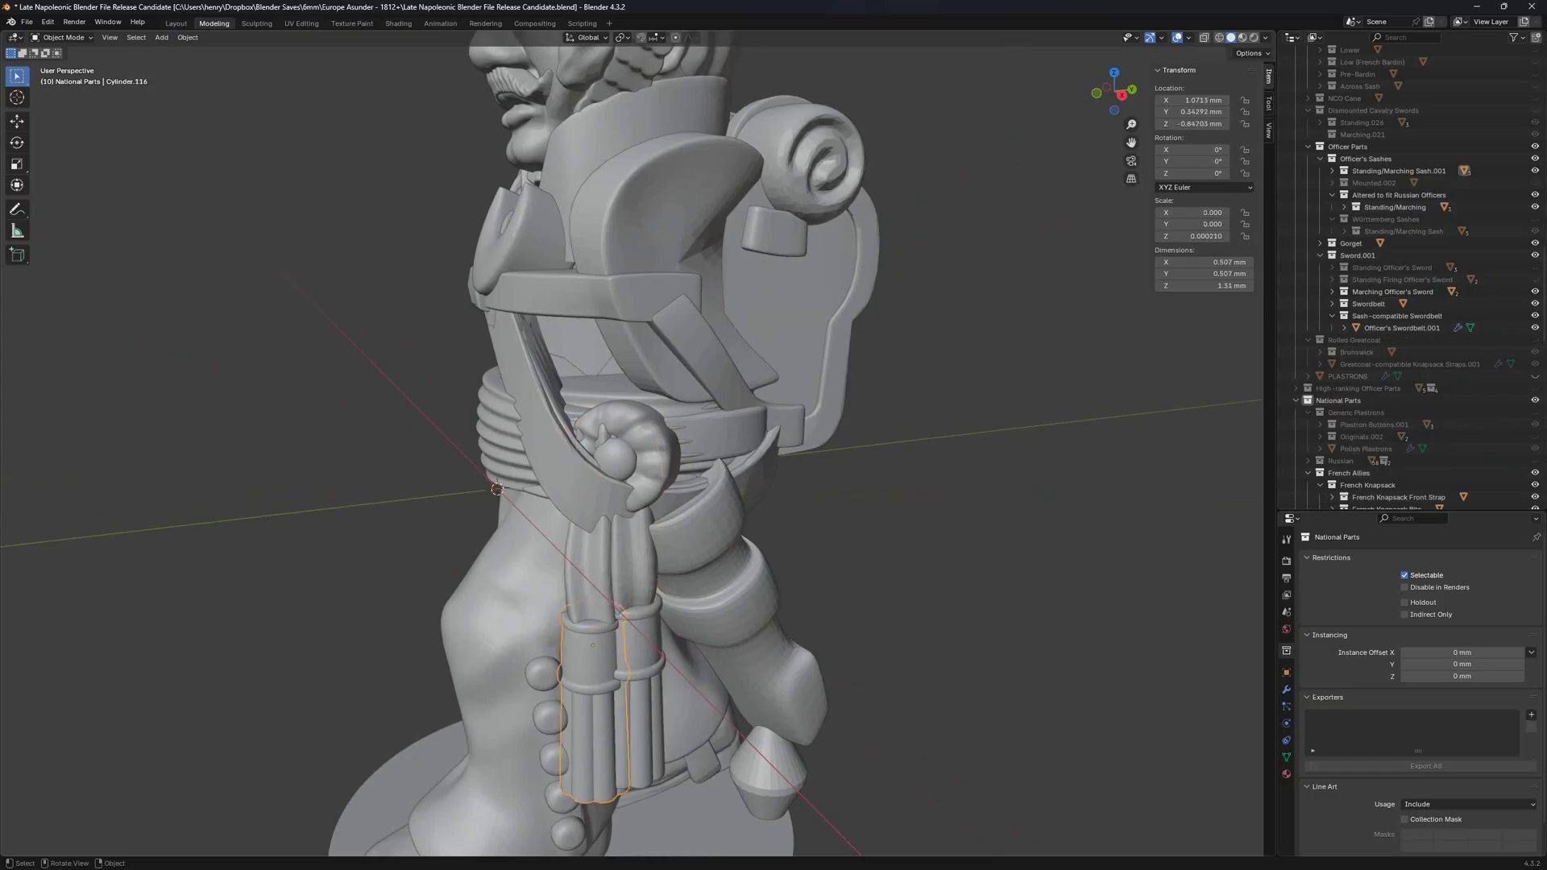
{"action": "left_click", "coordinate": [642, 649]}
{"action": "middle_click_drag", "start_coordinate": [643, 649], "coordinate": [538, 606]}
{"action": "middle_click_drag", "start_coordinate": [588, 516], "coordinate": [778, 502]}
{"action": "key", "text": "h"}
{"action": "left_click", "coordinate": [592, 362]}
{"action": "key", "text": "h"}
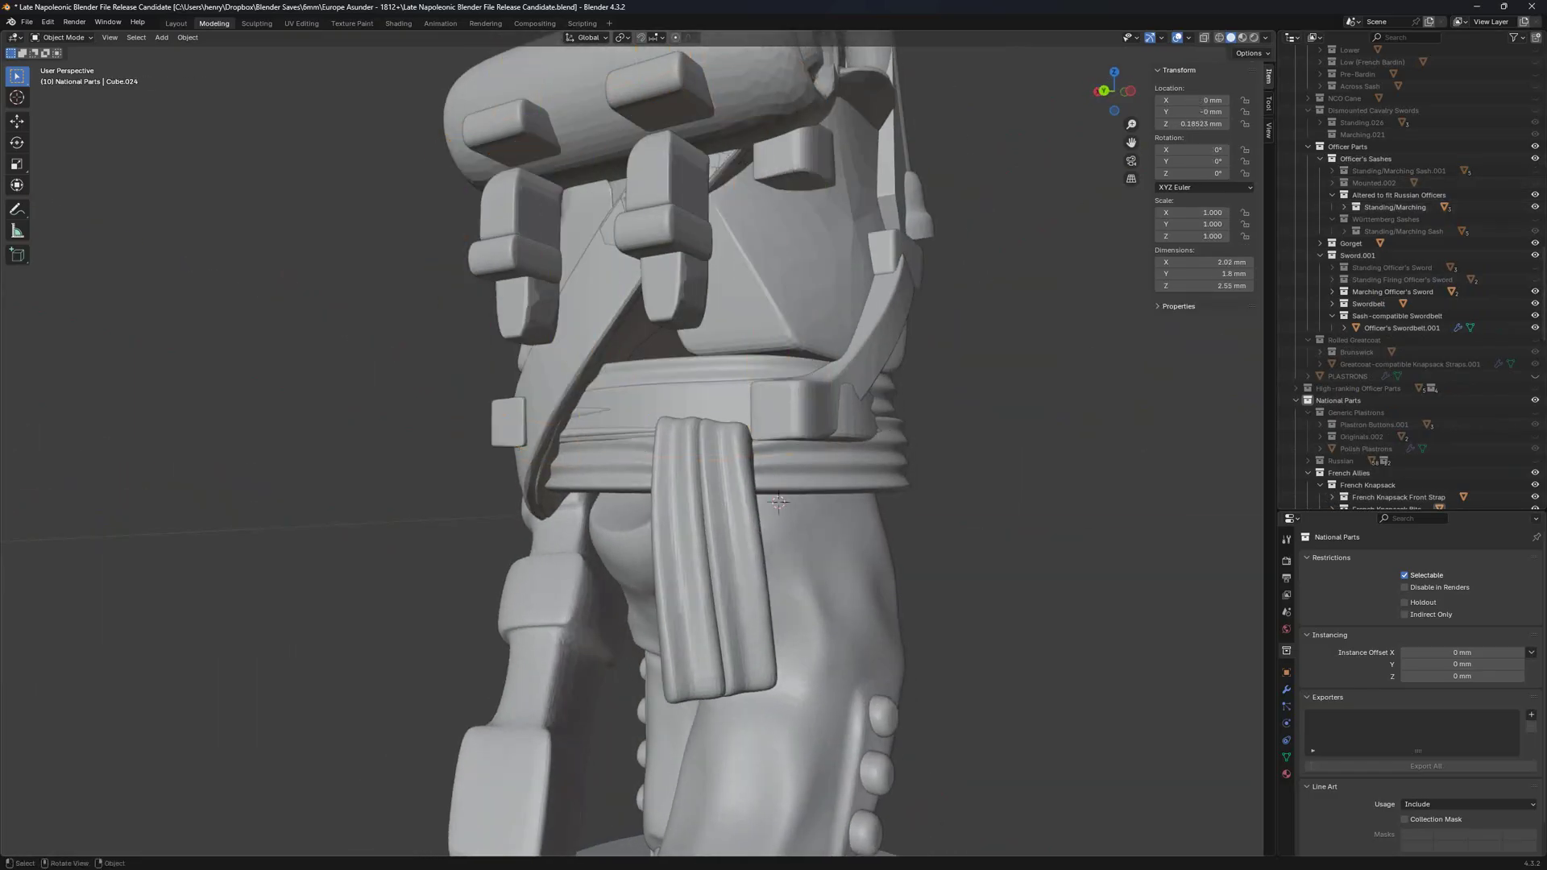
Hide the waist belt pieces and a knapsack part that obstruct the view of the officer's sash.
{"action": "left_click", "coordinate": [709, 499]}
{"action": "left_click", "coordinate": [685, 419]}
{"action": "left_click", "coordinate": [806, 419]}
{"action": "middle_click_drag", "start_coordinate": [806, 419], "coordinate": [753, 467]}
{"action": "scroll", "coordinate": [819, 445], "scroll_direction": "down", "scroll_amount": 3}
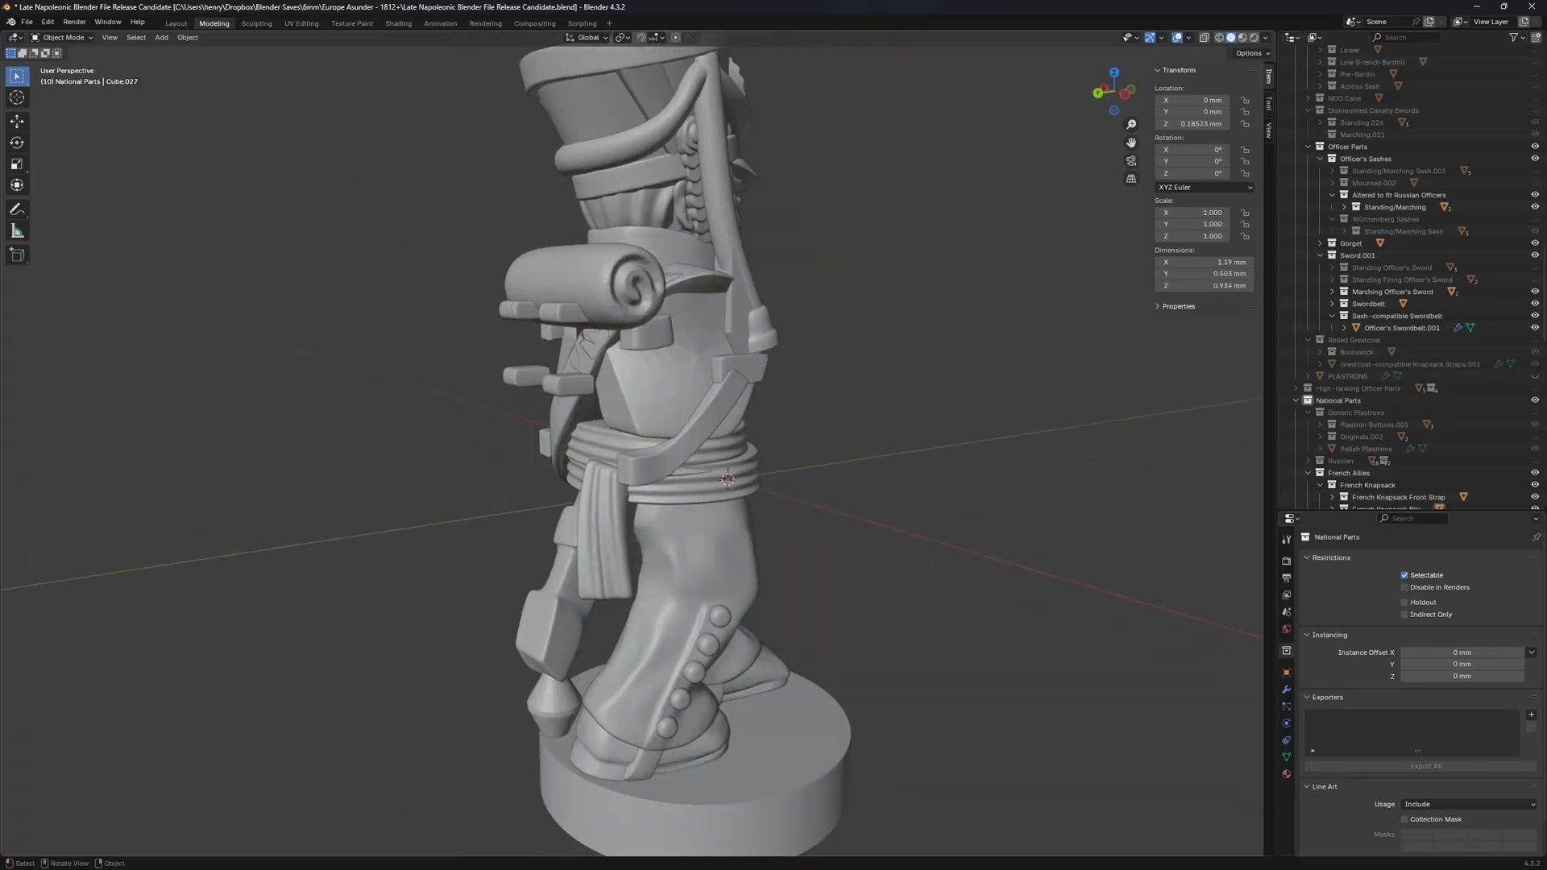
{"action": "left_click", "coordinate": [580, 278]}
{"action": "key", "text": "h"}
Reveal the hidden objects on the figure, including PLASTRONS, and examine the officer's sash, sword and gorget from the front.
{"action": "middle_click_drag", "start_coordinate": [645, 379], "coordinate": [1019, 383]}
{"action": "scroll", "coordinate": [1362, 355], "scroll_direction": "up", "scroll_amount": 5}
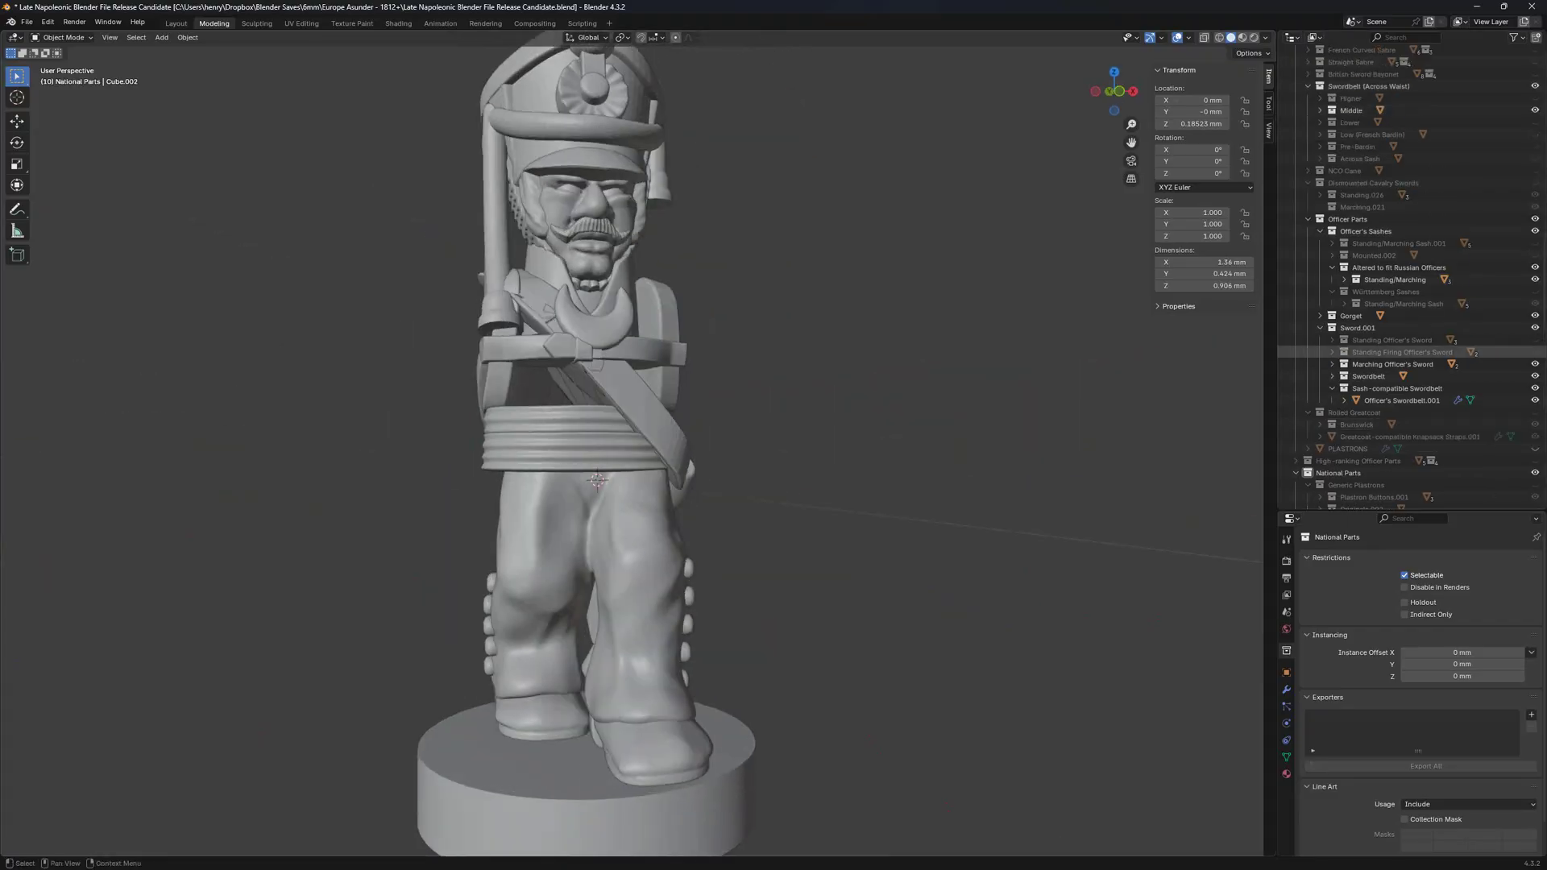
{"action": "left_click", "coordinate": [1332, 437]}
{"action": "middle_click_drag", "start_coordinate": [725, 386], "coordinate": [774, 382]}
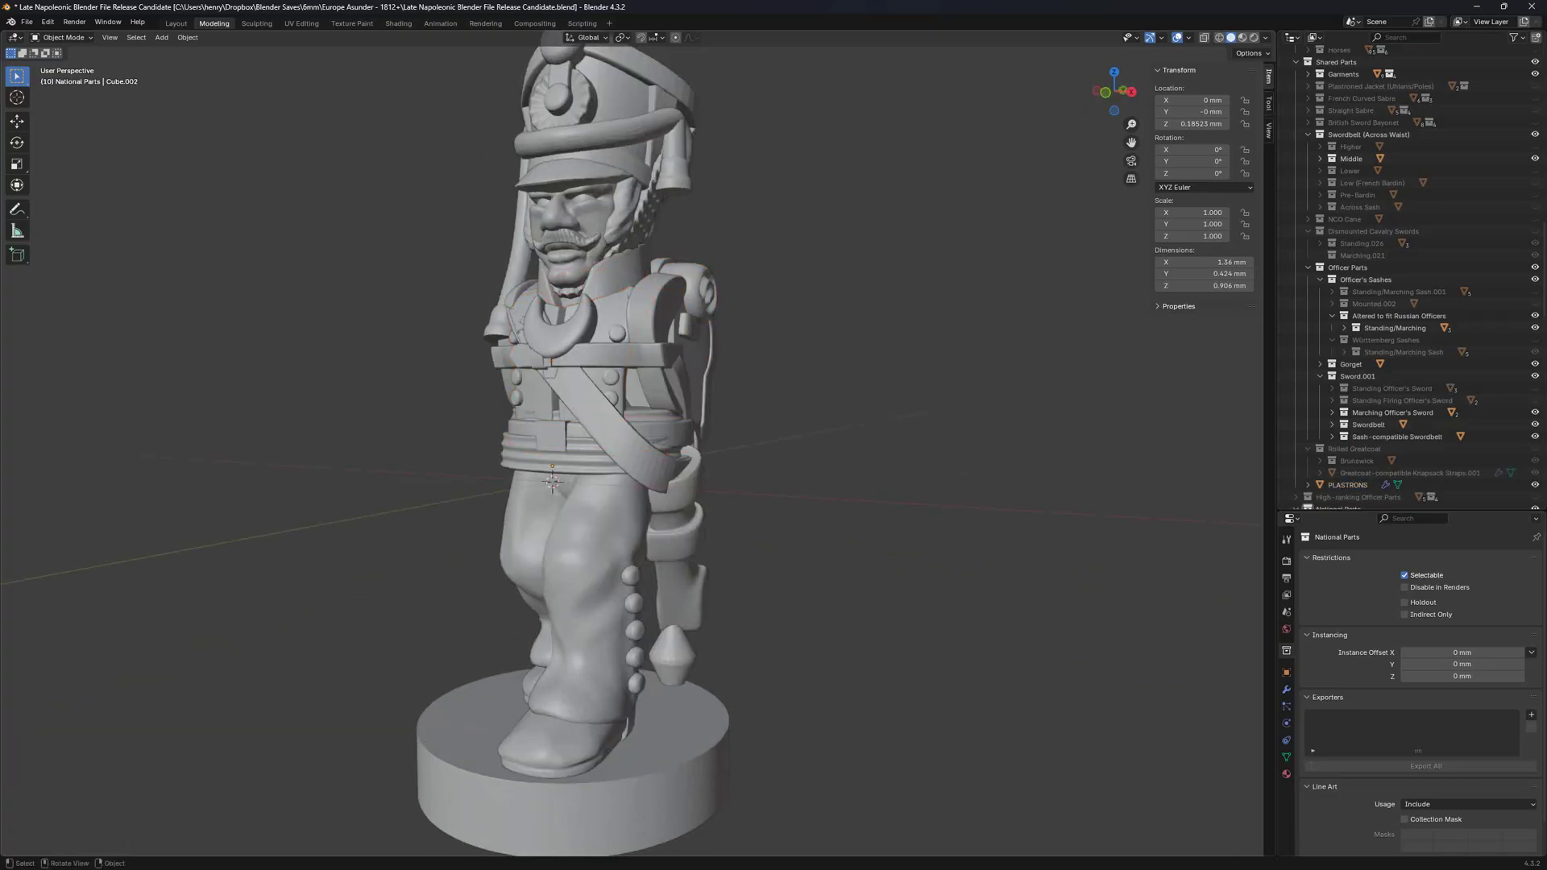
{"action": "scroll", "coordinate": [774, 383], "scroll_direction": "up", "scroll_amount": 3}
{"action": "scroll", "coordinate": [1370, 232], "scroll_direction": "up", "scroll_amount": 4}
{"action": "scroll", "coordinate": [1370, 237], "scroll_direction": "up", "scroll_amount": 1}
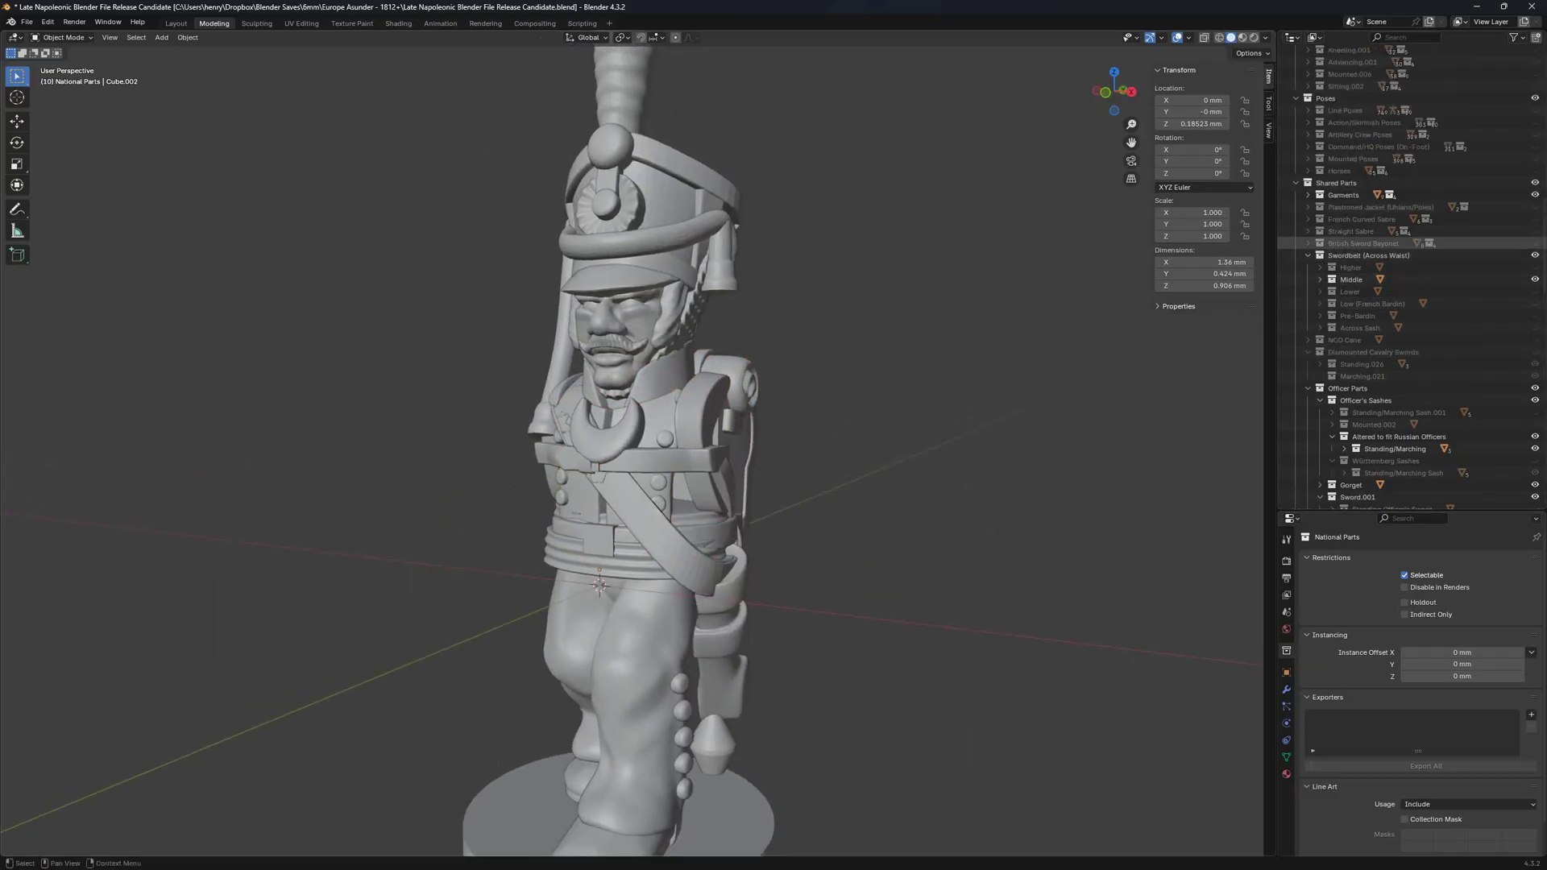
{"action": "middle_click_drag", "start_coordinate": [773, 403], "coordinate": [885, 405], "text": "shift"}
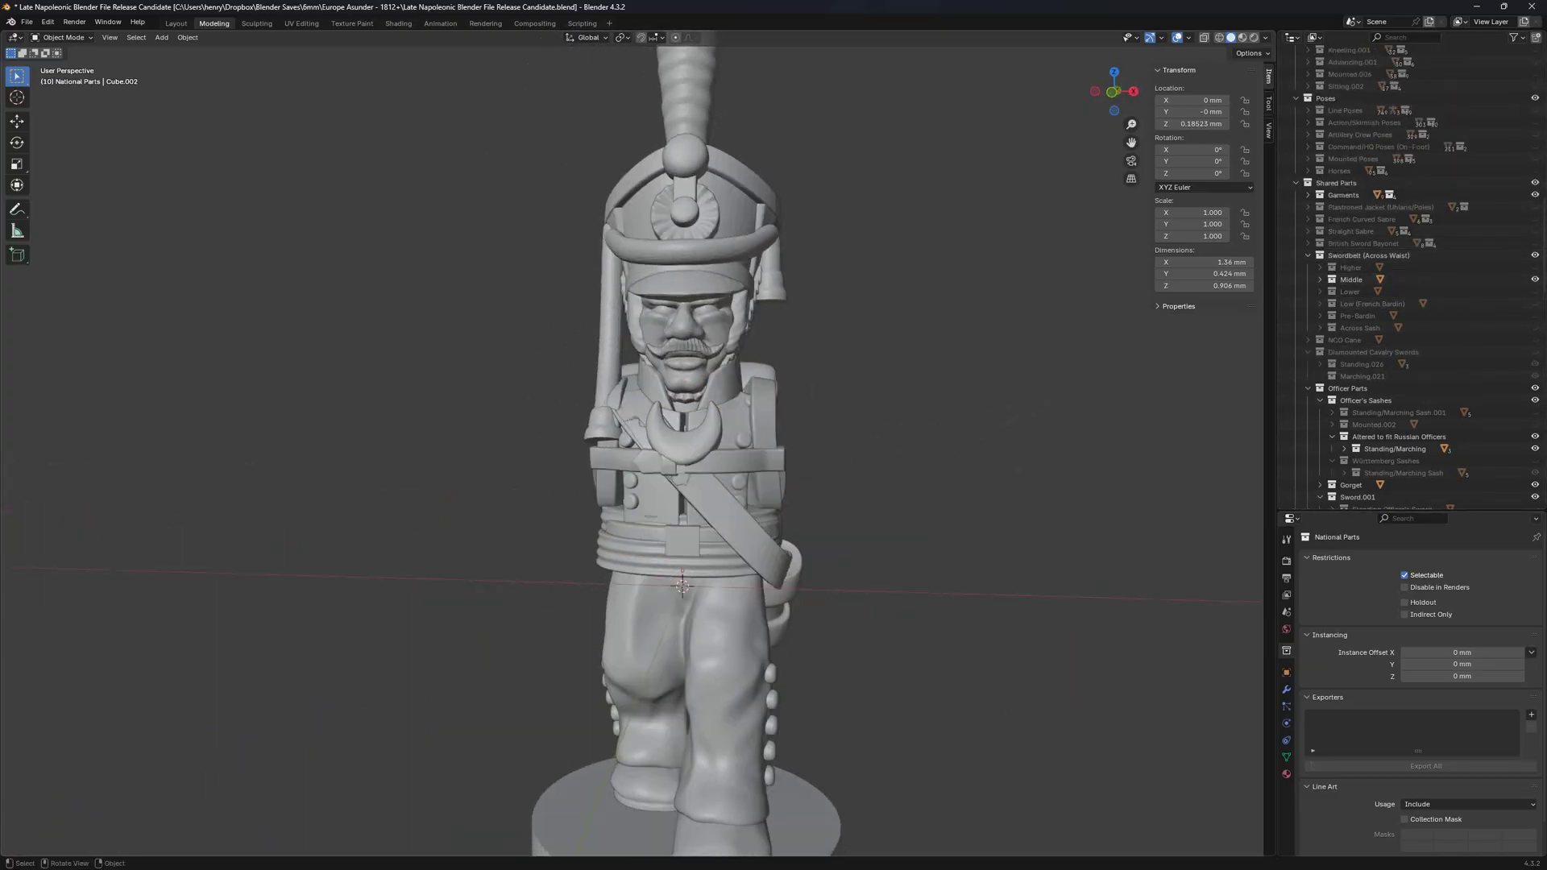
{"action": "scroll", "coordinate": [1370, 279], "scroll_direction": "up", "scroll_amount": 2}
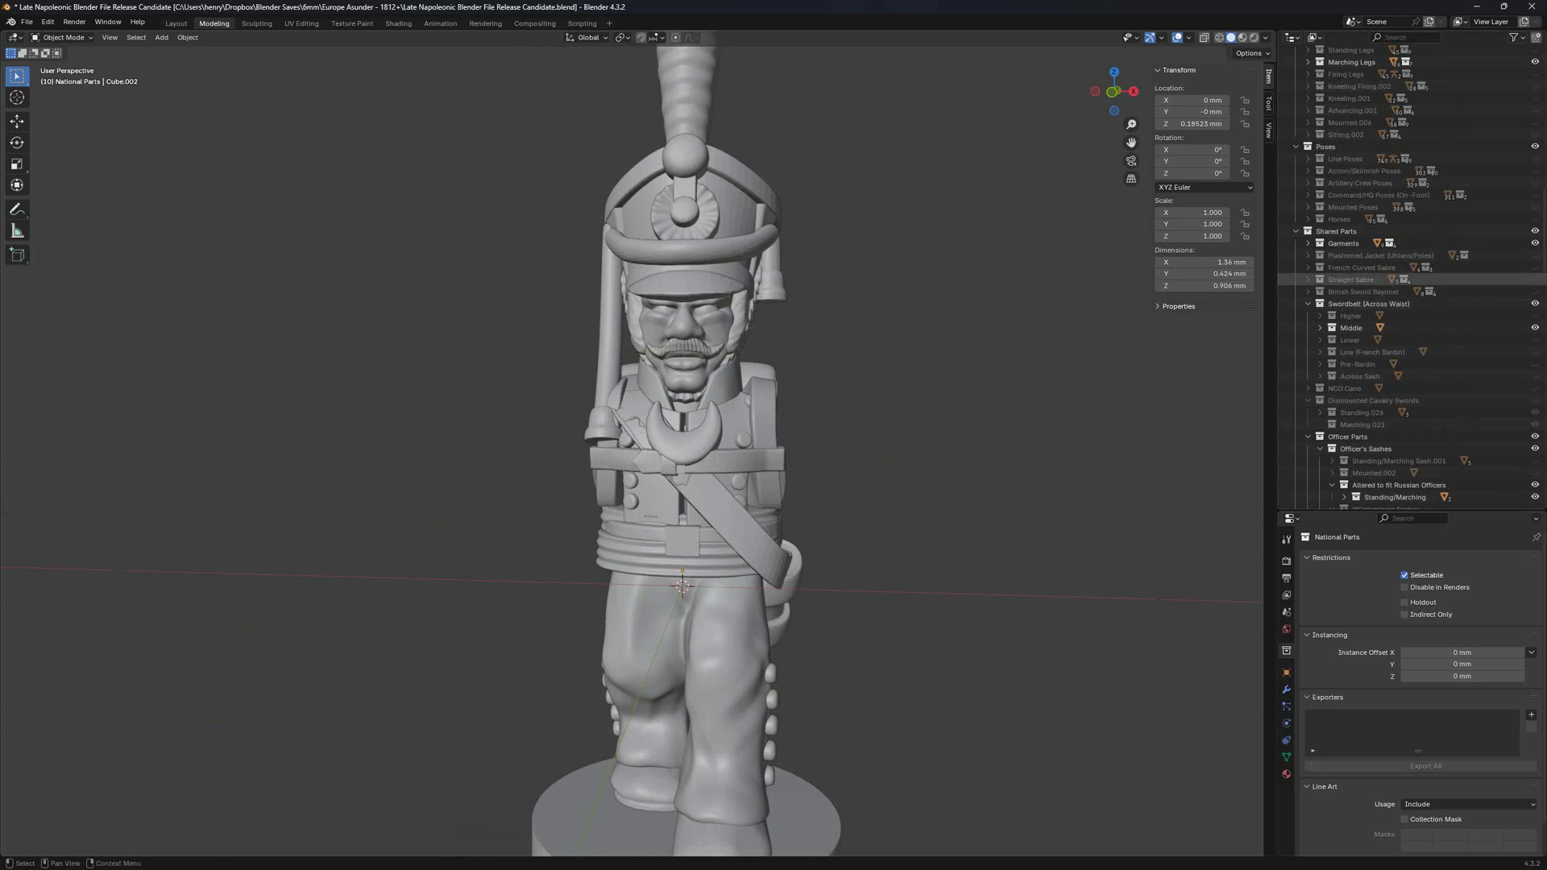
Hide the Swordbelt (Across Waist) and Officer Parts collections under Shared Parts.
{"action": "left_click", "coordinate": [1308, 304]}
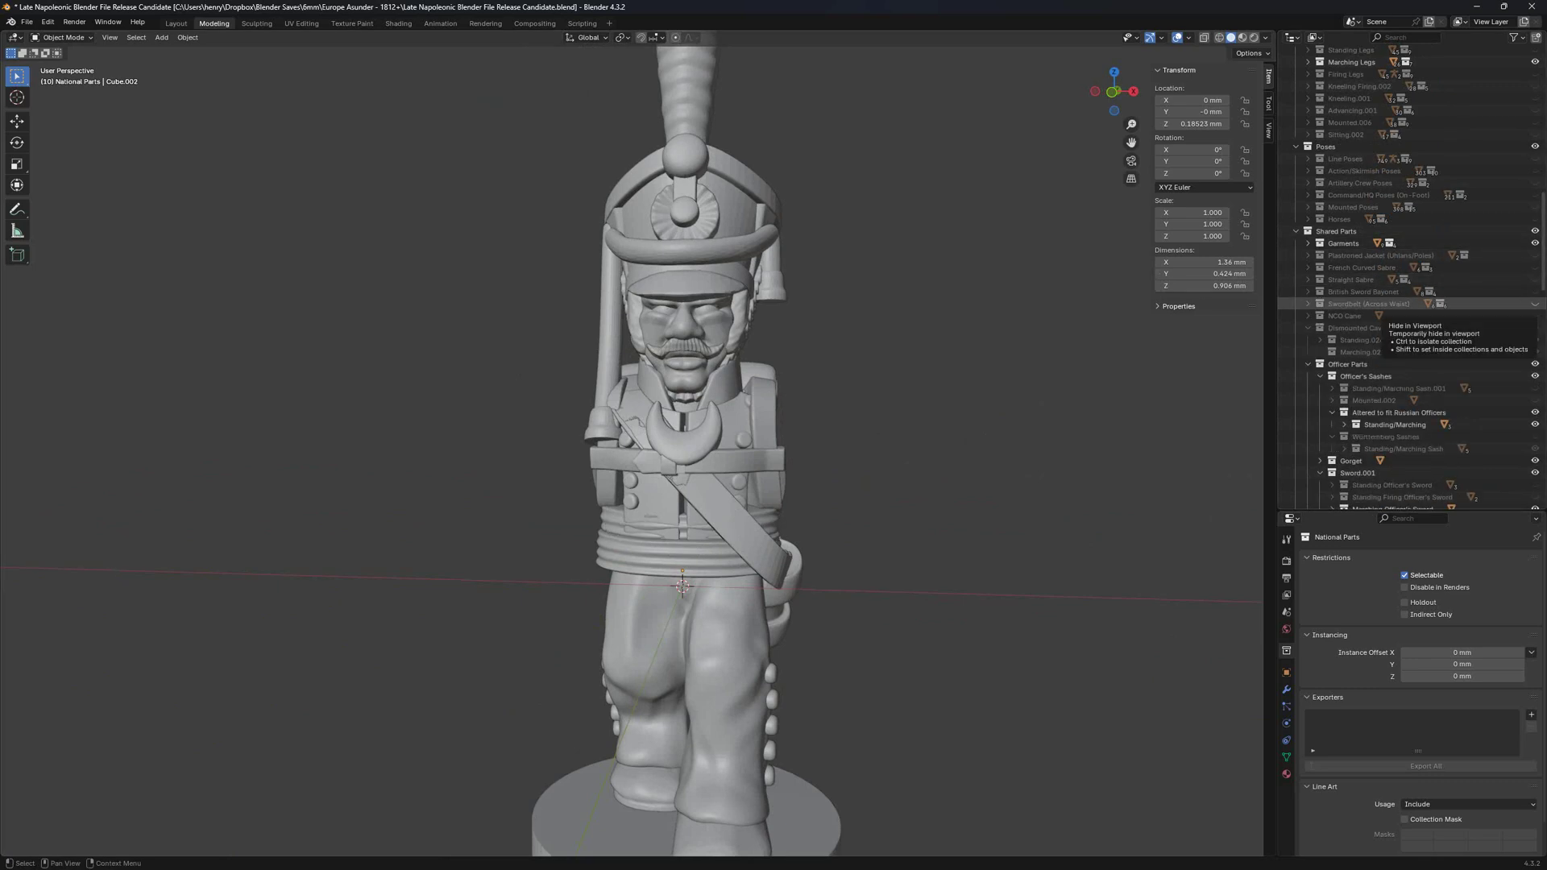
{"action": "scroll", "coordinate": [1535, 308], "scroll_direction": "down", "scroll_amount": 5}
{"action": "left_click", "coordinate": [1535, 243]}
{"action": "scroll", "coordinate": [1535, 308], "scroll_direction": "up", "scroll_amount": 4}
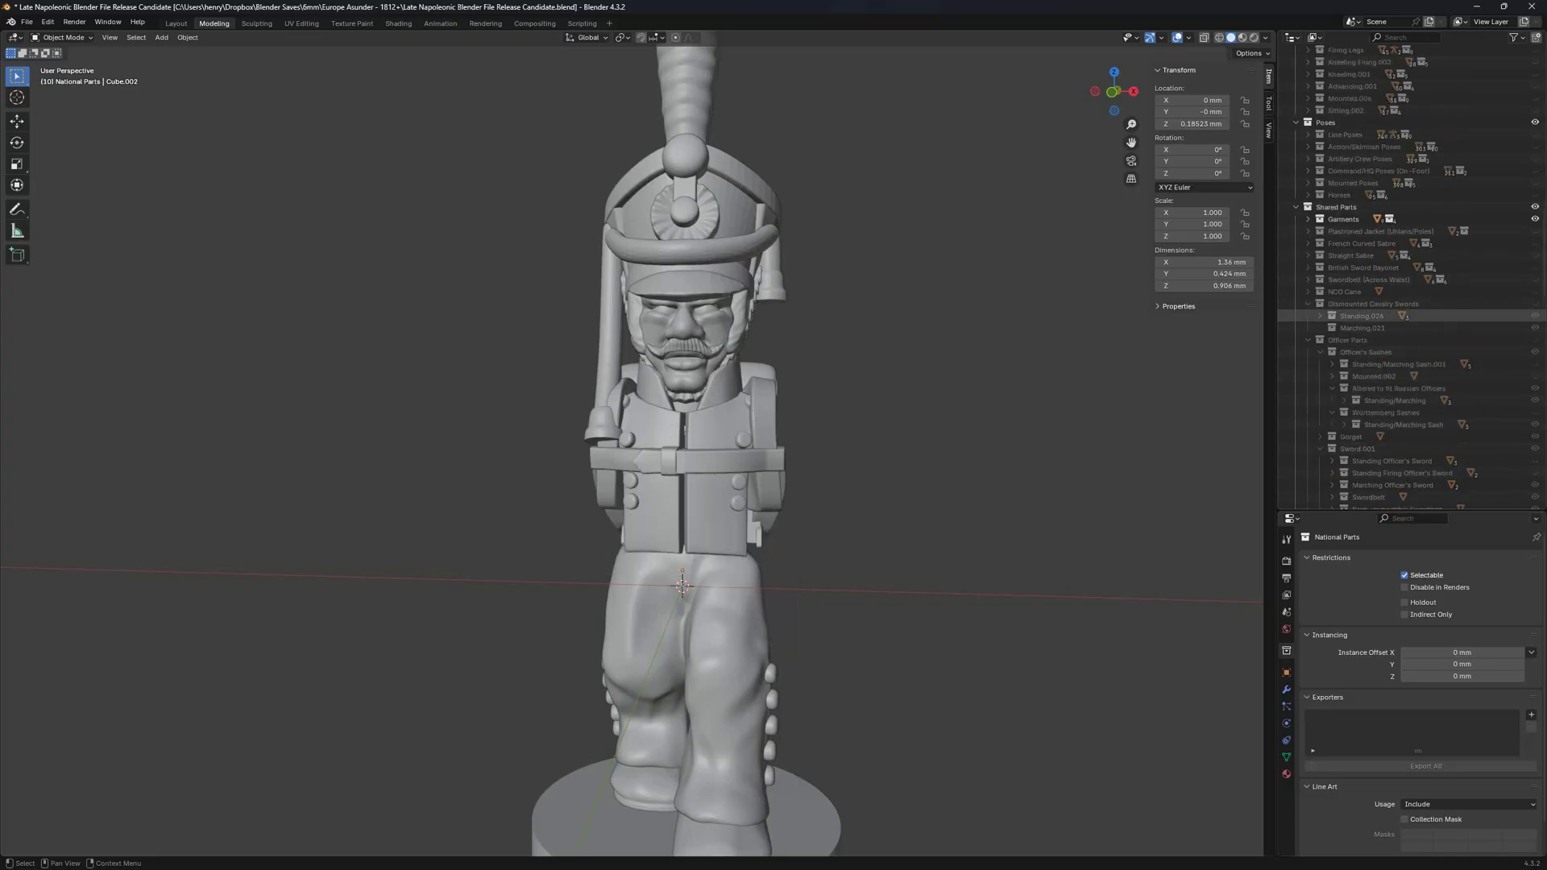
Hide the Hats collection of the Default head so the head is bare, and save the file.
{"action": "scroll", "coordinate": [631, 443], "scroll_direction": "up", "scroll_amount": 1}
{"action": "scroll", "coordinate": [1402, 364], "scroll_direction": "up", "scroll_amount": 13}
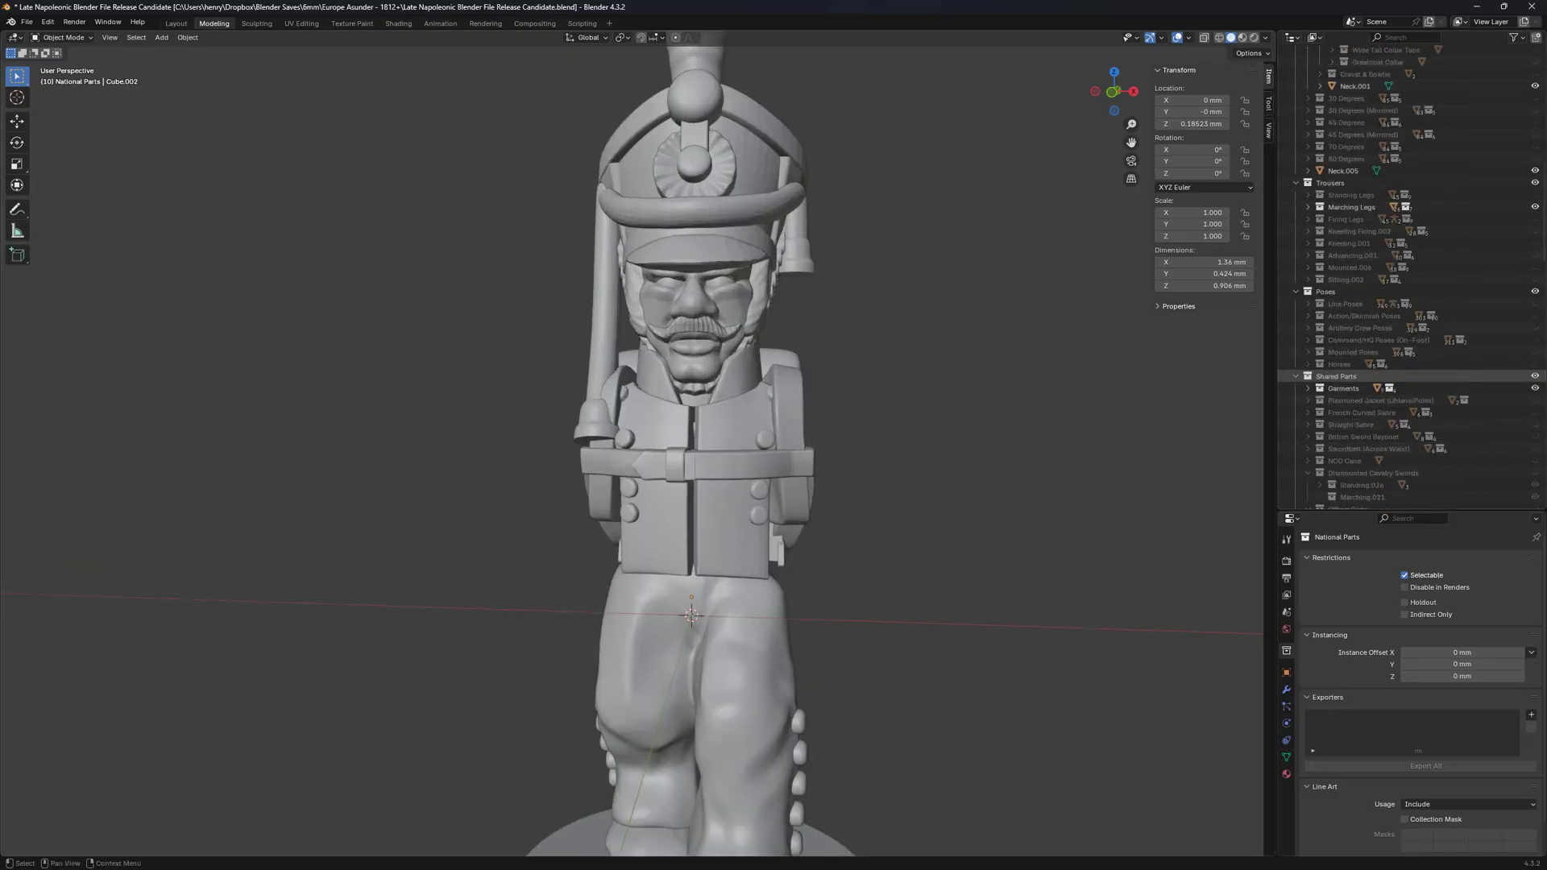
{"action": "middle_click_drag", "start_coordinate": [910, 395], "coordinate": [921, 489]}
{"action": "scroll", "coordinate": [922, 489], "scroll_direction": "down", "scroll_amount": 2}
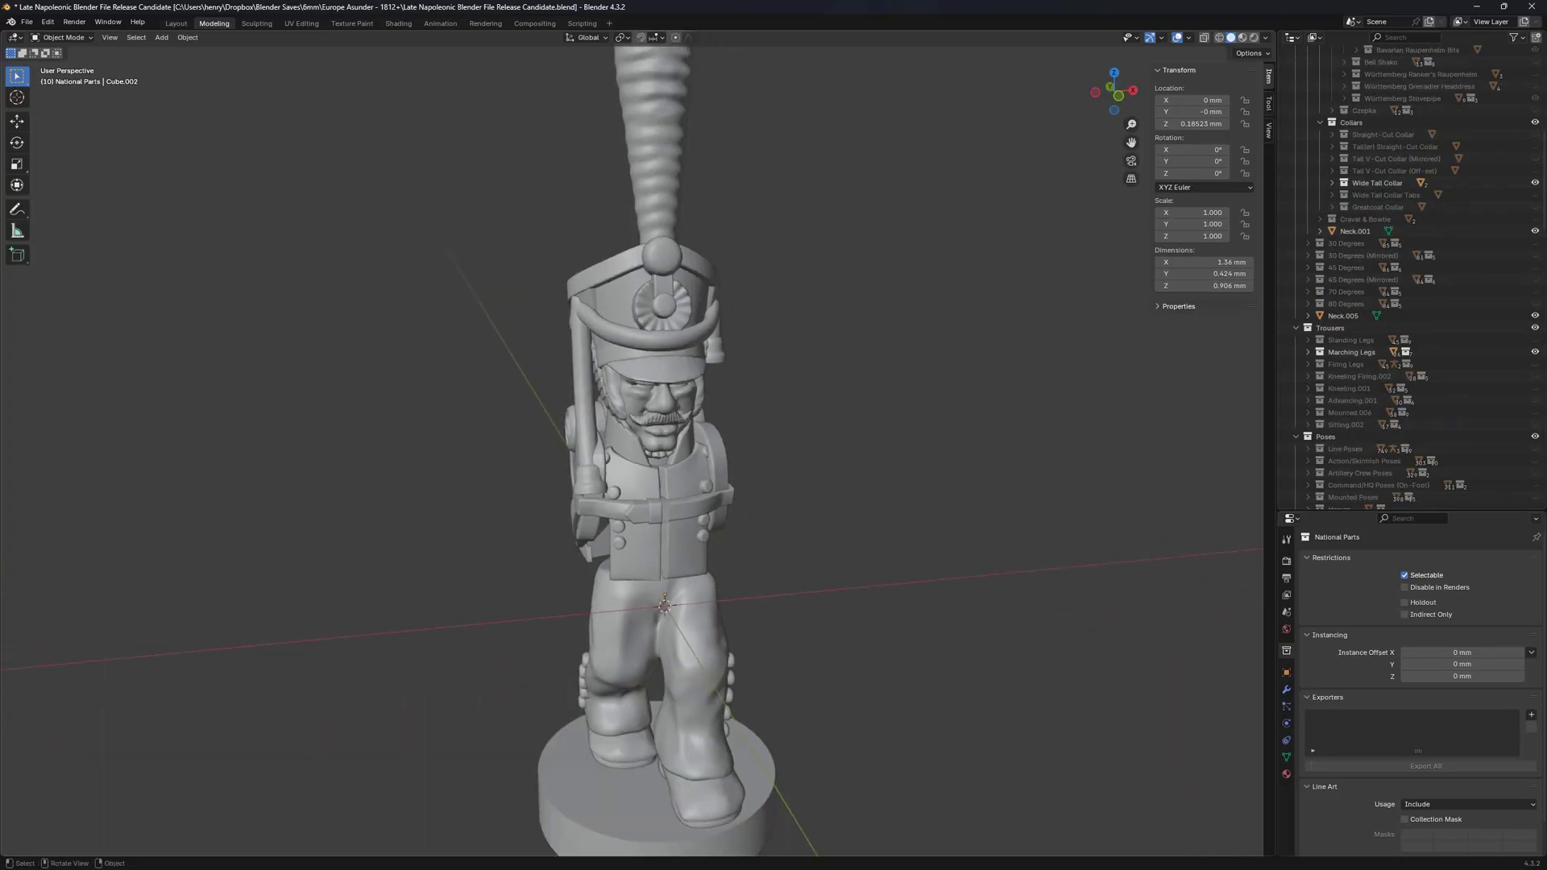
{"action": "scroll", "coordinate": [921, 489], "scroll_direction": "up", "scroll_amount": 1}
{"action": "scroll", "coordinate": [1403, 242], "scroll_direction": "up", "scroll_amount": 15}
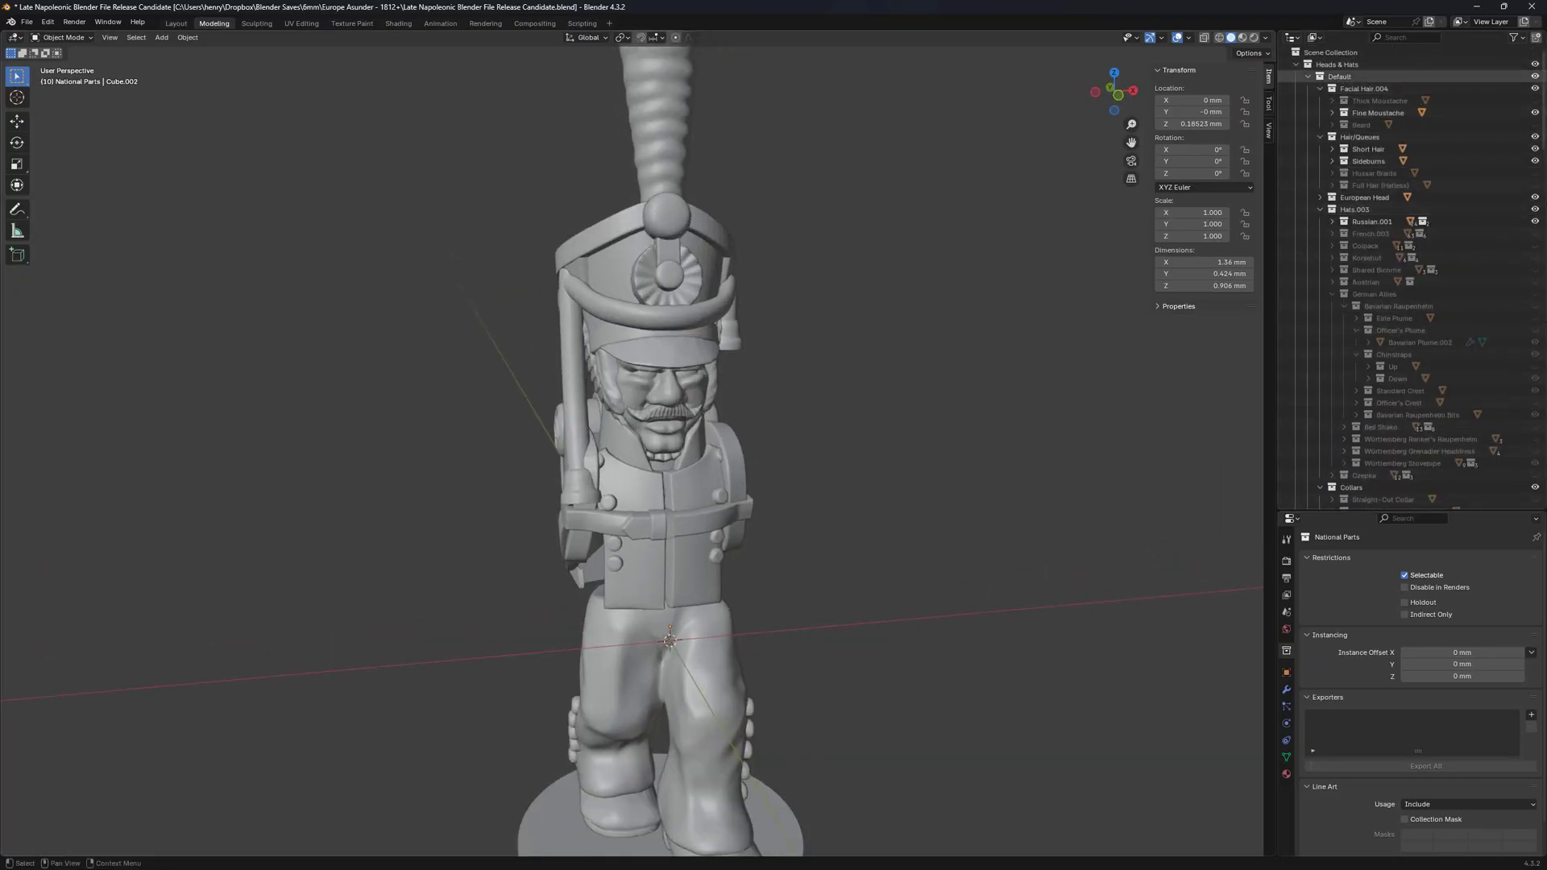
{"action": "left_click", "coordinate": [1535, 77]}
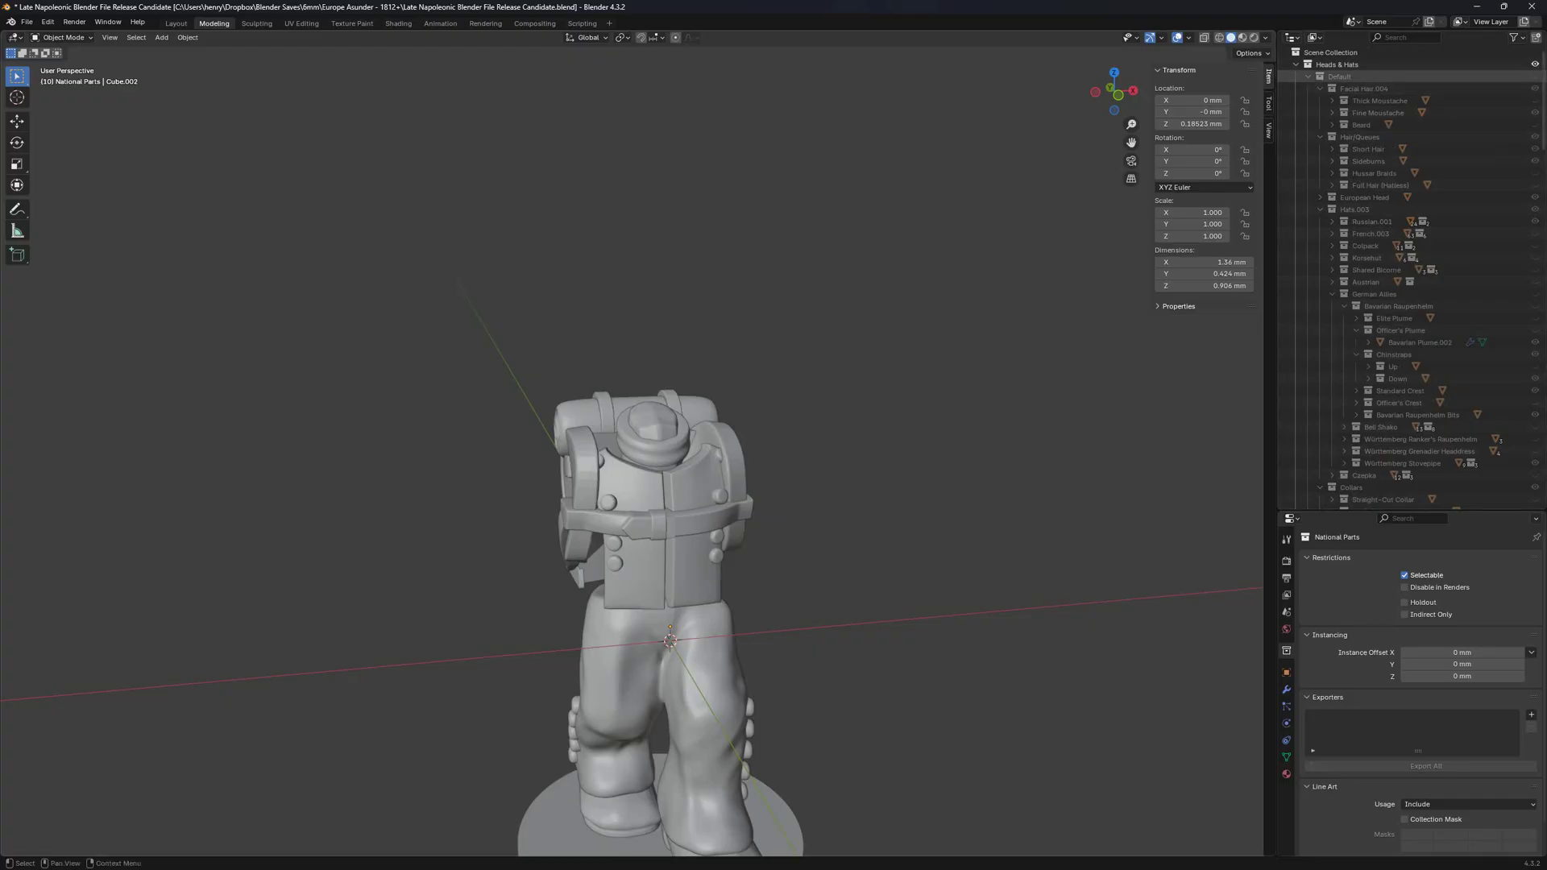
{"action": "left_click", "coordinate": [1535, 77]}
{"action": "left_click", "coordinate": [1535, 209]}
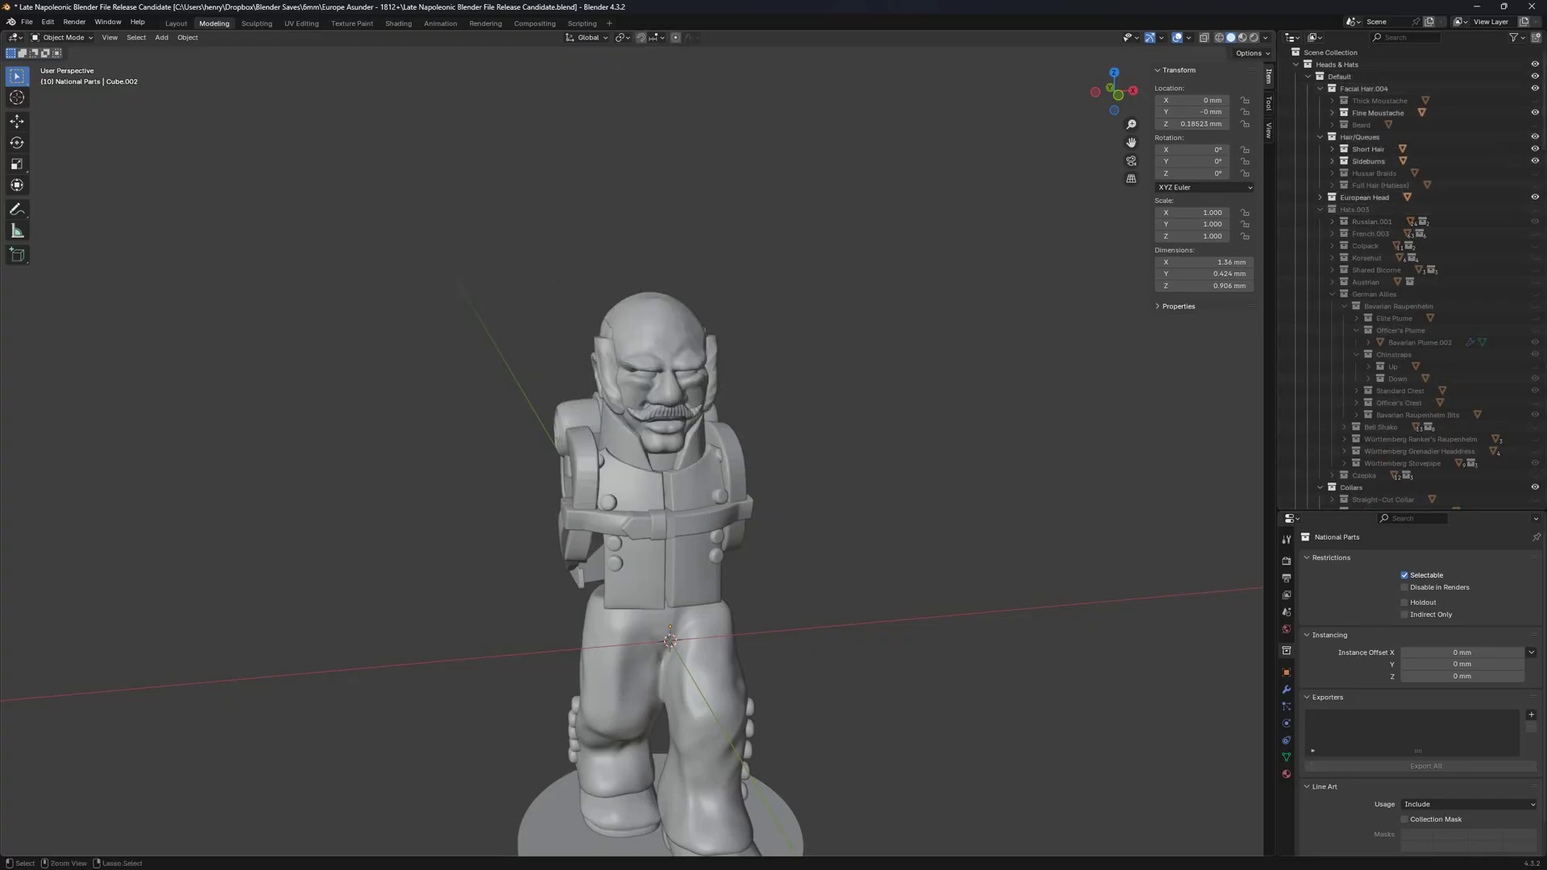
{"action": "scroll", "coordinate": [1411, 379], "scroll_direction": "down", "scroll_amount": 15}
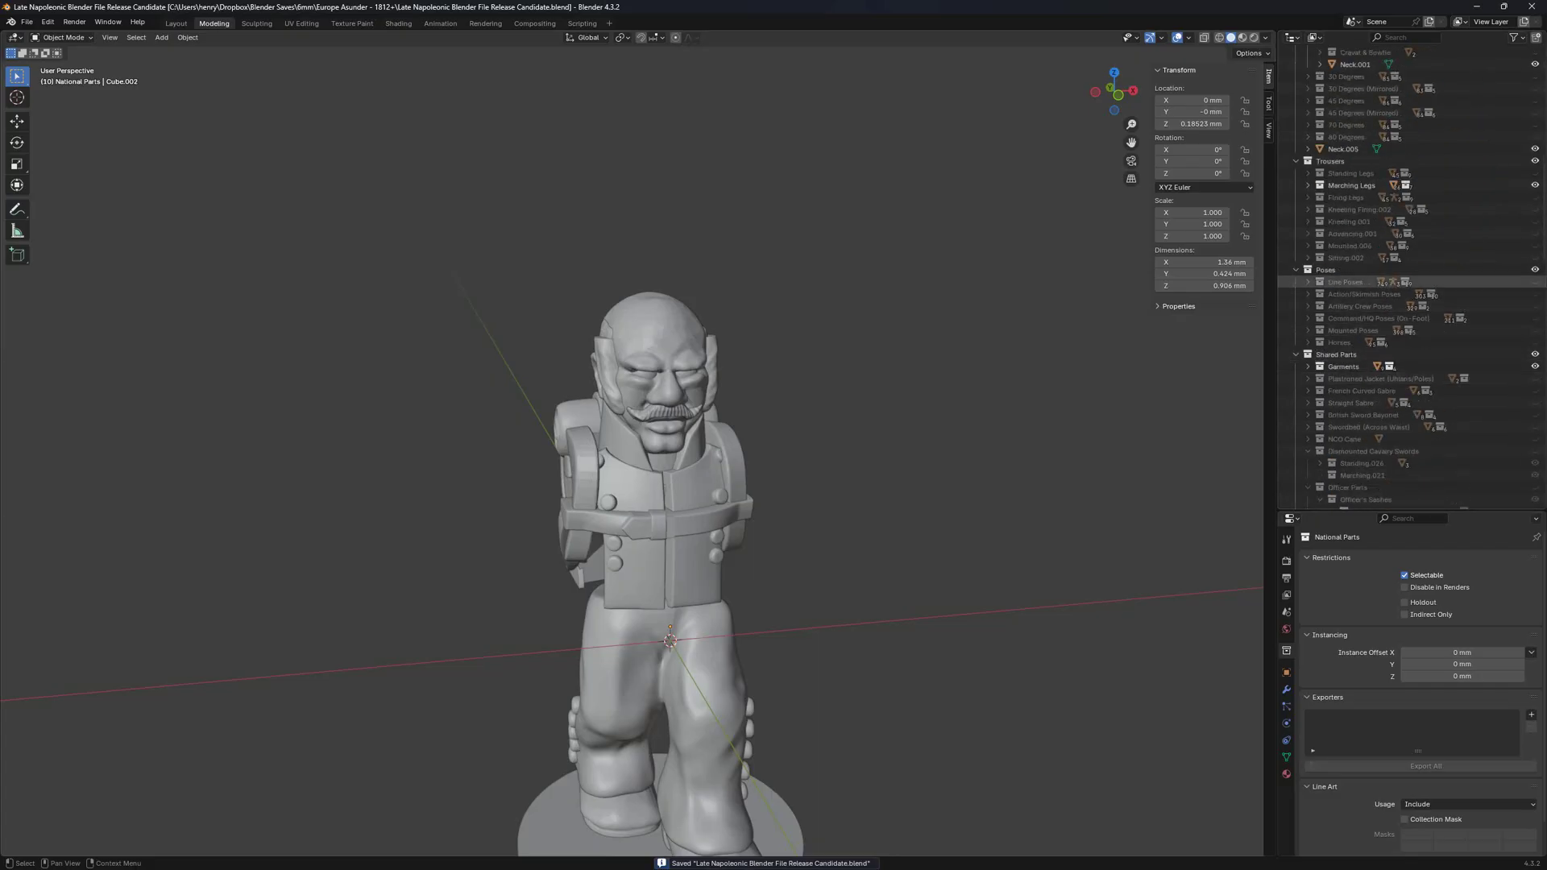
Show the Line Poses collection on the figure and hide the Arms.007 object.
{"action": "left_click", "coordinate": [1536, 282]}
{"action": "left_click", "coordinate": [568, 477]}
{"action": "middle_click_drag", "start_coordinate": [595, 467], "coordinate": [693, 436]}
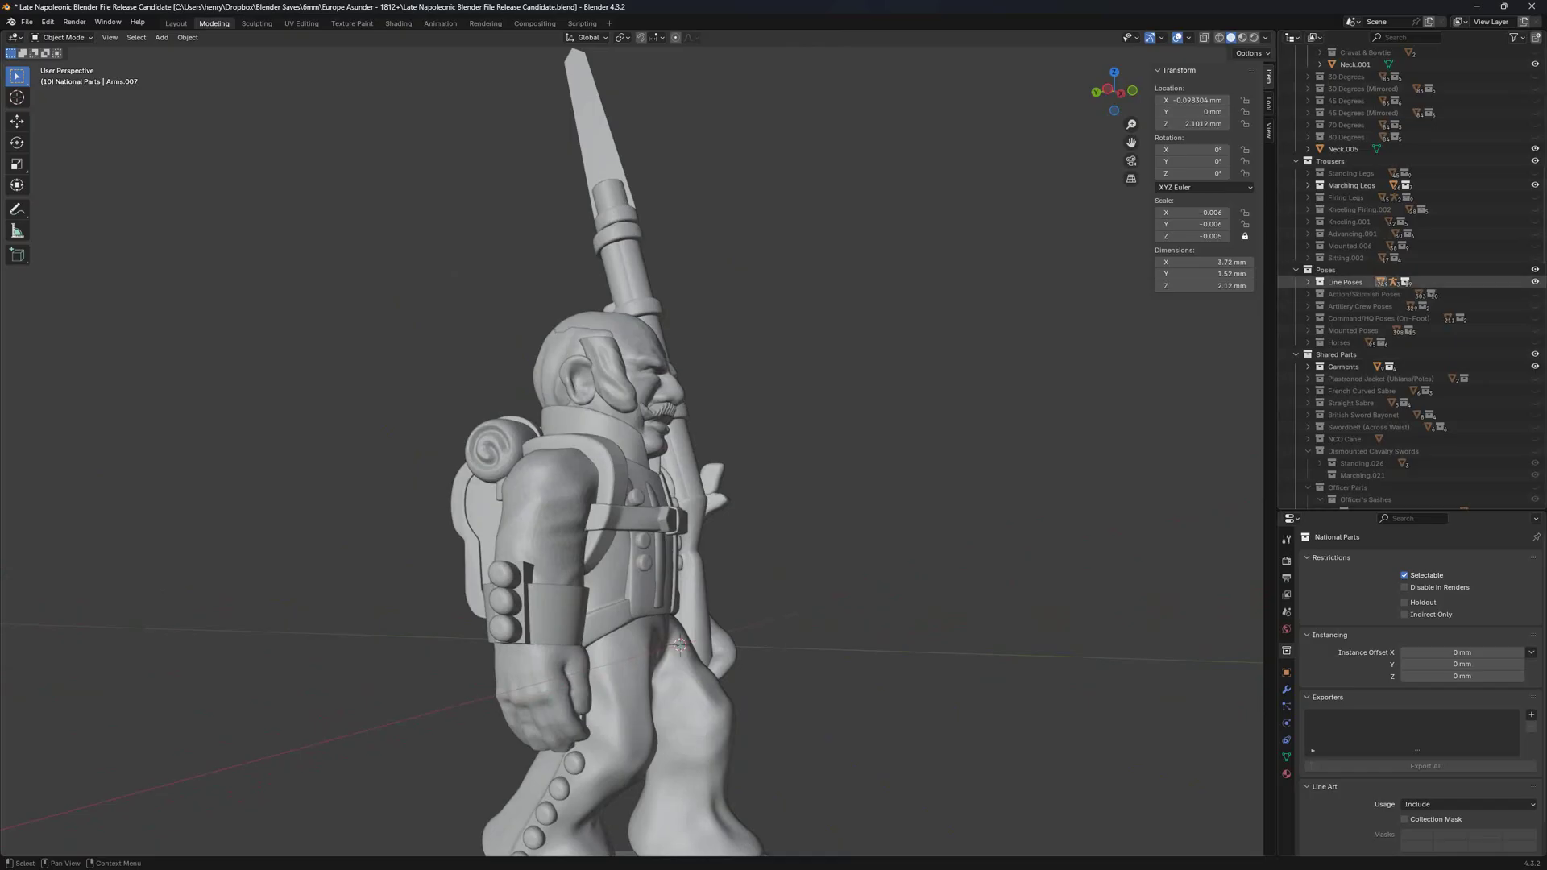
Replace the French & Russian cuffs of Musket Pose 1 with the Bavarian Cuffs.
{"action": "left_click", "coordinate": [1308, 282]}
{"action": "scroll", "coordinate": [1362, 342], "scroll_direction": "down", "scroll_amount": 6}
{"action": "scroll", "coordinate": [1387, 241], "scroll_direction": "up", "scroll_amount": 1}
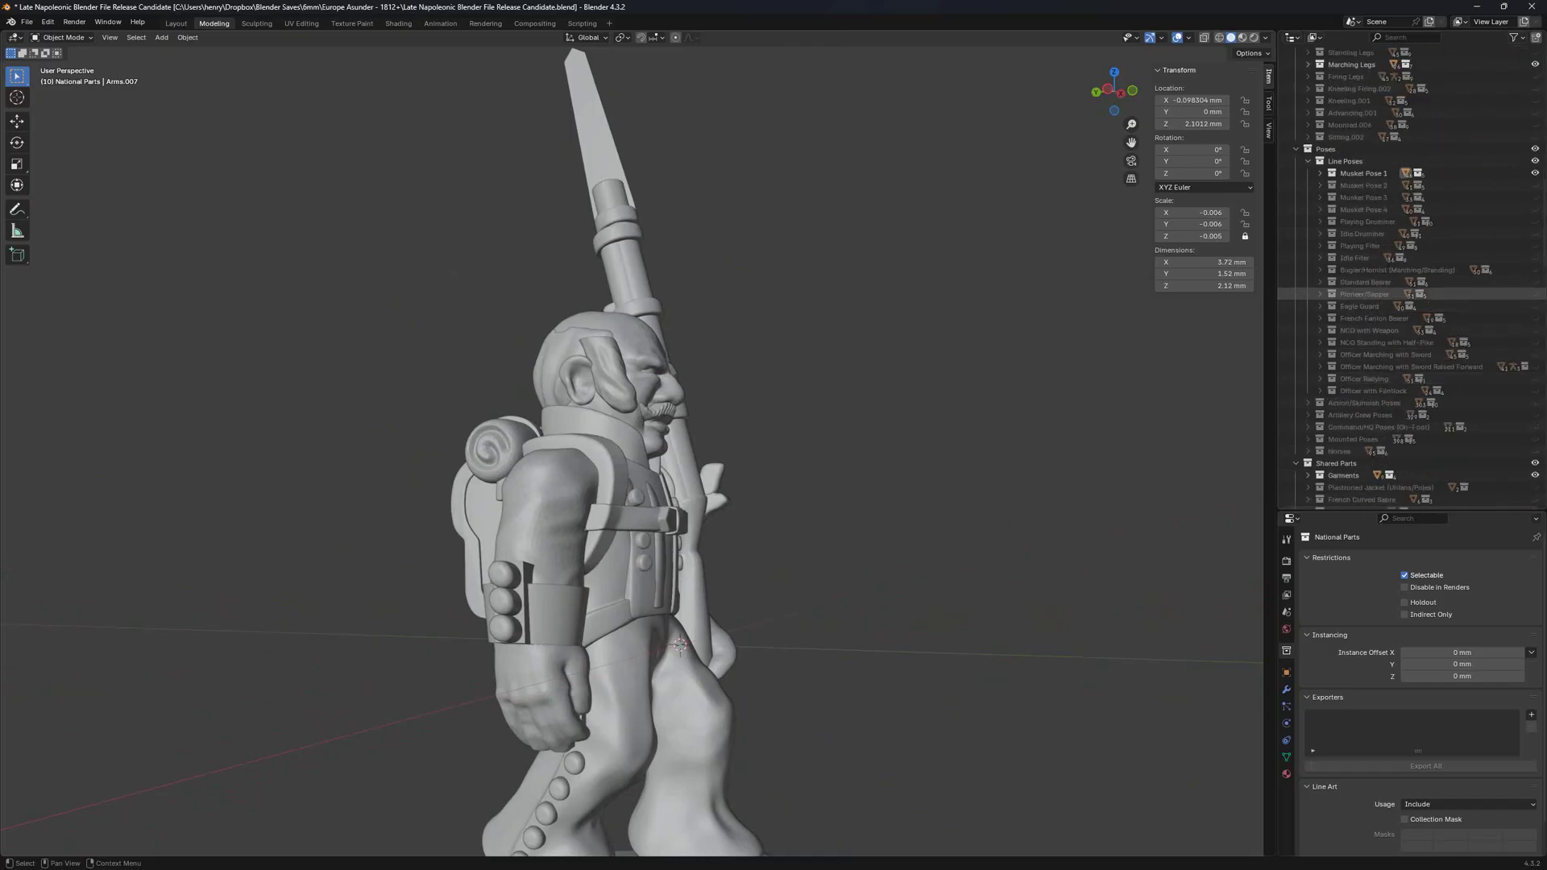
{"action": "left_click", "coordinate": [1320, 173]}
{"action": "scroll", "coordinate": [1386, 308], "scroll_direction": "down", "scroll_amount": 13}
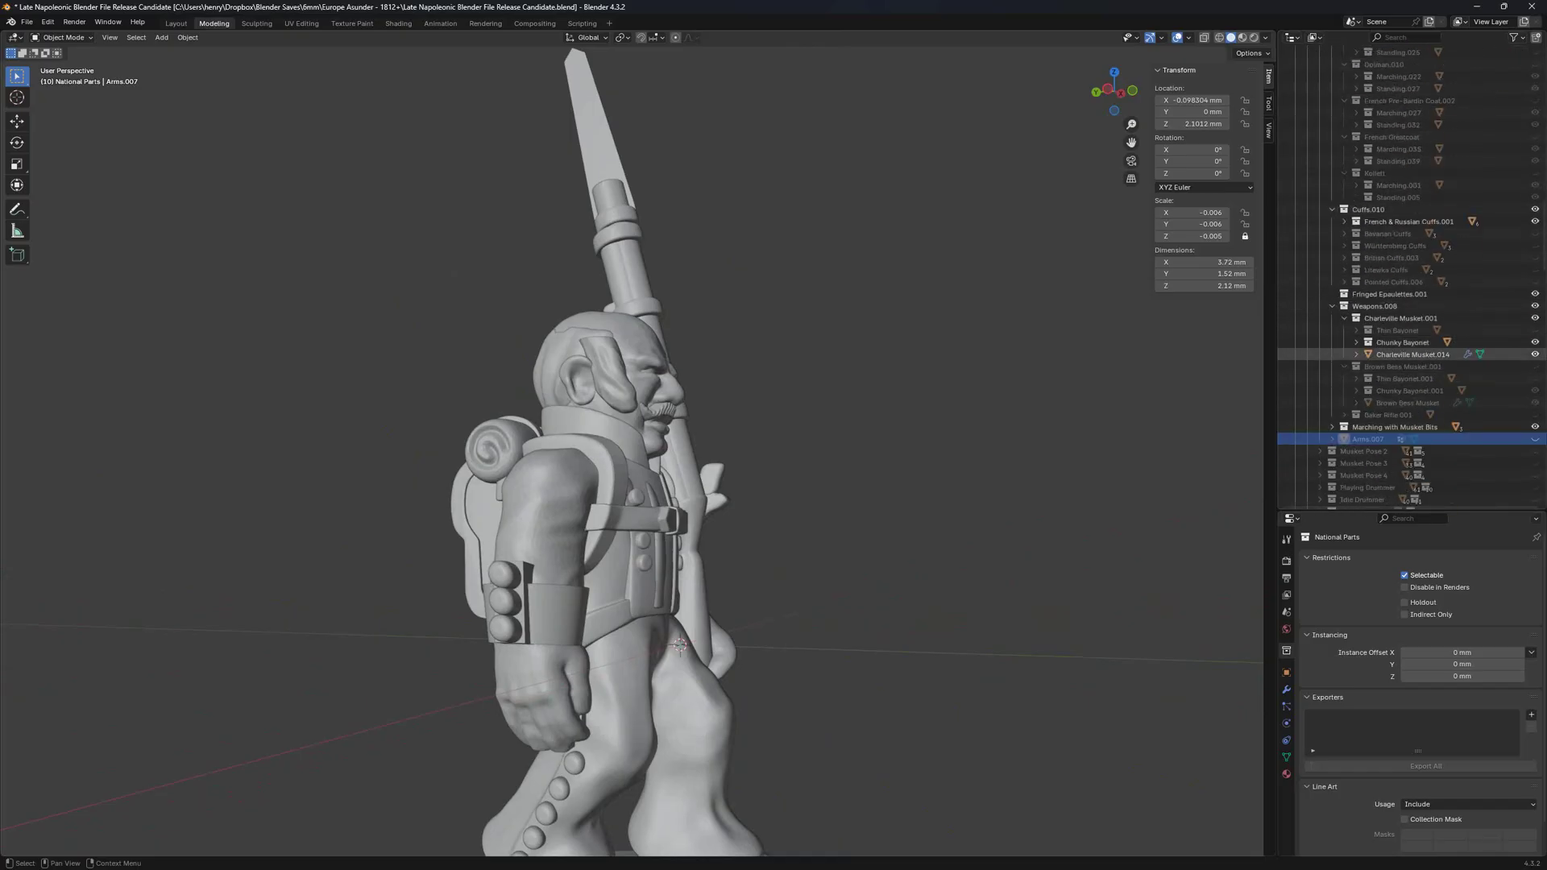
{"action": "left_click", "coordinate": [1536, 222]}
{"action": "left_click", "coordinate": [1536, 233]}
Replace the Double-breasted Short Coat of Musket Pose 1 with the Kollett coat.
{"action": "middle_click_drag", "start_coordinate": [911, 403], "coordinate": [778, 428]}
{"action": "scroll", "coordinate": [612, 564], "scroll_direction": "up", "scroll_amount": 2}
{"action": "left_click", "coordinate": [520, 468]}
{"action": "middle_click_drag", "start_coordinate": [520, 467], "coordinate": [540, 471]}
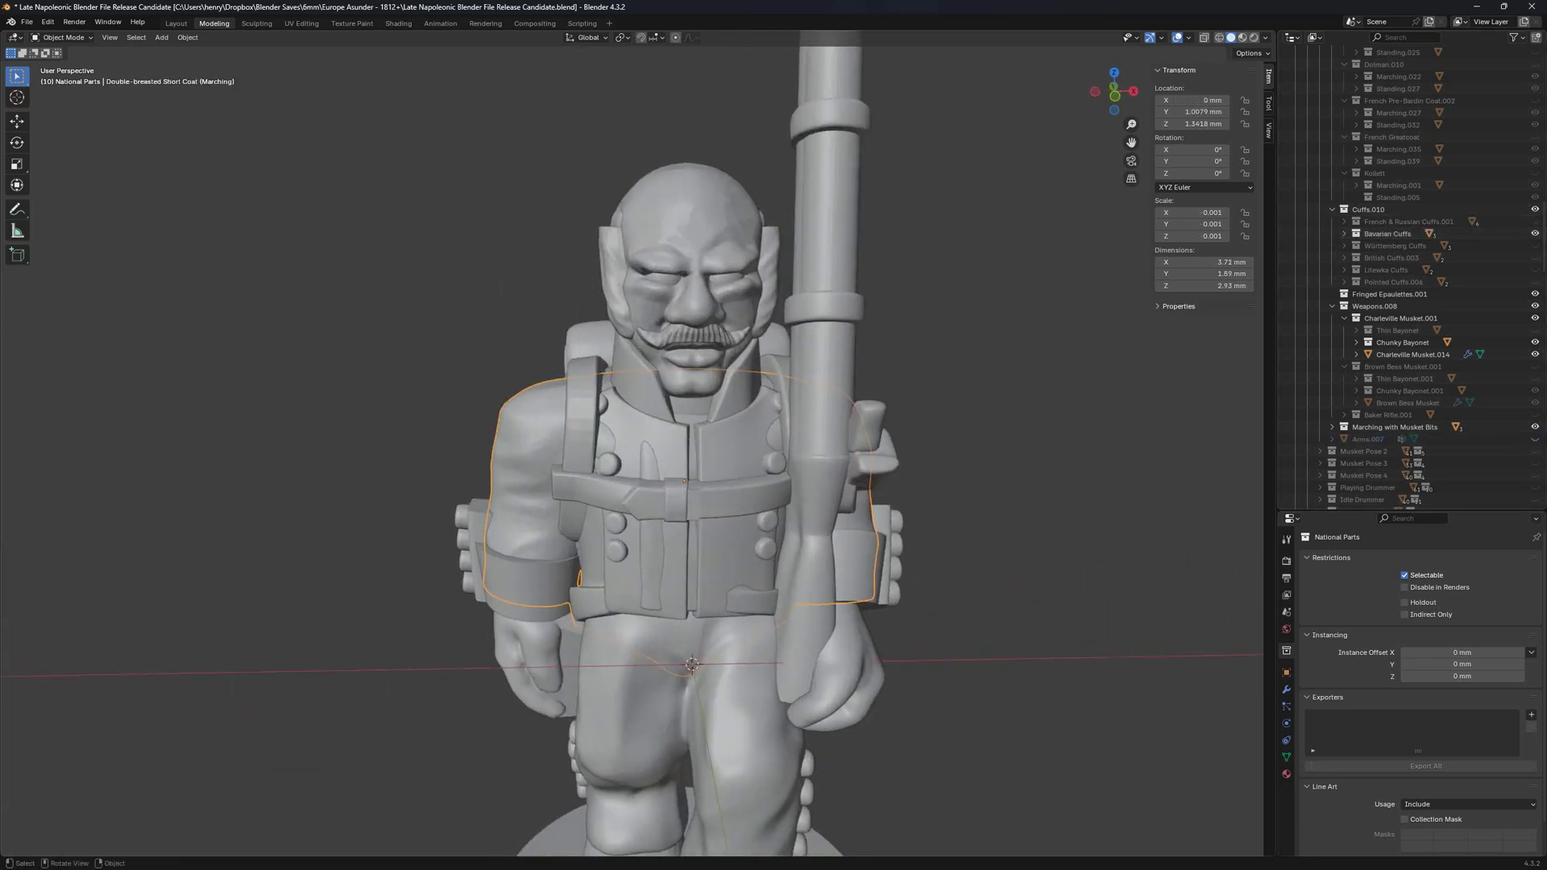
{"action": "key", "text": "h"}
{"action": "key", "text": "ctrl+z"}
{"action": "scroll", "coordinate": [1499, 306], "scroll_direction": "up", "scroll_amount": 14}
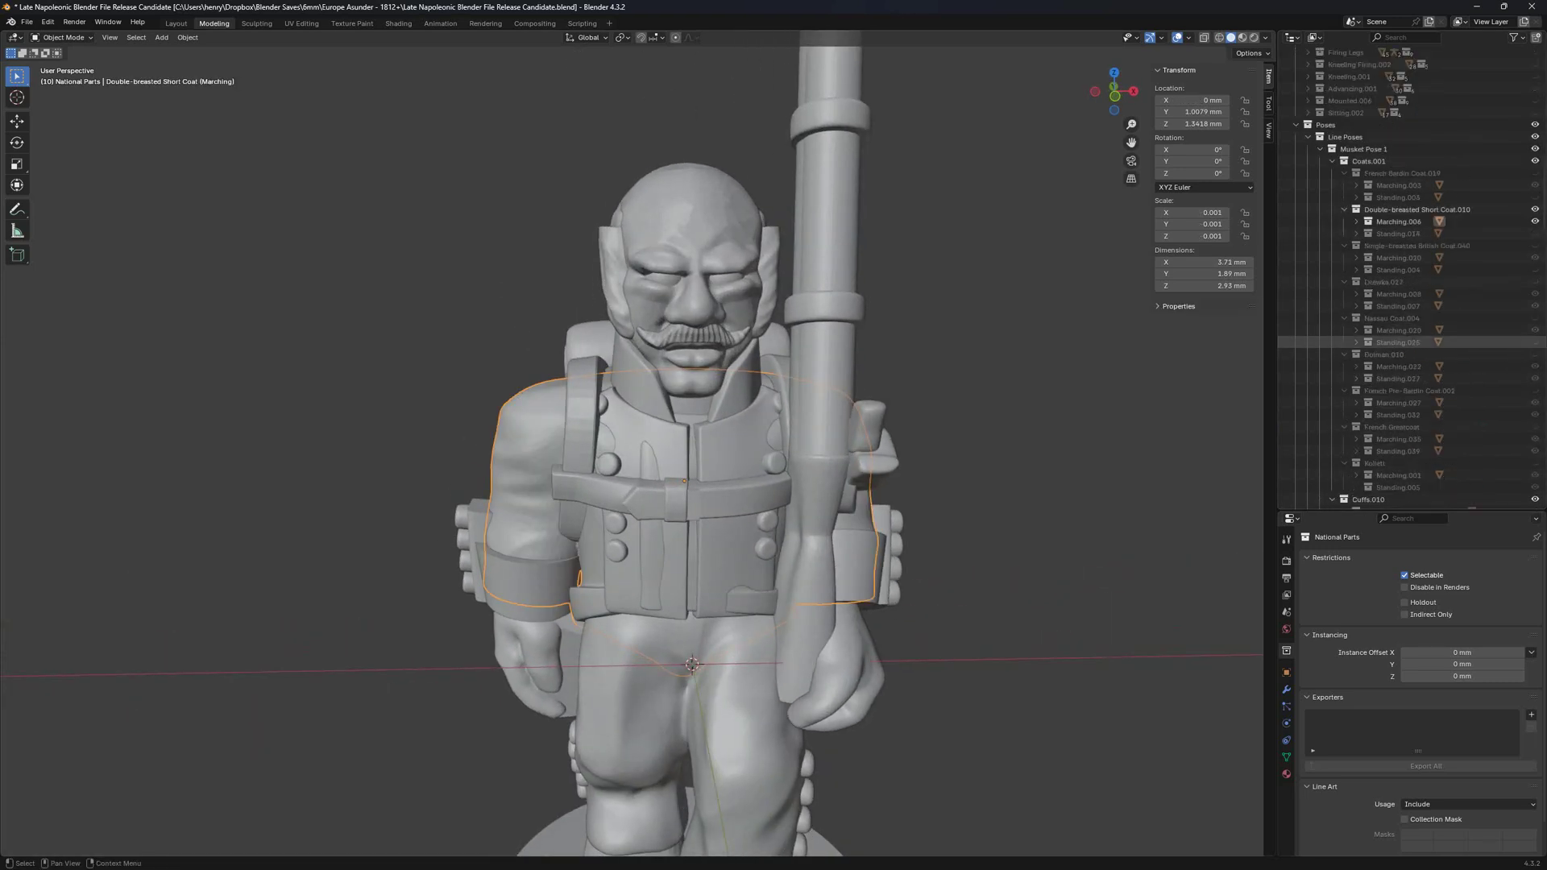
{"action": "left_click", "coordinate": [1535, 258]}
{"action": "scroll", "coordinate": [1536, 335], "scroll_direction": "down", "scroll_amount": 5}
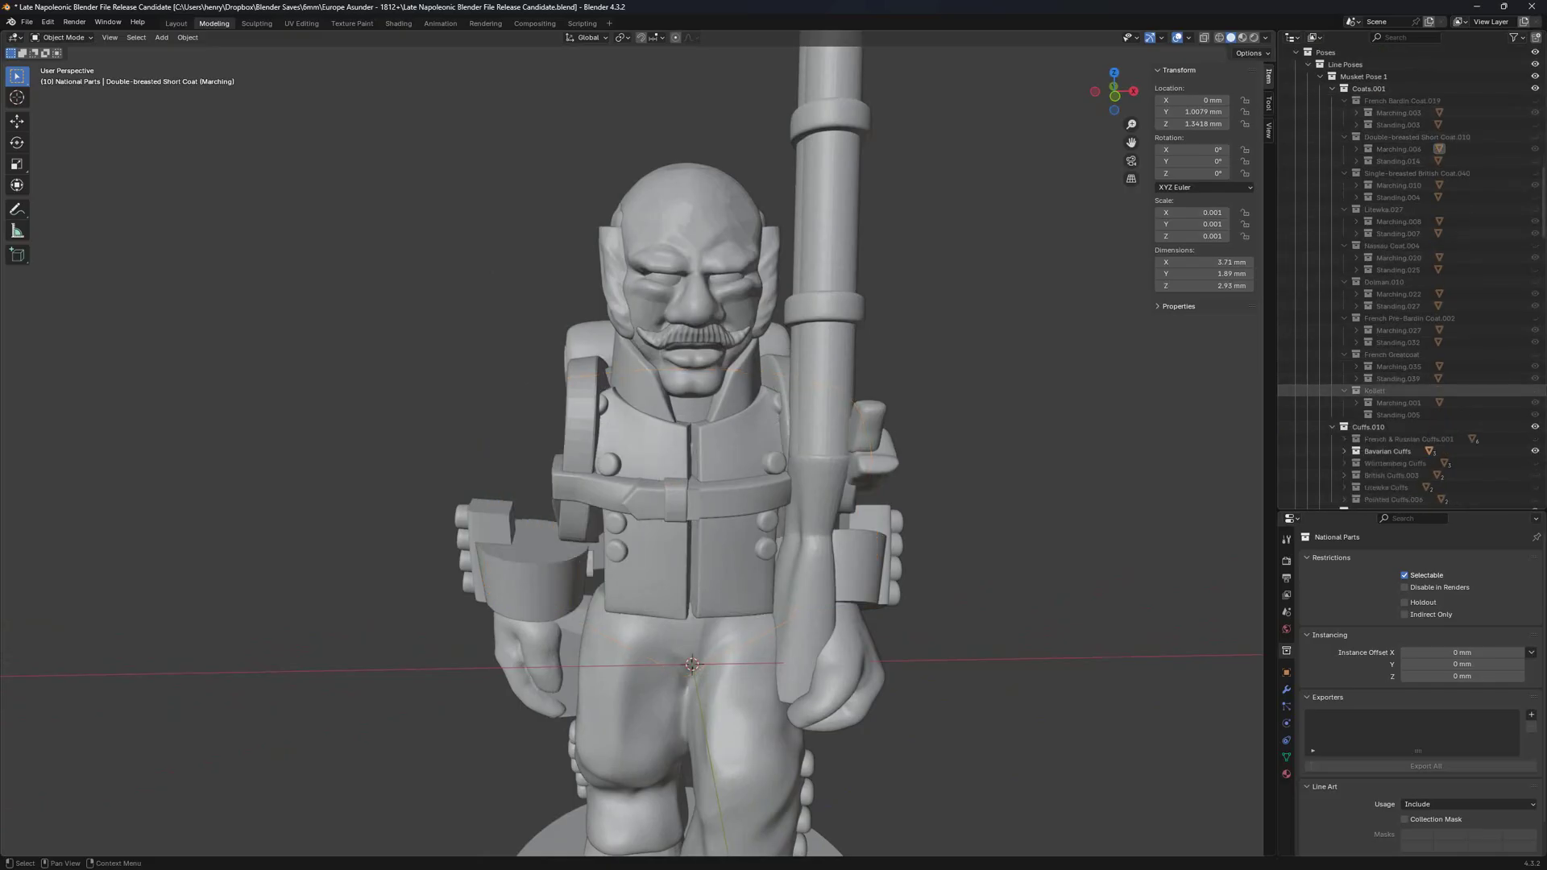
{"action": "left_click", "coordinate": [1535, 391]}
Examine the Kollett coat and Bavarian cuffs on the marching figure from several angles and distances.
{"action": "middle_click_drag", "start_coordinate": [725, 451], "coordinate": [771, 414]}
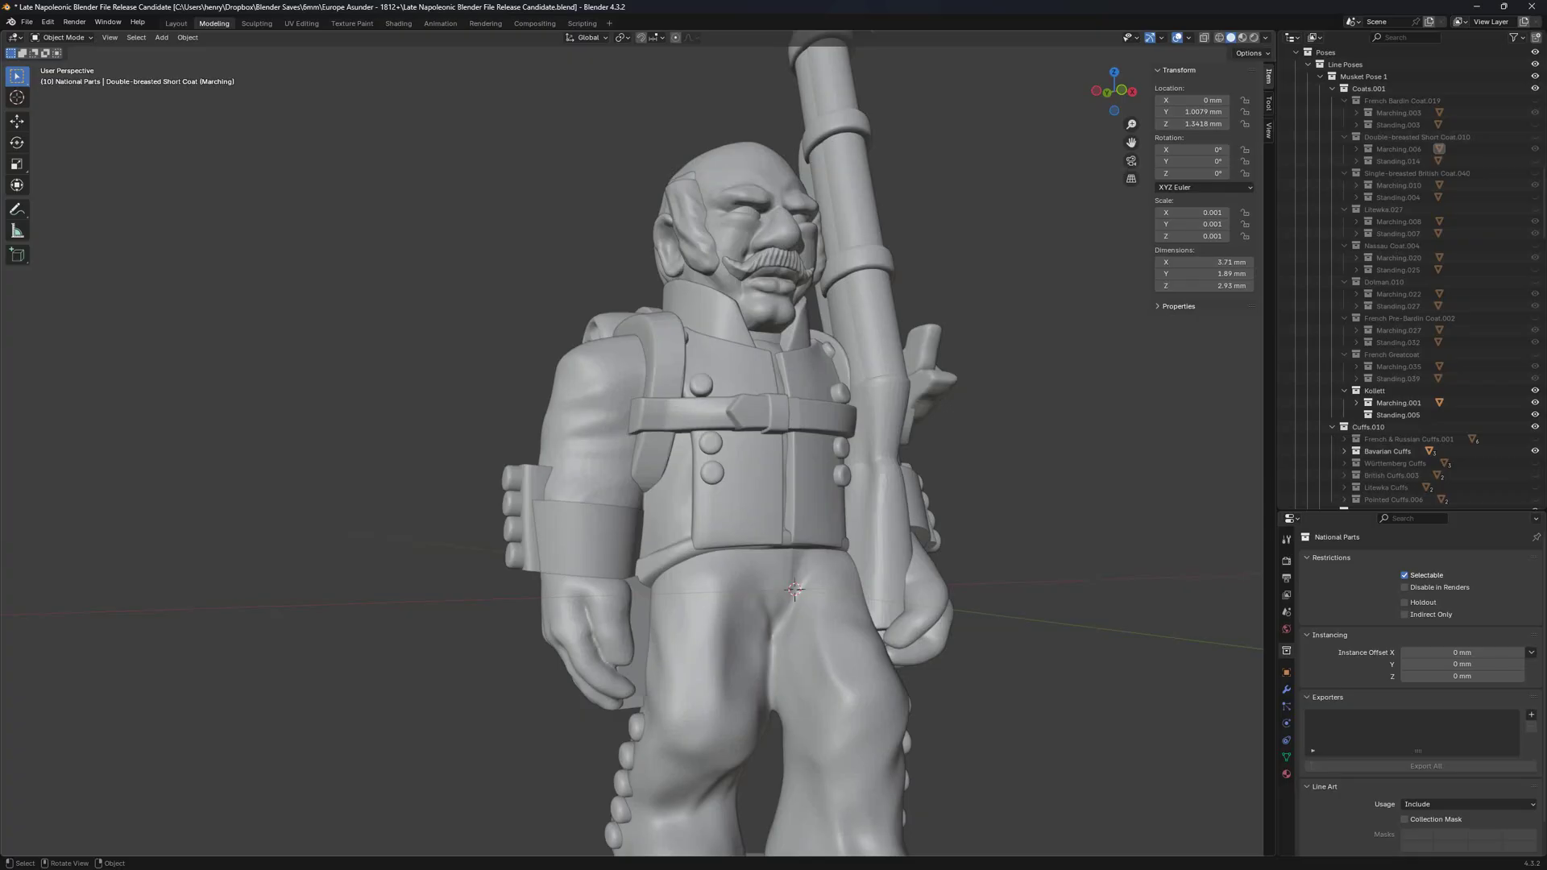
{"action": "middle_click_drag", "start_coordinate": [851, 403], "coordinate": [669, 415]}
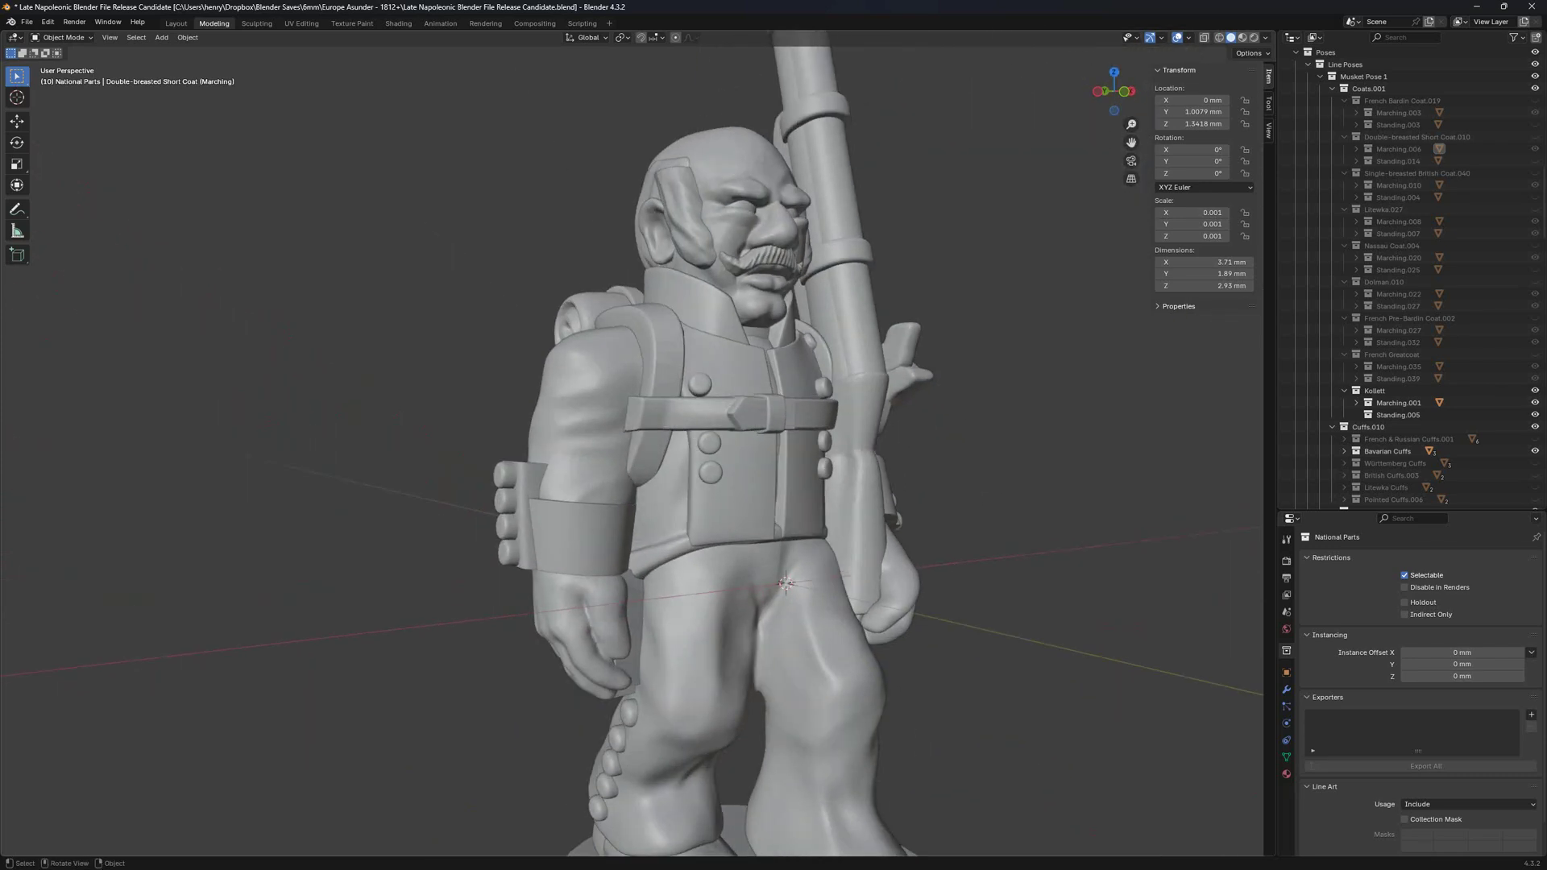
{"action": "scroll", "coordinate": [726, 443], "scroll_direction": "up", "scroll_amount": 1}
{"action": "scroll", "coordinate": [726, 443], "scroll_direction": "down", "scroll_amount": 4}
{"action": "middle_click_drag", "start_coordinate": [725, 443], "coordinate": [694, 516], "text": "shift"}
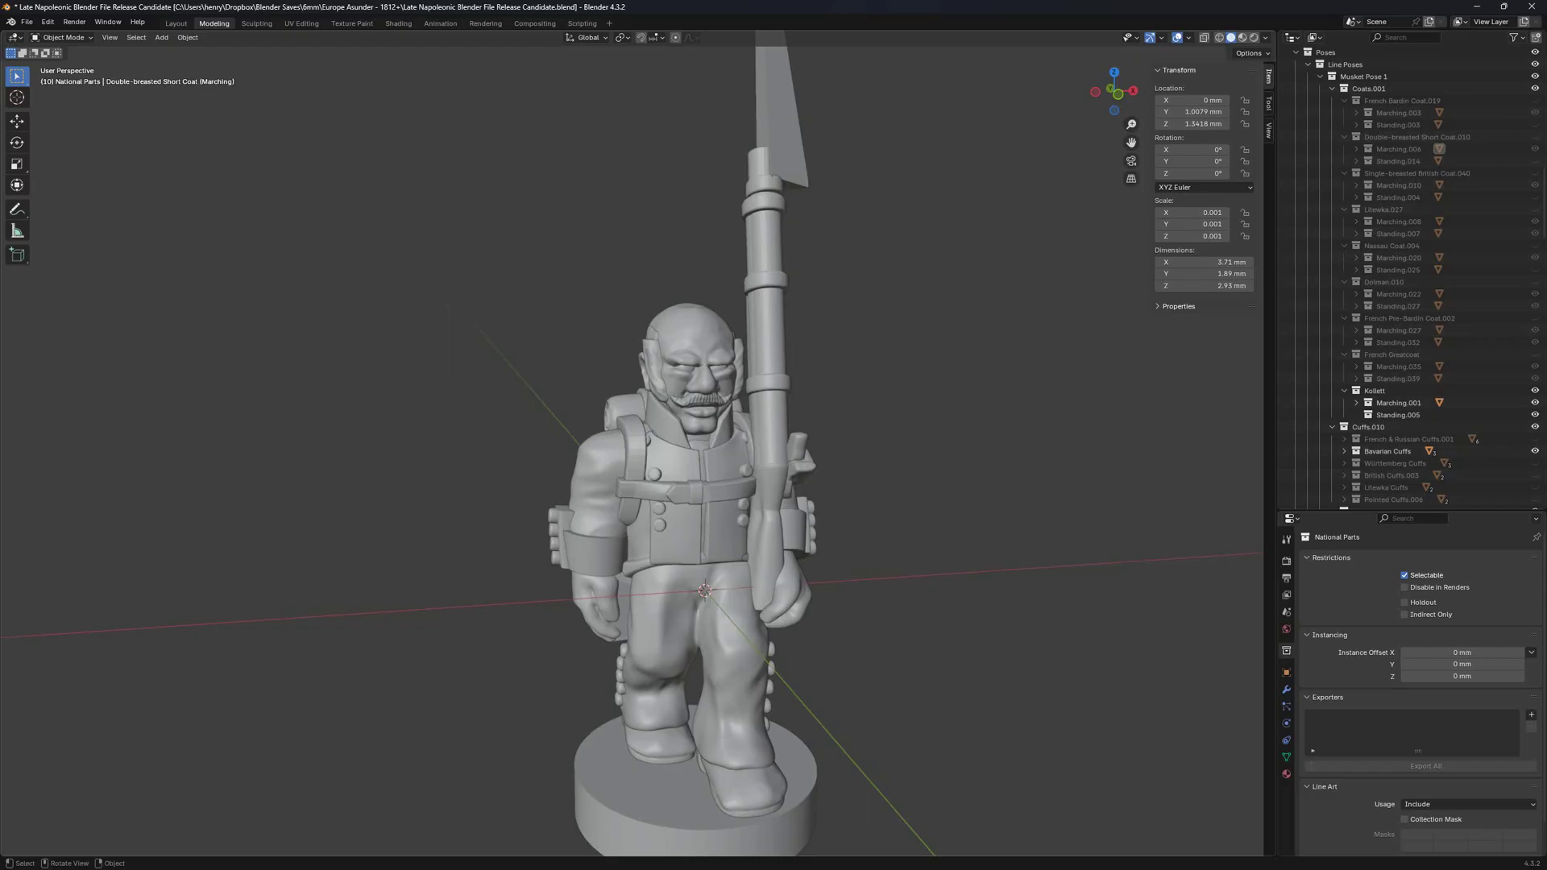
{"action": "scroll", "coordinate": [694, 484], "scroll_direction": "down", "scroll_amount": 3}
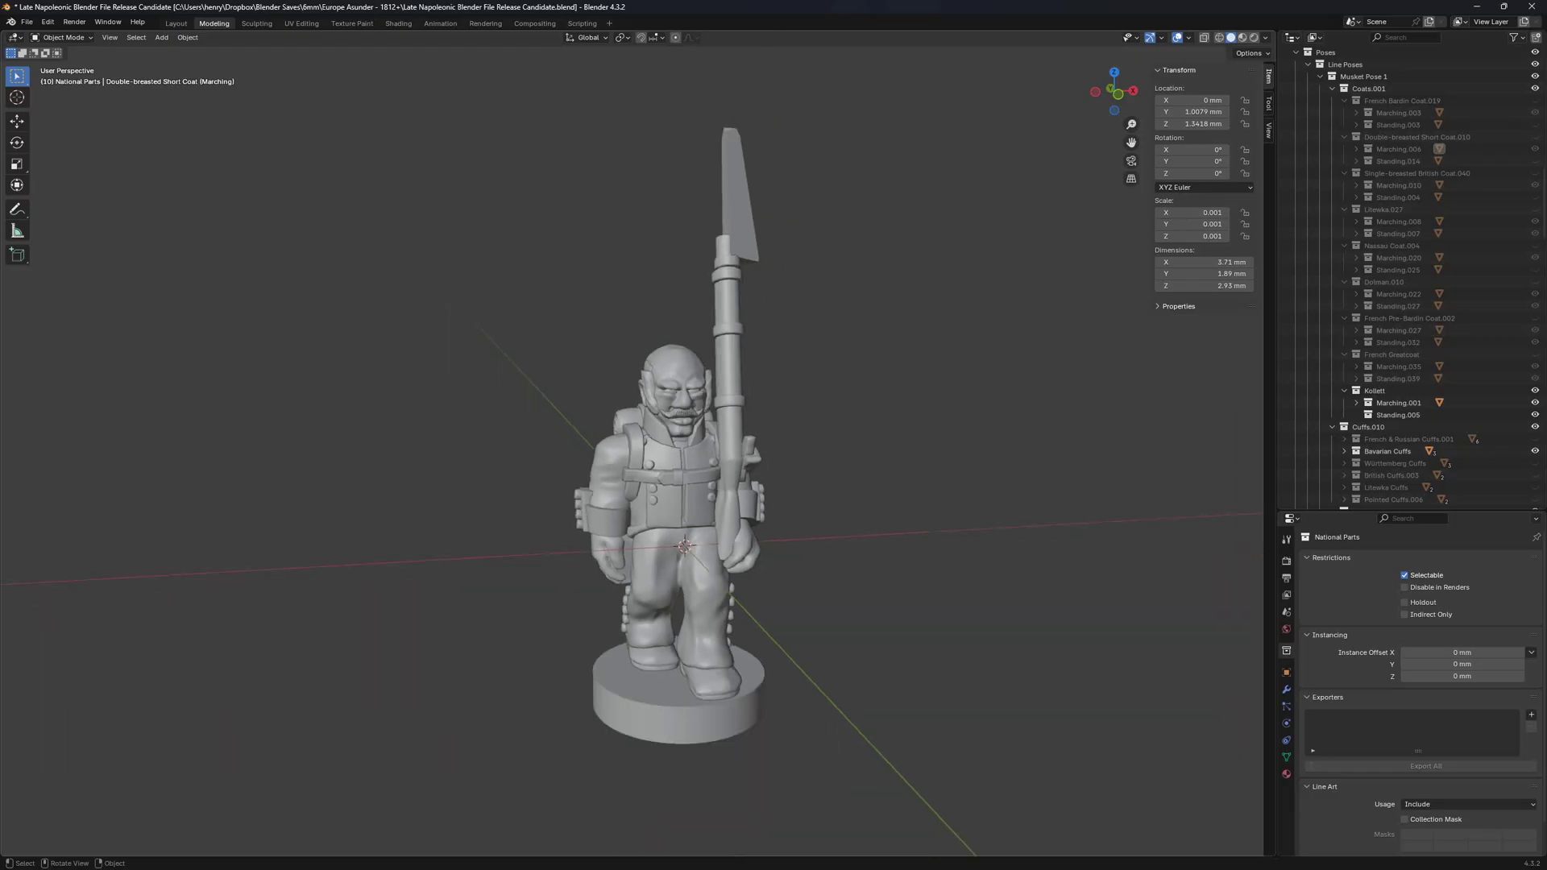
Switch to the Europe Asunder Figures 1.01 file, hide the Russian 1805 Shako, and show the Cocked Hats.
{"action": "key", "text": "alt+Tab"}
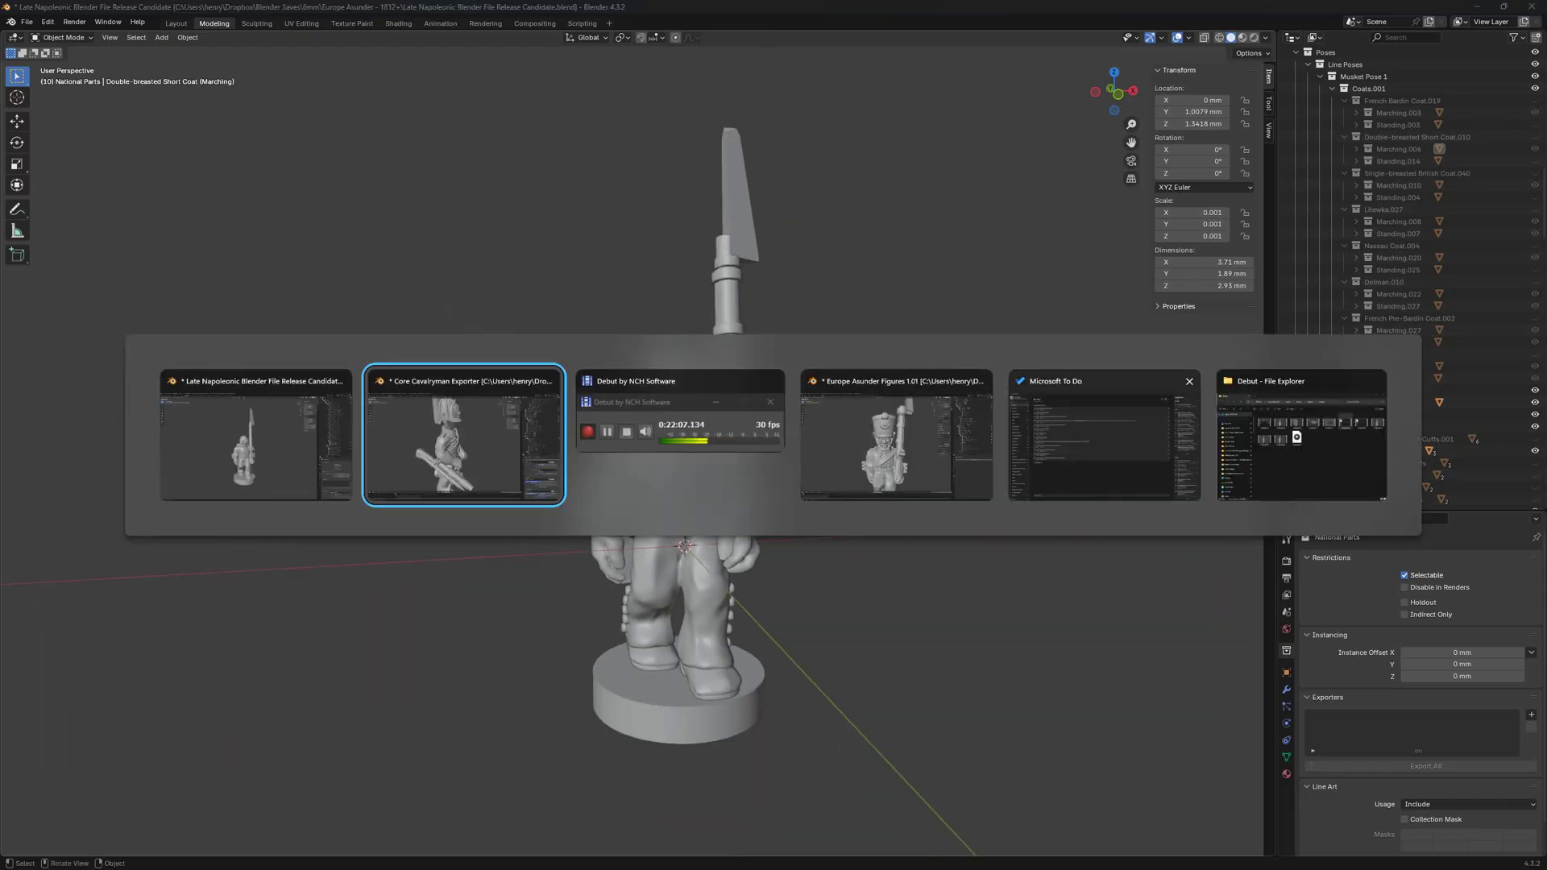
{"action": "key", "text": "Tab"}
{"action": "key", "text": "Tab"}
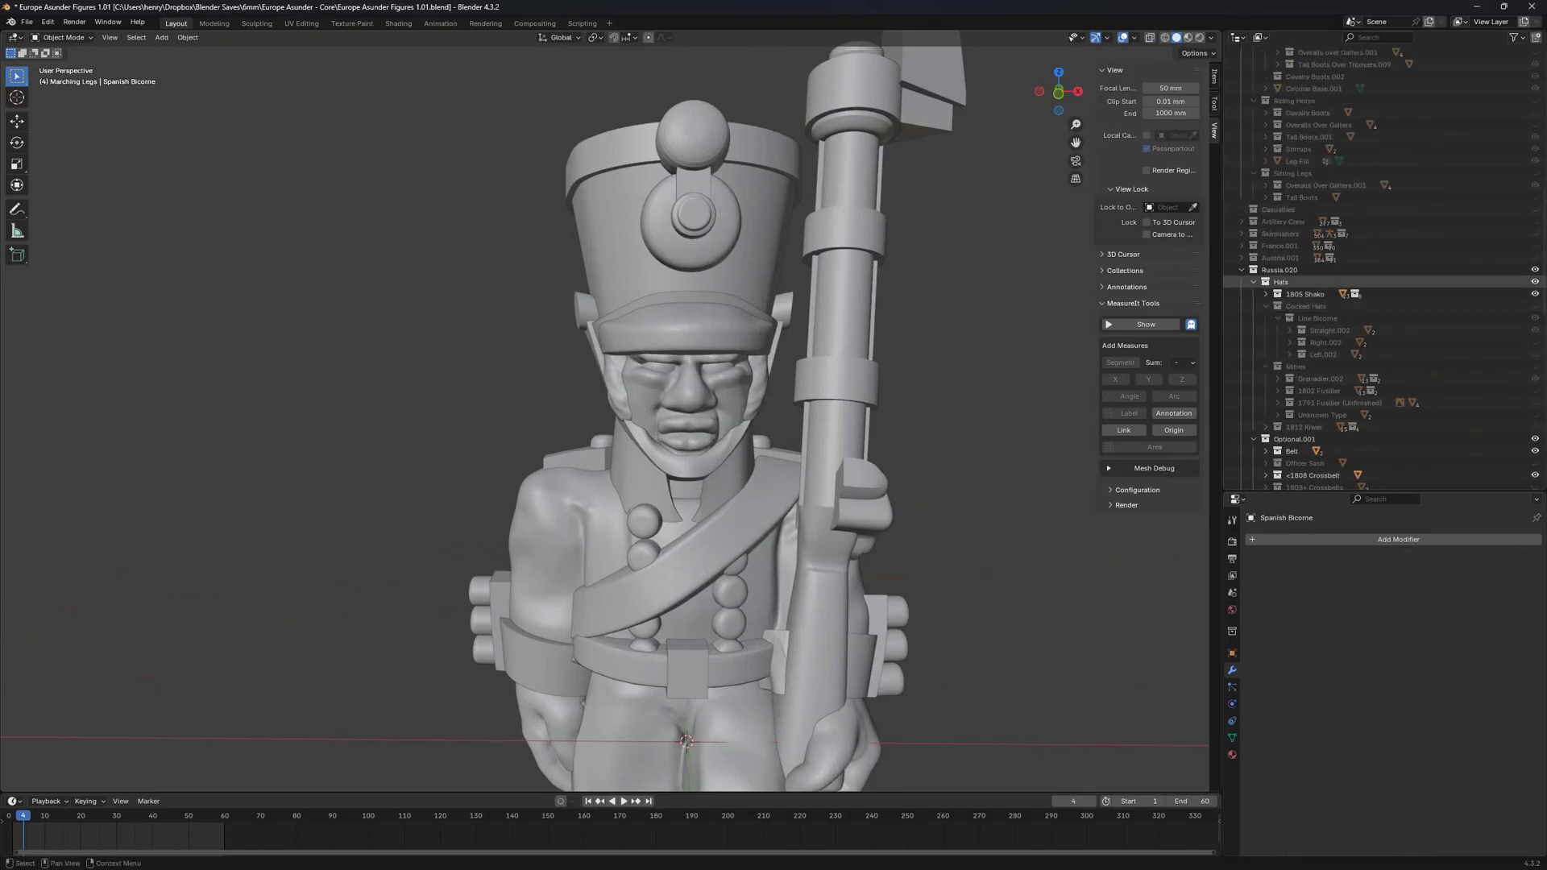
{"action": "left_click", "coordinate": [1536, 294]}
{"action": "left_click", "coordinate": [1535, 306]}
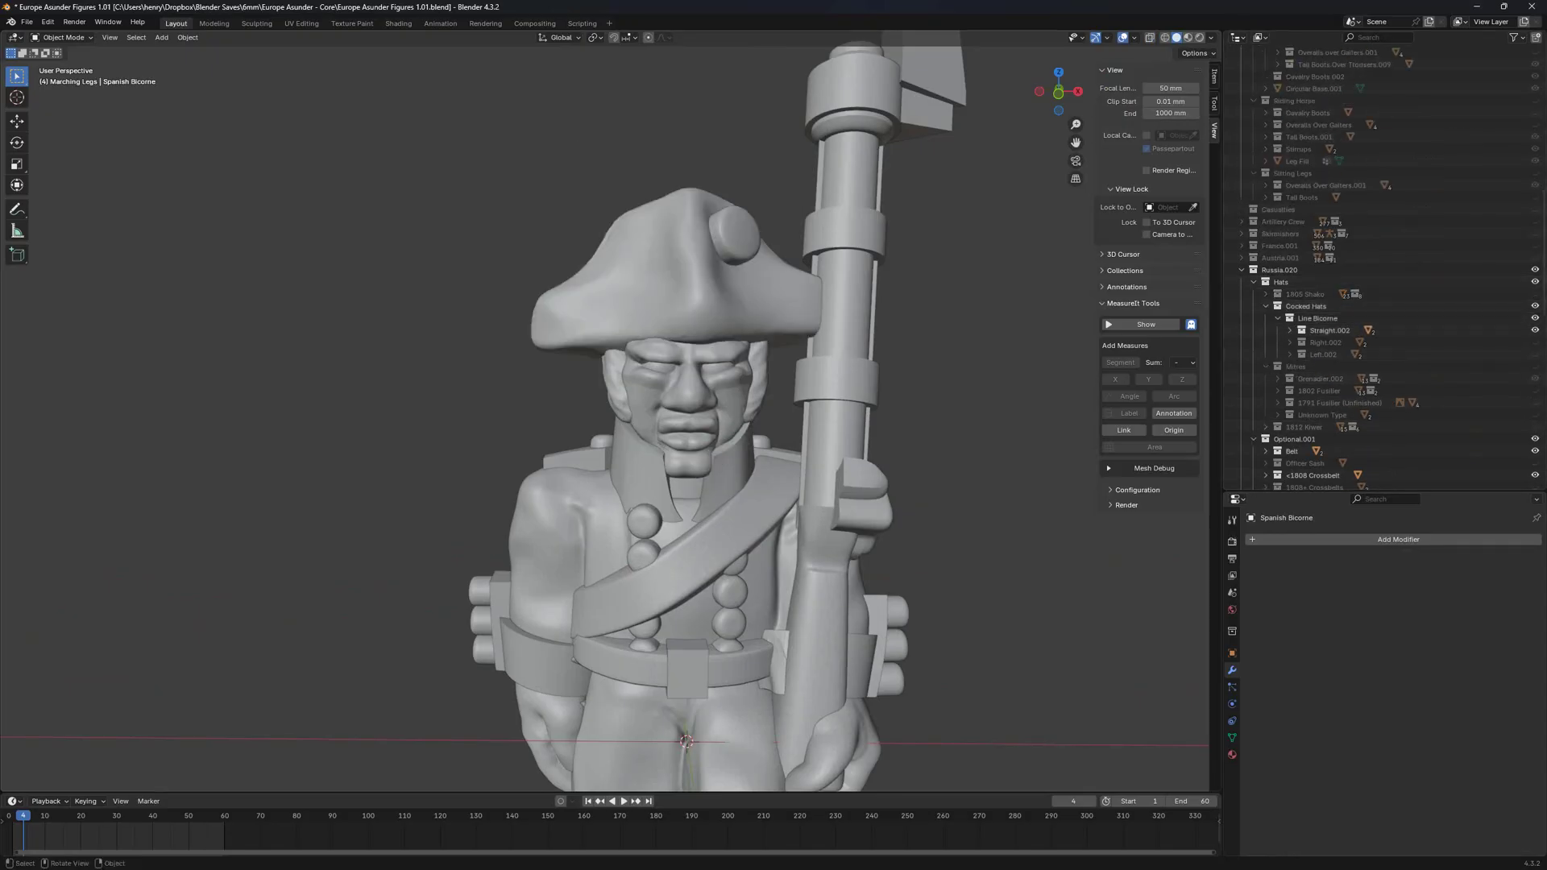
{"action": "middle_click_drag", "start_coordinate": [725, 403], "coordinate": [701, 412]}
Hide the Line Bicorne, show the Russian Mitres collection, and hide its Grenadier mitre after examining it.
{"action": "left_click", "coordinate": [1535, 318]}
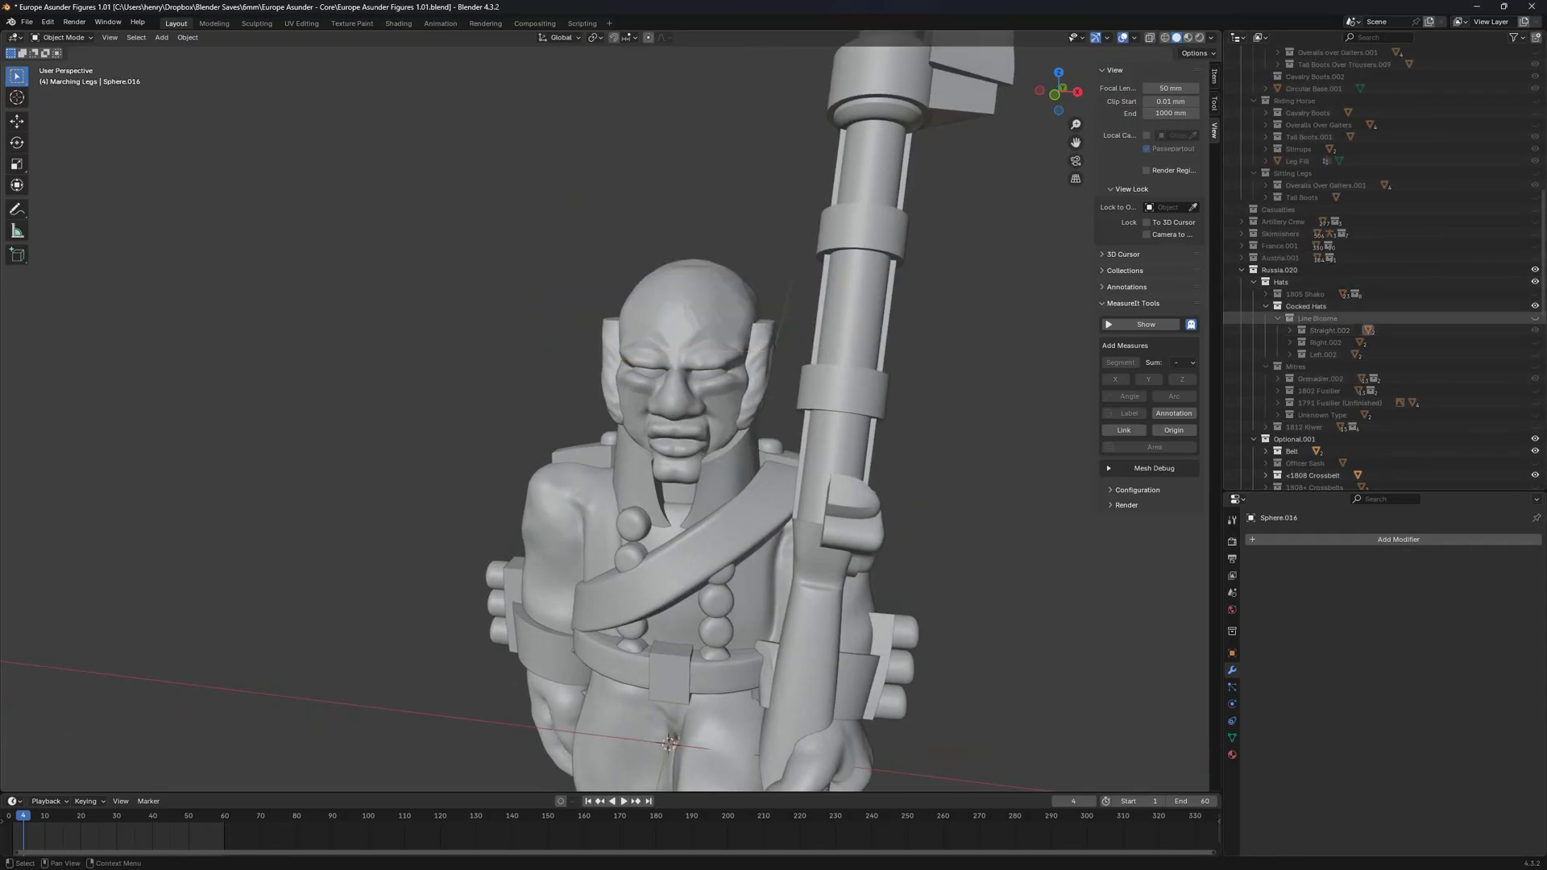
{"action": "left_click", "coordinate": [1535, 366]}
{"action": "left_click", "coordinate": [1535, 367]}
{"action": "left_click", "coordinate": [1535, 367]}
{"action": "mouse_move", "coordinate": [709, 298]}
{"action": "middle_mouse_down"}
{"action": "mouse_move", "coordinate": [879, 295]}
{"action": "mouse_move", "coordinate": [693, 288]}
{"action": "middle_mouse_up"}
{"action": "left_click", "coordinate": [689, 289]}
{"action": "left_click", "coordinate": [1535, 379]}
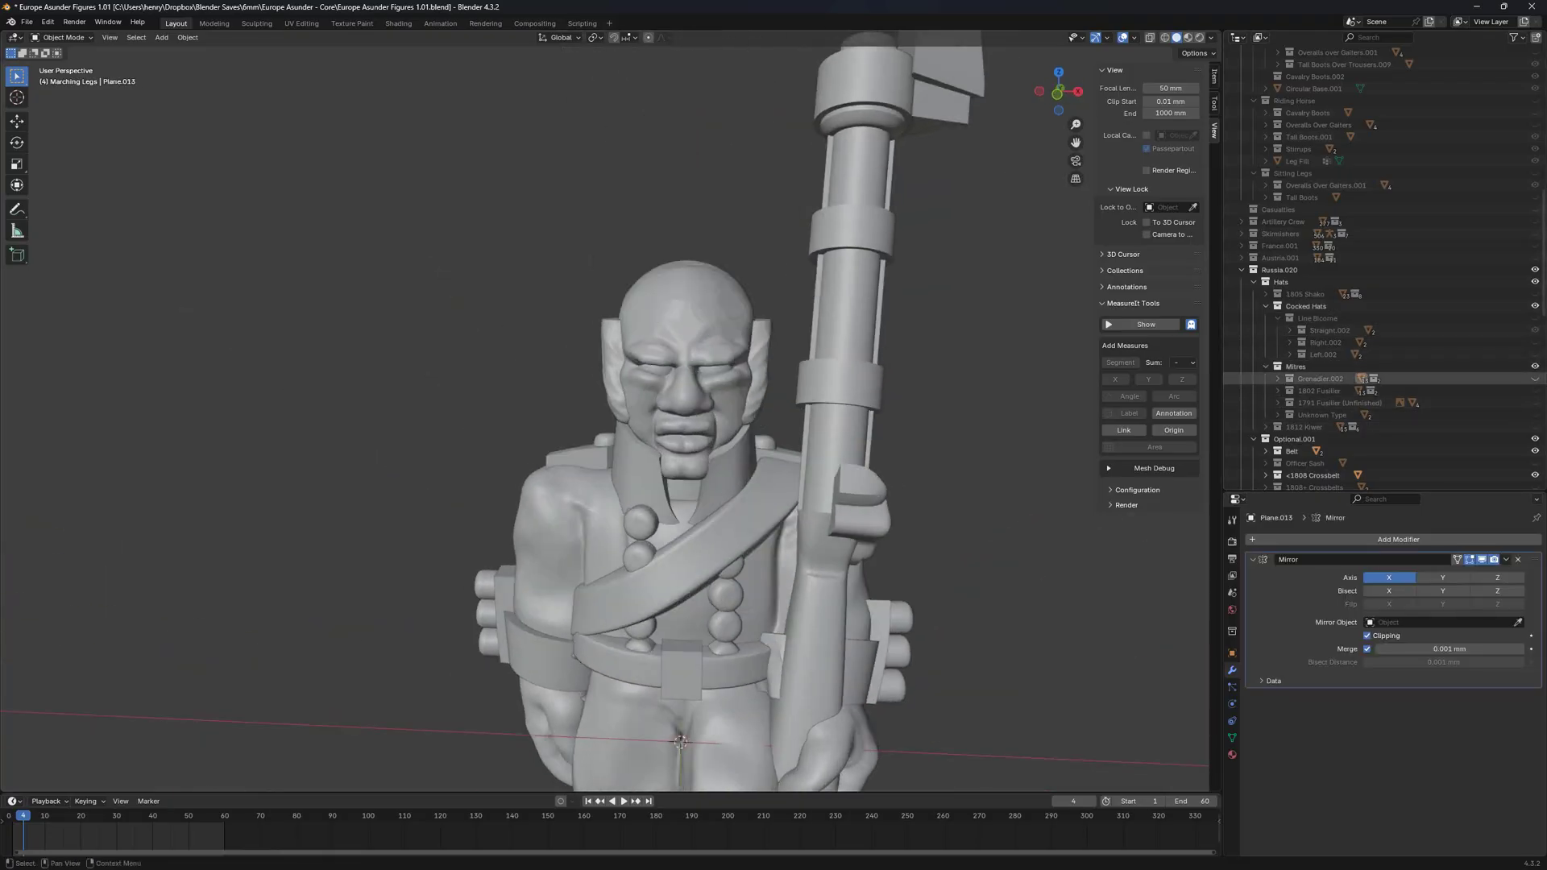
Show the Russian 1802 Fusilier mitre, select all of its parts including the hat base, and copy them.
{"action": "left_click", "coordinate": [1535, 391]}
{"action": "middle_click_drag", "start_coordinate": [693, 338], "coordinate": [737, 374], "text": "shift"}
{"action": "middle_click_drag", "start_coordinate": [737, 375], "coordinate": [713, 346]}
{"action": "key", "text": "shift+z"}
{"action": "left_click_drag", "start_coordinate": [527, 192], "coordinate": [846, 331]}
{"action": "key", "text": "shift+z"}
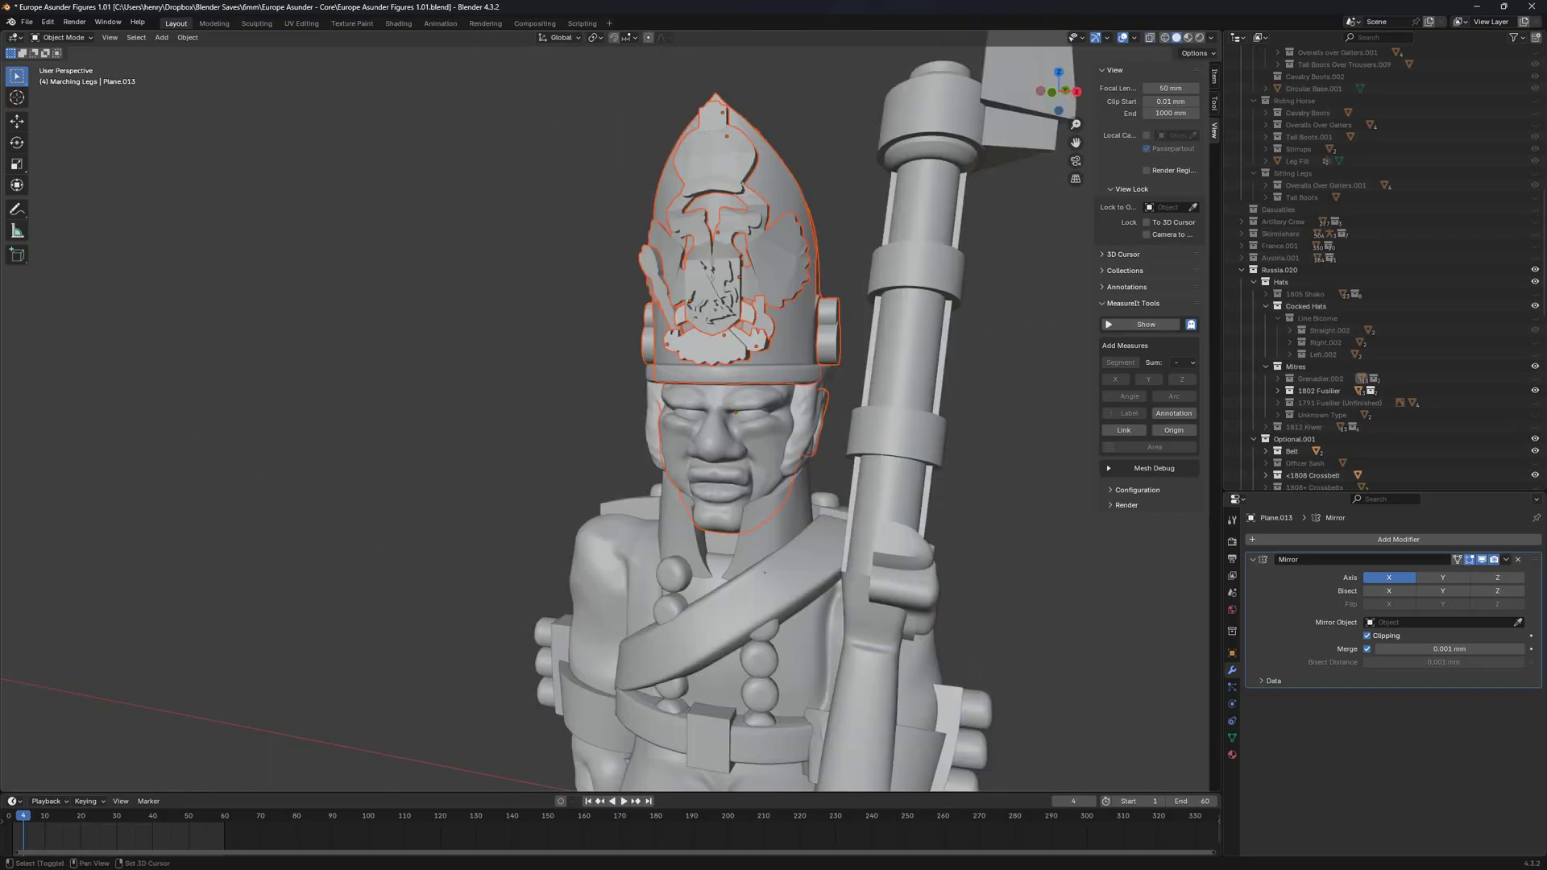
{"action": "left_click", "coordinate": [778, 375], "text": "shift"}
{"action": "key", "text": "shift+z"}
{"action": "key", "text": "b"}
{"action": "middle_click_drag", "start_coordinate": [701, 432], "coordinate": [738, 465]}
{"action": "key", "text": "shift+z"}
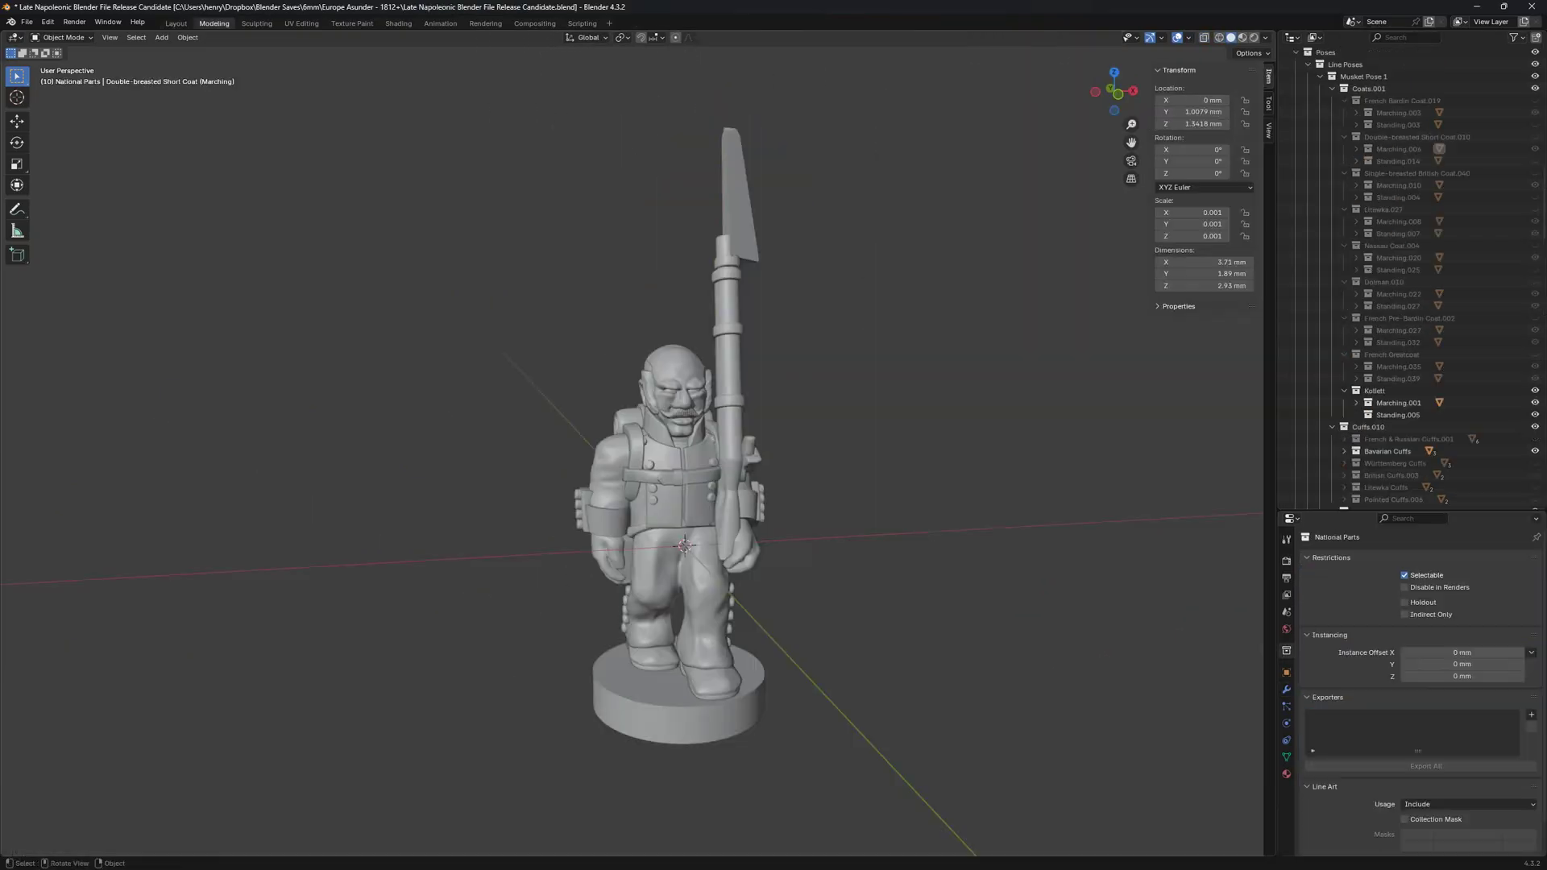
Switch to the Late Napoleonic Blender File Release Candidate file and paste the copied mitre parts into the Scene Collection.
{"action": "scroll", "coordinate": [1410, 274], "scroll_direction": "up", "scroll_amount": 15}
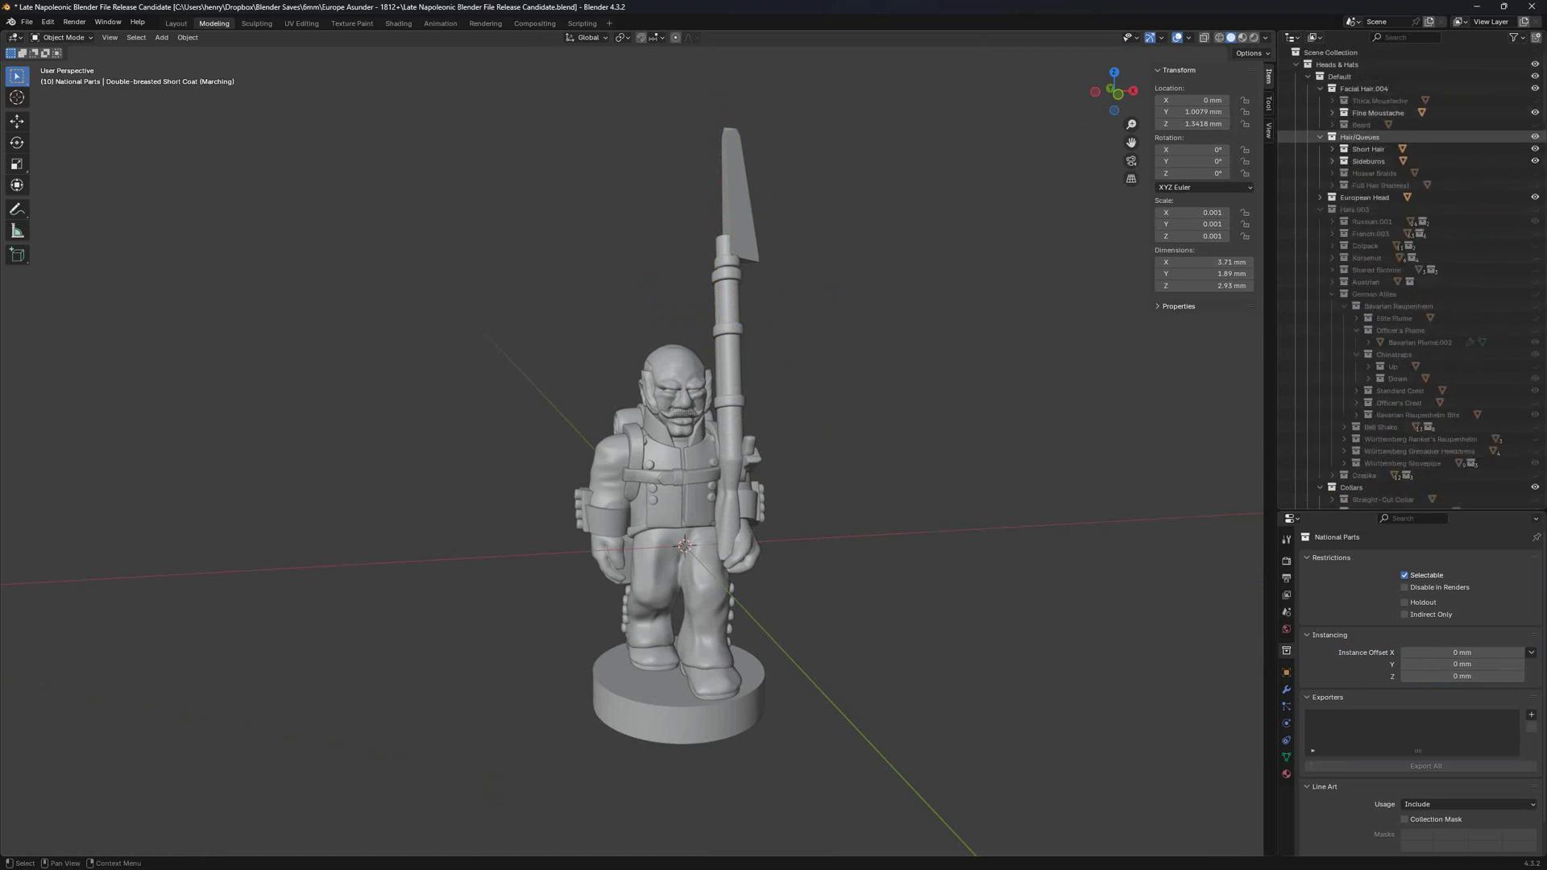
{"action": "left_click", "coordinate": [1331, 52]}
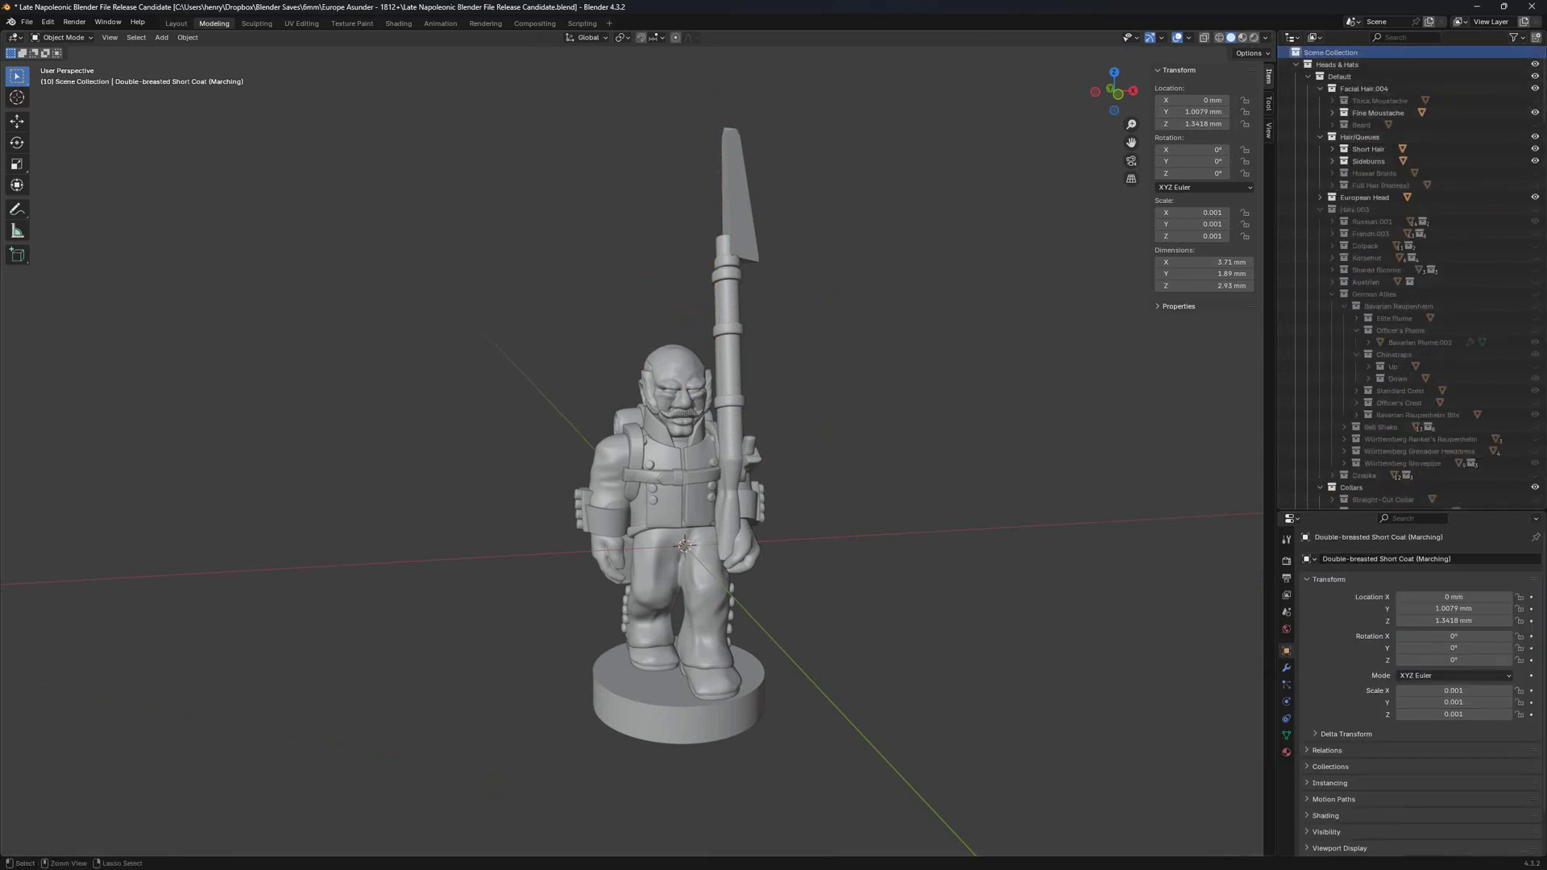
{"action": "key", "text": "ctrl+v"}
{"action": "middle_click_drag", "start_coordinate": [685, 322], "coordinate": [722, 290]}
{"action": "scroll", "coordinate": [685, 314], "scroll_direction": "up", "scroll_amount": 4}
{"action": "left_click", "coordinate": [879, 290]}
{"action": "scroll", "coordinate": [738, 278], "scroll_direction": "down", "scroll_amount": 4}
{"action": "scroll", "coordinate": [777, 278], "scroll_direction": "up", "scroll_amount": 4}
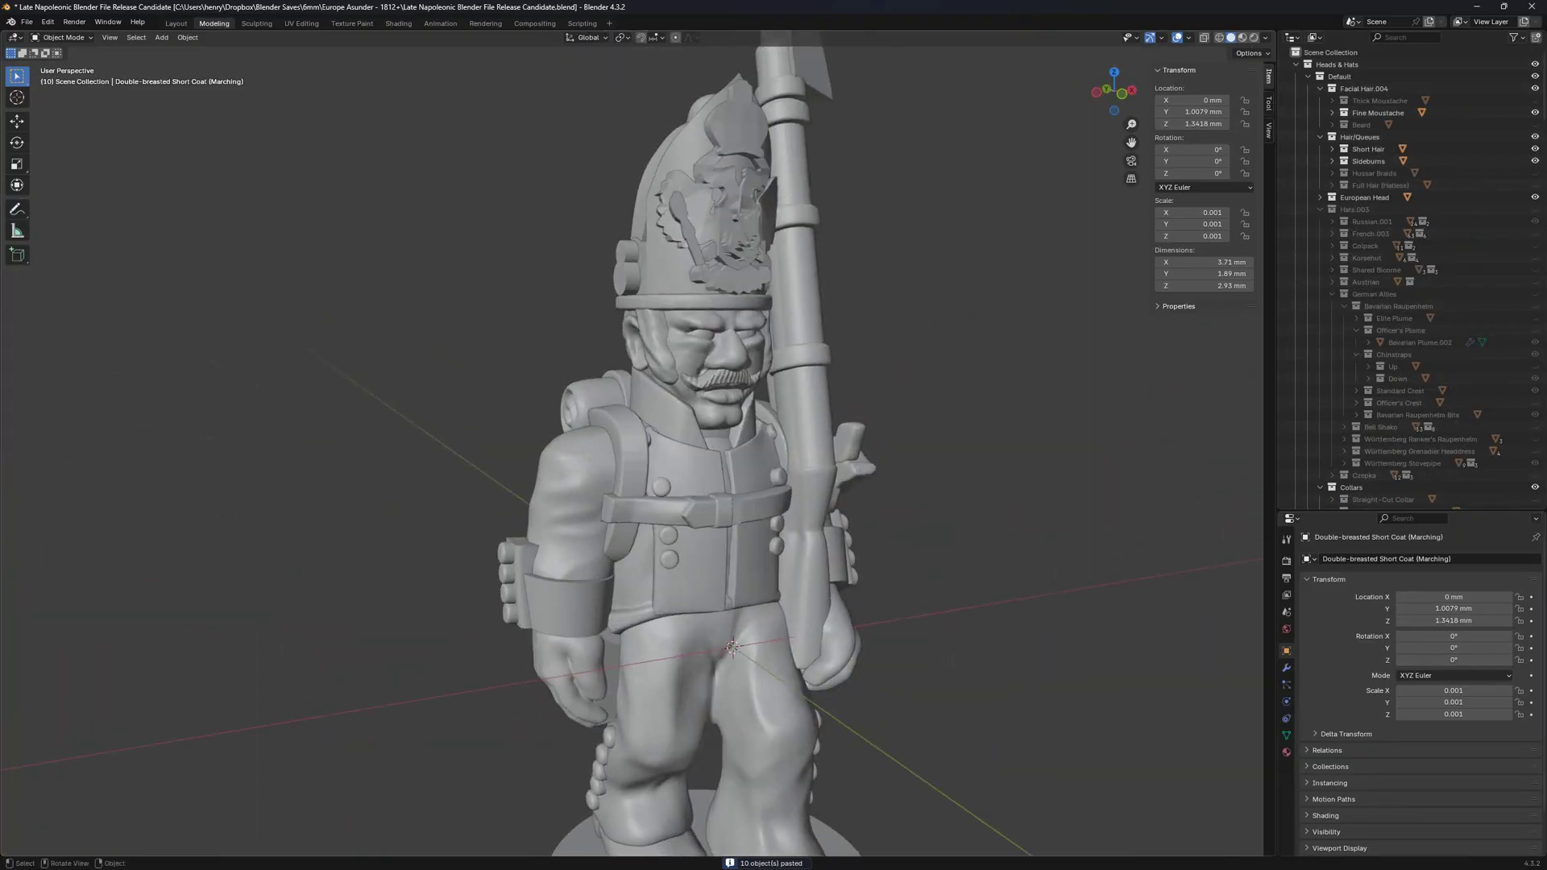
Show the French Cartridge Box collection under French Allies and check it from behind the figure.
{"action": "left_click", "coordinate": [717, 560]}
{"action": "middle_click_drag", "start_coordinate": [717, 560], "coordinate": [419, 557]}
{"action": "scroll", "coordinate": [665, 557], "scroll_direction": "down", "scroll_amount": 3}
{"action": "scroll", "coordinate": [1410, 294], "scroll_direction": "down", "scroll_amount": 15}
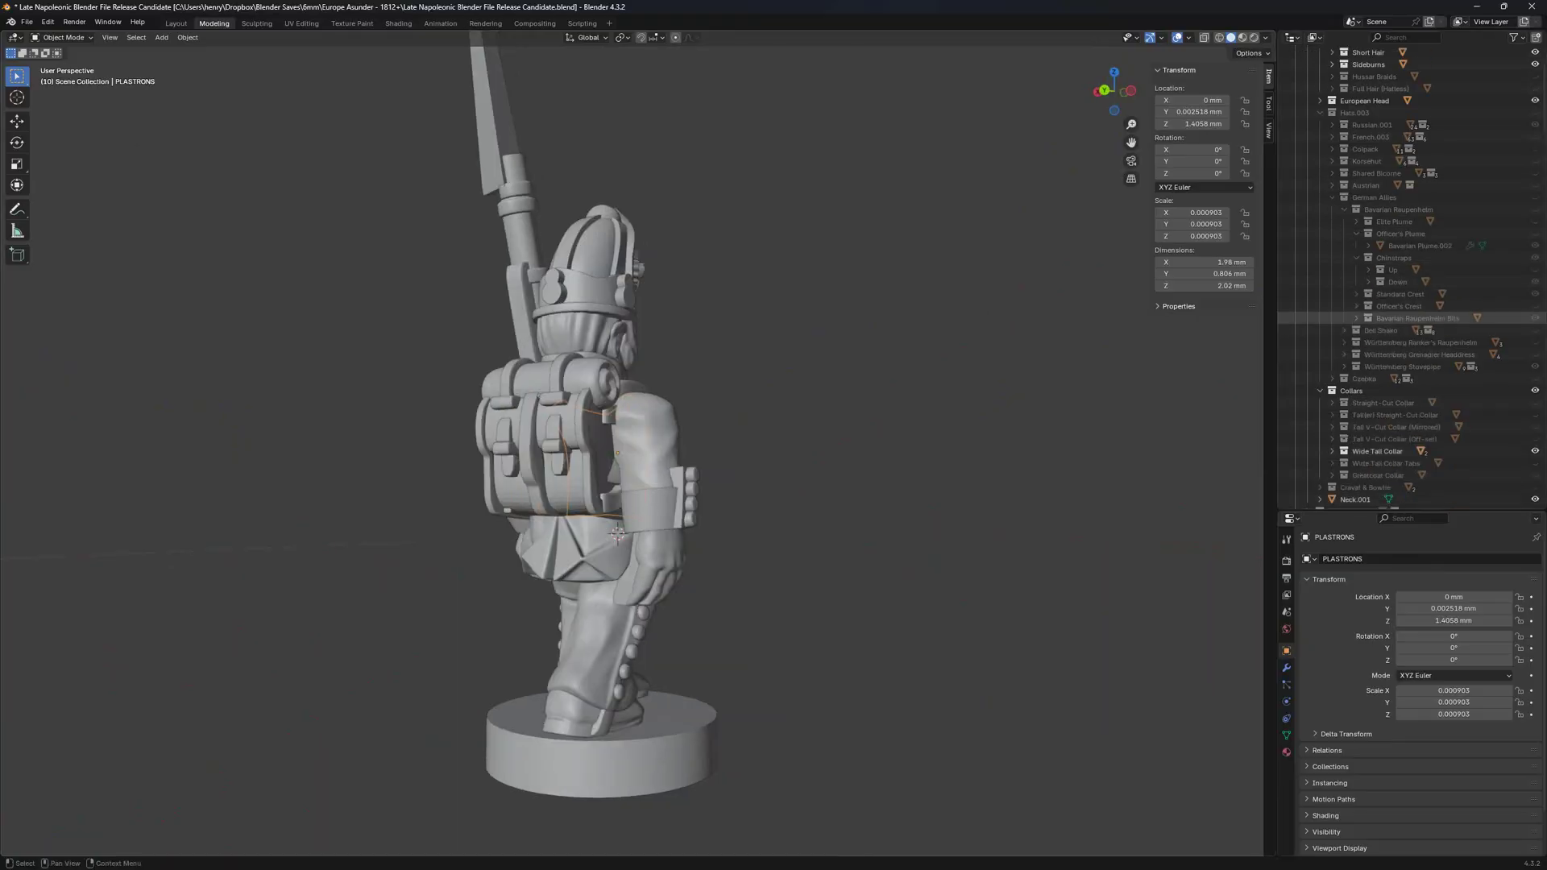
{"action": "scroll", "coordinate": [1410, 295], "scroll_direction": "down", "scroll_amount": 15}
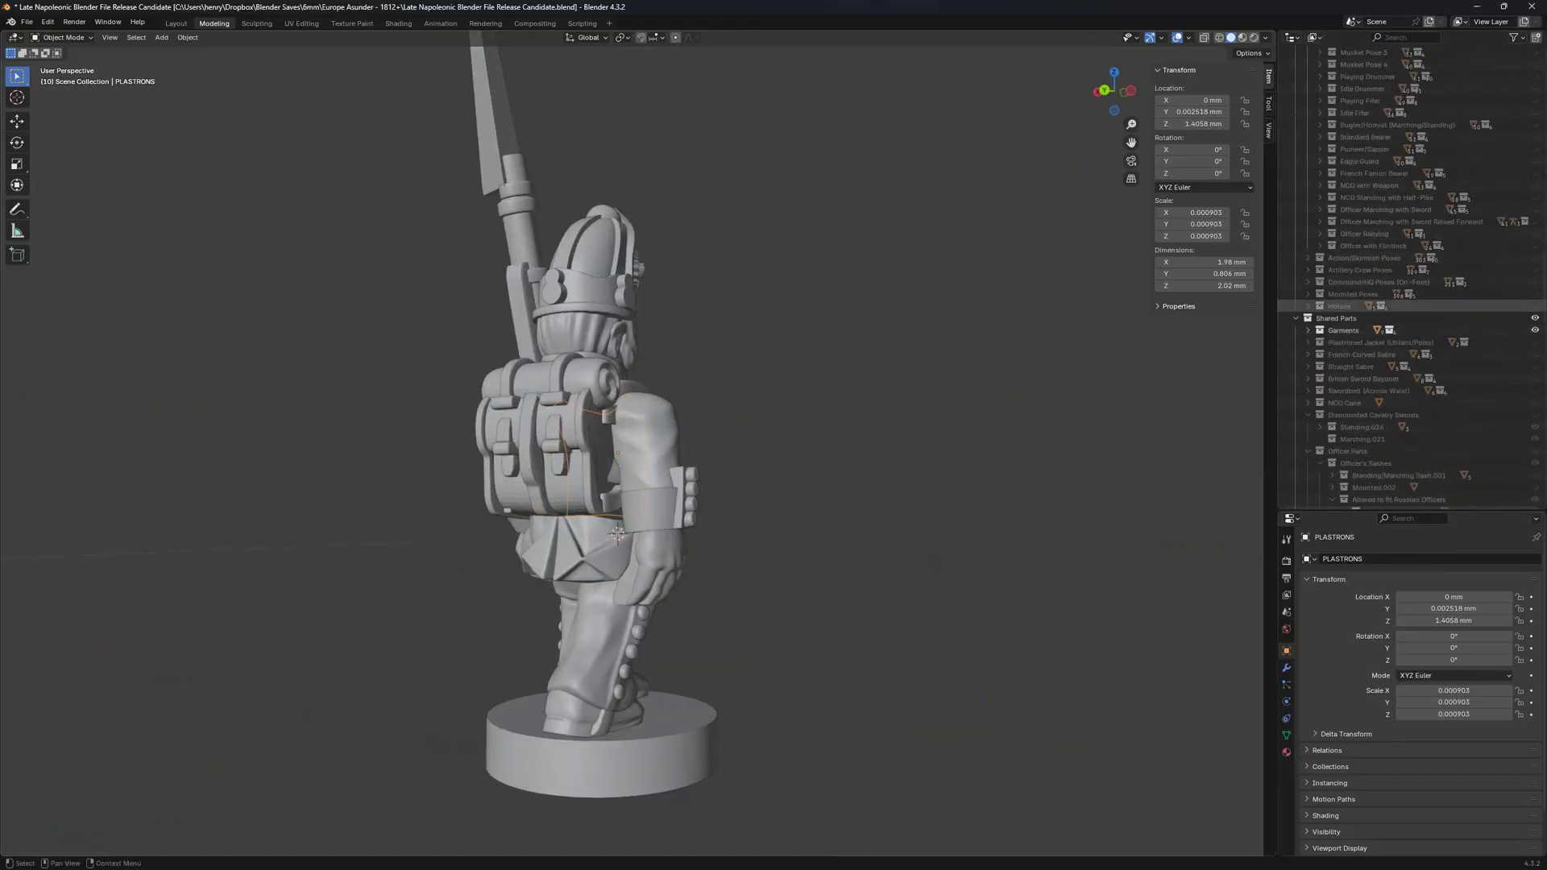
{"action": "scroll", "coordinate": [1410, 331], "scroll_direction": "up", "scroll_amount": 2}
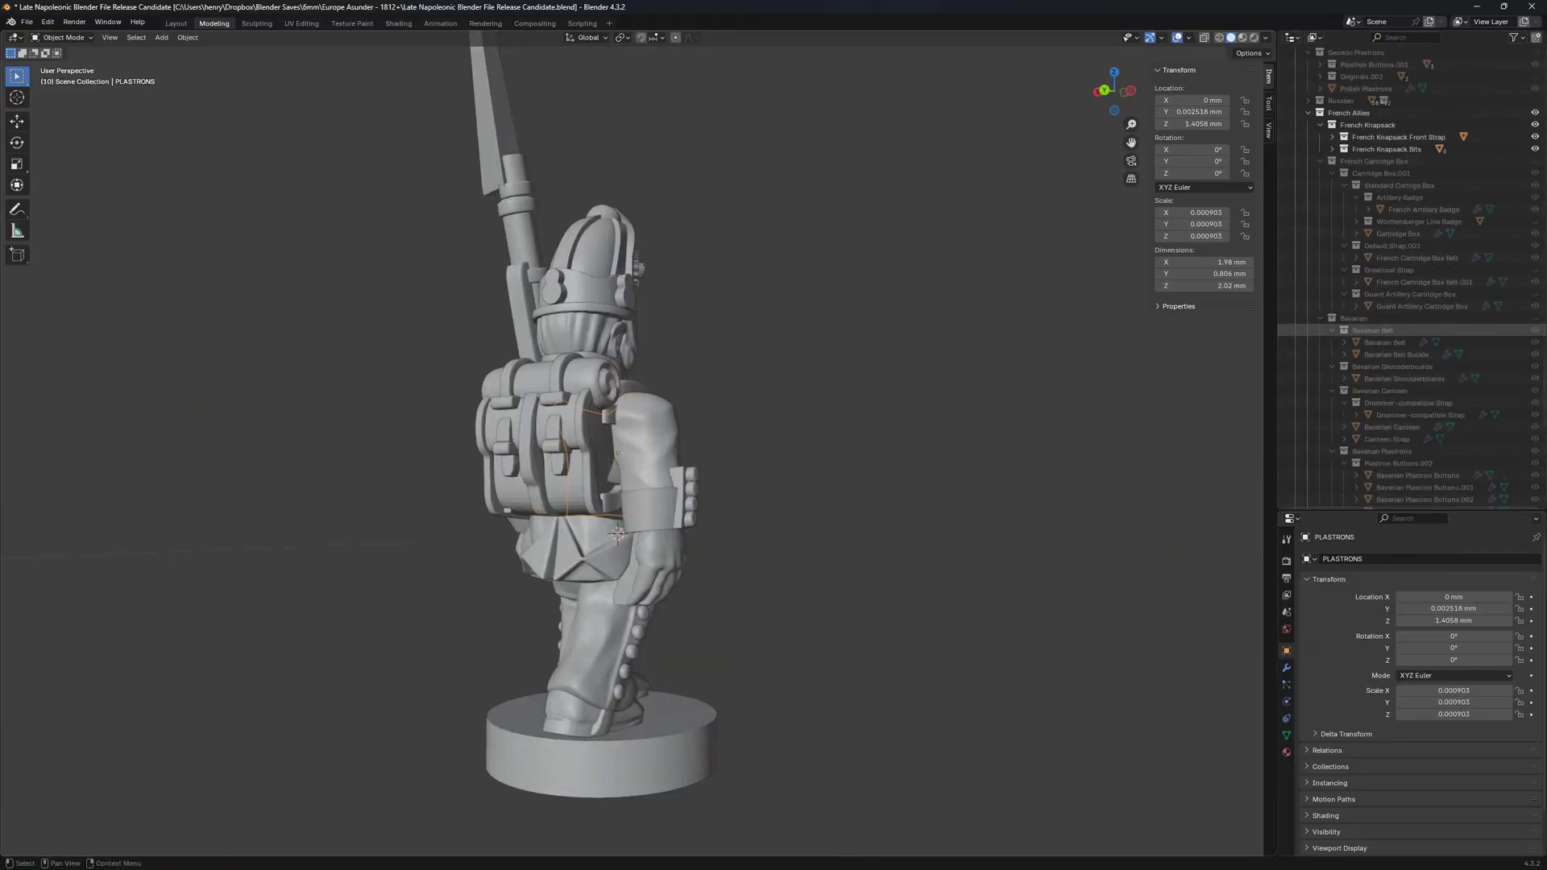
{"action": "left_click", "coordinate": [1536, 162]}
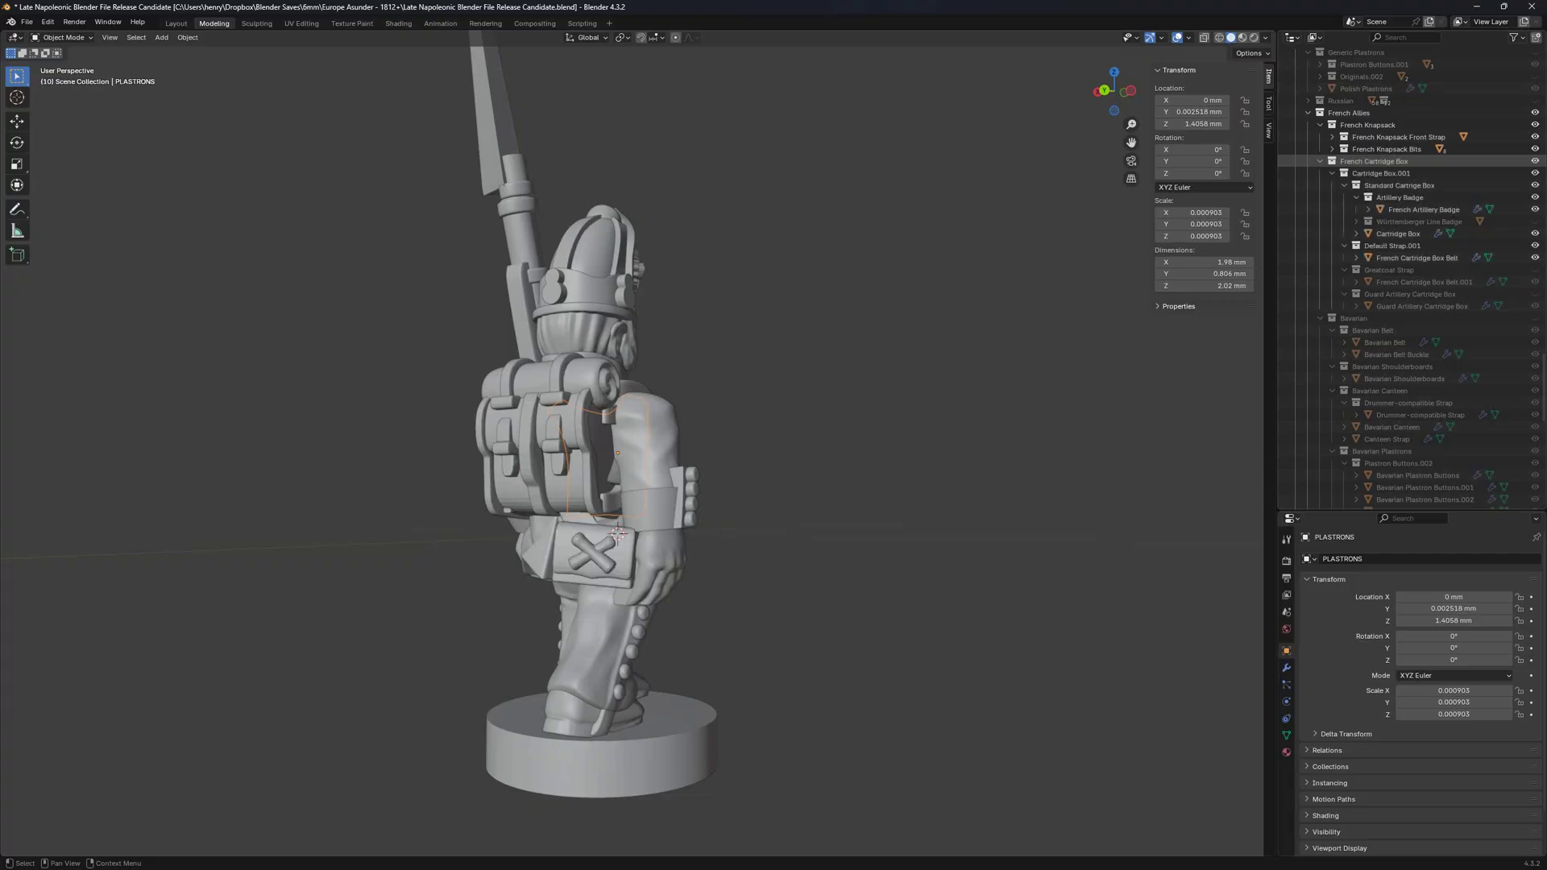
{"action": "middle_click_drag", "start_coordinate": [1008, 346], "coordinate": [1081, 334]}
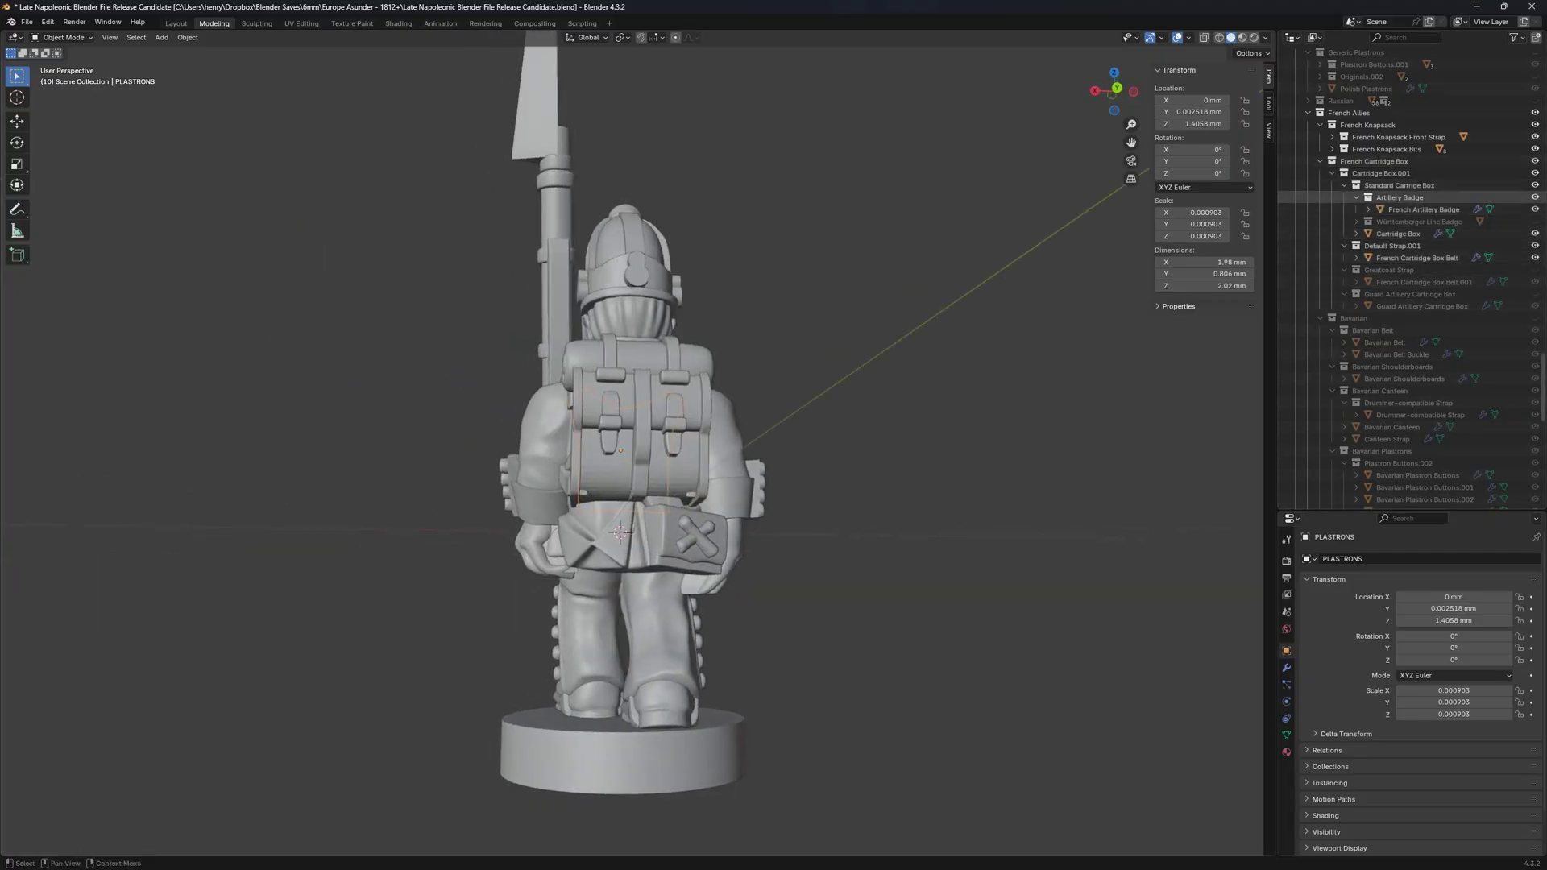
{"action": "middle_click_drag", "start_coordinate": [1113, 322], "coordinate": [742, 346]}
Replace the Flared Overalls of the Marching Legs with the Plain Overalls with Hussar Boots.
{"action": "scroll", "coordinate": [1410, 354], "scroll_direction": "down", "scroll_amount": 15}
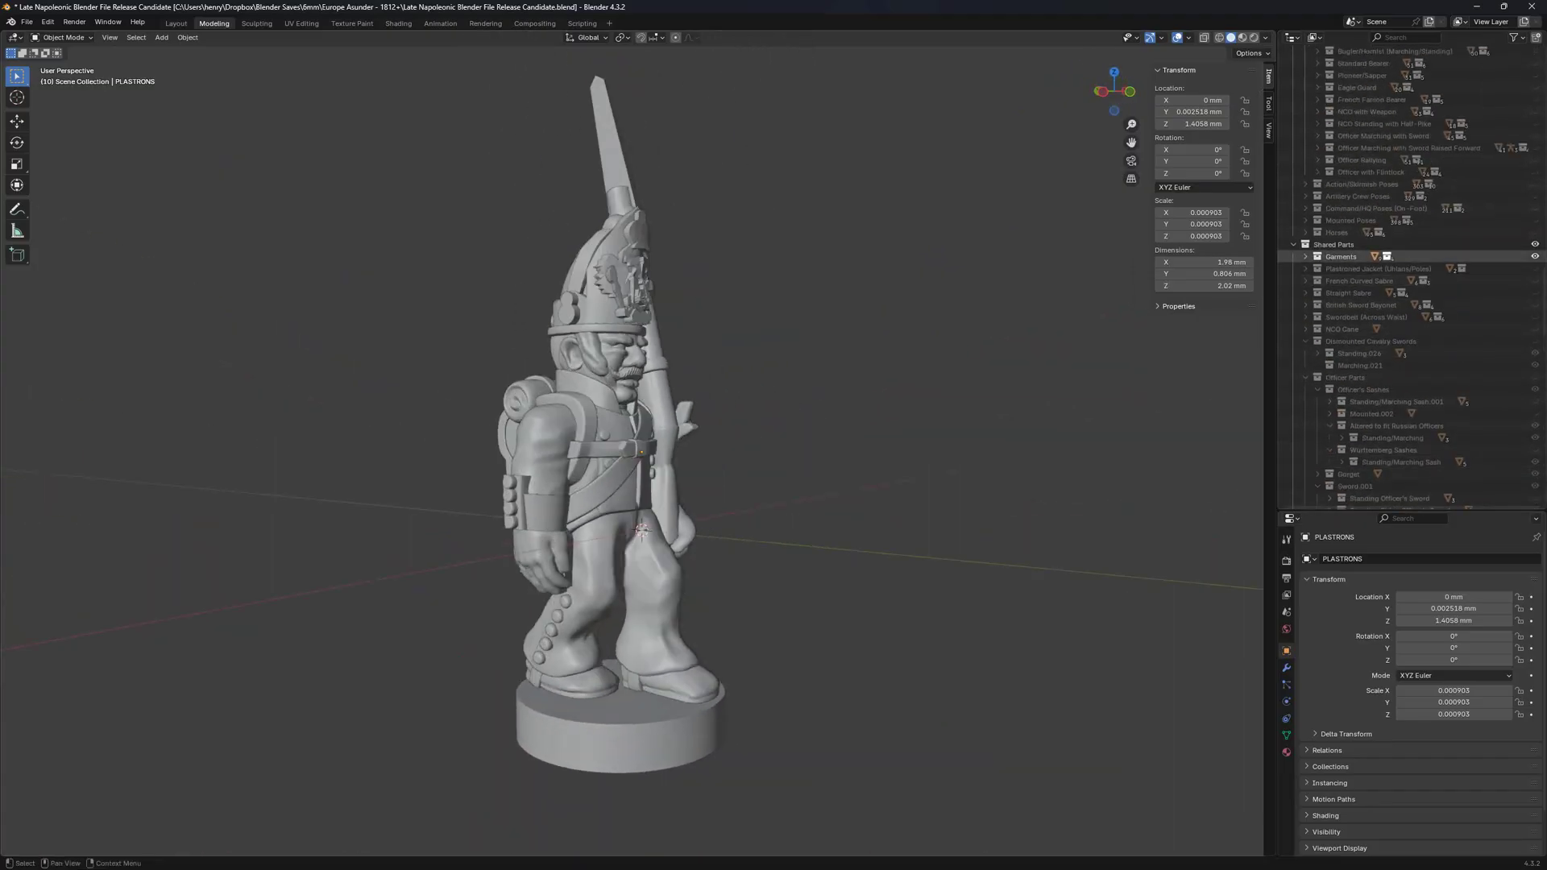
{"action": "scroll", "coordinate": [1410, 367], "scroll_direction": "up", "scroll_amount": 20}
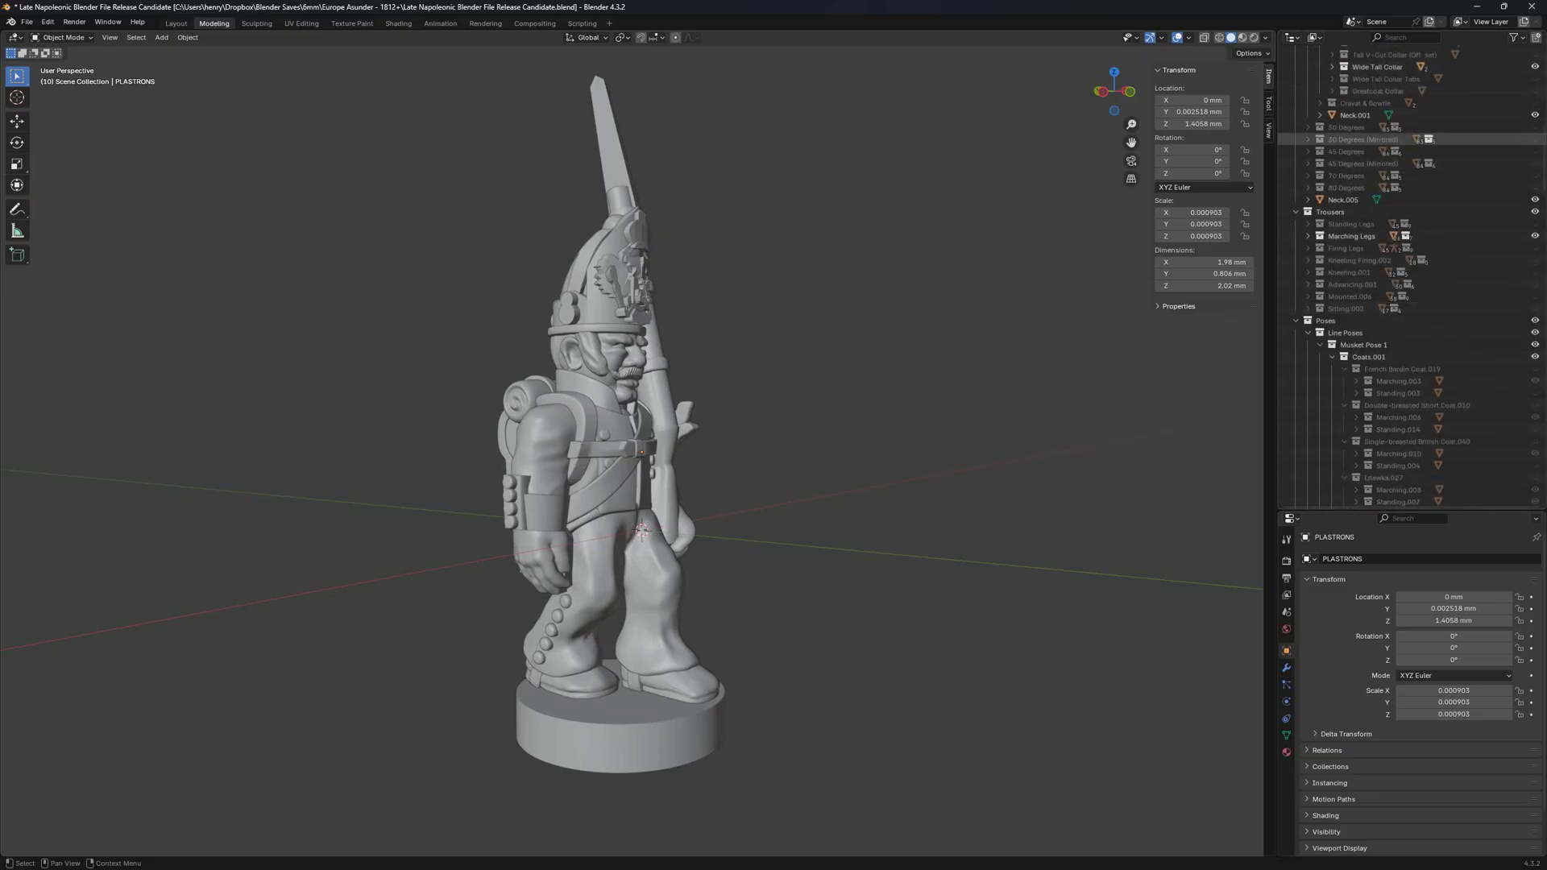
{"action": "scroll", "coordinate": [1410, 242], "scroll_direction": "down", "scroll_amount": 12}
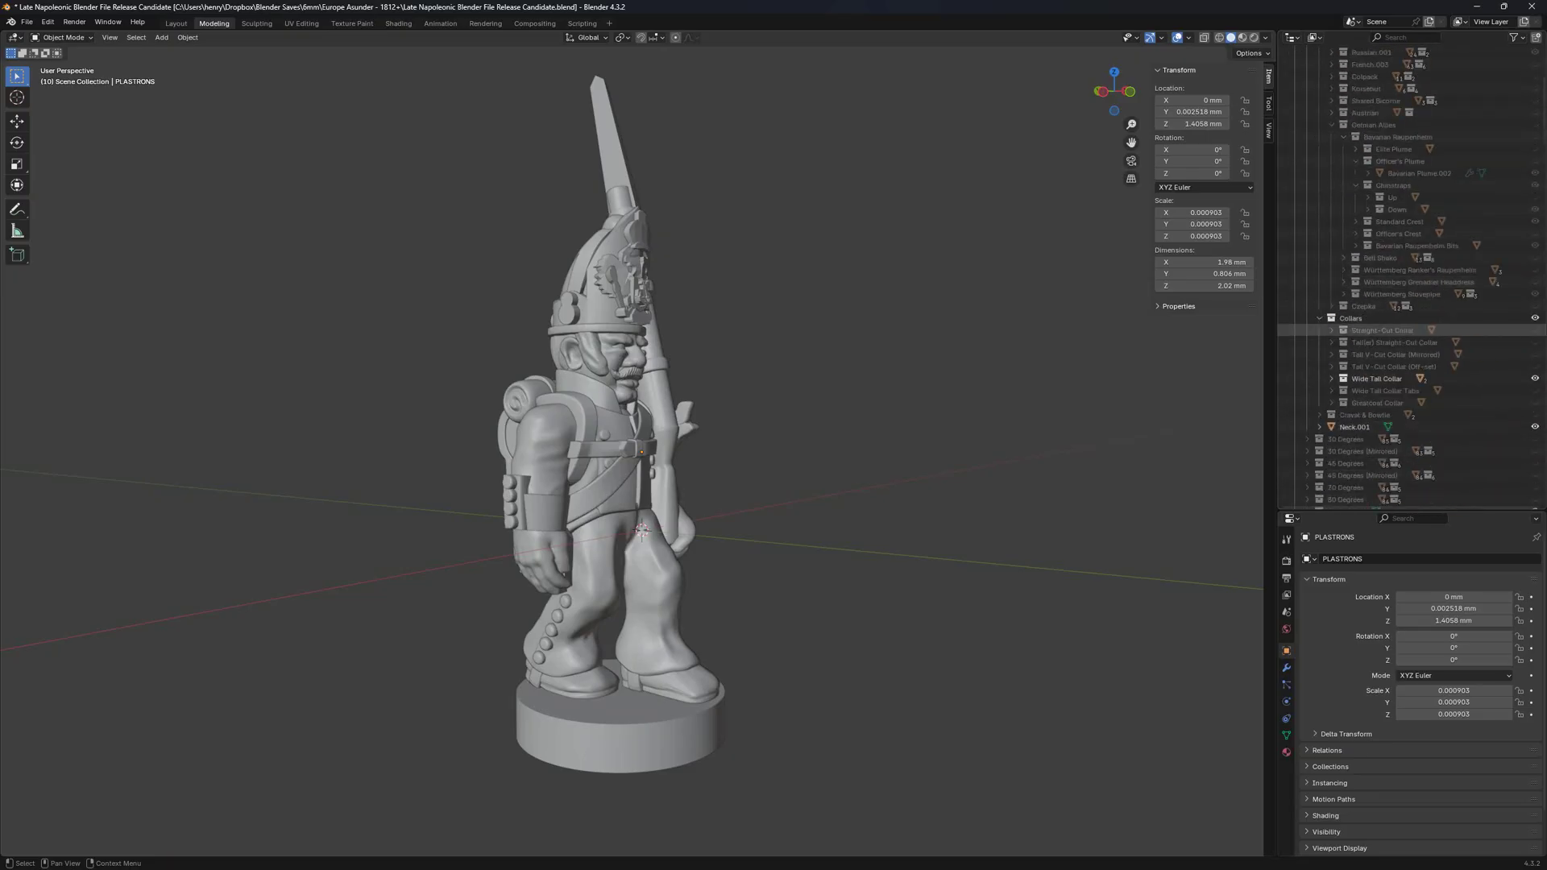
{"action": "left_click", "coordinate": [1308, 258]}
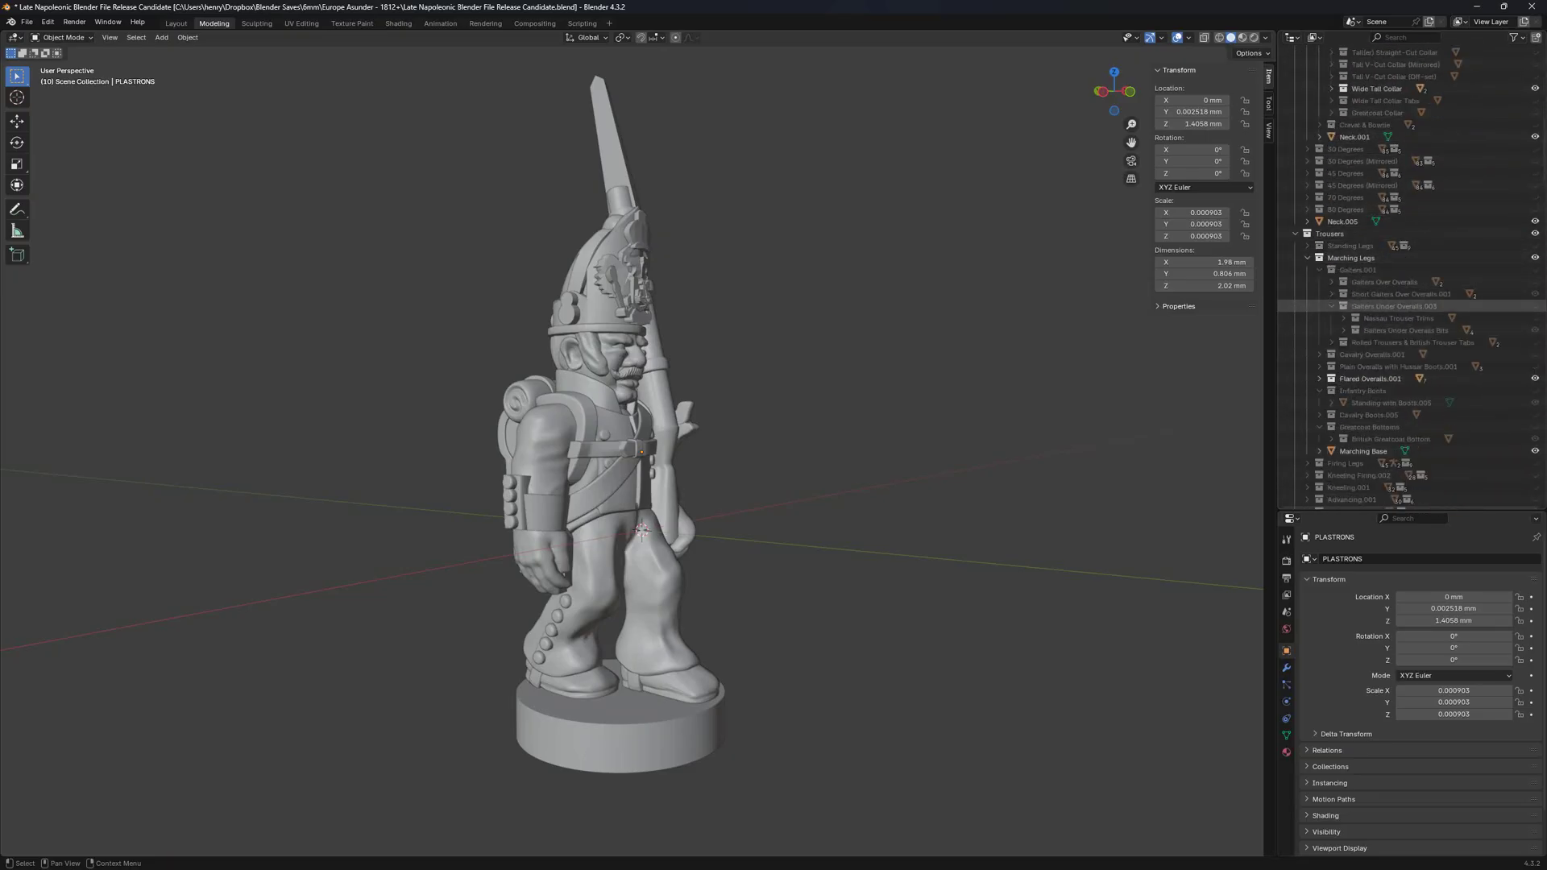
{"action": "left_click", "coordinate": [1535, 379]}
{"action": "left_click", "coordinate": [1536, 367]}
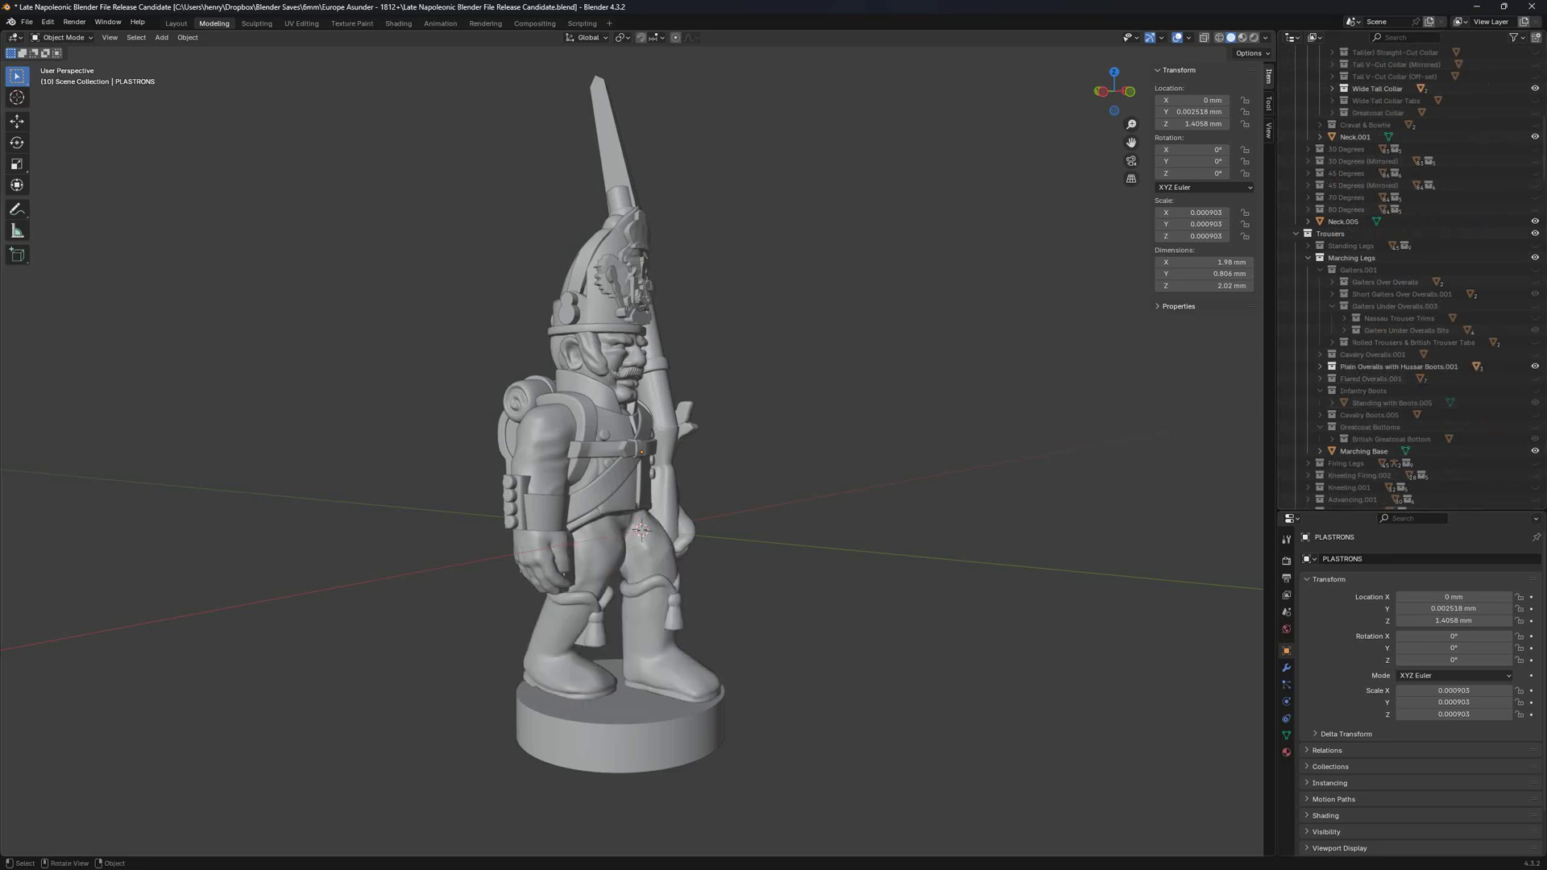
{"action": "middle_click_drag", "start_coordinate": [1047, 483], "coordinate": [927, 491]}
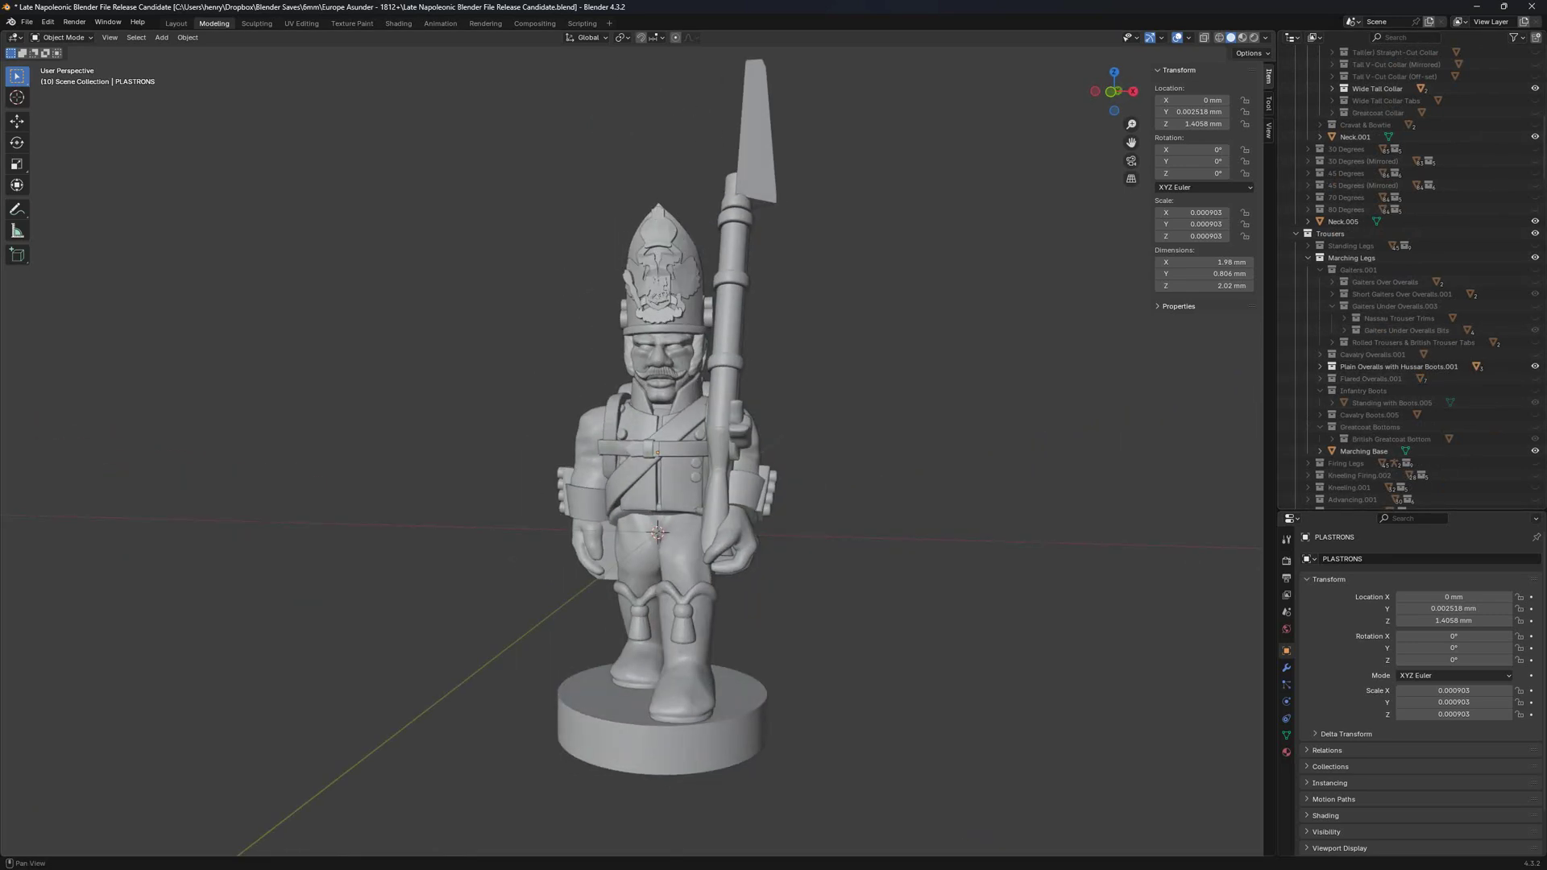
{"action": "scroll", "coordinate": [637, 439], "scroll_direction": "up", "scroll_amount": 4}
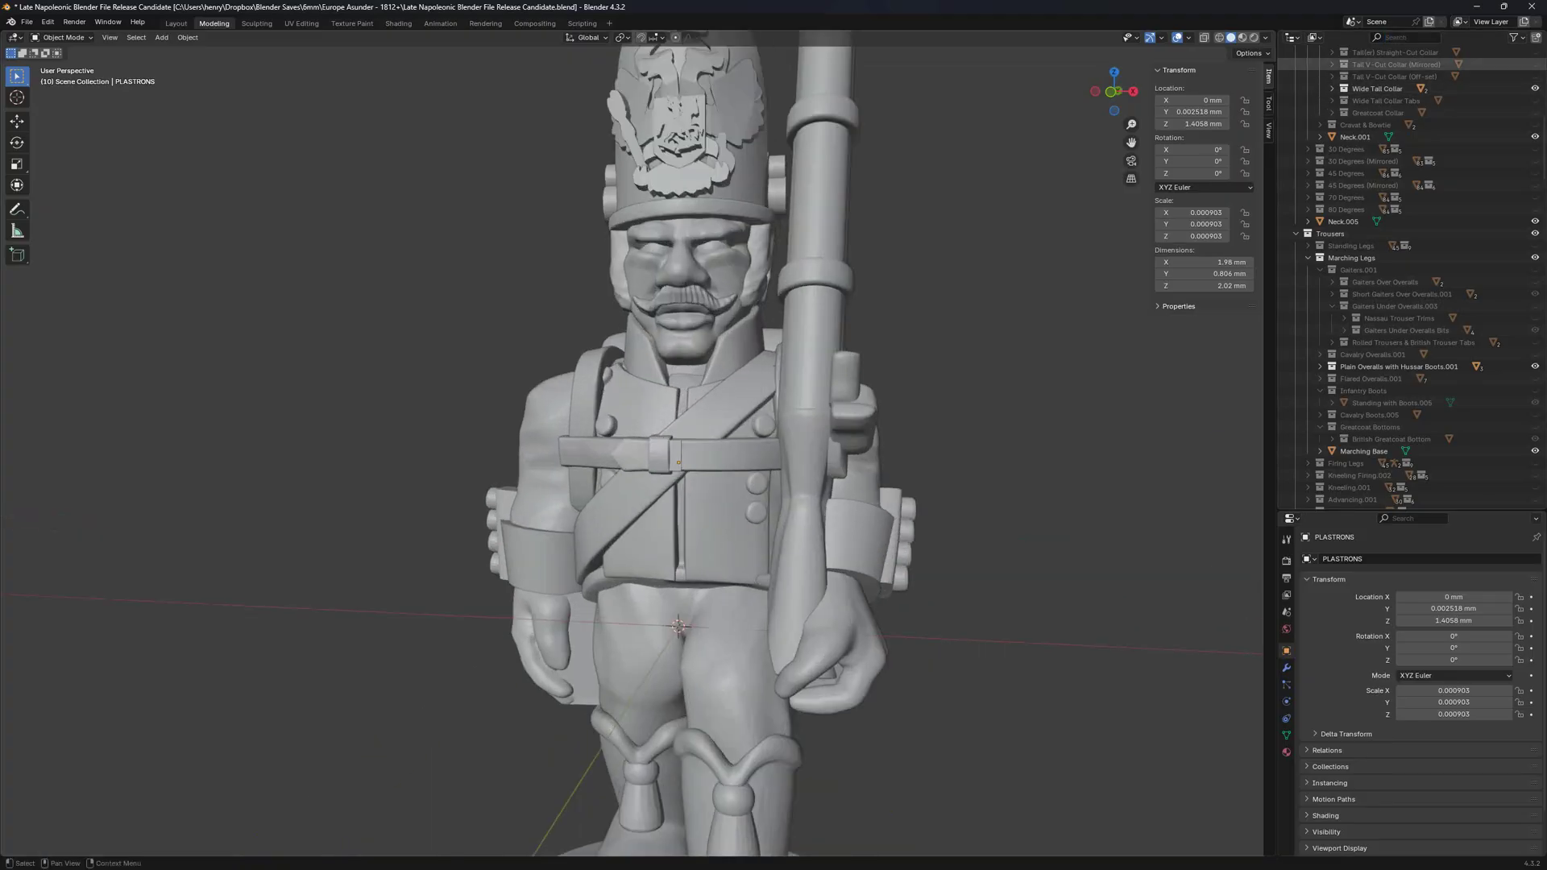
Filter the collections for "sash" and show the Officer Parts collection with its sash altered to fit Russian officers.
{"action": "key", "text": "ctrl+f"}
{"action": "type", "text": "sash"}
{"action": "key", "text": "Return"}
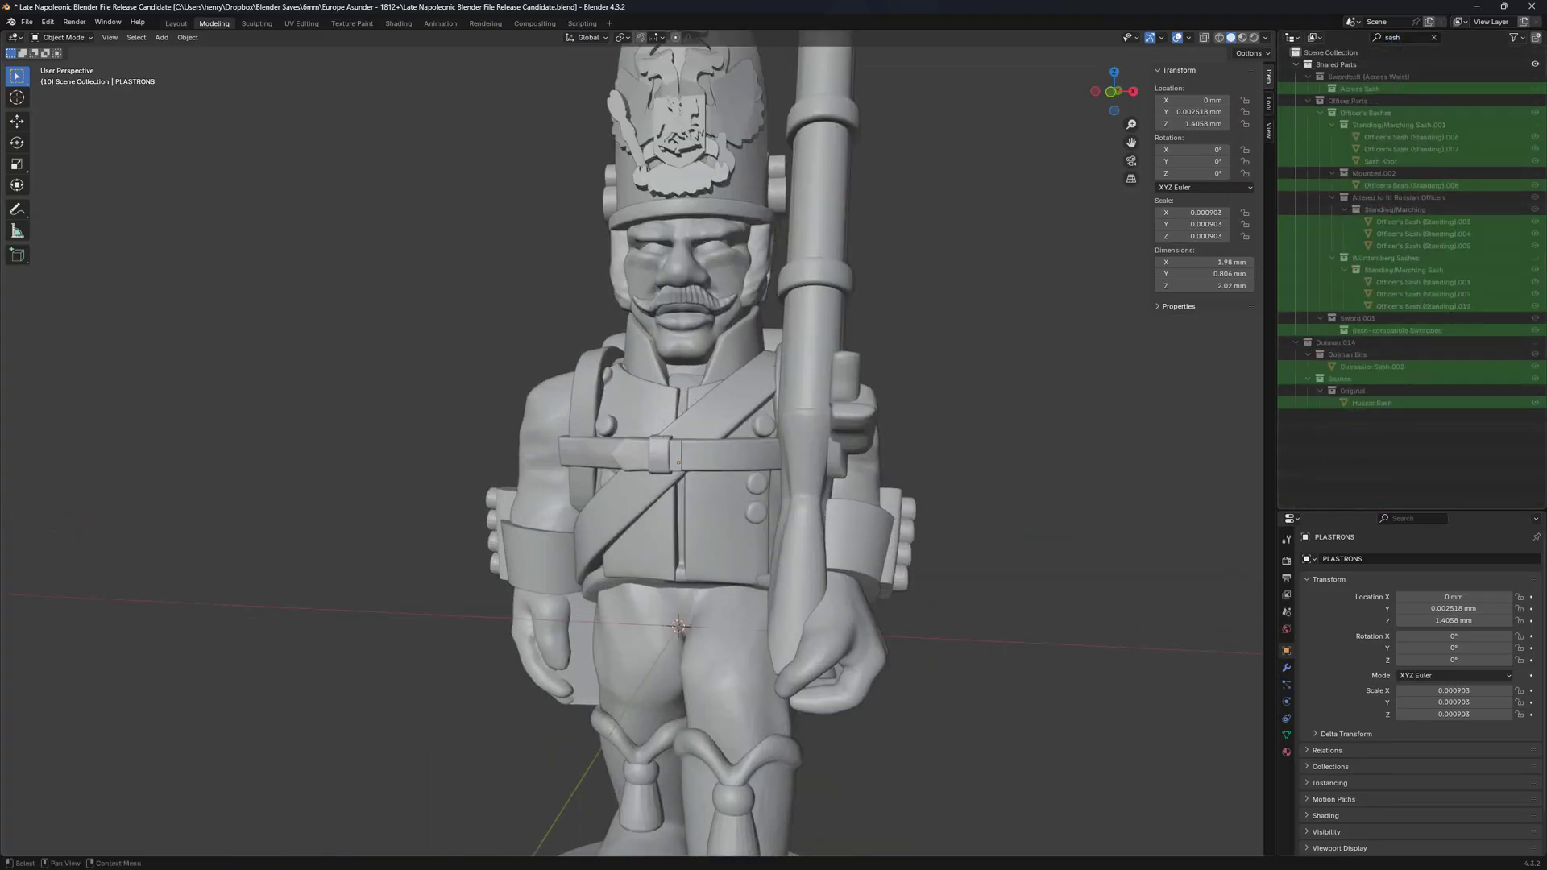
{"action": "left_click", "coordinate": [1535, 100]}
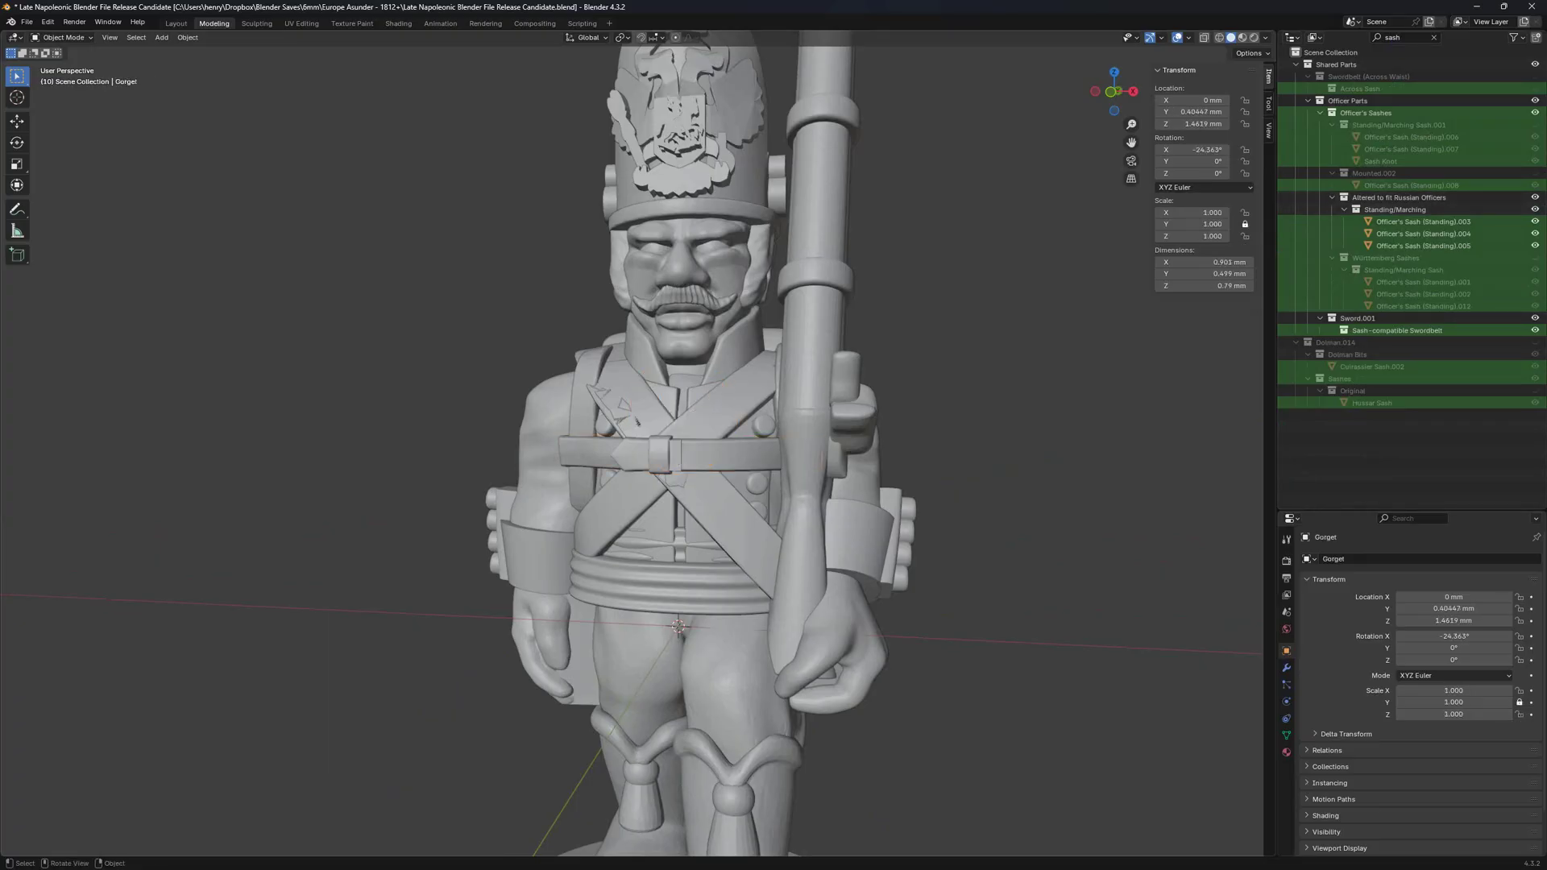
Hide the officer's swordbelt and the sword on the marching figure.
{"action": "left_click", "coordinate": [720, 405]}
{"action": "middle_click_drag", "start_coordinate": [719, 405], "coordinate": [664, 391]}
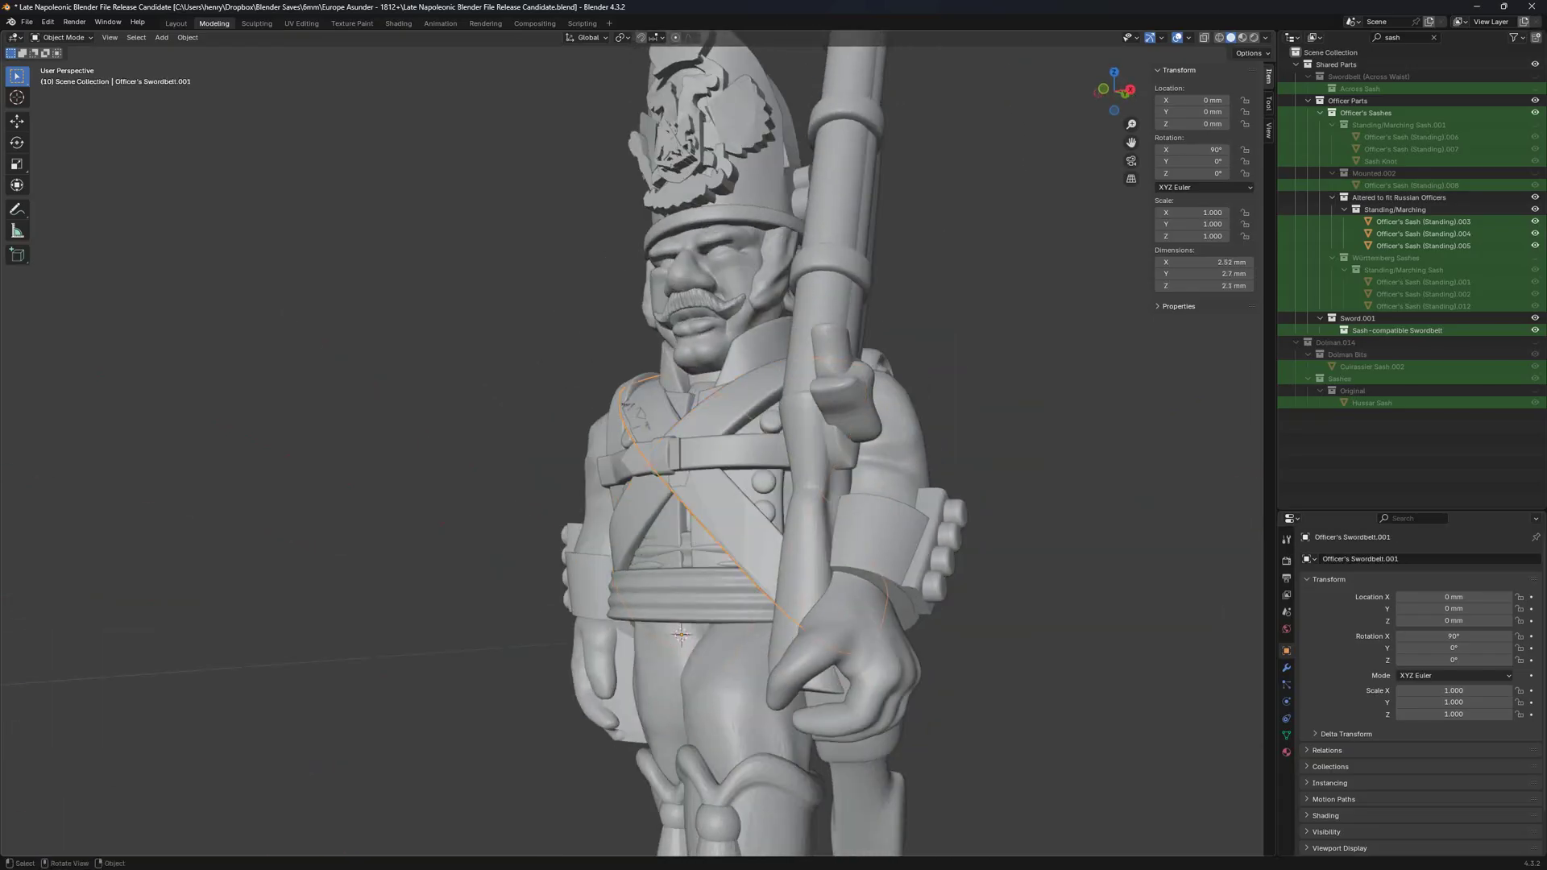
{"action": "middle_click_drag", "start_coordinate": [709, 516], "coordinate": [605, 512]}
{"action": "left_click", "coordinate": [793, 685]}
{"action": "key", "text": "h"}
{"action": "scroll", "coordinate": [794, 685], "scroll_direction": "down", "scroll_amount": 2}
{"action": "key", "text": "h"}
{"action": "middle_click_drag", "start_coordinate": [866, 797], "coordinate": [742, 830]}
{"action": "middle_click_drag", "start_coordinate": [774, 580], "coordinate": [387, 556]}
{"action": "scroll", "coordinate": [387, 556], "scroll_direction": "up", "scroll_amount": 3}
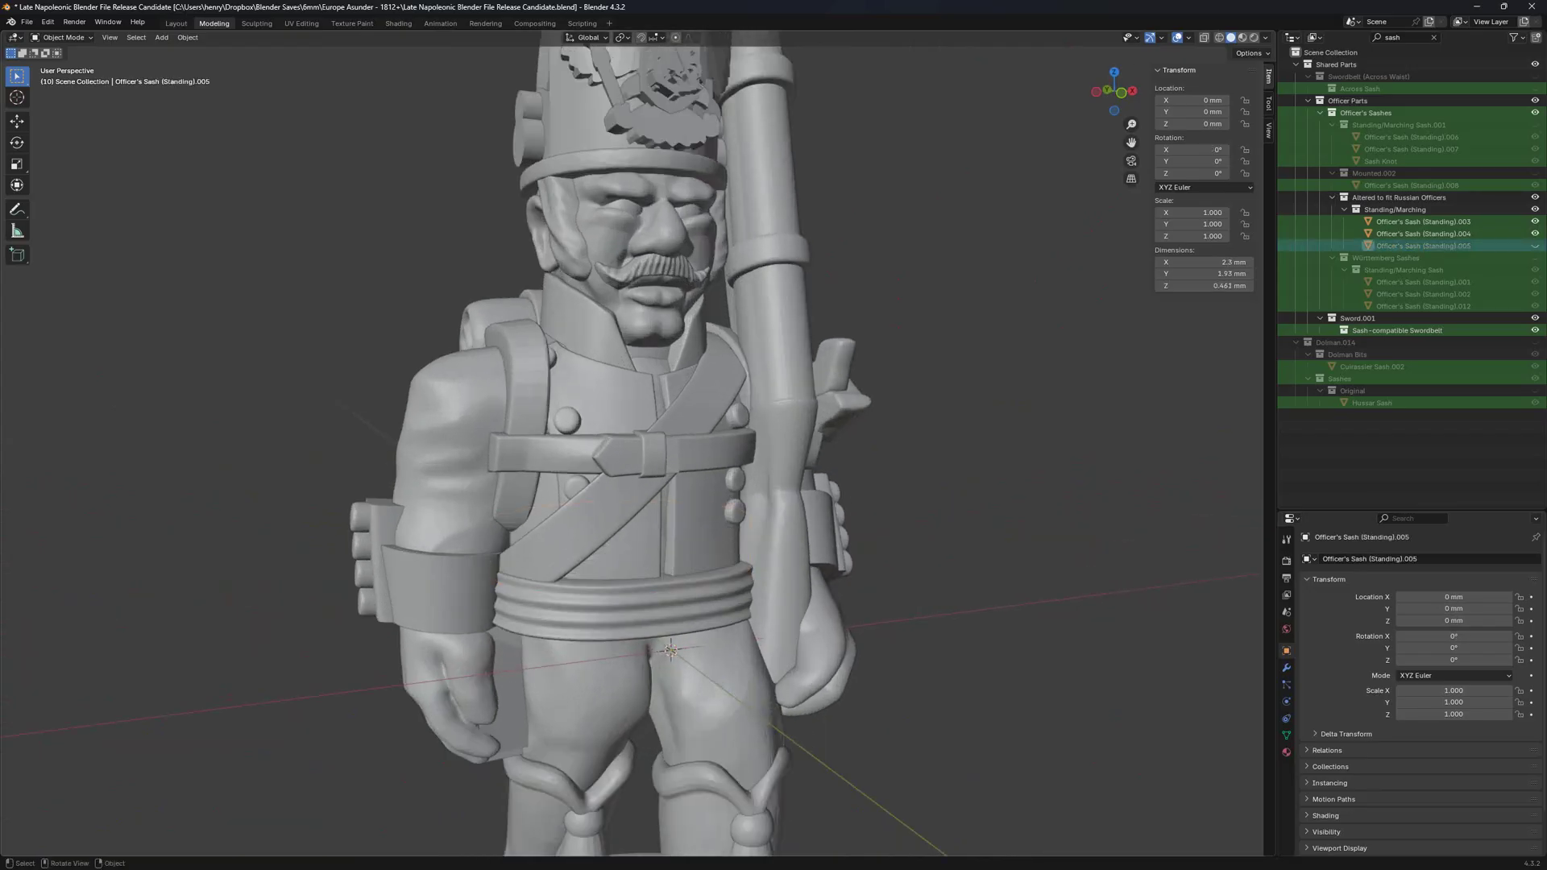
Restore the last hidden waist sash piece and select it together with the other waist sash piece.
{"action": "middle_click_drag", "start_coordinate": [709, 564], "coordinate": [745, 602]}
{"action": "key", "text": "ctrl+z"}
{"action": "left_click", "coordinate": [636, 603], "text": "shift"}
{"action": "scroll", "coordinate": [866, 600], "scroll_direction": "down", "scroll_amount": 2}
Try scaling both waist sash pieces along the Y axis and undo the change.
{"action": "key", "text": "s"}
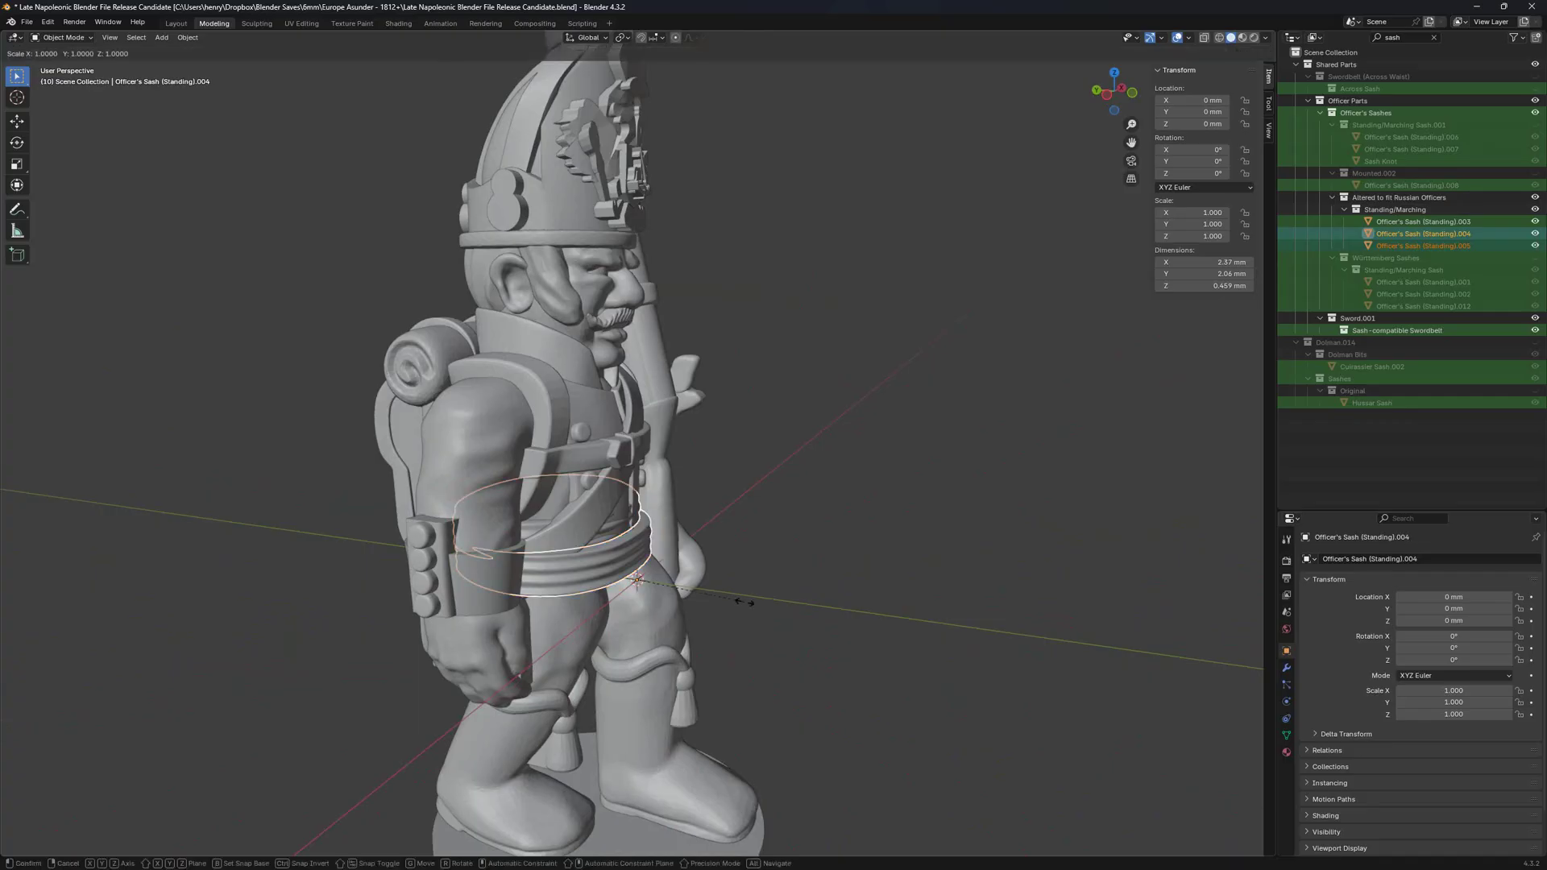
{"action": "key", "text": "y"}
{"action": "left_click", "coordinate": [752, 602]}
{"action": "key", "text": "ctrl+z"}
Move both waist sash pieces about -0.06 mm along the Y axis.
{"action": "key", "text": "g"}
{"action": "key", "text": "y"}
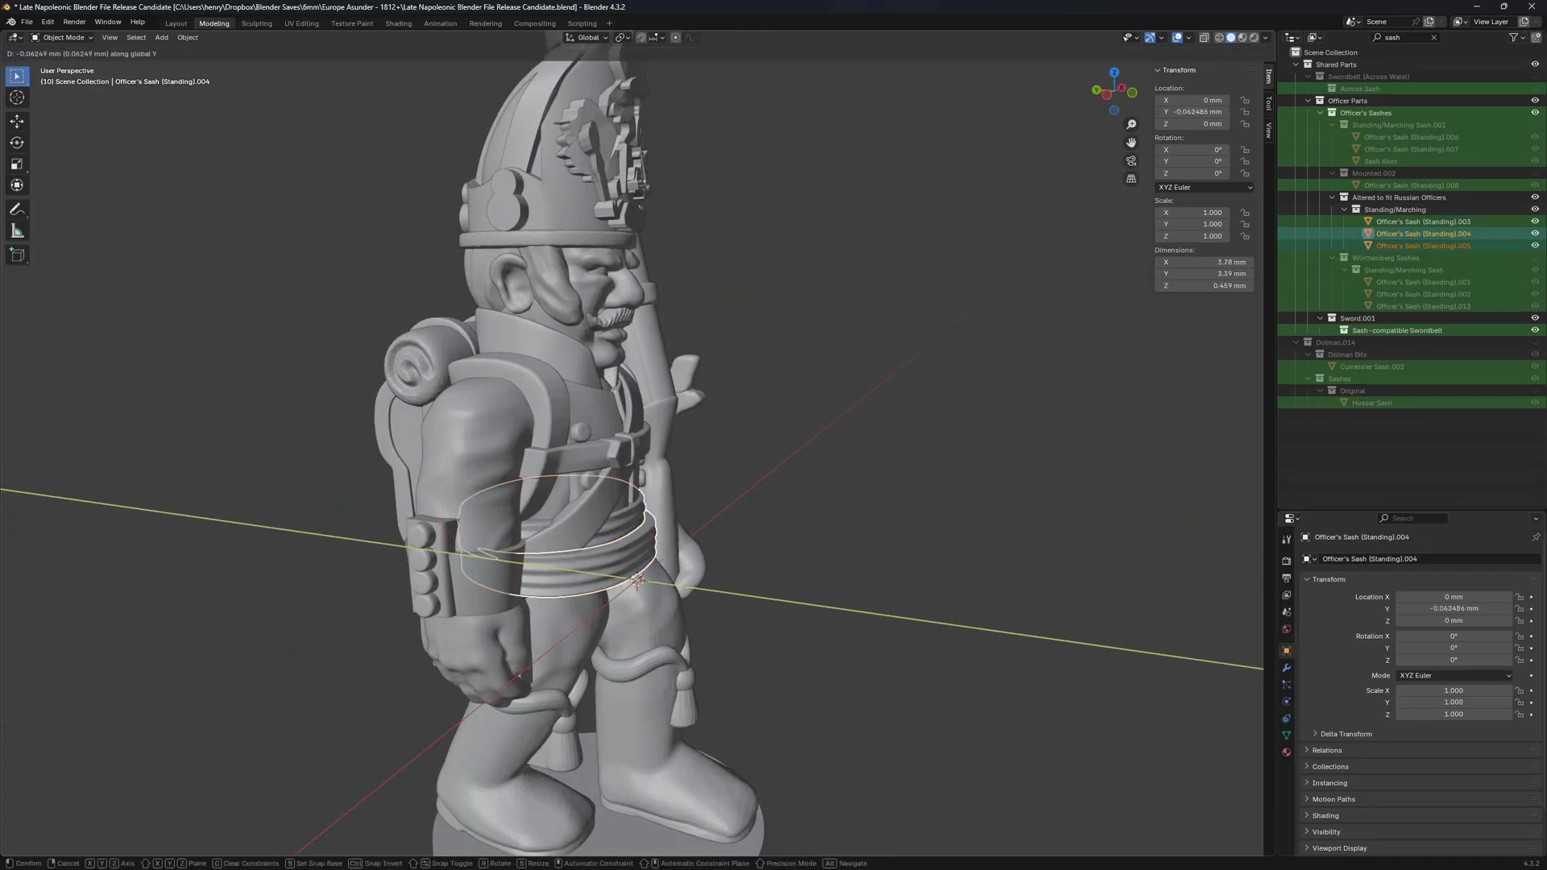
{"action": "key", "text": "Return"}
Hide the hanging sash end behind the figure's hip and check the figure from the front.
{"action": "middle_click_drag", "start_coordinate": [752, 602], "coordinate": [1128, 600]}
{"action": "left_click", "coordinate": [728, 584]}
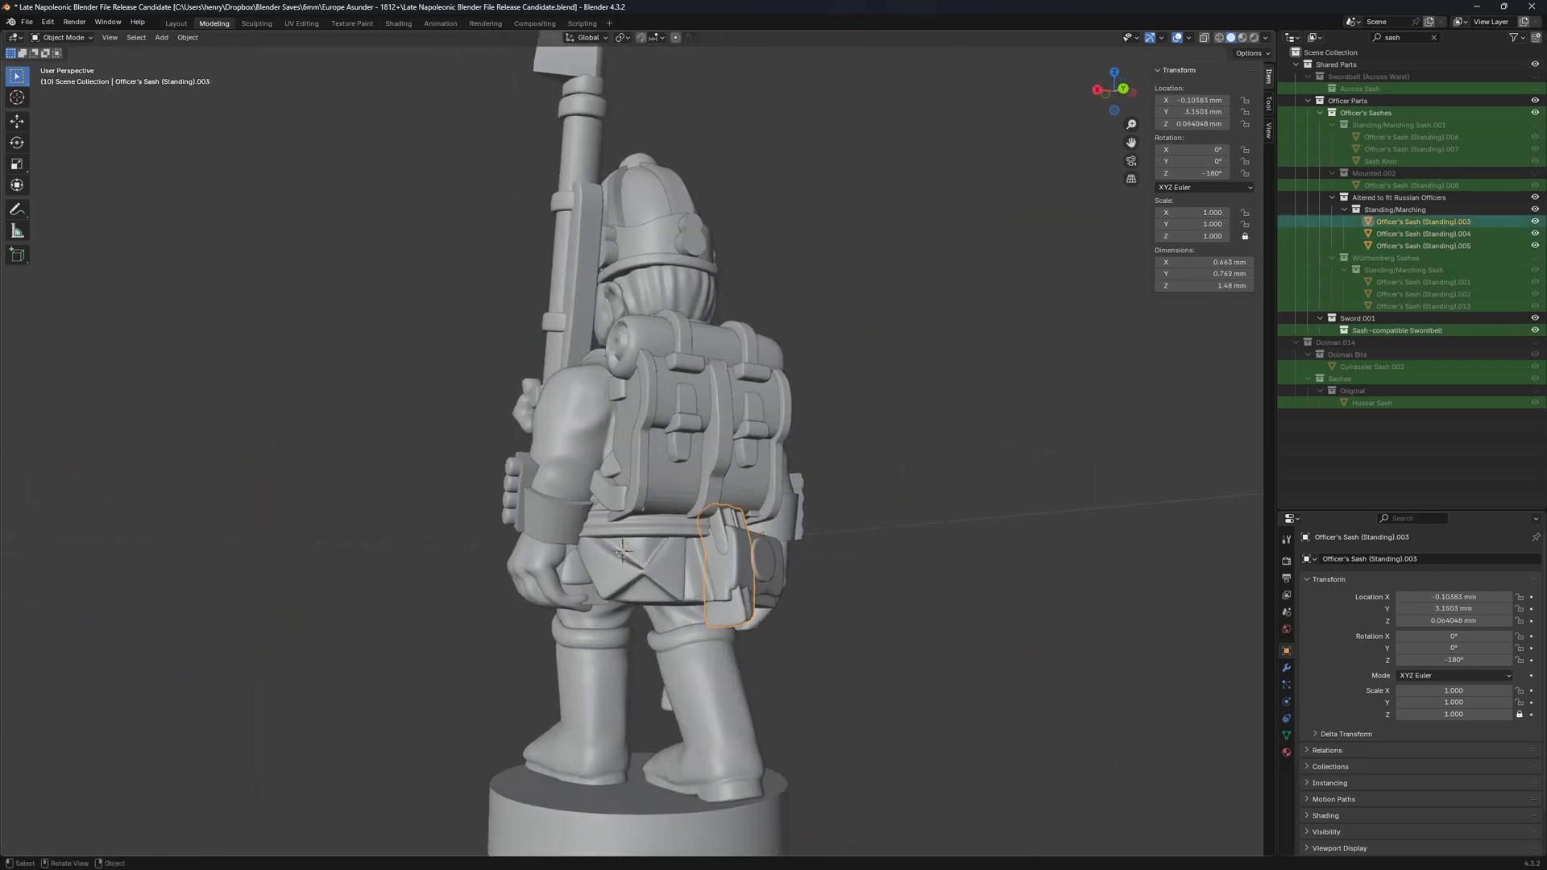
{"action": "key", "text": "h"}
{"action": "middle_click_drag", "start_coordinate": [728, 584], "coordinate": [1057, 584]}
{"action": "scroll", "coordinate": [762, 582], "scroll_direction": "down", "scroll_amount": 3}
{"action": "scroll", "coordinate": [1057, 584], "scroll_direction": "up", "scroll_amount": 4}
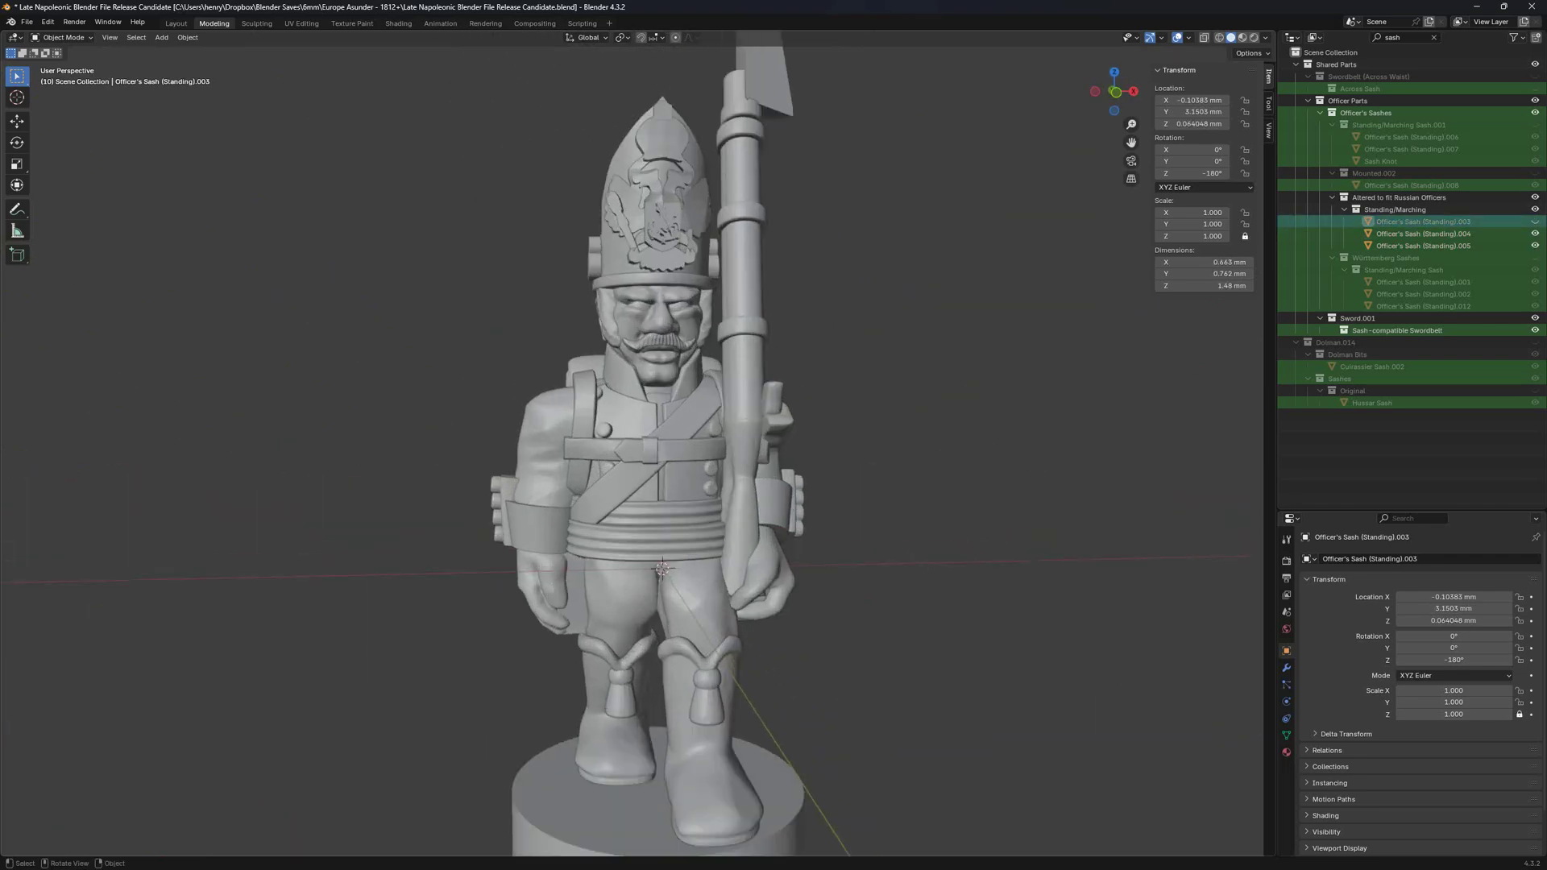
Select every visible part of the finished figure and start an STL export.
{"action": "left_click", "coordinate": [570, 429]}
{"action": "scroll", "coordinate": [570, 429], "scroll_direction": "down", "scroll_amount": 3}
{"action": "middle_click_drag", "start_coordinate": [570, 428], "coordinate": [510, 511]}
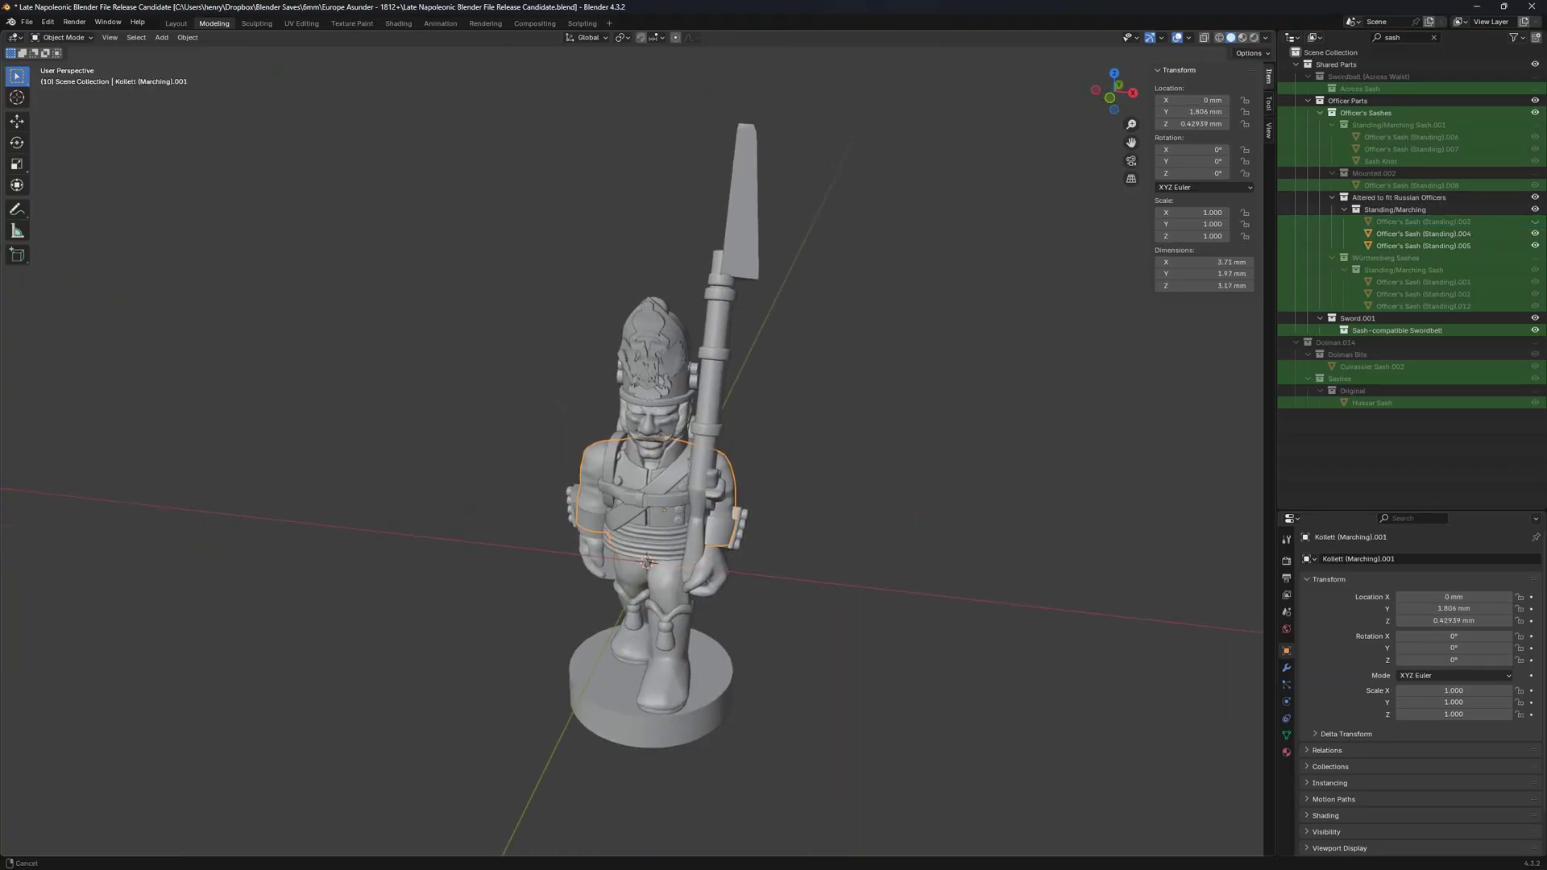
{"action": "key", "text": "a"}
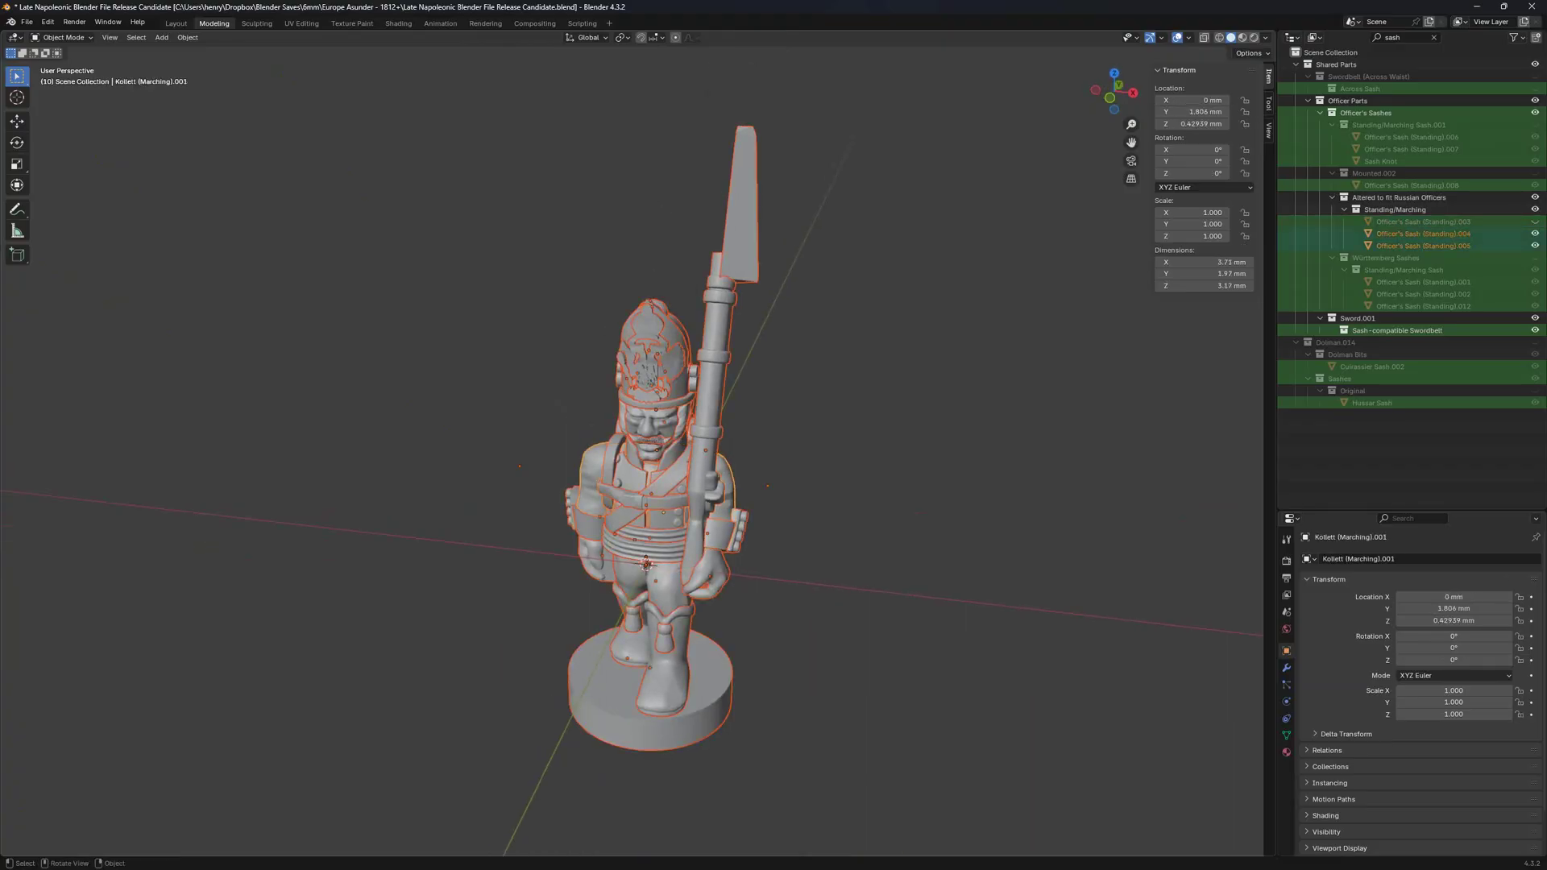
{"action": "left_click", "coordinate": [26, 22]}
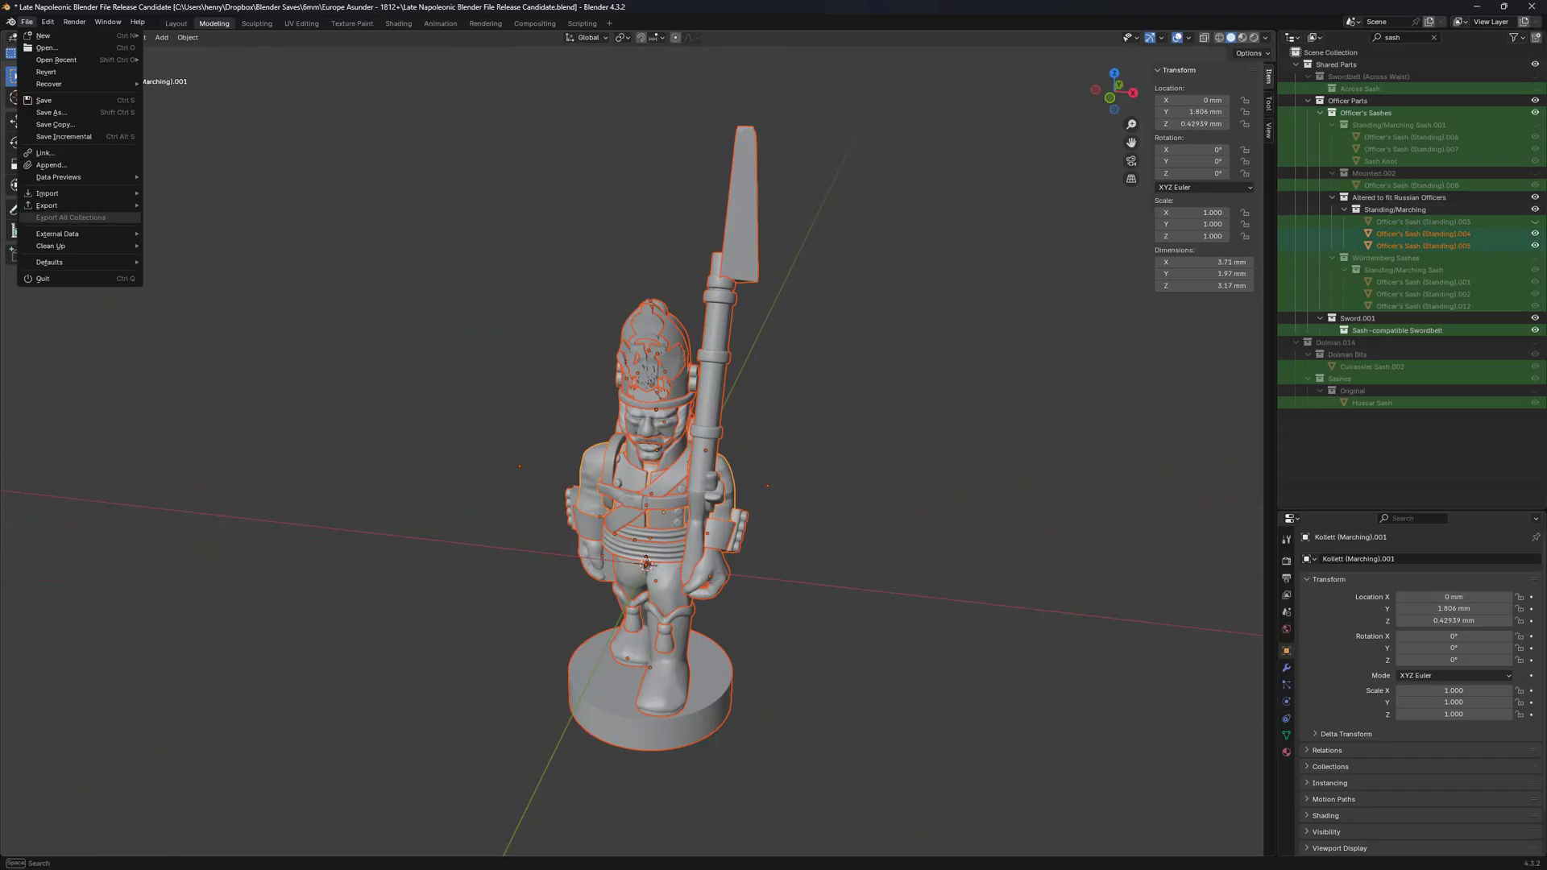
{"action": "mouse_move", "coordinate": [73, 206]}
{"action": "left_click", "coordinate": [177, 289]}
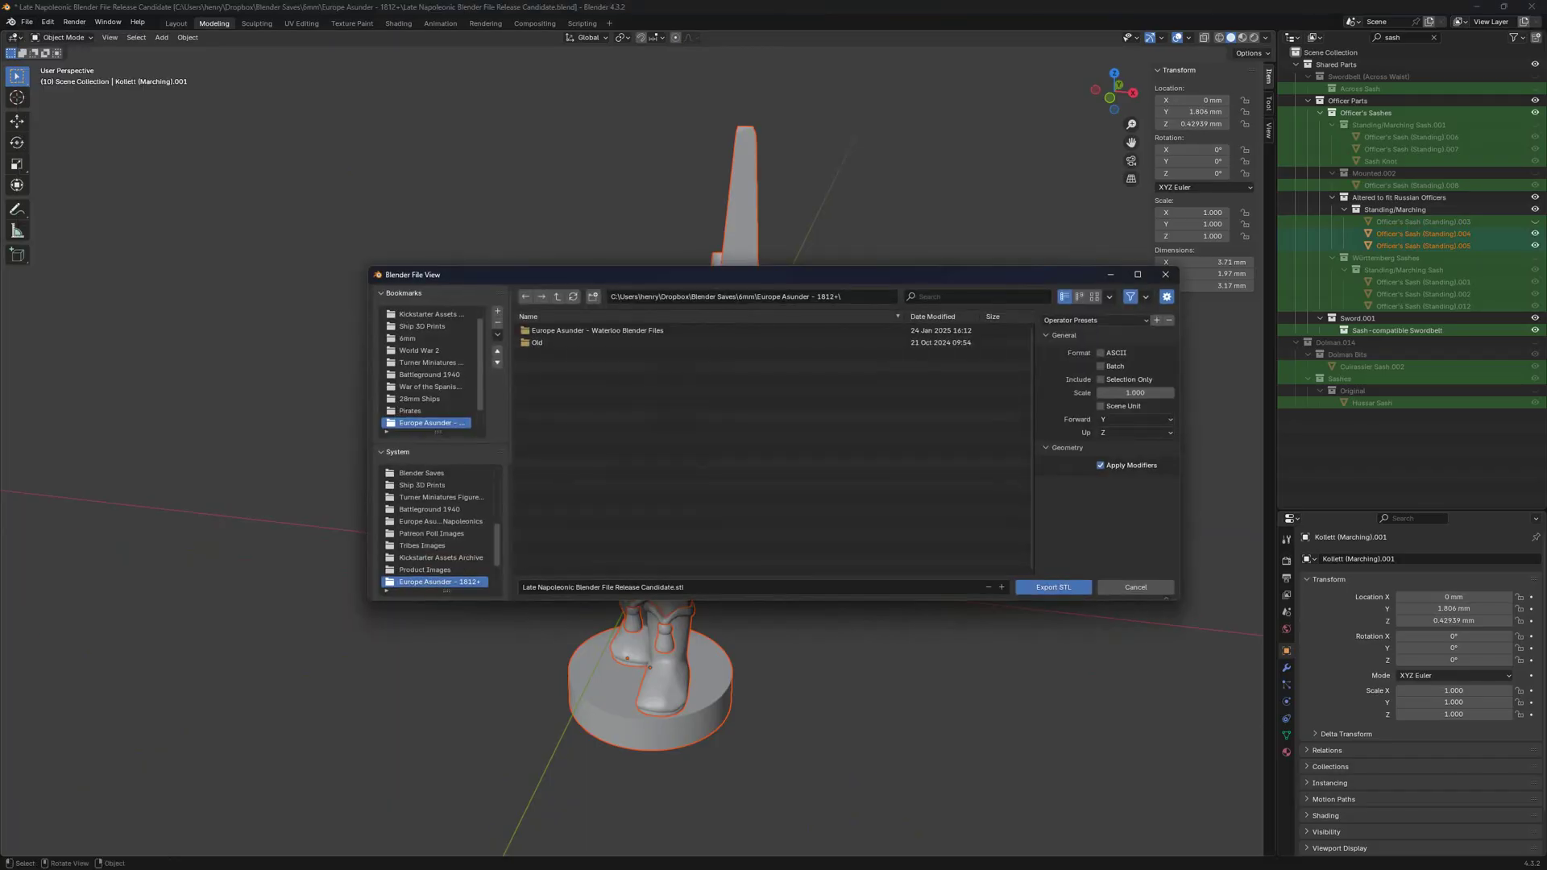
Set the export location to the Desktop and name the STL file Nonsensical Figure.
{"action": "scroll", "coordinate": [427, 411], "scroll_direction": "up", "scroll_amount": 1}
{"action": "scroll", "coordinate": [435, 523], "scroll_direction": "up", "scroll_amount": 4}
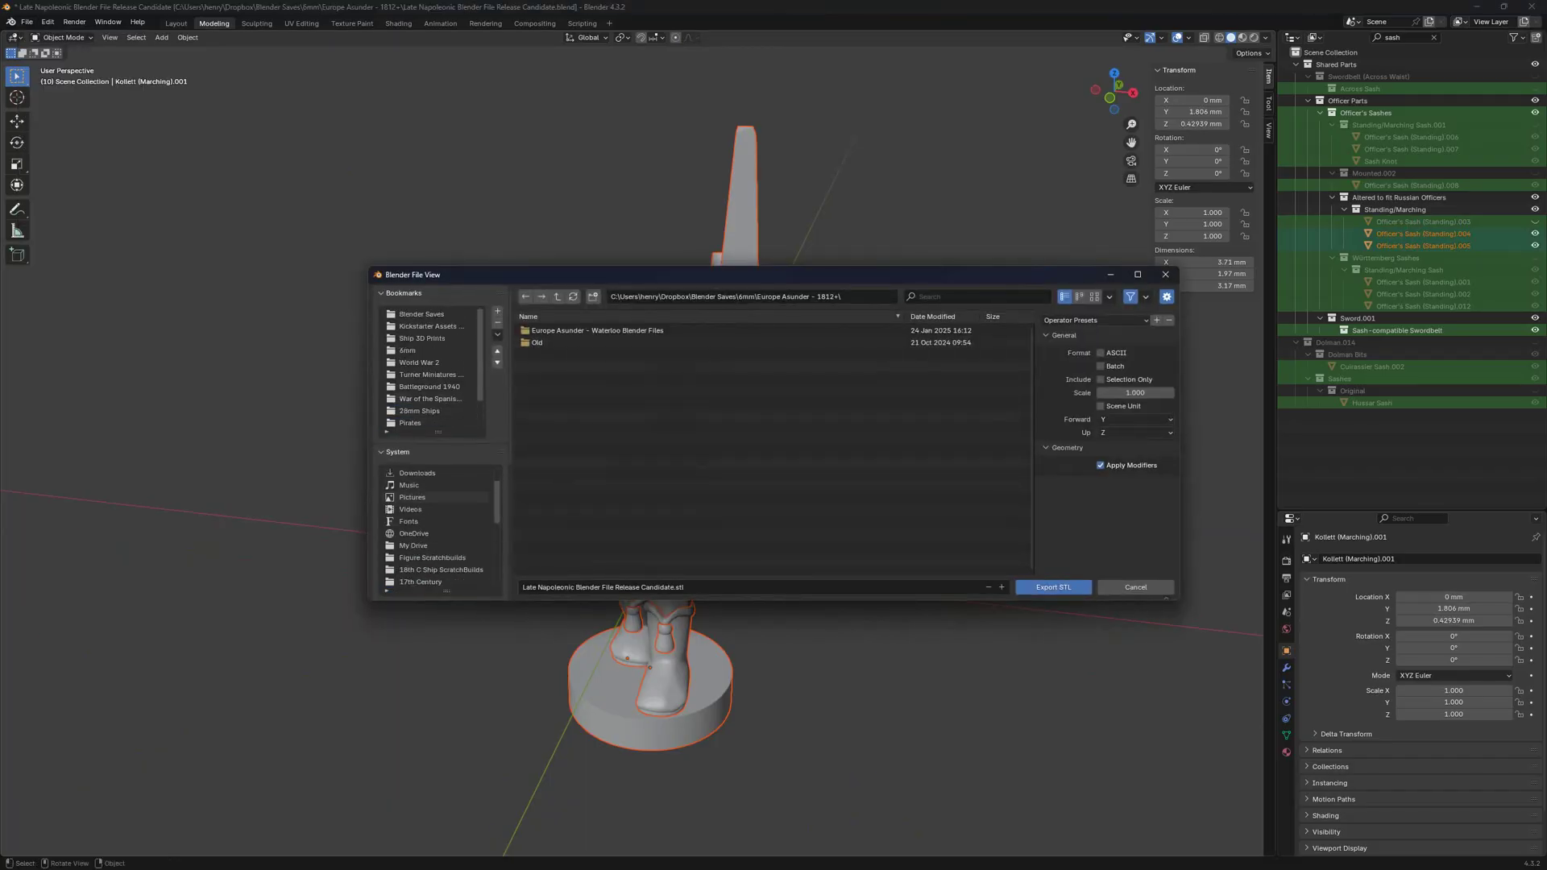
{"action": "left_click", "coordinate": [411, 485]}
{"action": "left_click", "coordinate": [645, 588]}
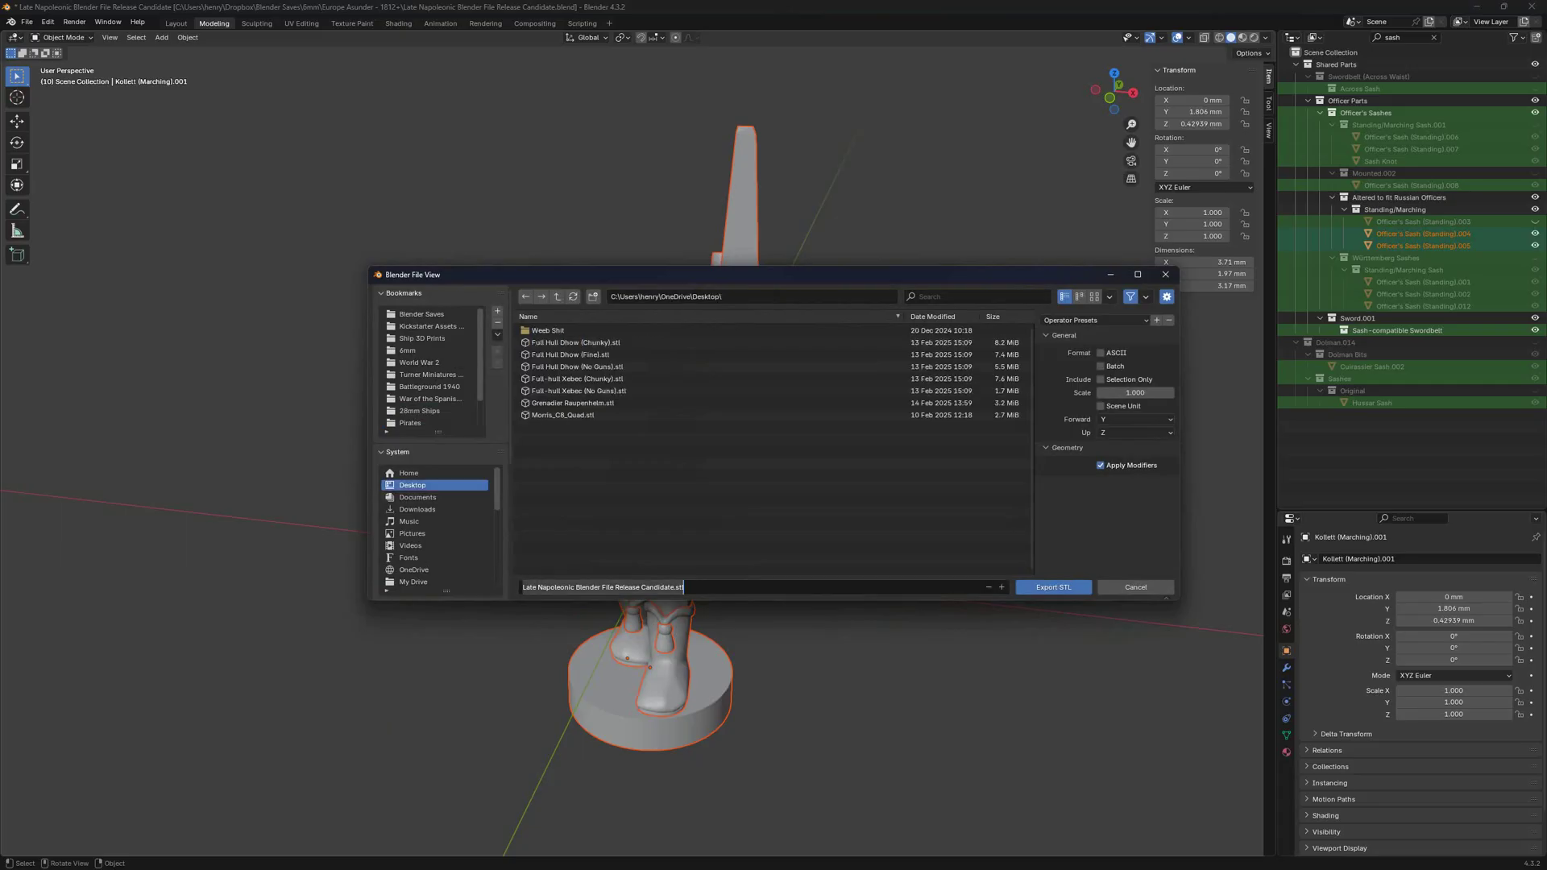
{"action": "type", "text": "Nonsensical Figure"}
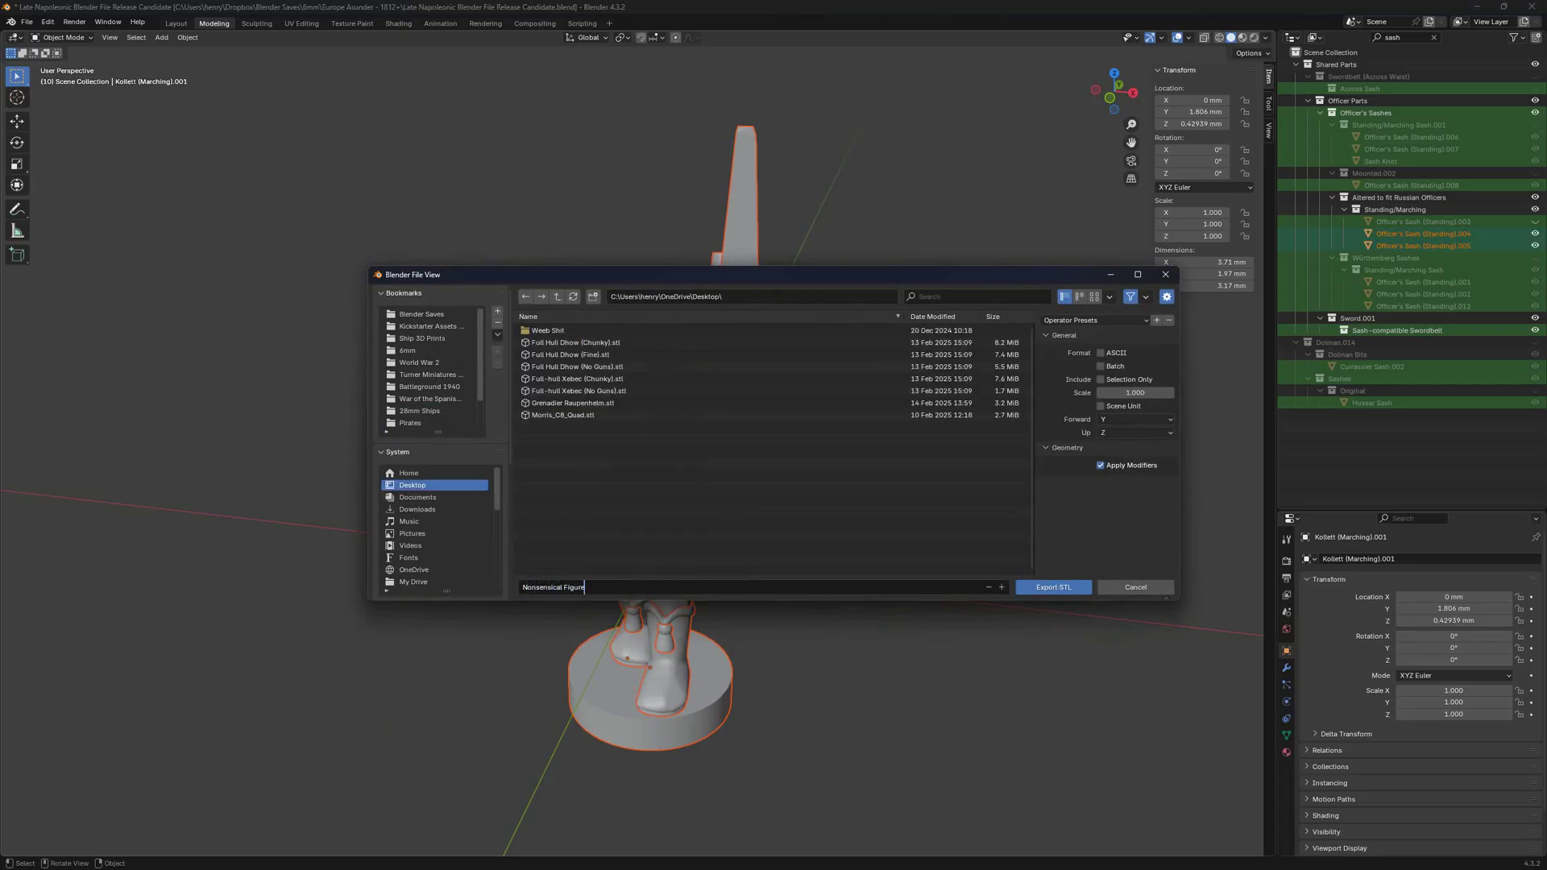
{"action": "key", "text": "Return"}
Apply the Default 6mm export preset, set the scale to 1.165, and export the STL.
{"action": "left_click", "coordinate": [1070, 320]}
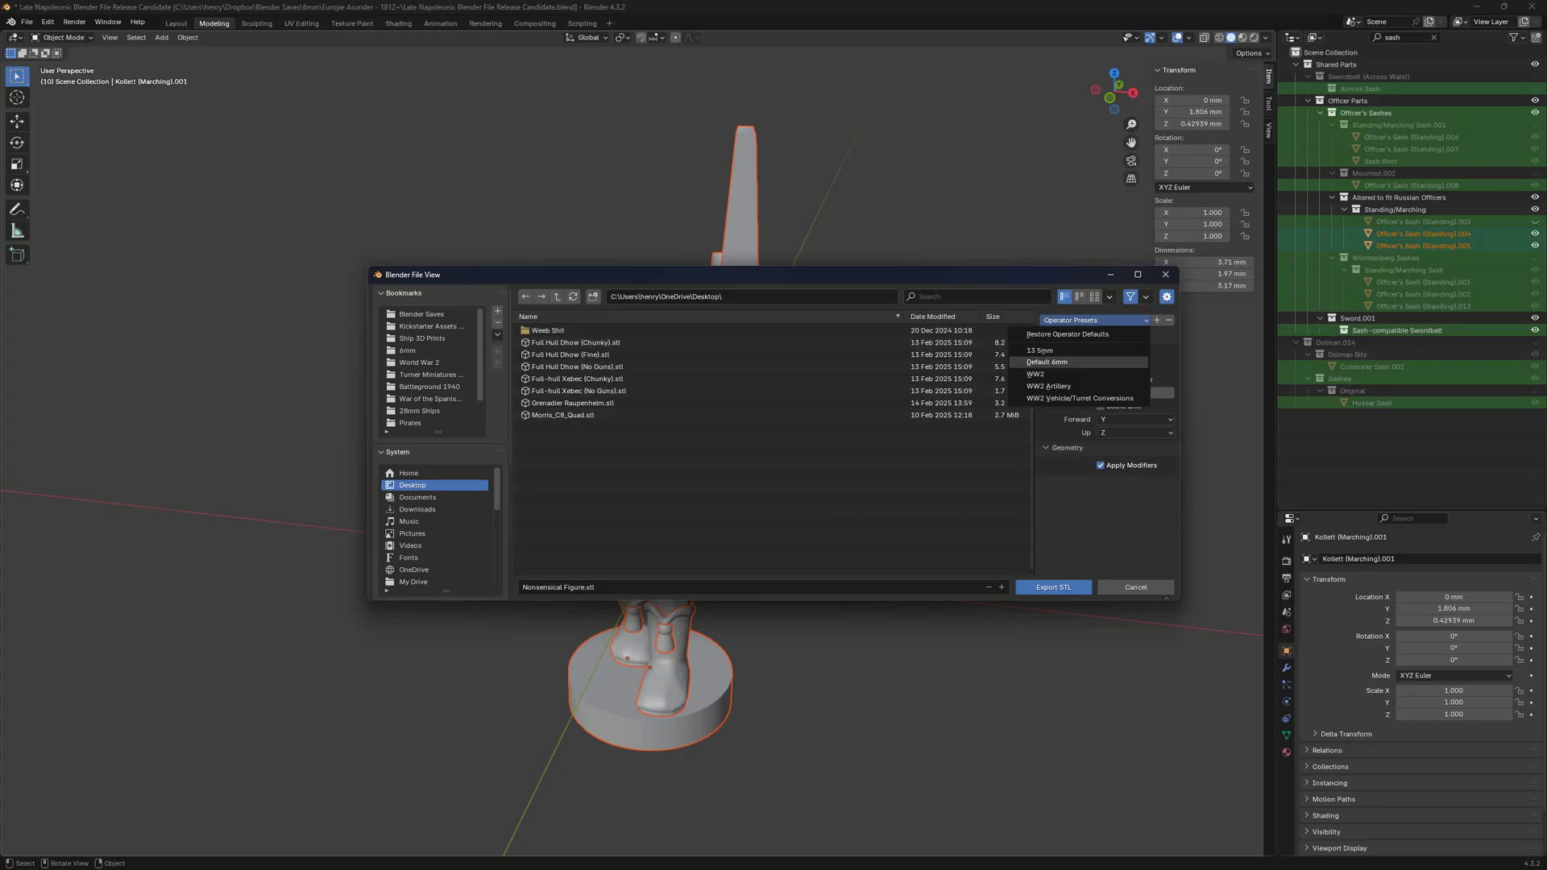
{"action": "left_click", "coordinate": [1047, 362]}
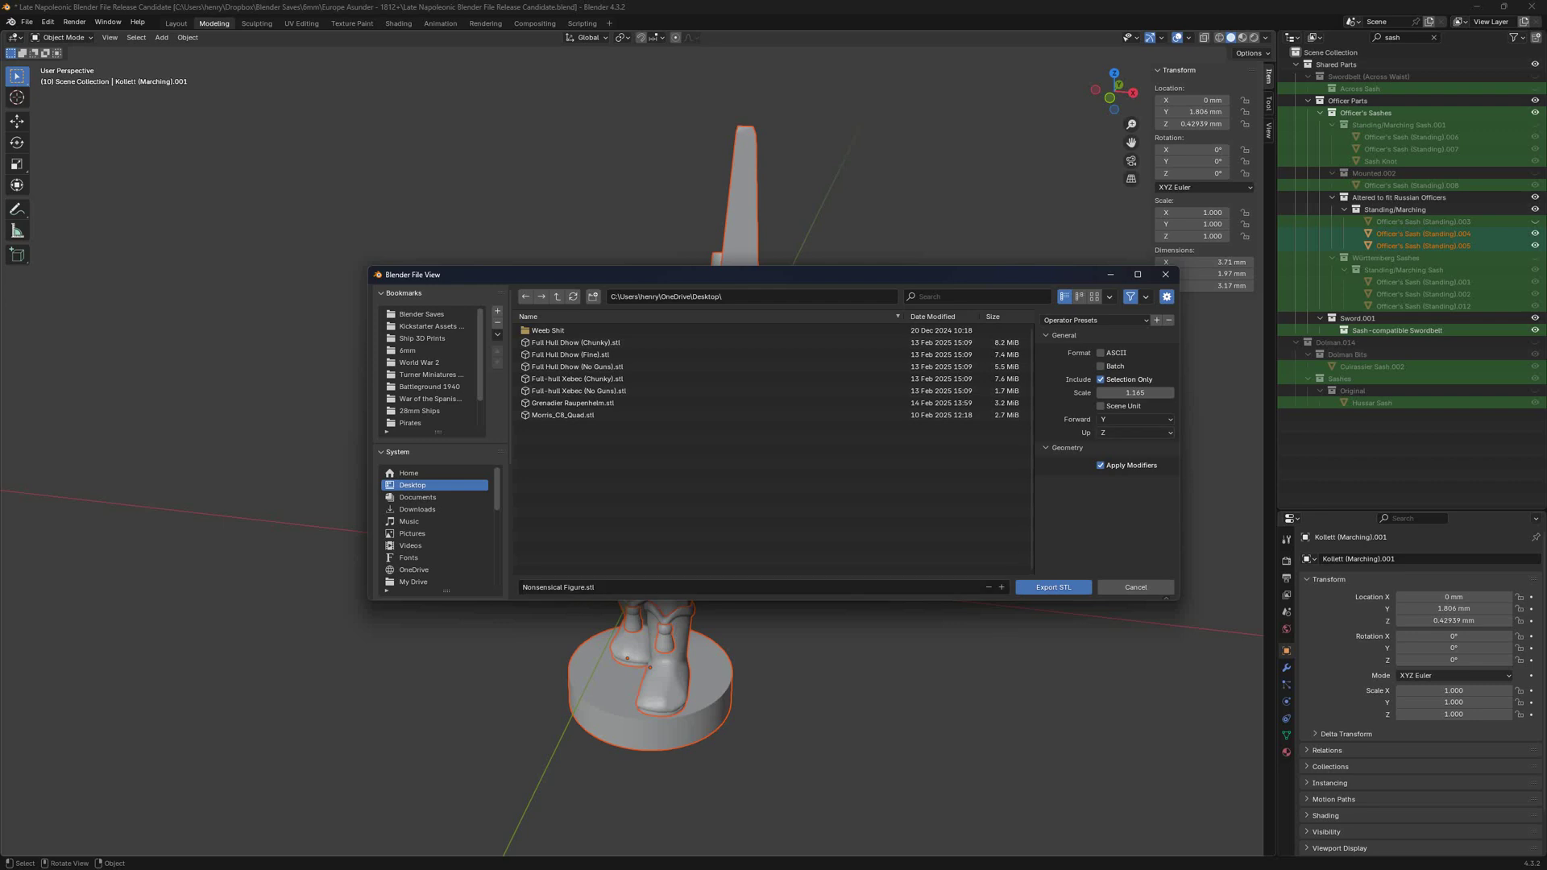
{"action": "left_click", "coordinate": [1135, 393]}
{"action": "type", "text": "1.165"}
{"action": "key", "text": "Return"}
{"action": "left_click", "coordinate": [1053, 587]}
{"action": "middle_click_drag", "start_coordinate": [806, 548], "coordinate": [864, 517]}
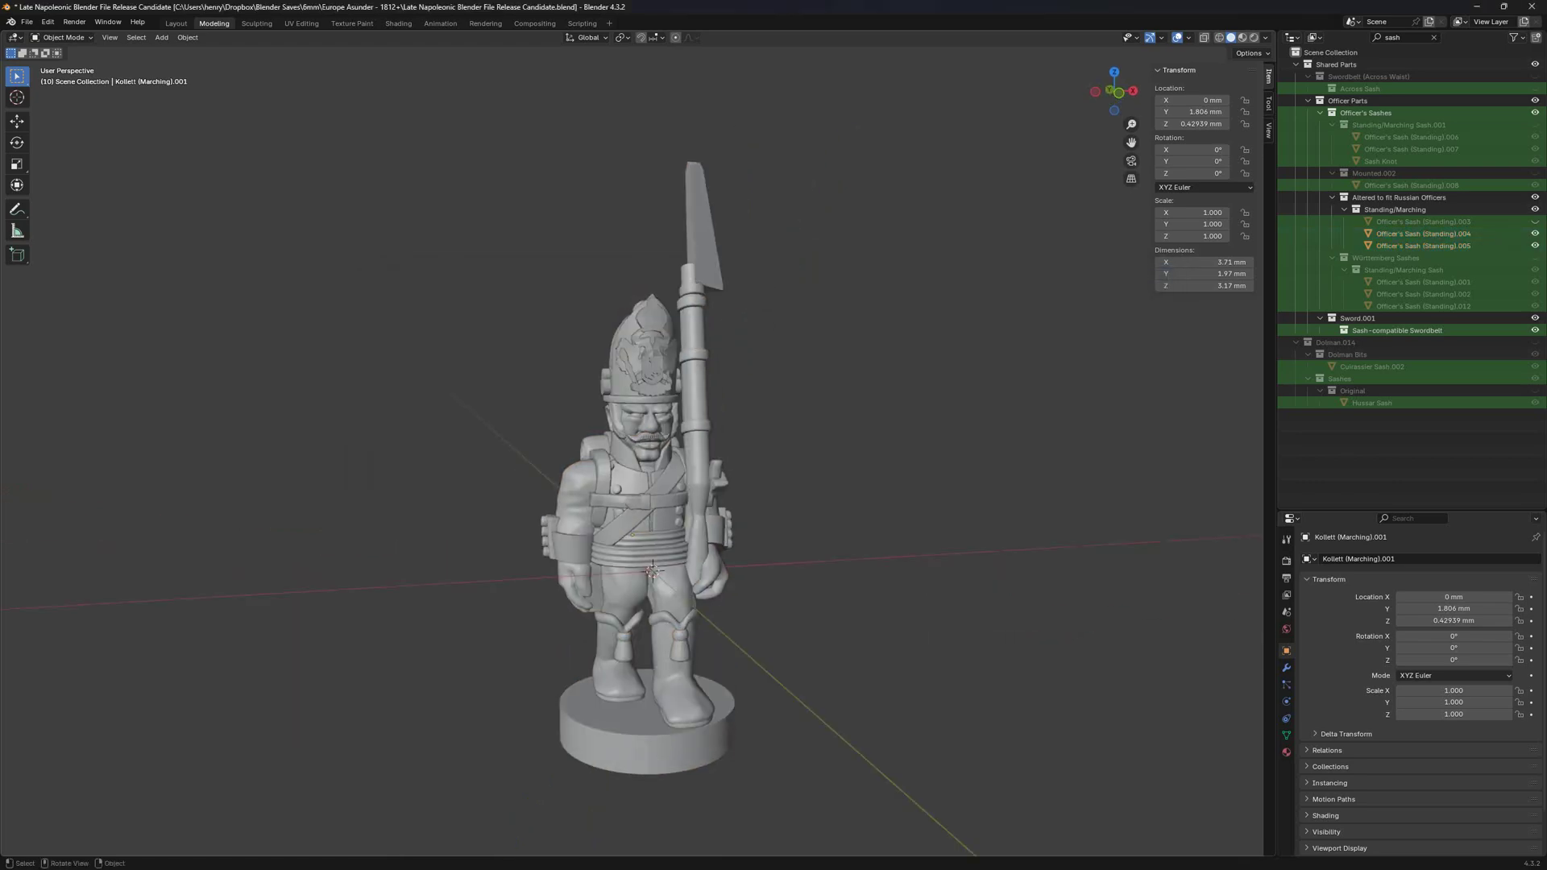
Switch to the desktop and open the exported Nonsensical Figure STL in 3D Builder.
{"action": "key", "text": "super+d"}
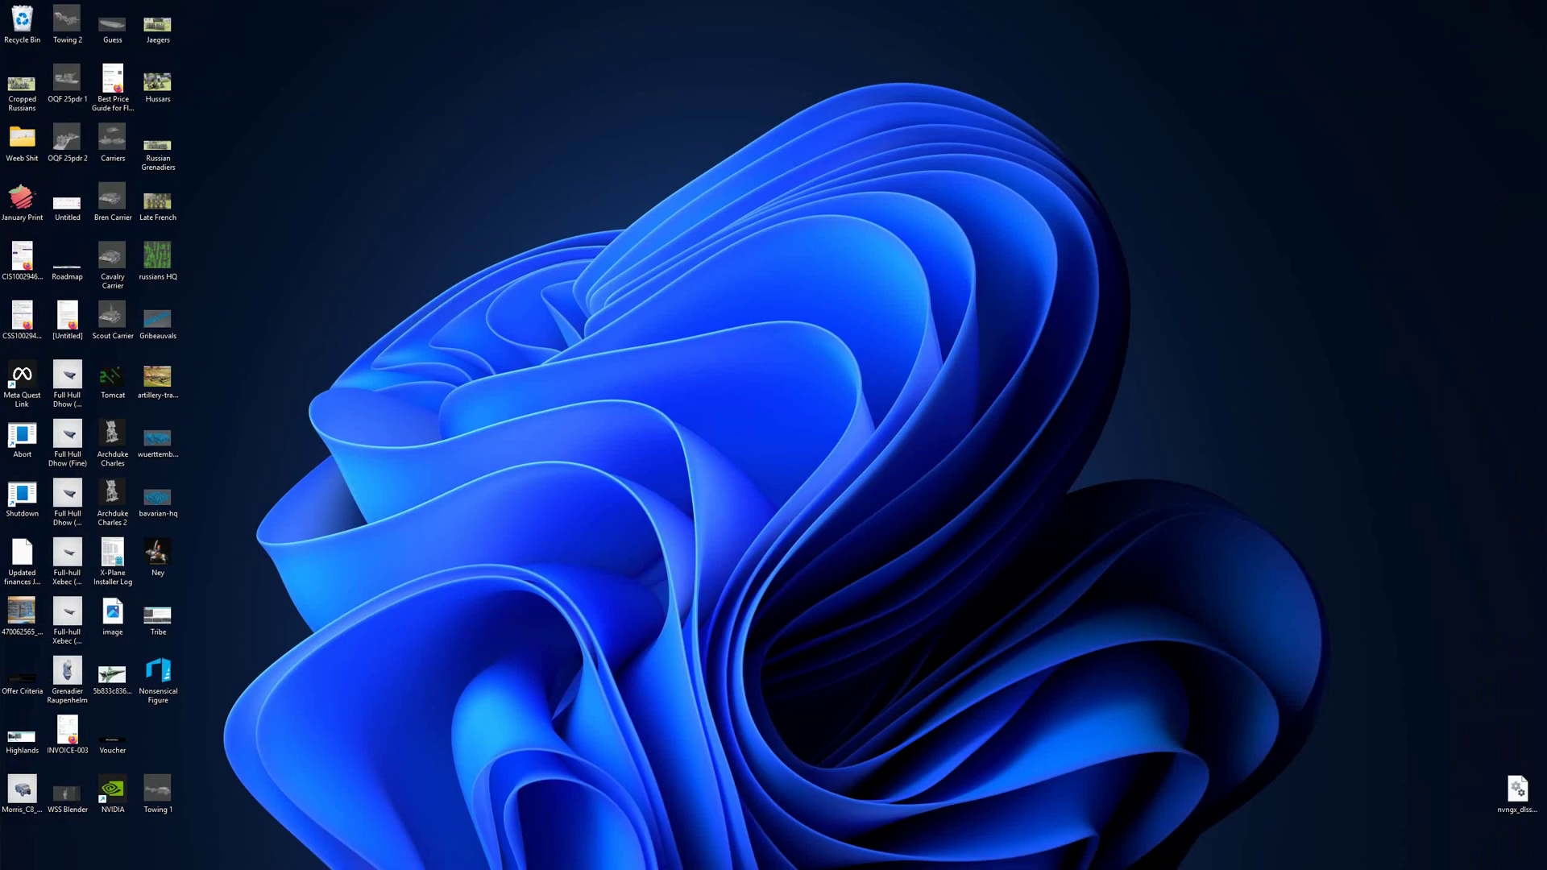
{"action": "double_click", "coordinate": [158, 679]}
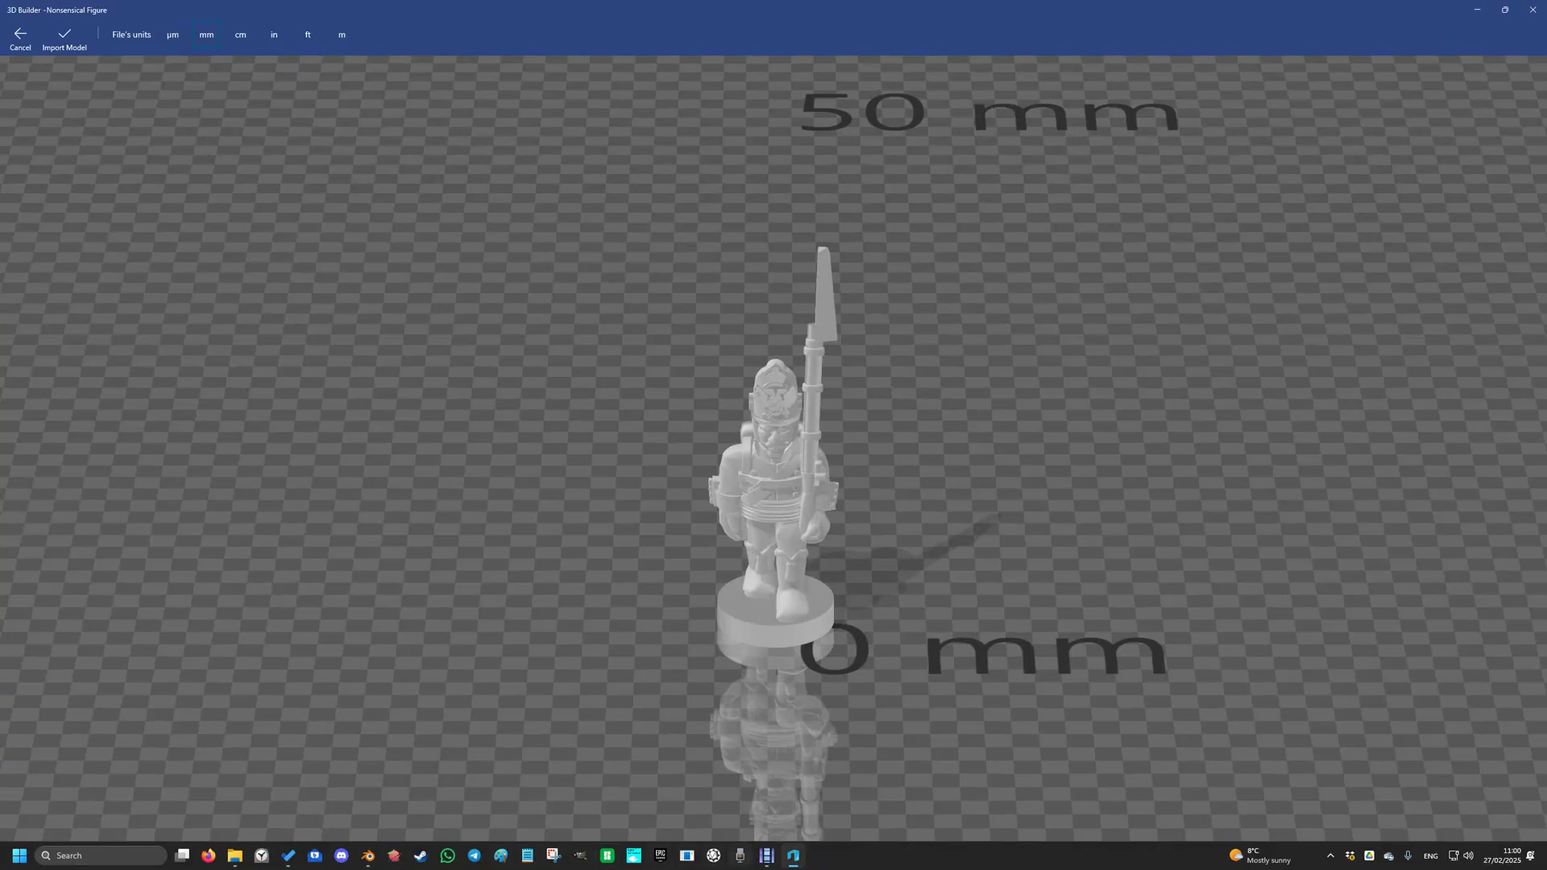
Search Microsoft Store for 3DBuilder, look through the results, and close the store.
{"action": "key", "text": "super"}
{"action": "type", "text": "store"}
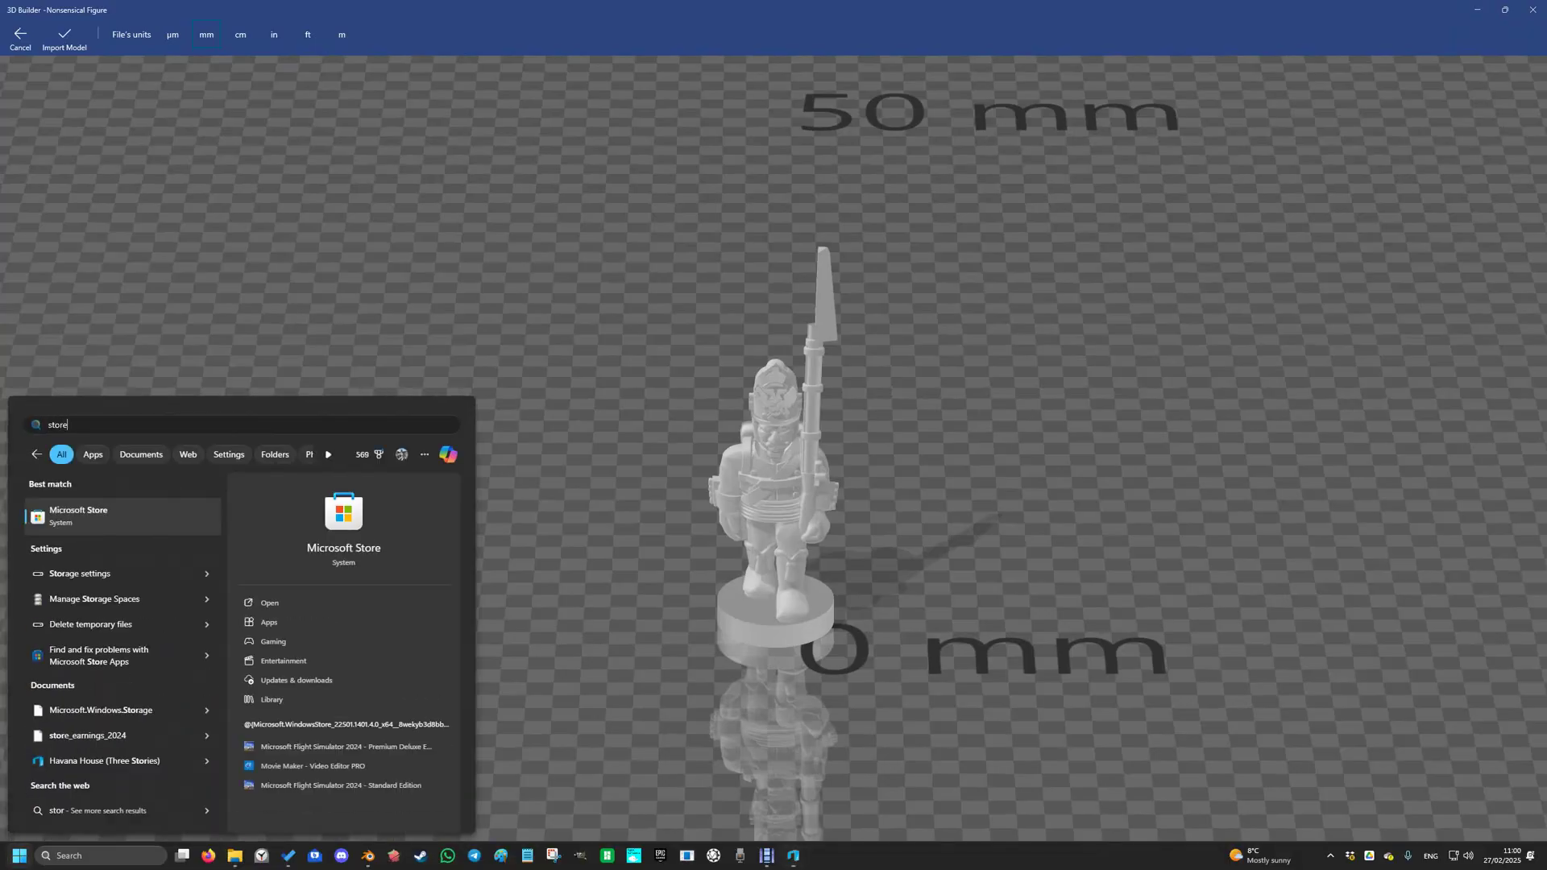
{"action": "key", "text": "Return"}
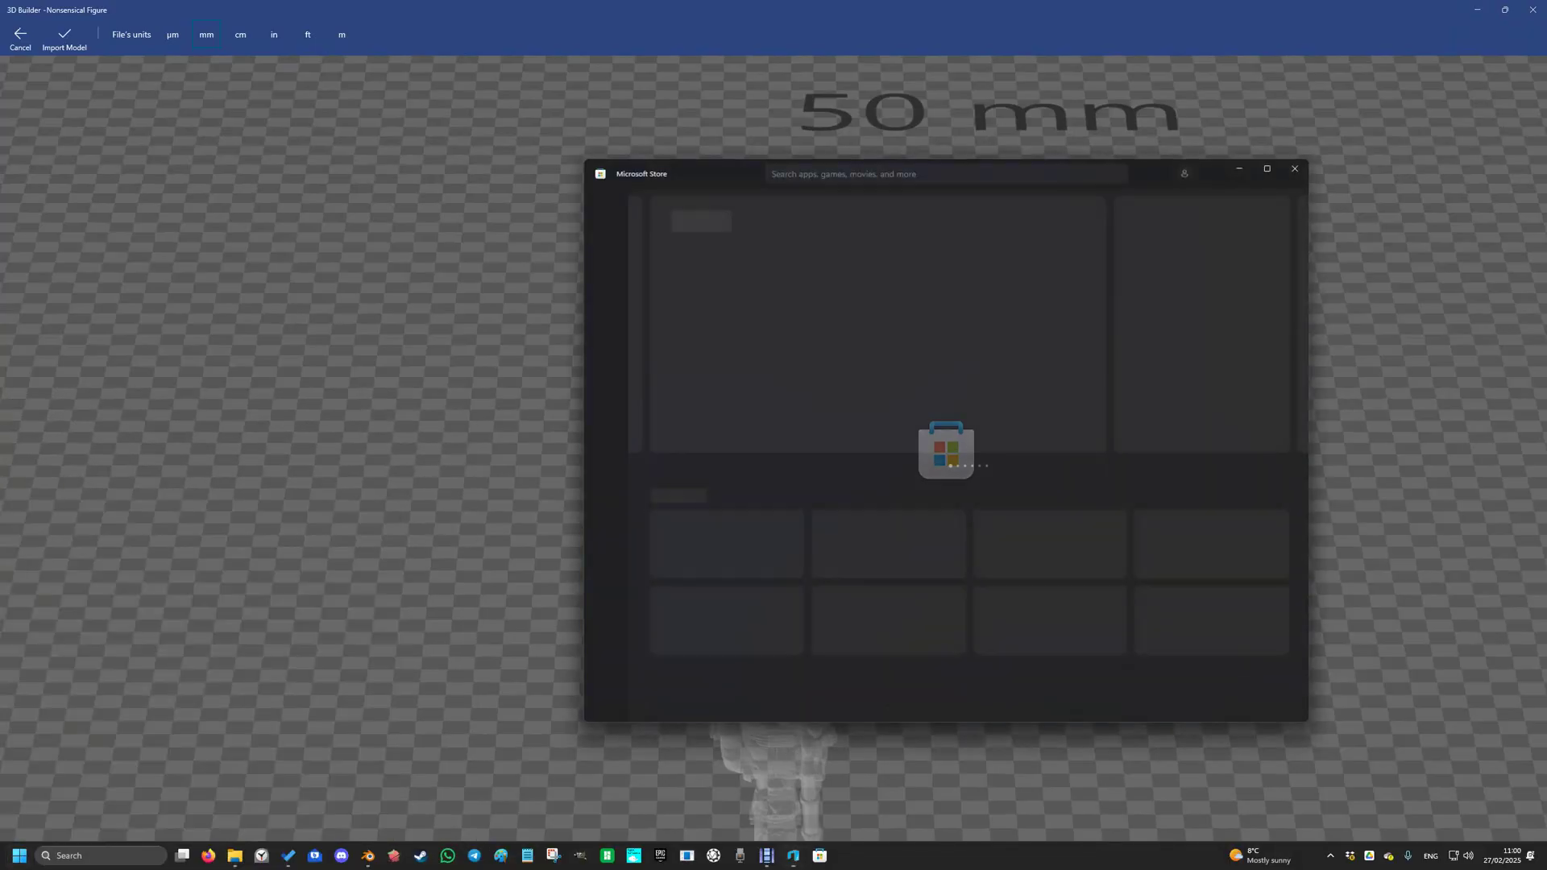
{"action": "type", "text": "3DBuilde"}
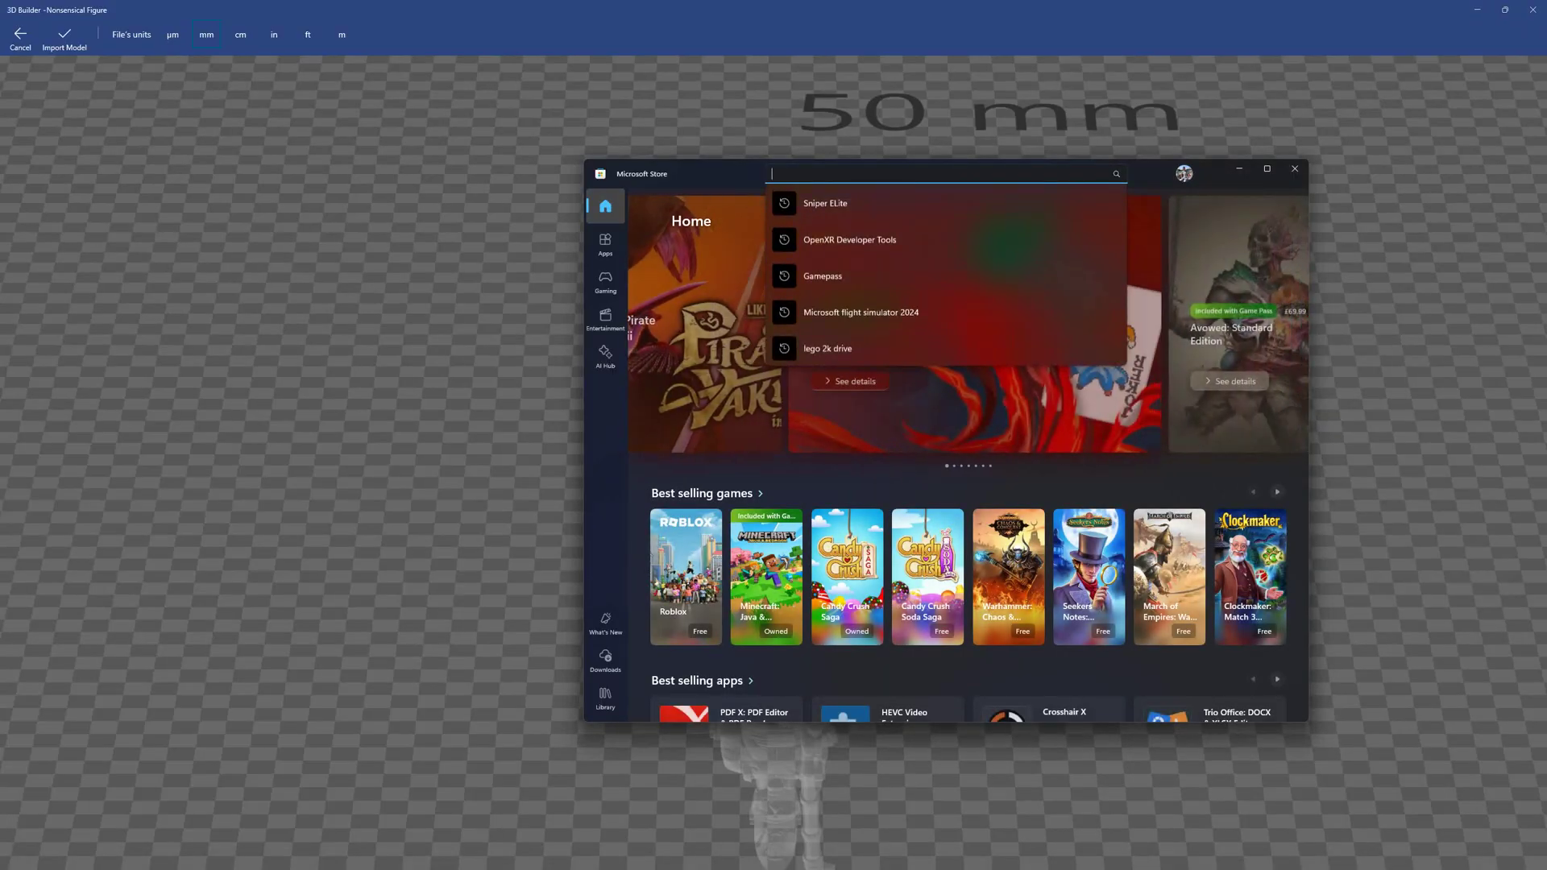
{"action": "type", "text": "r"}
{"action": "key", "text": "Return"}
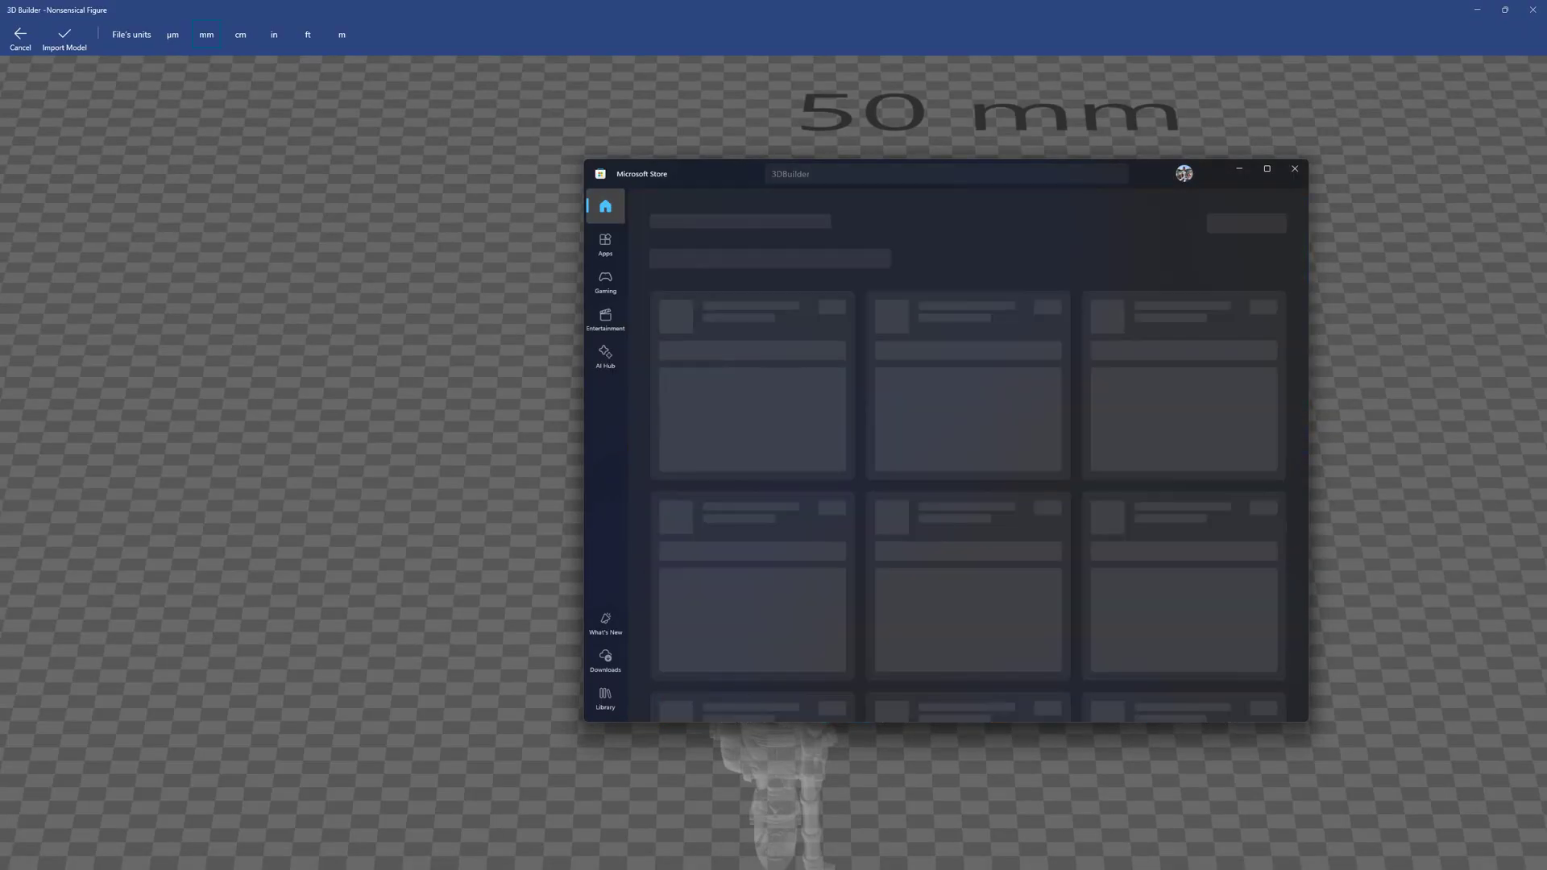
{"action": "scroll", "coordinate": [967, 455], "scroll_direction": "down", "scroll_amount": 5}
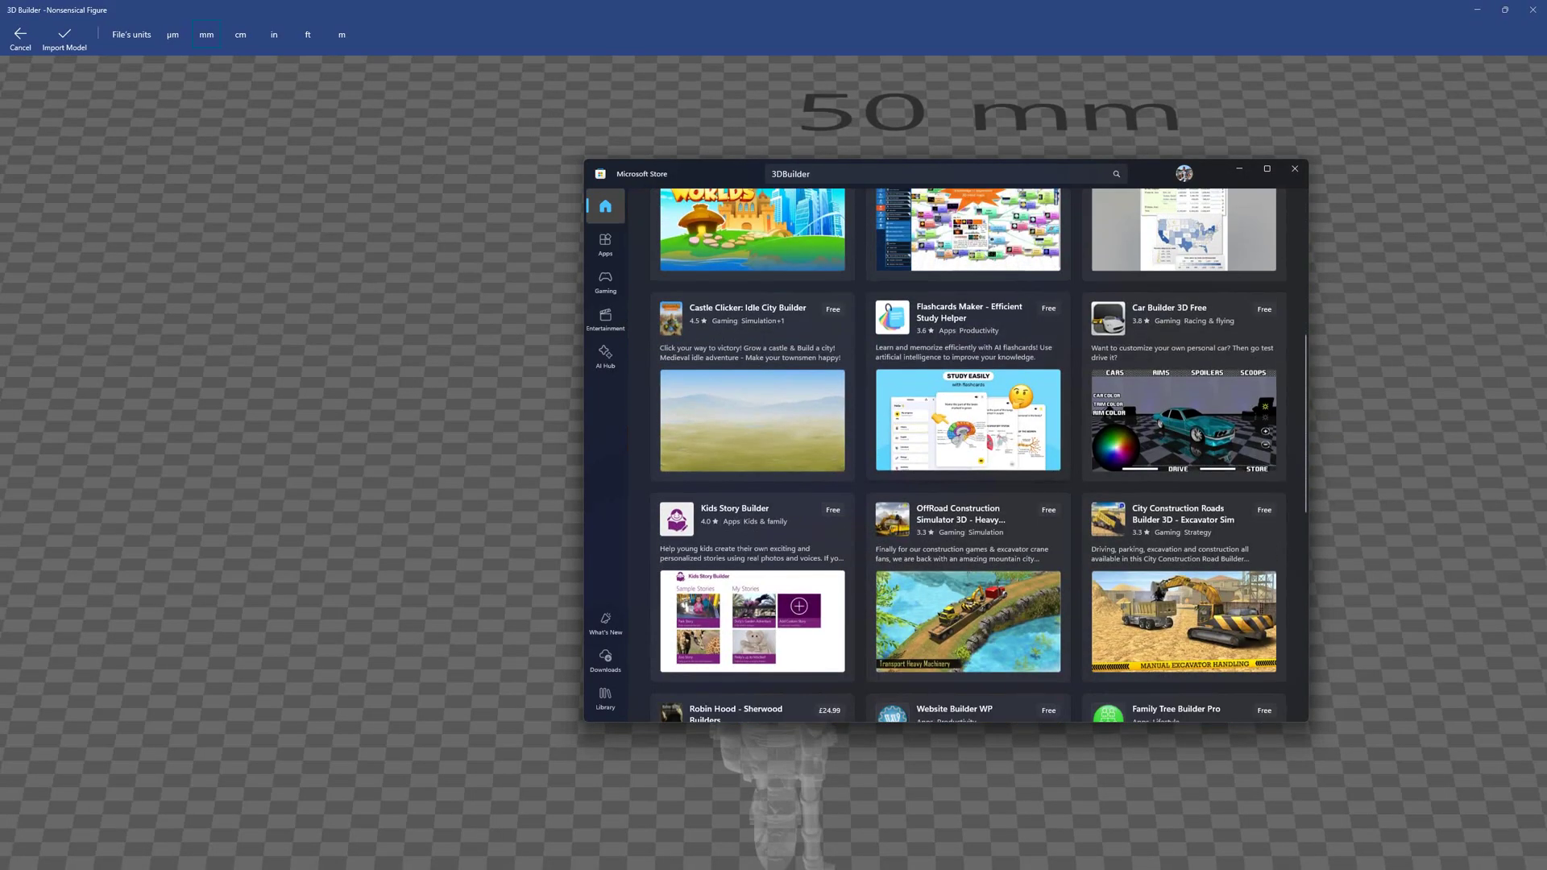
{"action": "scroll", "coordinate": [967, 455], "scroll_direction": "up", "scroll_amount": 5}
{"action": "left_click", "coordinate": [1295, 169]}
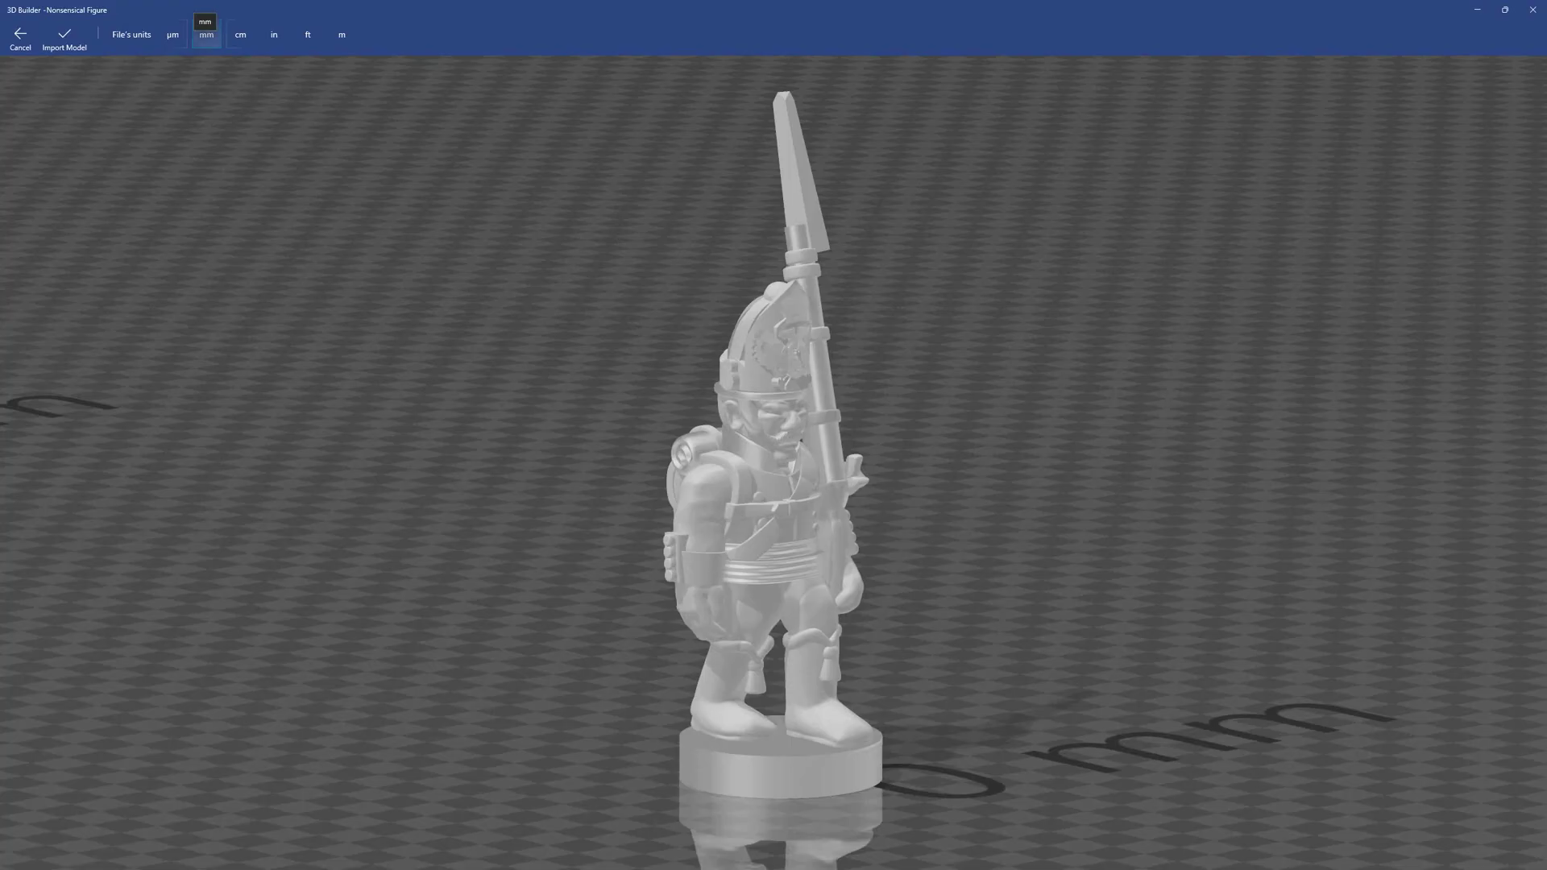
Import the Nonsensical Figure model with millimetres as the file's units and repair its invalidly defined objects.
{"action": "left_click", "coordinate": [206, 35]}
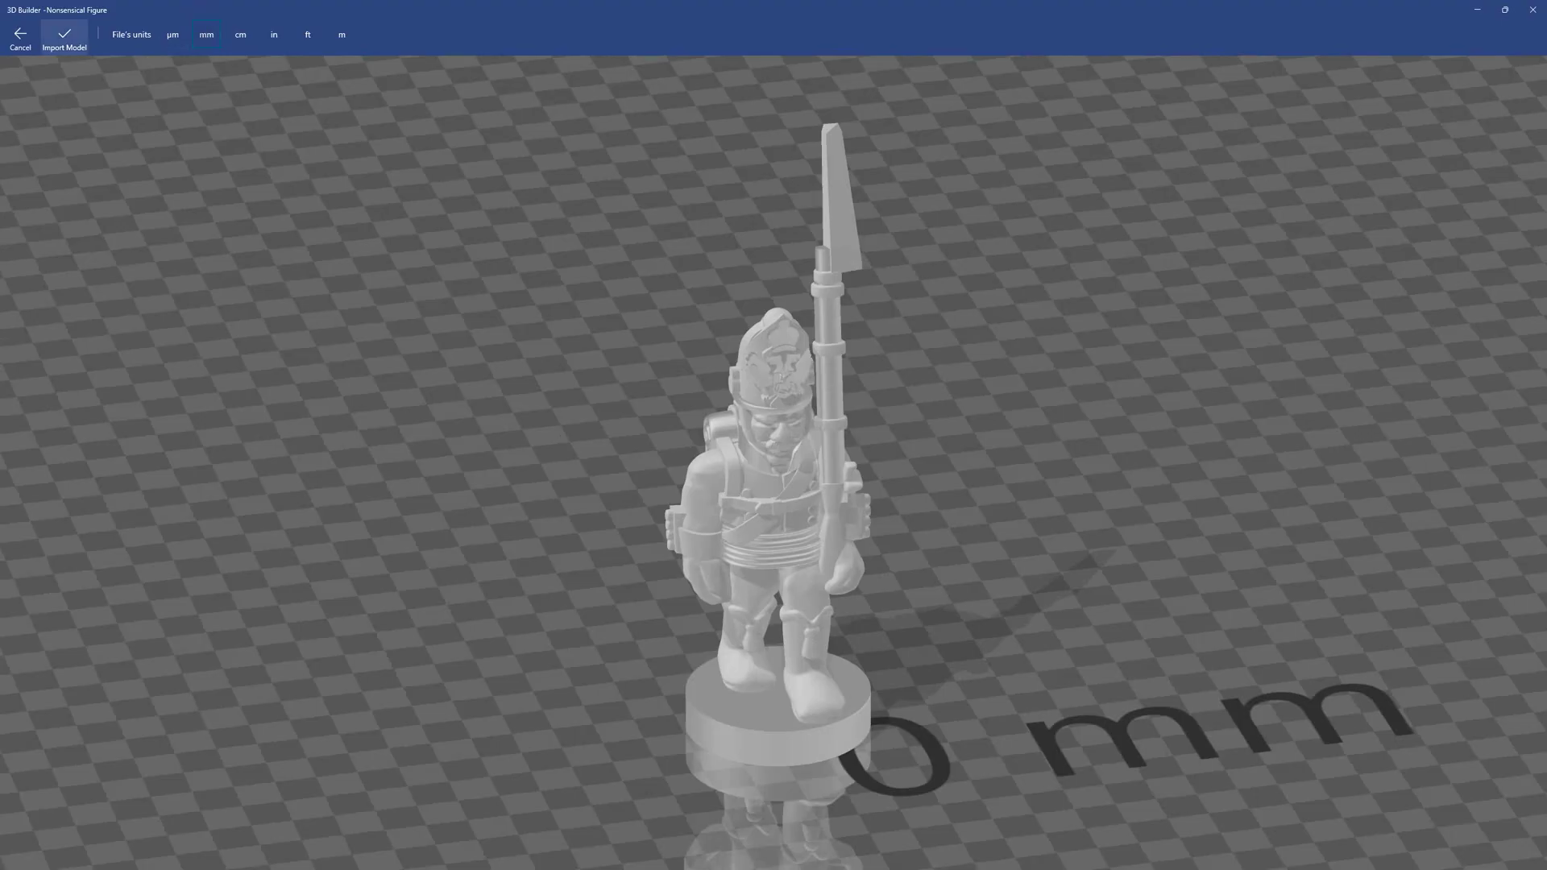
{"action": "left_click", "coordinate": [64, 36]}
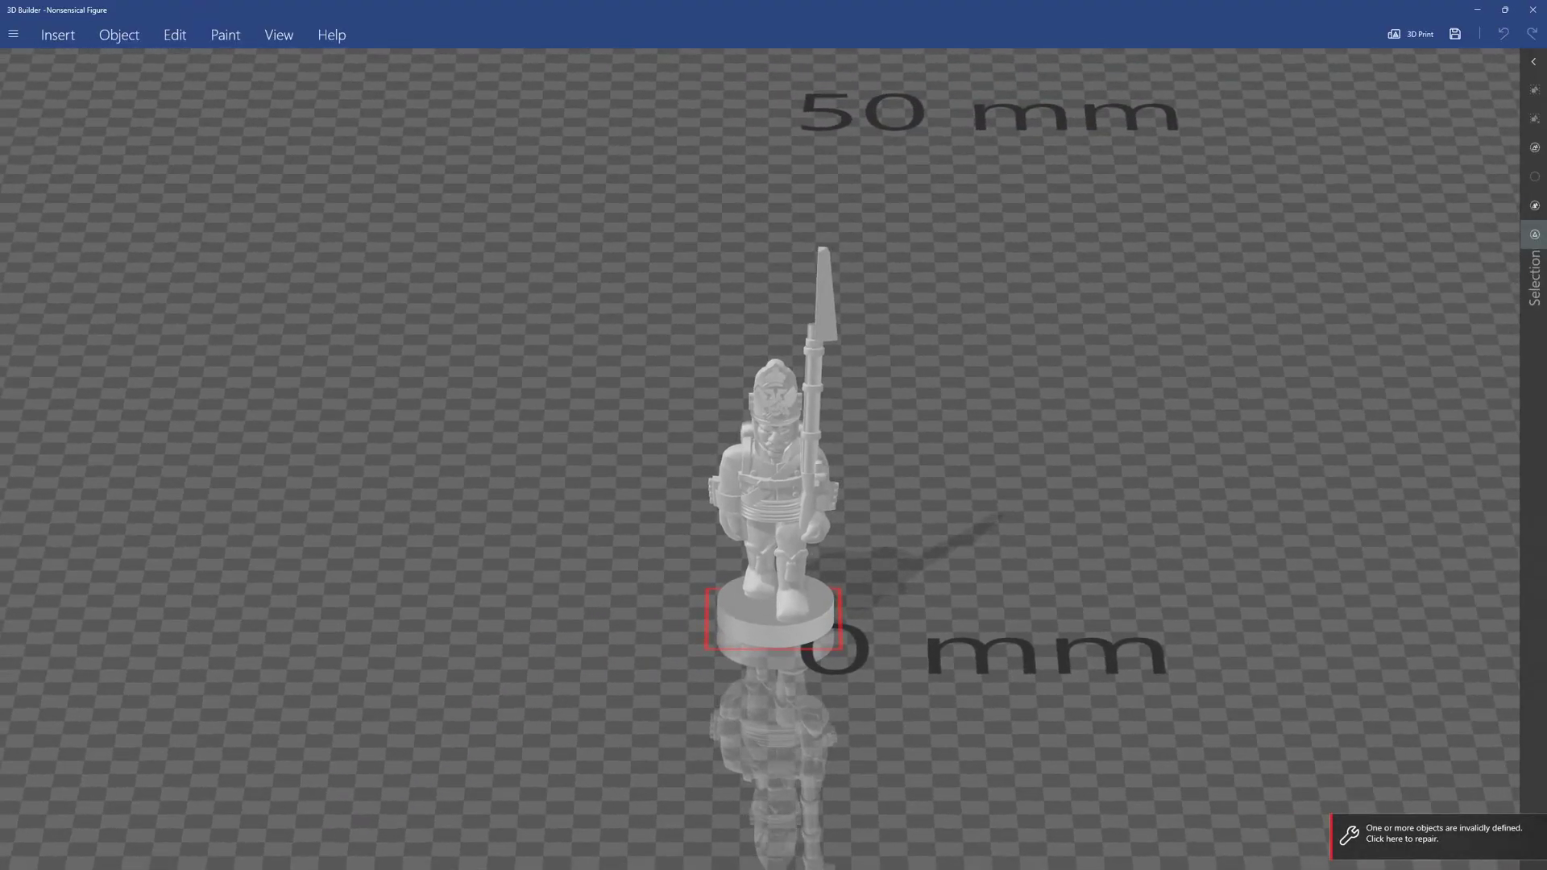
{"action": "left_click", "coordinate": [1437, 835]}
{"action": "scroll", "coordinate": [774, 459], "scroll_direction": "up", "scroll_amount": 5}
{"action": "left_click_drag", "start_coordinate": [886, 565], "coordinate": [919, 411]}
{"action": "scroll", "coordinate": [774, 460], "scroll_direction": "down", "scroll_amount": 4}
{"action": "left_click_drag", "start_coordinate": [919, 484], "coordinate": [967, 427]}
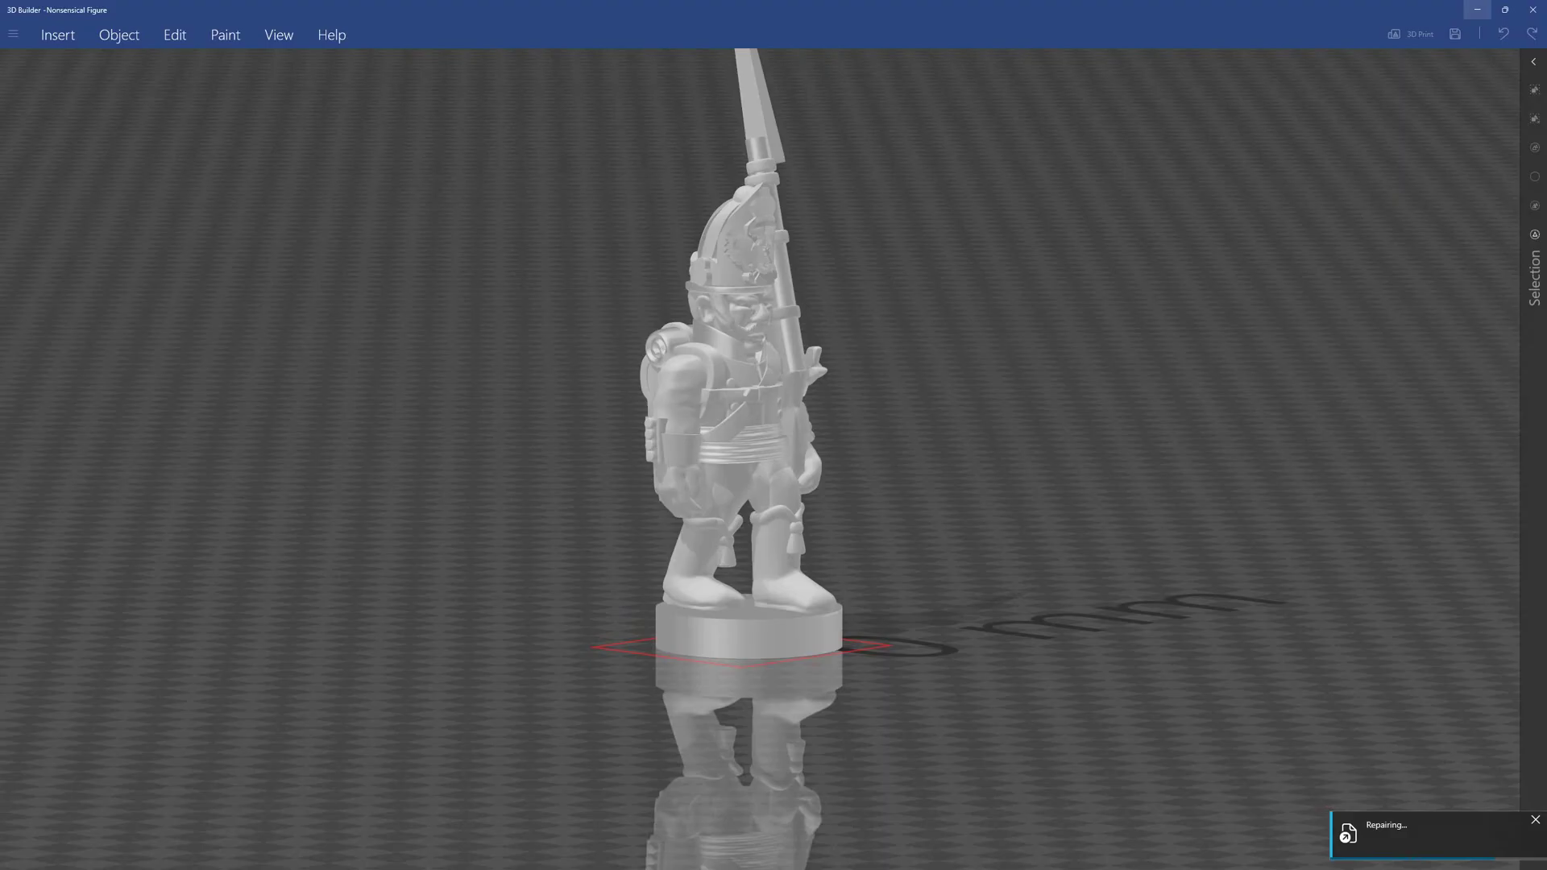
{"action": "mouse_move", "coordinate": [774, 460]}
{"action": "left_mouse_down"}
{"action": "mouse_move", "coordinate": [886, 500]}
{"action": "mouse_move", "coordinate": [983, 419]}
{"action": "mouse_move", "coordinate": [789, 427]}
{"action": "mouse_move", "coordinate": [694, 475]}
{"action": "mouse_move", "coordinate": [773, 471]}
{"action": "left_mouse_up"}
{"action": "scroll", "coordinate": [774, 459], "scroll_direction": "down", "scroll_amount": 3}
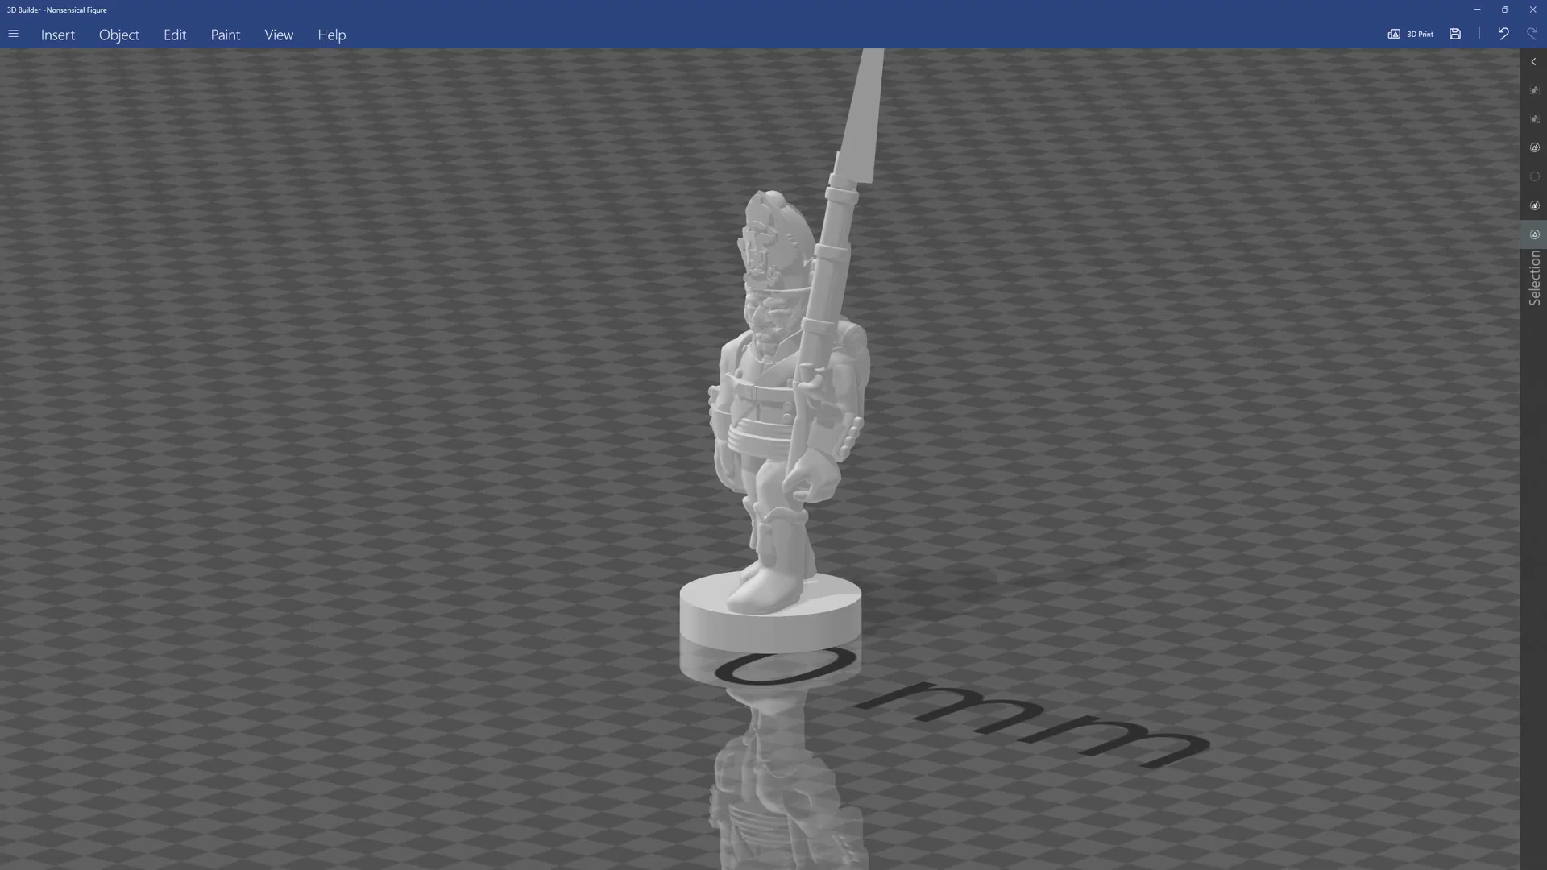
Examine the repaired figure from the front and side, and close 3D Builder.
{"action": "left_click_drag", "start_coordinate": [645, 460], "coordinate": [814, 459]}
{"action": "scroll", "coordinate": [760, 459], "scroll_direction": "up", "scroll_amount": 2}
{"action": "left_click_drag", "start_coordinate": [774, 435], "coordinate": [693, 483]}
{"action": "scroll", "coordinate": [746, 483], "scroll_direction": "down", "scroll_amount": 4}
{"action": "scroll", "coordinate": [693, 484], "scroll_direction": "up", "scroll_amount": 4}
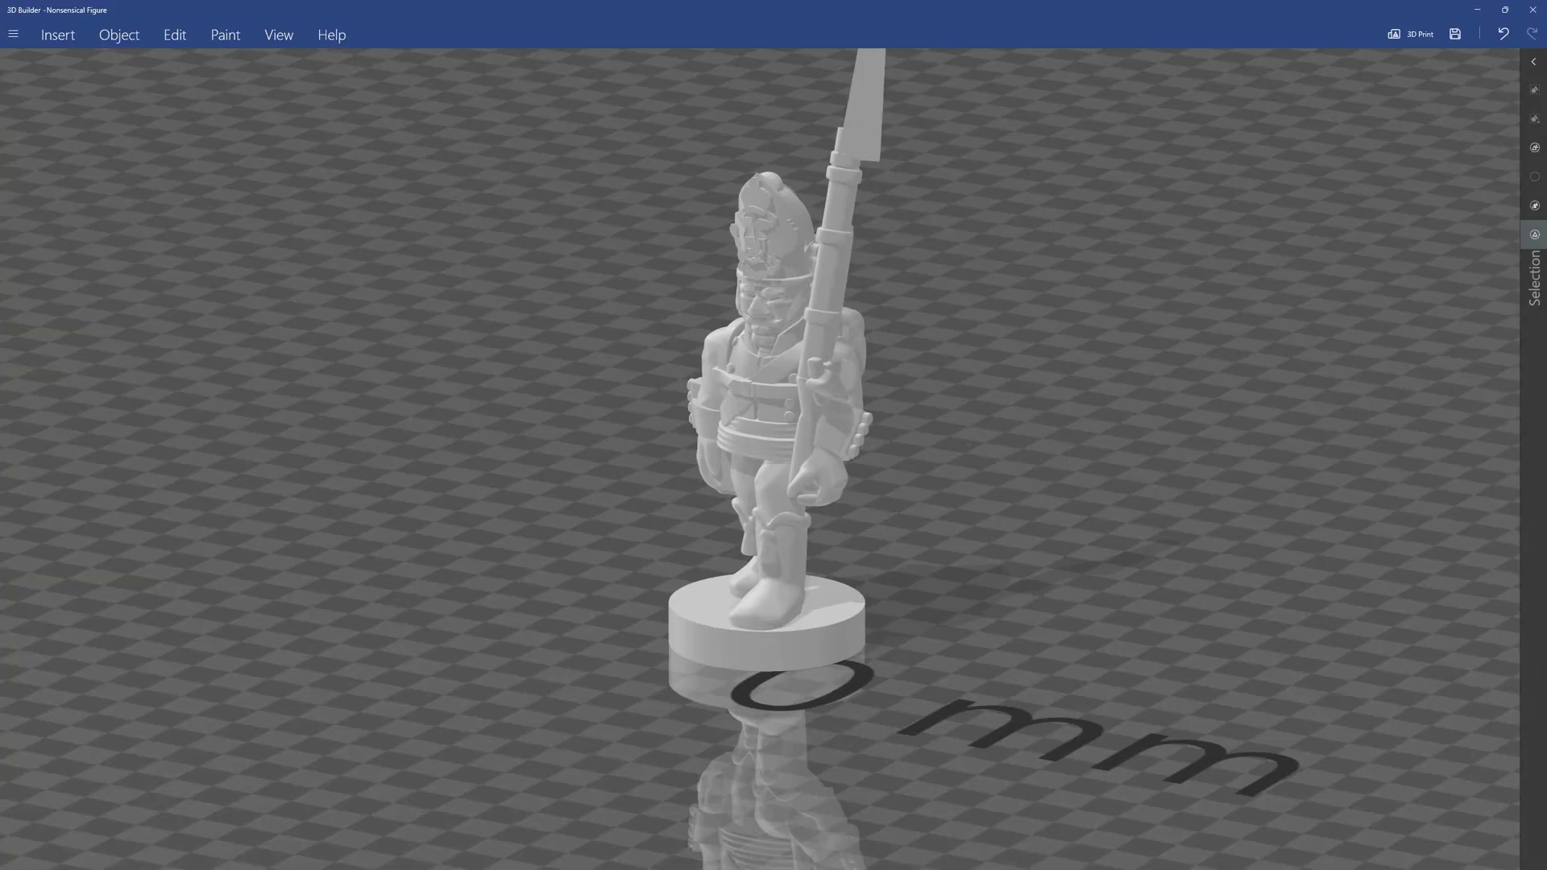
{"action": "left_click_drag", "start_coordinate": [693, 484], "coordinate": [774, 451]}
{"action": "scroll", "coordinate": [774, 451], "scroll_direction": "down", "scroll_amount": 4}
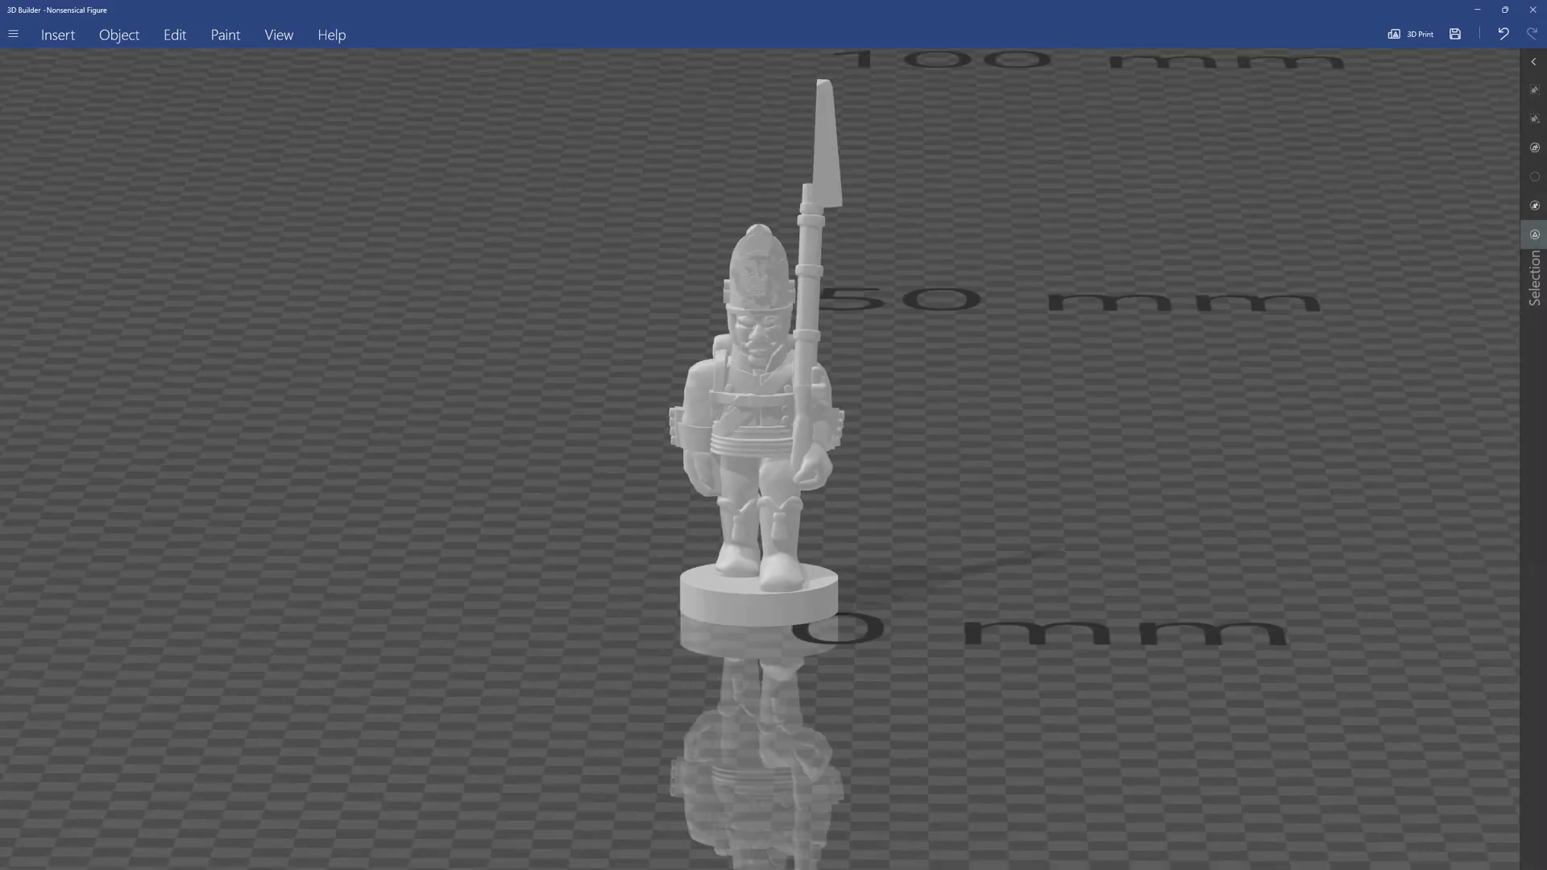
{"action": "left_click", "coordinate": [1532, 10]}
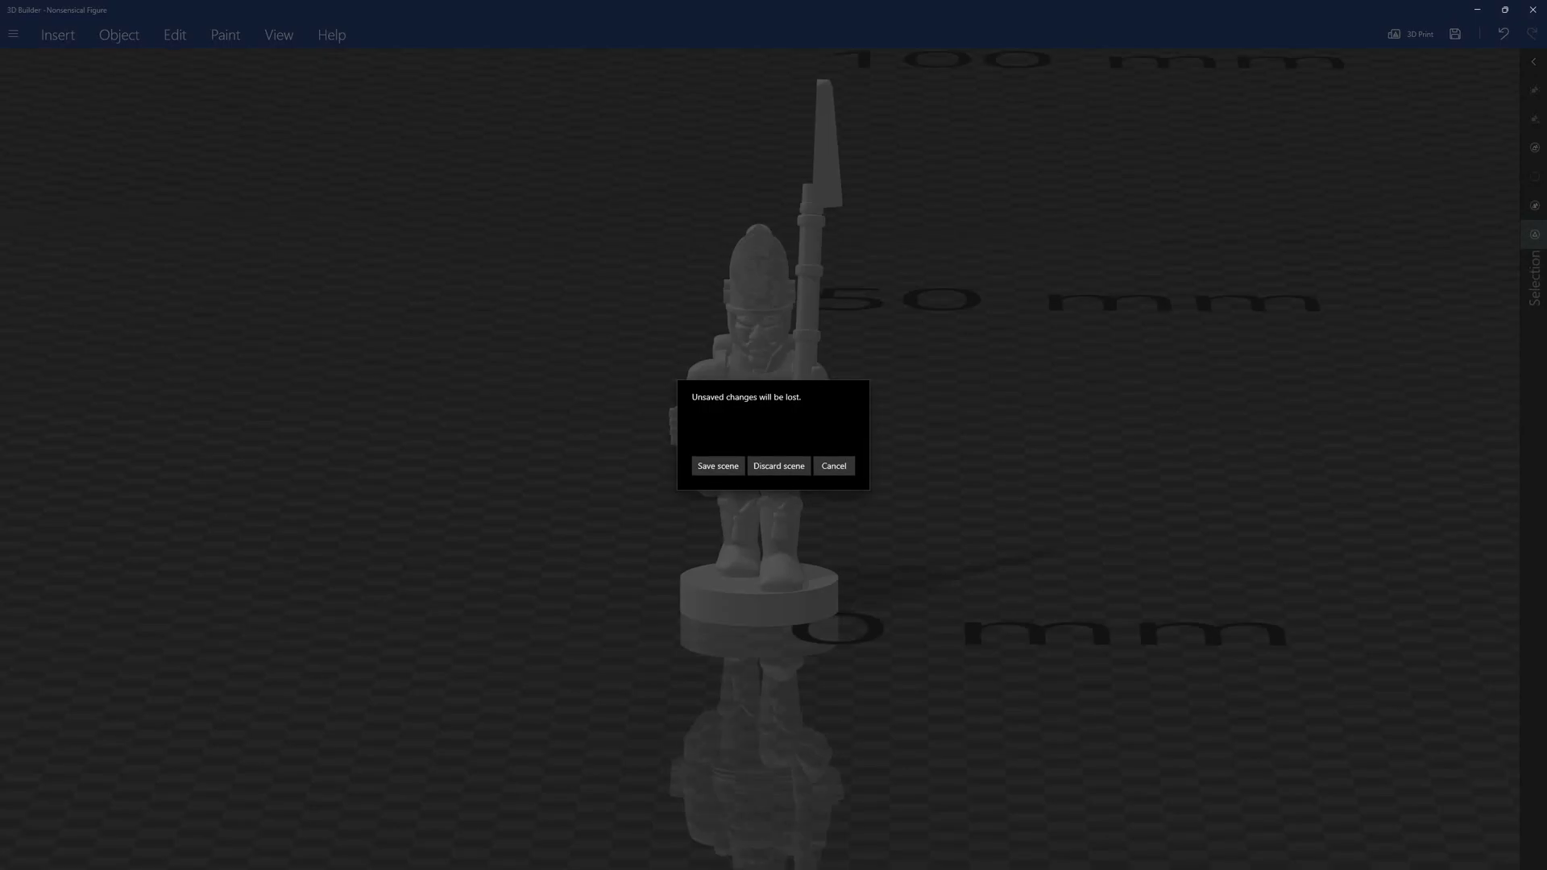